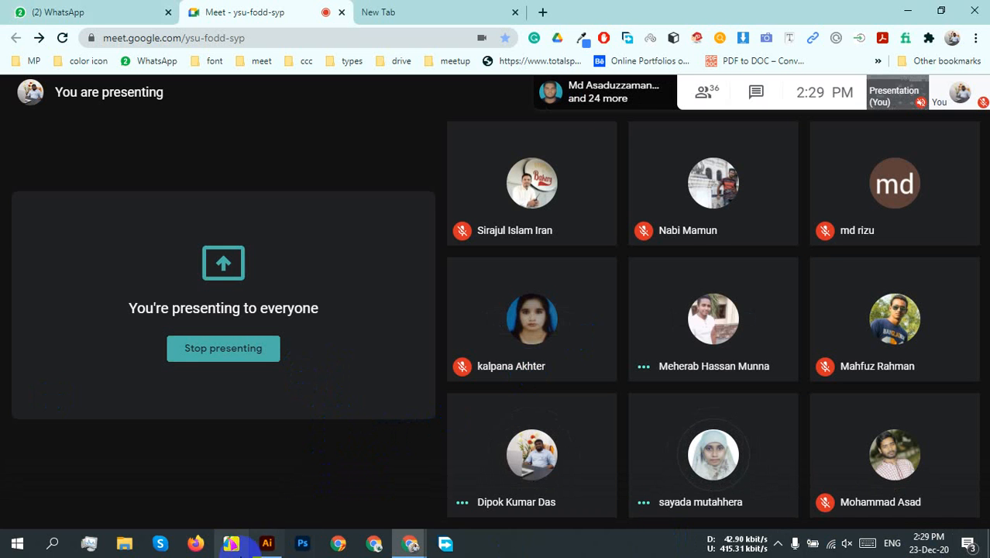
Switch to Illustrator and create a landscape 1600 x 1000 px CMYK document at 300 ppi with 0 px bleed on all sides
click(268, 546)
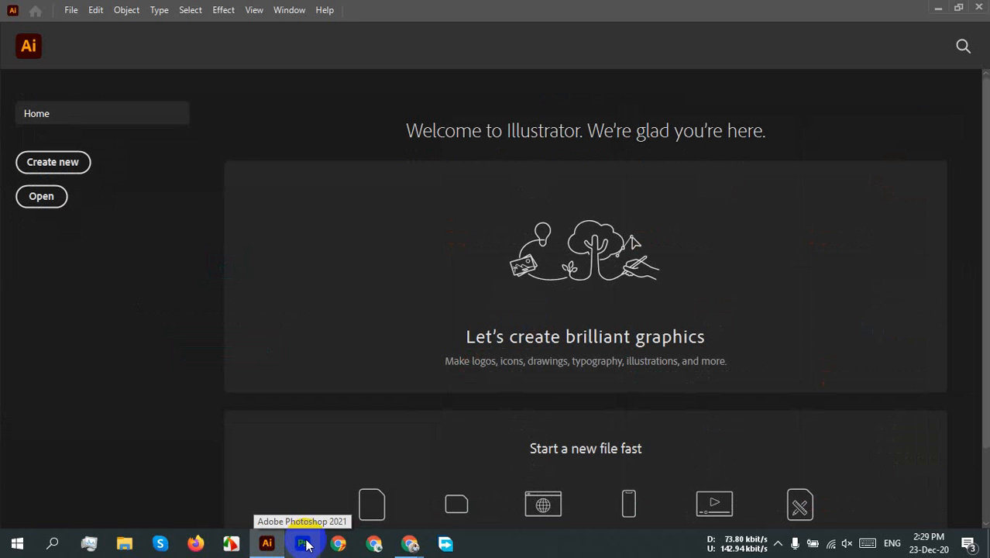
click(77, 163)
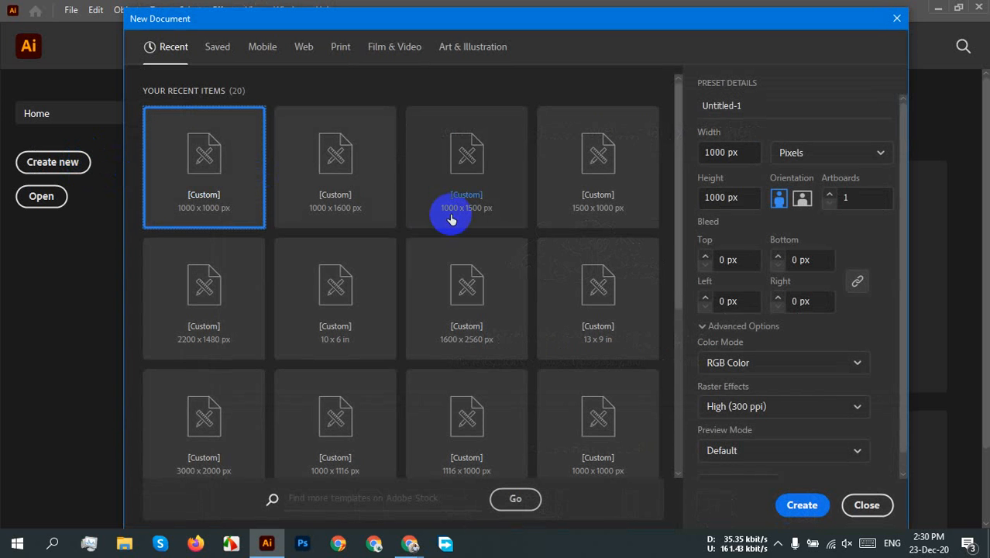
click(369, 184)
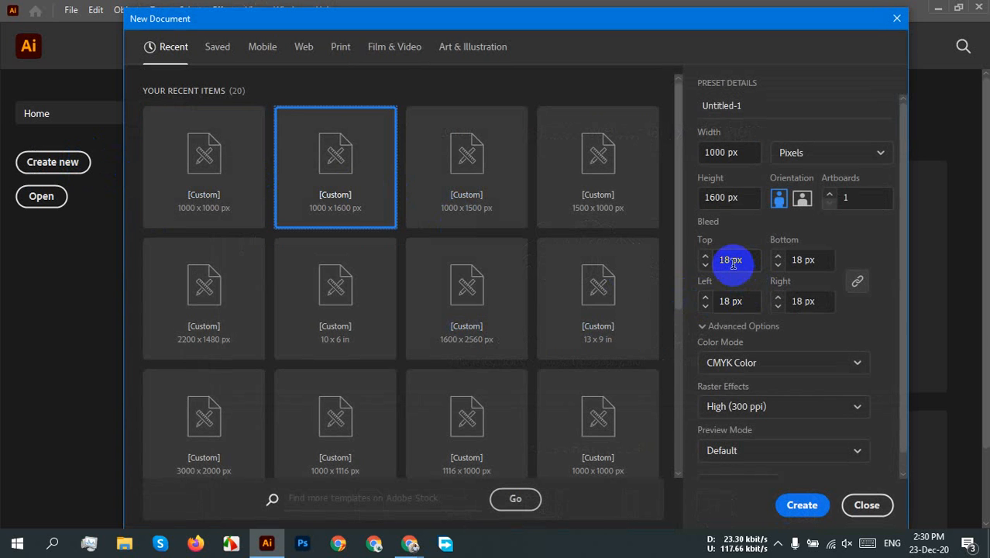
click(802, 199)
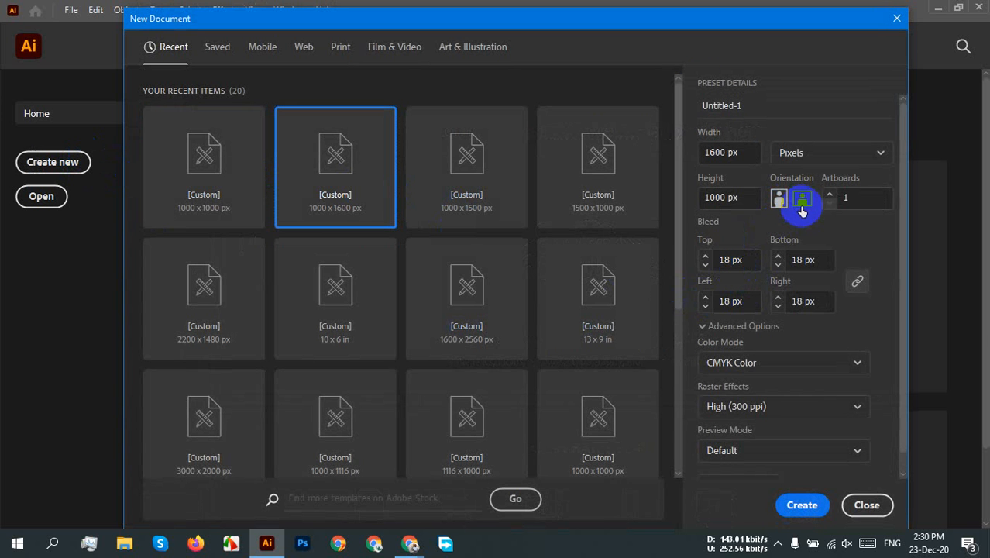
drag(670, 145, 685, 189)
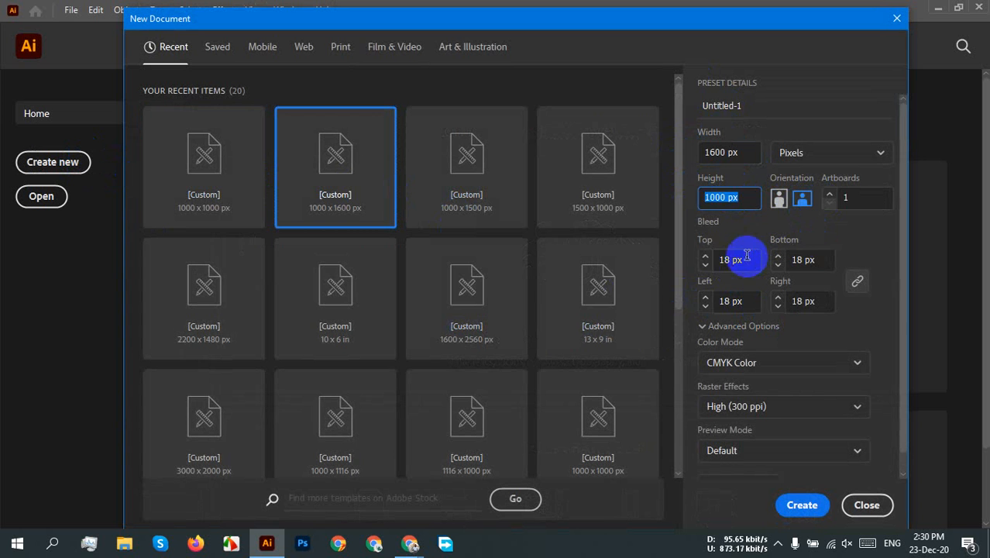
drag(750, 259, 719, 259)
text(0)
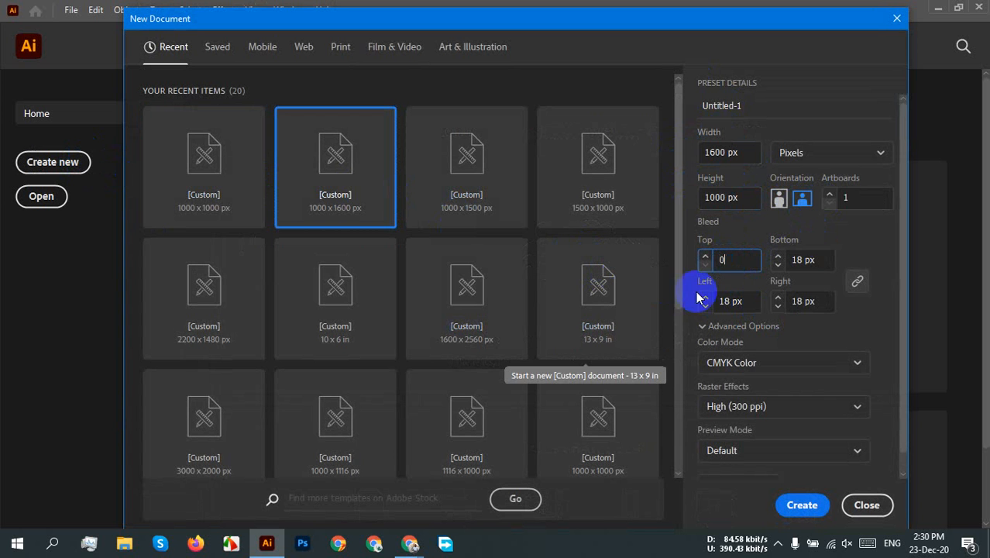
click(771, 309)
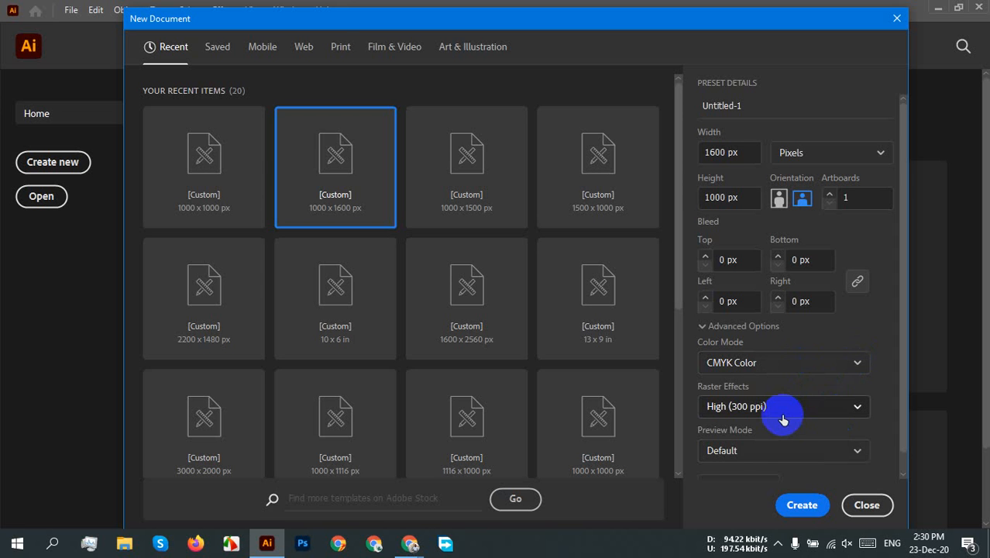
click(806, 508)
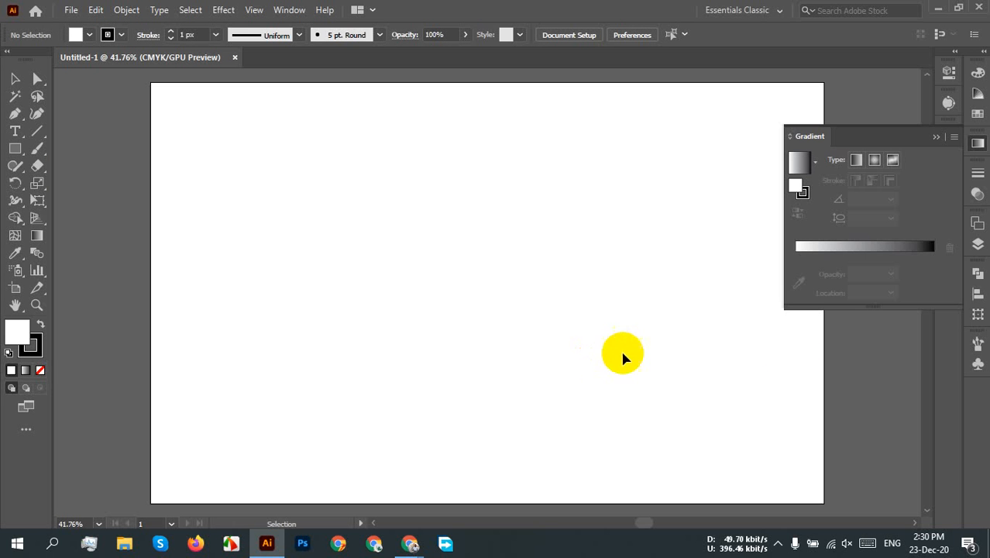
Collapse the Gradient panel and change the workspace to Essentials
click(976, 144)
click(744, 10)
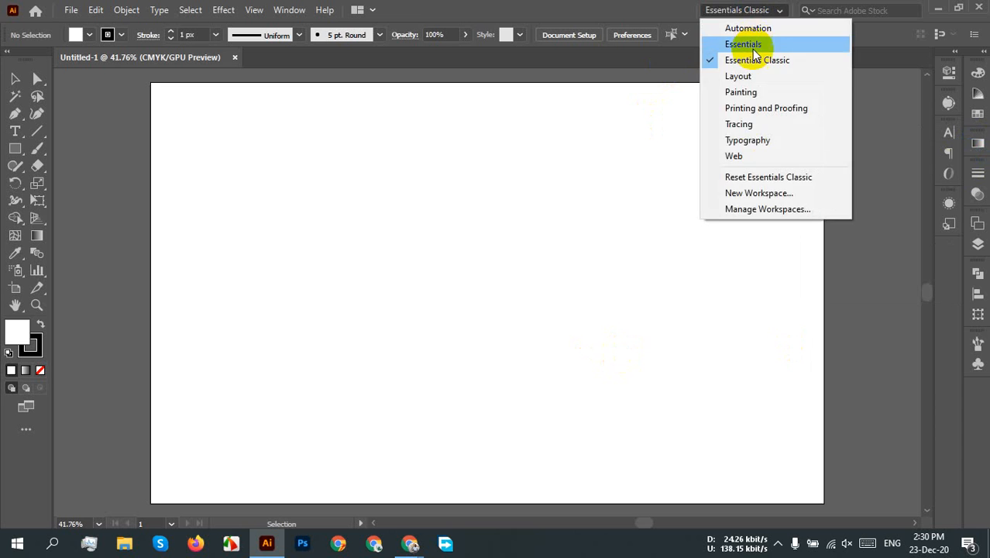
click(750, 56)
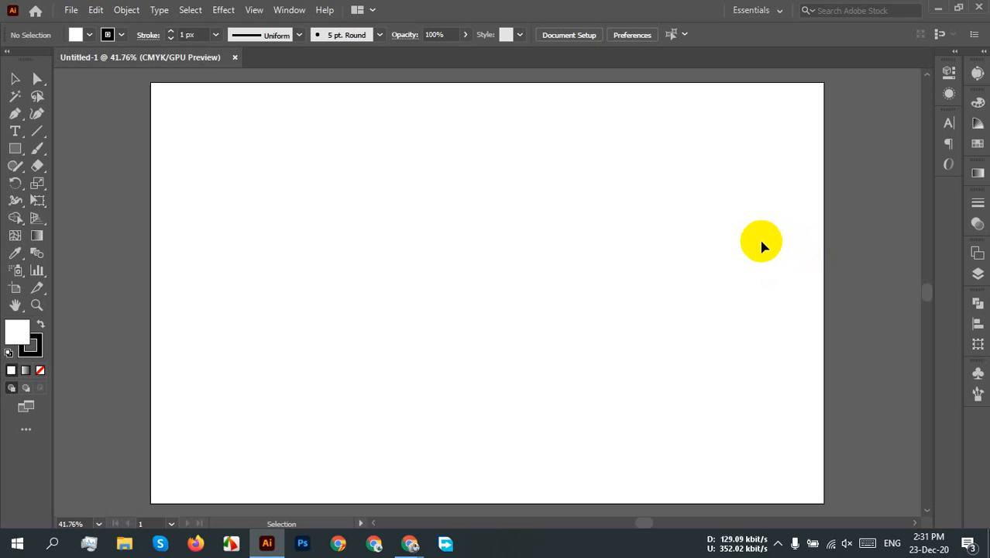
Create a 200 x 200 px square with the Rectangle tool in the upper middle of the artboard
click(14, 154)
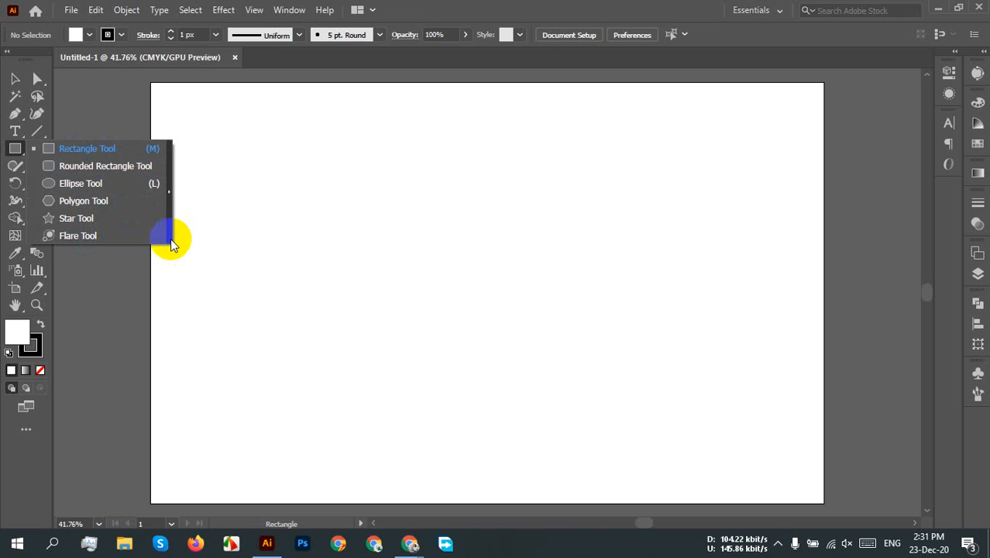
click(89, 150)
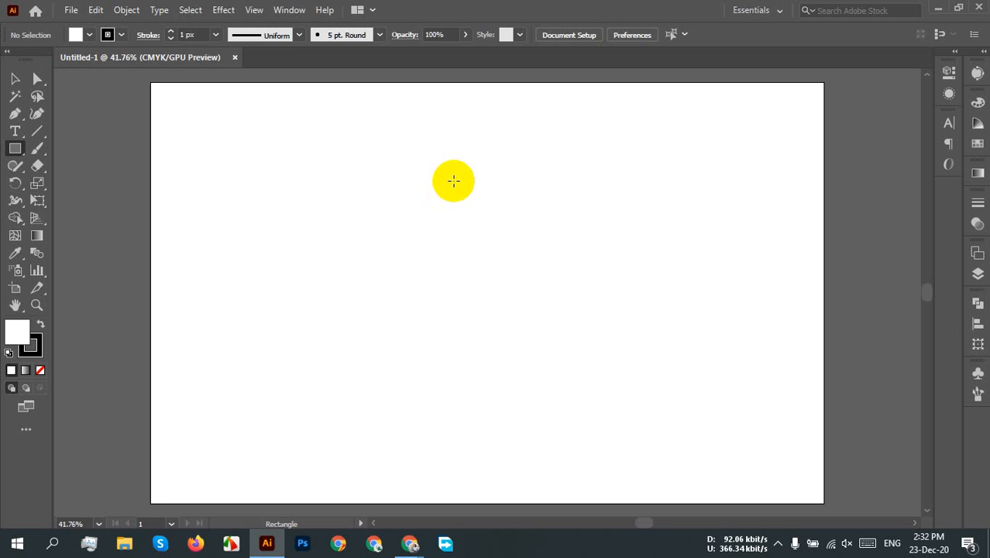
click(454, 182)
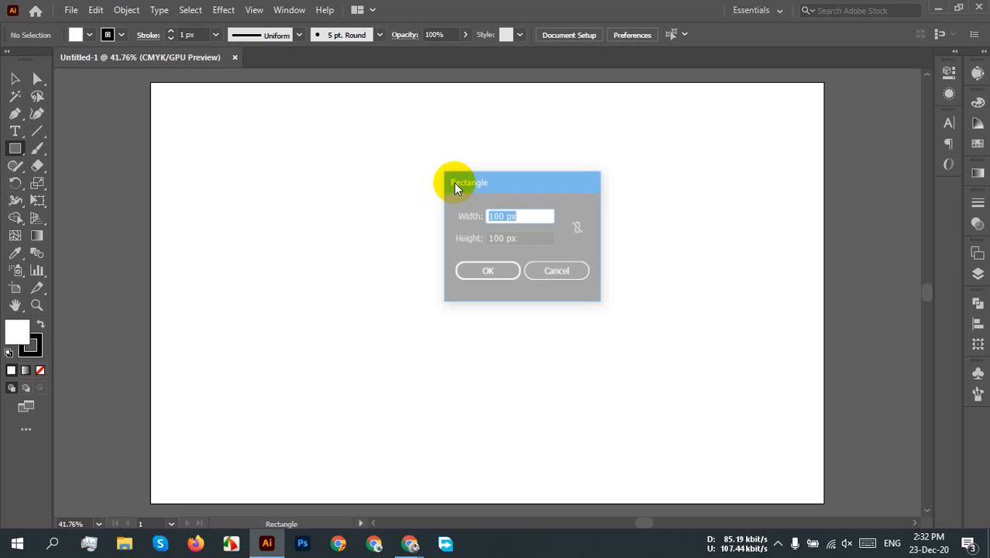
drag(552, 180, 593, 163)
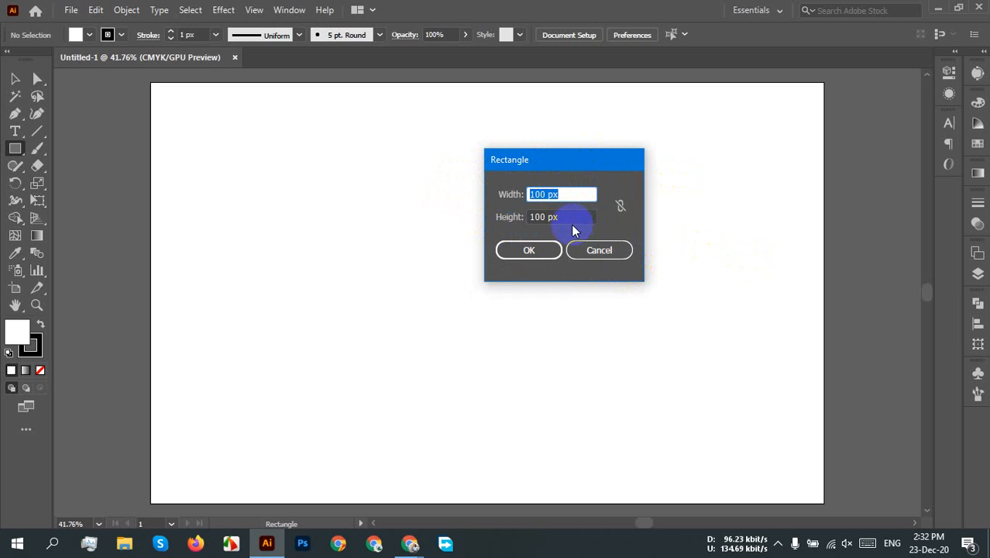
key(Tab)
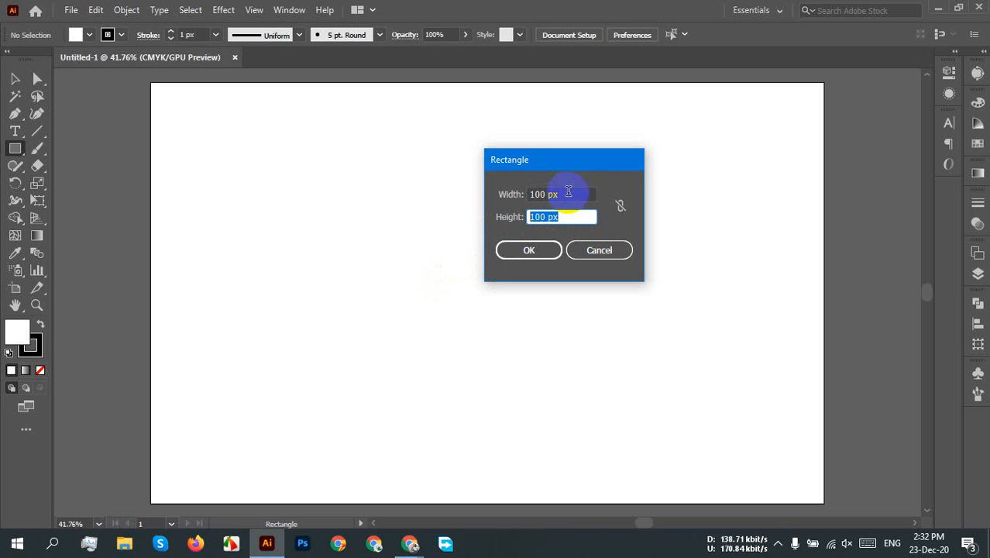
click(569, 194)
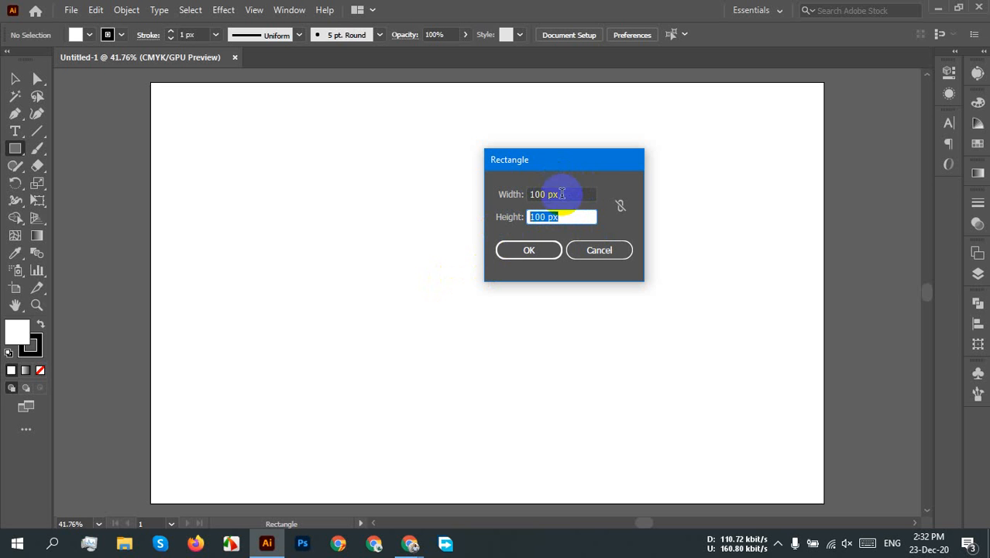
text(200)
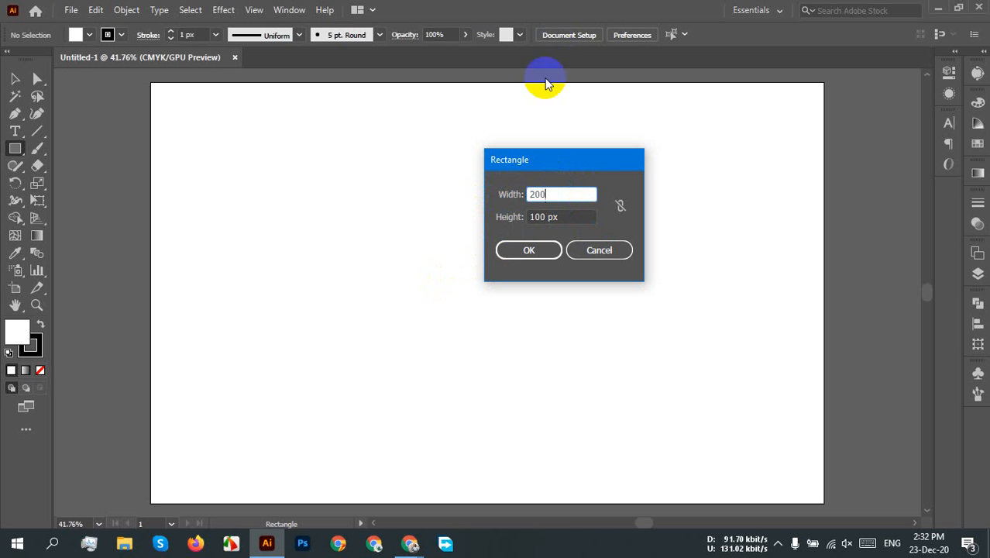
click(585, 216)
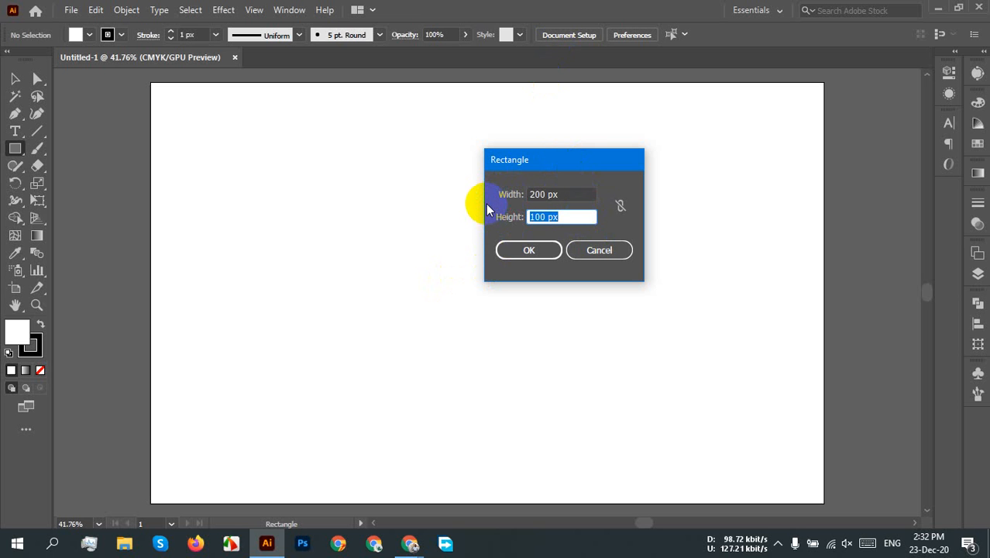
text(200)
click(528, 250)
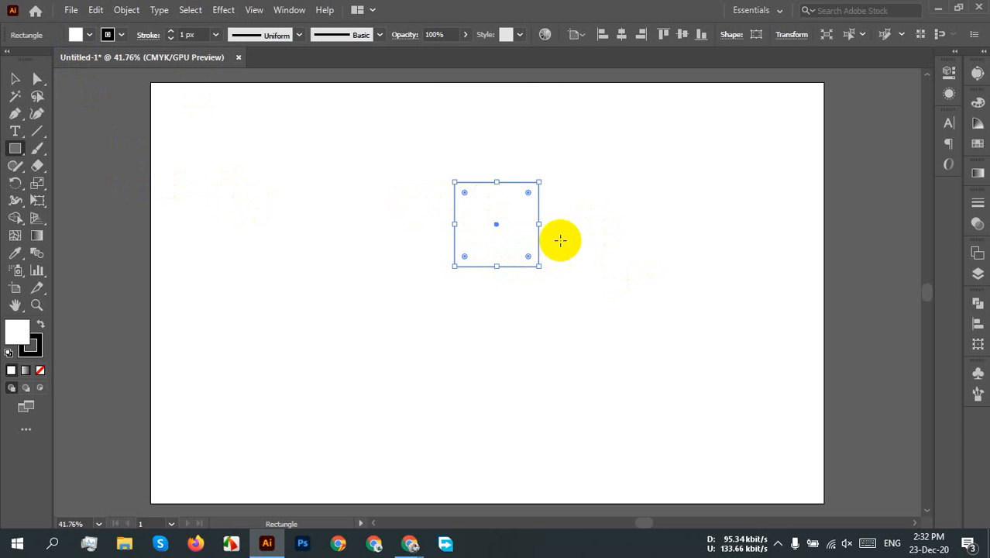
Select and deselect the square with the Selection tool, viewing it at 100% zoom
click(15, 79)
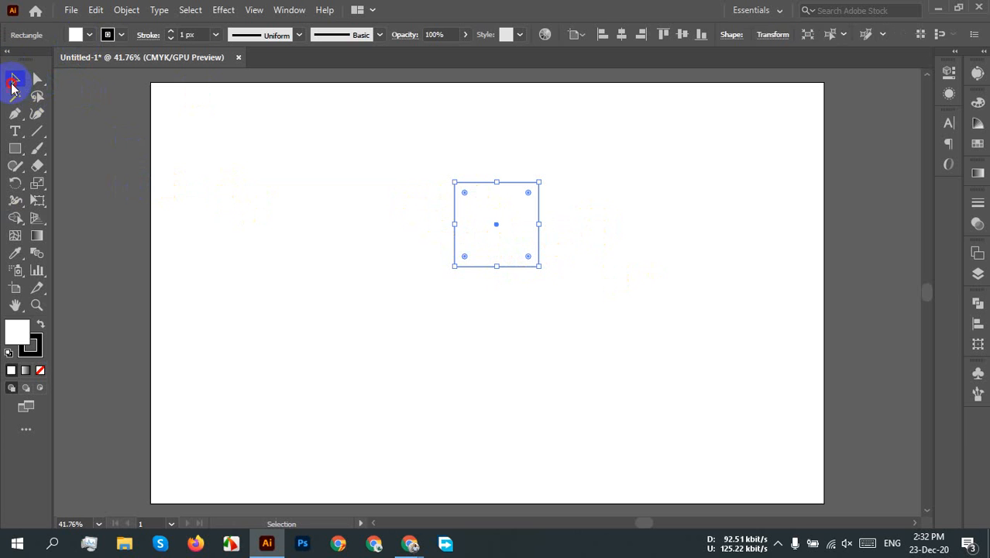
click(393, 276)
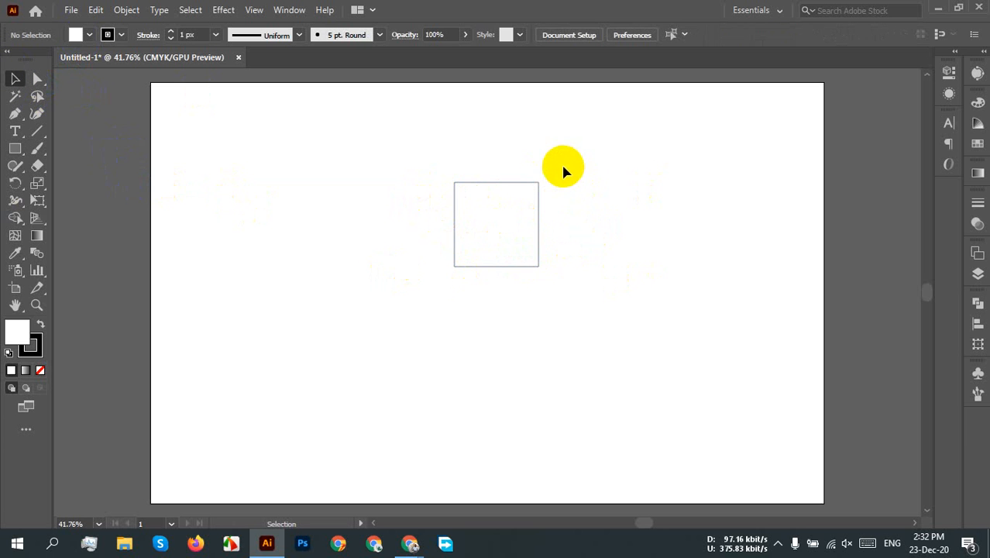
drag(565, 150, 338, 379)
click(643, 362)
key(ctrl+1)
drag(564, 222, 608, 342)
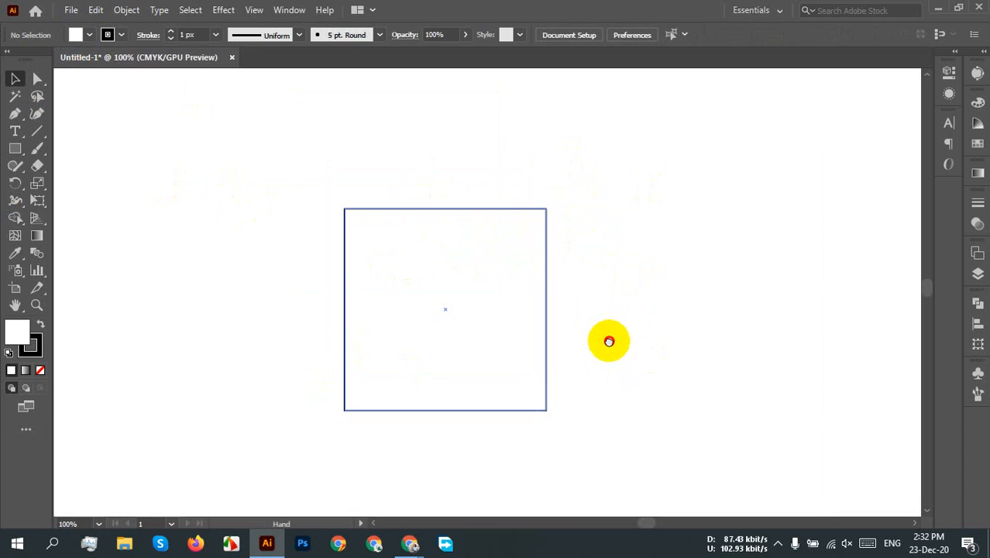
drag(663, 184, 346, 385)
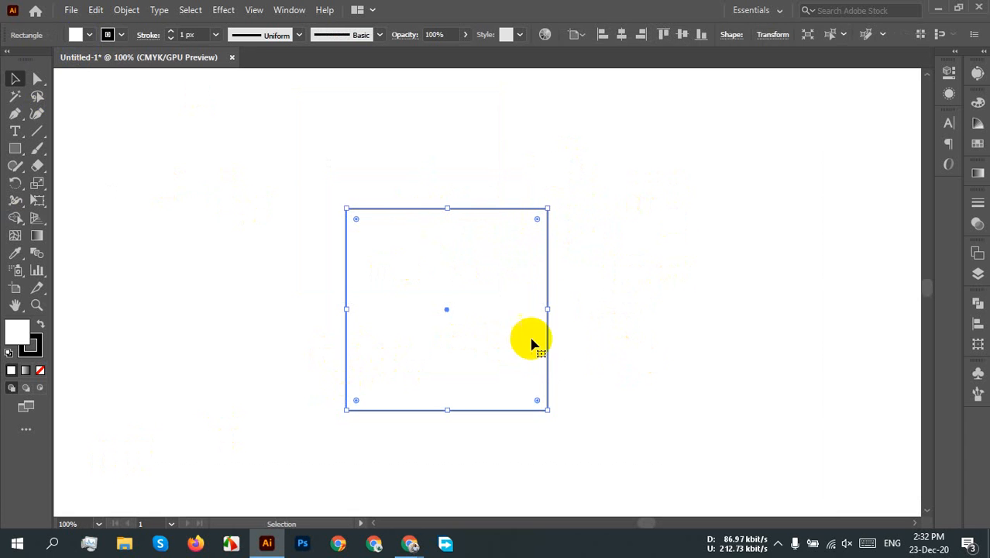
click(583, 314)
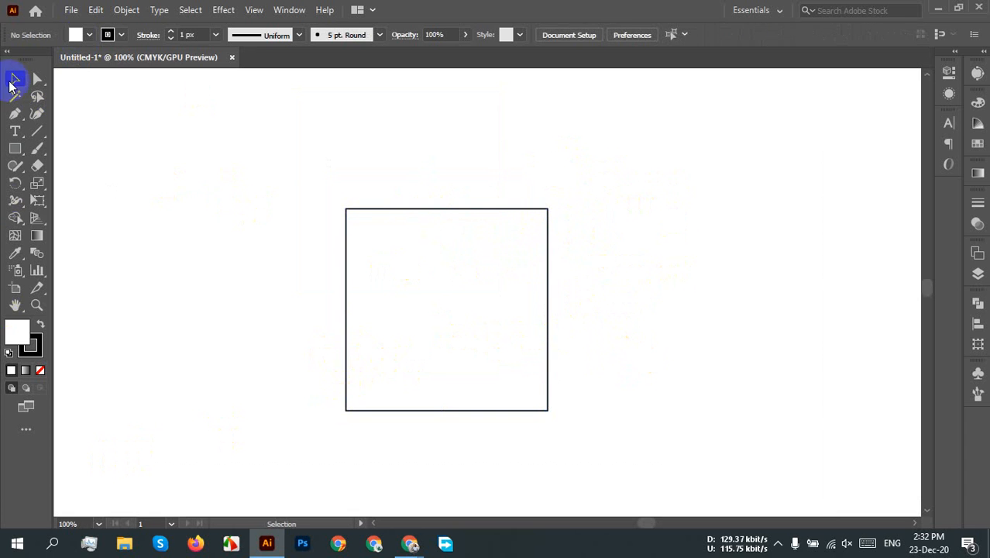
click(485, 257)
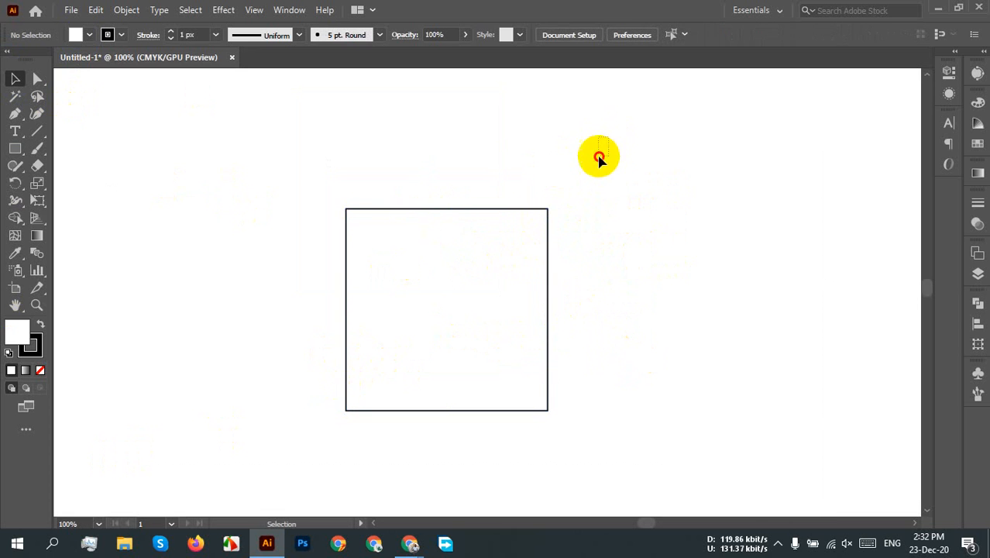
Select the square, fill it with the bright light-blue swatch, and deselect it
drag(609, 137, 333, 414)
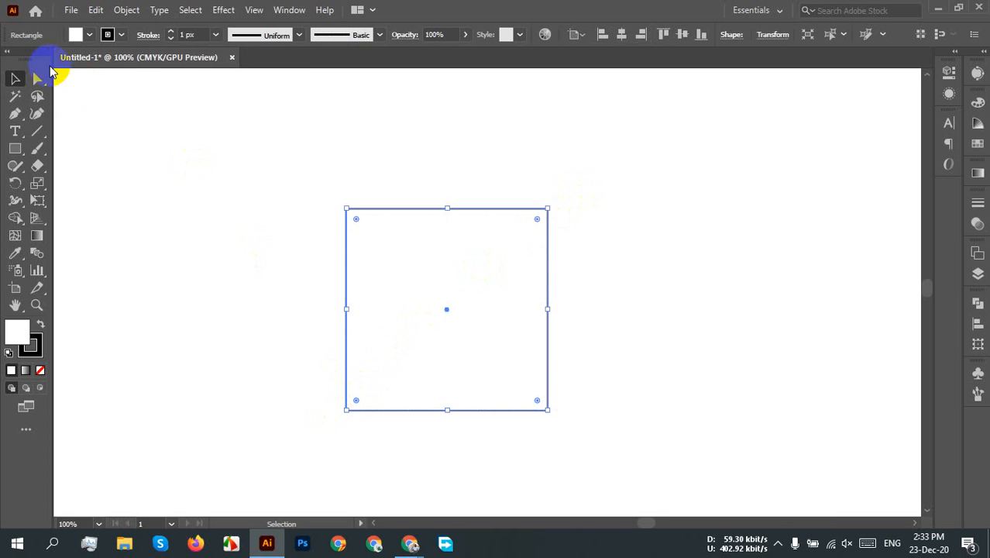
click(76, 36)
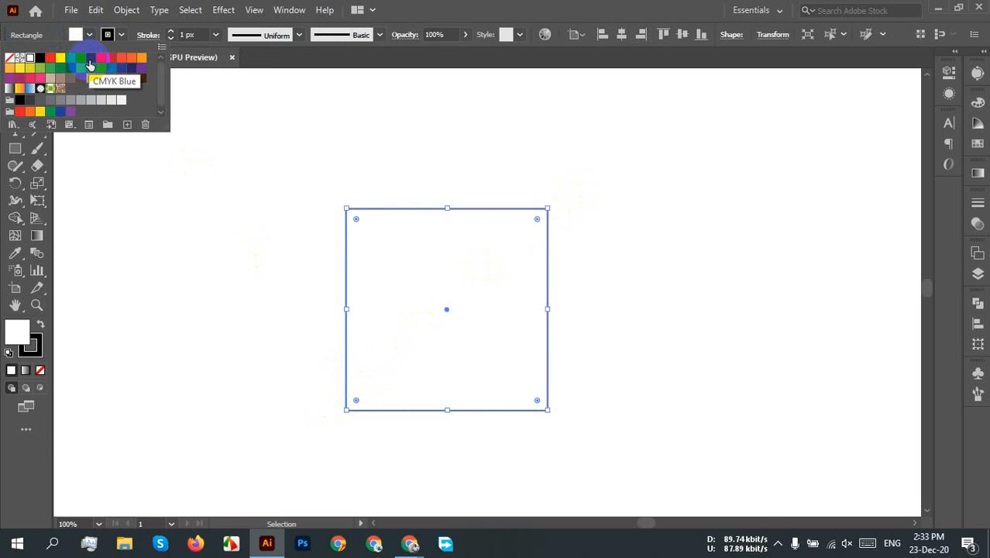
click(101, 70)
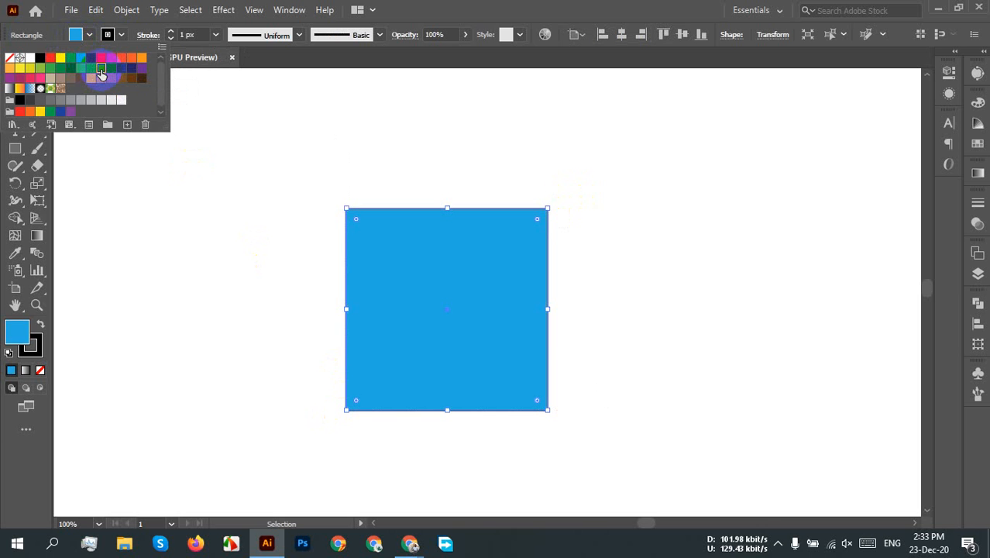
click(655, 292)
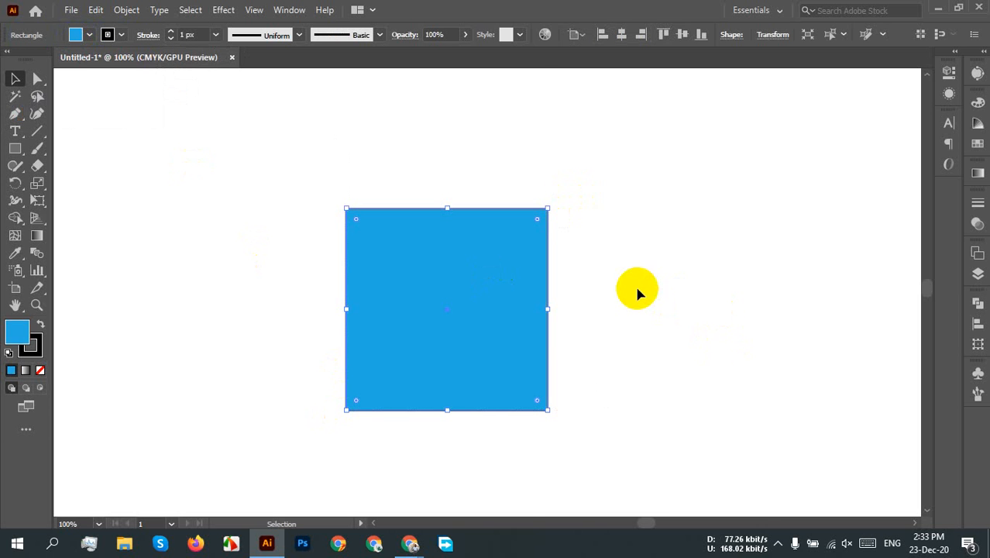
click(603, 294)
Inspect the square's black outline up close and set its stroke weight to 9 px
scroll(556, 292, up, 6)
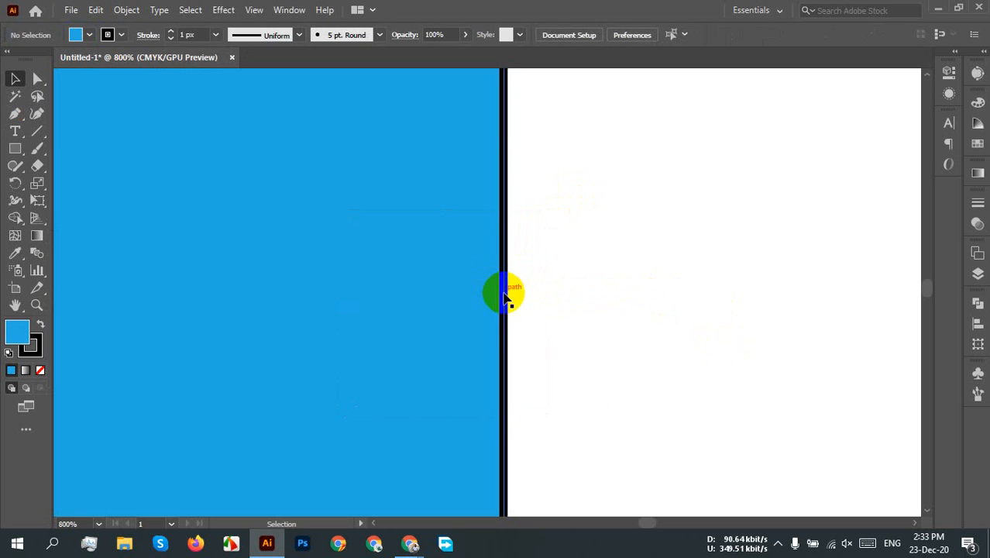
scroll(586, 302, down, 6)
click(462, 302)
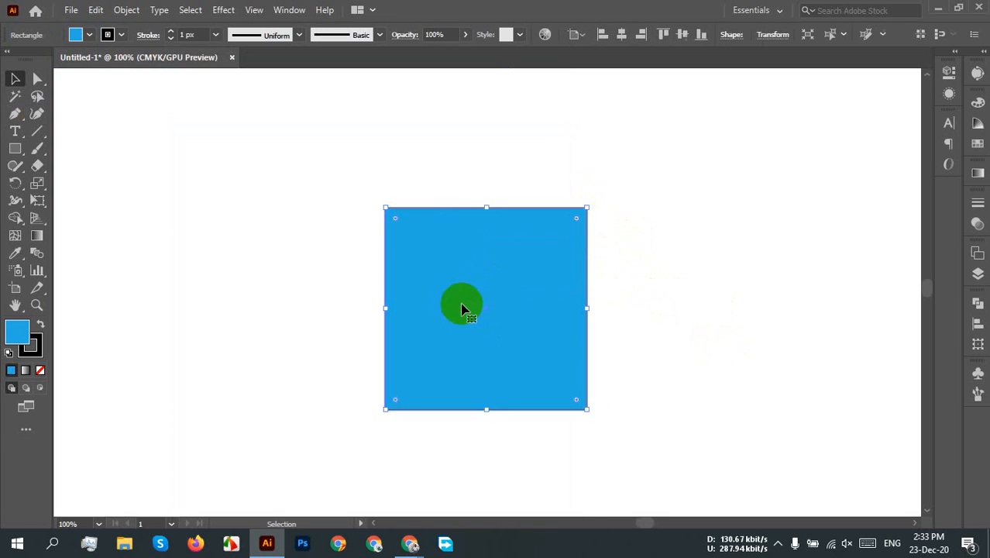
click(192, 35)
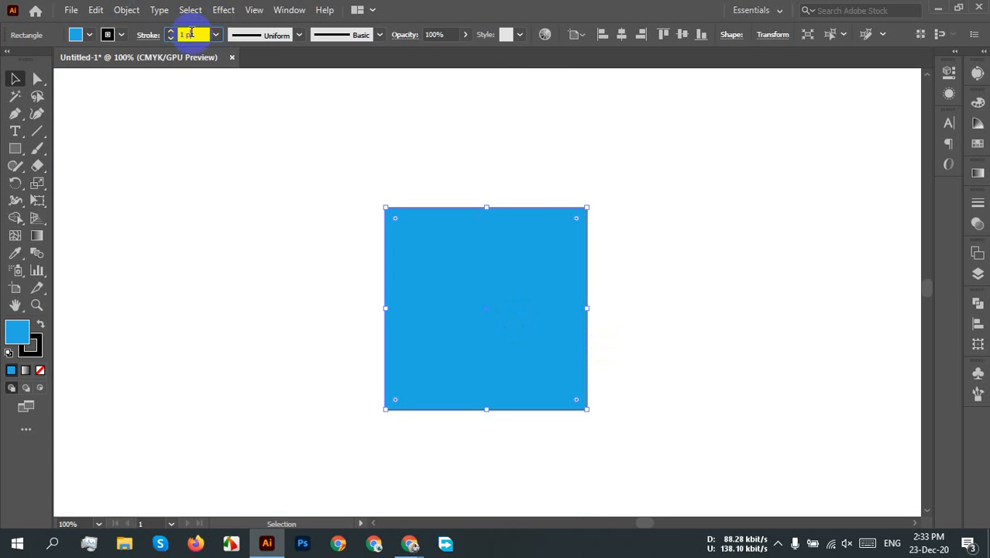
scroll(191, 34, up, 6)
scroll(192, 34, up, 2)
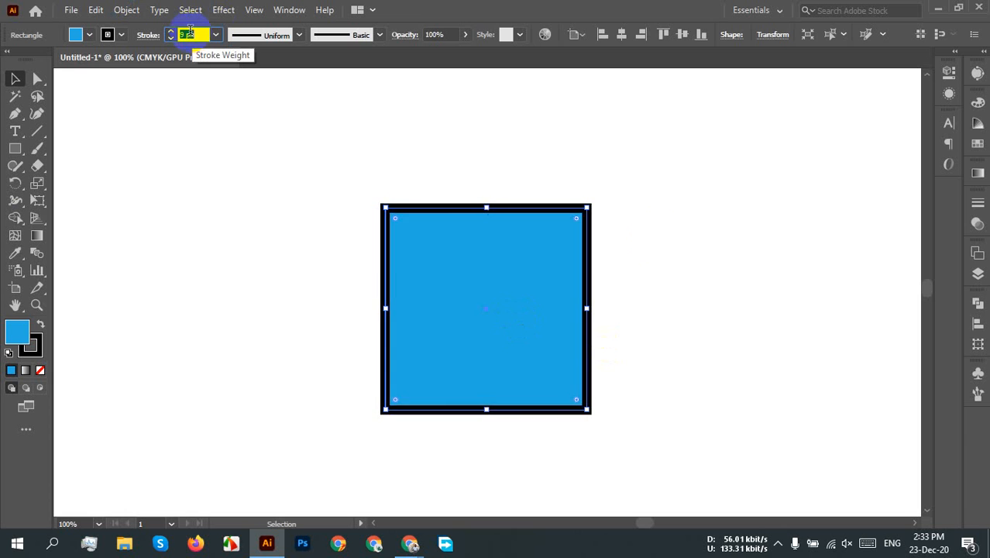
click(616, 261)
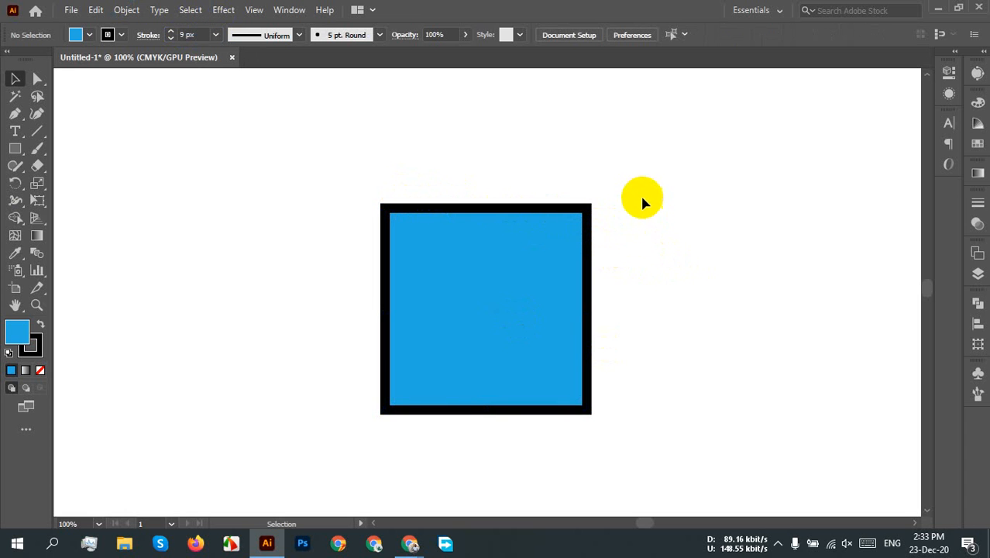
drag(636, 174, 570, 212)
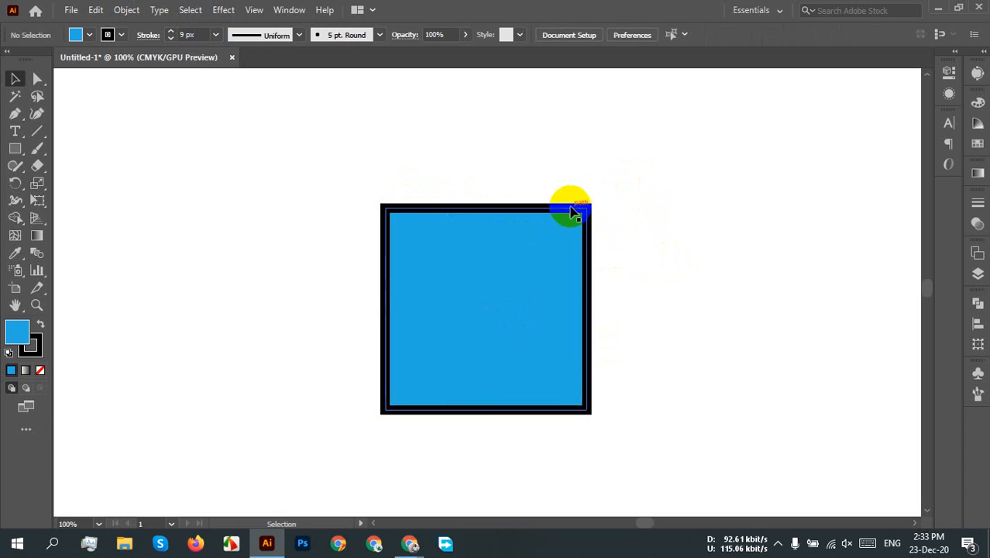
Select the blue square, remove its black stroke by setting it to None, and deselect it
drag(637, 172, 570, 221)
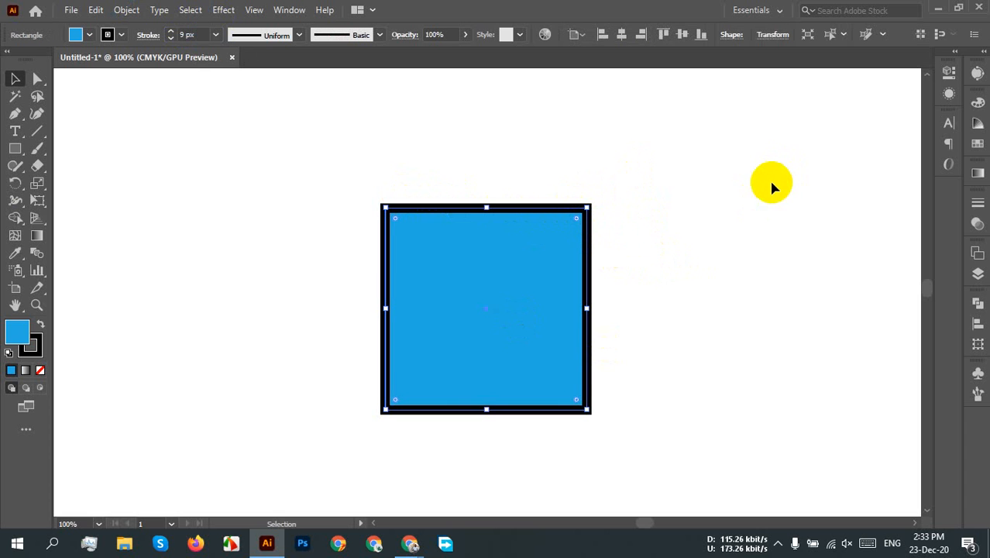
click(106, 36)
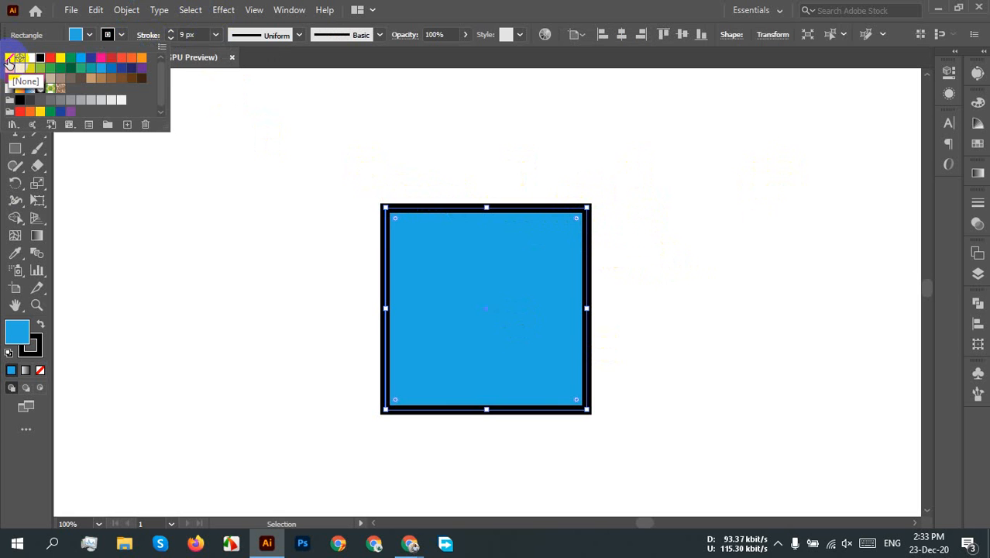
click(10, 60)
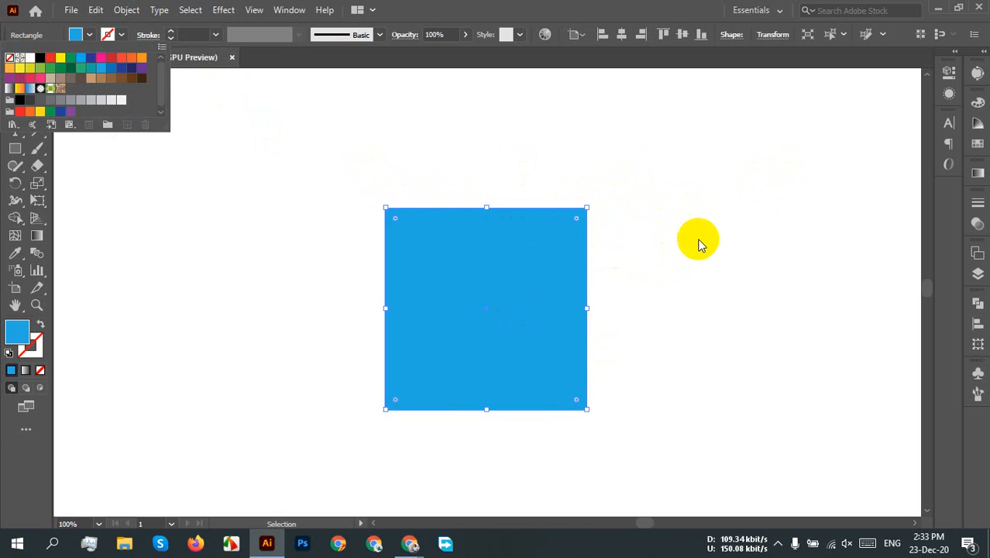
click(642, 234)
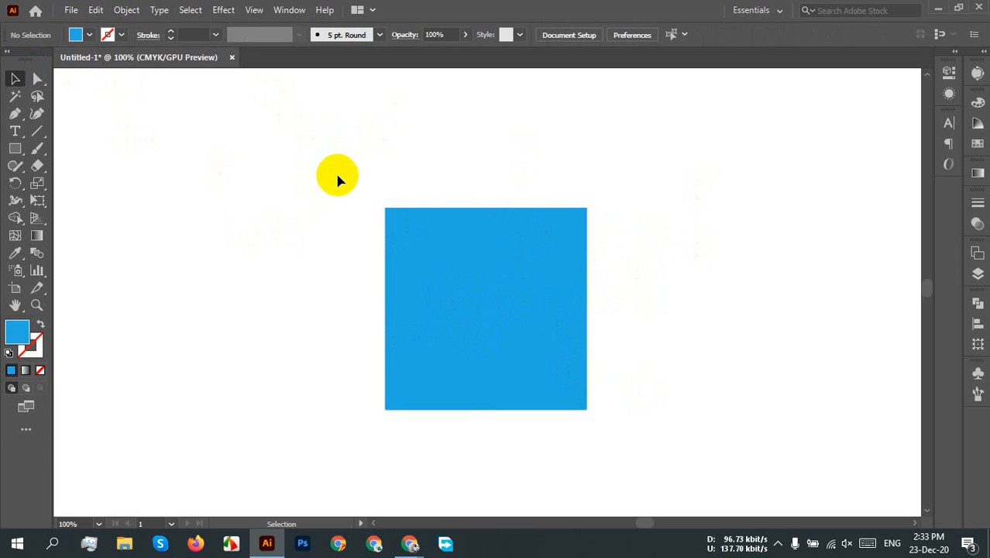
Select the blue square, change its fill to the dark green swatch, and deselect it
drag(322, 176, 663, 443)
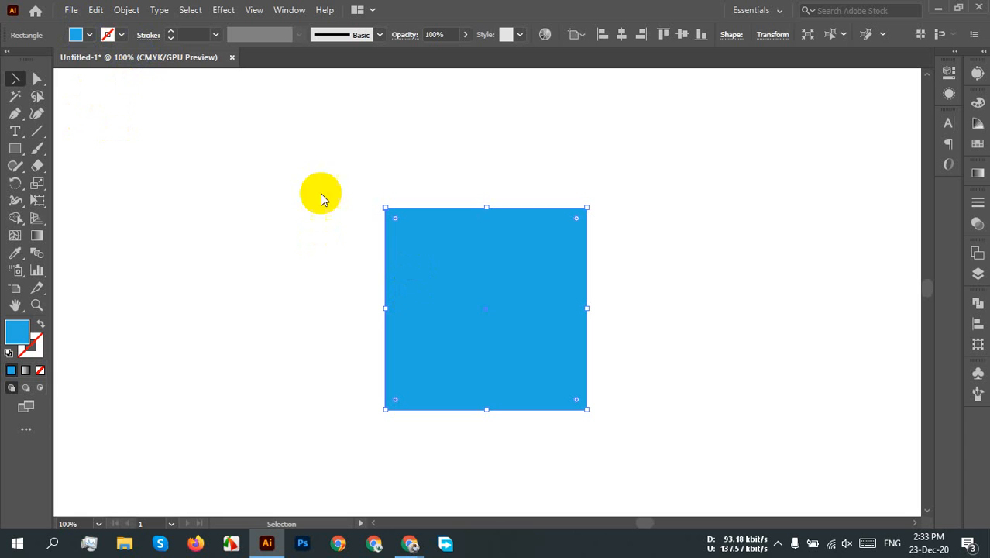
click(89, 35)
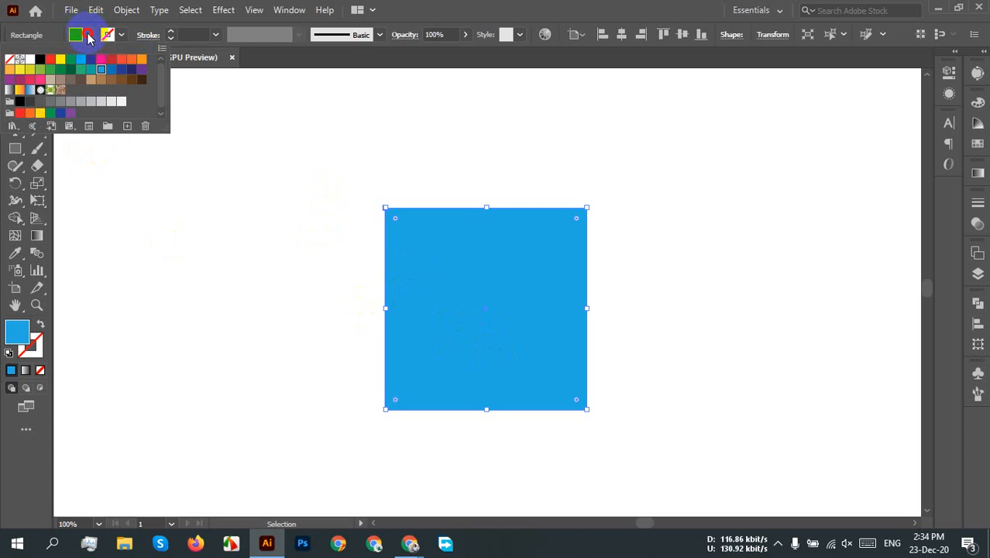
click(74, 79)
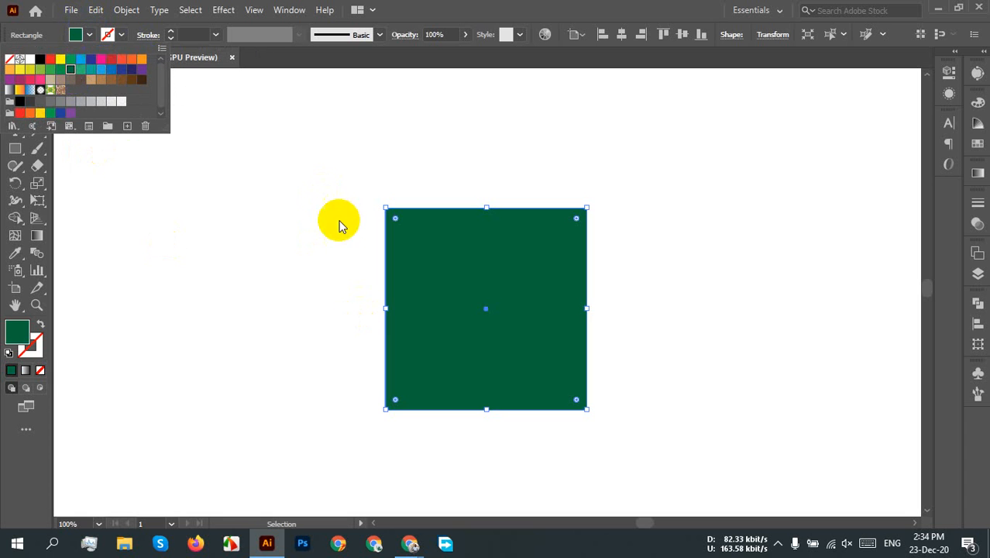
click(785, 358)
click(764, 364)
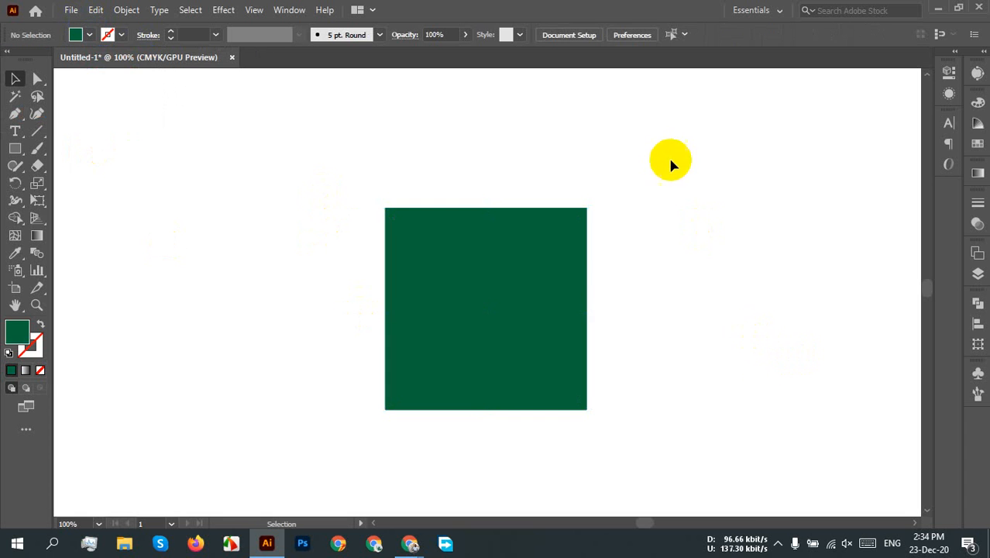
Move the green square to the upper-left part of the visible artboard and deselect it
drag(619, 186, 391, 377)
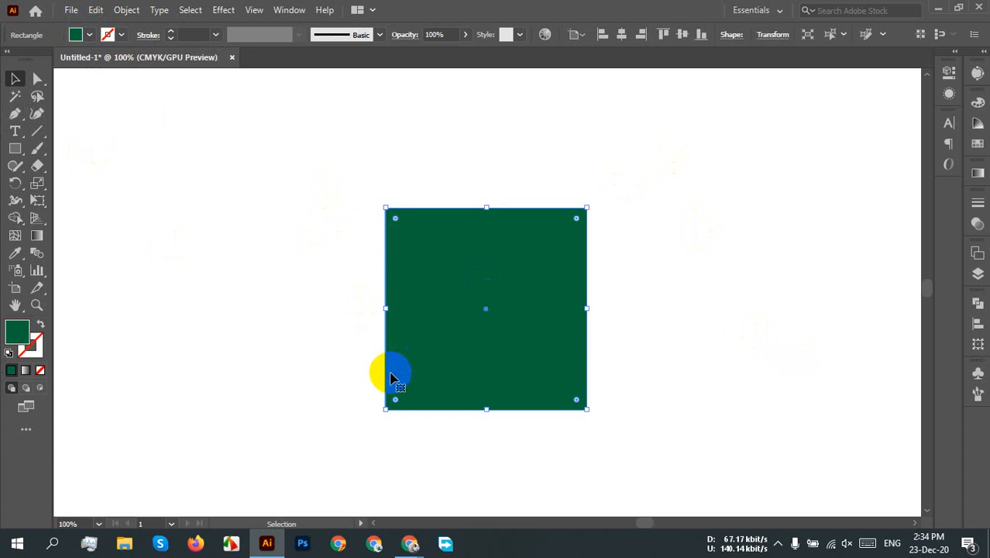
click(553, 354)
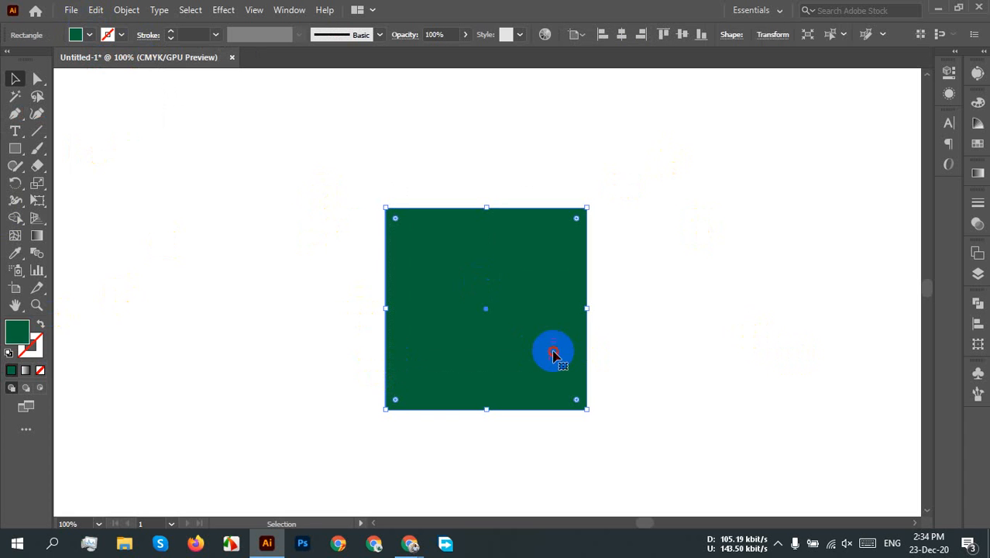
drag(553, 353, 302, 250)
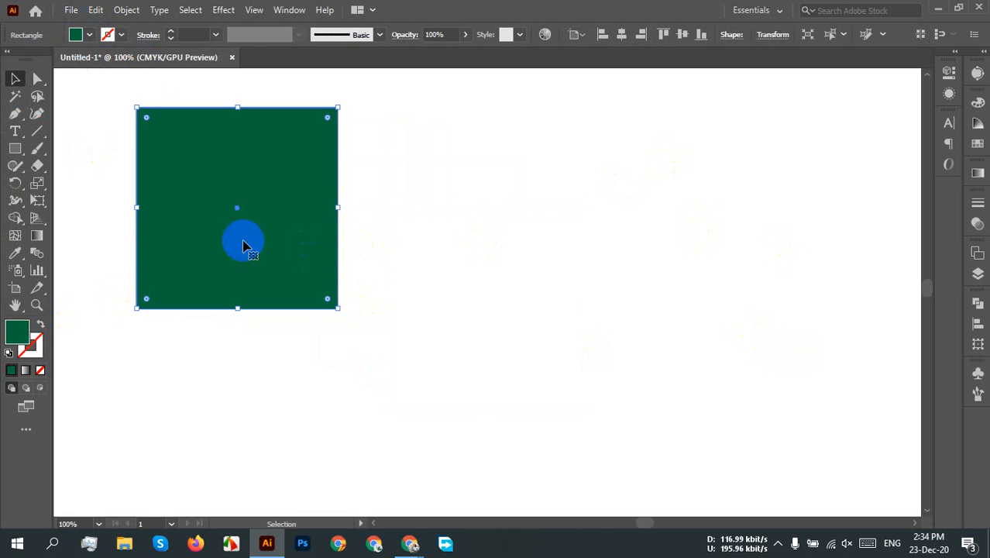
click(492, 172)
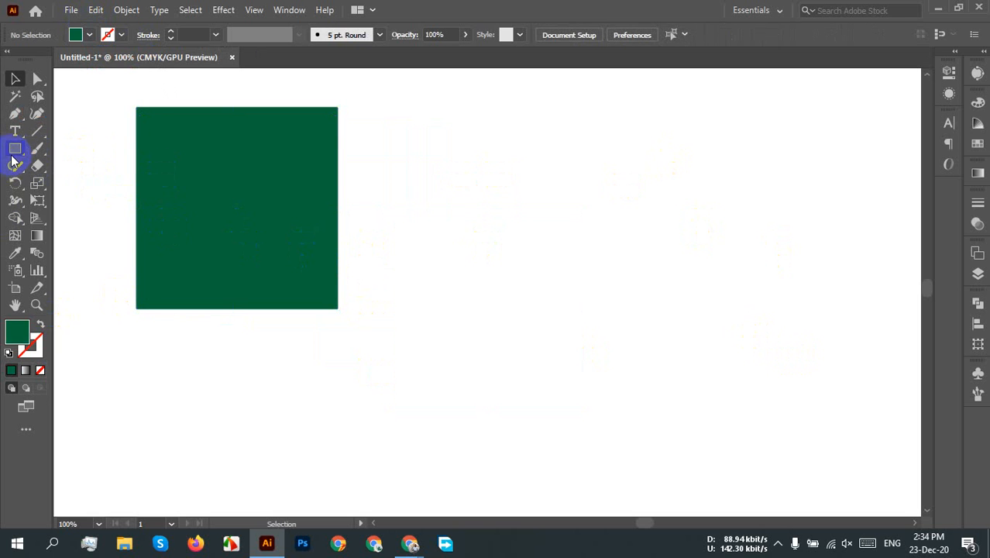
Draw a slightly smaller second square beside the green one with the Rectangle tool, starting level with its top edge
click(14, 152)
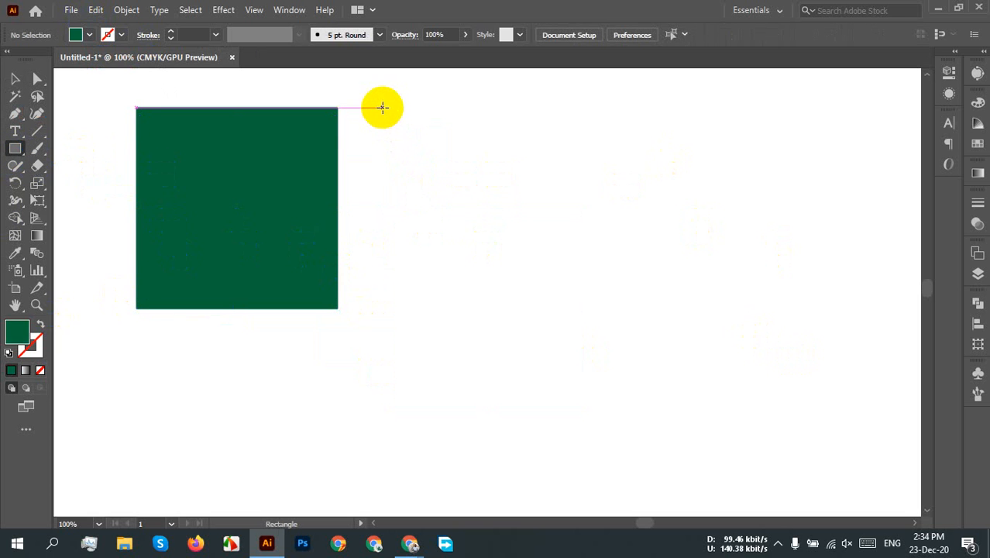
drag(381, 107, 723, 448)
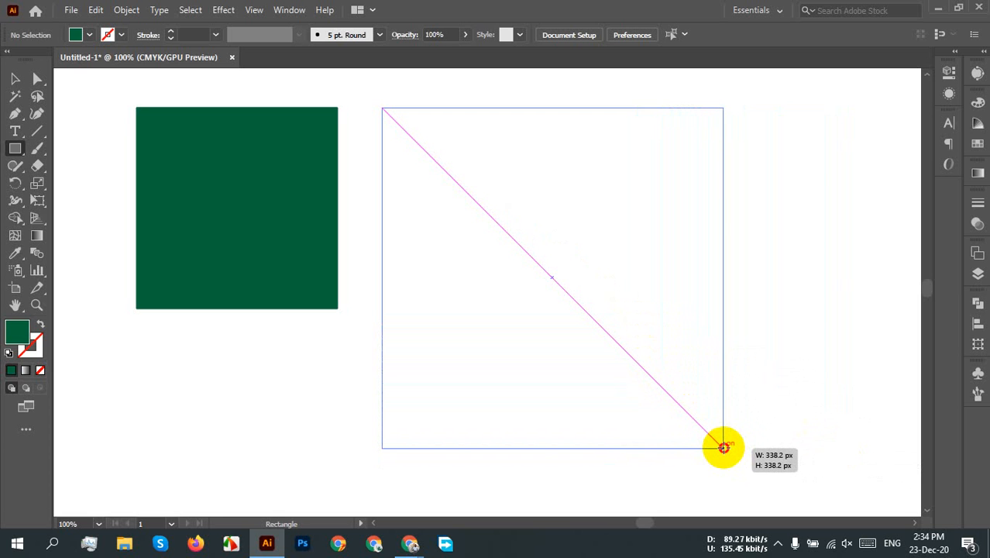
drag(724, 447, 694, 419)
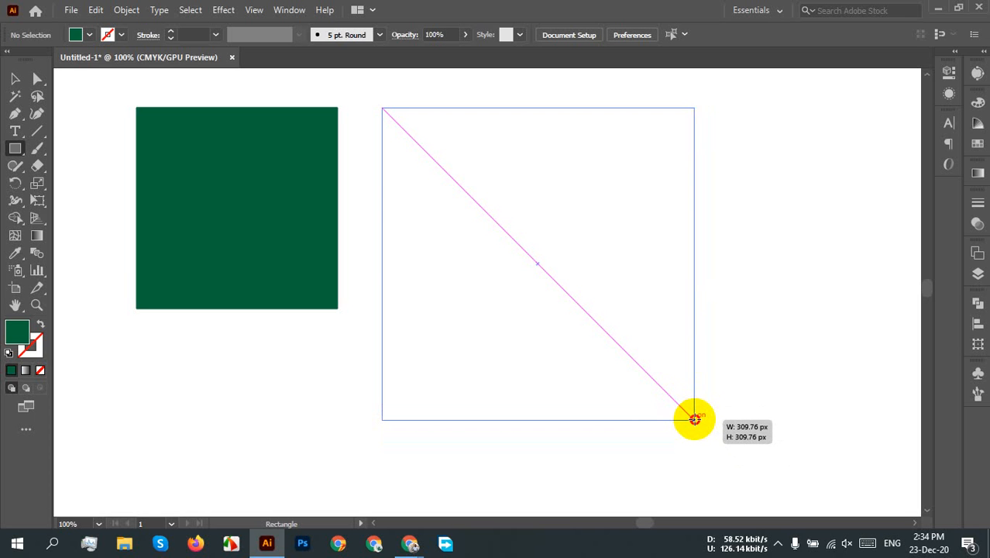
mouse_move(694, 419)
mouse_down()
mouse_move(735, 424)
mouse_move(695, 419)
mouse_up()
drag(695, 419, 758, 307)
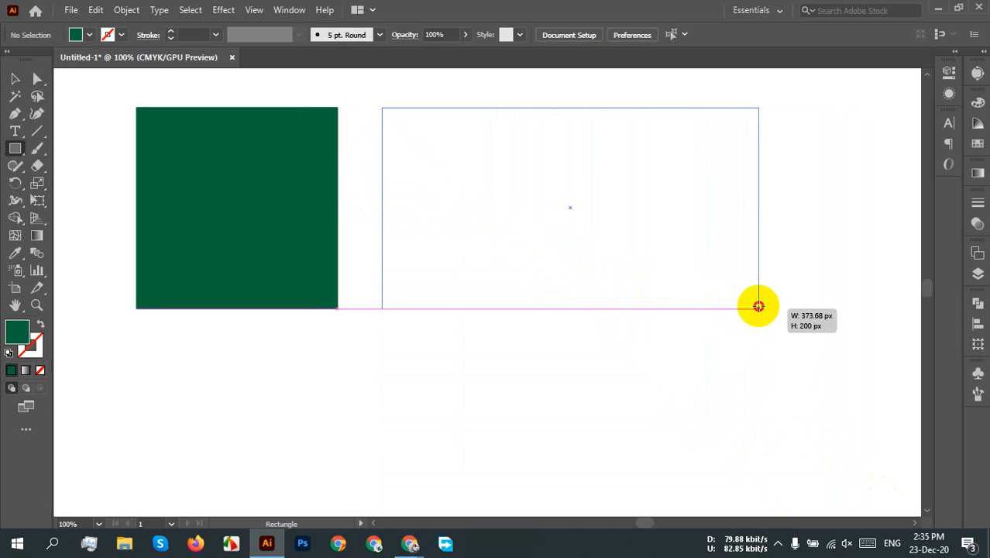
drag(758, 306, 570, 296)
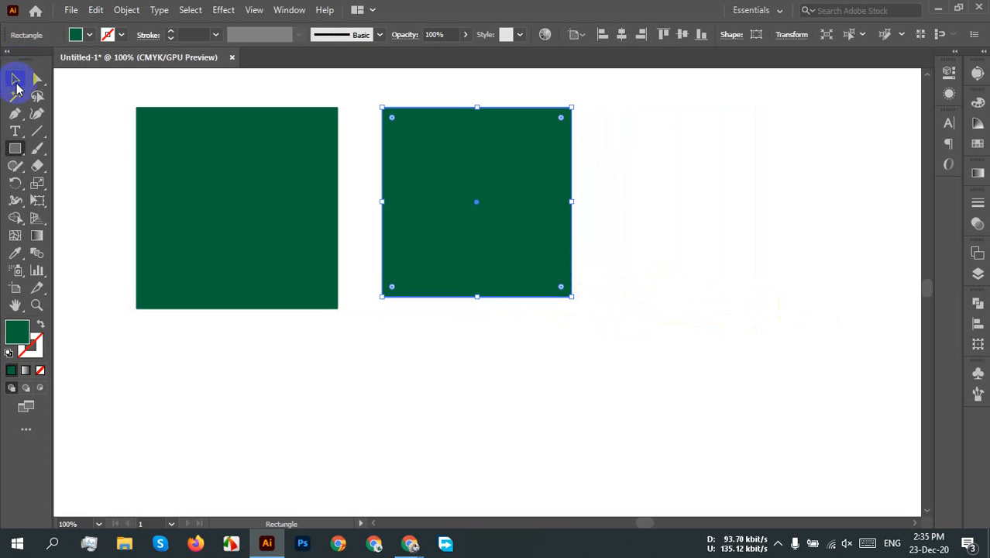
Move the second square down slightly with the Selection tool so its centre lines up with the first square's centre
click(15, 79)
click(649, 225)
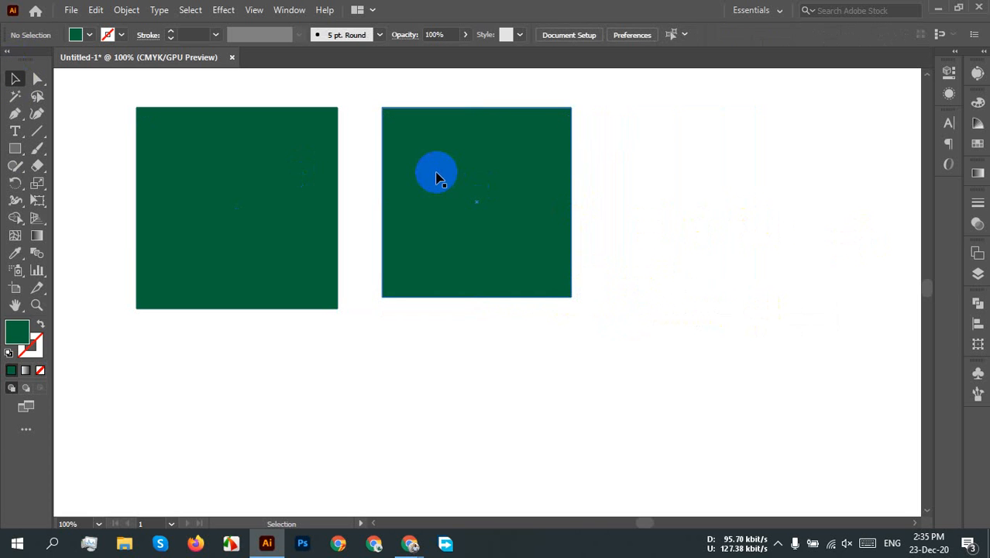
click(494, 192)
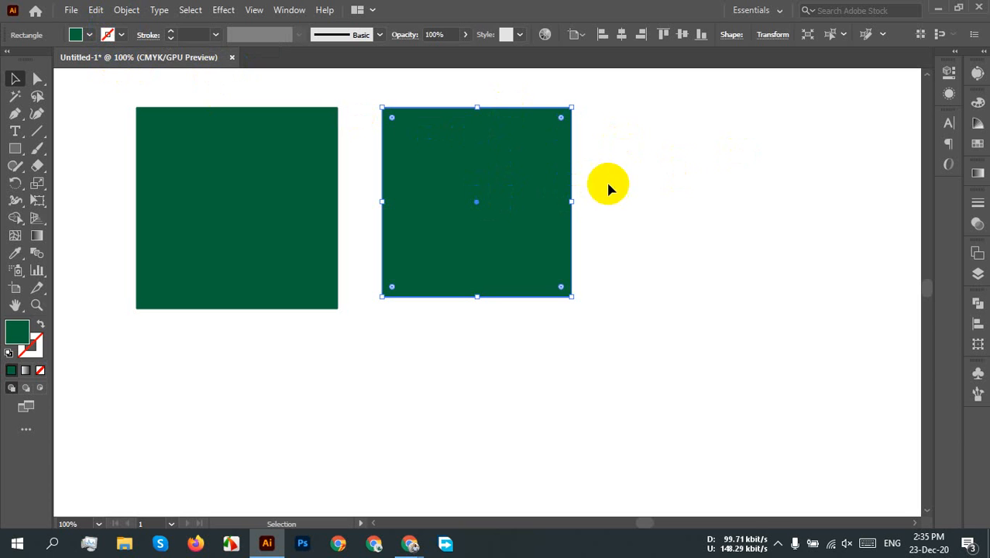
drag(530, 212, 532, 218)
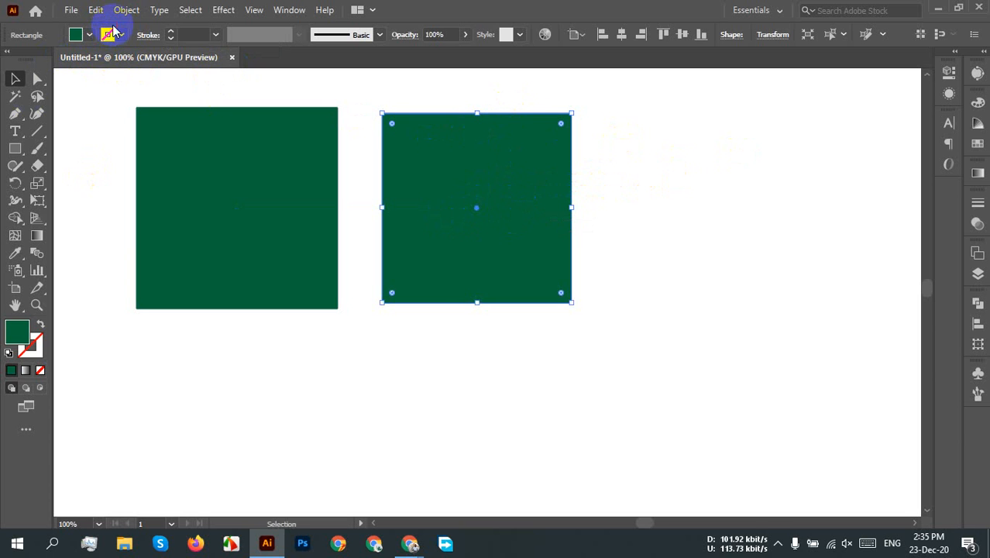
Give the second square a red stroke with a weight of 10 px and deselect it
click(109, 38)
click(50, 58)
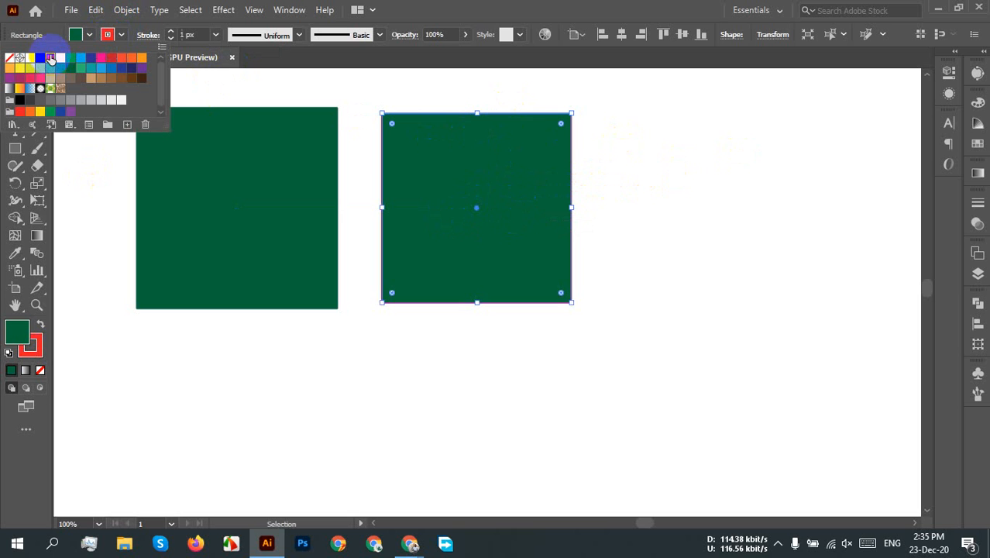
click(196, 35)
scroll(197, 34, up, 3)
scroll(197, 35, up, 5)
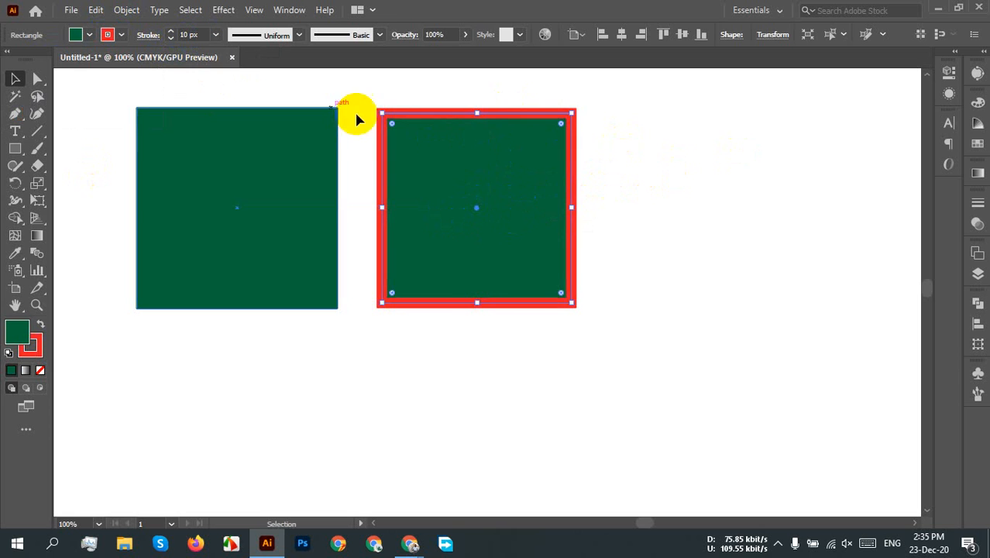
click(613, 166)
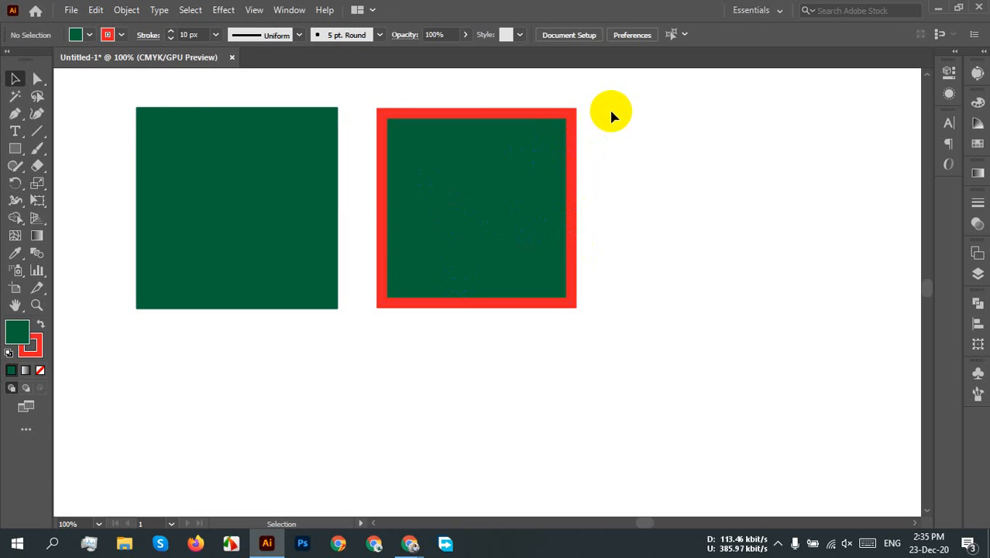
Try to change the red outline to dark green while no object is selected
click(513, 282)
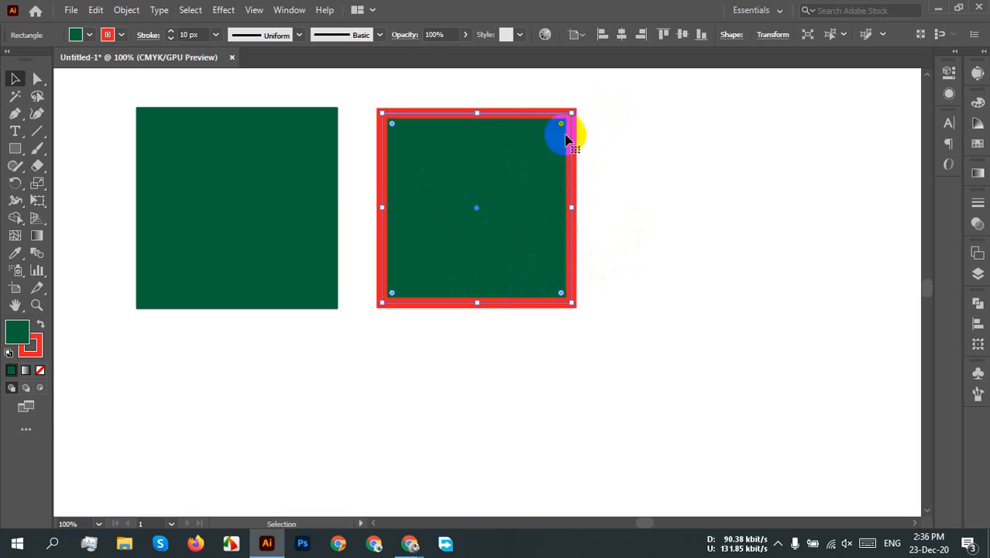
click(579, 228)
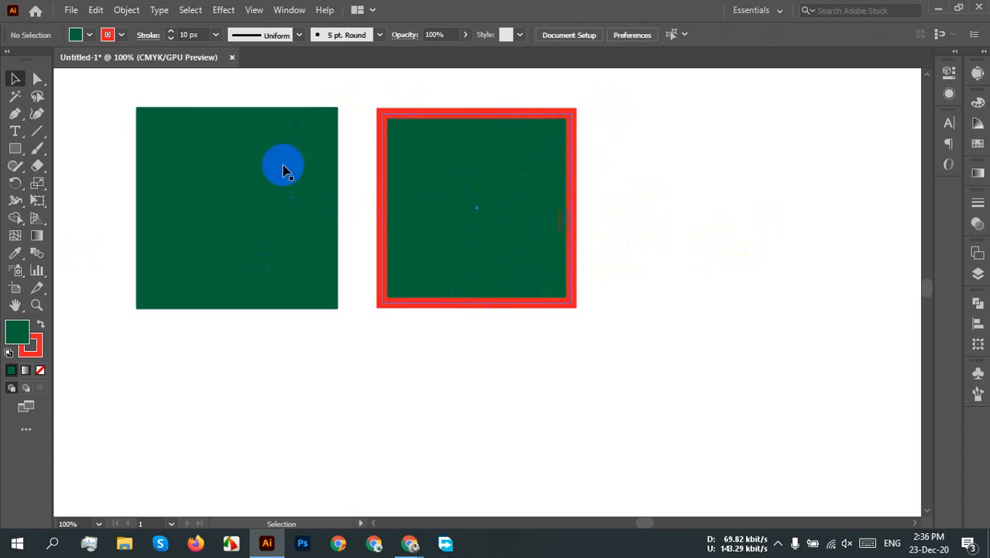
click(122, 35)
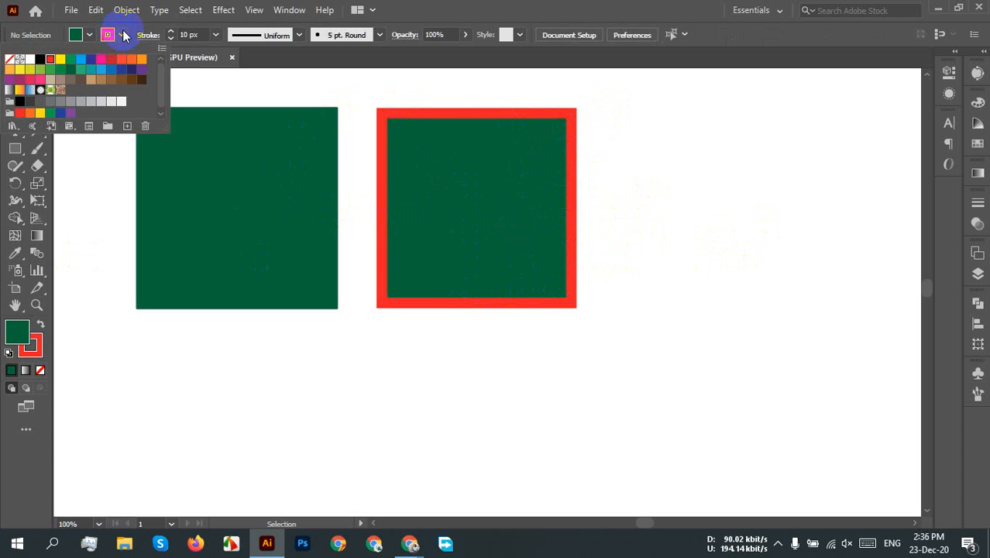
click(69, 68)
Select the second square, set its stroke to dark green and its fill to red, and deselect it
click(494, 146)
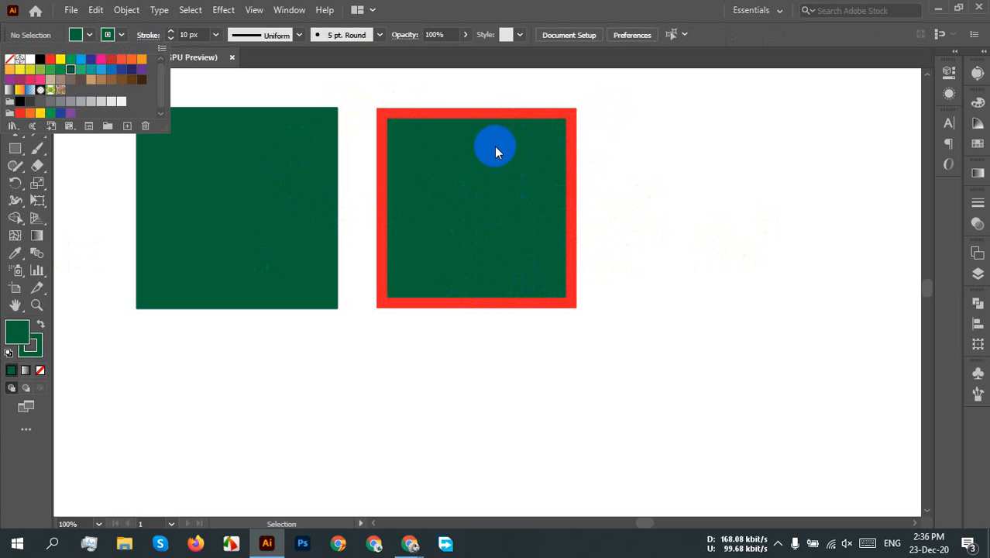
click(106, 34)
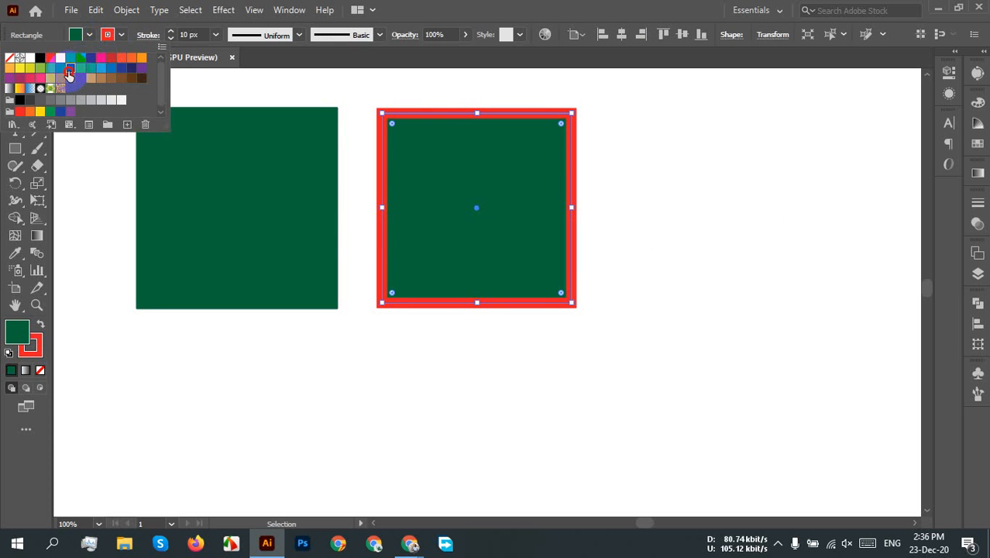
click(69, 70)
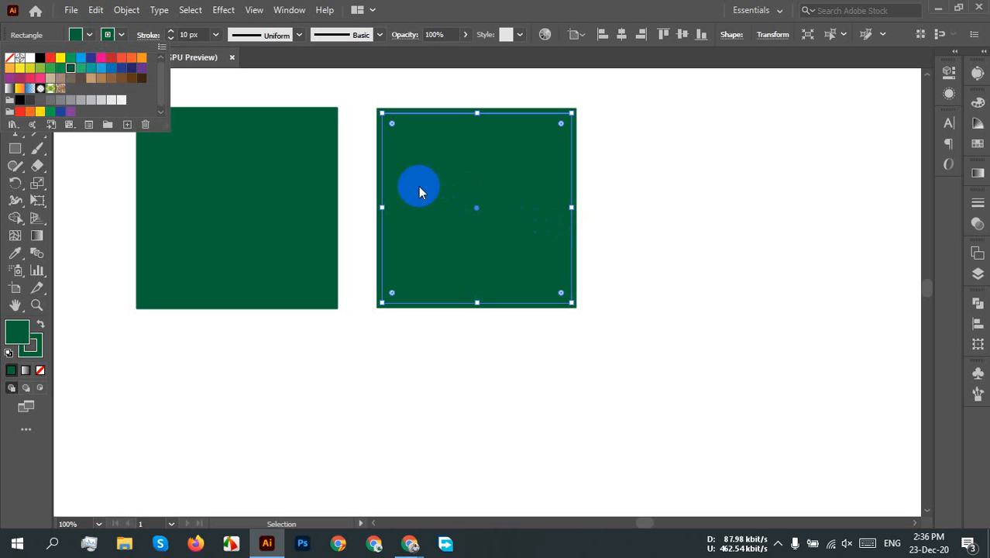
click(79, 36)
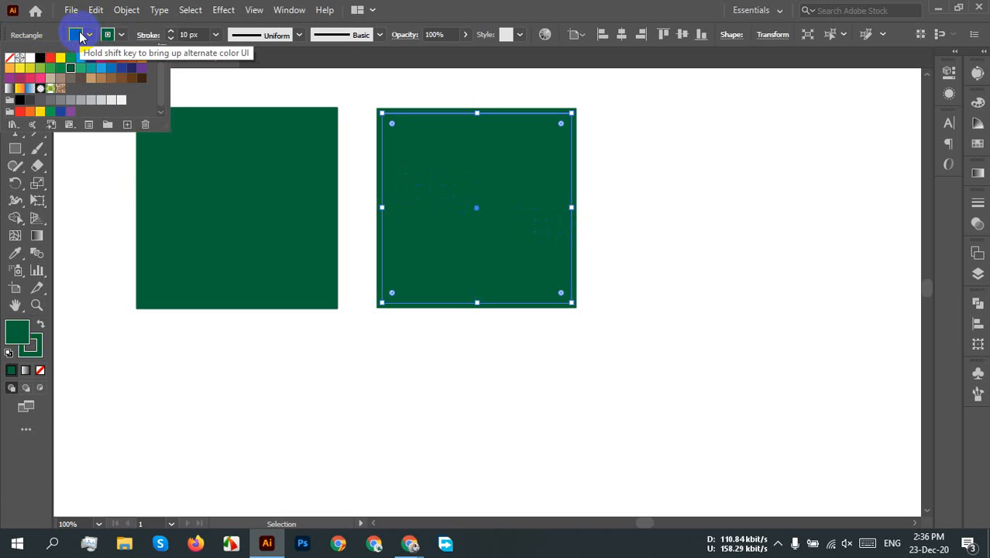
click(51, 58)
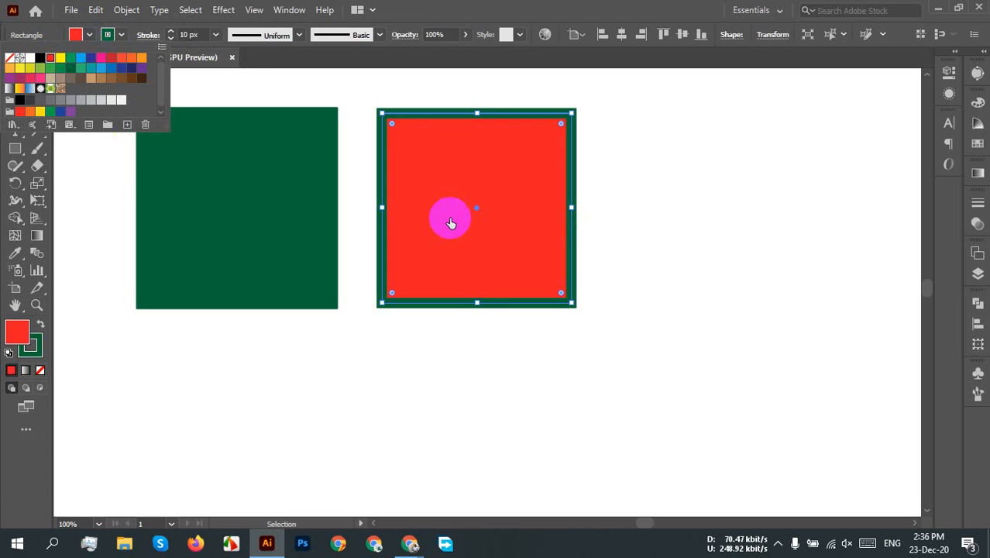
click(627, 203)
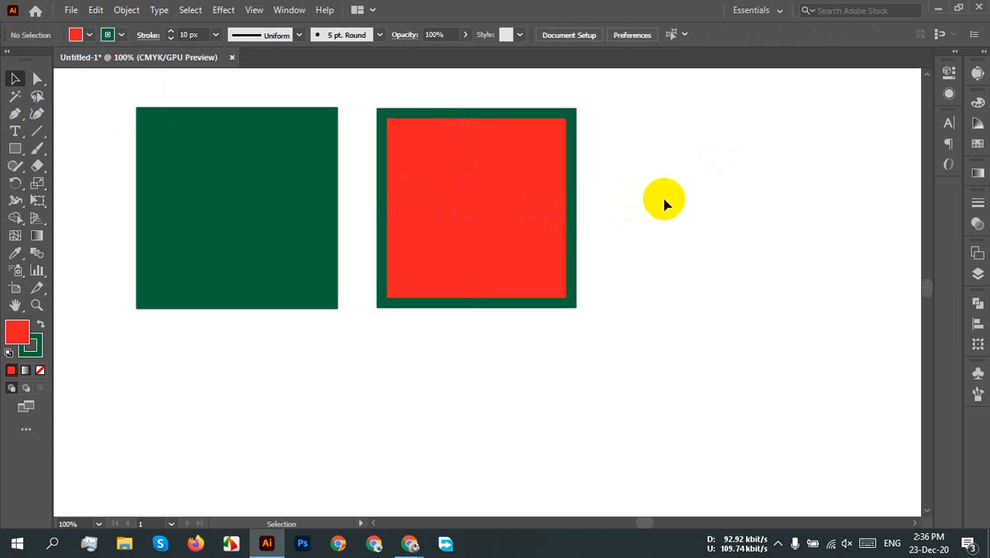
Select the second square, swap its fill and stroke colours to get a dark green fill with a red outline, and deselect it
drag(697, 151, 496, 424)
click(653, 250)
drag(625, 221, 535, 287)
click(527, 178)
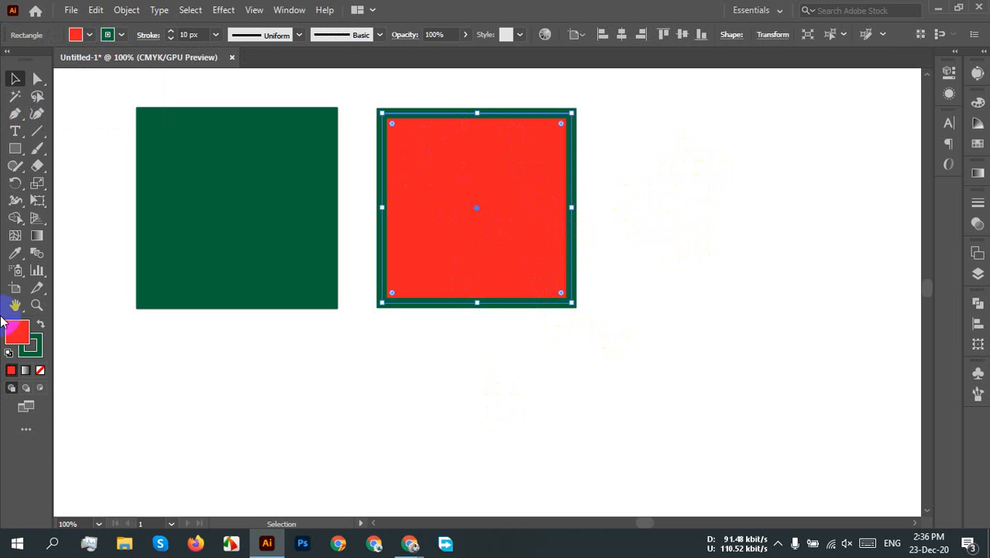
click(19, 333)
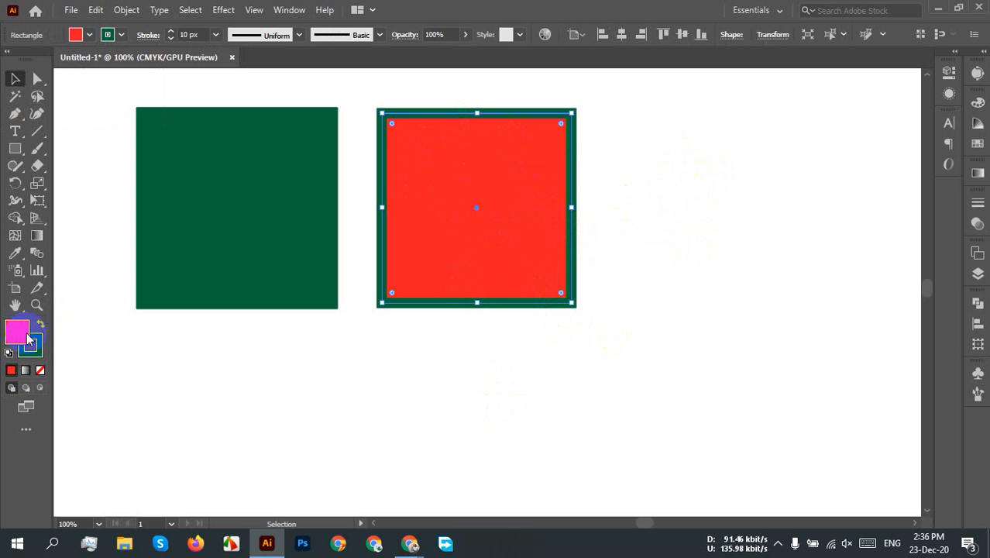
click(21, 341)
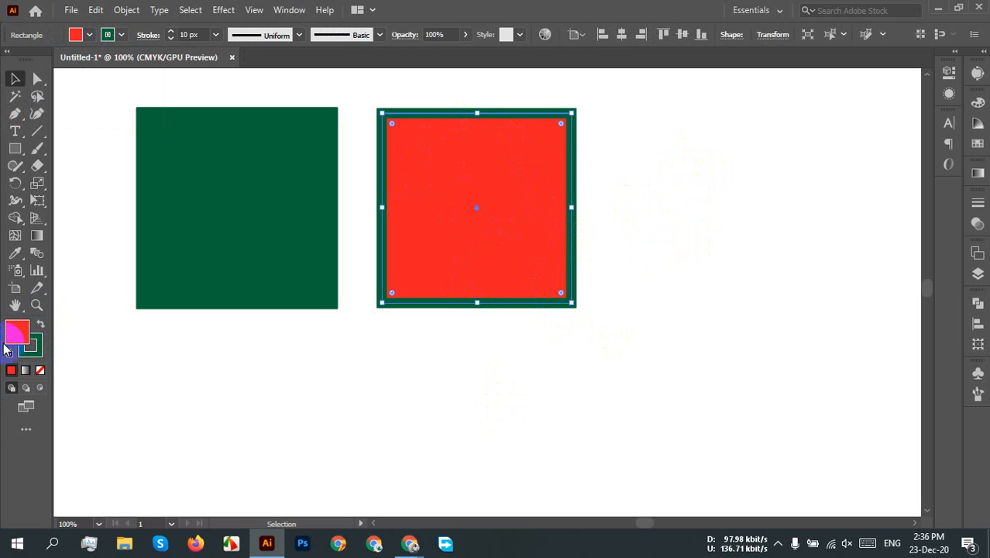
click(18, 338)
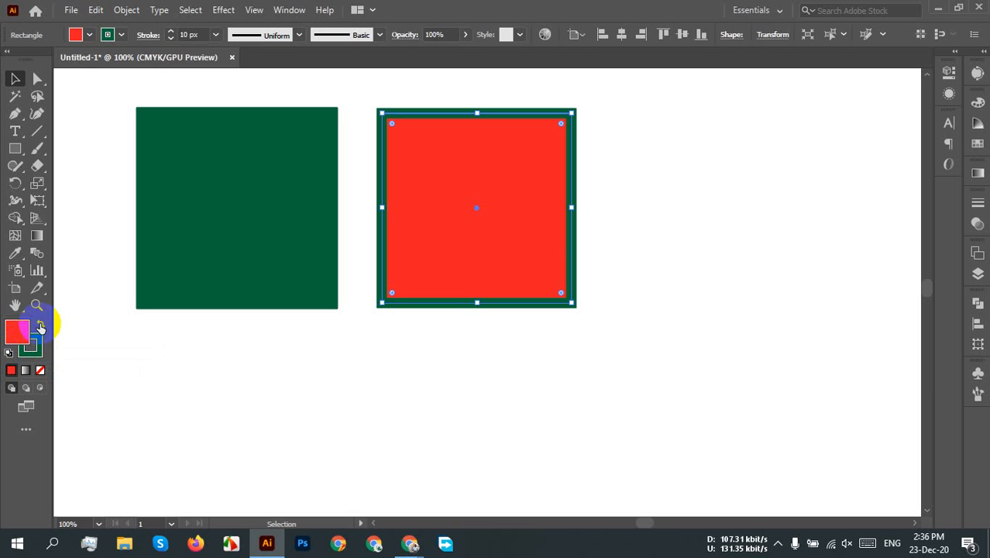
click(503, 279)
click(501, 223)
click(43, 323)
click(615, 218)
click(438, 214)
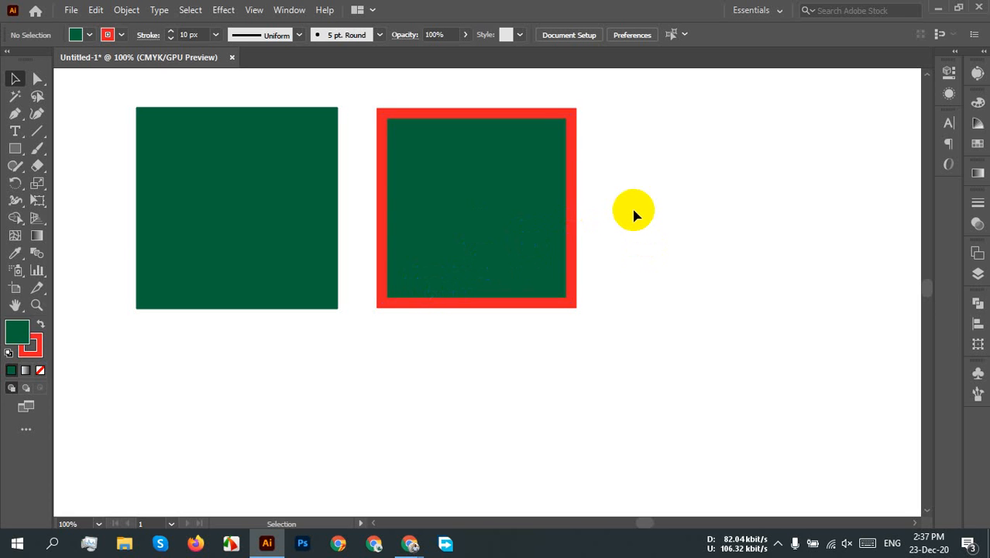
drag(636, 210, 535, 379)
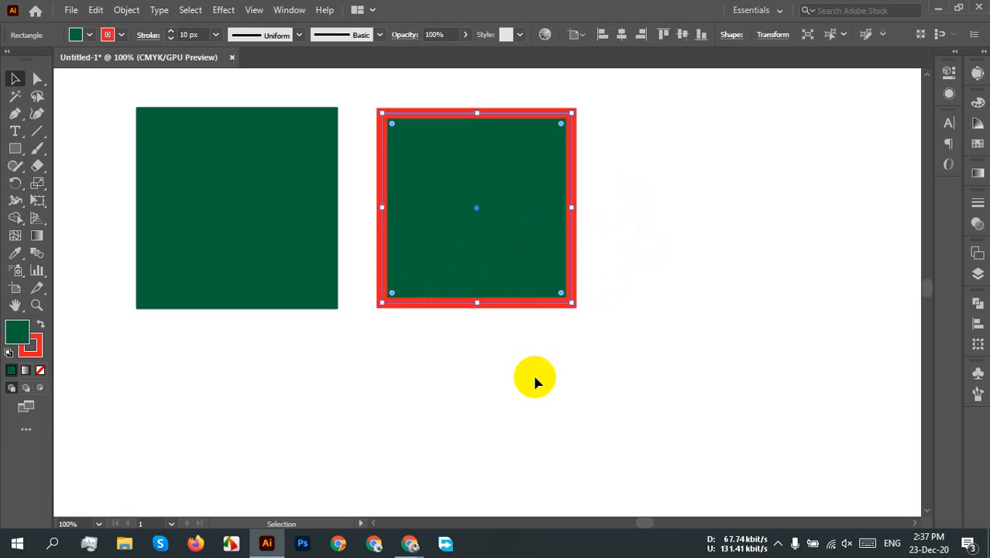
click(659, 313)
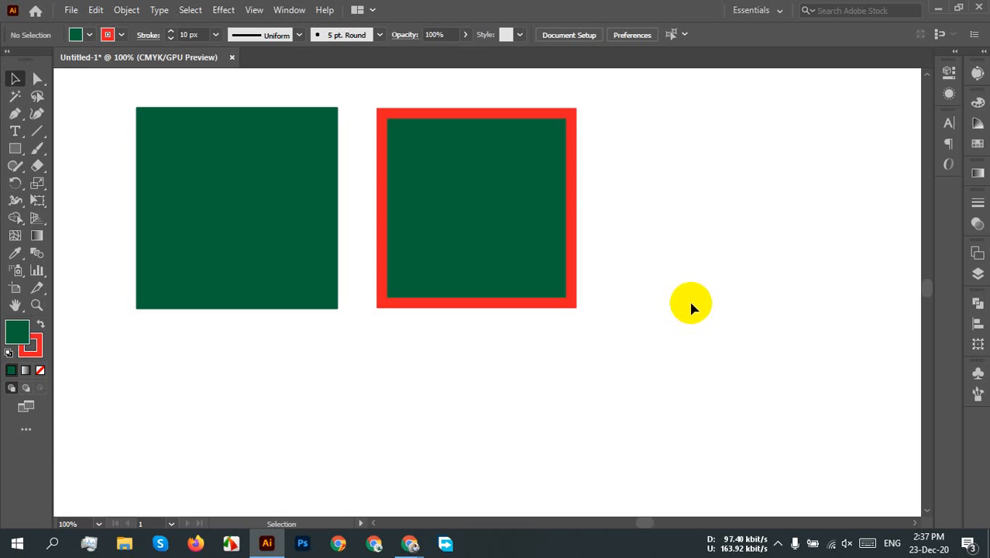
click(422, 276)
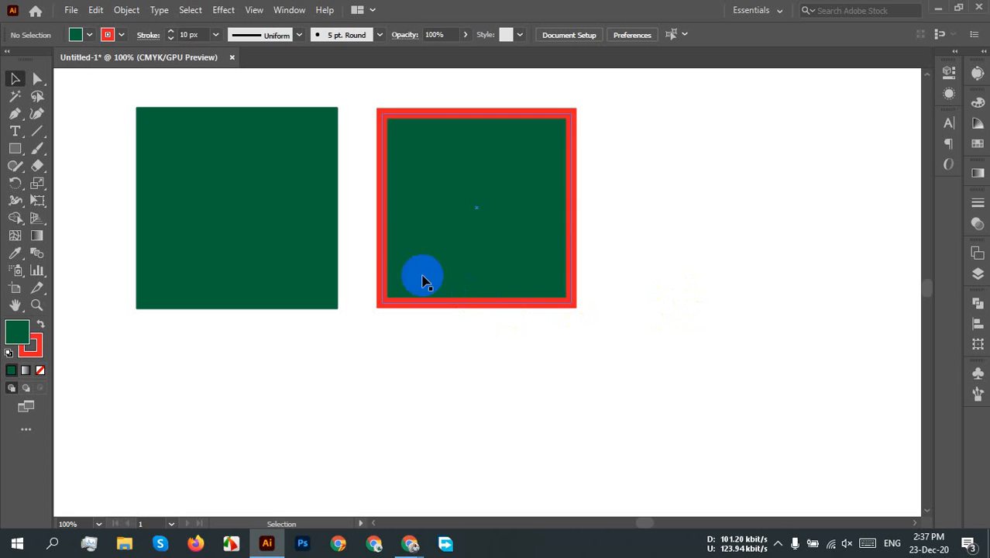
click(353, 245)
click(488, 145)
click(398, 199)
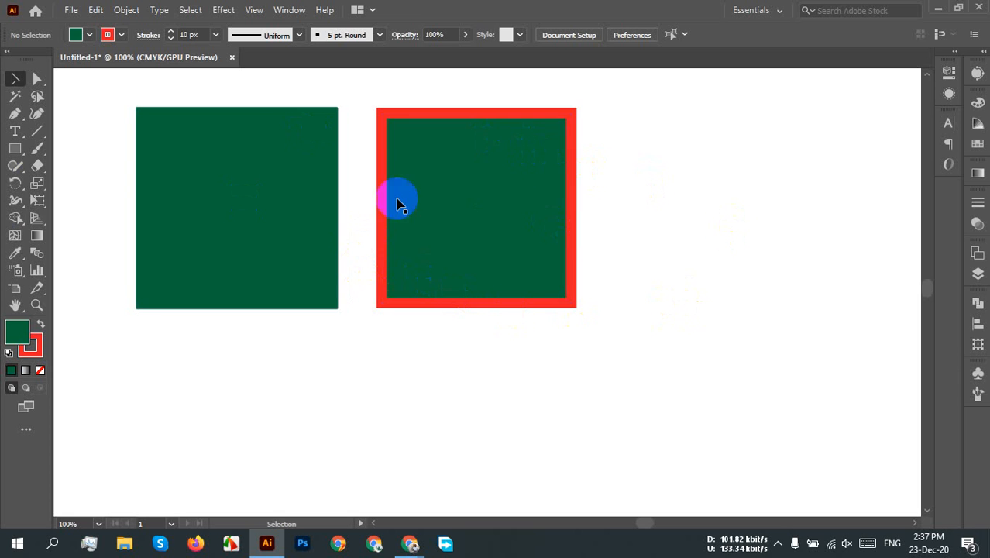
click(455, 207)
click(653, 236)
click(542, 209)
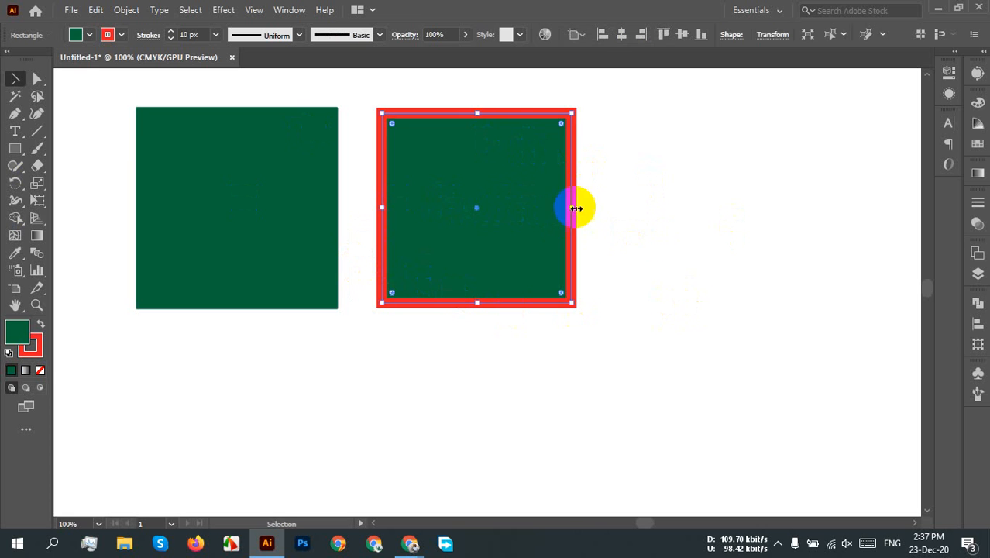
click(602, 216)
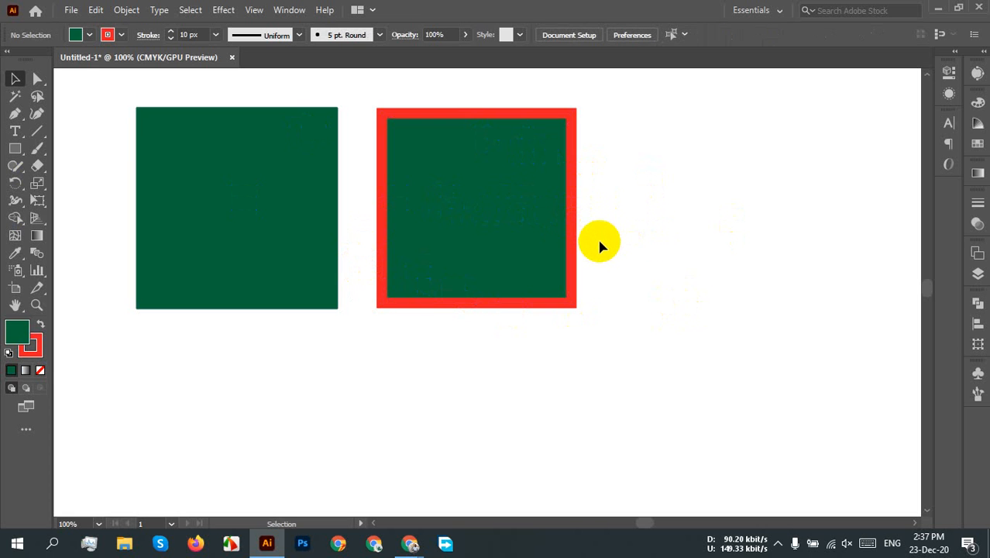
Set the second square's fill to the dark blue swatch C=100 M=100 Y=25 K=25 and deselect the square
click(491, 256)
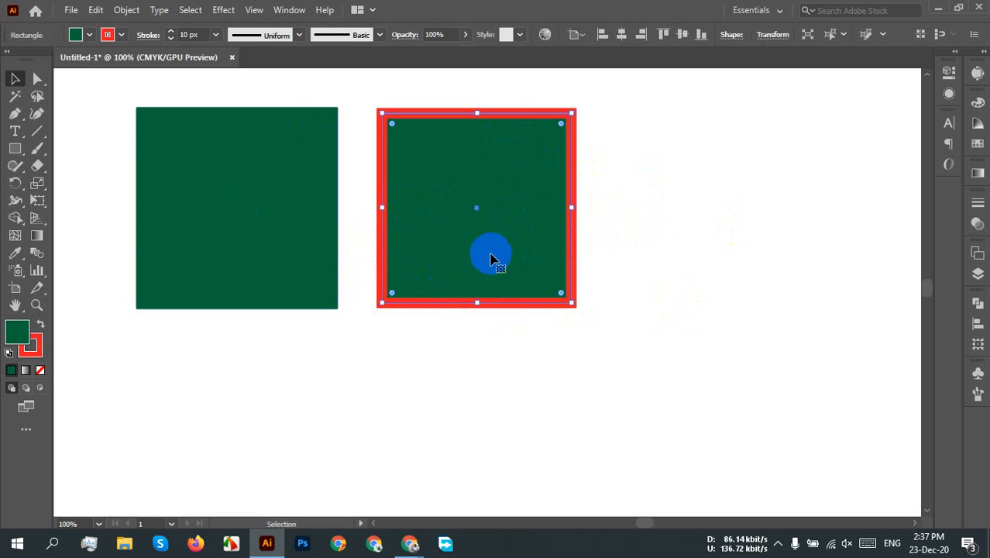
click(12, 333)
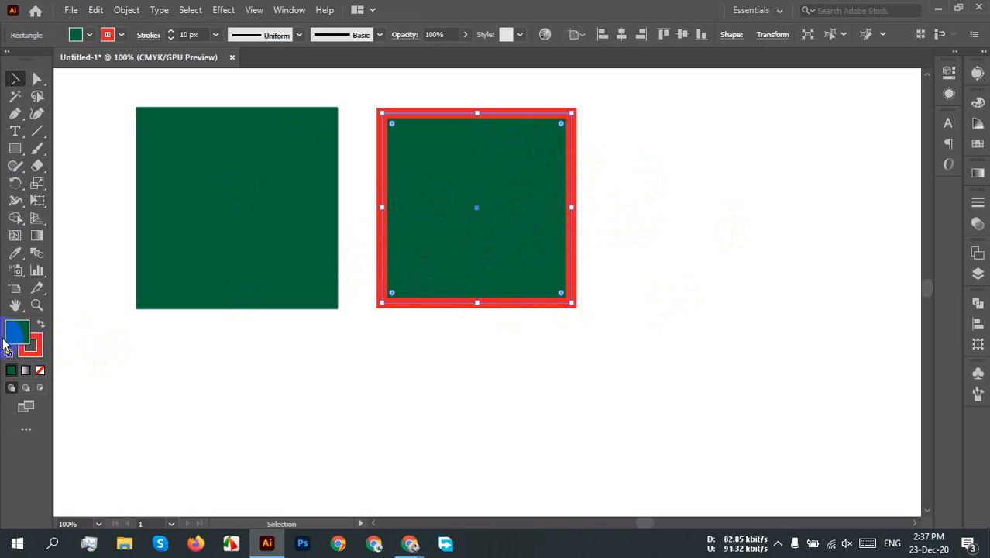
click(73, 35)
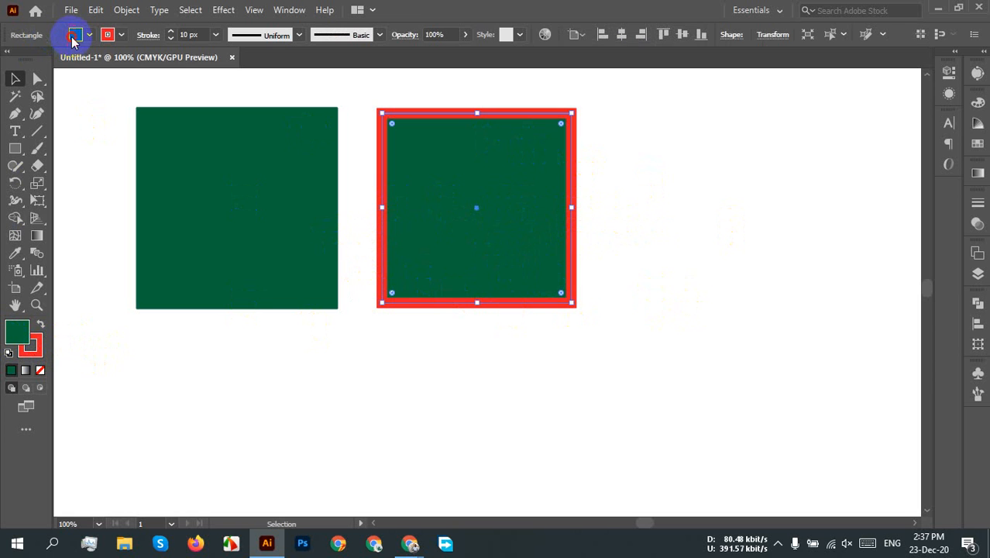
click(103, 68)
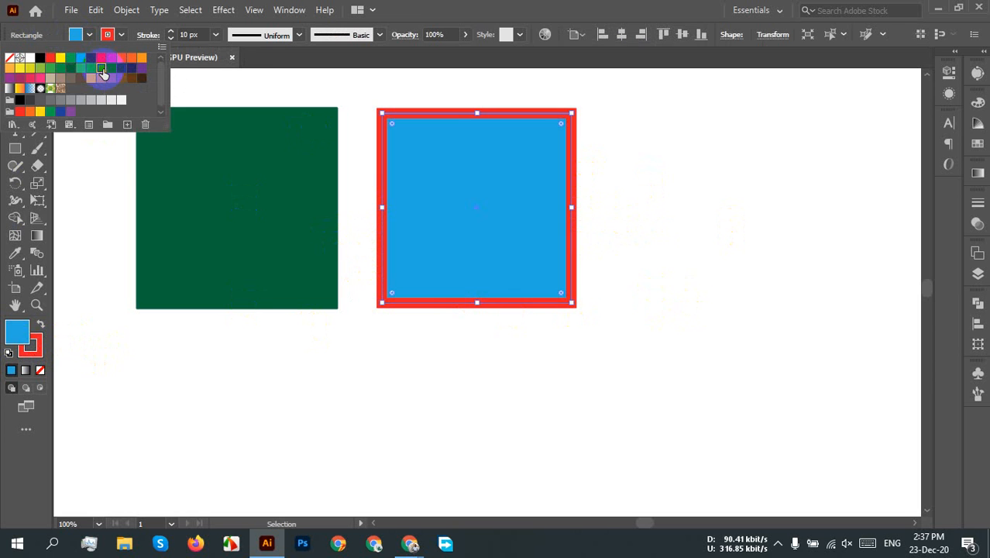
click(121, 68)
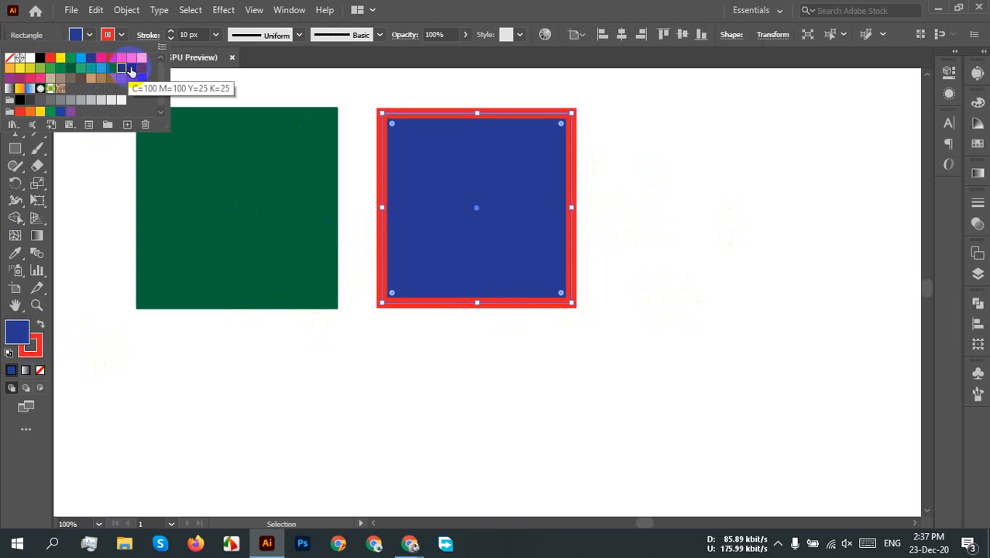
click(130, 69)
click(649, 184)
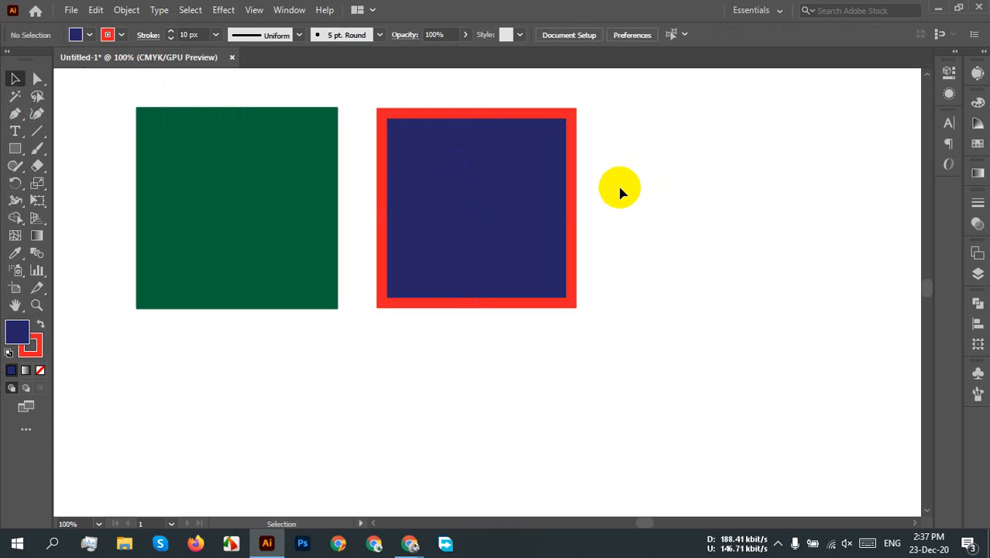
Select both squares together and delete them from the artboard
scroll(617, 180, down, 1)
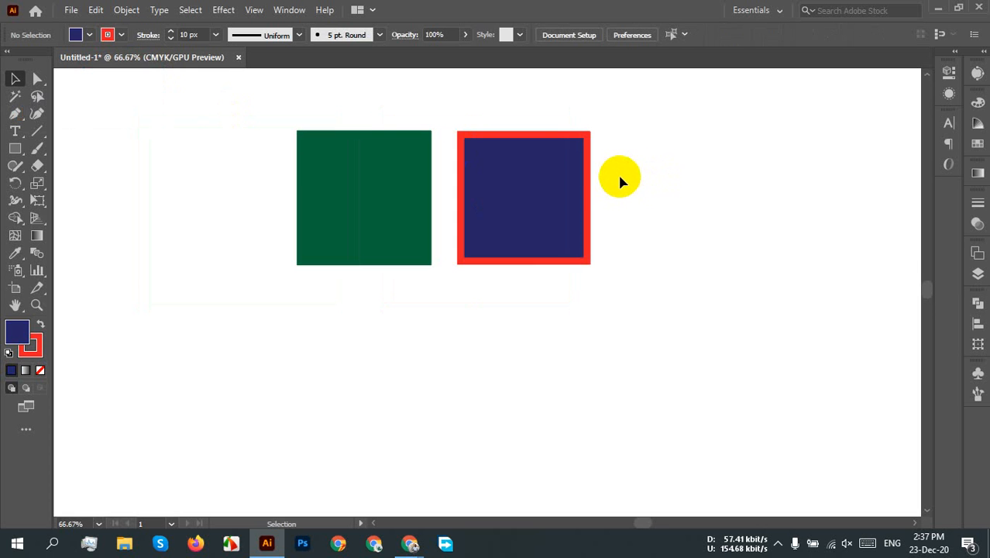
drag(642, 333, 289, 170)
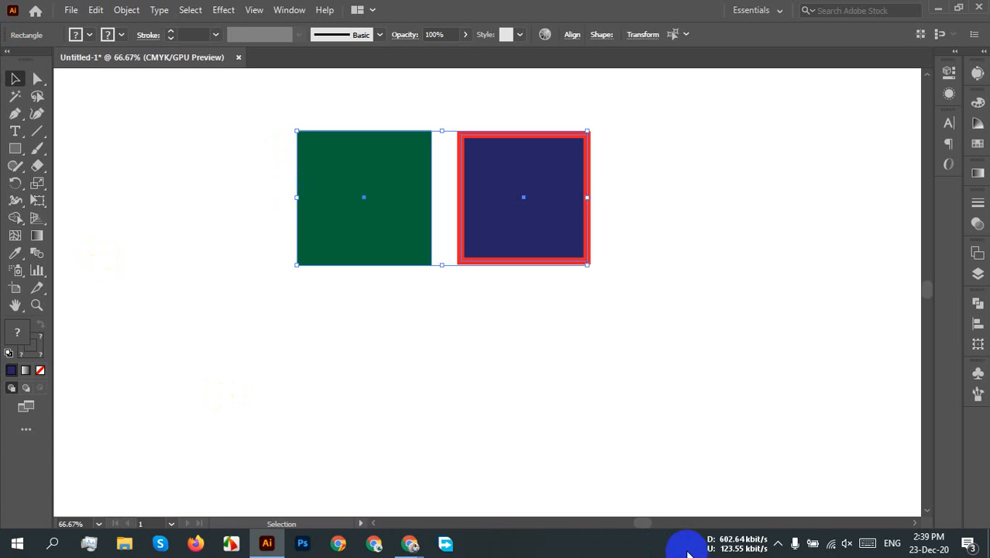
click(782, 548)
click(550, 190)
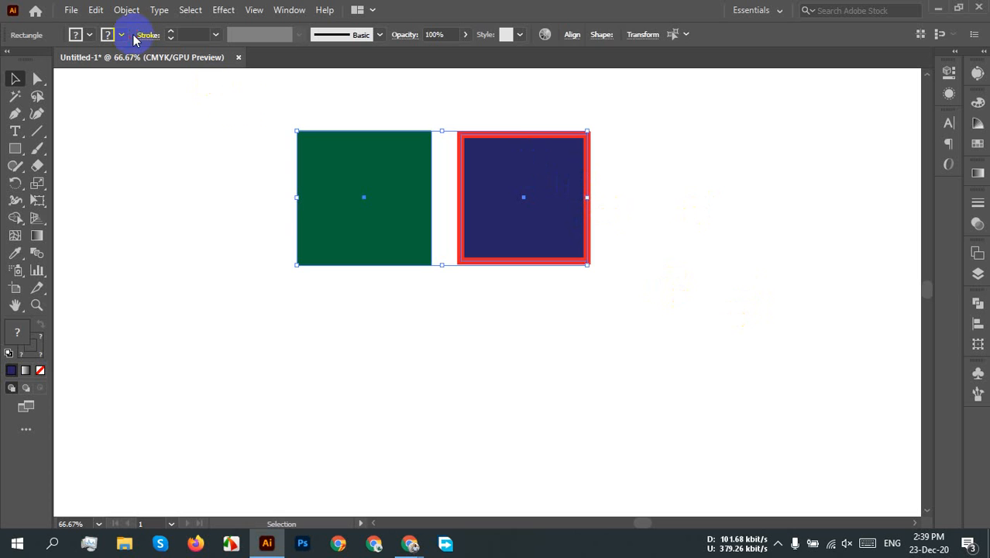
click(616, 241)
drag(698, 330, 210, 151)
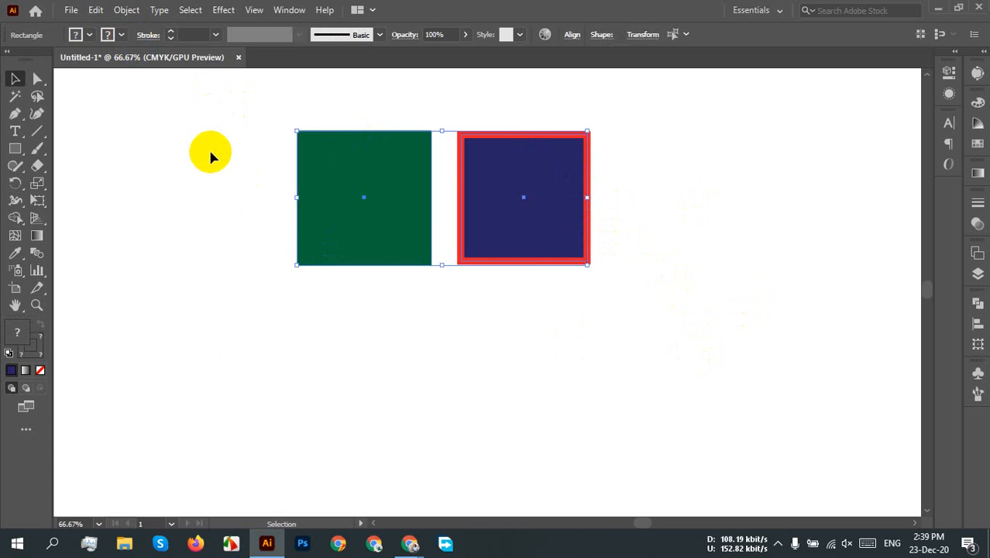
key(Delete)
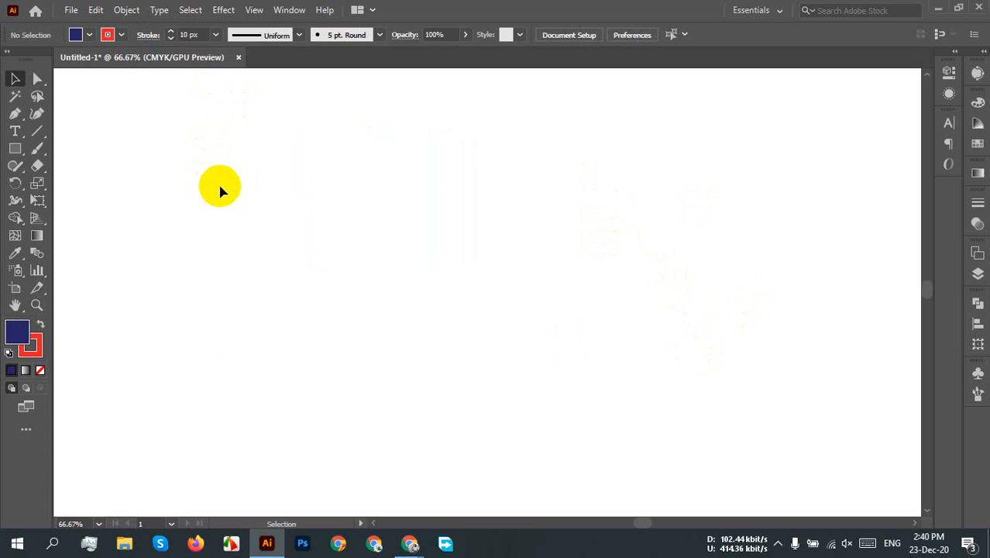
Create a rectangle with an exact width of 400 px and height of 240 px using the Rectangle tool's size dialog
click(15, 148)
click(80, 149)
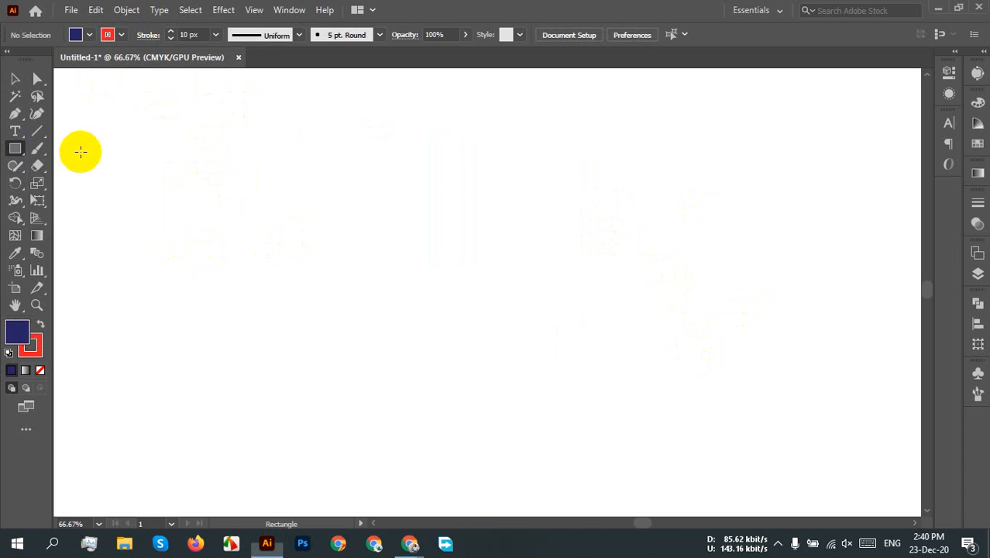
click(441, 249)
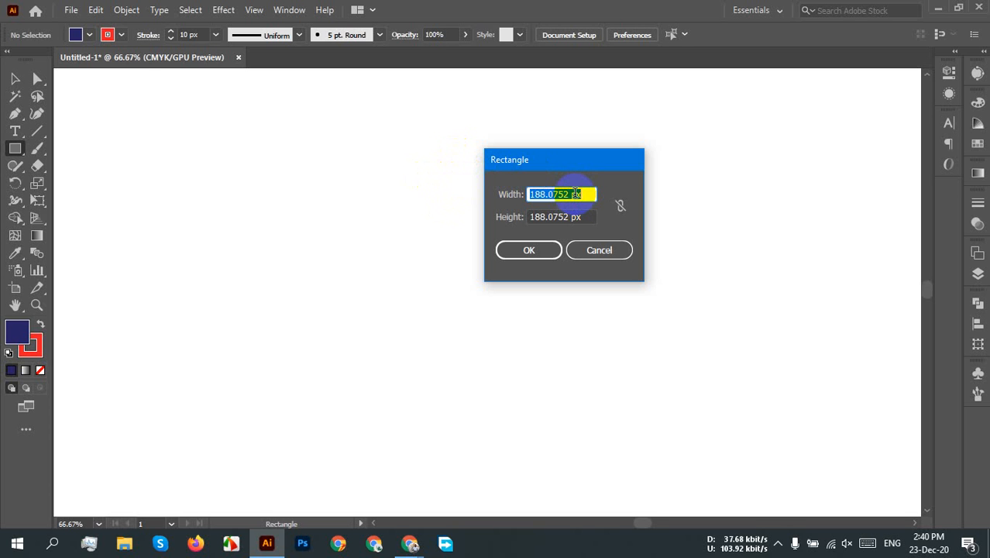
text(5)
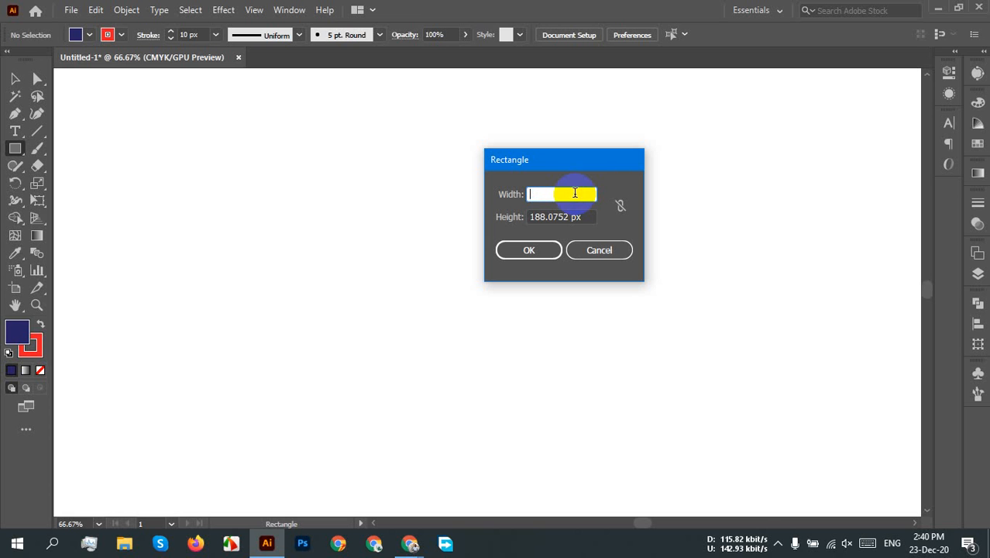
text(00)
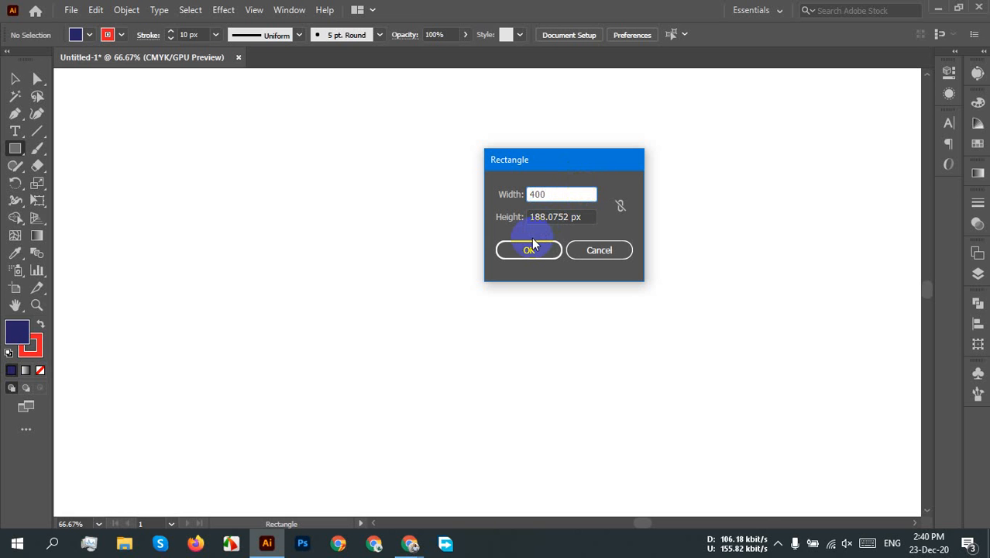
key(Tab)
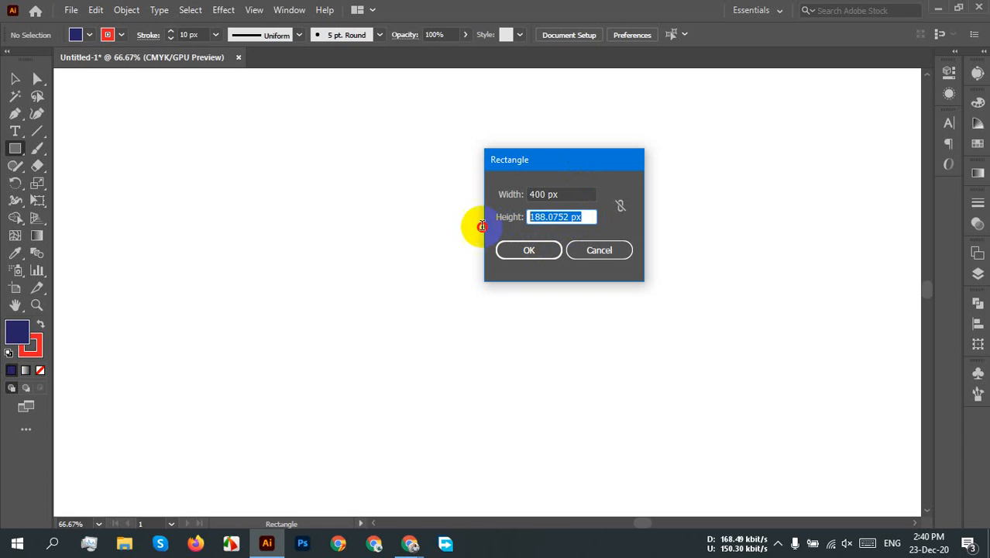
click(554, 217)
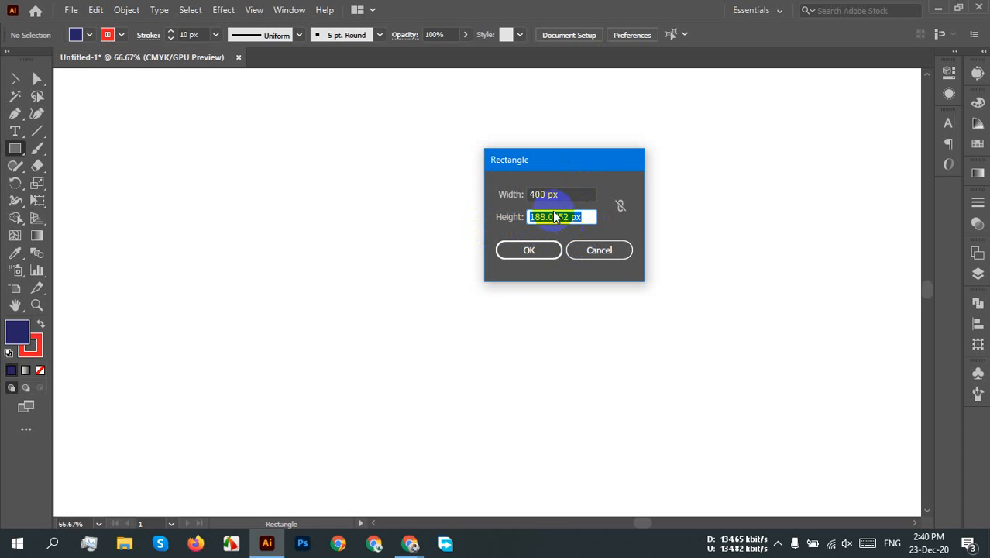
text(240)
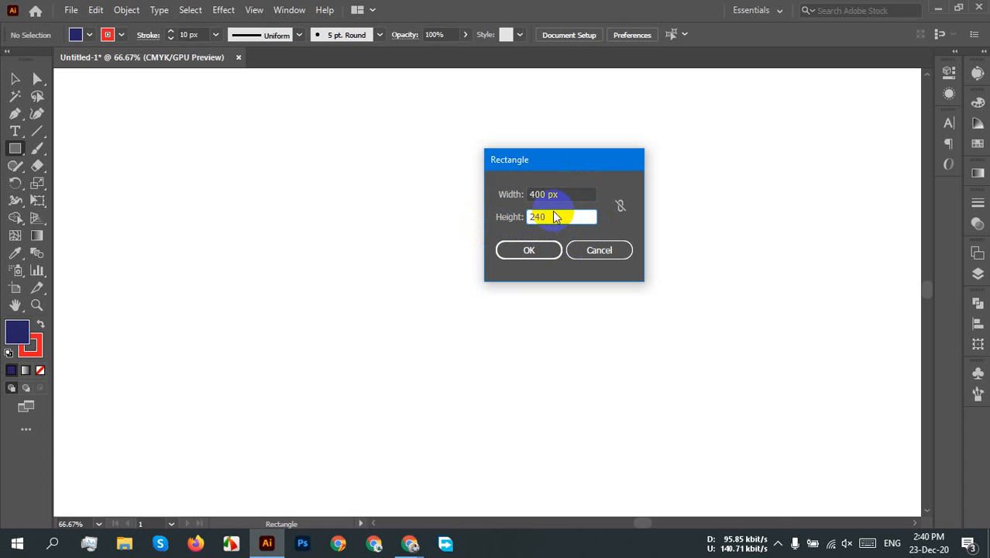
click(533, 251)
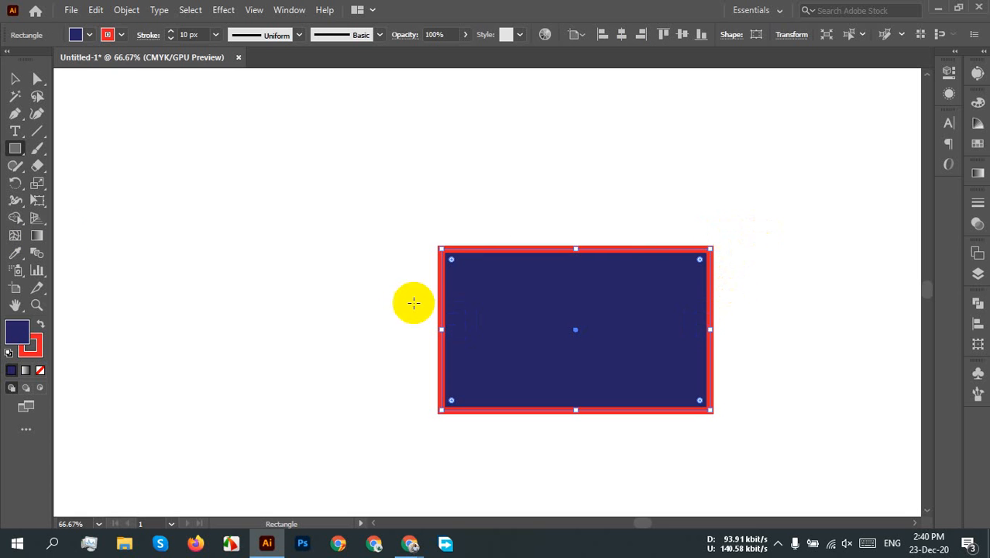
Move the rectangle up and to the left on the artboard with the Selection tool and deselect it
click(16, 81)
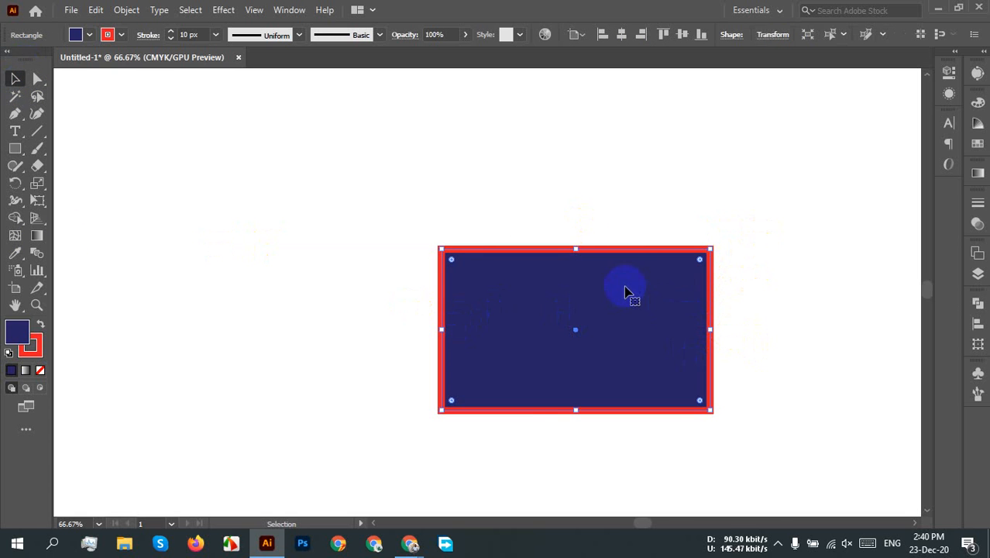
scroll(625, 288, down, 3)
scroll(675, 310, up, 2)
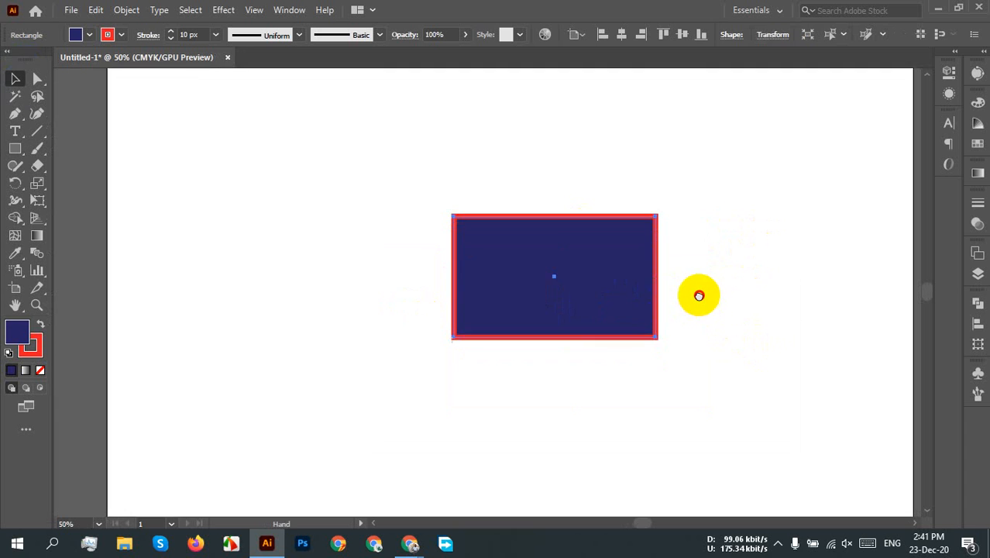
scroll(688, 273, down, 1)
scroll(728, 306, down, 1)
drag(750, 324, 453, 194)
drag(639, 268, 575, 241)
click(658, 244)
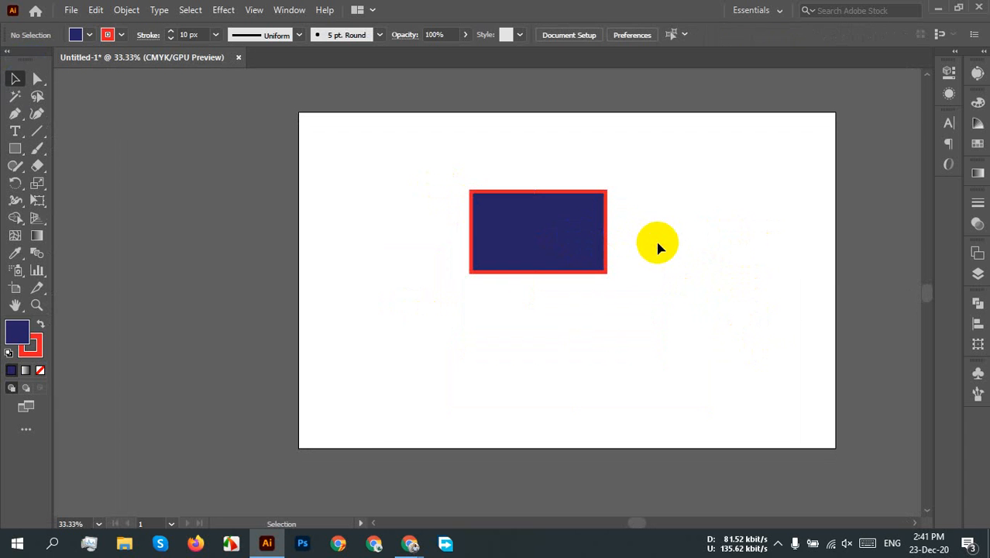
Delete the rectangle from the artboard and activate the Line Segment tool
drag(678, 312, 397, 195)
key(Delete)
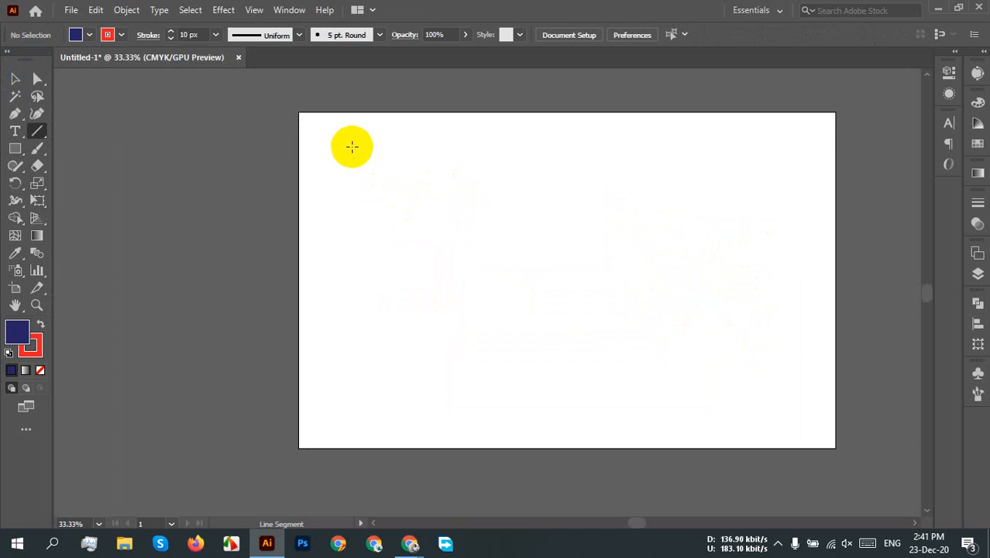
click(32, 136)
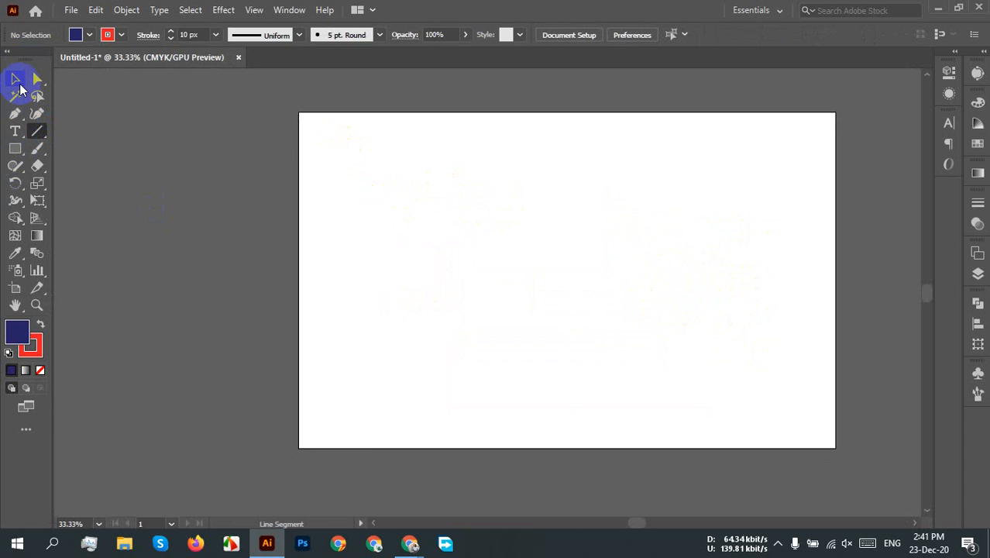
Show the rulers and fit the artboard in the window, with the Rectangle tool active
click(16, 148)
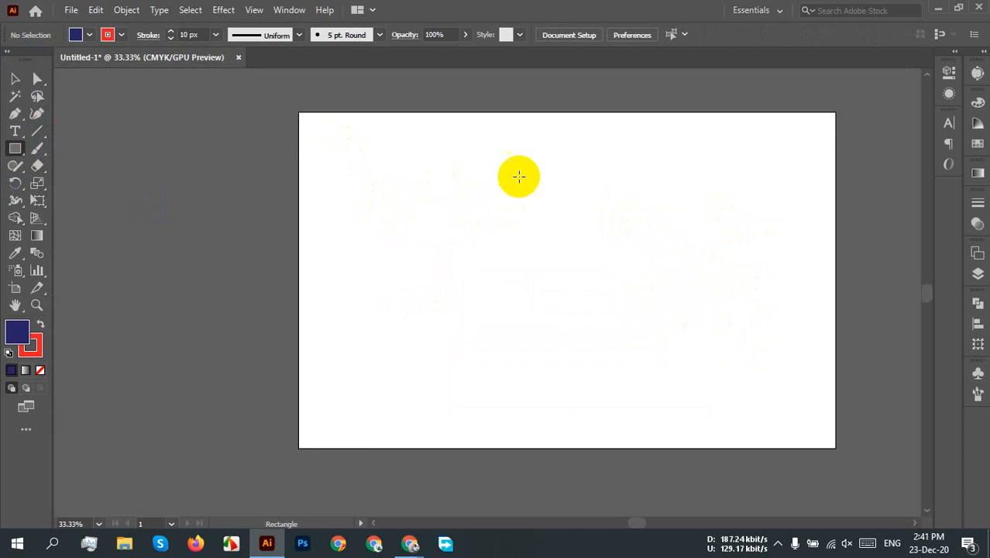
drag(397, 101, 402, 106)
key(ctrl+r)
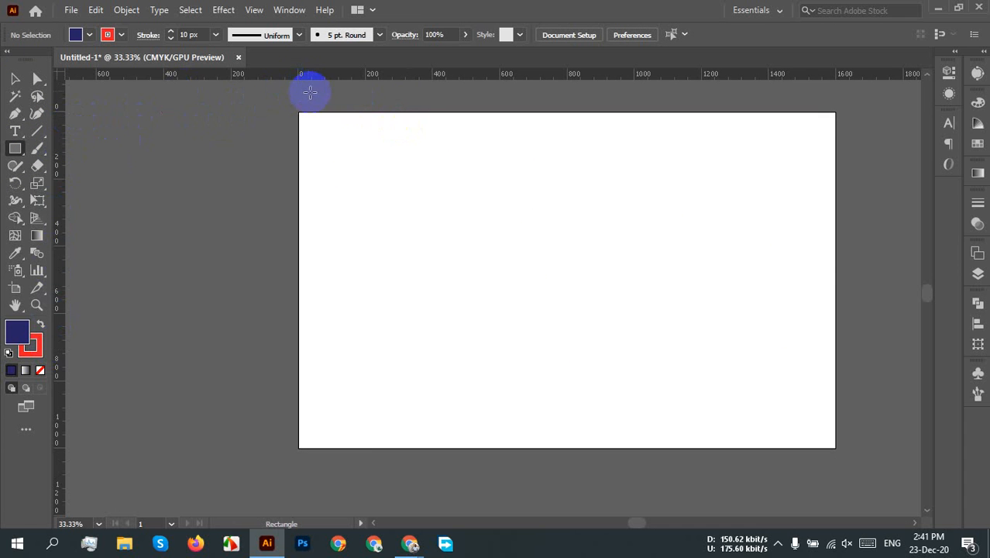
key(ctrl+0)
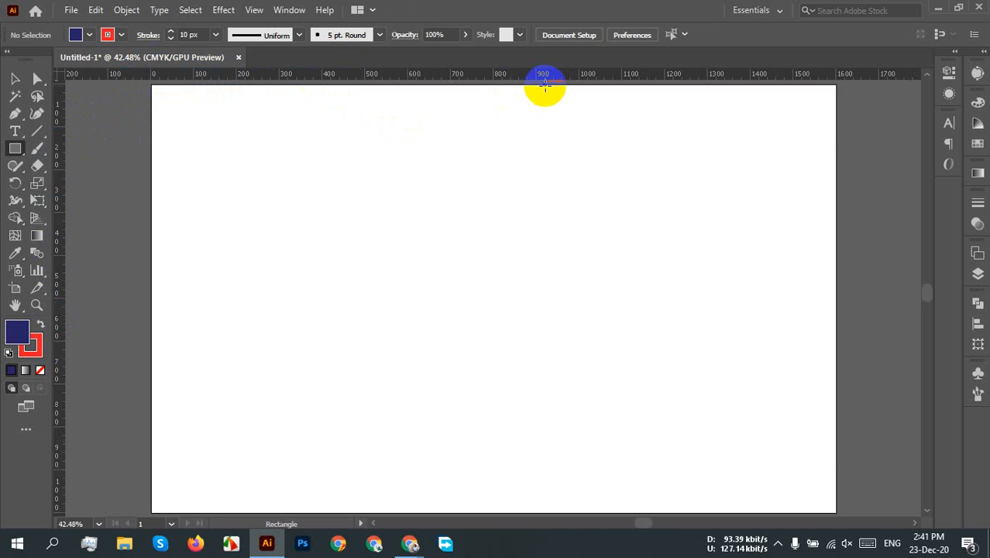
click(545, 87)
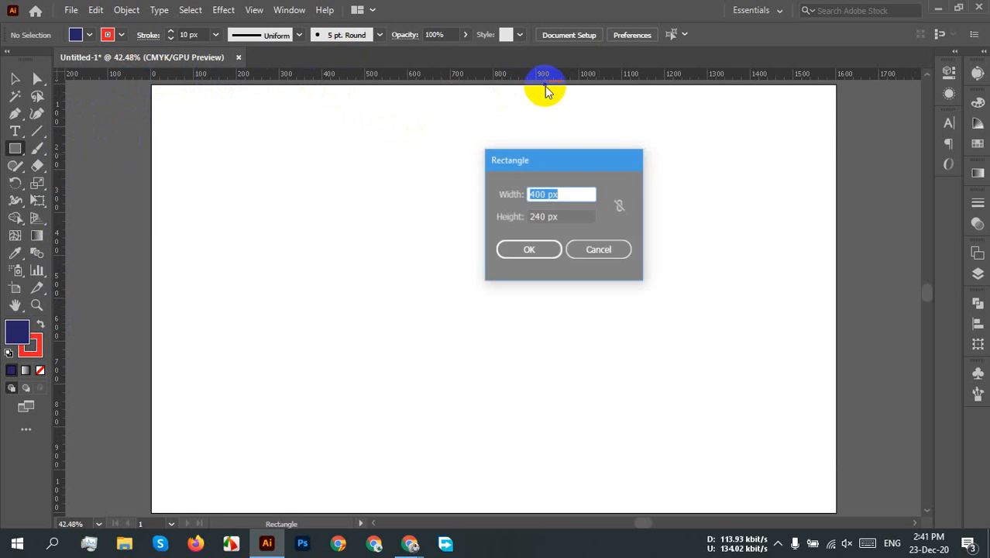
click(585, 246)
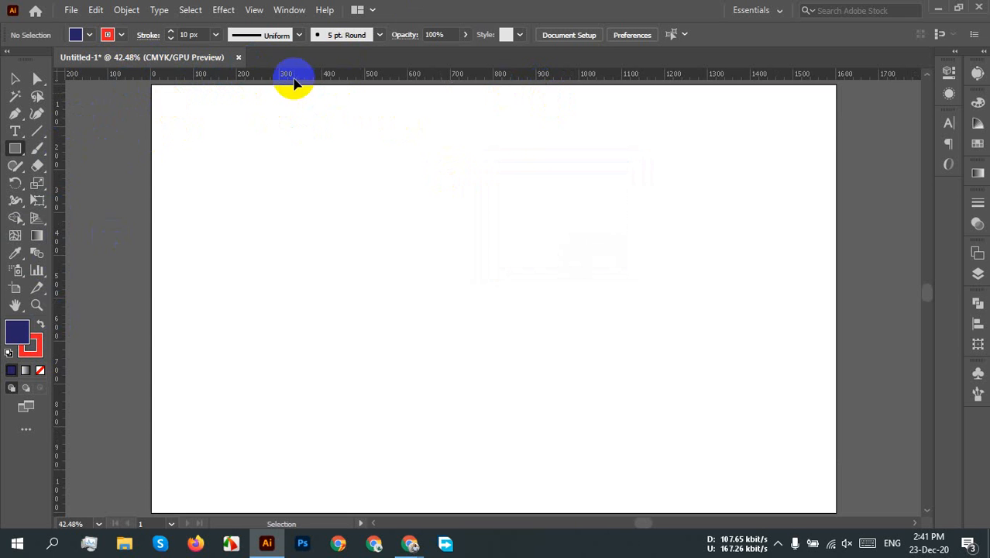
Try a 10 in by 6 in rectangle size with the rulers in inches, and switch the ruler units back to pixels
right_click(266, 79)
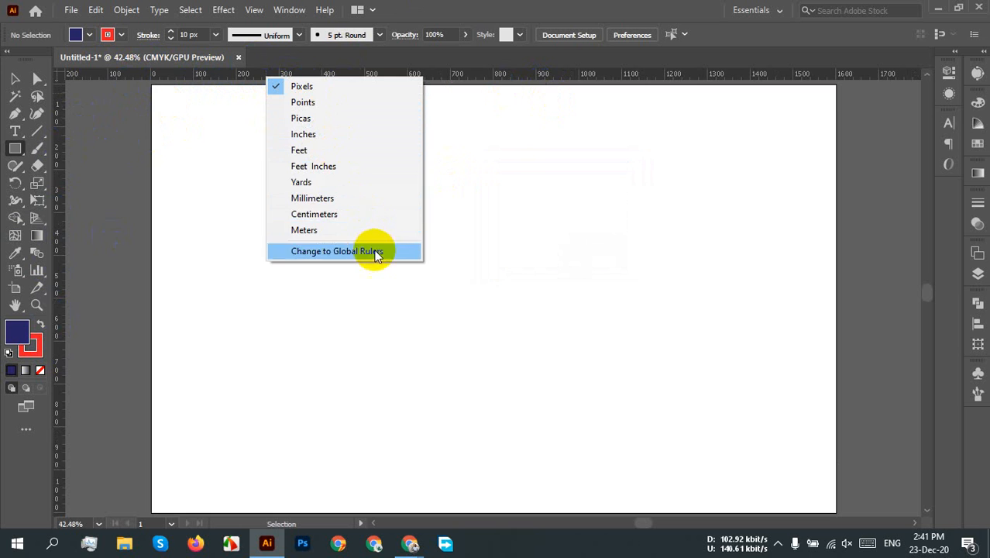
click(334, 132)
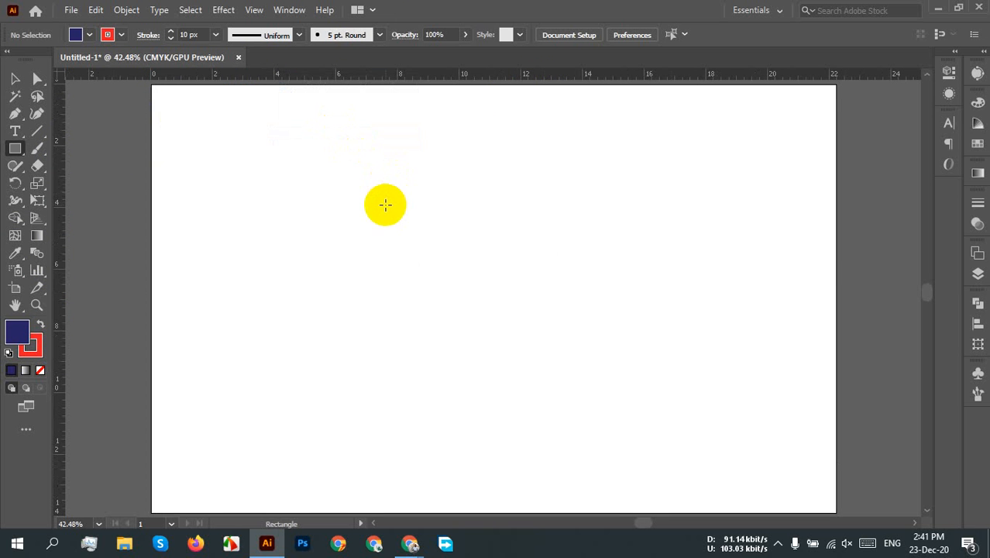
click(387, 245)
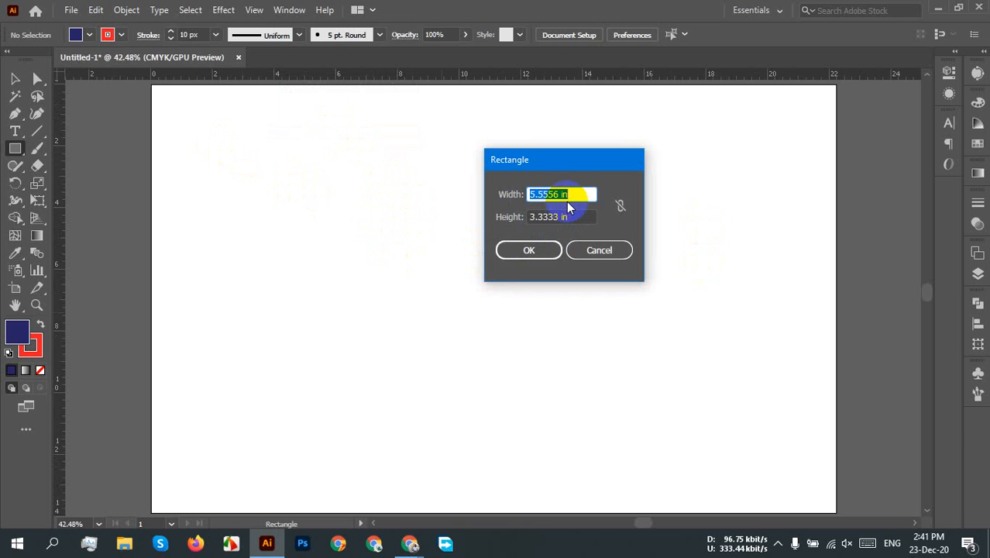
text(10)
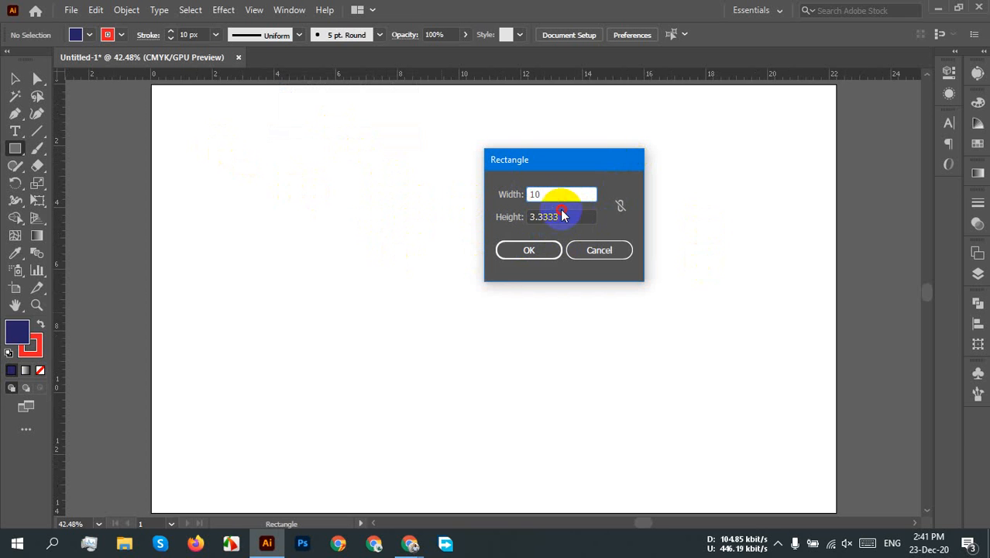
key(Tab)
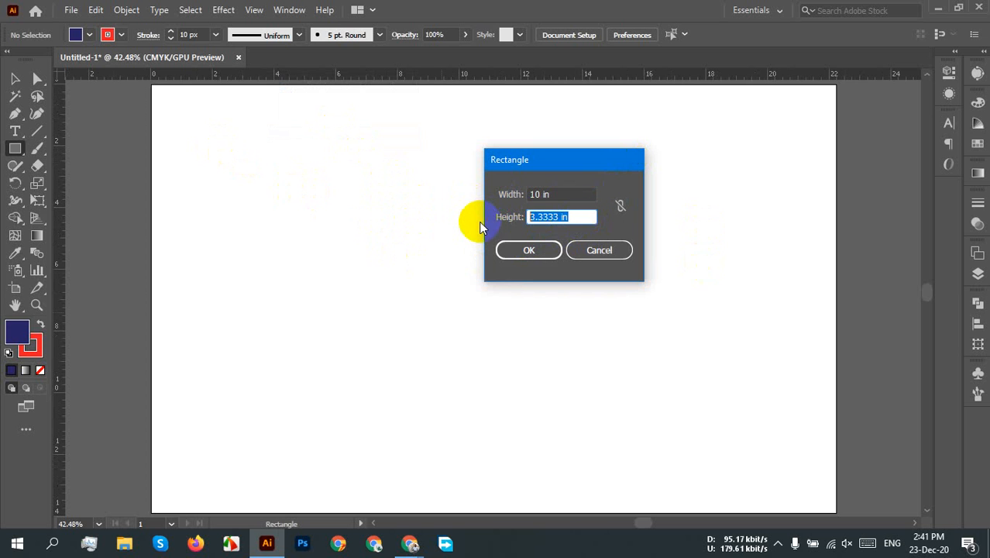
text(6)
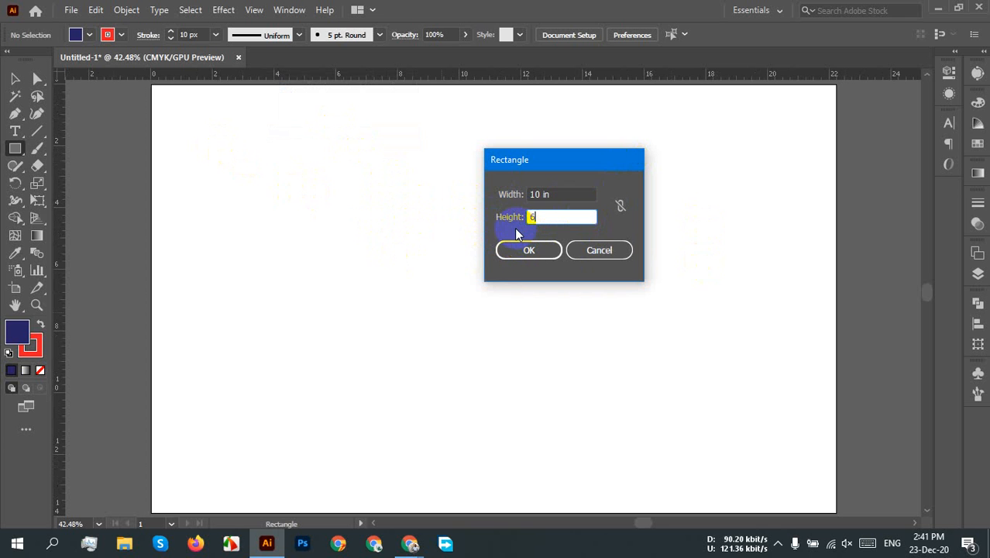
click(594, 248)
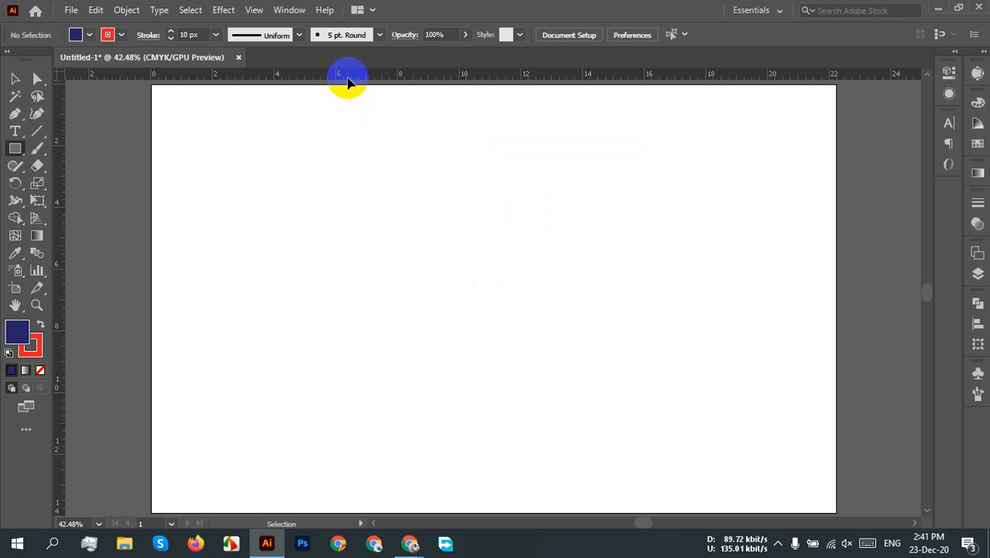
right_click(349, 75)
click(375, 85)
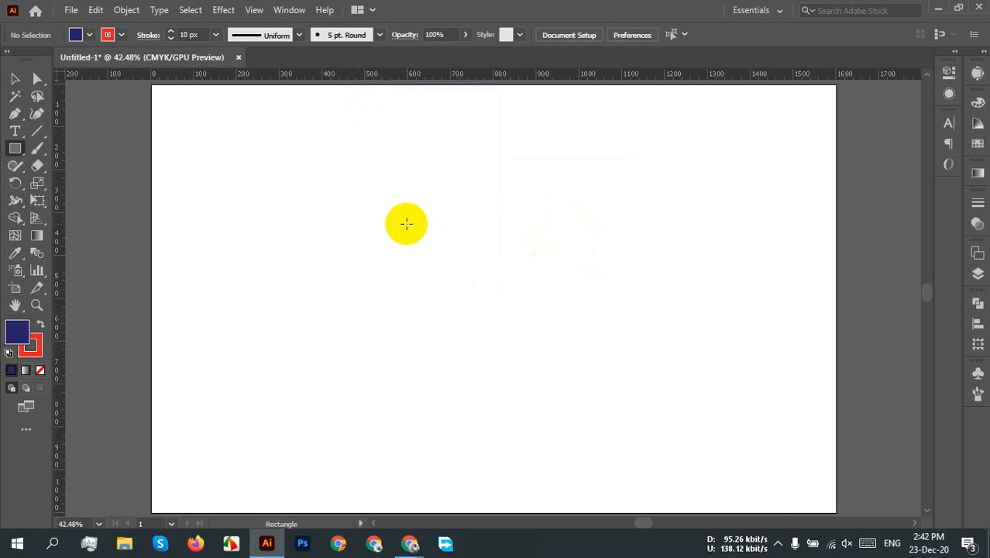
Create a rectangle 10 in wide and 6 in high by entering inch values while the ruler units are pixels
click(407, 224)
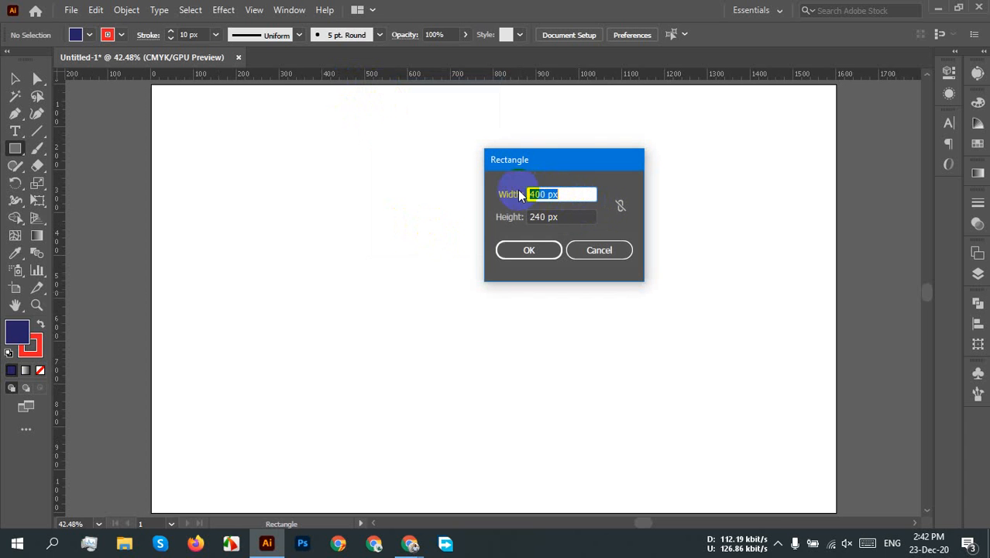
text(10)
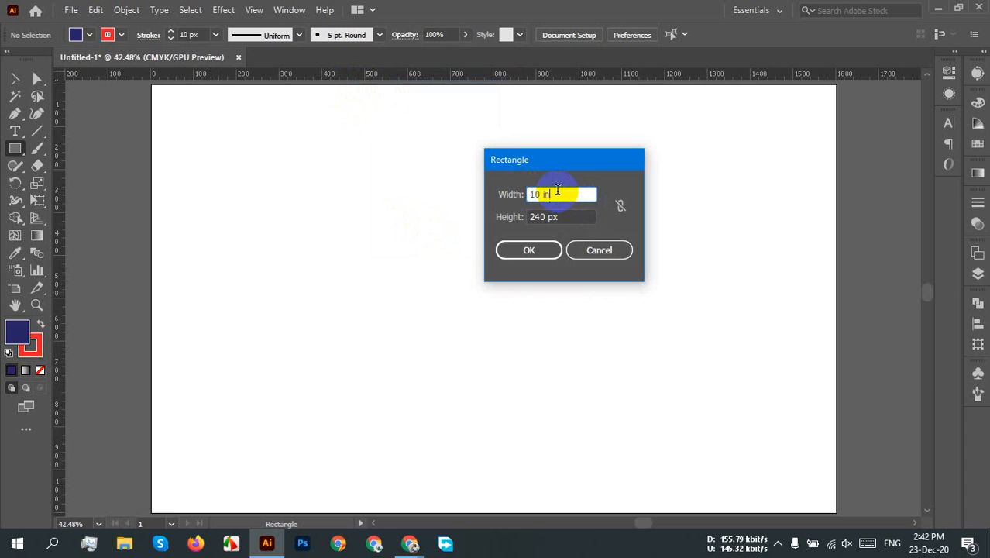
click(574, 216)
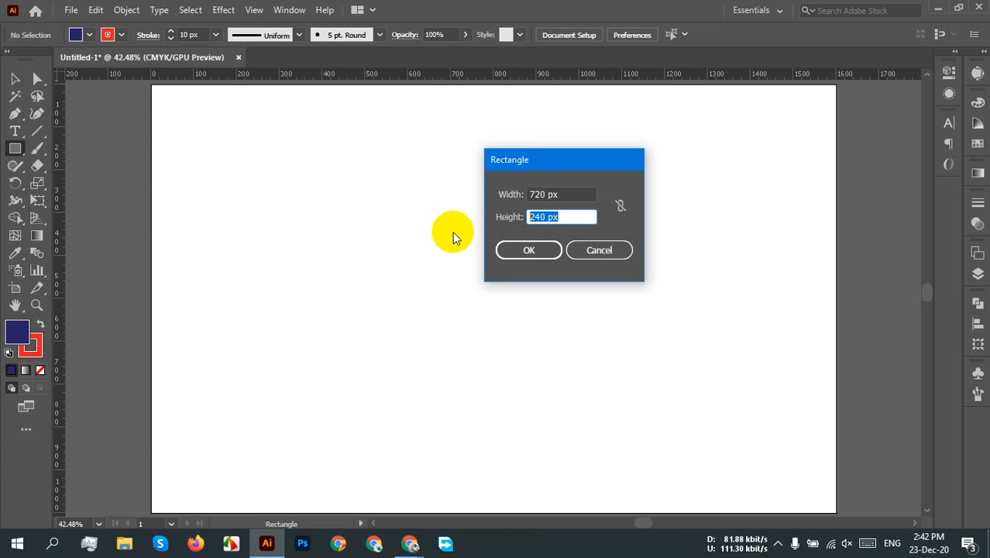
text(6 in)
click(572, 195)
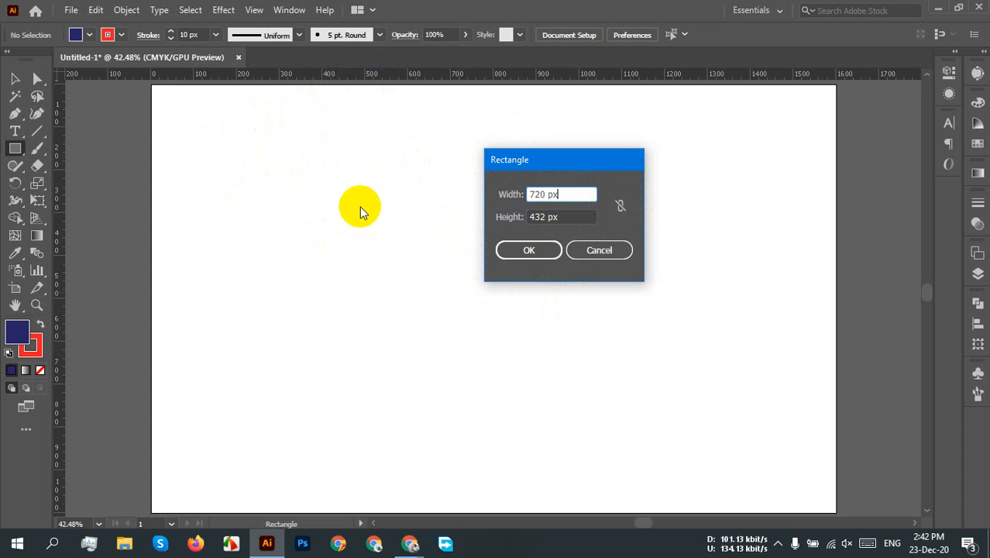
click(570, 195)
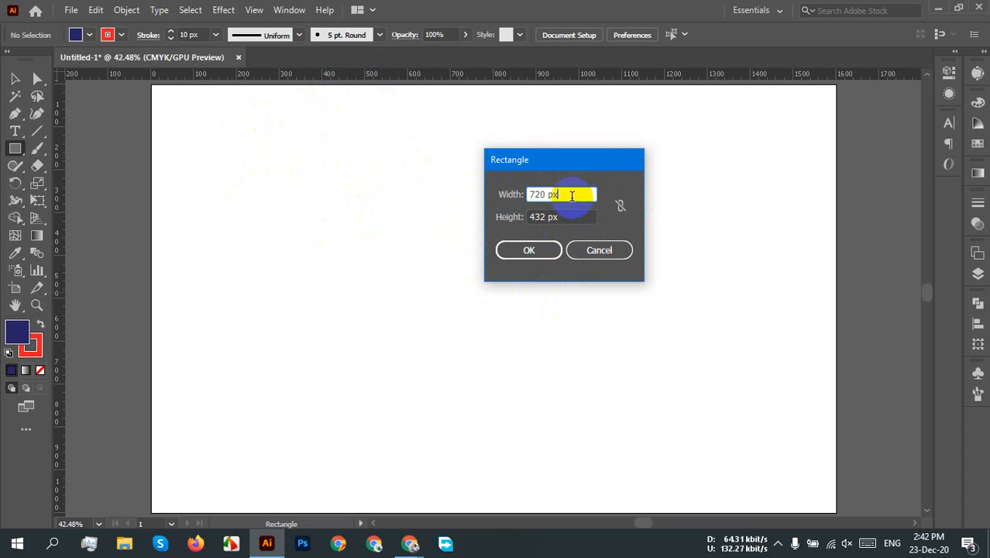
drag(572, 194, 500, 193)
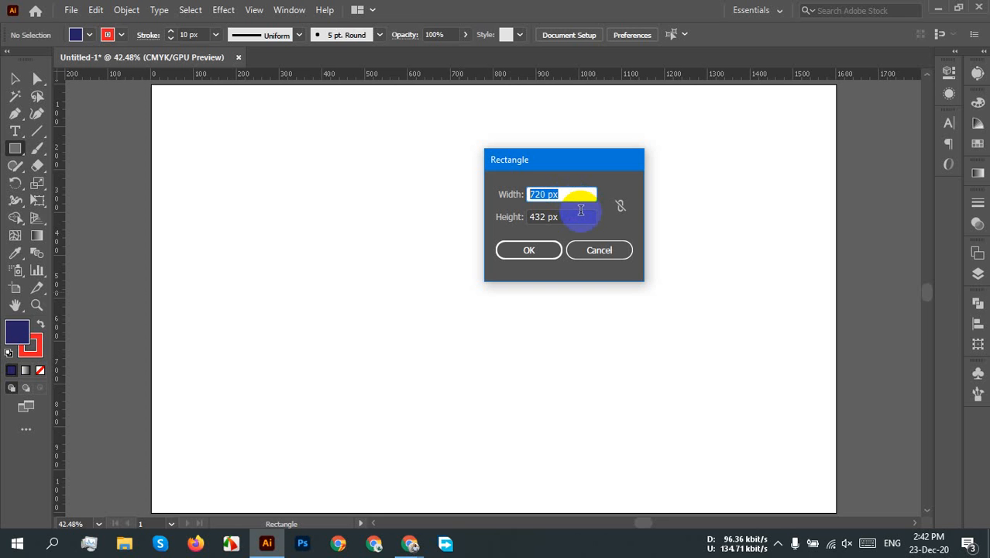
click(547, 249)
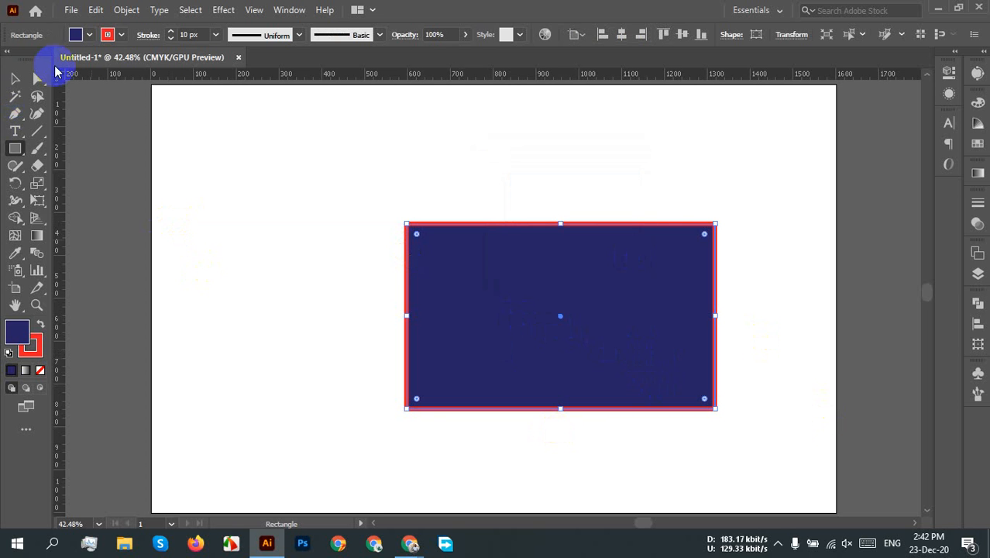
Remove the red stroke from the rectangle by setting its stroke colour to none
click(118, 35)
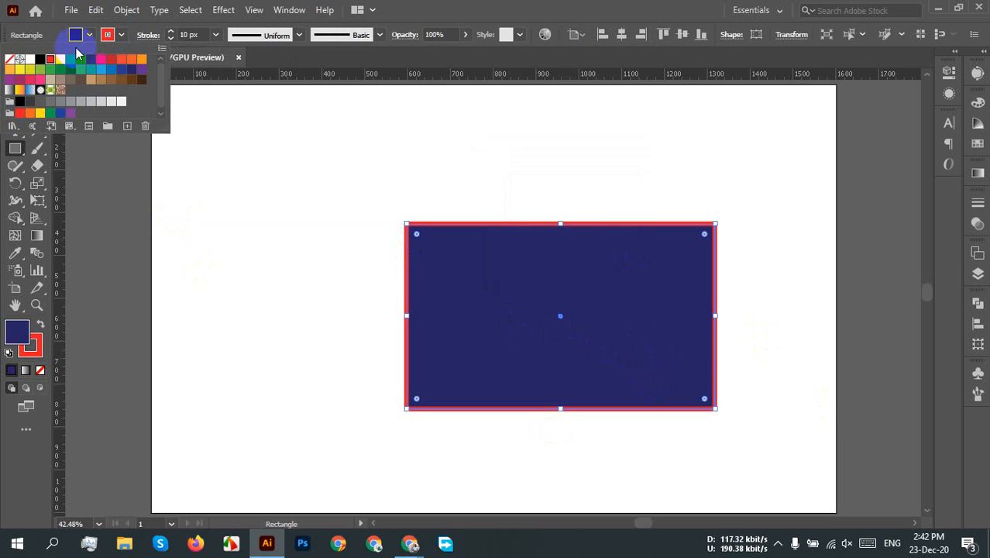
click(11, 62)
click(606, 196)
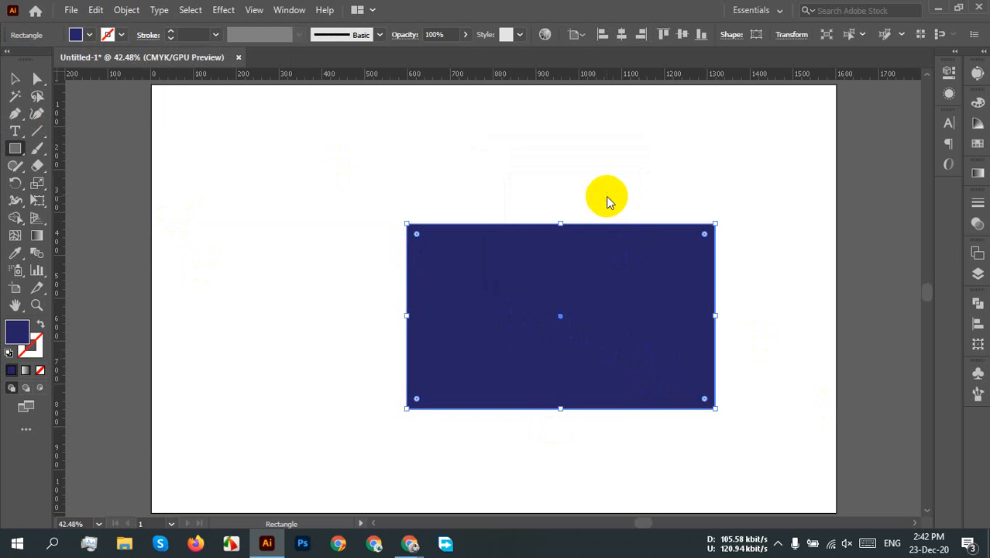
click(606, 196)
click(622, 249)
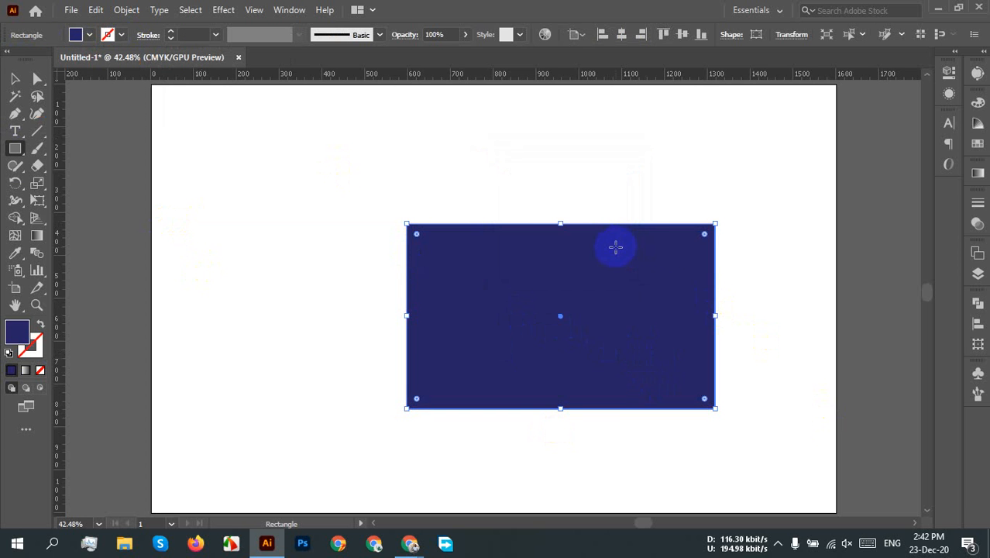
Move the rectangle up and to the left towards the middle of the artboard with the Selection tool
key(v)
click(777, 299)
drag(658, 369, 597, 354)
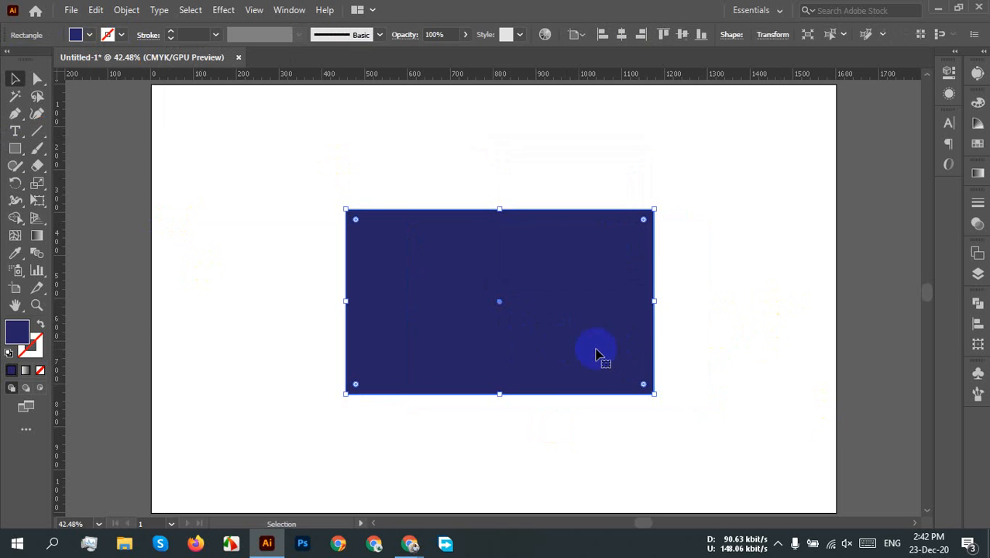
click(724, 339)
Change the rectangle's fill to dark green and shift it slightly upward on the artboard
click(625, 349)
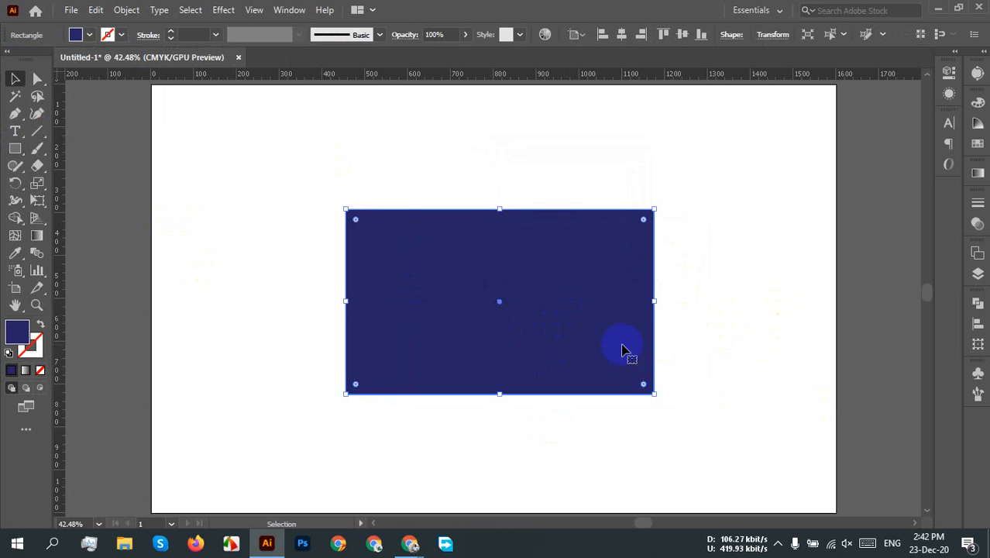
click(84, 37)
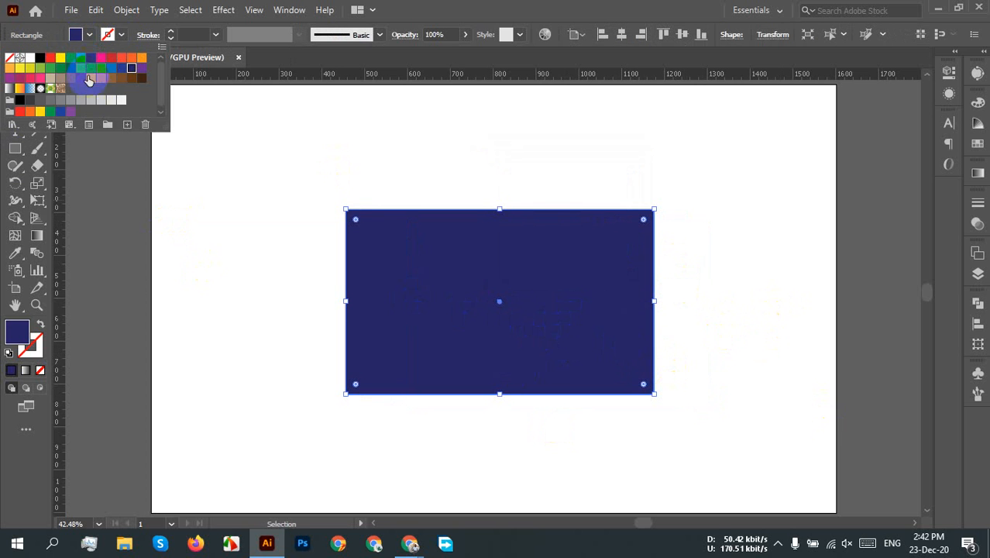
click(72, 66)
click(490, 260)
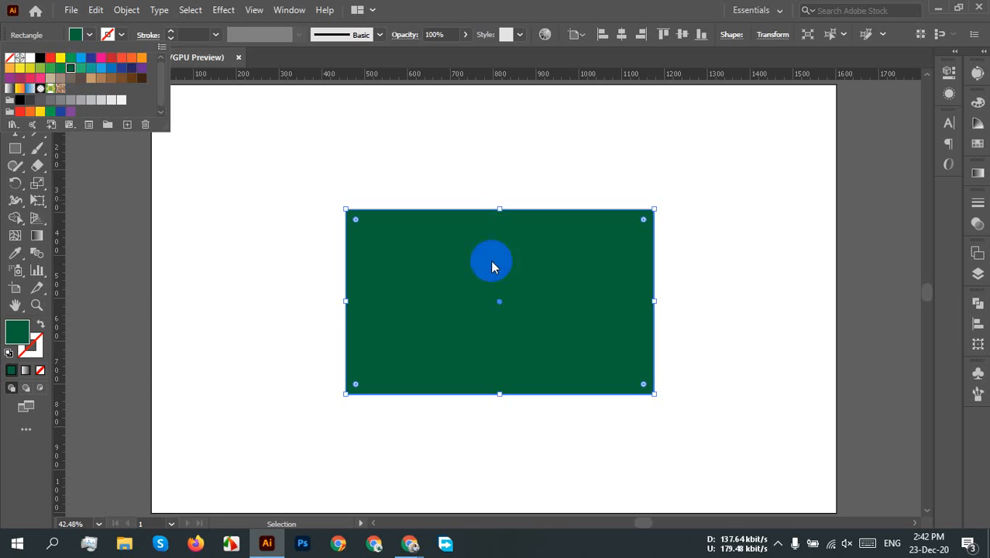
click(761, 313)
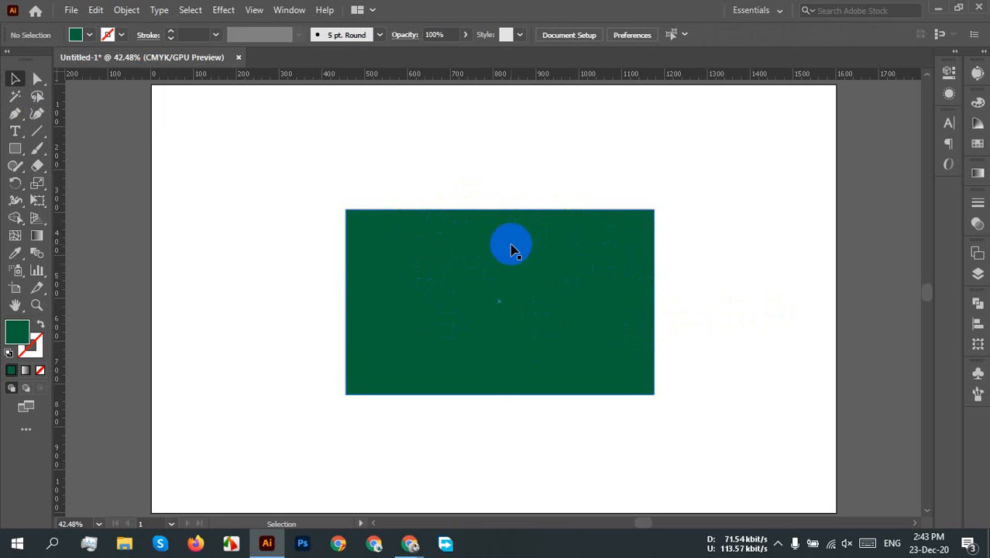
click(523, 302)
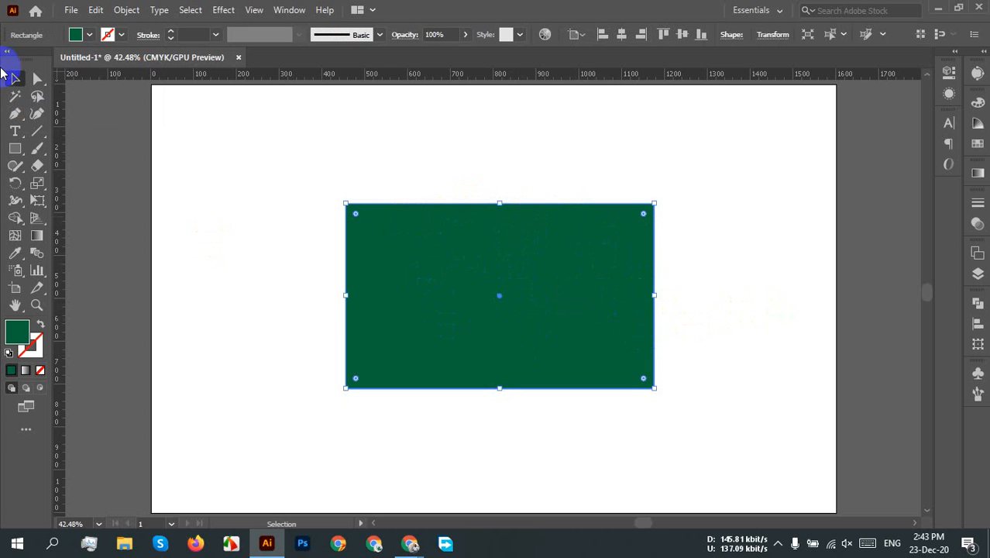
Draw a perfect circle outward from the centre of the green rectangle with the Ellipse tool, almost filling the rectangle's height
click(15, 148)
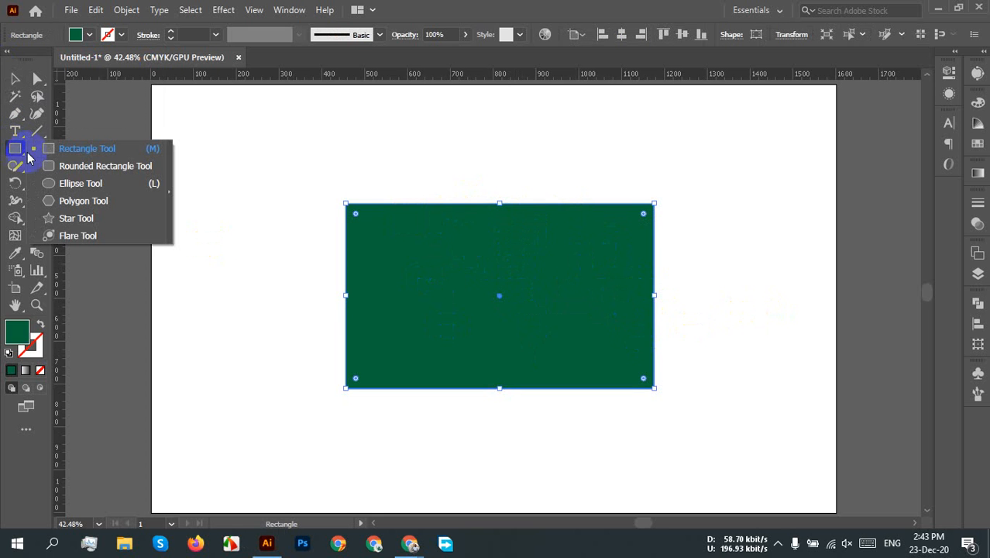
click(109, 188)
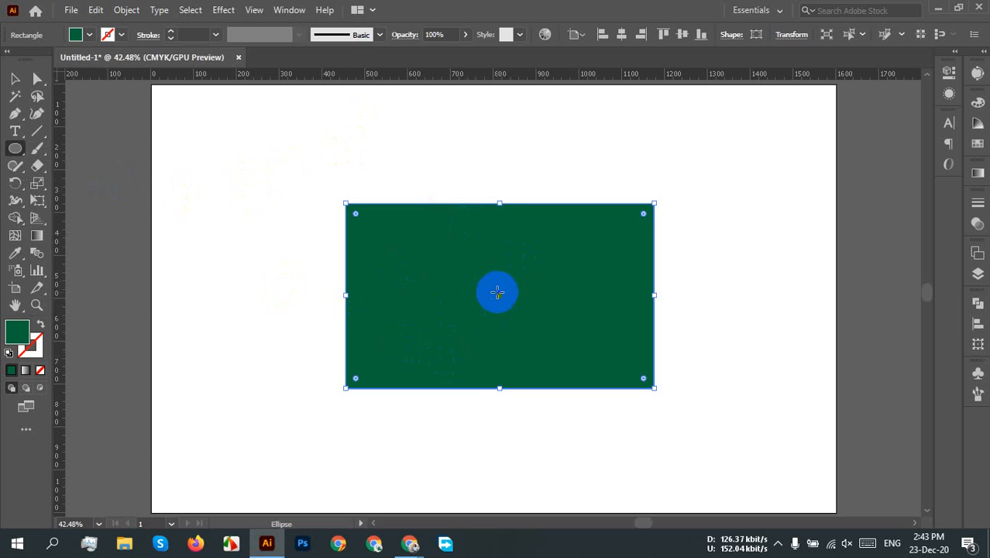
drag(497, 292, 690, 460)
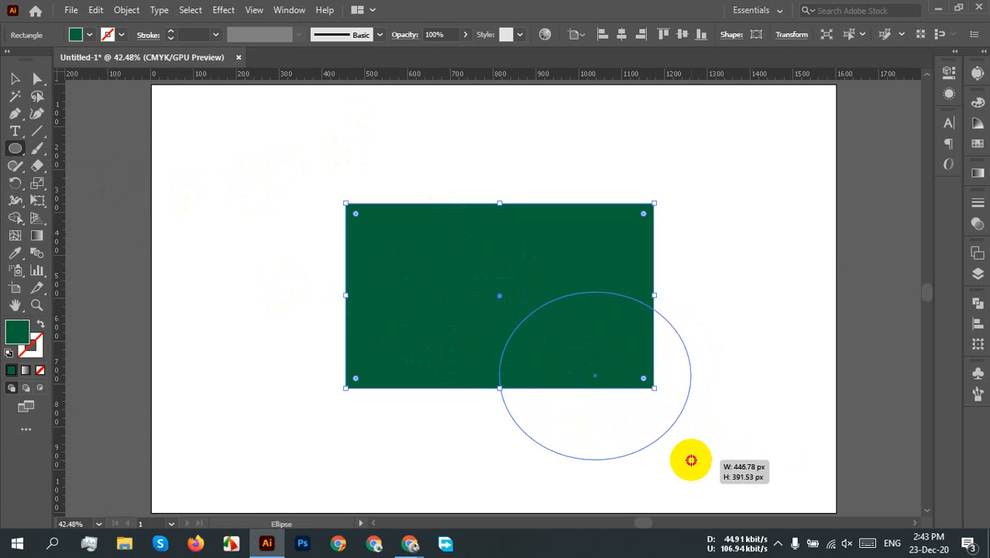
mouse_move(691, 460)
mouse_down()
mouse_move(698, 480)
mouse_move(621, 422)
mouse_move(707, 451)
mouse_move(653, 496)
mouse_move(640, 459)
mouse_move(654, 451)
mouse_move(669, 464)
mouse_move(655, 461)
mouse_move(707, 469)
mouse_move(688, 449)
mouse_up()
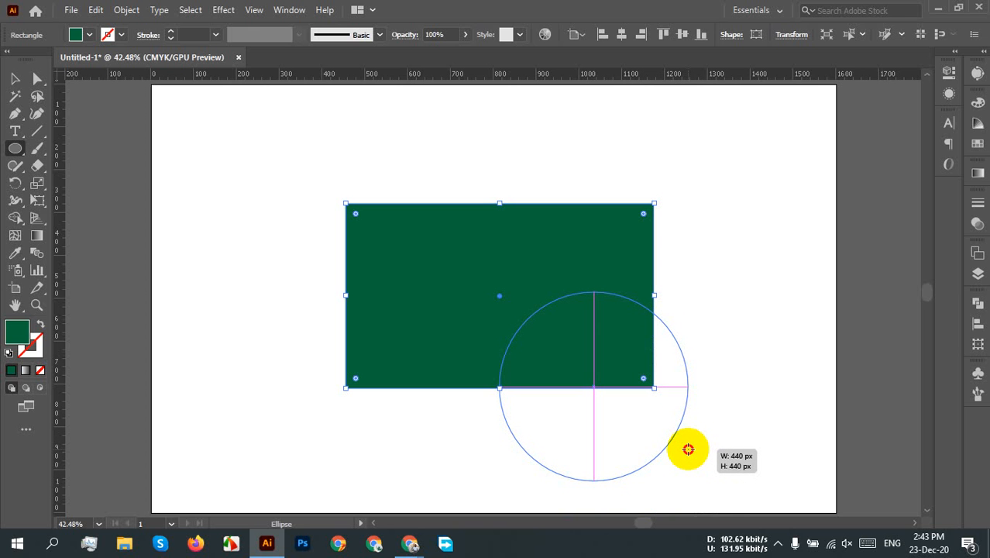
key(alt)
drag(688, 449, 686, 444)
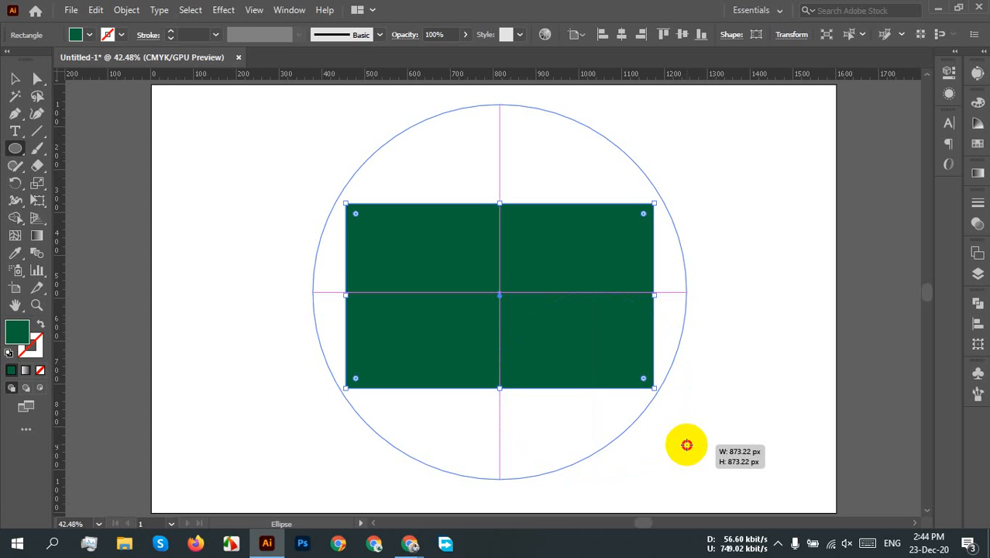
drag(686, 445, 574, 308)
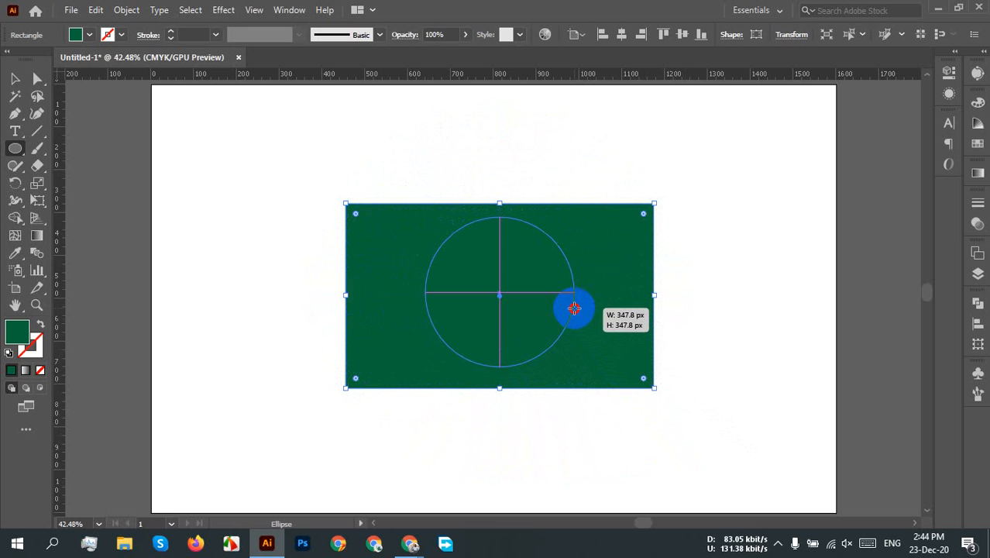
mouse_move(574, 308)
mouse_down()
mouse_move(707, 416)
mouse_move(569, 319)
mouse_up()
key(alt)
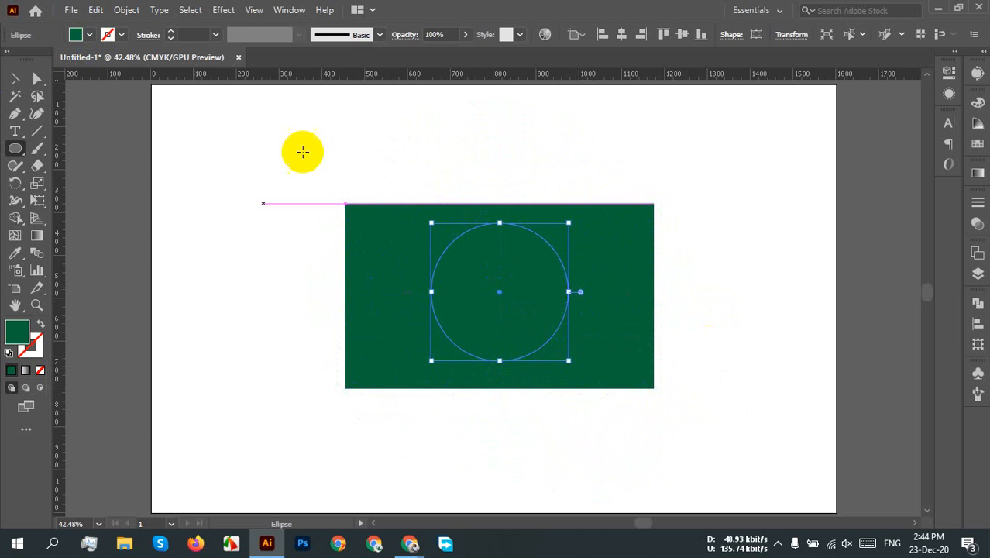
drag(115, 206, 118, 204)
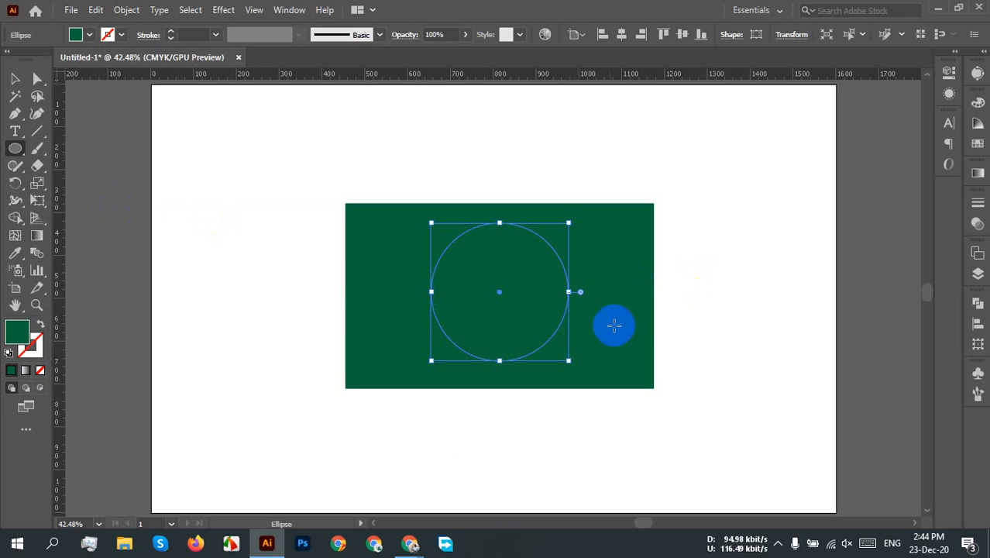
Fill the circle with red and deselect it
click(89, 36)
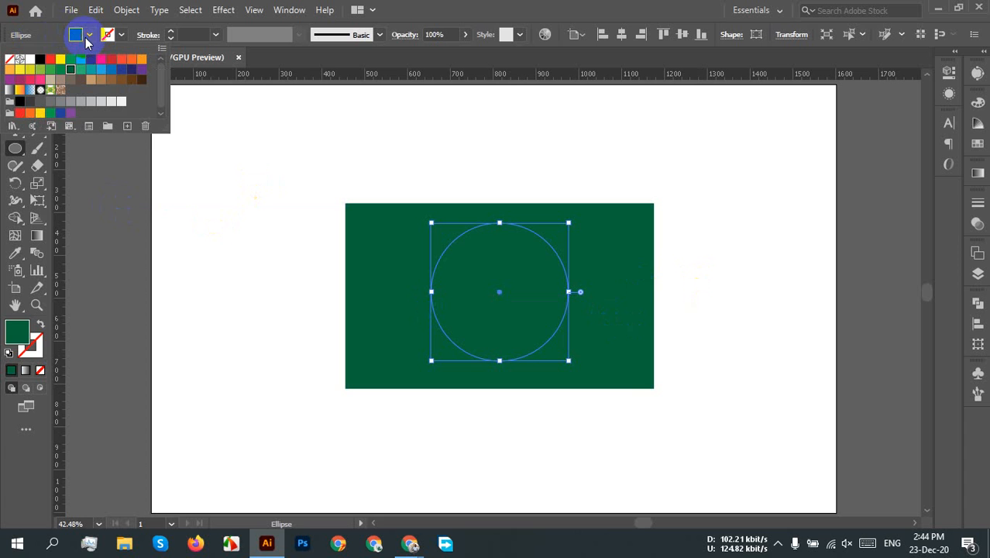
click(49, 59)
click(540, 221)
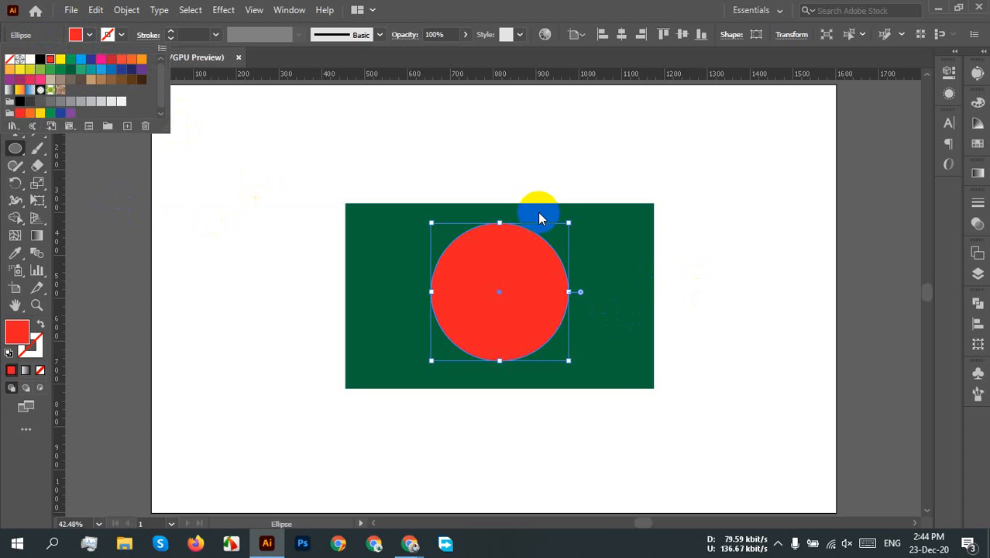
key(v)
click(496, 159)
Select the green rectangle and red circle together and move them up past the artboard's top edge
scroll(640, 292, down, 3)
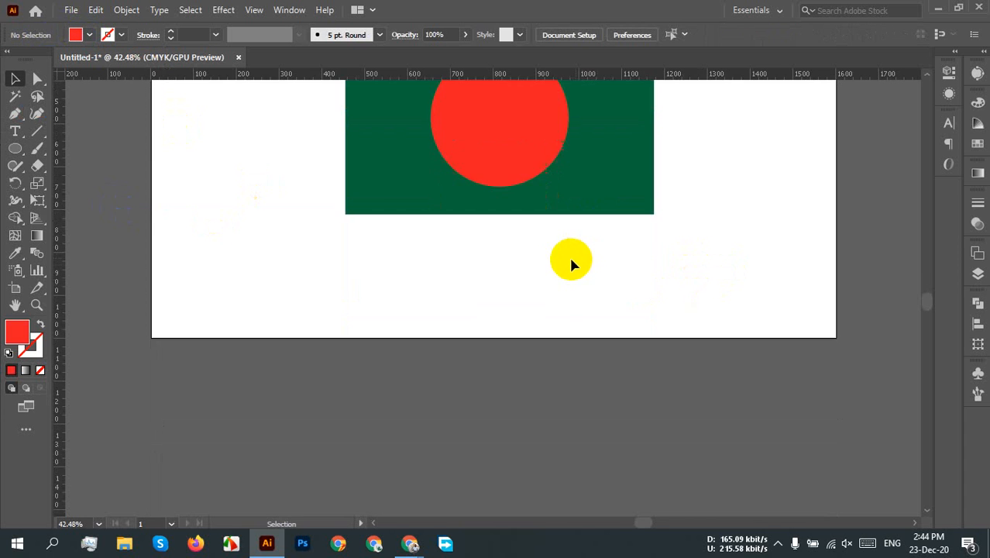
scroll(570, 260, up, 5)
click(585, 436)
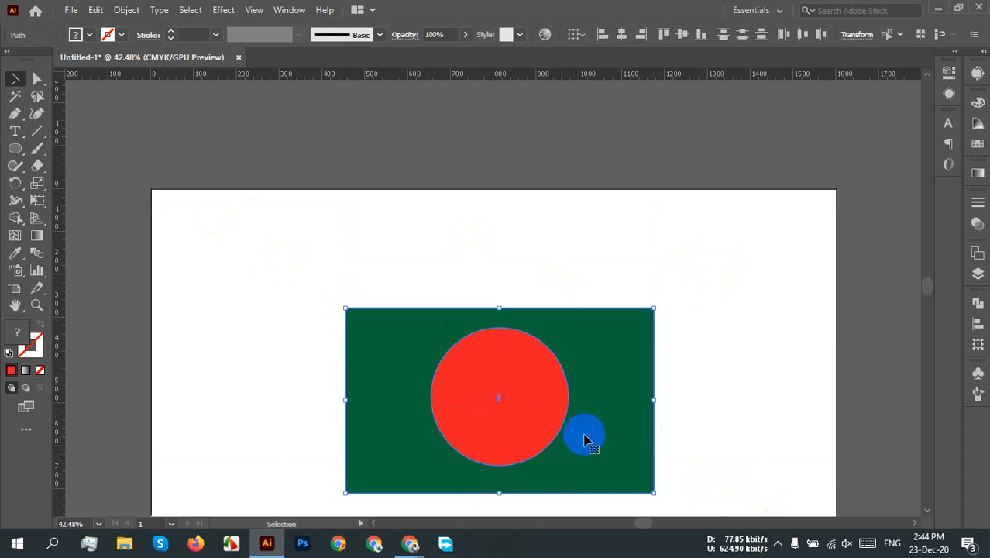
drag(649, 431, 644, 288)
scroll(570, 318, down, 3)
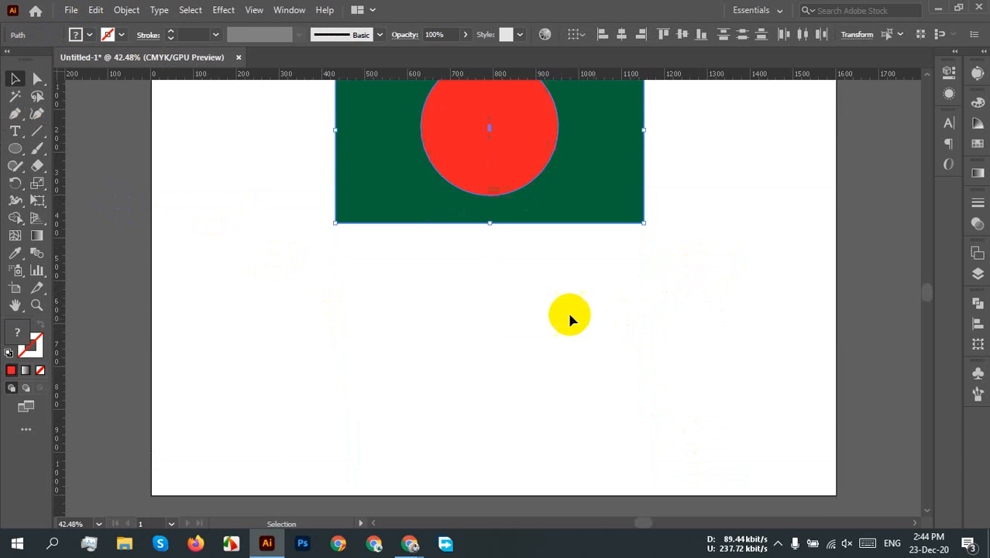
Try drawing a freely proportioned red ellipse from its corner in the empty area below the green rectangle, and undo it
click(17, 149)
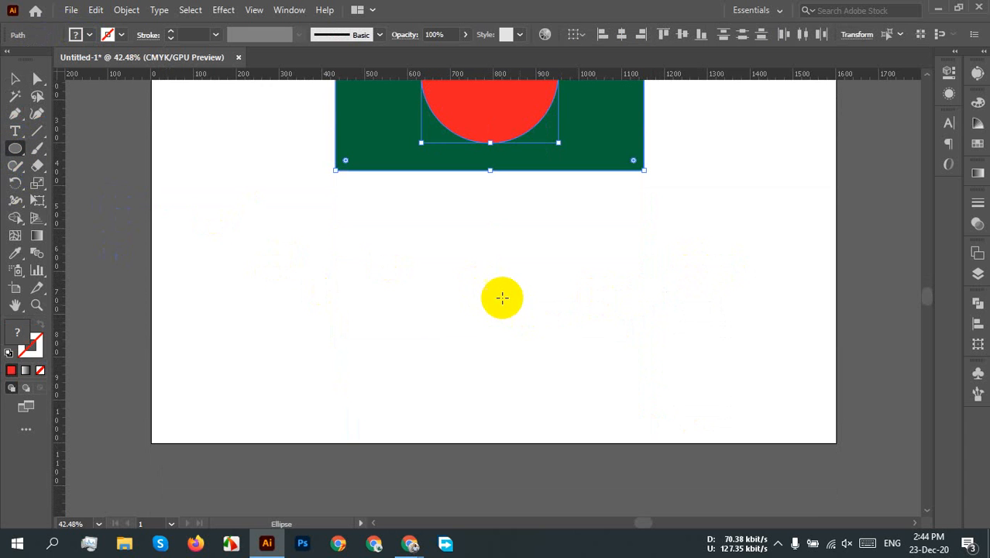
mouse_move(478, 292)
mouse_down()
mouse_move(585, 391)
mouse_move(669, 418)
mouse_move(625, 342)
mouse_move(673, 441)
mouse_move(665, 476)
mouse_move(651, 444)
mouse_move(580, 369)
mouse_up()
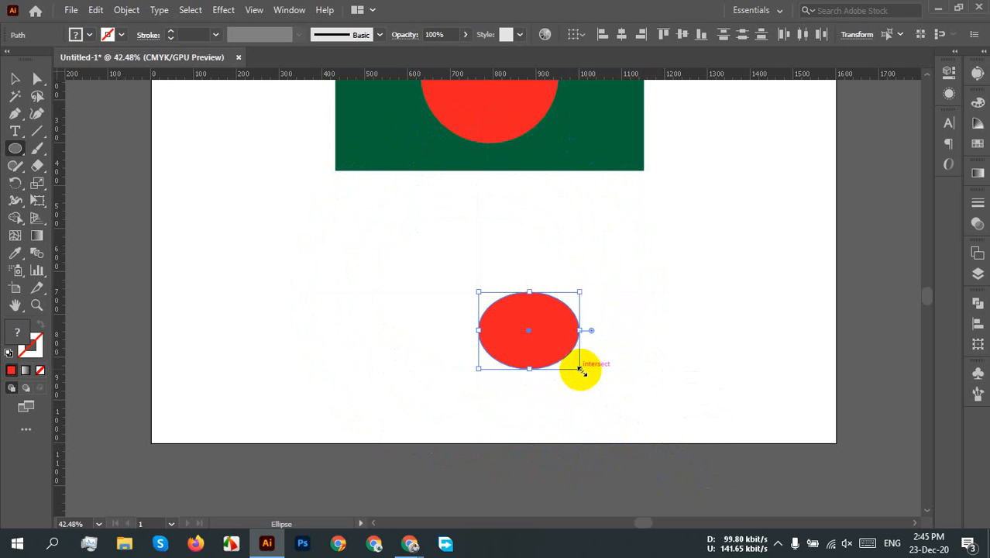
drag(493, 329, 495, 329)
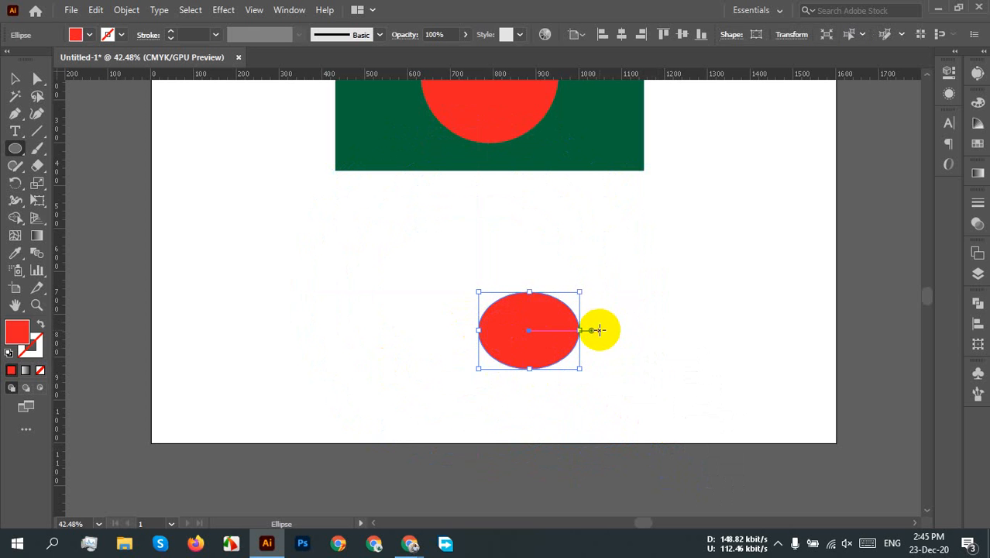
key(ctrl+z)
Draw a red circle outward from its centre below the green rectangle and a wide red ellipse on the circle's left side
drag(492, 280, 580, 354)
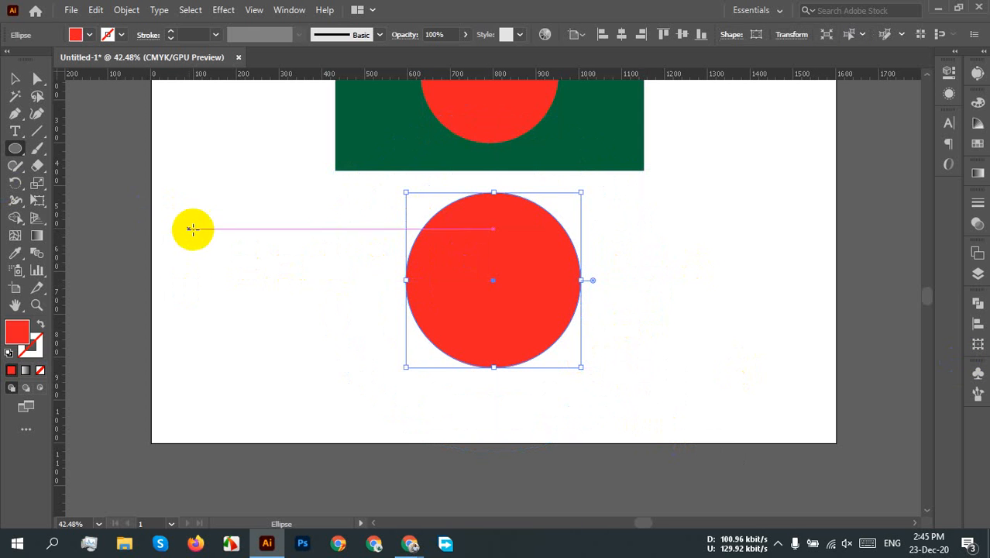
drag(179, 229, 381, 367)
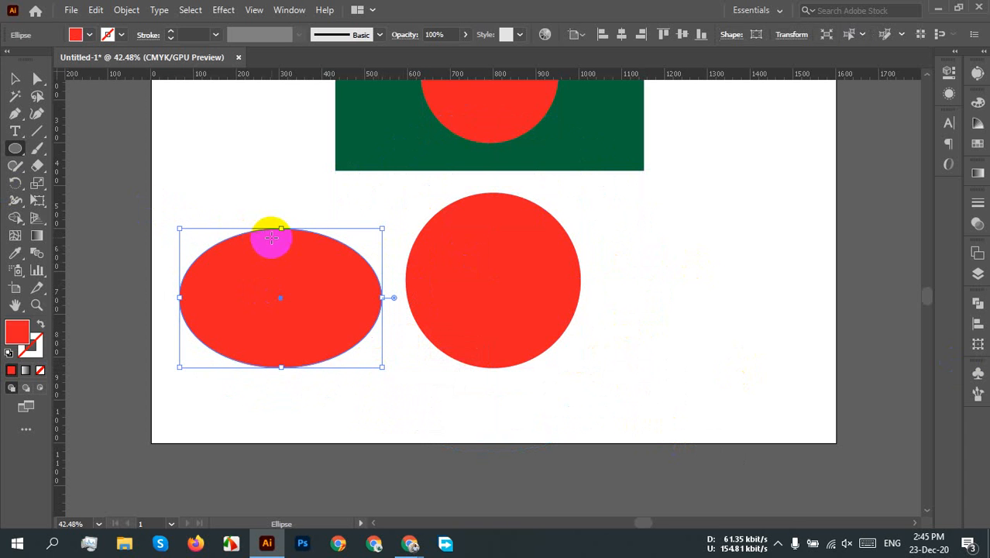
Delete the practice circle and ellipse below the green rectangle
click(15, 79)
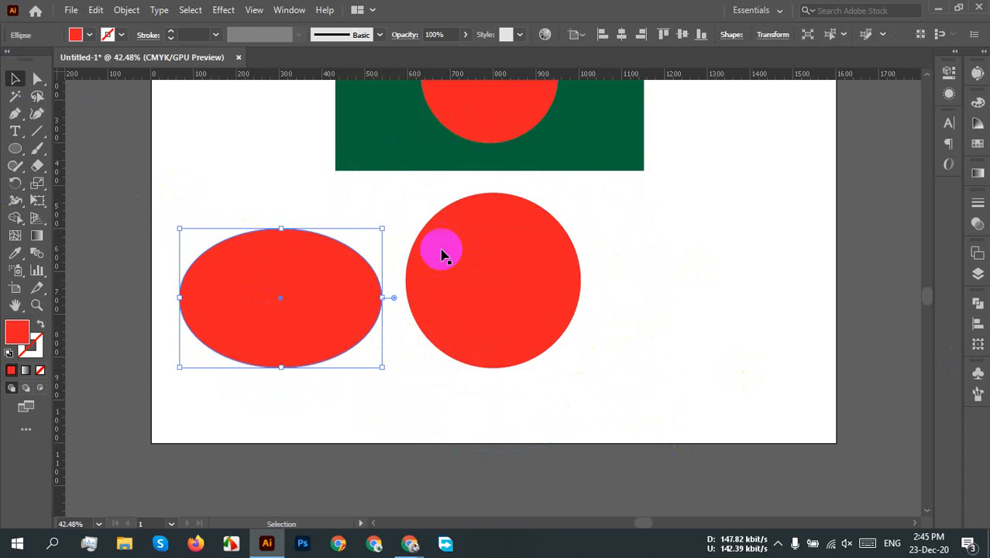
click(733, 341)
scroll(628, 338, down, 2)
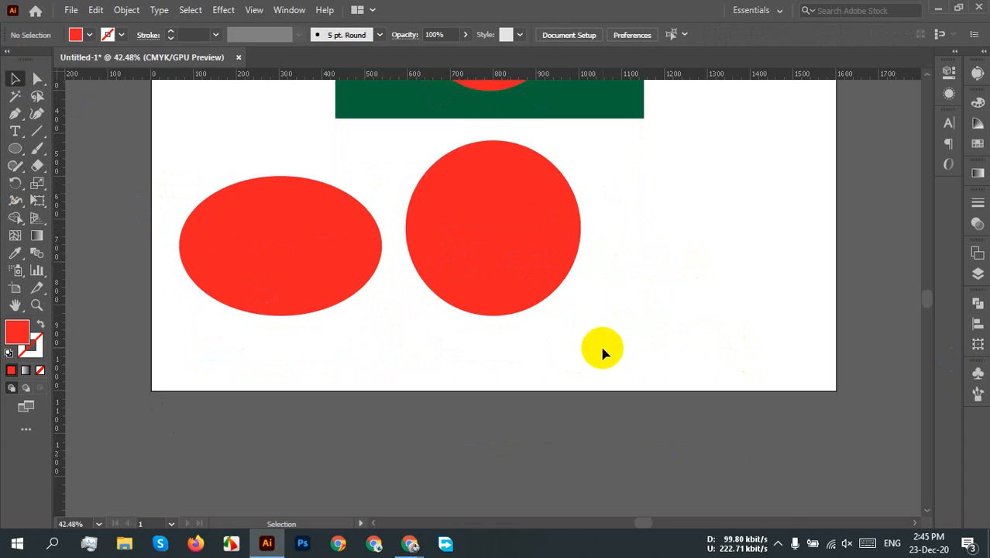
scroll(612, 387, up, 3)
drag(590, 461, 184, 296)
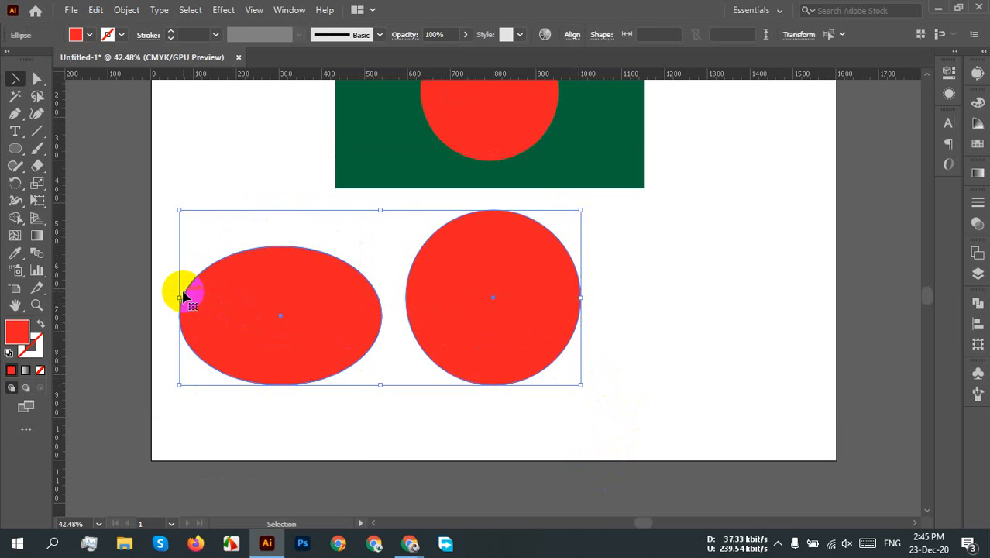
key(Delete)
Move the green rectangle and its red circle together back down so they lie fully inside the artboard
scroll(457, 506, up, 3)
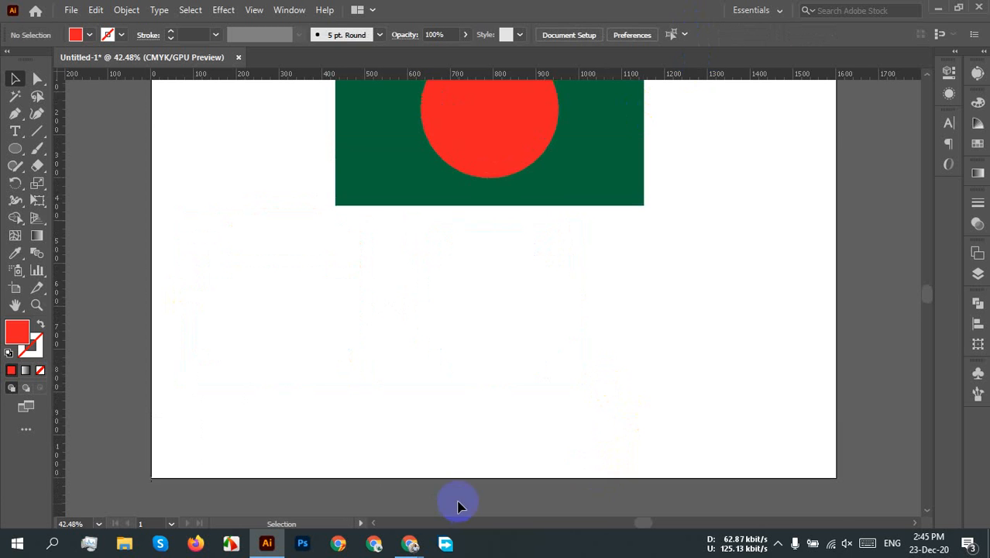
click(421, 245)
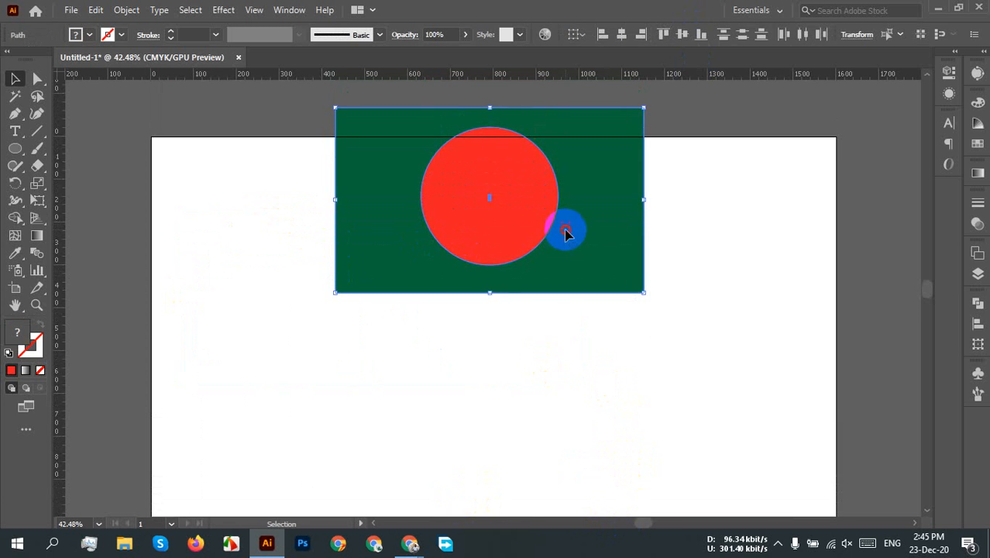
drag(566, 228, 567, 316)
click(712, 310)
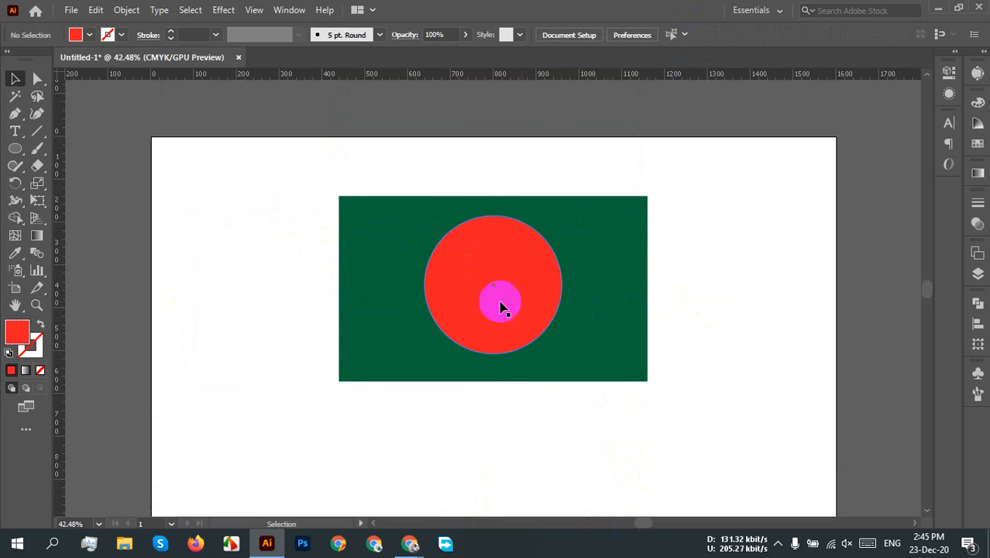
Shift the red circle slightly right of the green rectangle's centre
drag(462, 300, 485, 303)
click(716, 307)
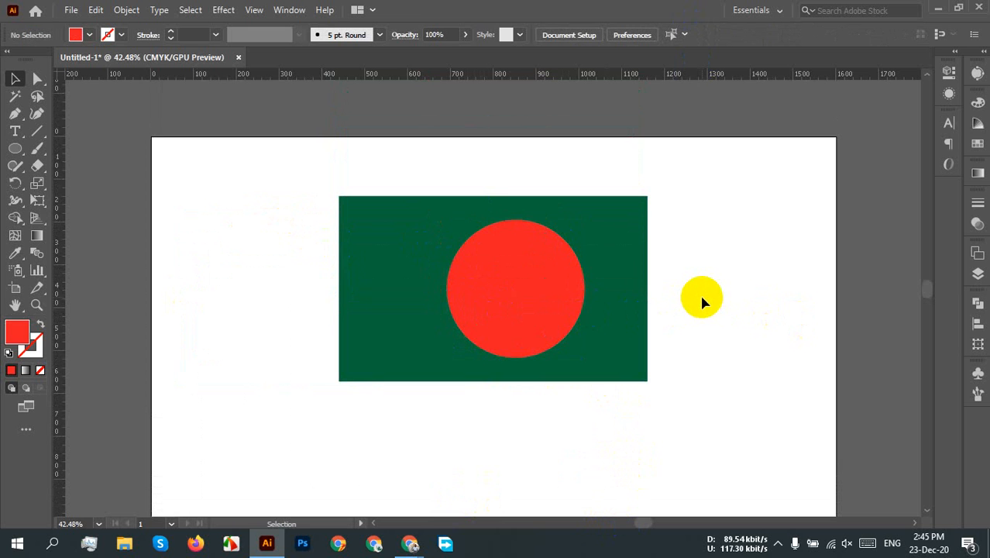
click(577, 308)
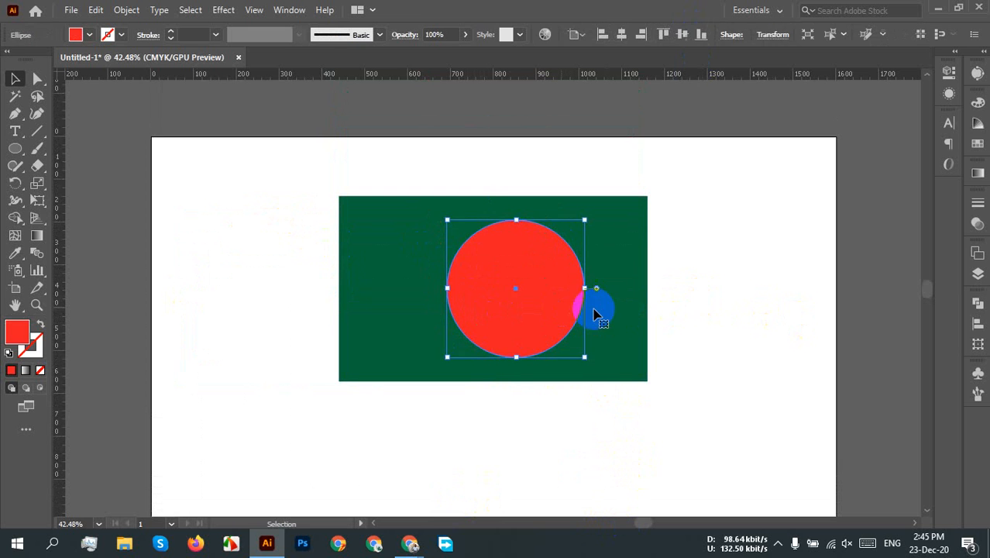
click(701, 308)
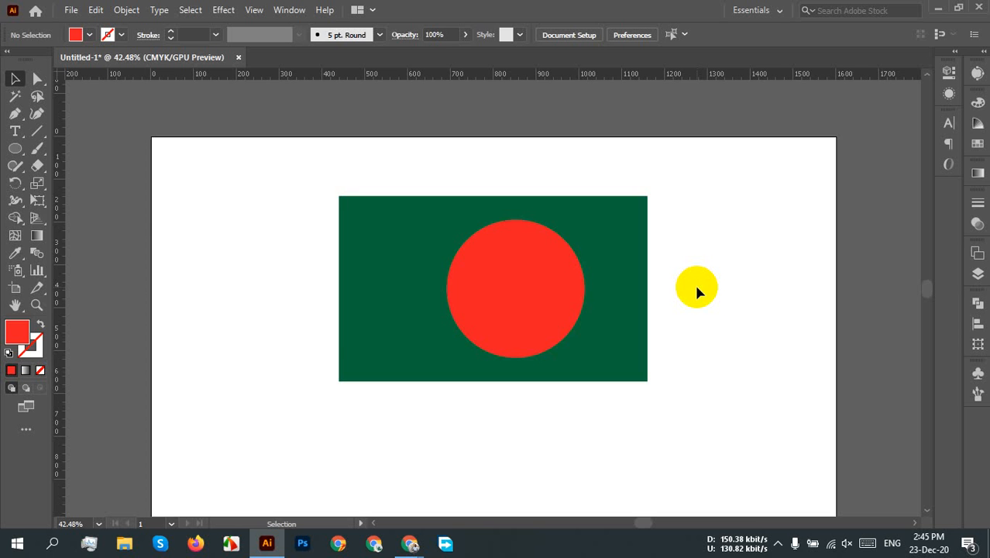
Select the rectangle and circle together and move them straight up, closer to the artboard's top edge
scroll(697, 291, down, 2)
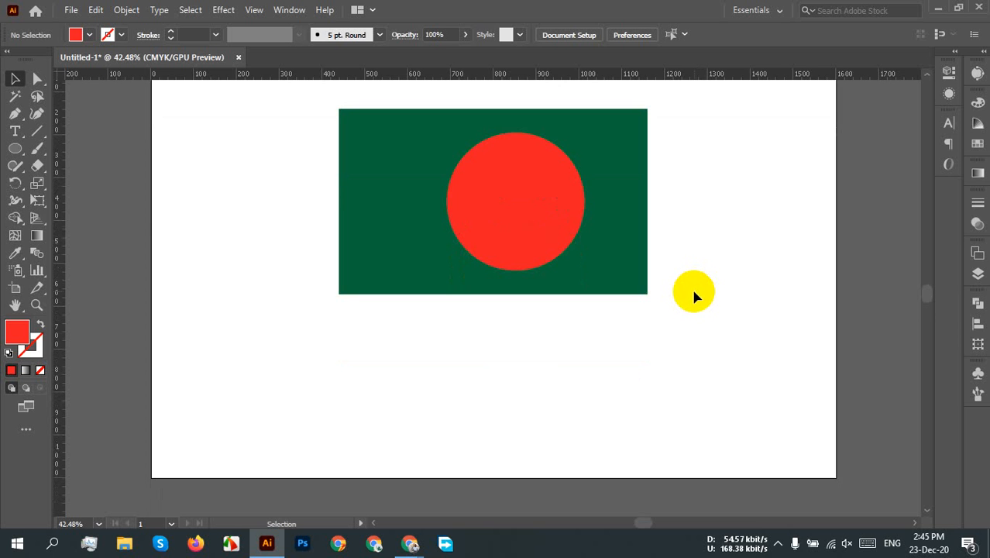
scroll(692, 290, up, 2)
drag(736, 379, 298, 216)
drag(637, 274, 606, 249)
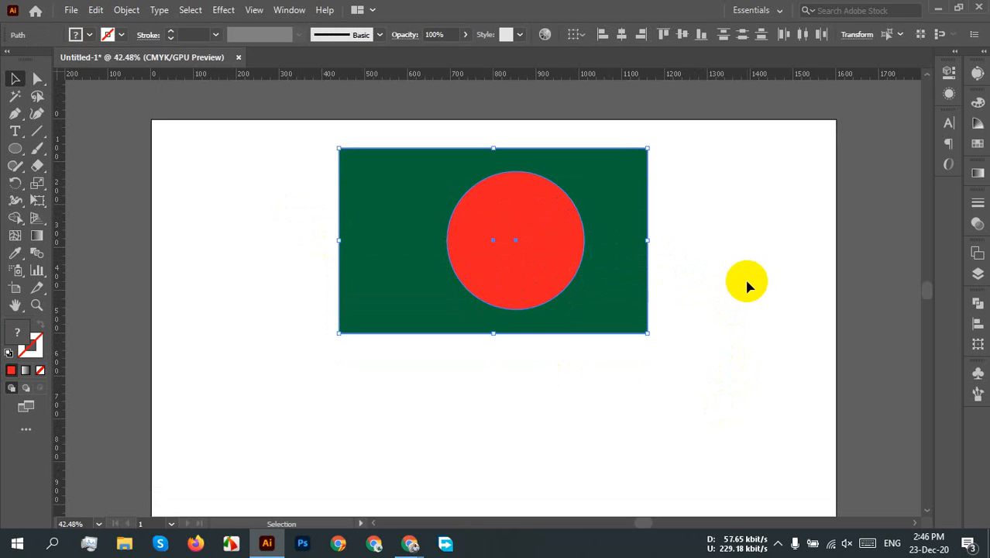
click(747, 285)
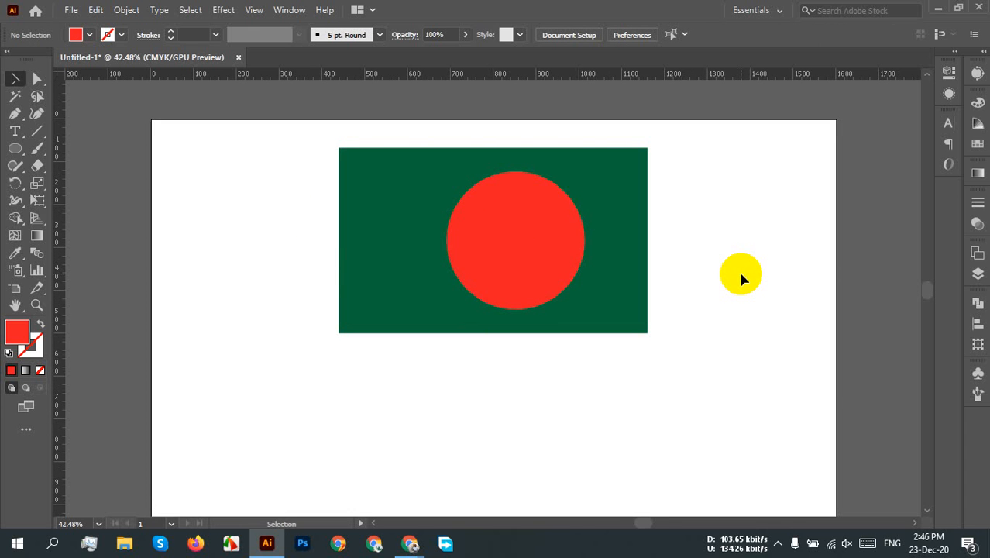
Expand Layer 1 in the layer list and toggle the visibility of the ellipse and the rectangle off and on
click(978, 272)
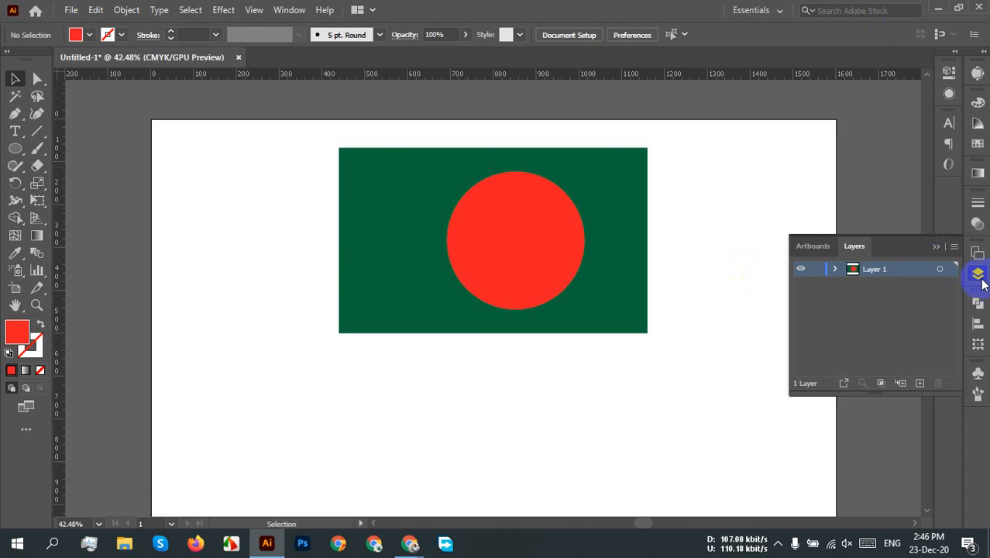
click(834, 269)
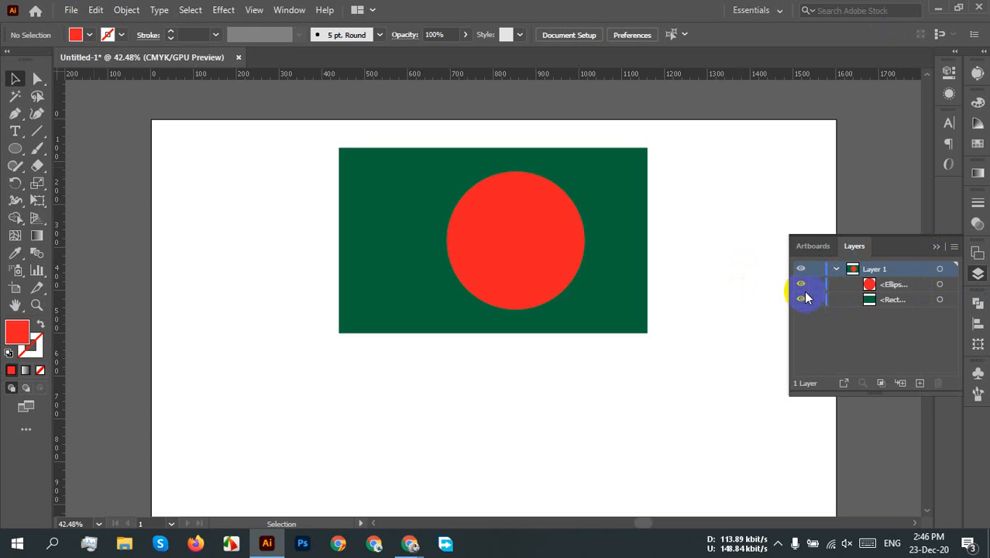
click(800, 284)
click(800, 285)
click(801, 300)
click(802, 300)
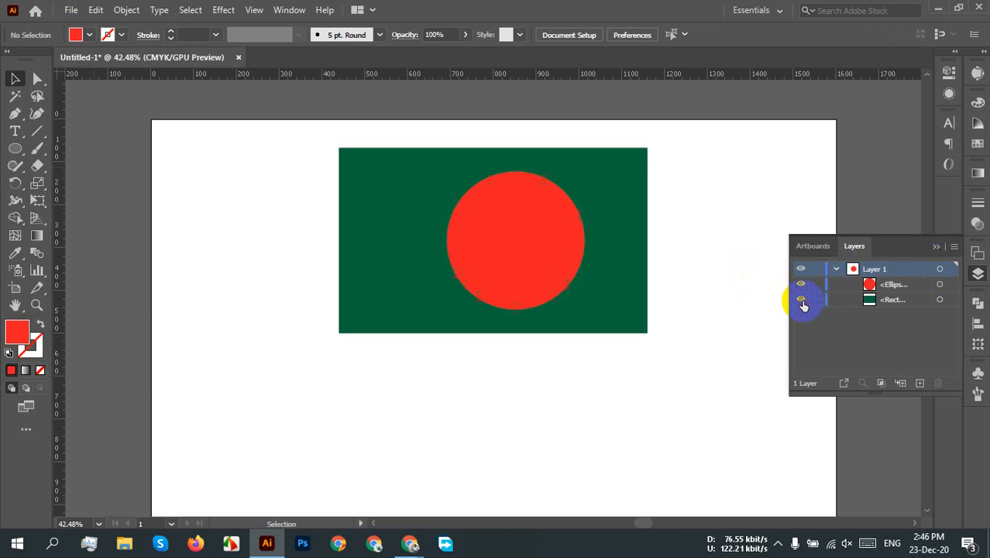
Add a new empty layer above Layer 1
click(916, 304)
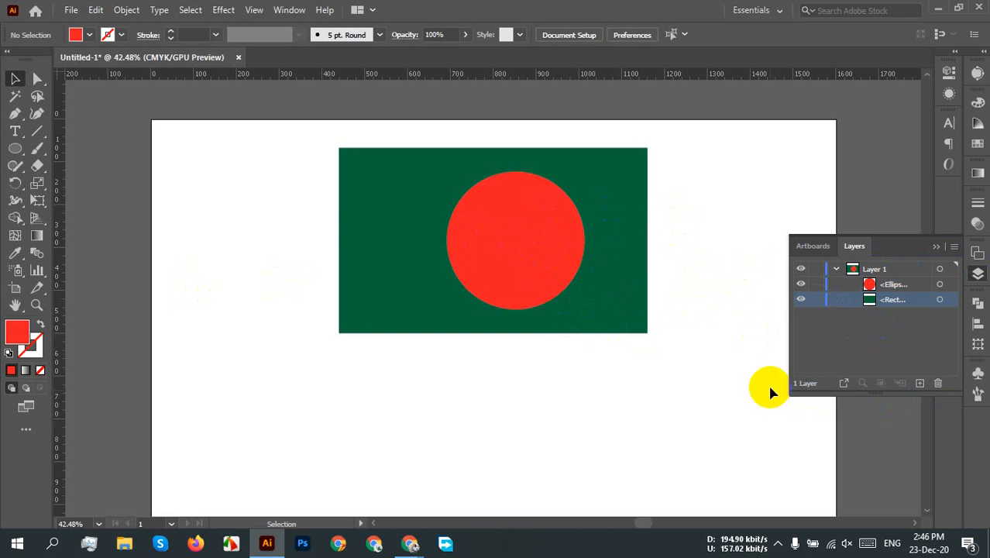
click(920, 384)
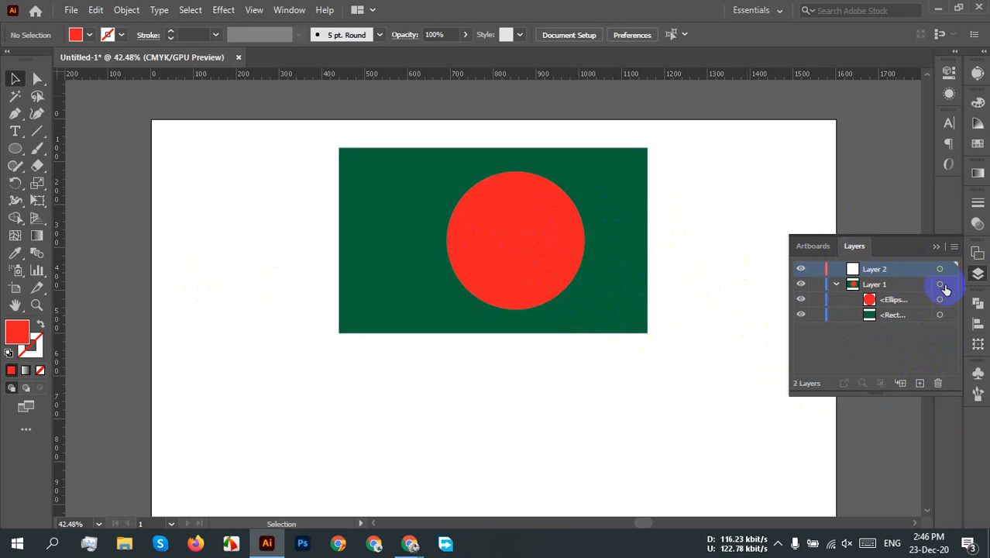
Delete the empty Layer 2 above Layer 1 and close the layer list
click(938, 383)
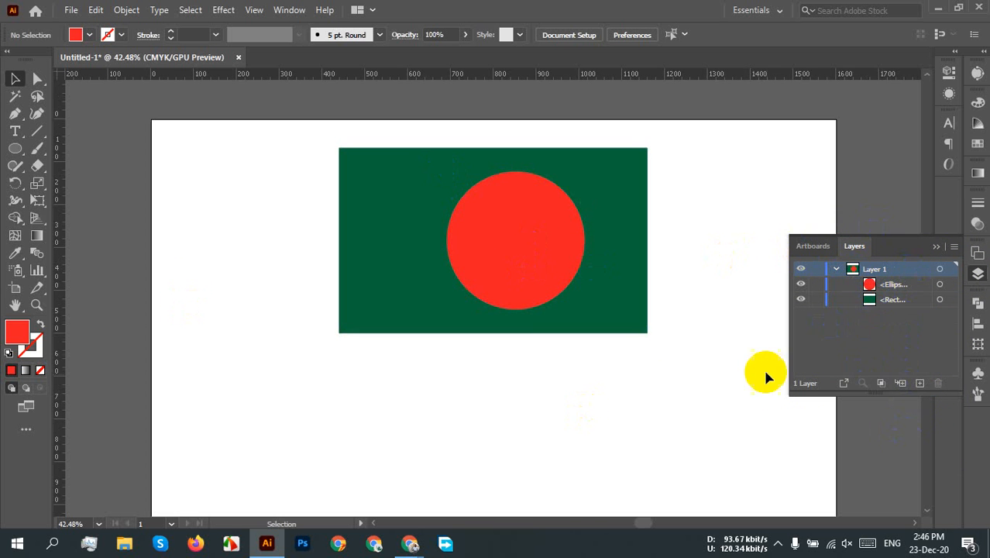
click(883, 320)
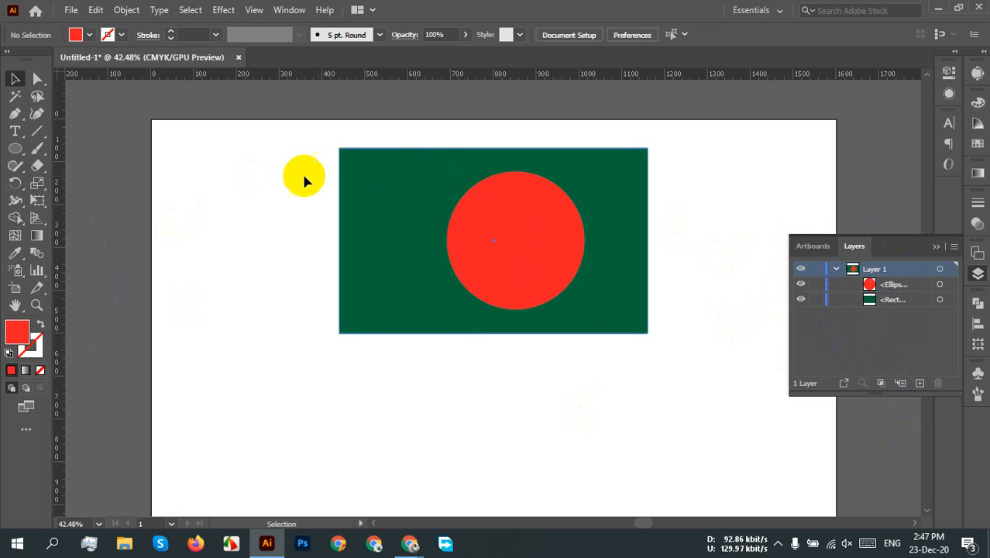
click(314, 113)
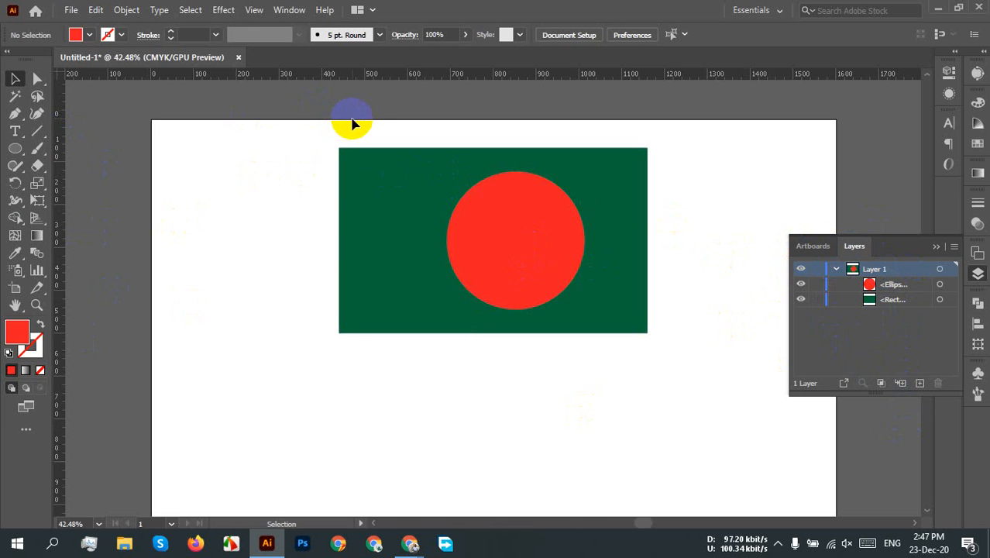
click(360, 150)
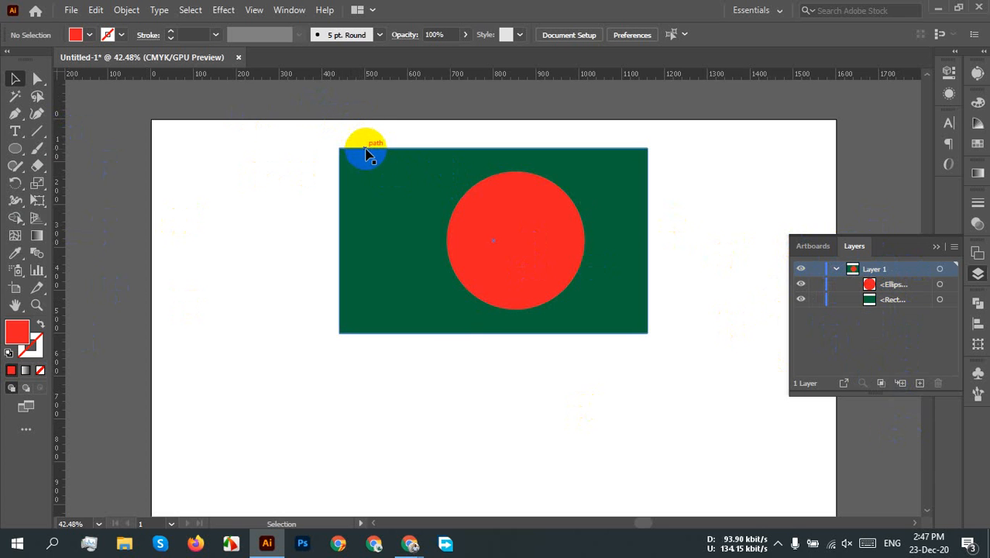
click(801, 194)
click(978, 273)
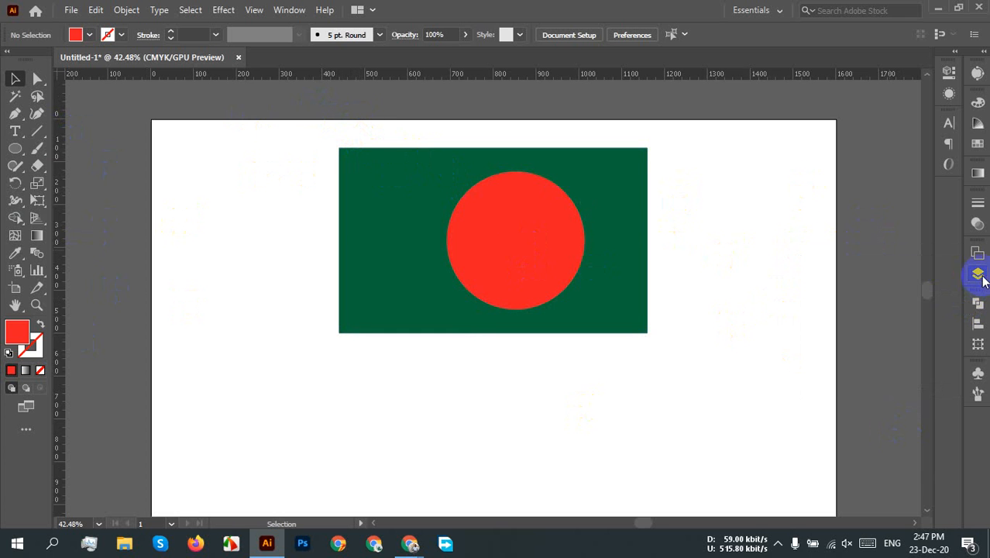
Select the green rectangle and red circle together and move them down to around the middle of the artboard
scroll(496, 275, down, 2)
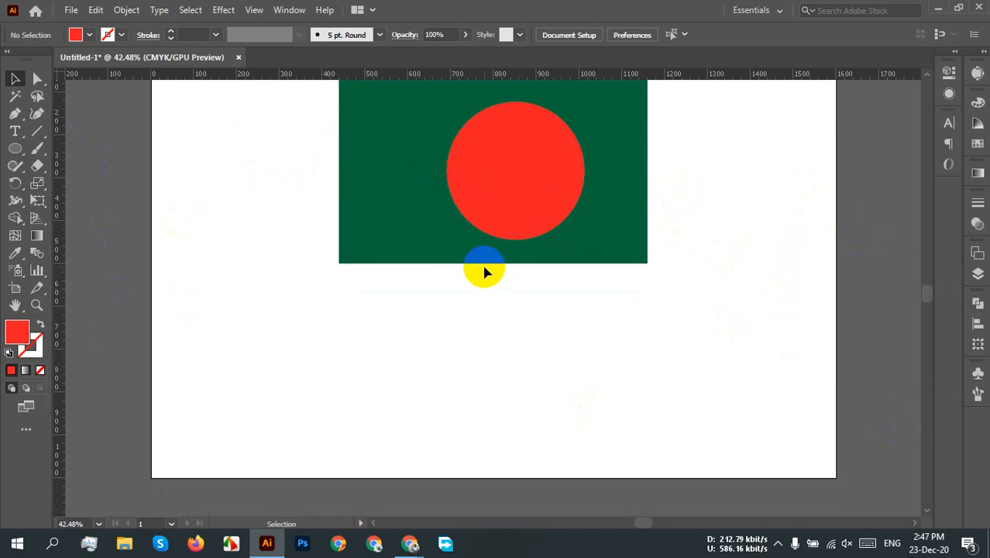
scroll(415, 249, down, 1)
drag(387, 282, 391, 319)
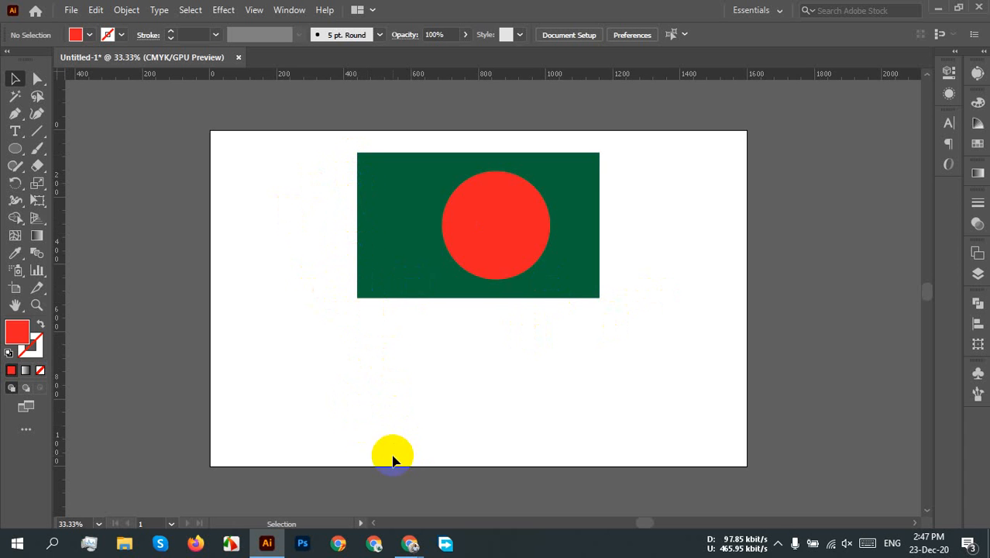
drag(701, 346, 173, 157)
drag(463, 224, 455, 309)
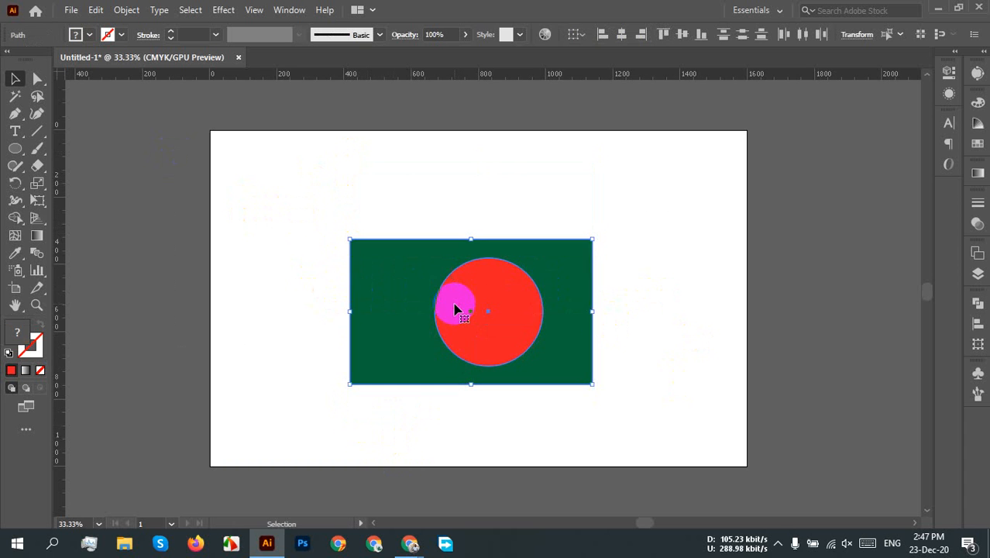
click(634, 278)
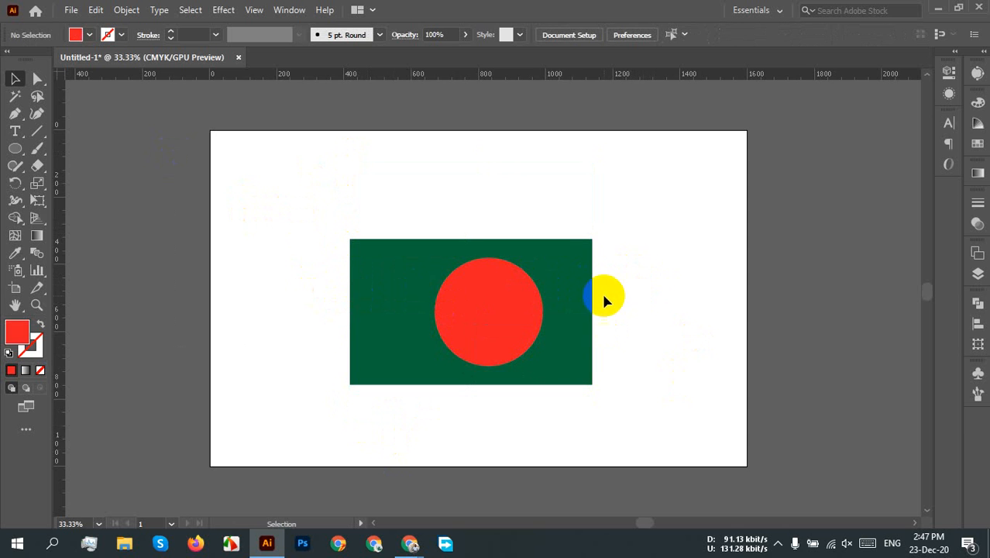
Delete the red circle and draw a red square from its centre over the middle of the green rectangle
click(504, 316)
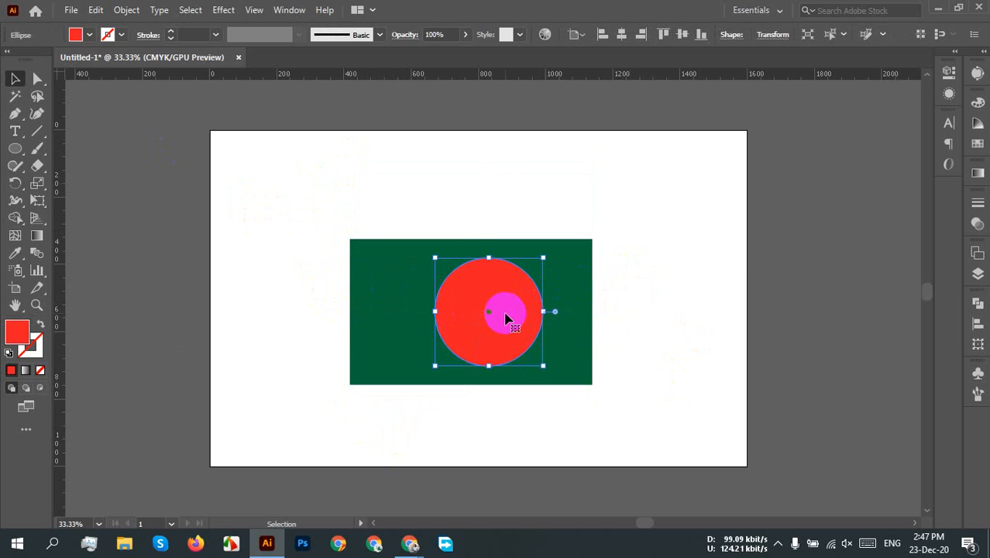
key(Delete)
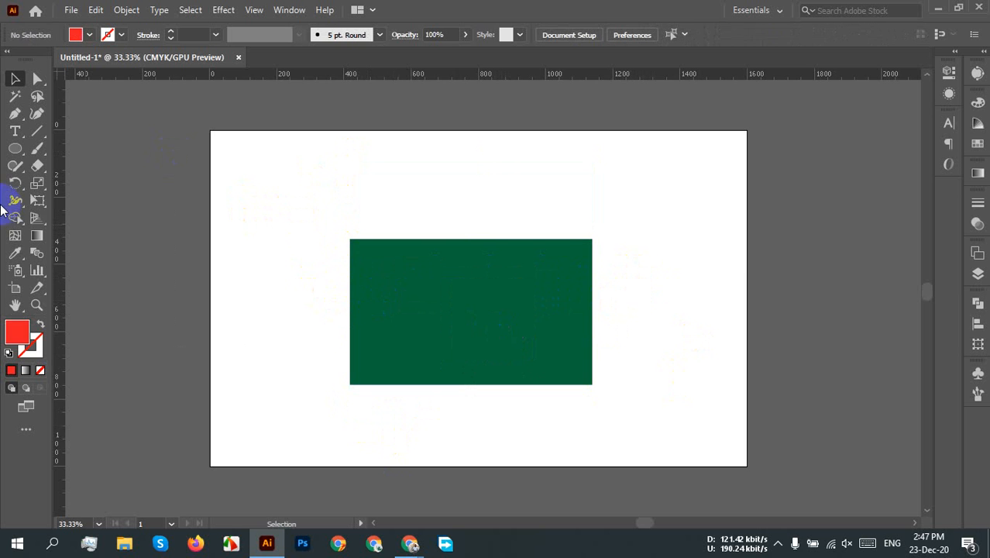
click(13, 150)
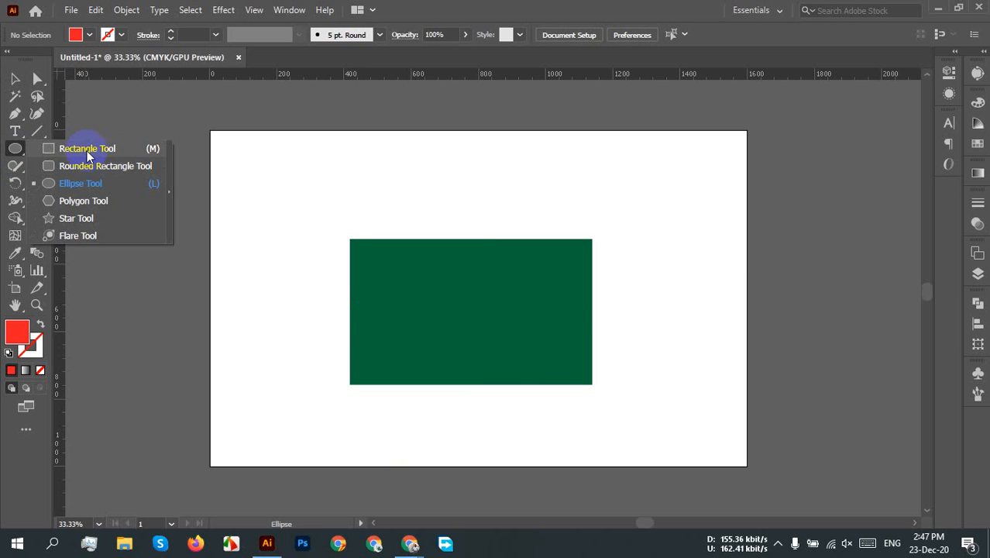
click(60, 148)
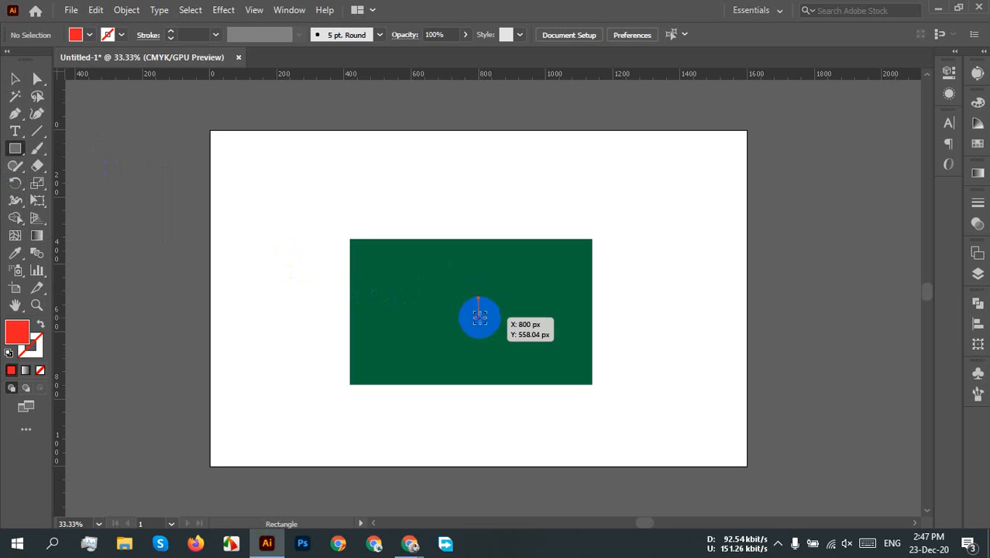
drag(480, 316, 536, 361)
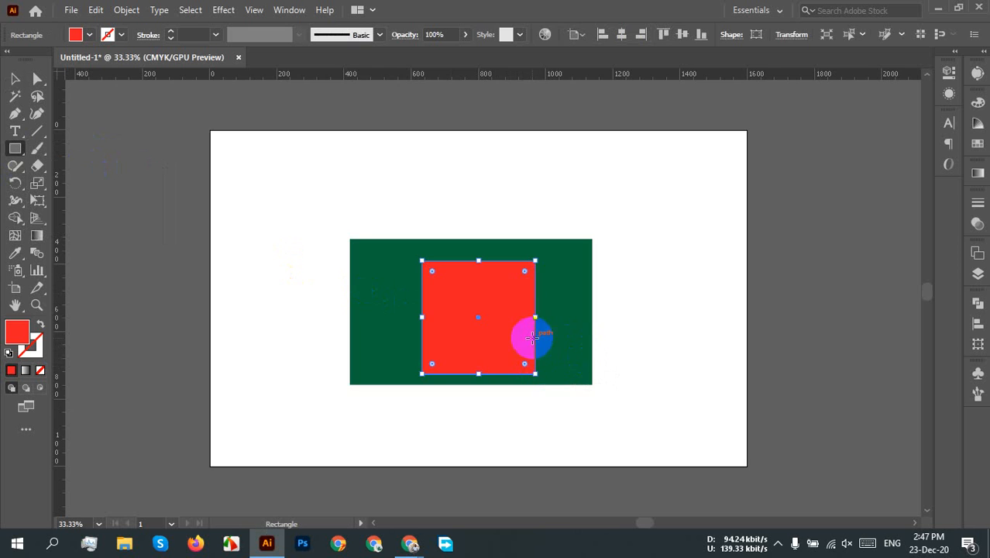
Round all four corners of the red square to the maximum radius so it forms a circle, and deselect it
scroll(514, 317, up, 3)
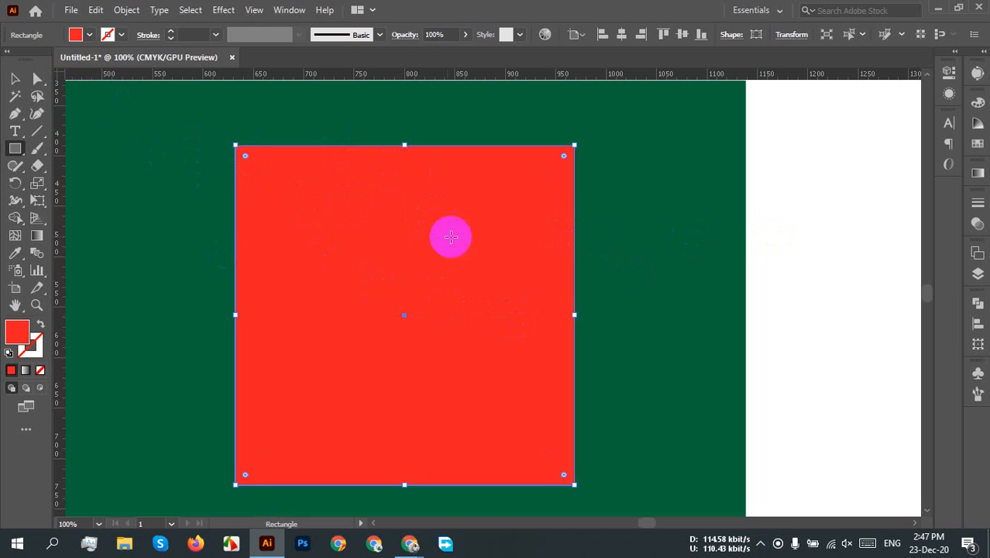
click(252, 156)
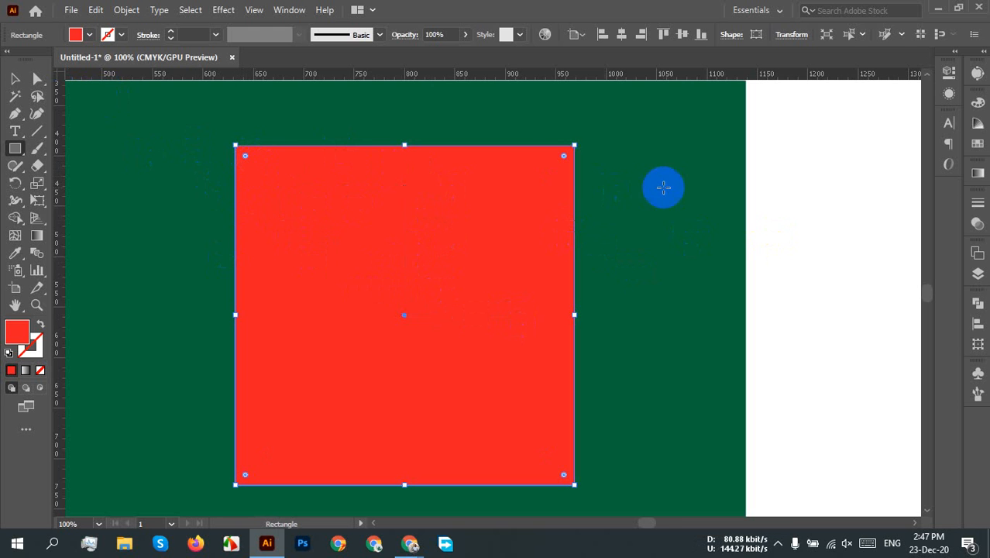
click(552, 161)
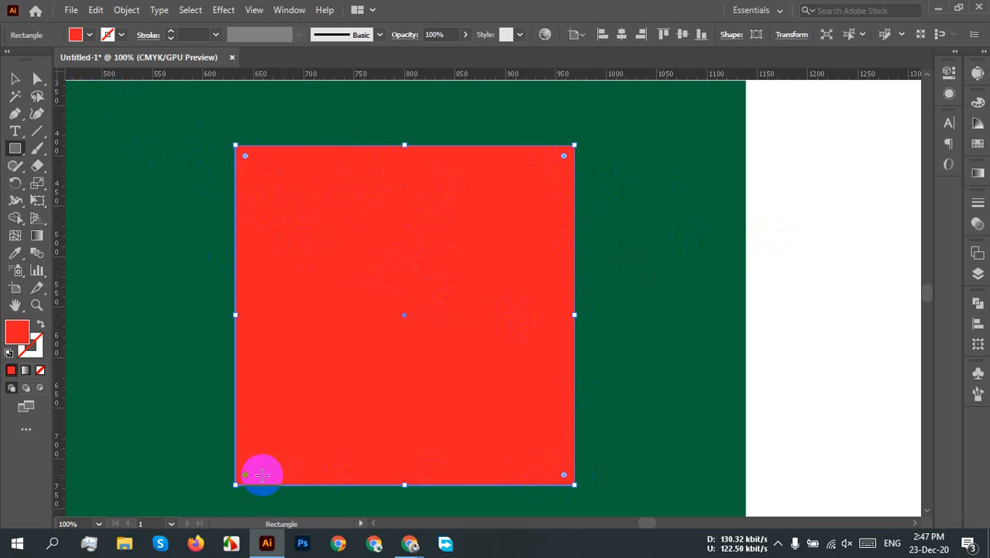
click(247, 158)
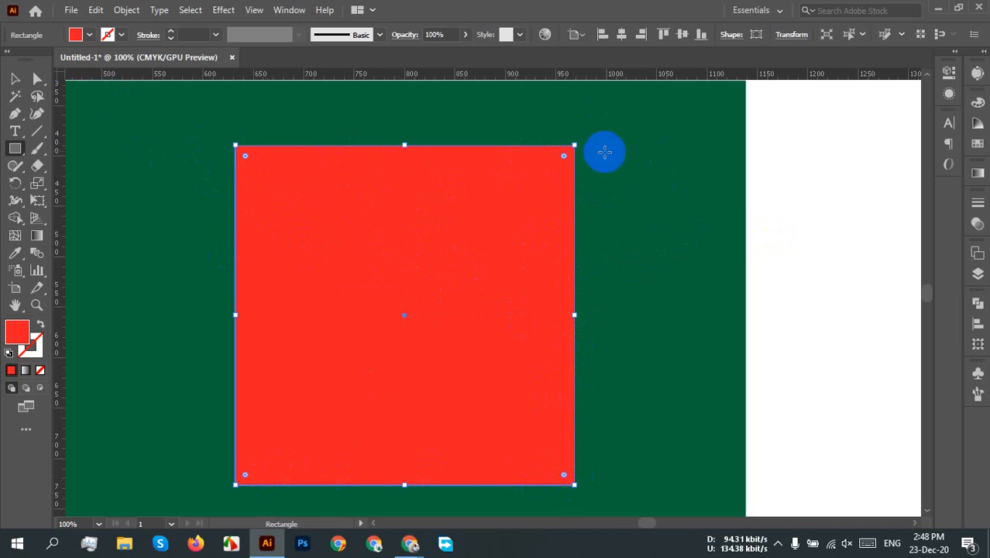
mouse_move(564, 156)
mouse_down()
mouse_move(542, 166)
mouse_move(573, 159)
mouse_up()
click(497, 135)
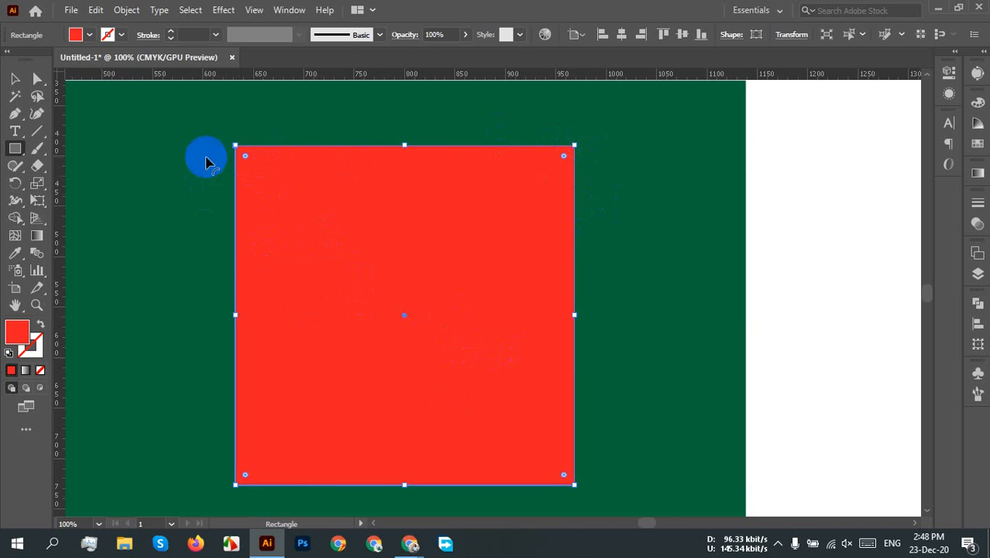
drag(246, 157, 431, 353)
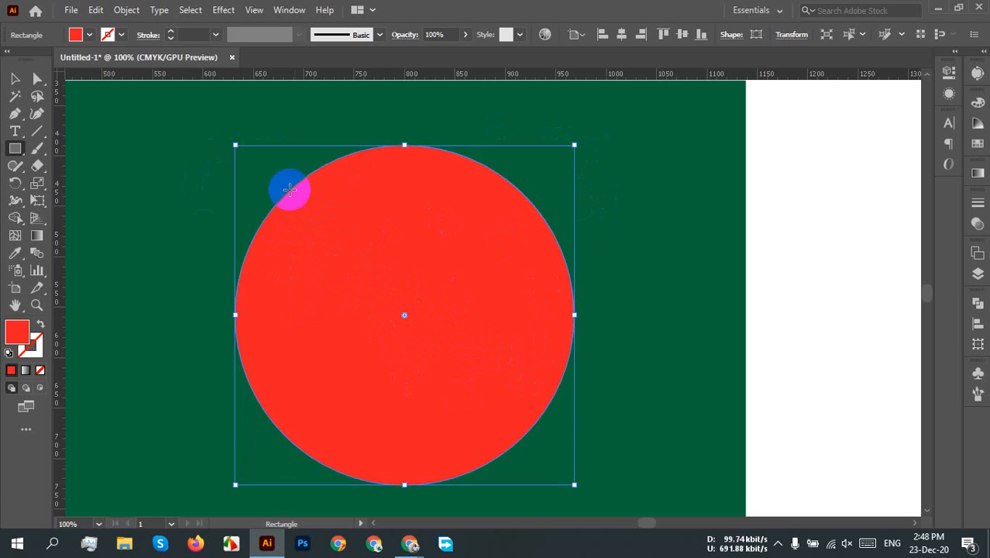
click(15, 79)
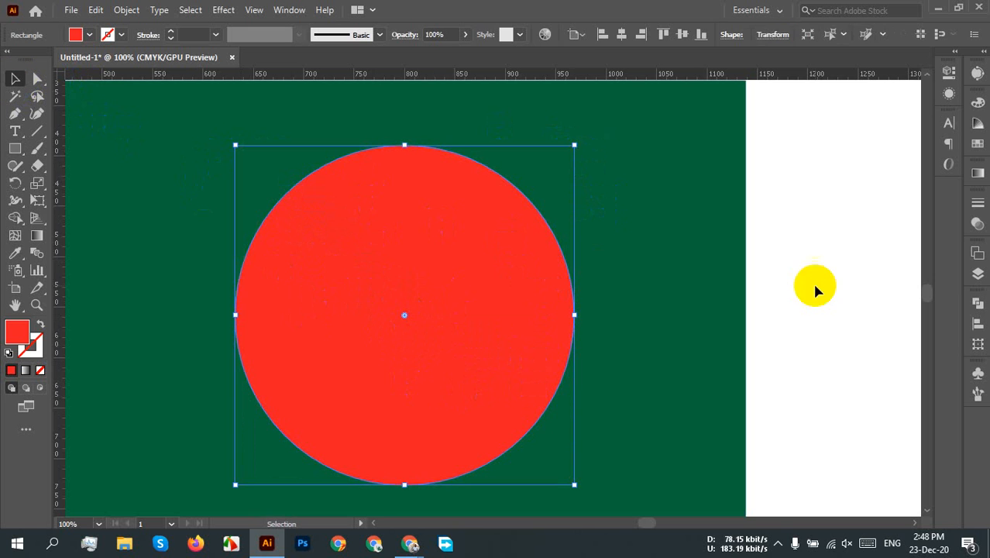
click(641, 324)
Move the red circle slightly right and up so it is vertically centred on the green rectangle
scroll(433, 305, down, 4)
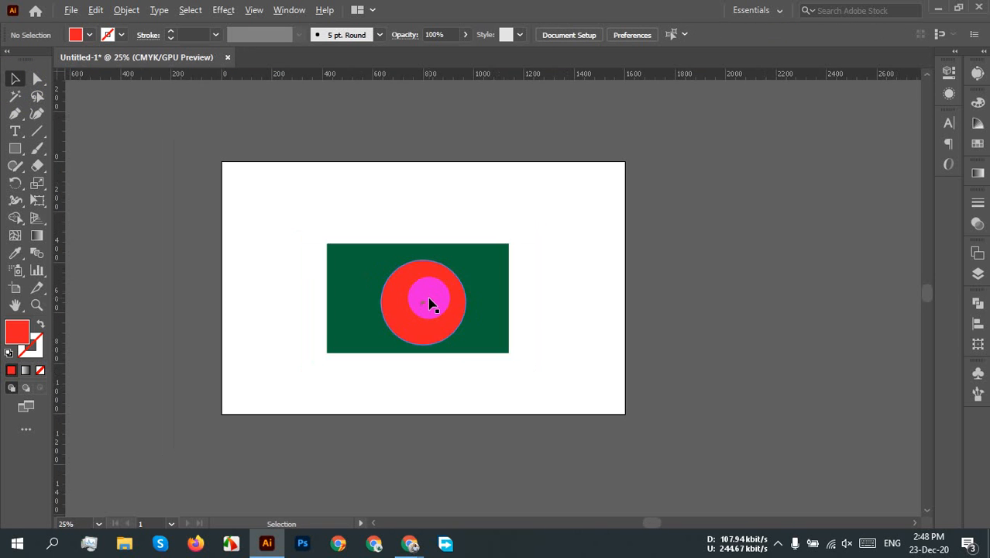
scroll(448, 312, up, 3)
mouse_move(445, 309)
mouse_down()
mouse_move(436, 316)
mouse_move(439, 304)
mouse_up()
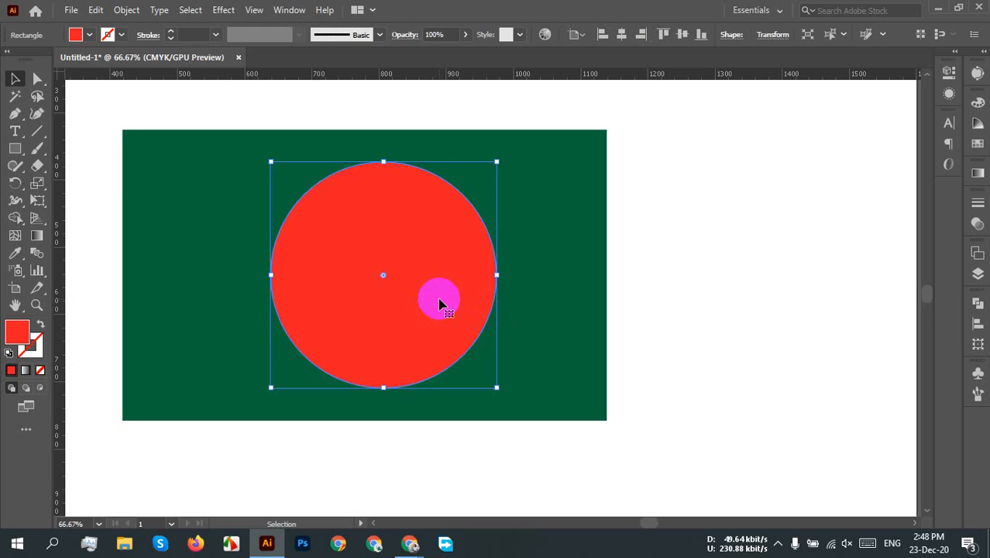
click(748, 333)
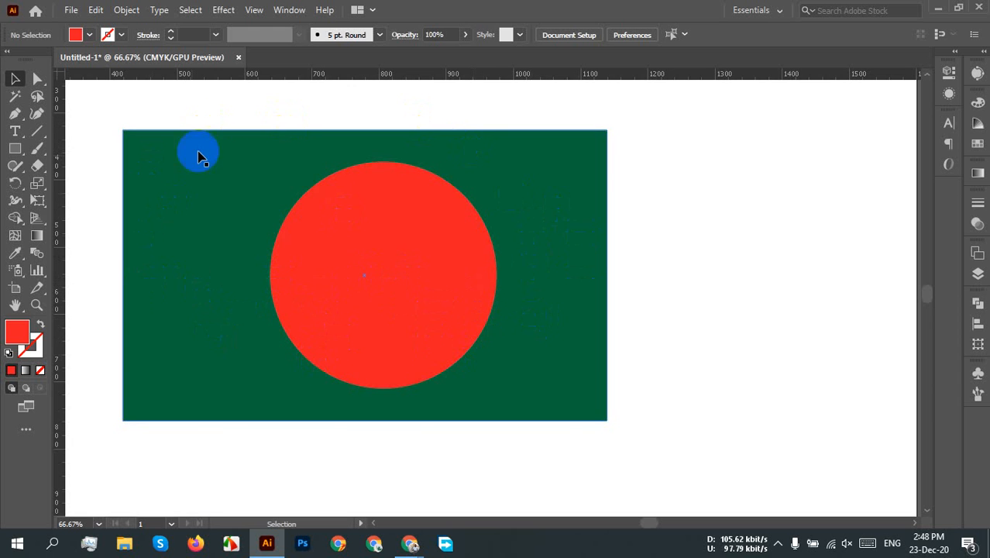
Select the red circle and green rectangle together and show the Align options with alignment relative to the selection
click(343, 224)
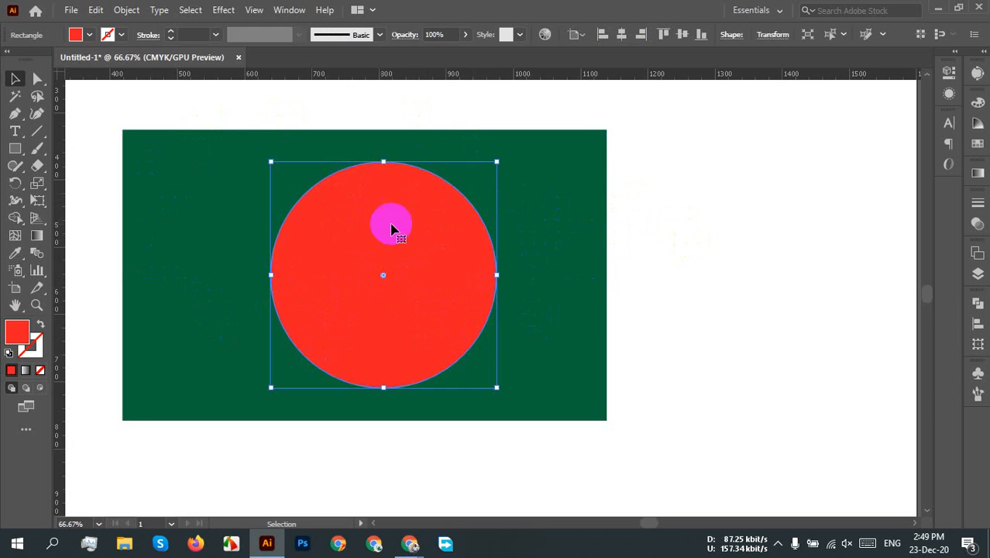
shift+click(605, 208)
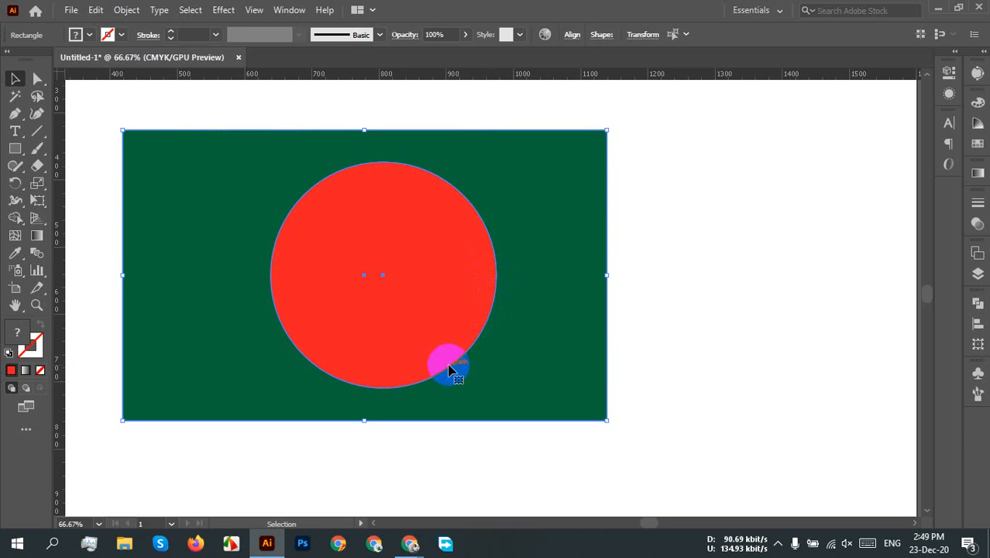
scroll(427, 361, up, 5)
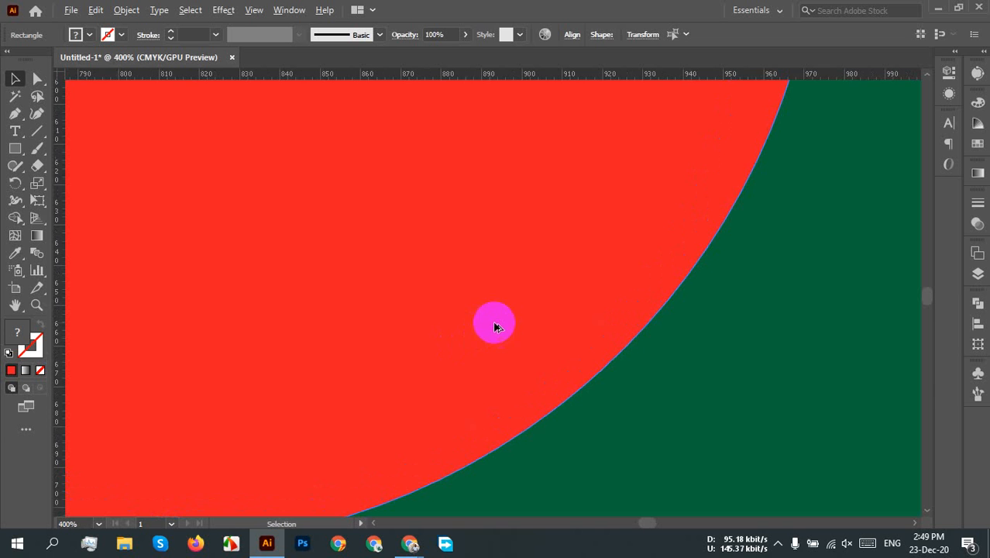
scroll(592, 383, down, 5)
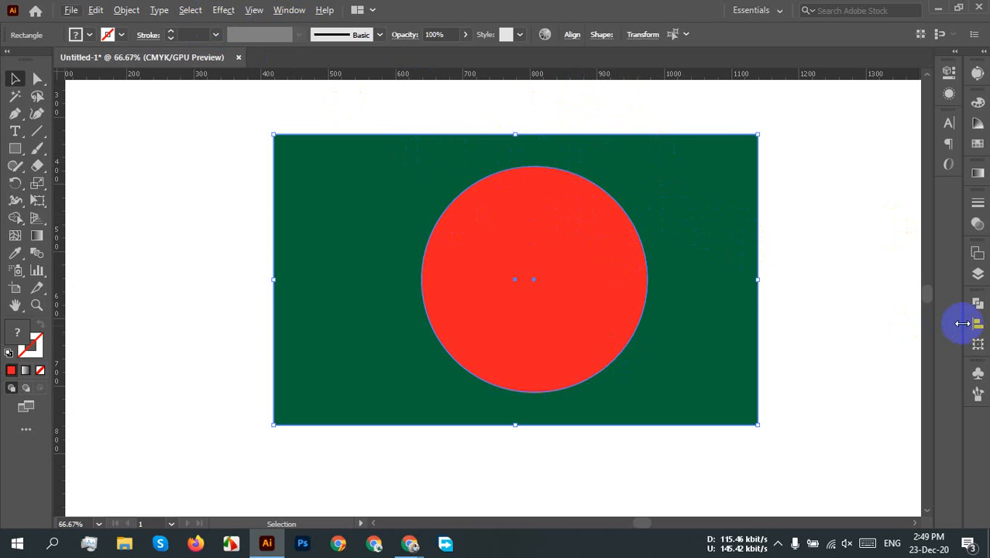
click(293, 10)
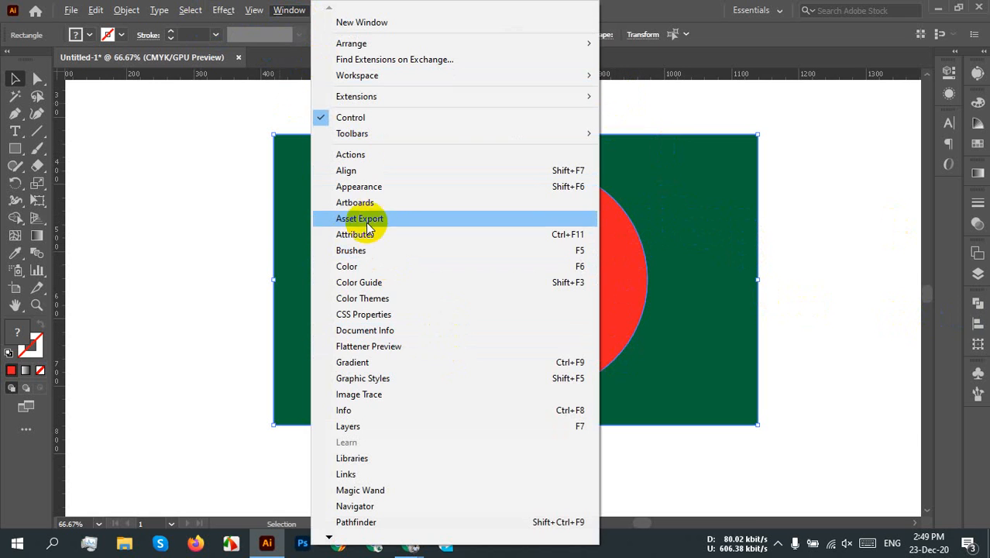
click(346, 172)
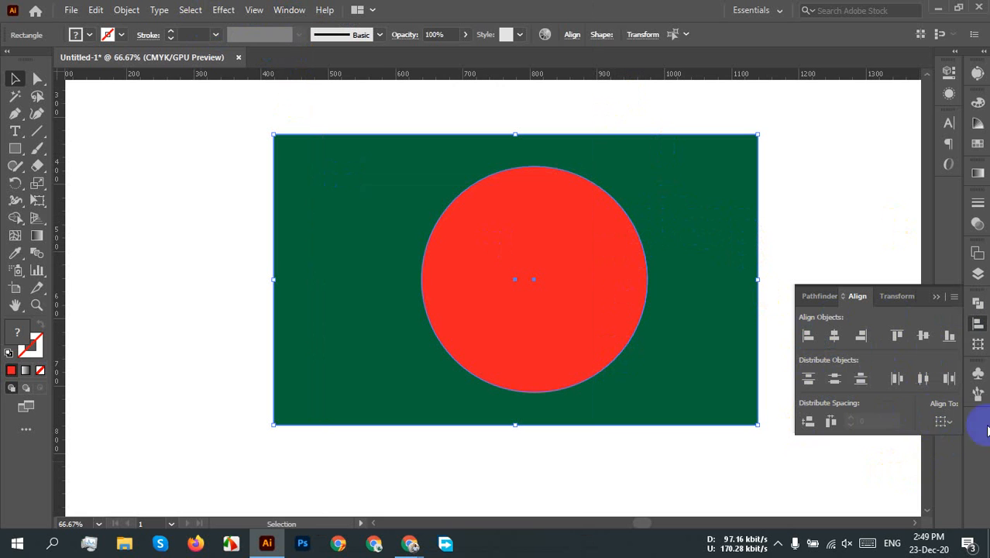
click(941, 424)
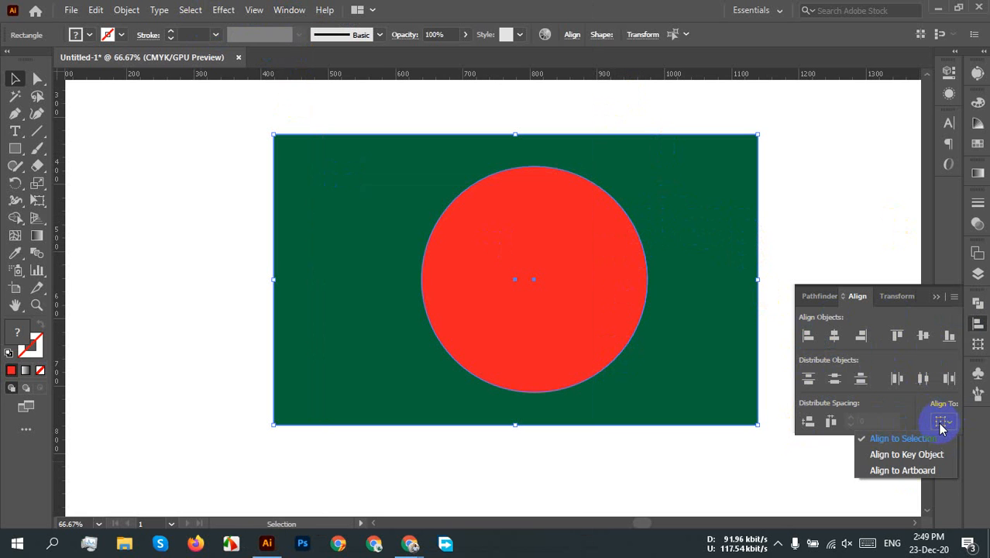
click(892, 448)
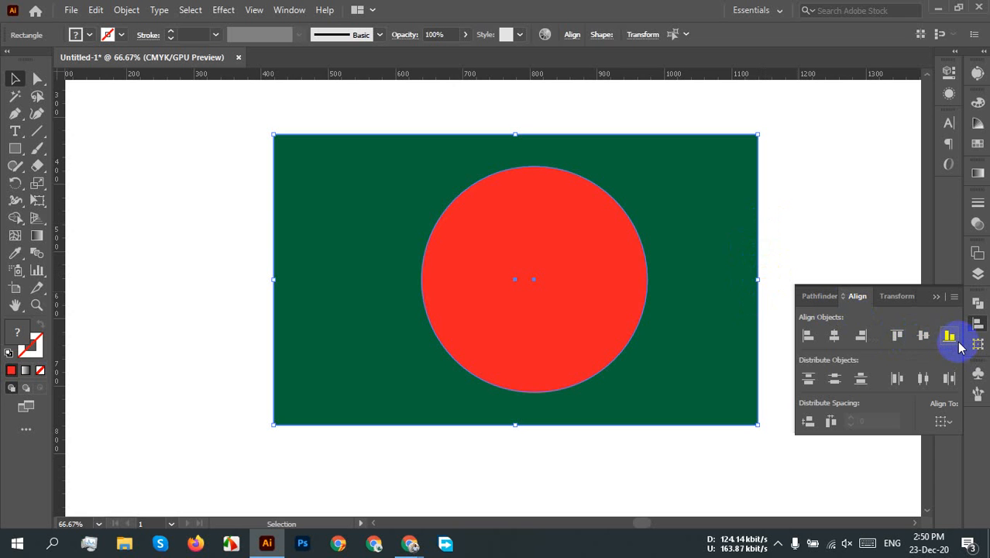
click(513, 131)
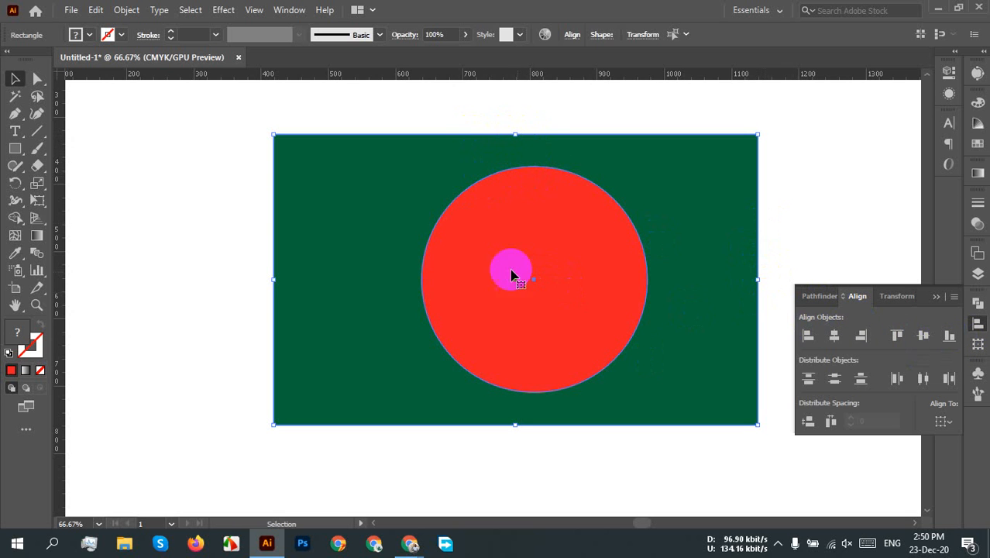
click(943, 332)
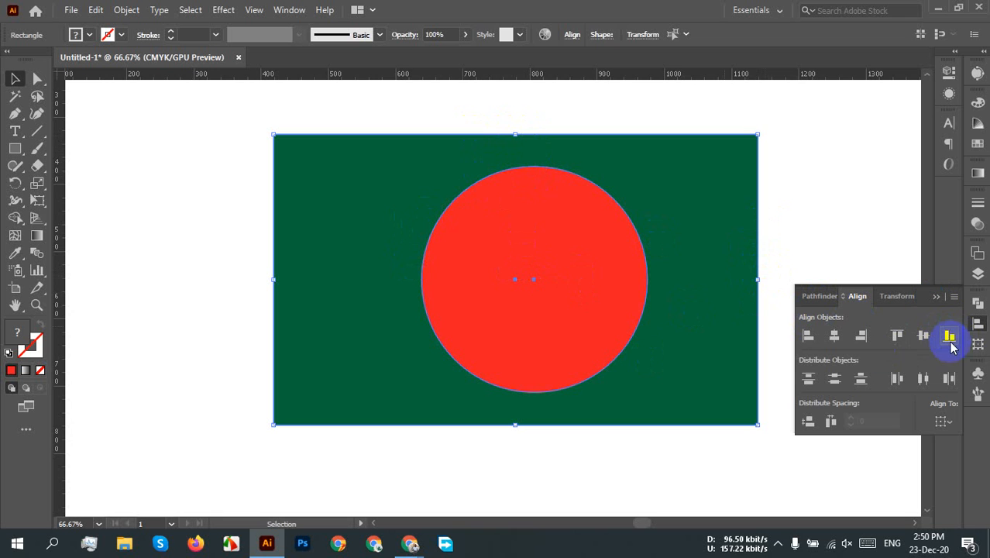
click(542, 431)
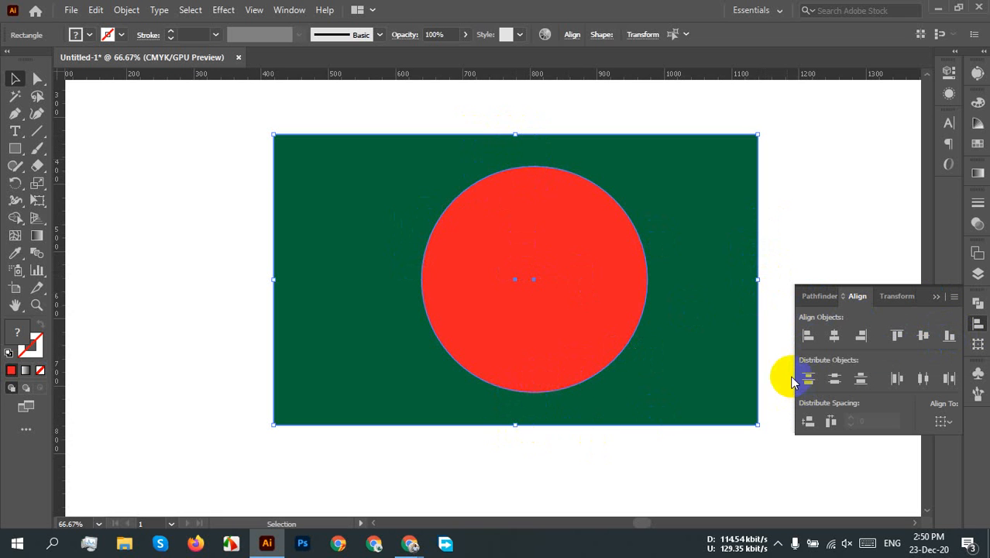
Demonstrate the horizontal and vertical edge alignments on the circle and rectangle, finishing with both shapes centred horizontally and vertically
click(832, 337)
click(807, 335)
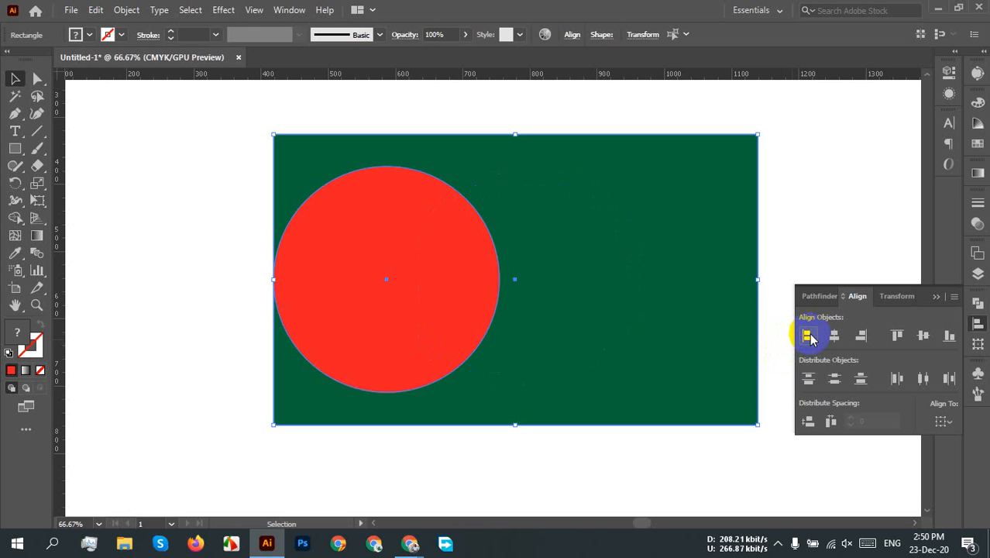
click(861, 336)
click(861, 338)
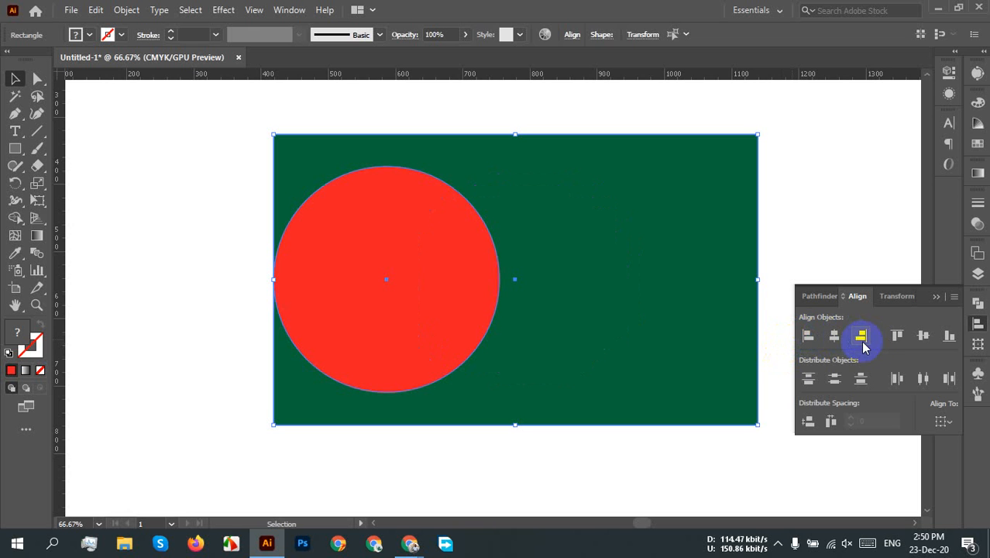
click(834, 340)
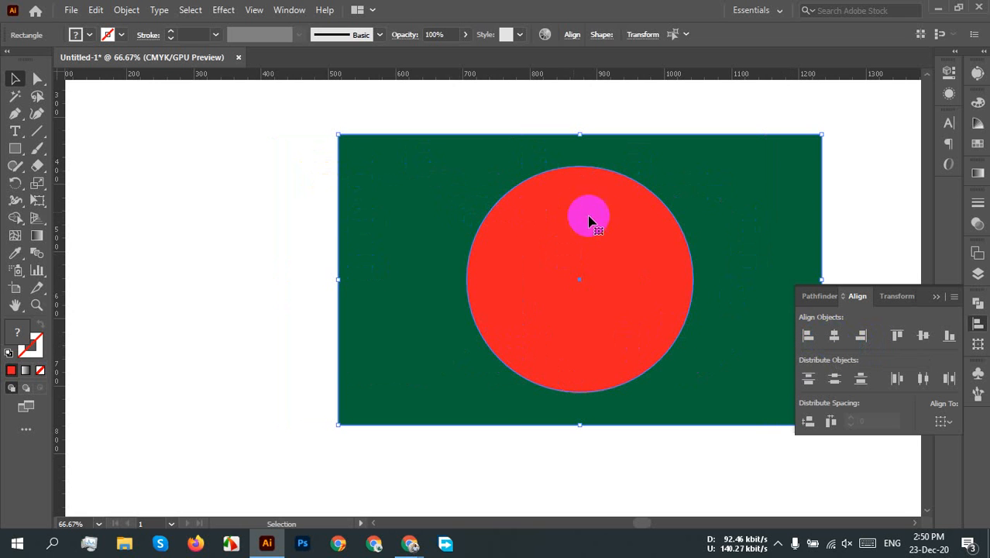
drag(581, 285, 581, 285)
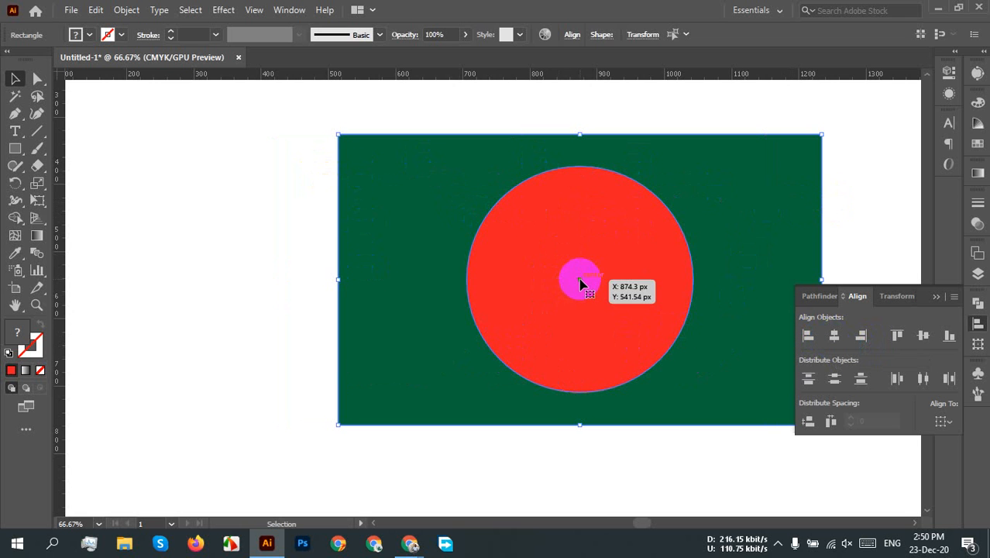
click(895, 333)
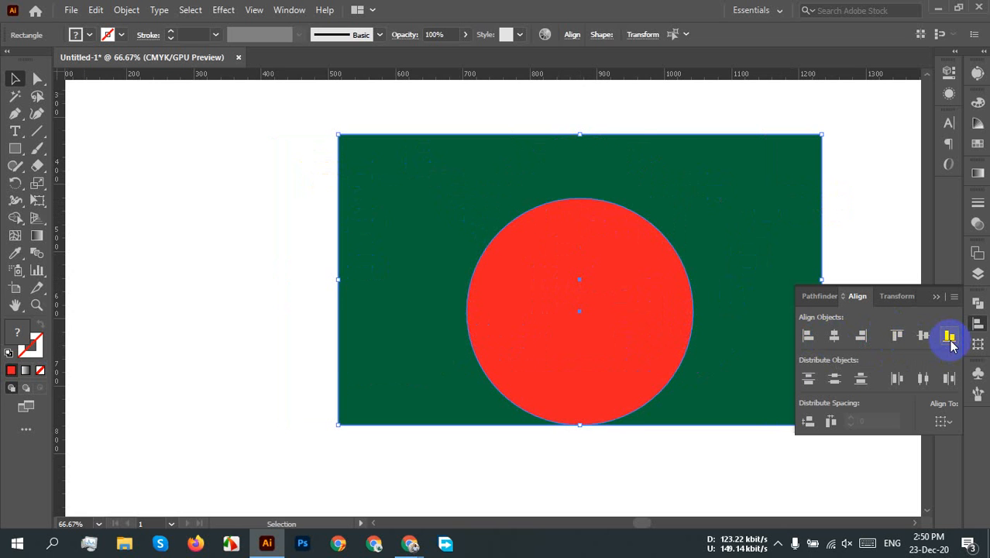
click(924, 339)
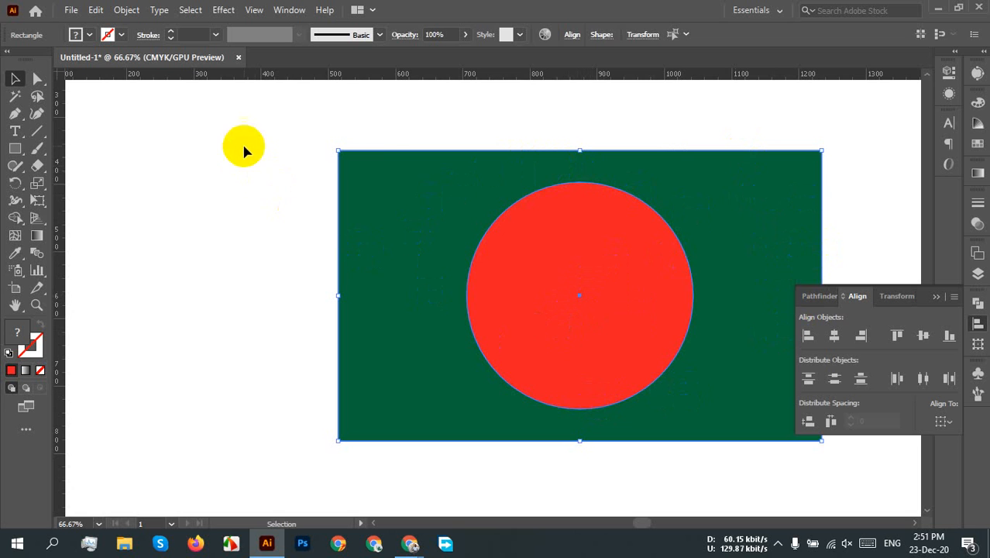
Select the circle and rectangle together, move the flag up and to the left, and close the Align options
drag(244, 146, 707, 440)
drag(625, 363, 504, 329)
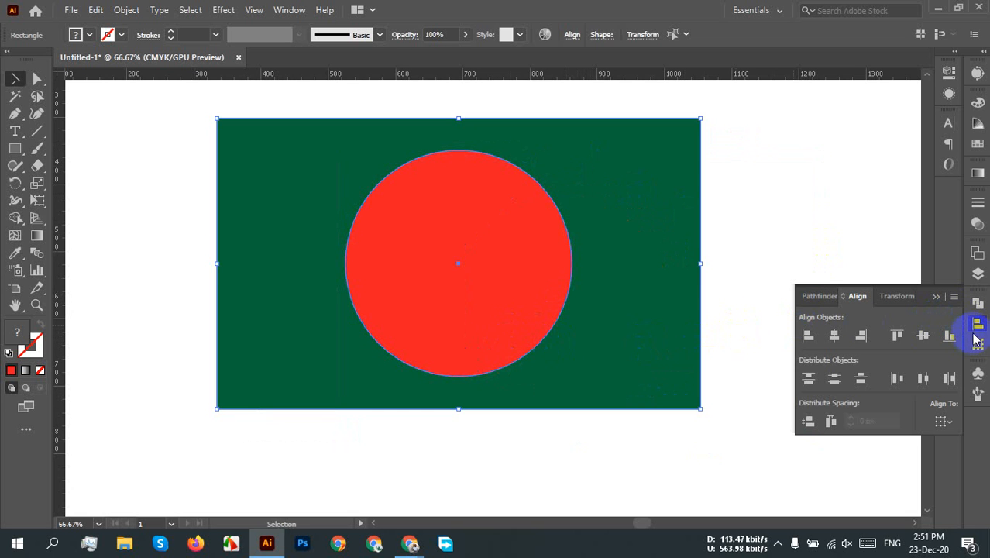
click(978, 334)
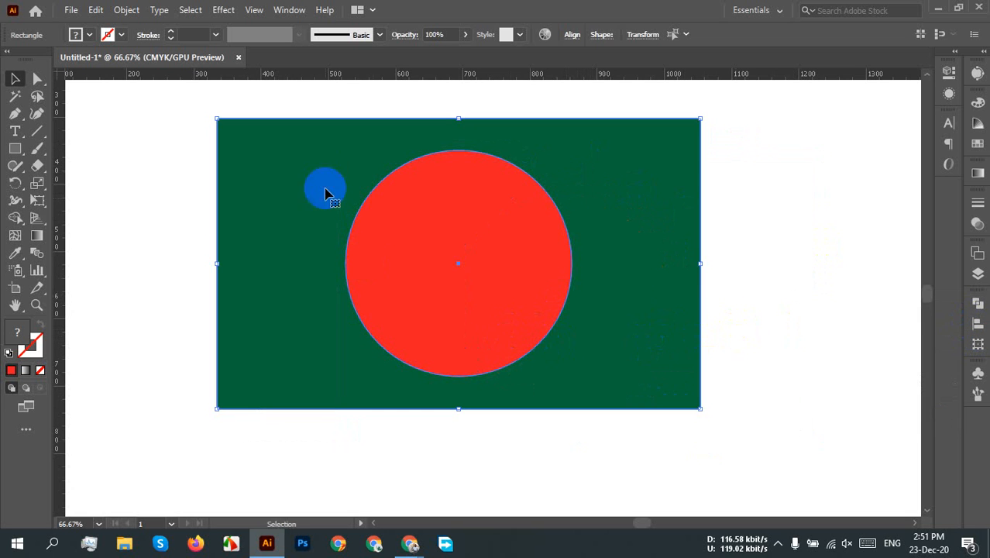
Reselect both shapes and examine their centre points in Outline view before returning to the coloured preview
click(739, 268)
drag(784, 203, 350, 335)
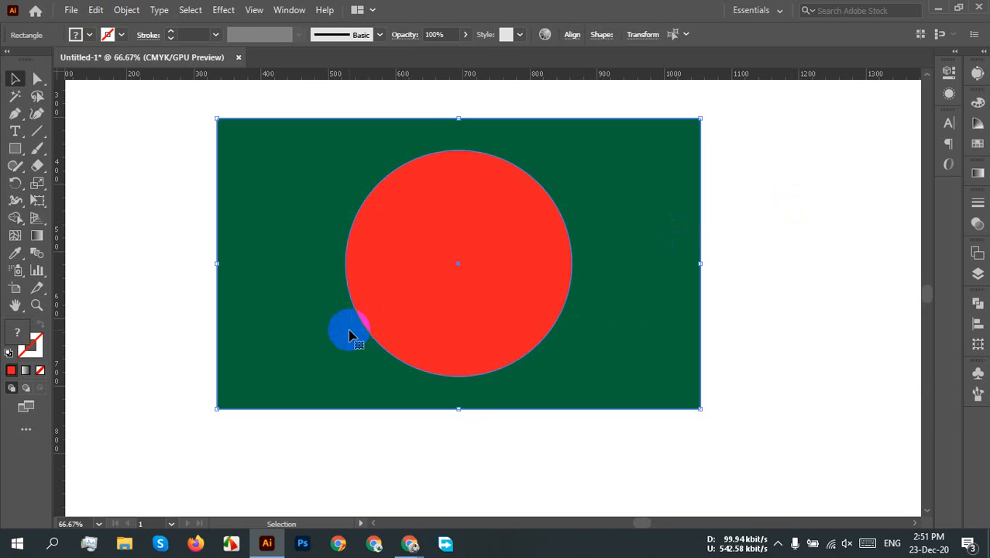
key(ctrl+y)
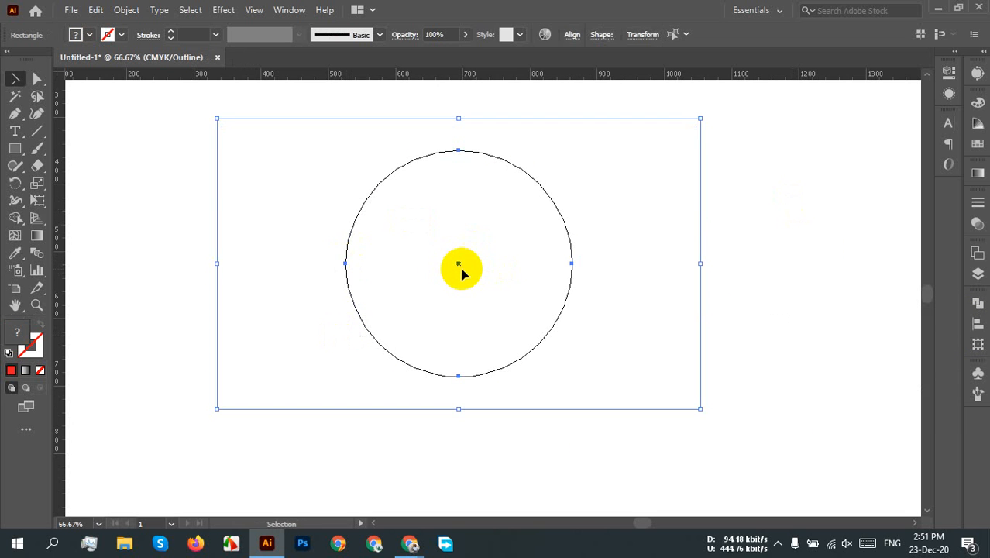
key(a)
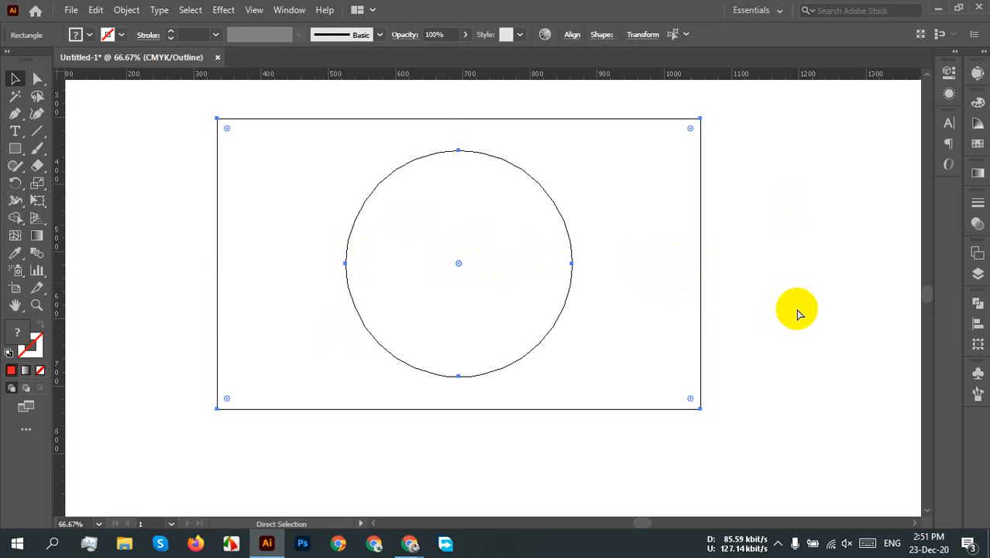
key(v)
key(ctrl+t)
key(ctrl+y)
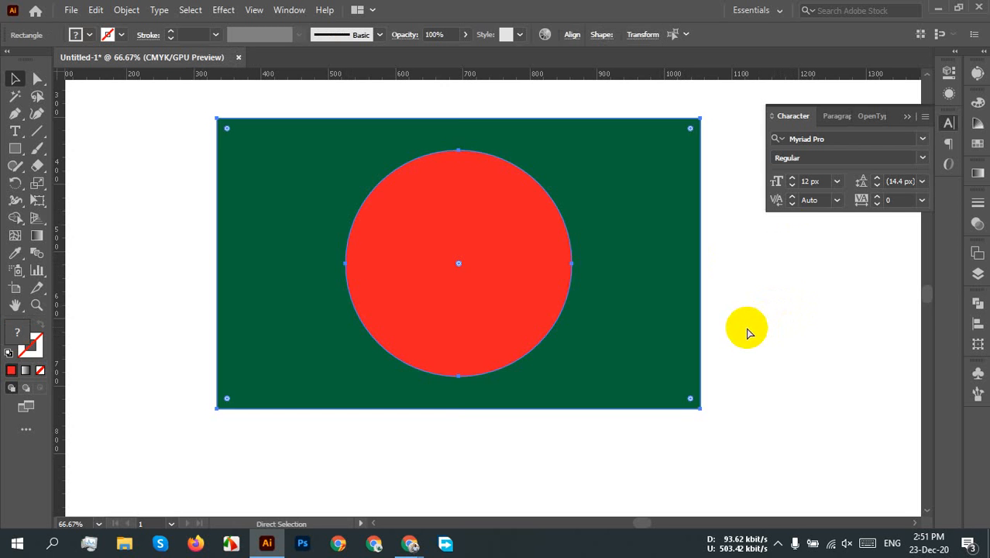
Move the red circle left off the rectangle's centre and compare the centre points of both shapes in Outline view
click(797, 338)
drag(489, 270, 442, 265)
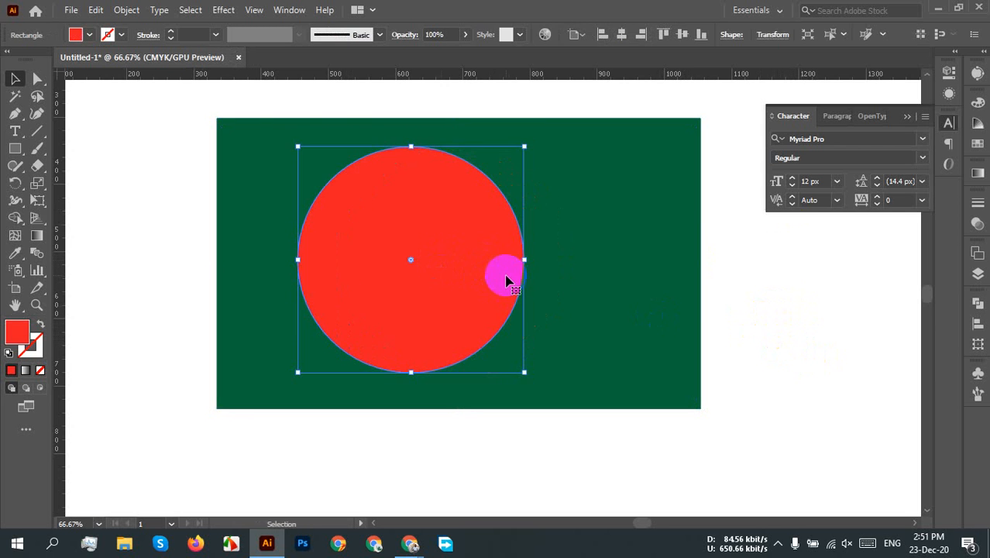
key(ctrl+y)
click(767, 322)
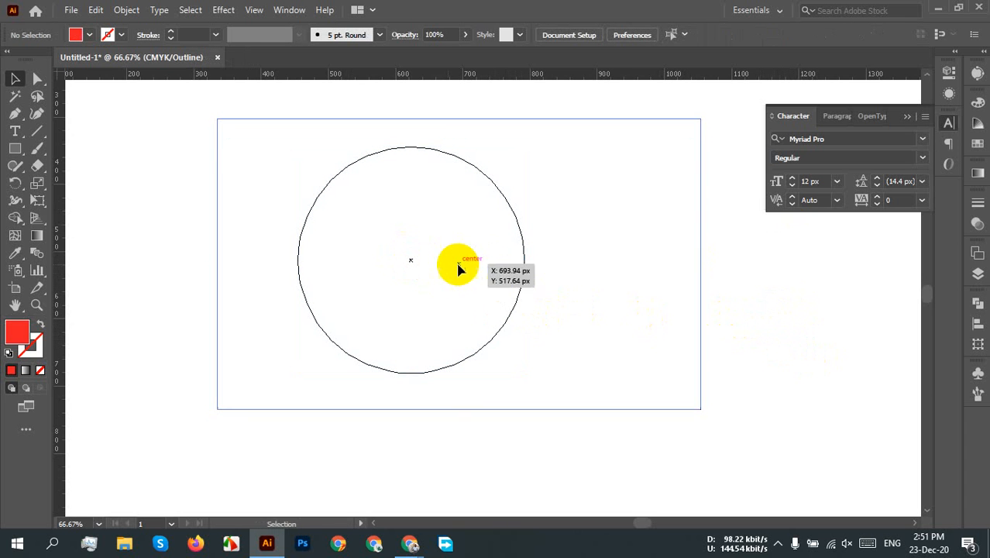
click(700, 266)
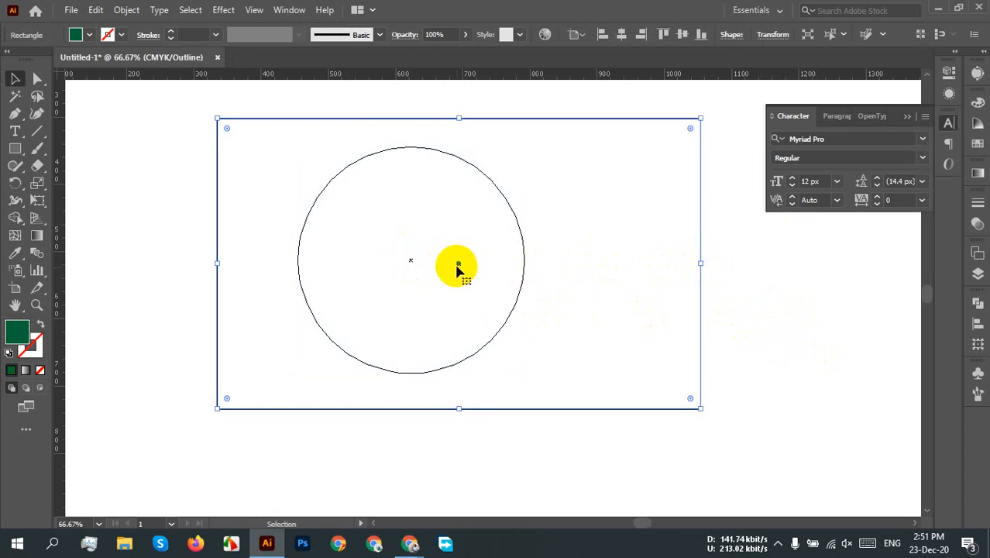
click(412, 261)
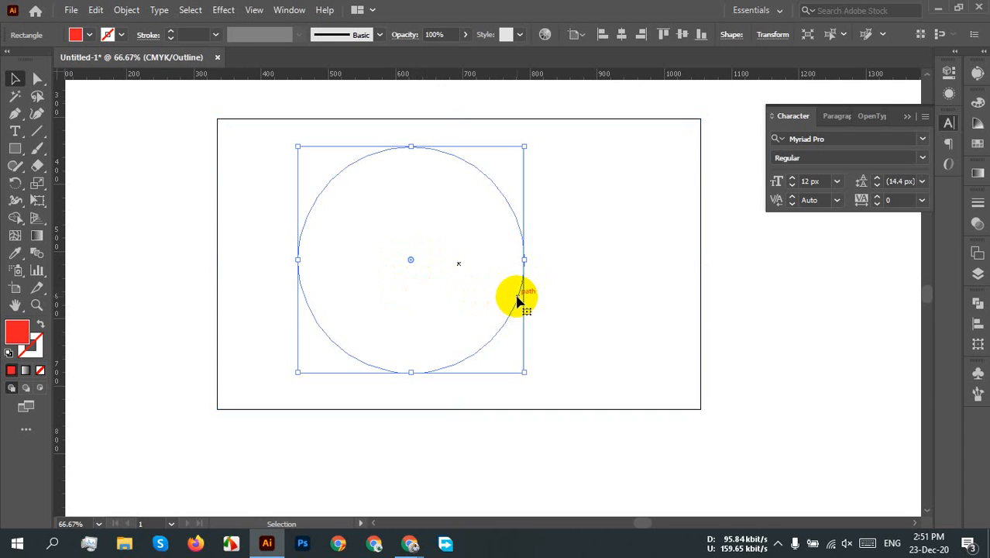
Move the circle back so its centre coincides with the rectangle's centre, and select both shapes
drag(519, 301, 553, 300)
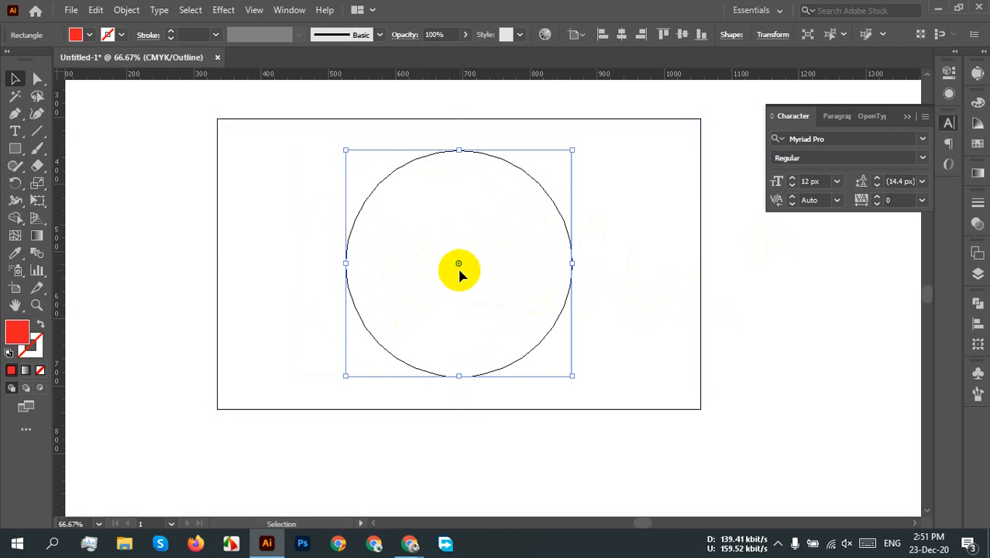
click(787, 349)
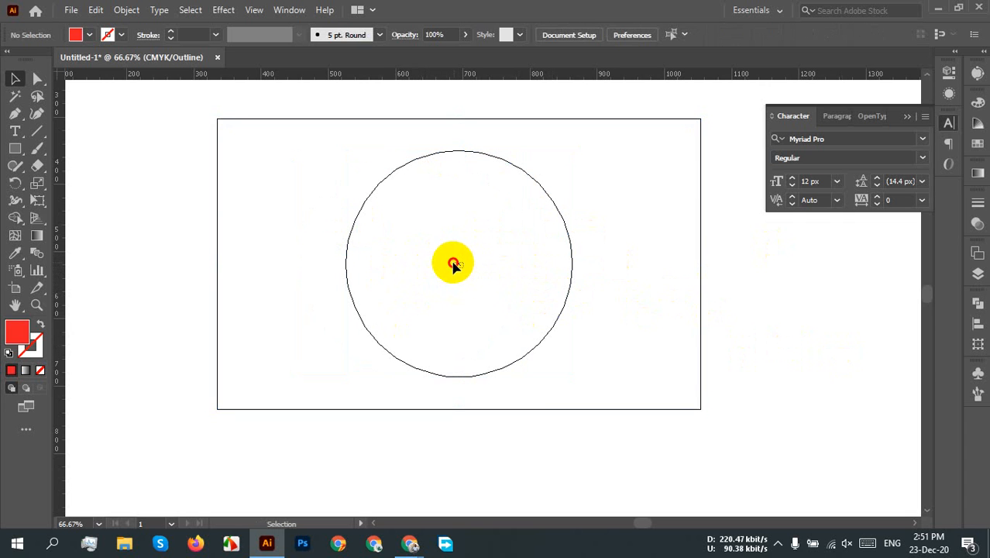
click(453, 264)
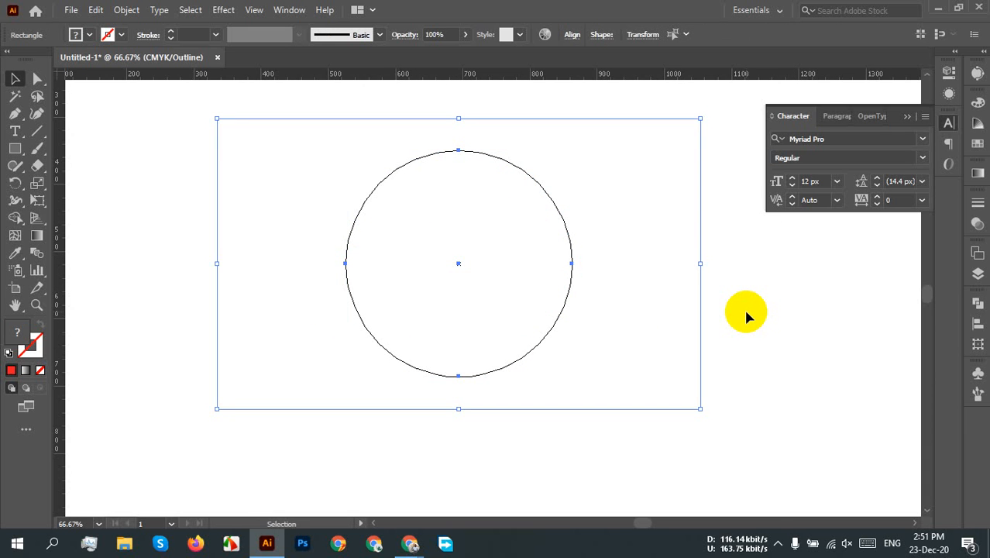
Return to the coloured preview, deselect the shapes and close the Character options
key(ctrl+y)
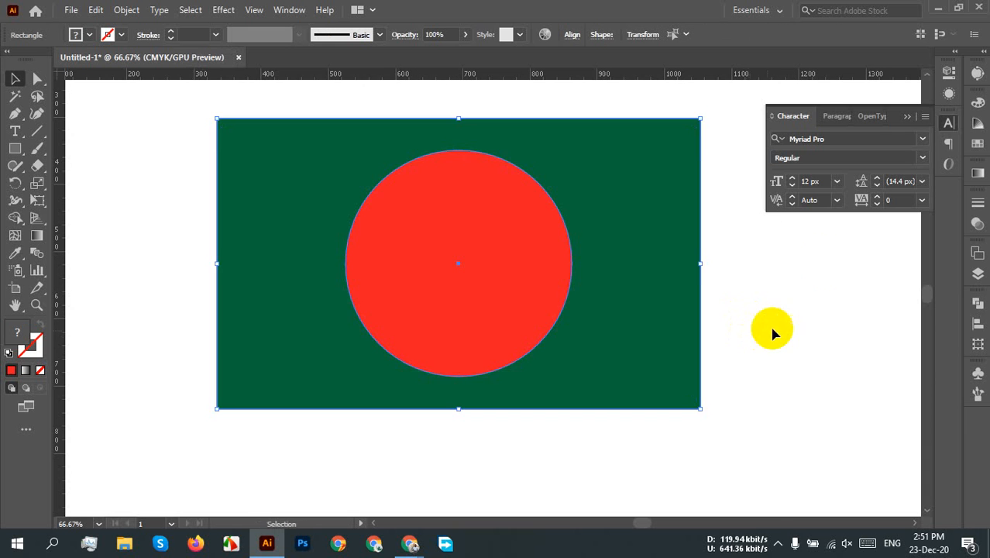
click(824, 261)
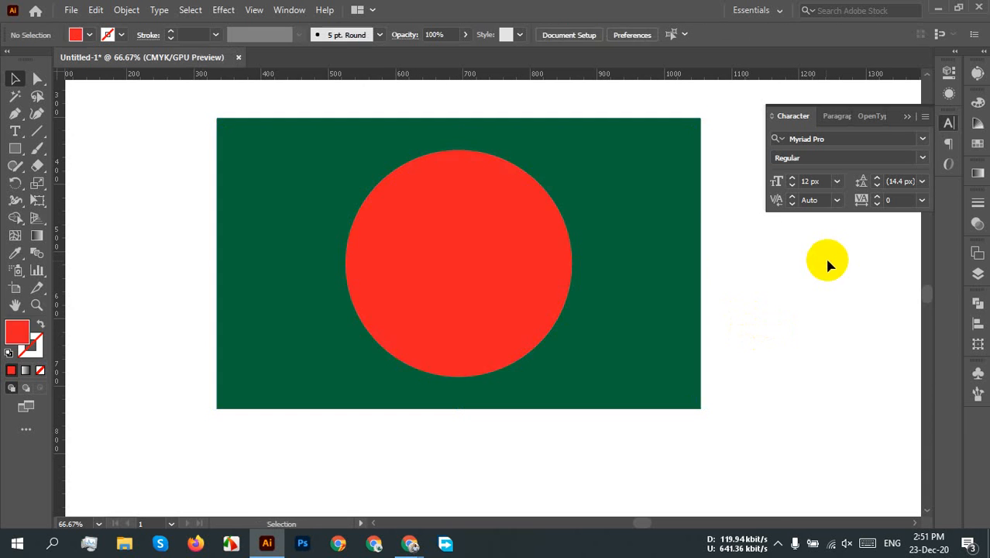
click(949, 126)
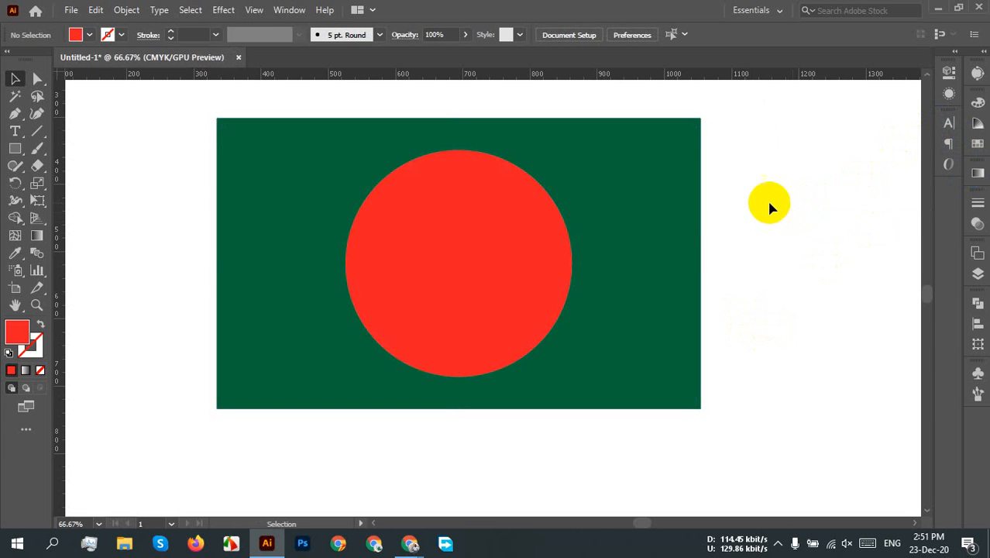
Move the red circle off the green rectangle so it straddles the upper edge of the artboard
scroll(767, 207, down, 3)
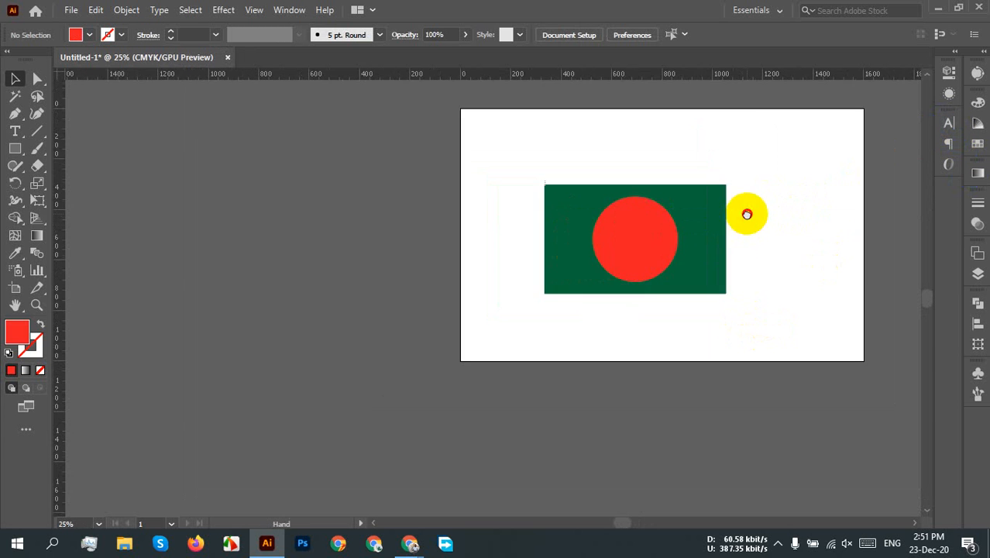
drag(747, 213, 592, 300)
drag(626, 424, 240, 240)
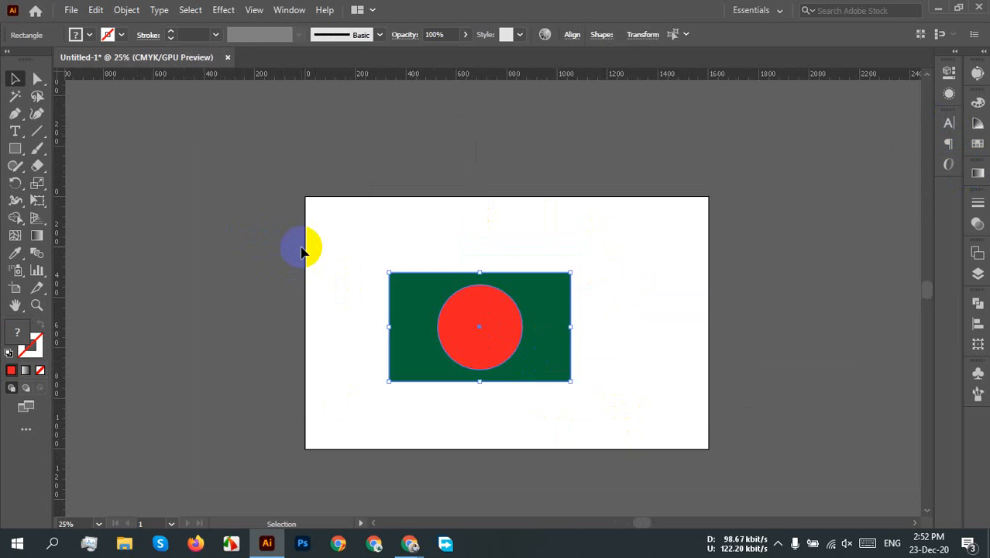
click(643, 329)
click(486, 333)
drag(486, 333, 527, 201)
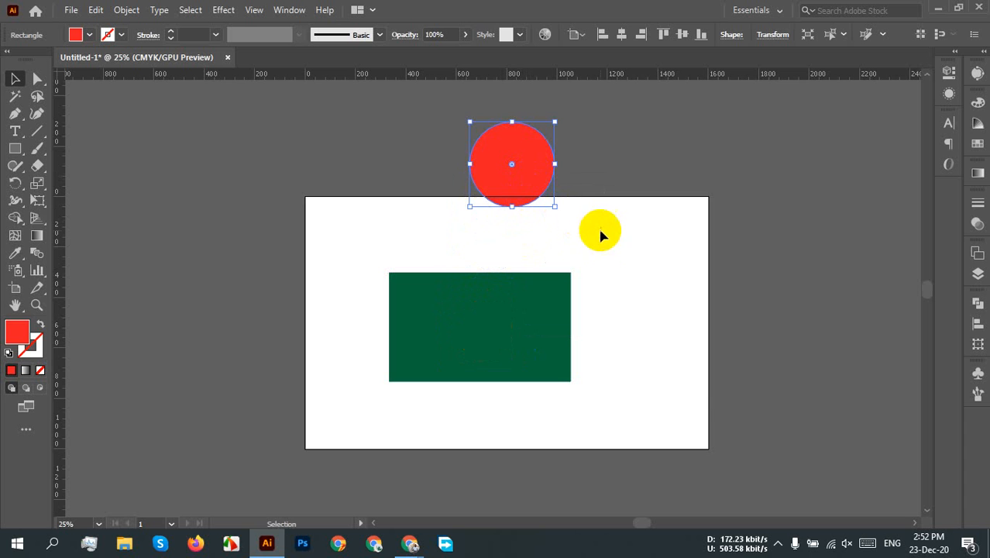
Scale the red circle proportionally from its centre to about twice its width, and deselect it
scroll(556, 126, up, 3)
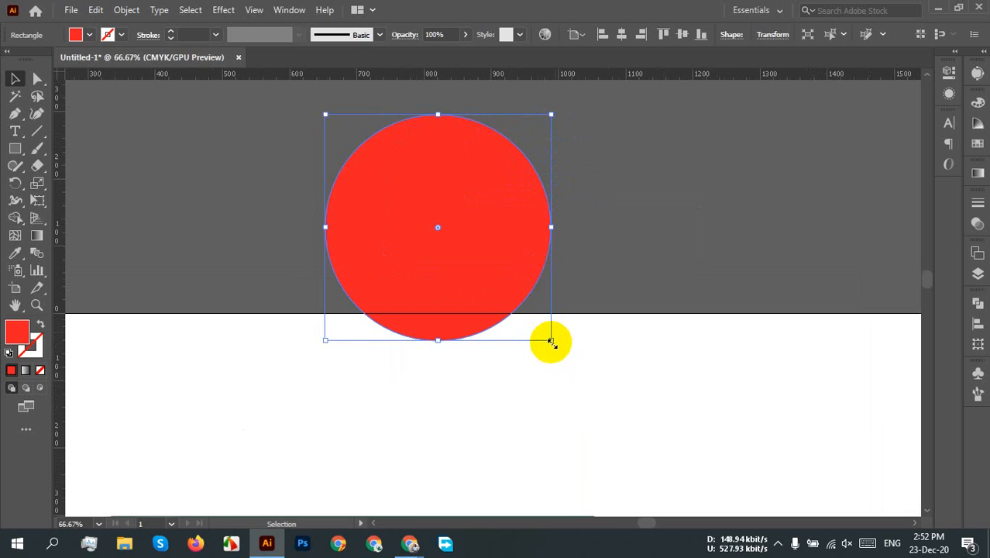
mouse_move(553, 338)
mouse_down()
mouse_move(510, 279)
mouse_move(495, 270)
mouse_move(533, 328)
mouse_move(439, 263)
mouse_move(552, 339)
mouse_up()
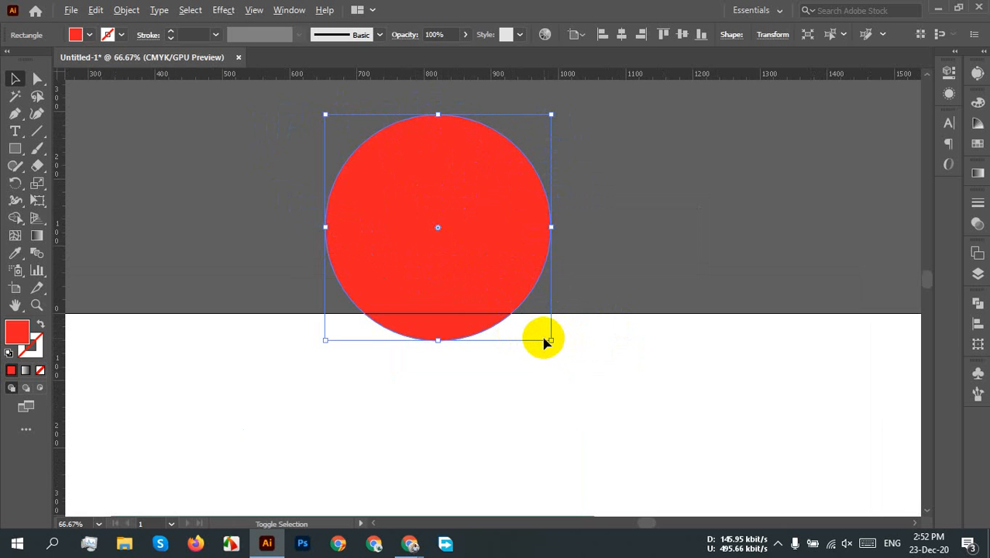
drag(549, 341, 657, 378)
scroll(698, 344, down, 2)
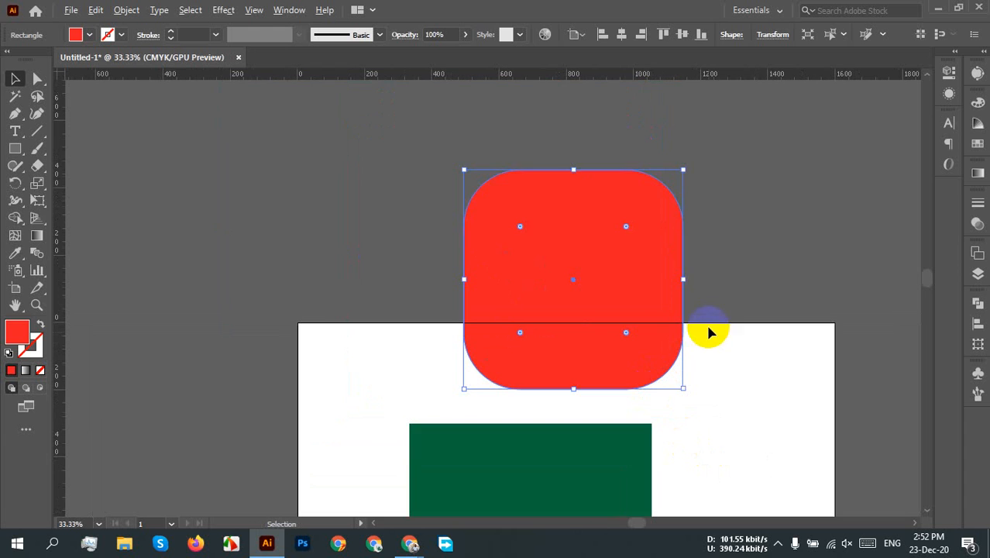
click(597, 184)
click(755, 206)
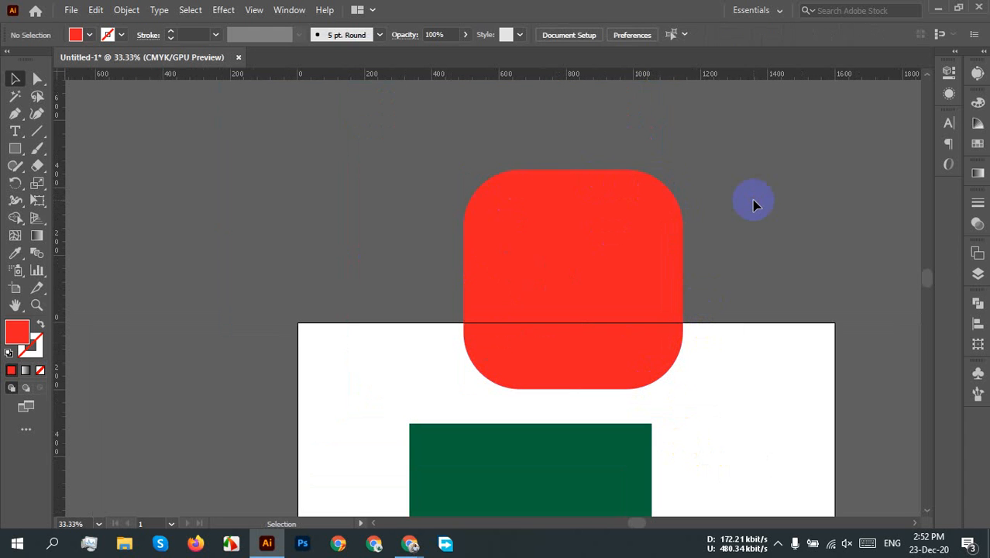
Round all corners of the enlarged red square to the maximum radius so it forms a circle, and deselect it
drag(708, 266, 710, 267)
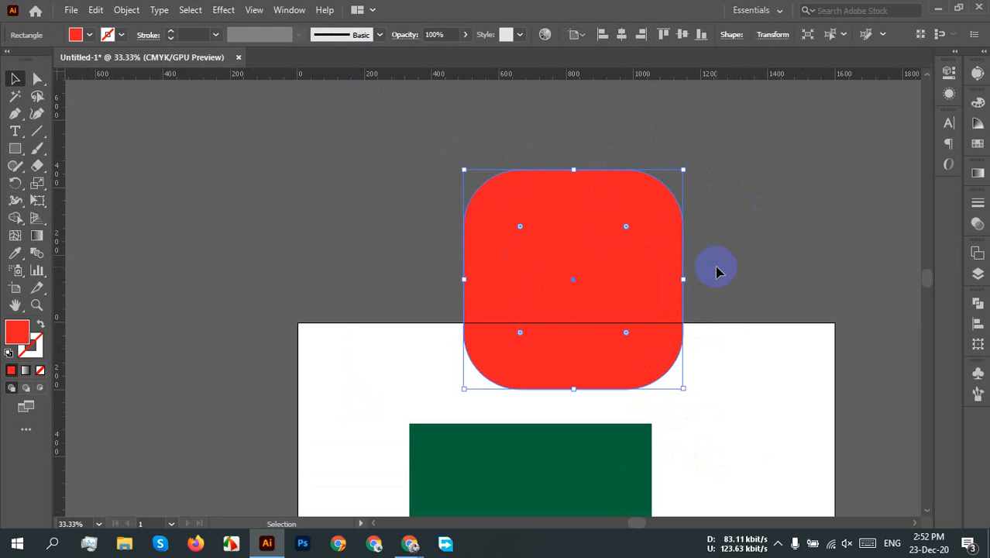
drag(626, 226, 511, 354)
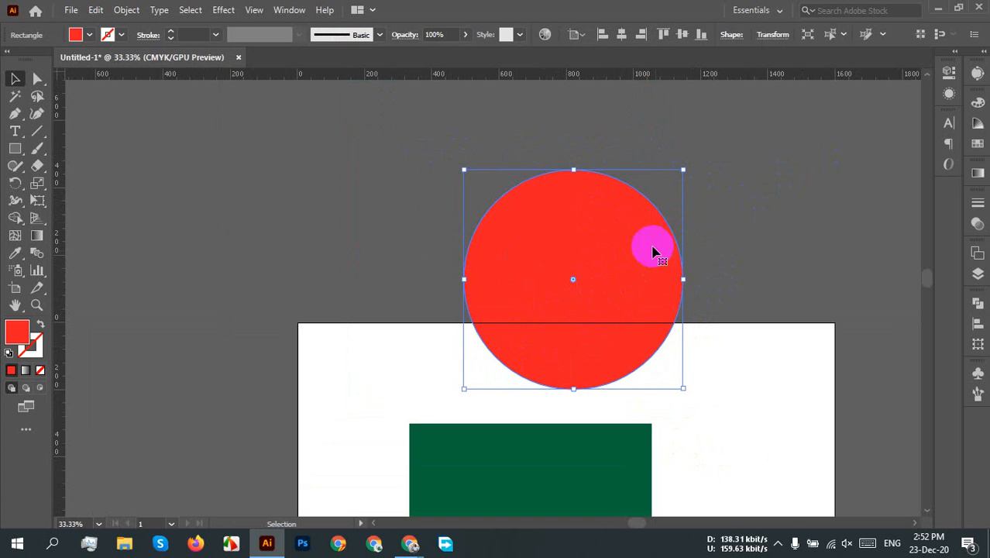
drag(573, 279, 519, 334)
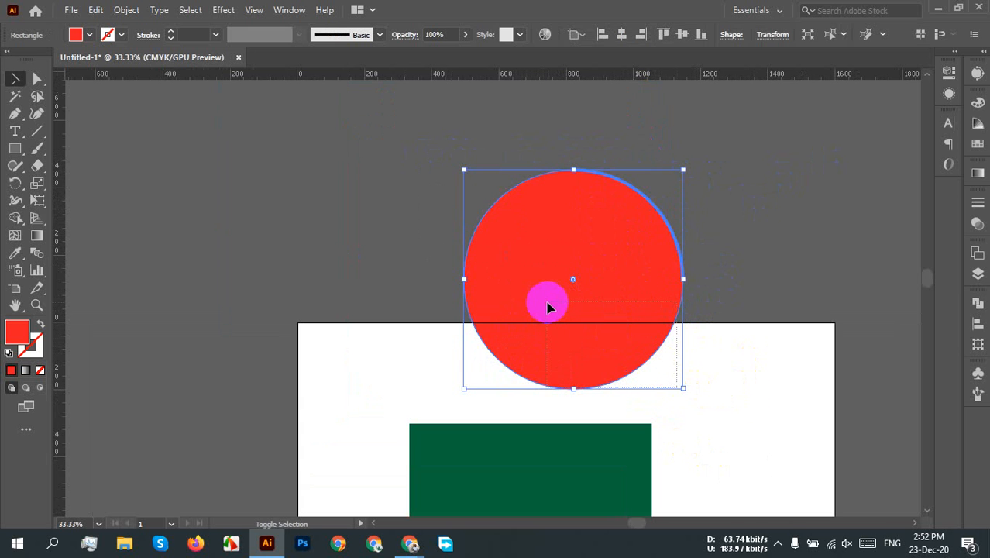
key(ctrl+shift+a)
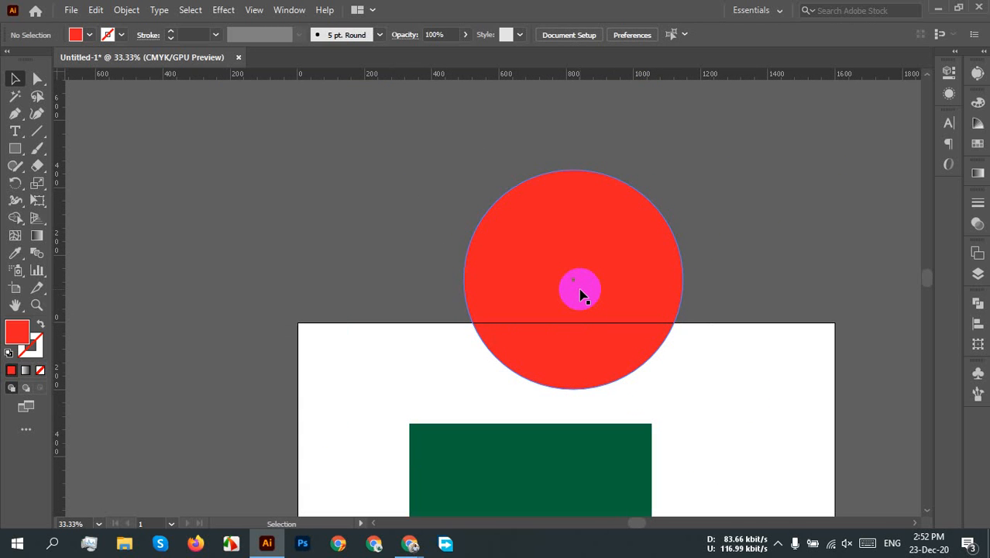
Select the red circle and reduce its corner radius to turn it into a square with slightly rounded corners
click(633, 268)
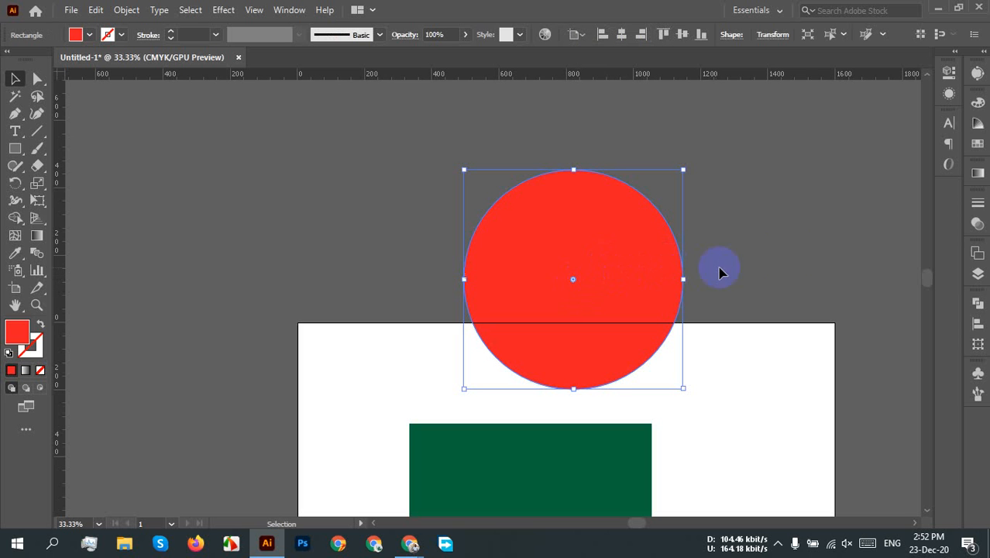
drag(575, 280, 743, 349)
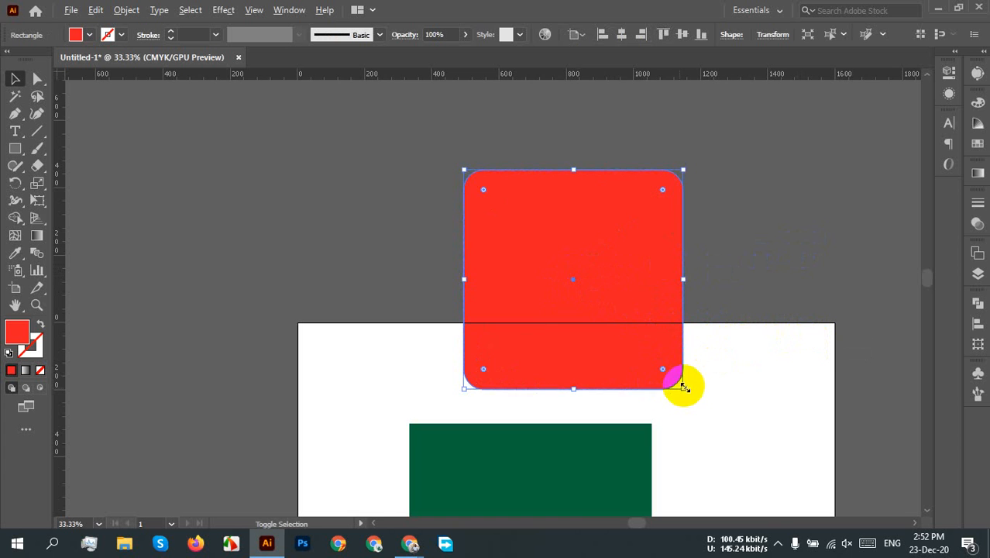
Scale the rounded red square down proportionally from its centre to about a fifth of its width, maximize its corner radius, and deselect it
drag(684, 387, 590, 290)
scroll(563, 262, up, 4)
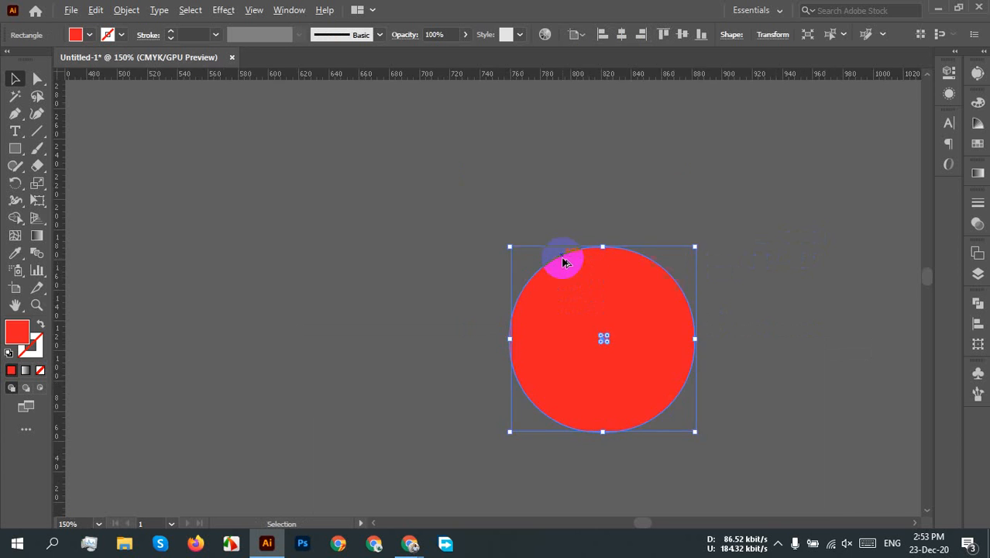
scroll(563, 261, up, 3)
scroll(619, 206, down, 2)
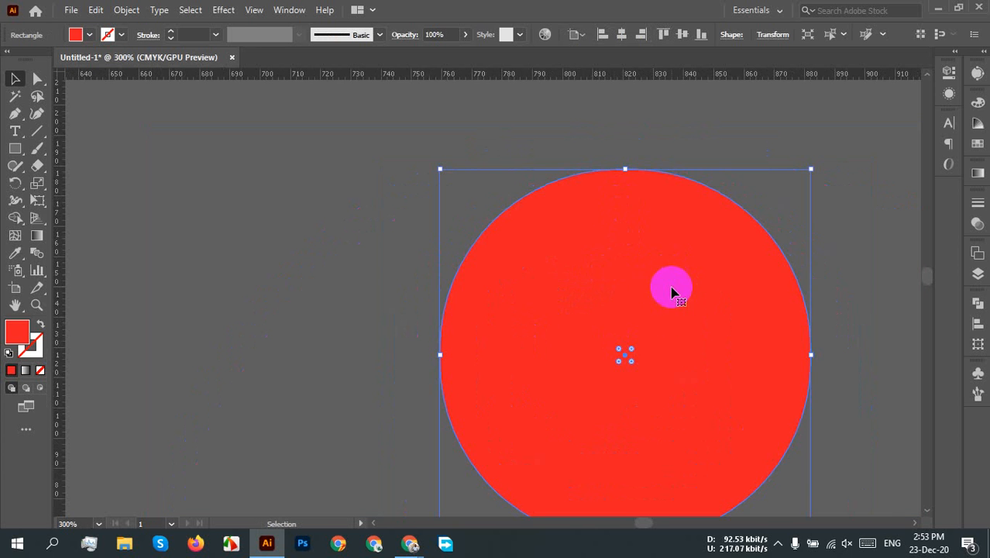
drag(631, 361, 612, 333)
click(378, 255)
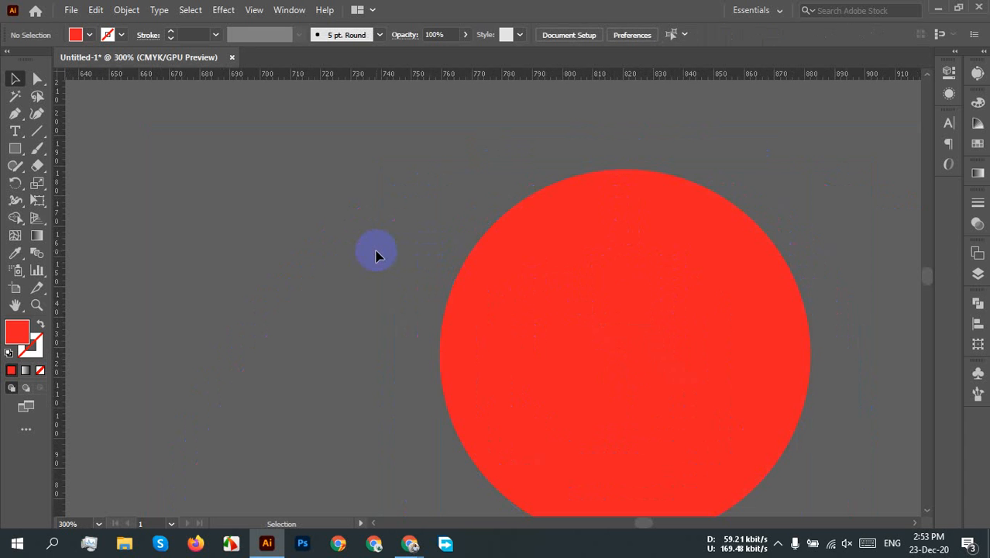
Select the small red circle above the artboard and delete it
scroll(375, 256, down, 2)
scroll(379, 255, down, 5)
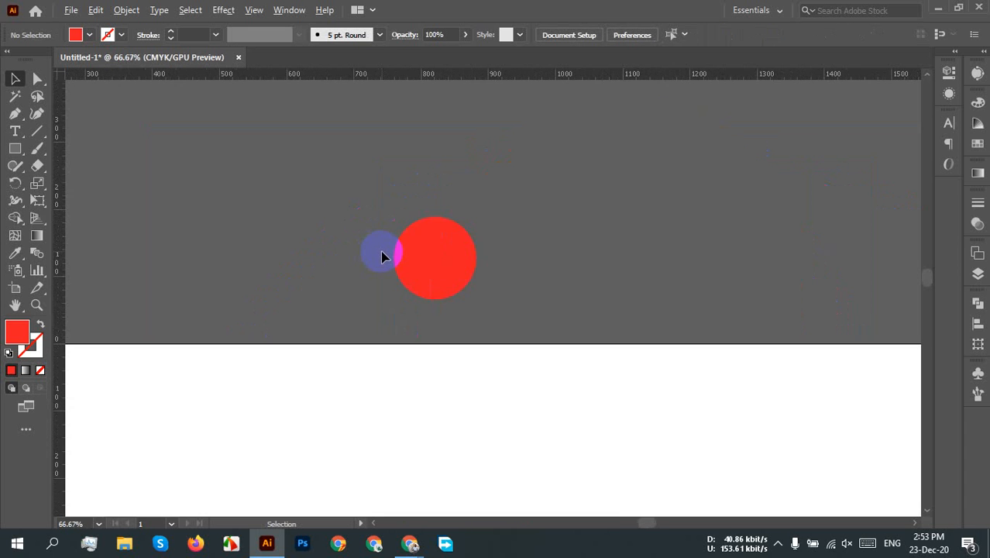
drag(453, 279, 279, 183)
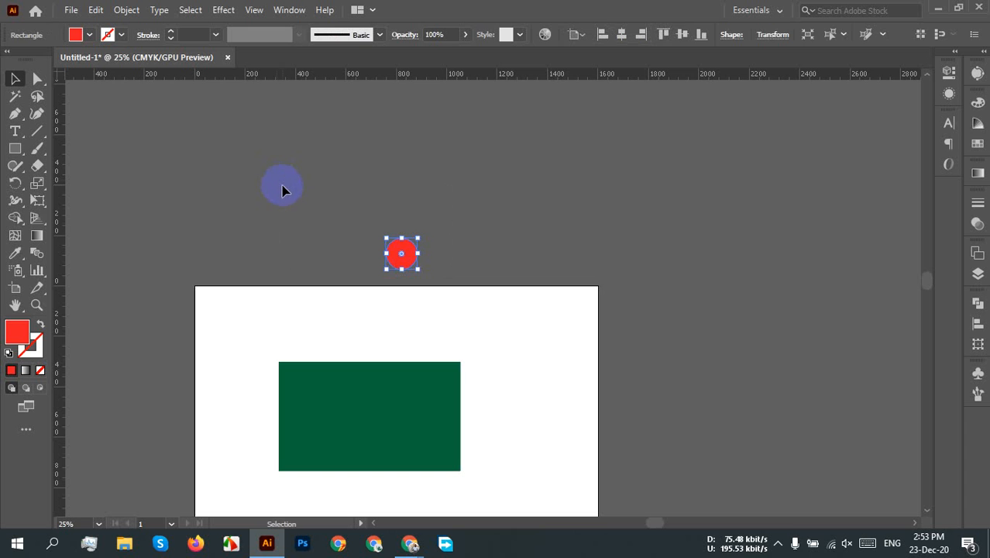
key(Delete)
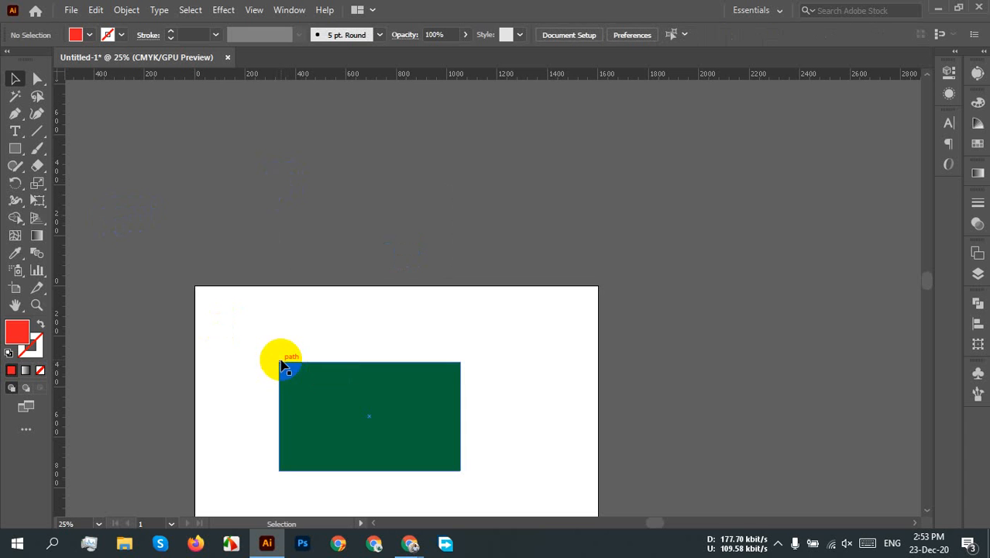
Draw a red circle outward from the middle of the green rectangle with the Ellipse tool, about half the rectangle's width
key(l)
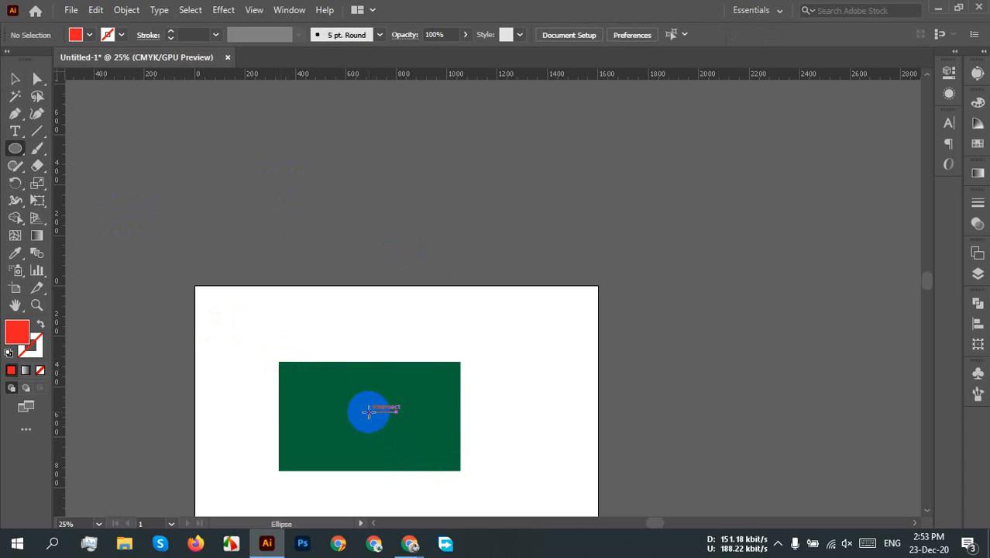
drag(369, 411, 417, 432)
key(v)
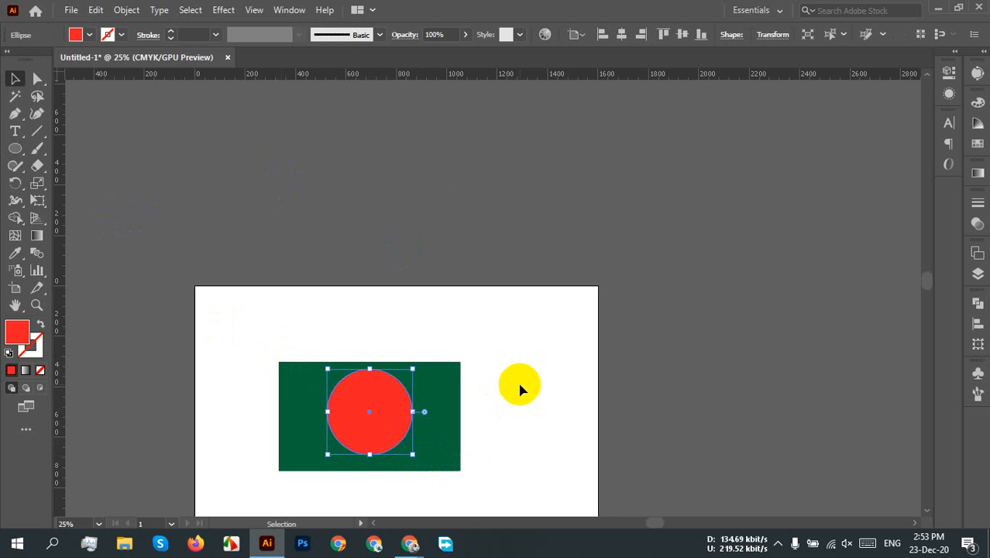
Centre the red circle and green rectangle on each other horizontally and vertically using Align to Selection, and deselect them
drag(526, 349, 298, 484)
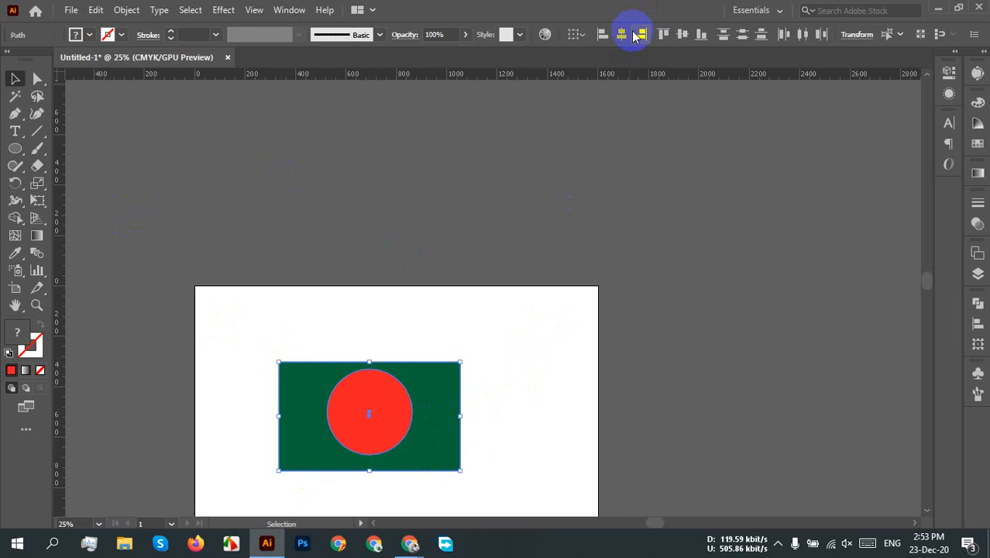
click(576, 34)
click(619, 55)
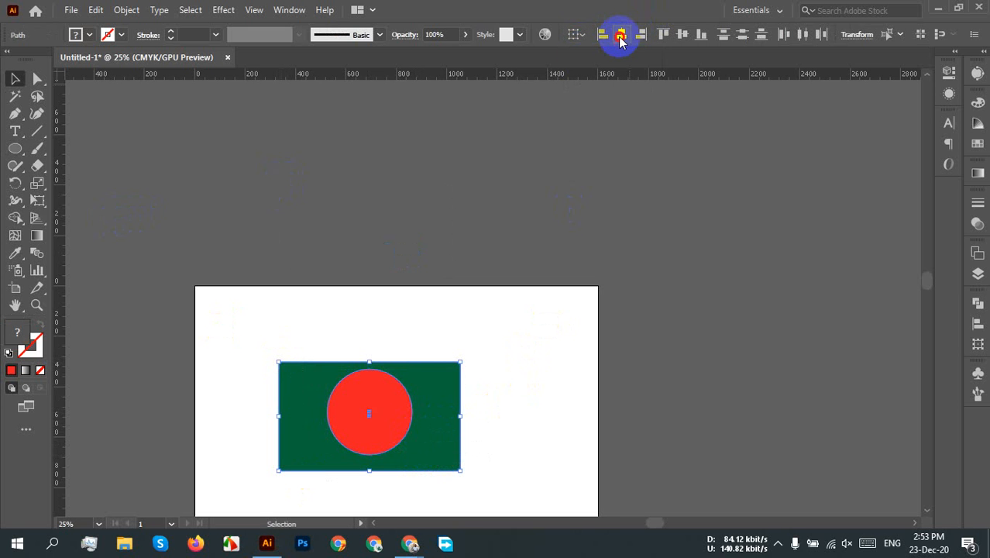
click(680, 34)
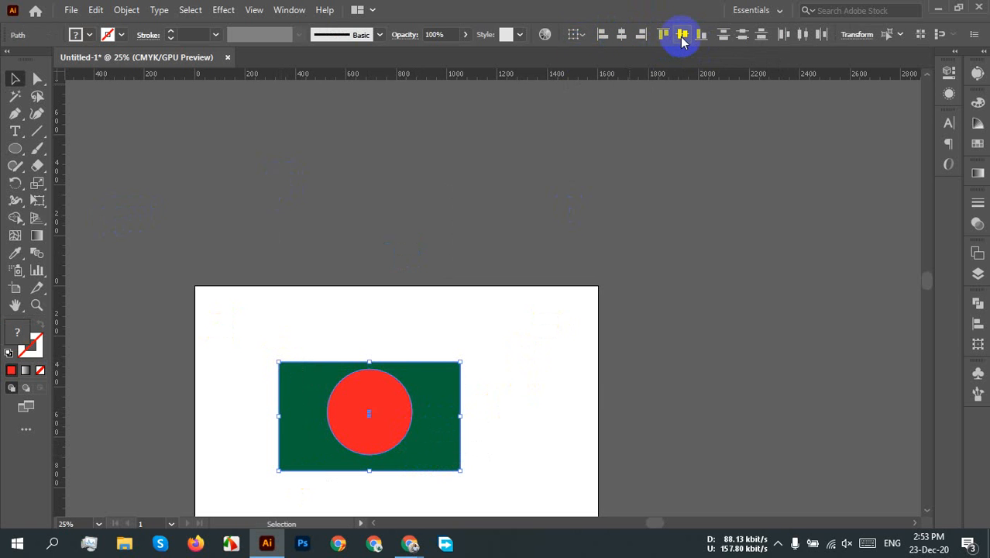
click(534, 438)
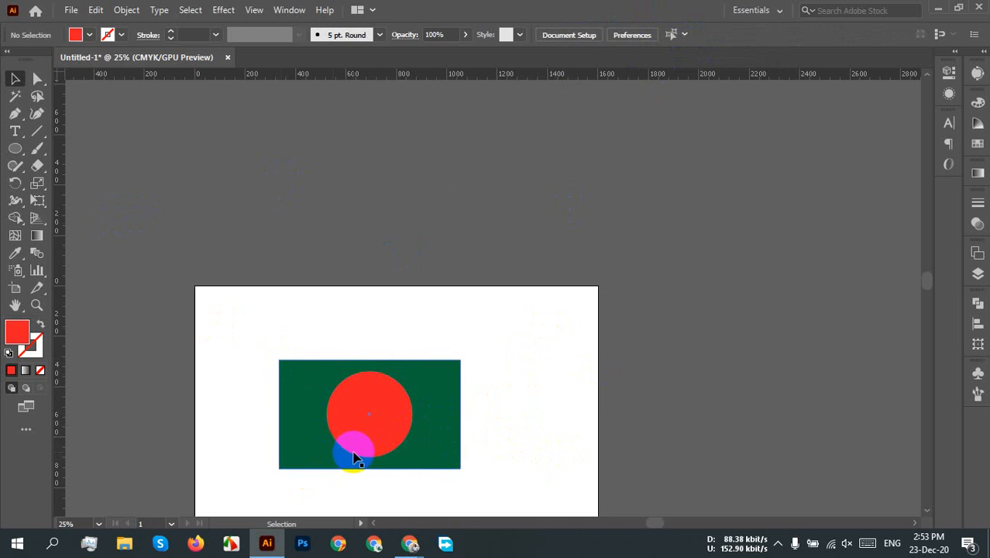
Select the green rectangle and the red circle together and group them
scroll(534, 430, down, 2)
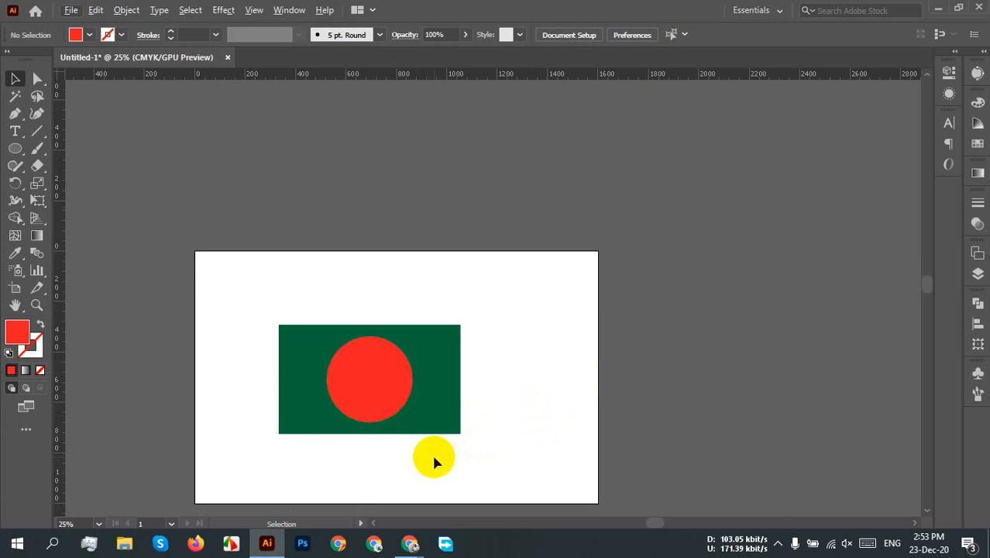
scroll(393, 456, up, 2)
scroll(466, 430, down, 2)
drag(540, 436, 259, 268)
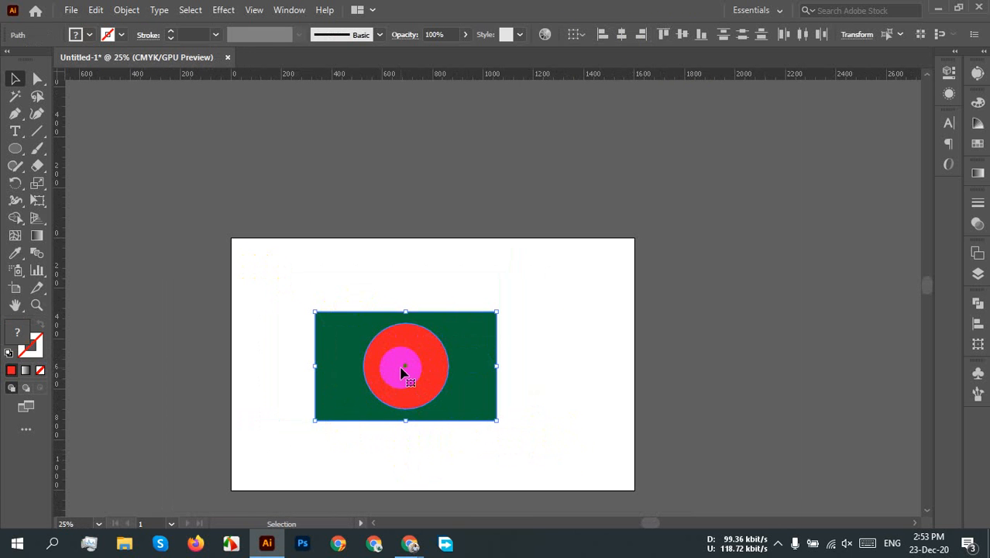
right_click(402, 373)
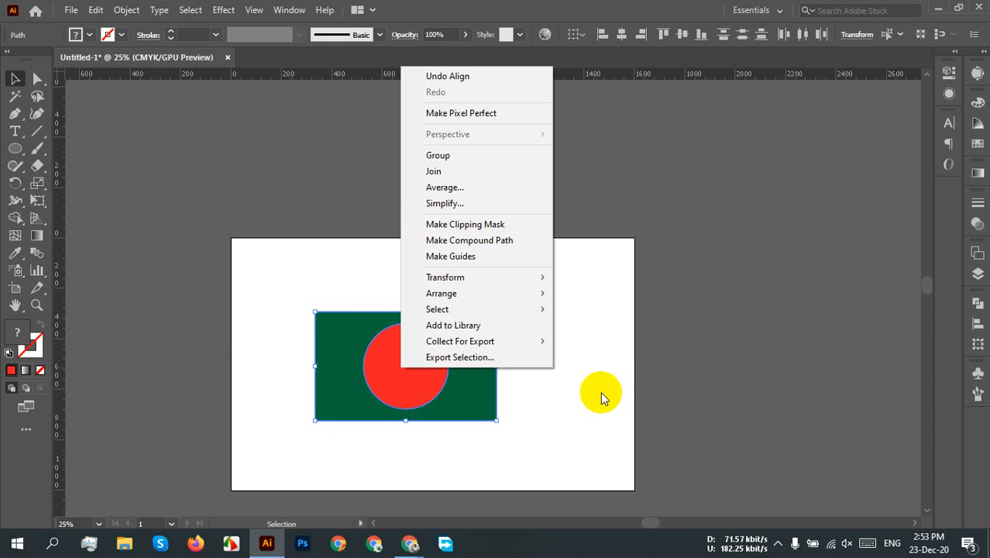
click(457, 155)
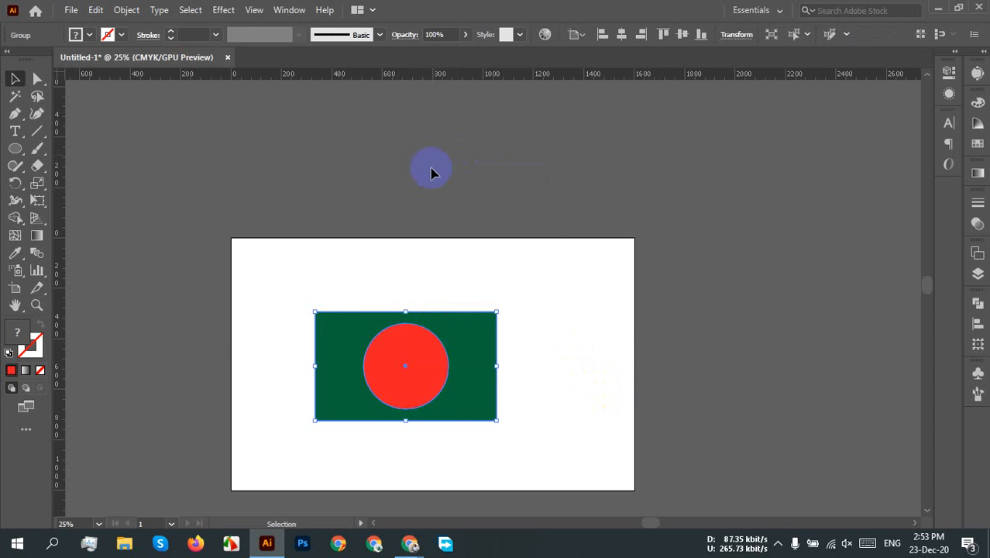
Move the grouped flag up so that it straddles the upper edge of the artboard
drag(473, 353, 506, 334)
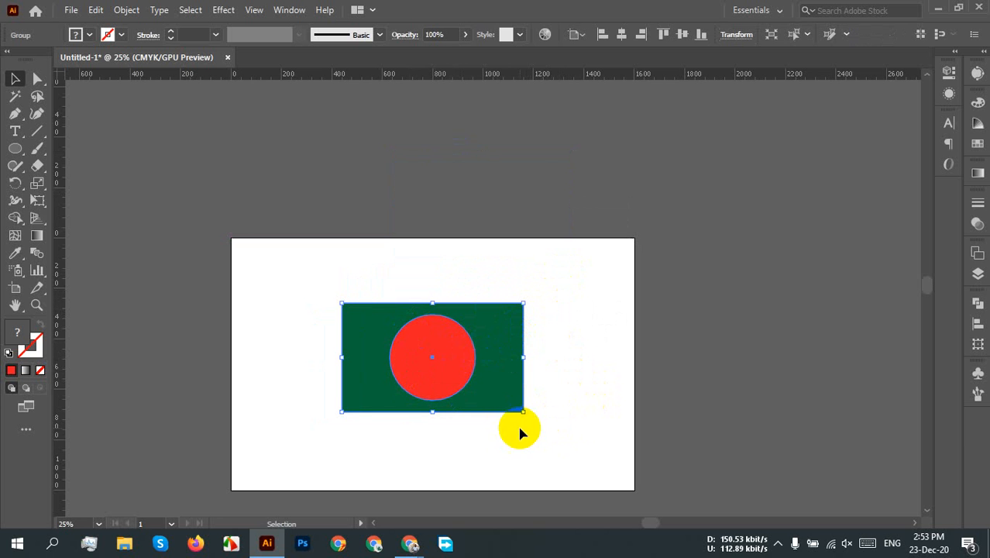
drag(442, 404, 486, 323)
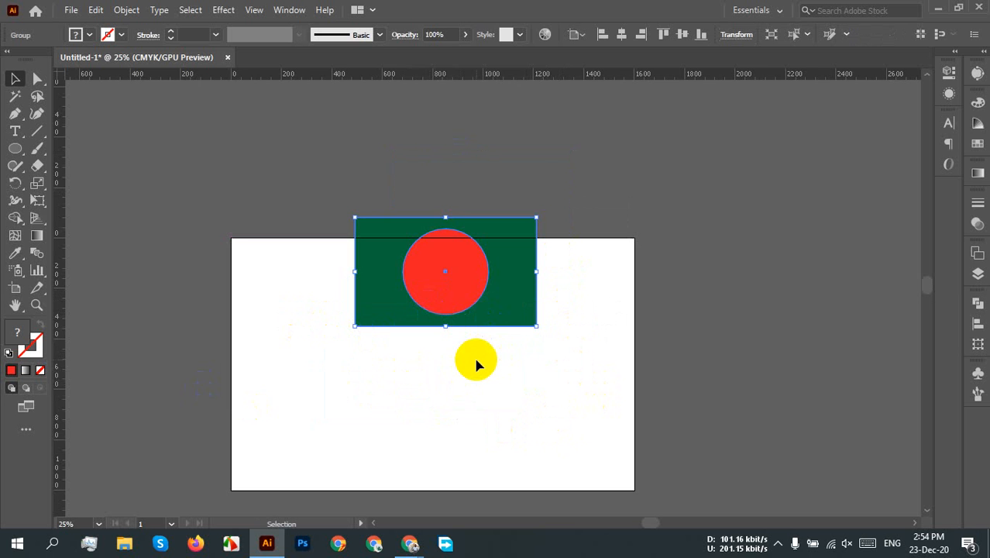
Centre the grouped flag horizontally and vertically on the artboard using Align to Artboard
key(ctrl+0)
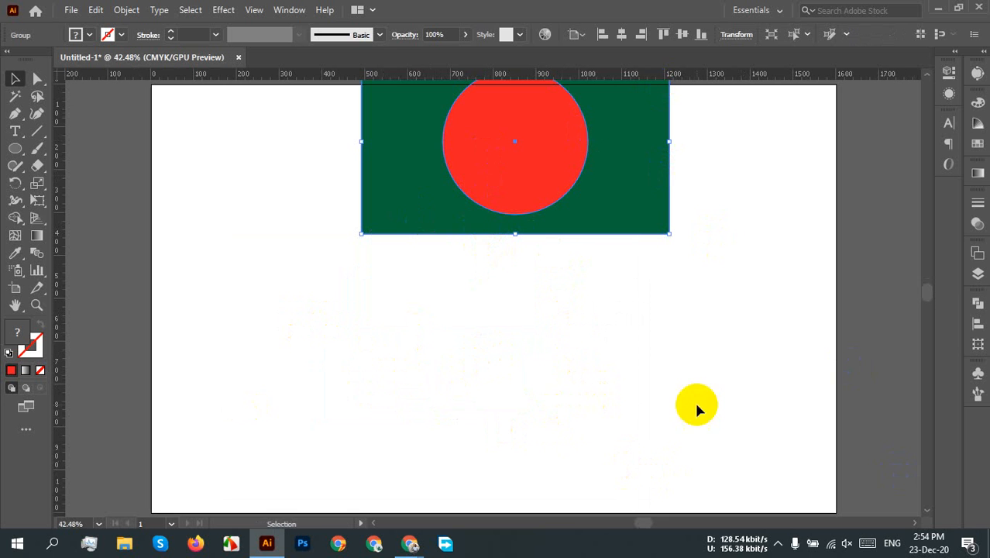
click(517, 224)
click(571, 35)
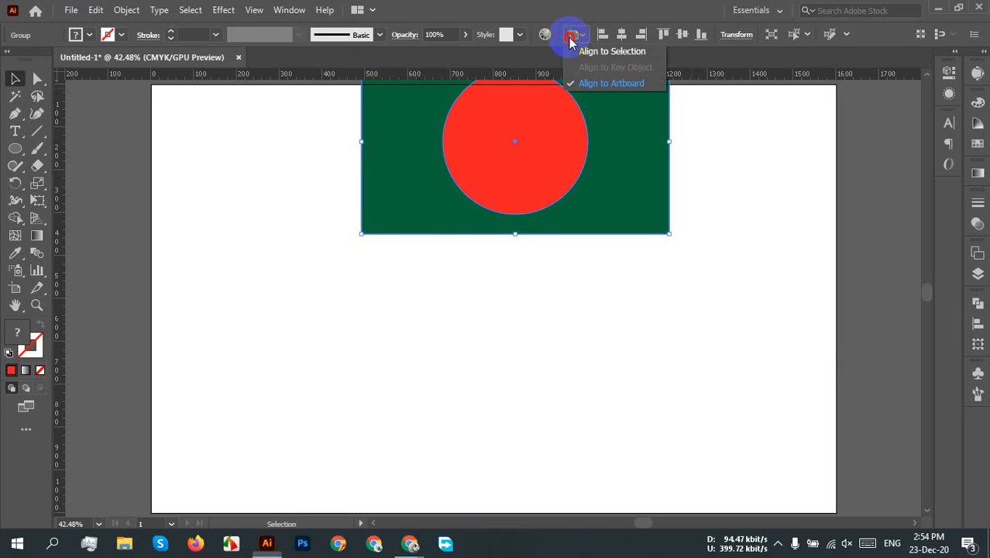
click(616, 83)
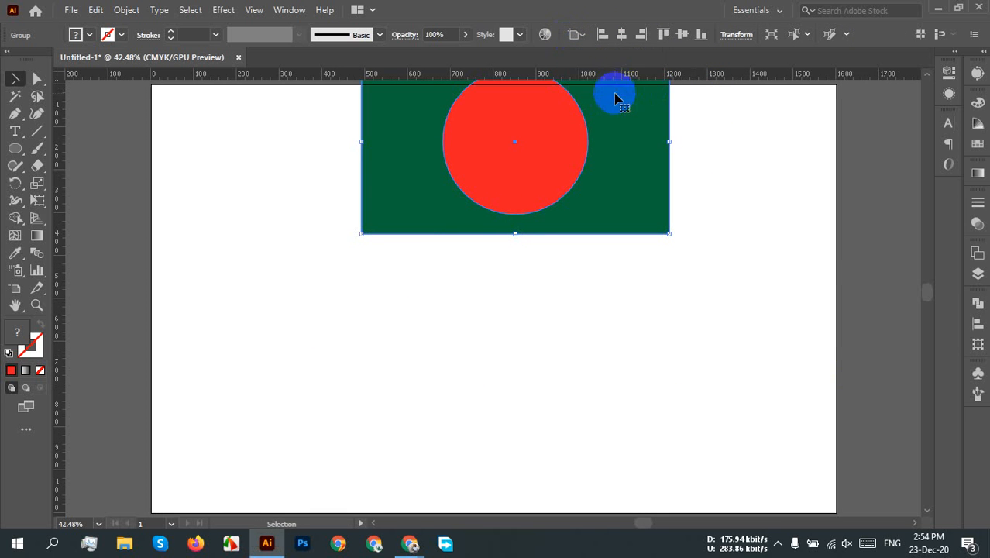
click(550, 179)
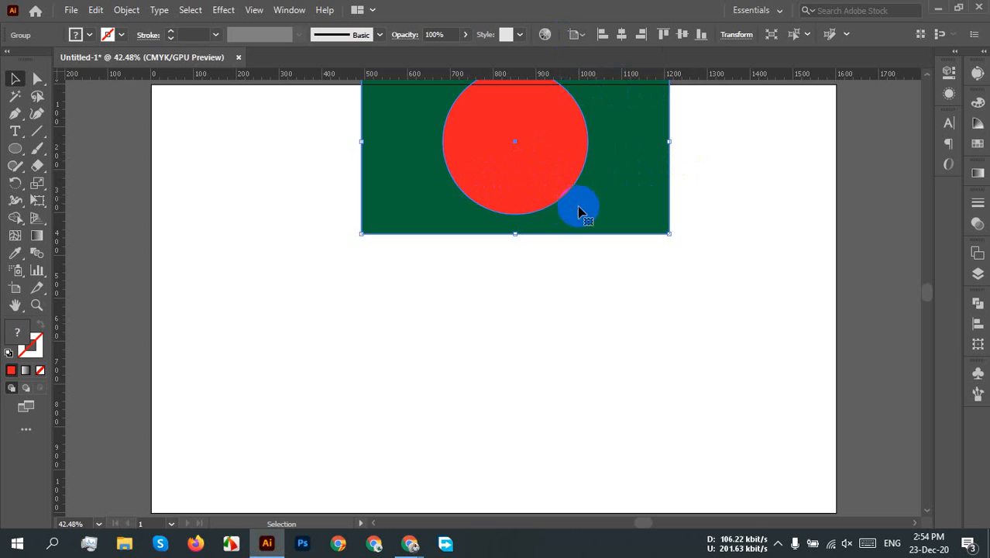
click(585, 34)
click(612, 83)
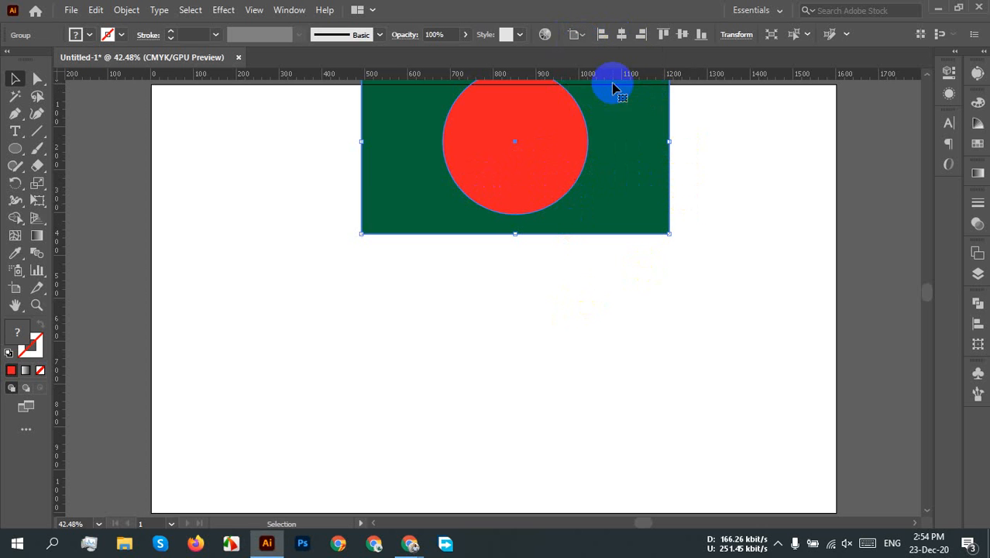
click(623, 36)
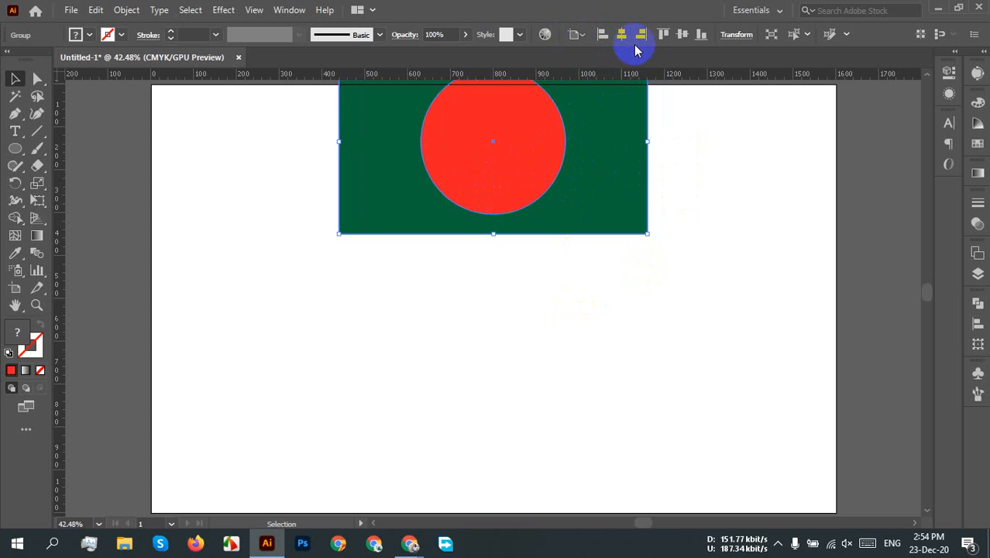
click(682, 34)
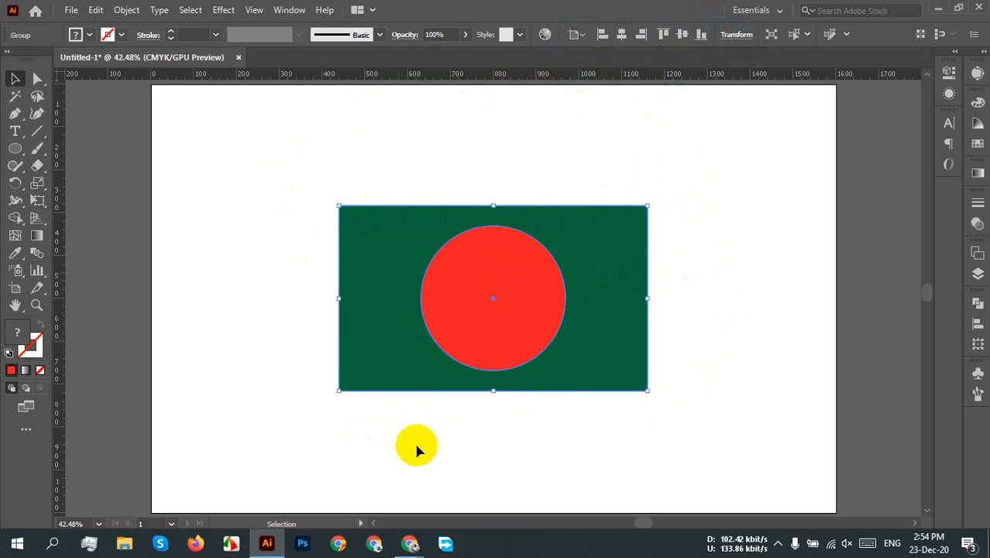
click(624, 307)
click(547, 364)
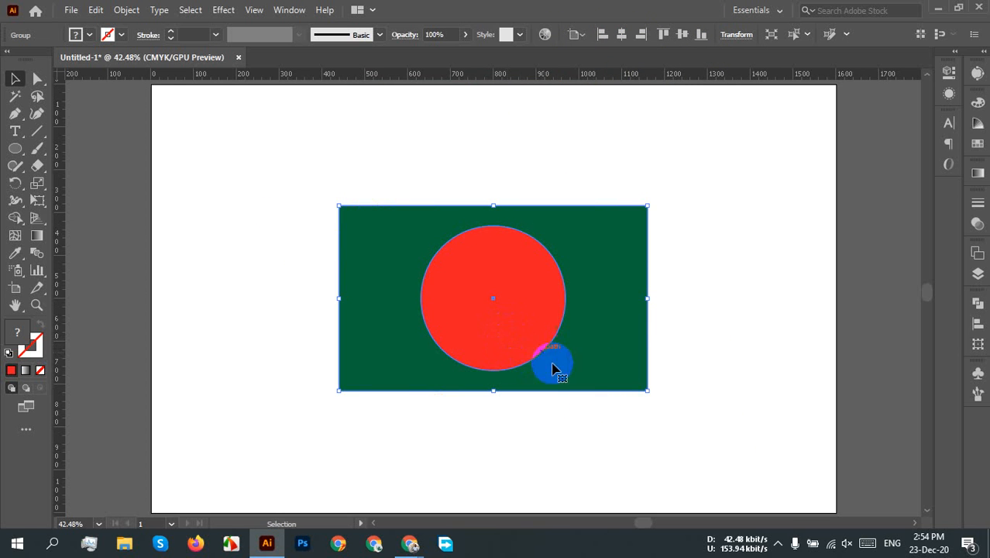
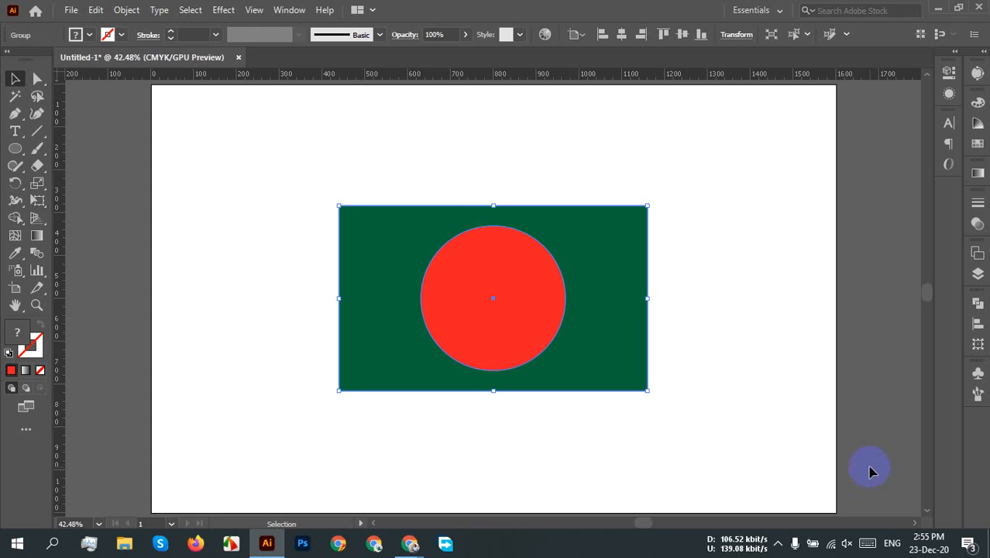
click(688, 308)
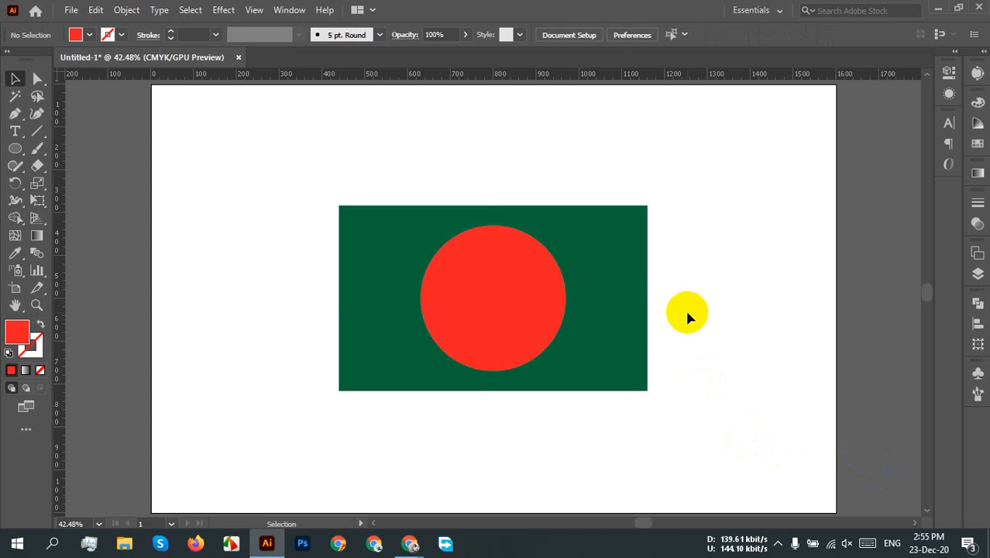
click(493, 323)
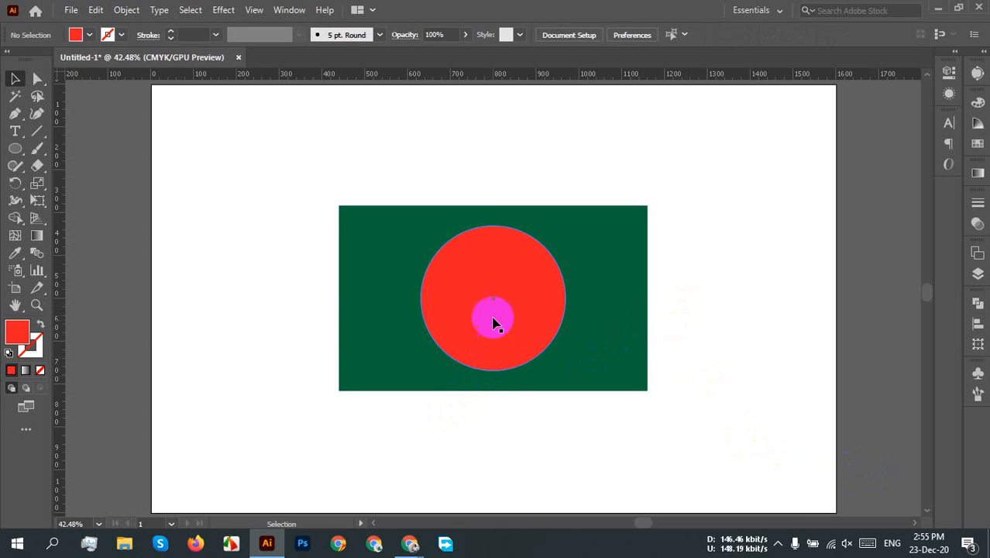
click(741, 164)
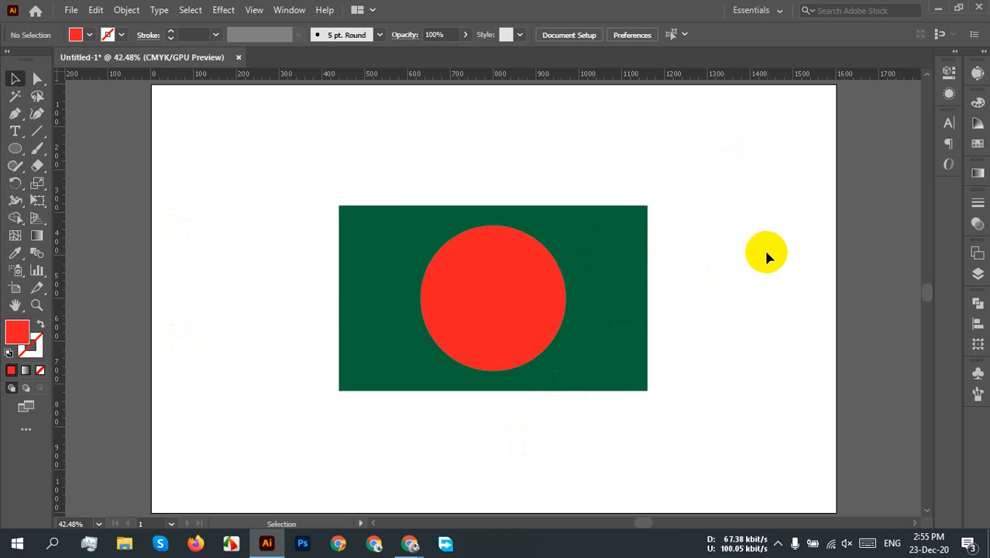
Ungroup the flag into its separate circle and rectangle, and deselect them
click(585, 256)
right_click(585, 258)
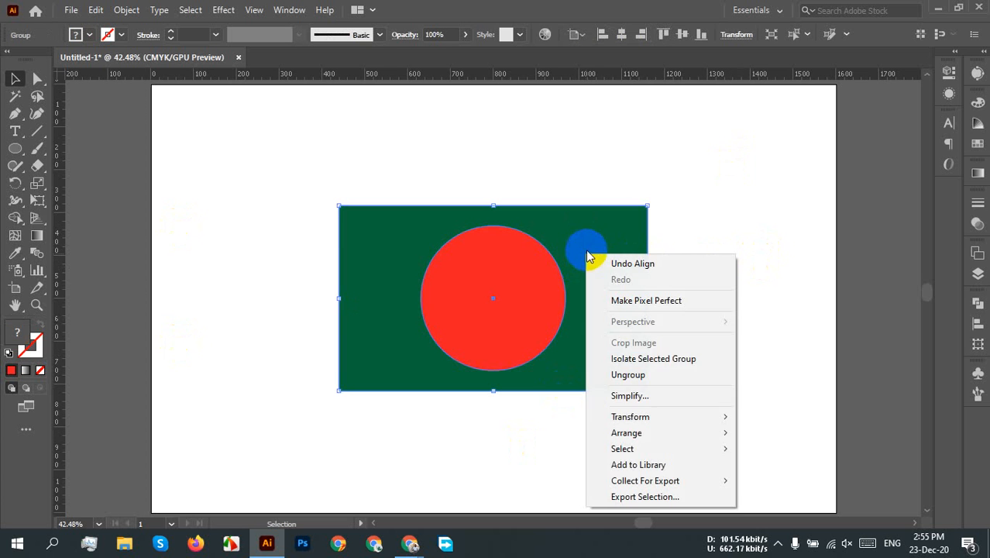
click(652, 375)
click(705, 290)
Select the red circle and the green rectangle individually, finishing with only the red circle selected
click(522, 283)
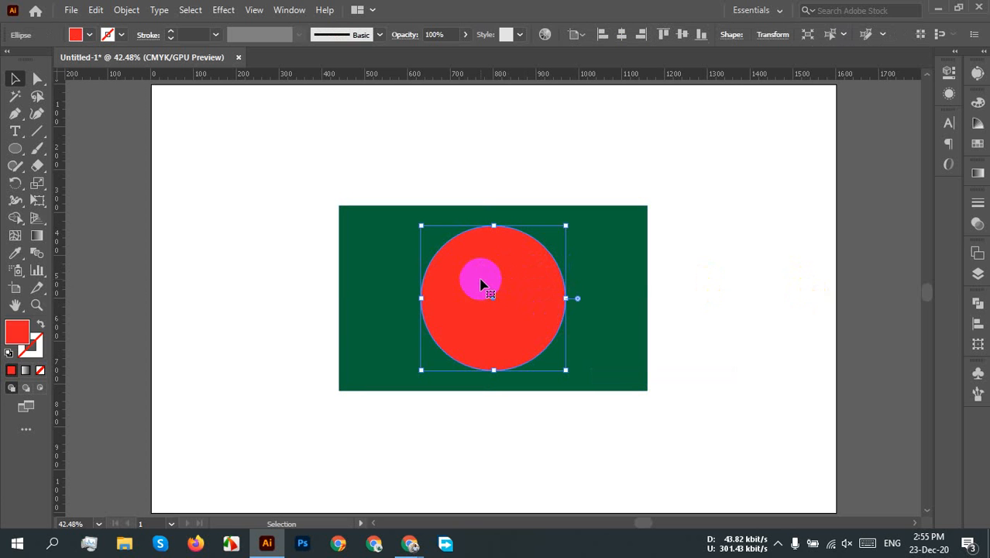
click(633, 262)
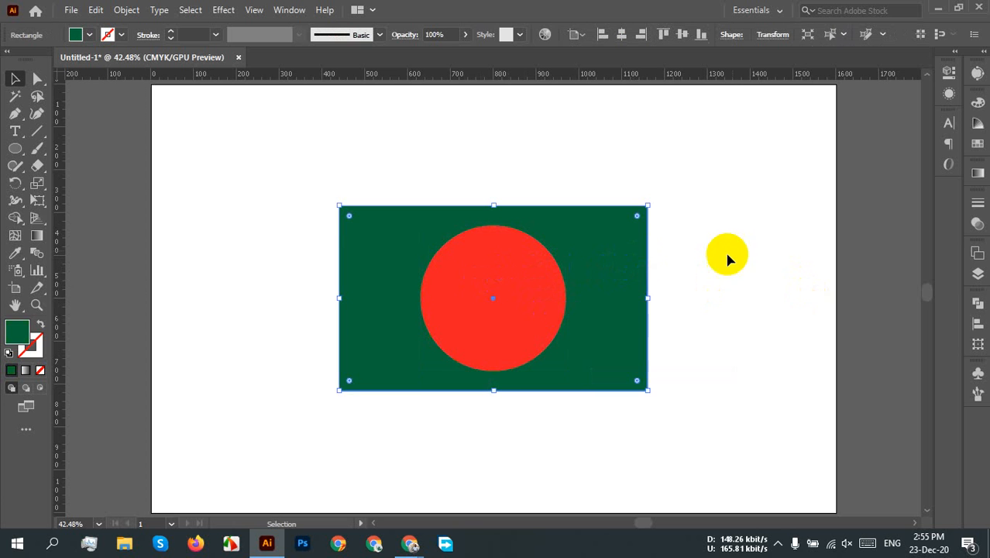
click(751, 193)
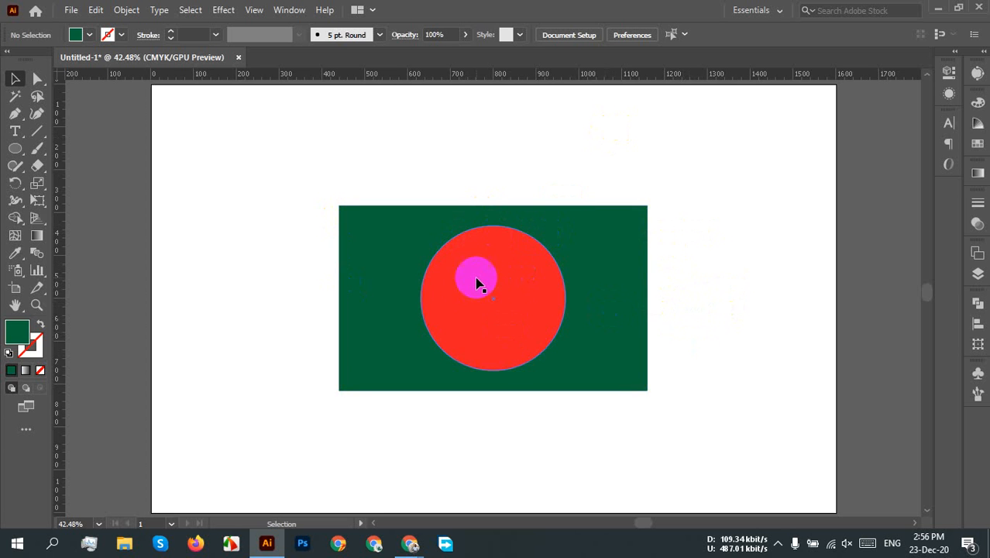
click(530, 316)
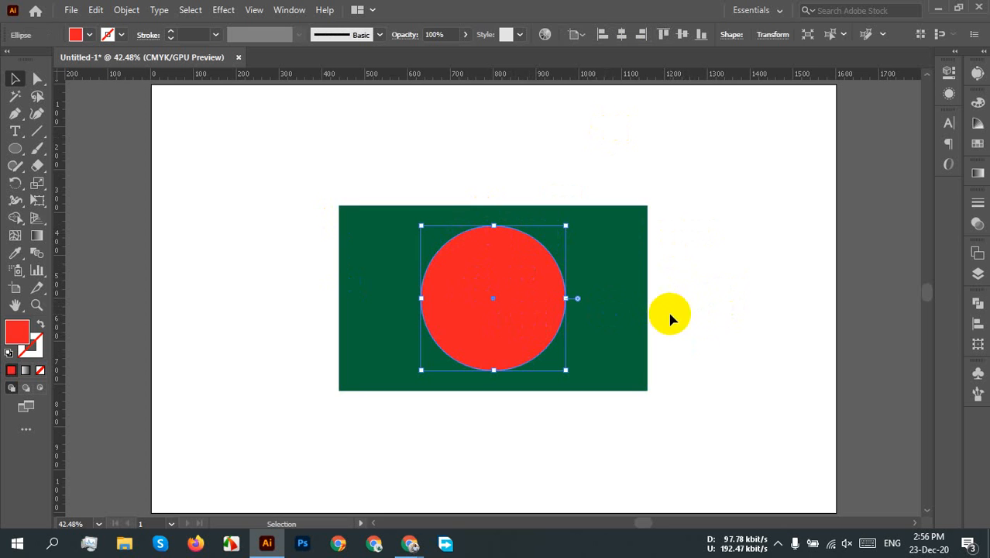
Move the red circle off the green rectangle to the artboard's upper-left corner, overlapping the artboard's left edge, with the Direct Selection tool
click(628, 305)
click(722, 280)
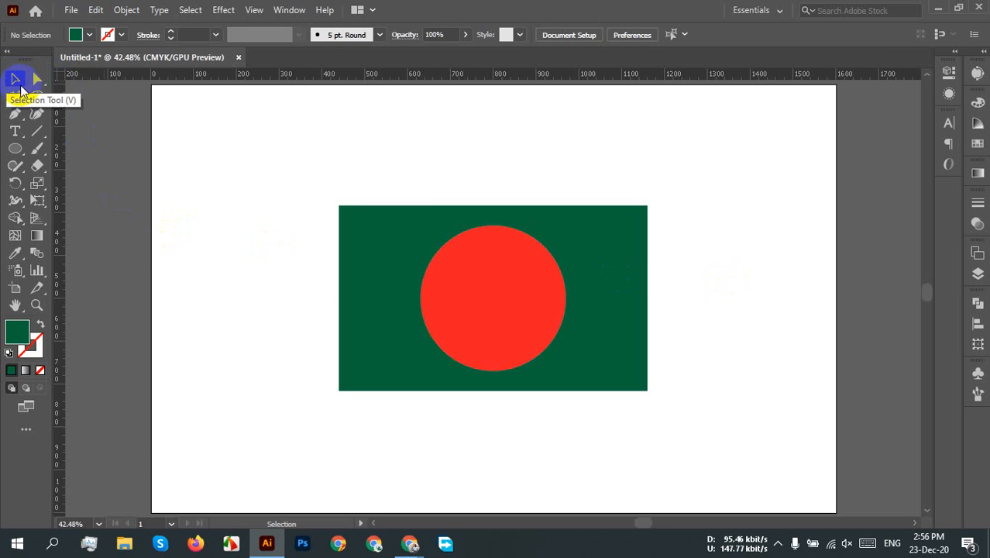
click(641, 344)
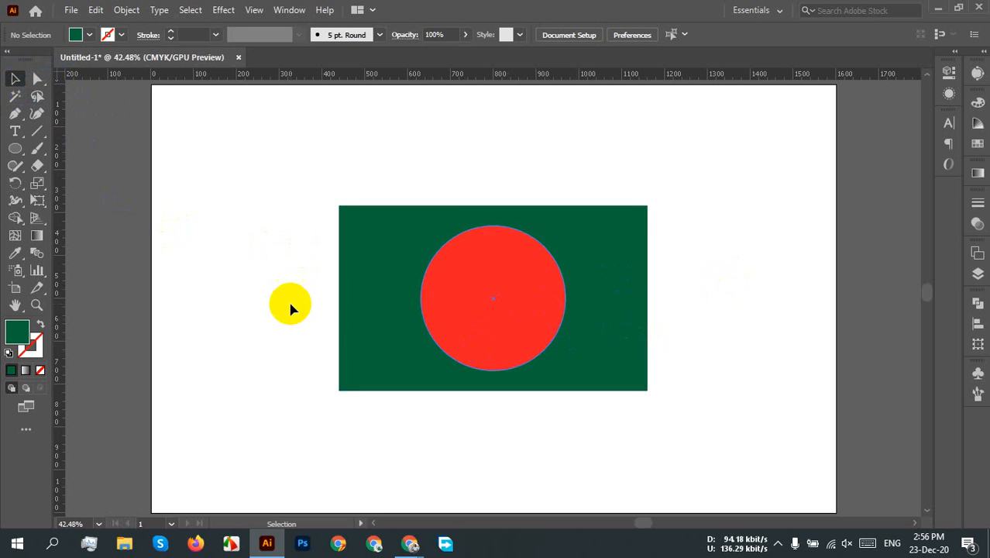
click(37, 78)
click(621, 233)
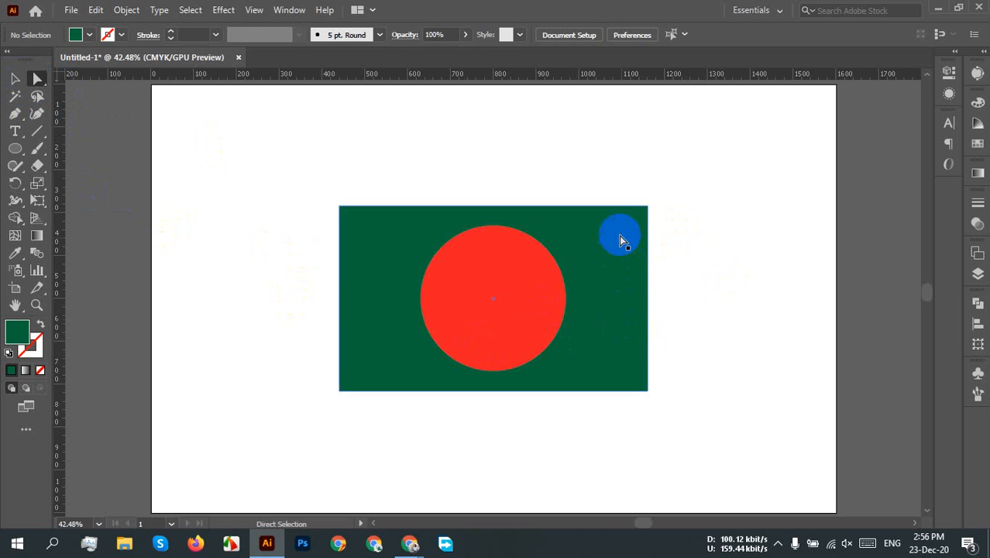
click(623, 230)
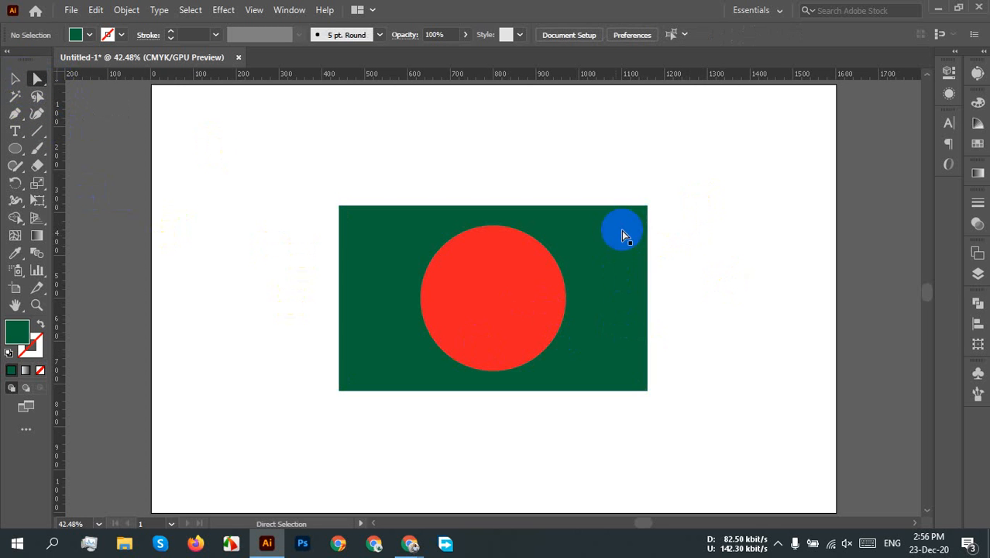
drag(522, 307, 210, 181)
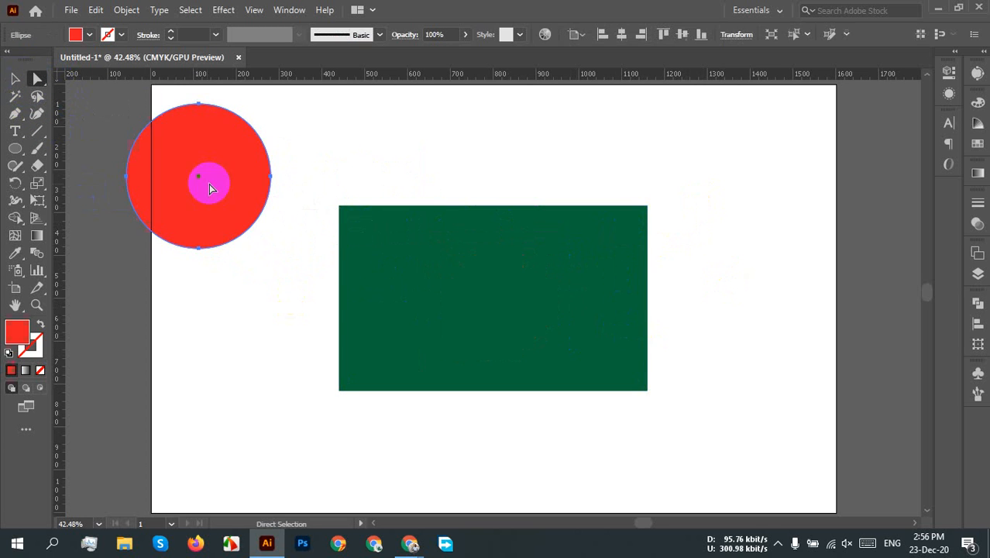
Try rounding only the upper-right corner of the green rectangle to the maximum, and undo that rounding
drag(713, 159, 353, 402)
click(637, 215)
click(754, 333)
drag(717, 428, 581, 333)
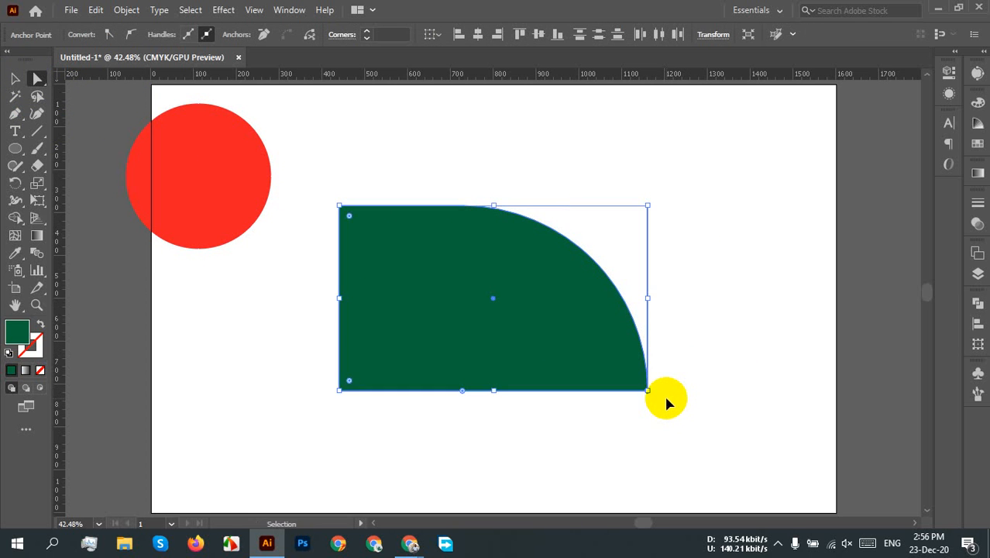
key(ctrl+z)
click(739, 226)
Round both right corners of the green rectangle to the maximum radius of about 216 px, and deselect it
drag(719, 170, 610, 411)
drag(639, 381, 453, 279)
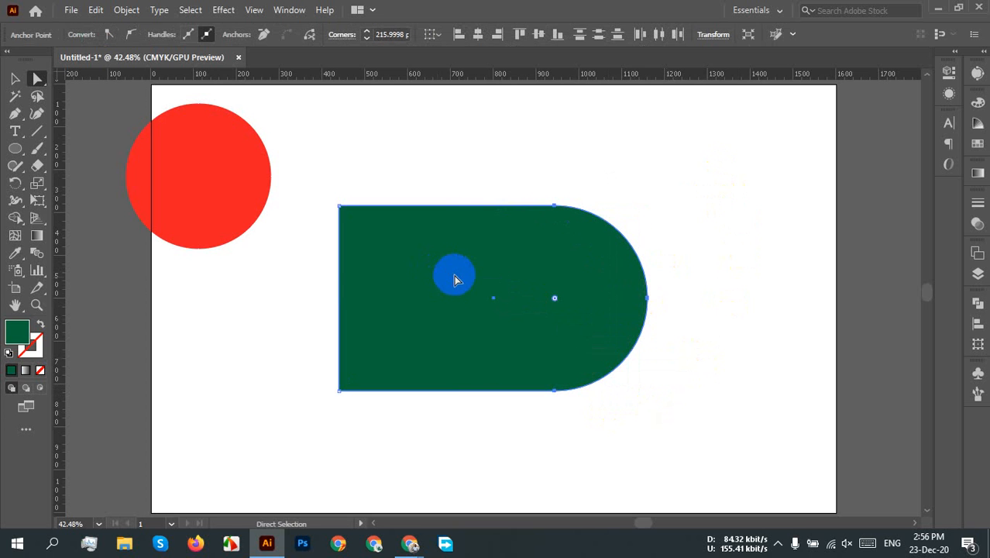
click(725, 281)
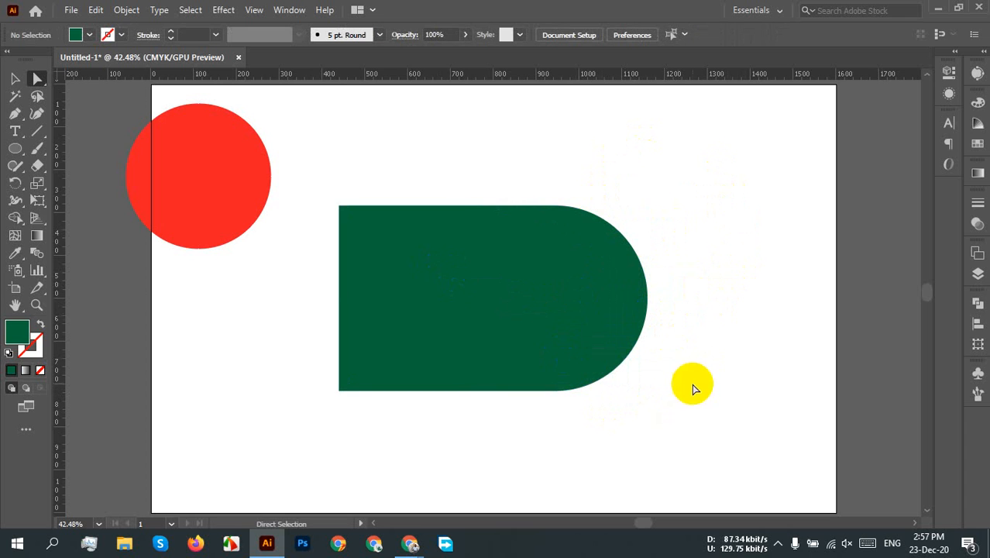
Round both left corners of the green shape to the maximum to form a pill, and deselect it
drag(318, 223, 380, 457)
drag(325, 174, 402, 435)
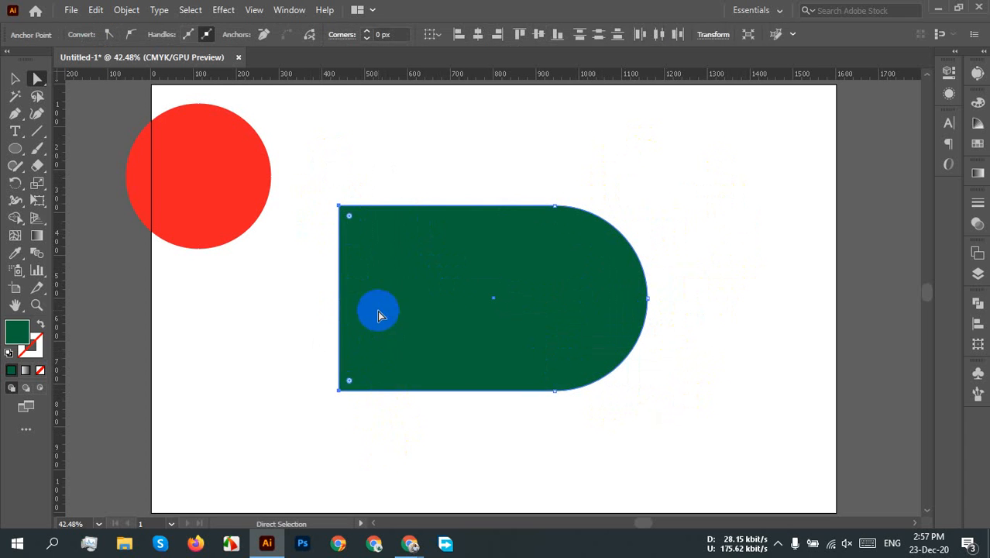
drag(356, 380, 659, 286)
click(724, 280)
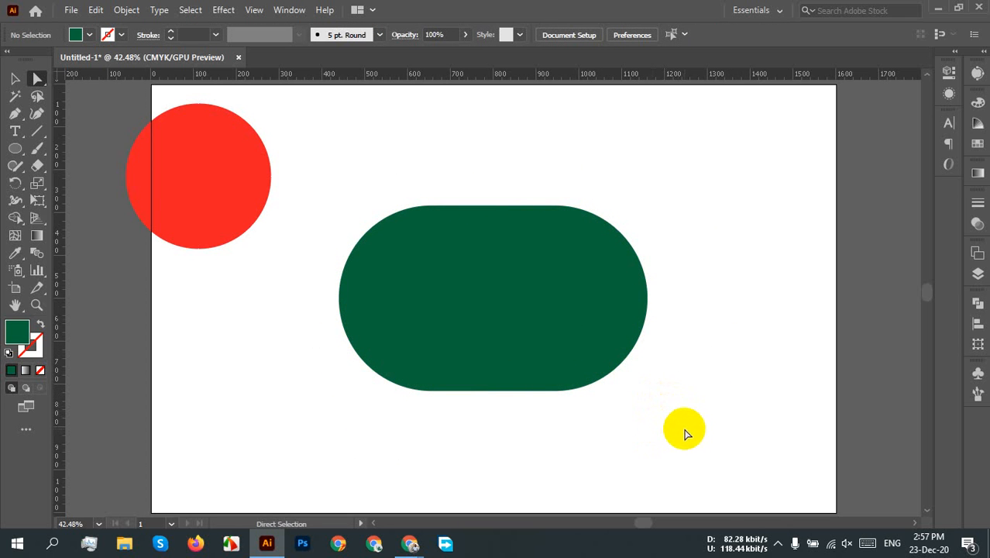
Undo the corner rounding on both ends of the green shape
key(ctrl+z)
key(ctrl+z)
key(ctrl+z)
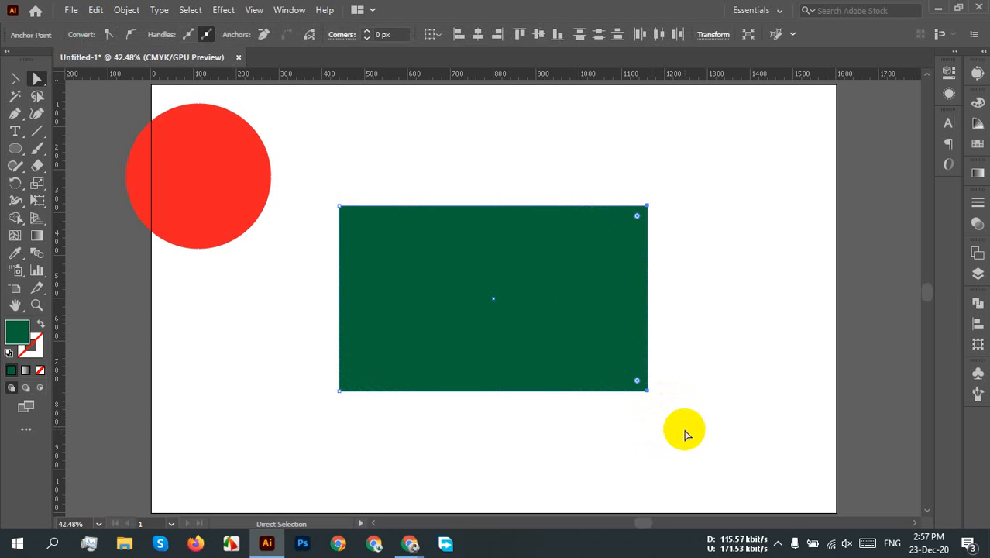
Narrow the green rectangle from its right side into a square with the Selection tool, and deselect it
click(620, 364)
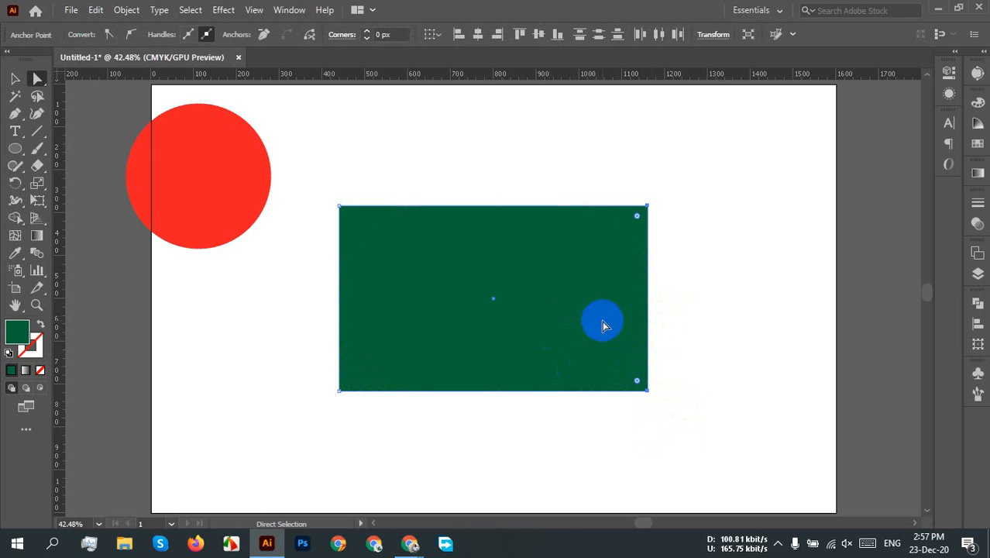
click(636, 304)
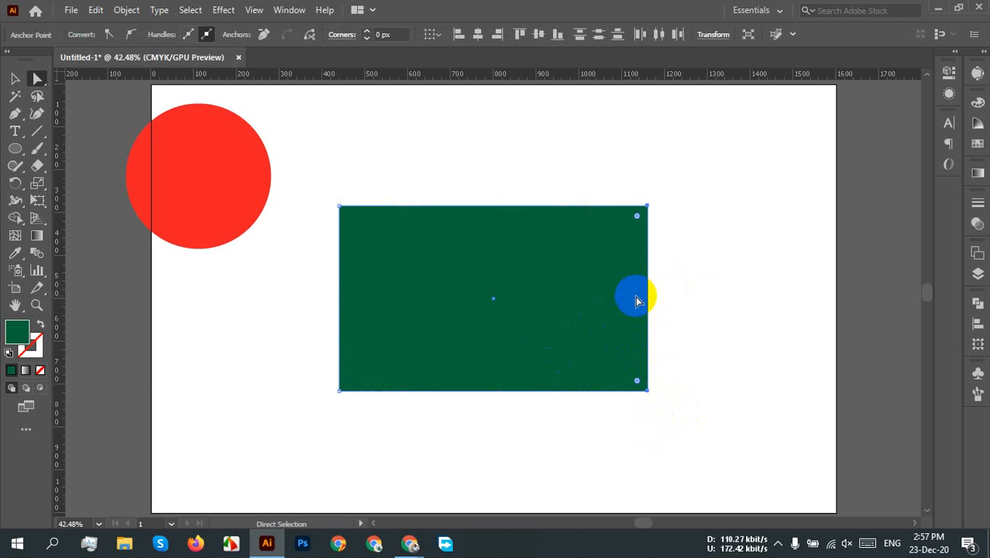
key(v)
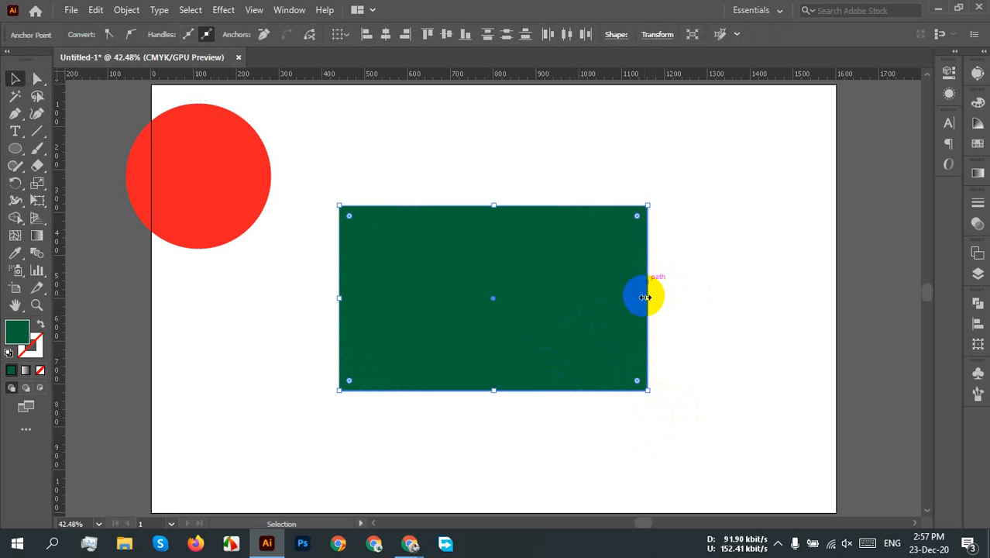
drag(652, 299, 523, 303)
click(592, 306)
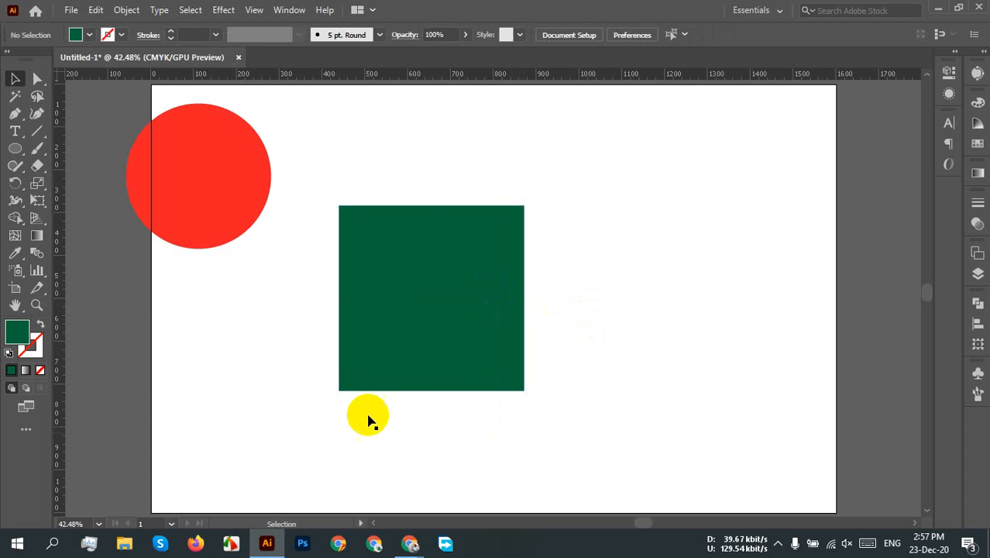
Move the green square slightly up and to the right on the artboard, and deselect it
drag(600, 202, 488, 393)
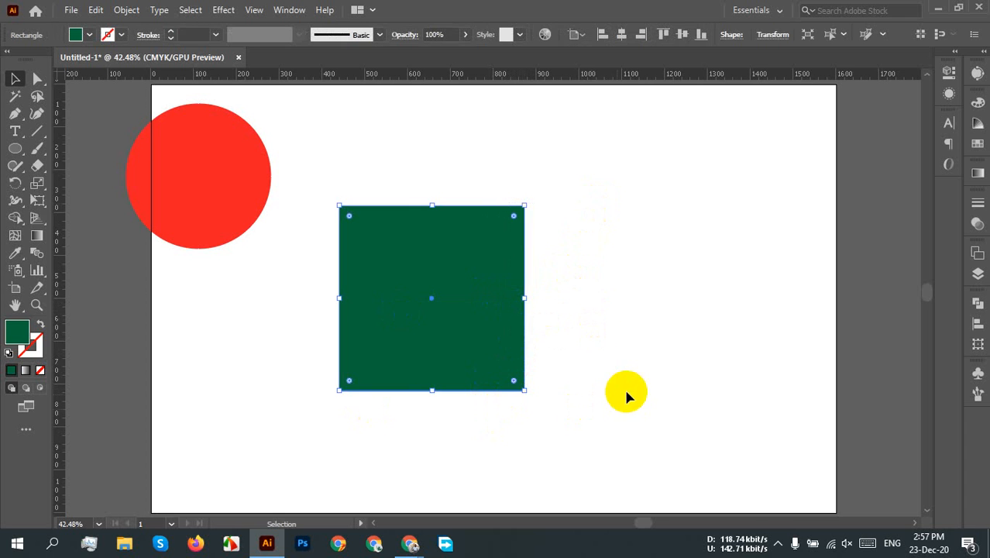
click(557, 318)
drag(420, 370, 438, 357)
click(719, 475)
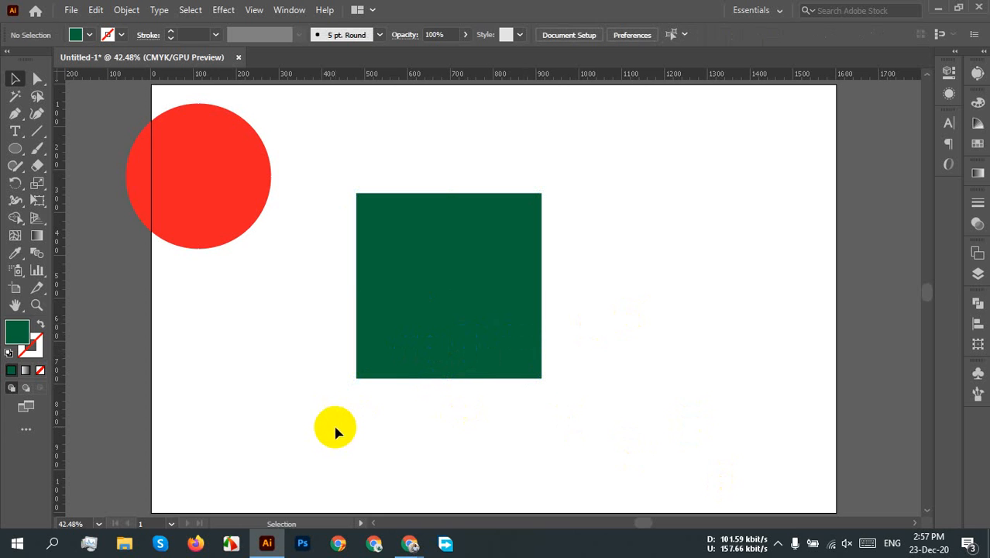
Round the green square's lower-left, upper-left and upper-right corners together to about 216 px, keeping the lower-right corner sharp, and deselect it
click(37, 78)
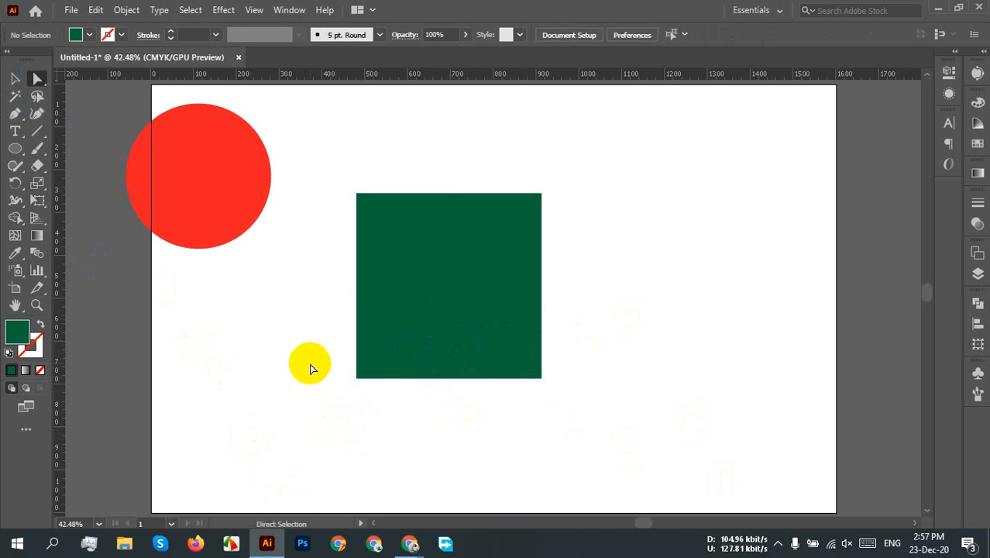
drag(302, 356, 406, 450)
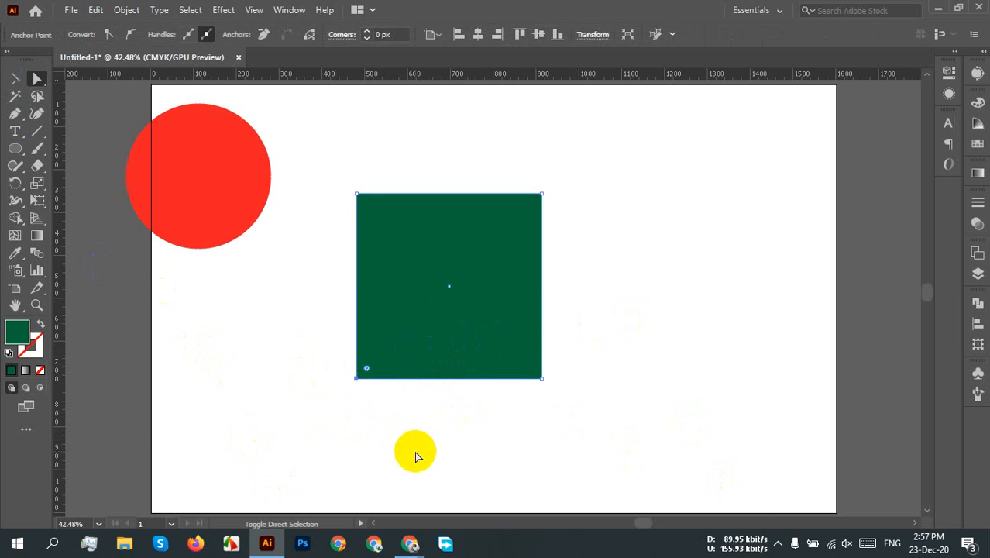
click(397, 240)
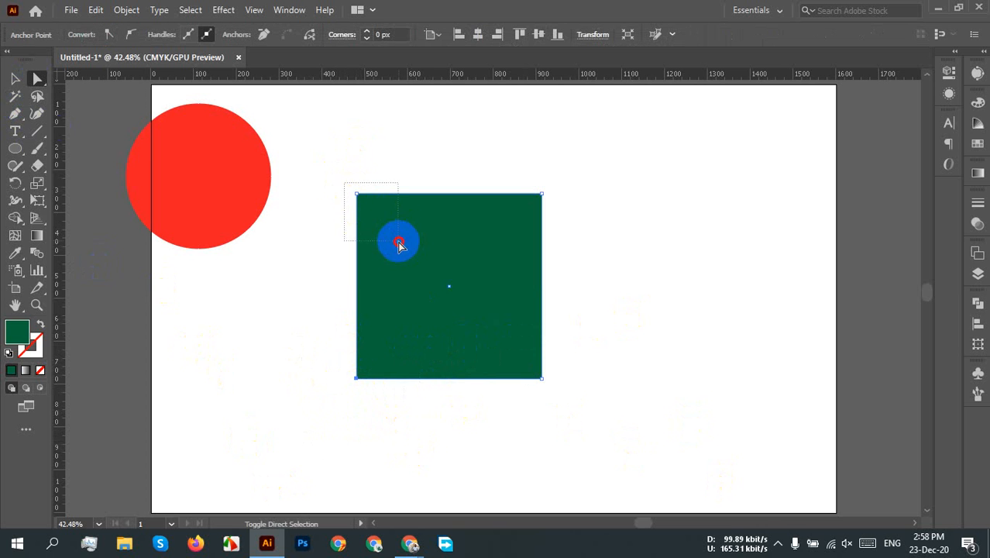
click(511, 215)
drag(575, 165, 499, 234)
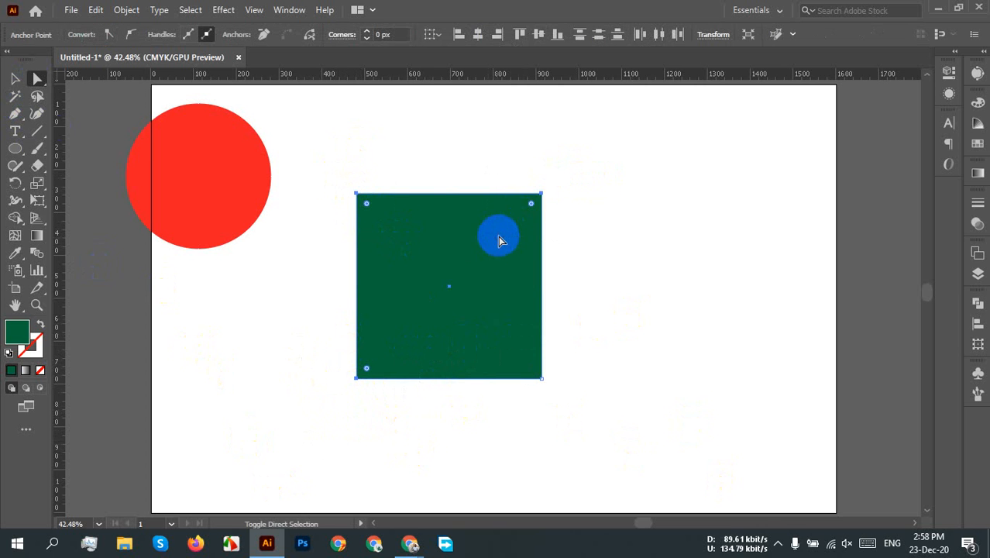
drag(531, 205, 422, 334)
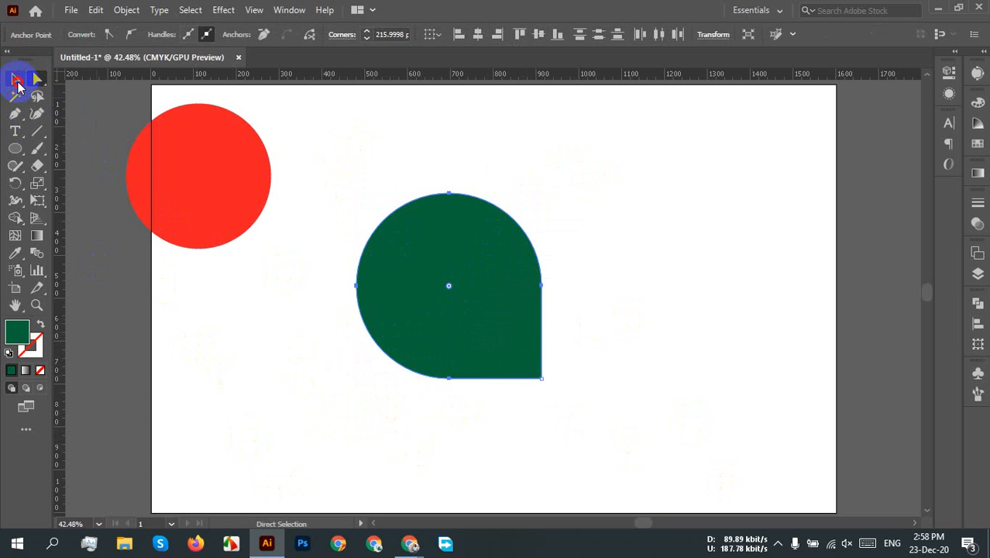
click(15, 79)
click(592, 265)
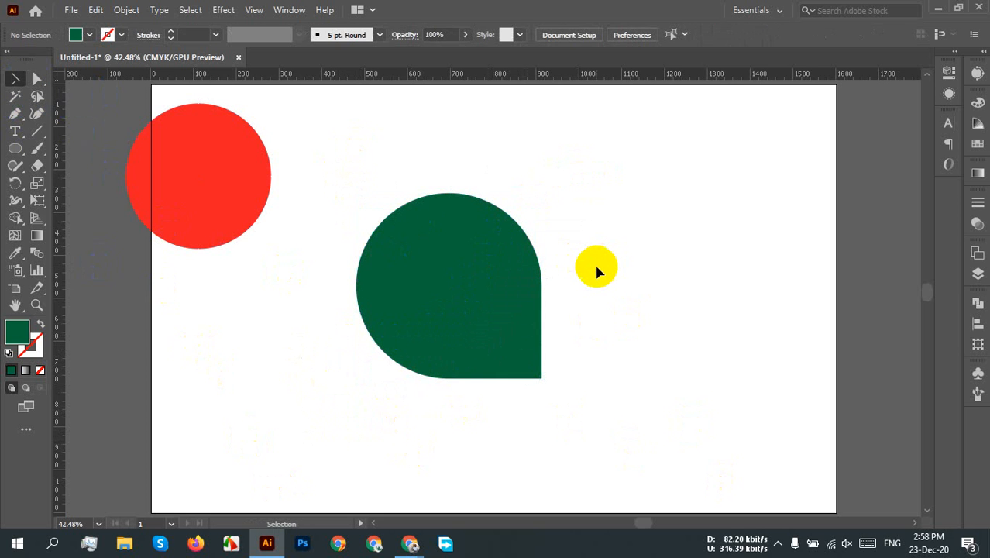
Rotate the green teardrop shape counterclockwise until its sharp corner points straight up, and deselect it
click(451, 362)
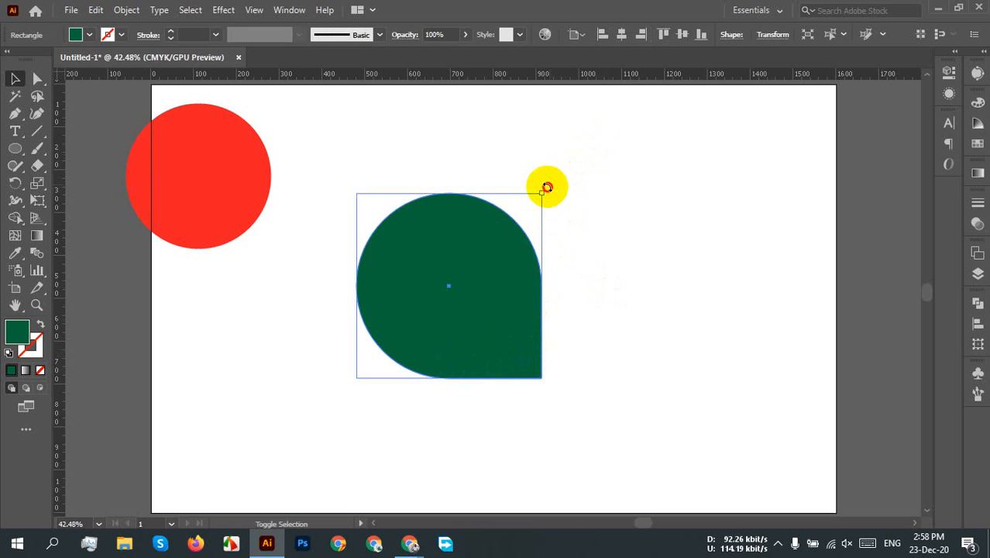
drag(547, 188, 360, 192)
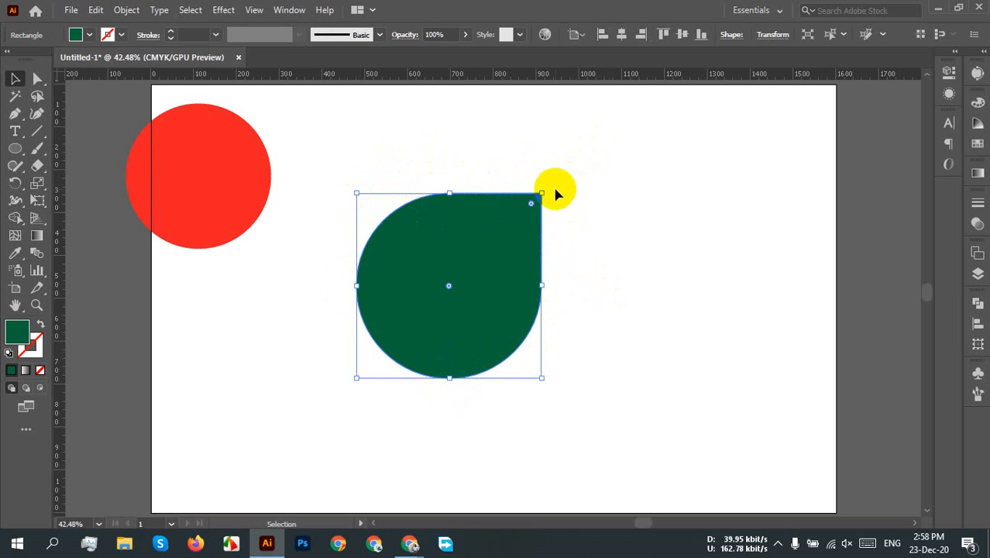
drag(548, 187, 429, 168)
click(640, 252)
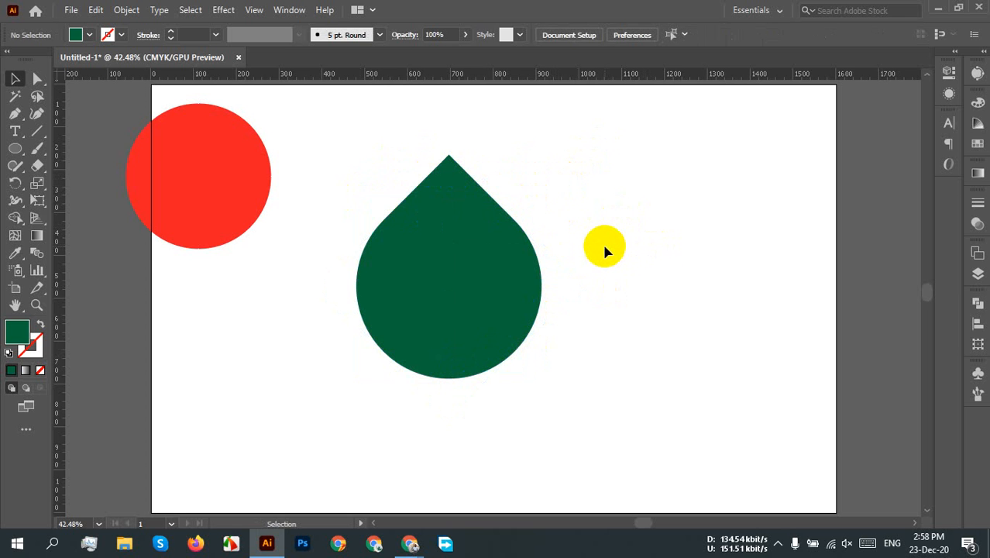
Fill the green drop shape with a dark red swatch, and deselect it
click(499, 305)
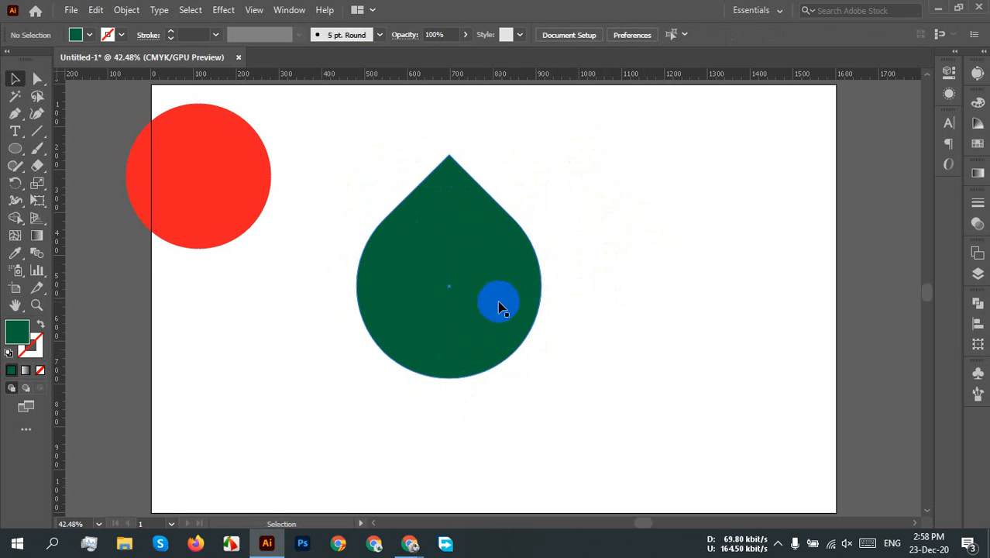
click(570, 361)
drag(577, 372, 434, 268)
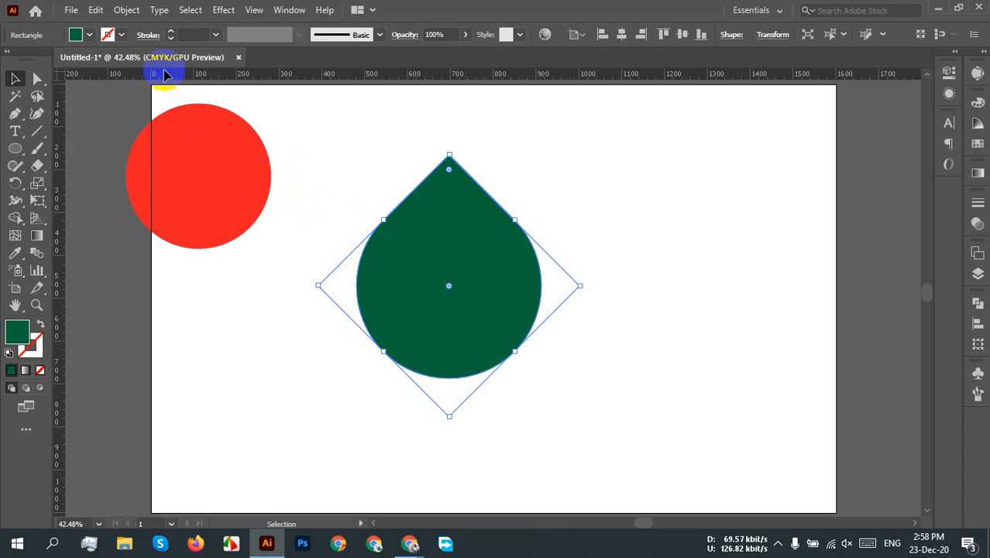
click(77, 34)
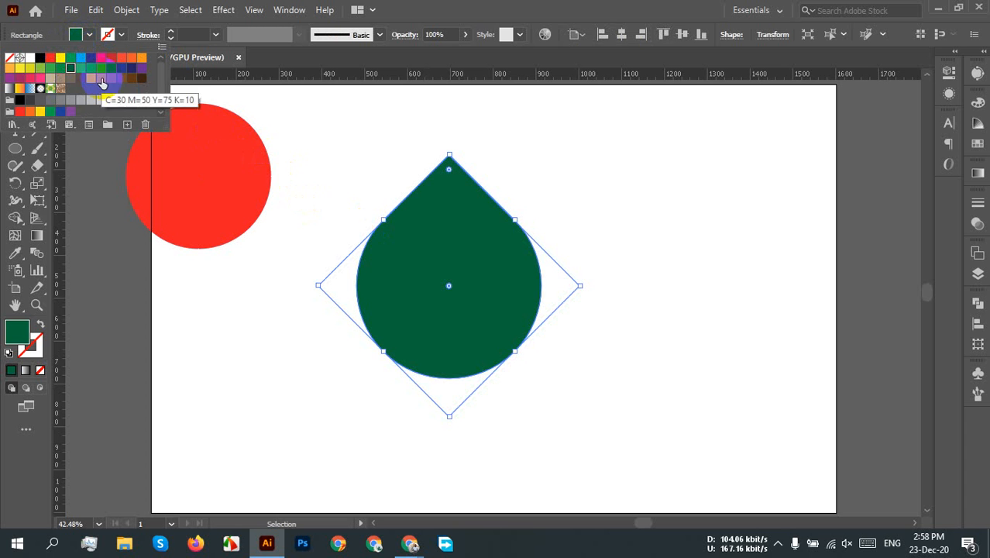
click(111, 59)
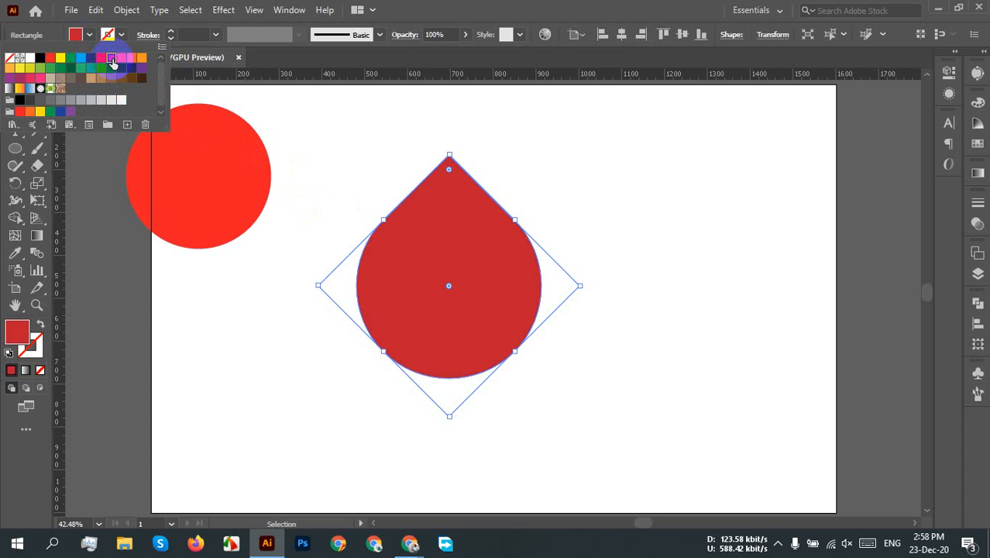
click(646, 291)
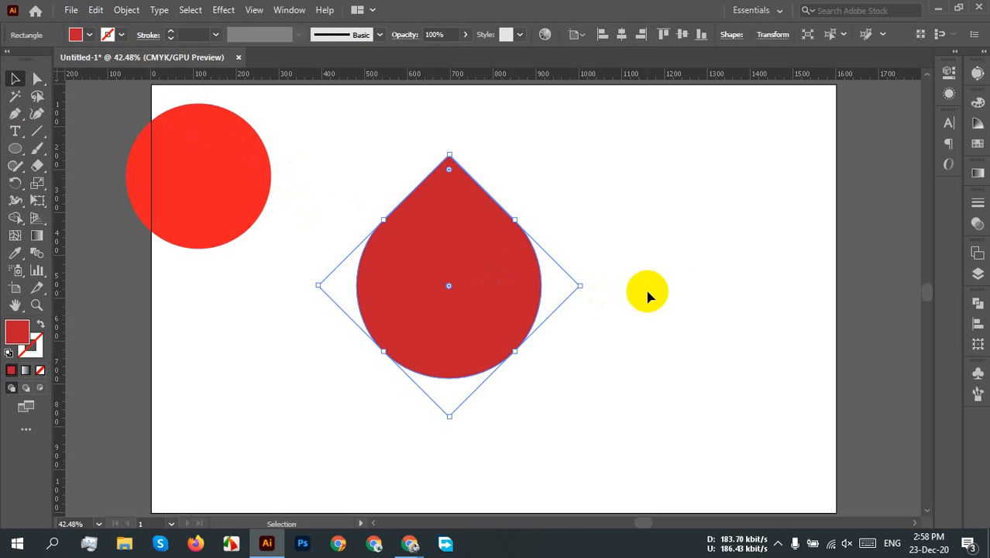
click(674, 295)
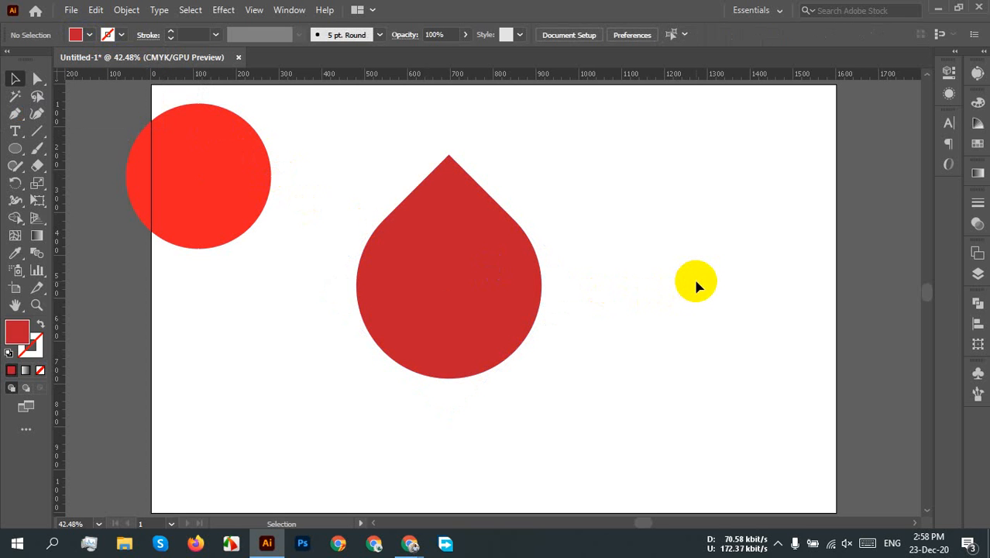
Paint a smile-shaped dark red curve with no fill across the lower part of the drop with the Paintbrush
click(35, 154)
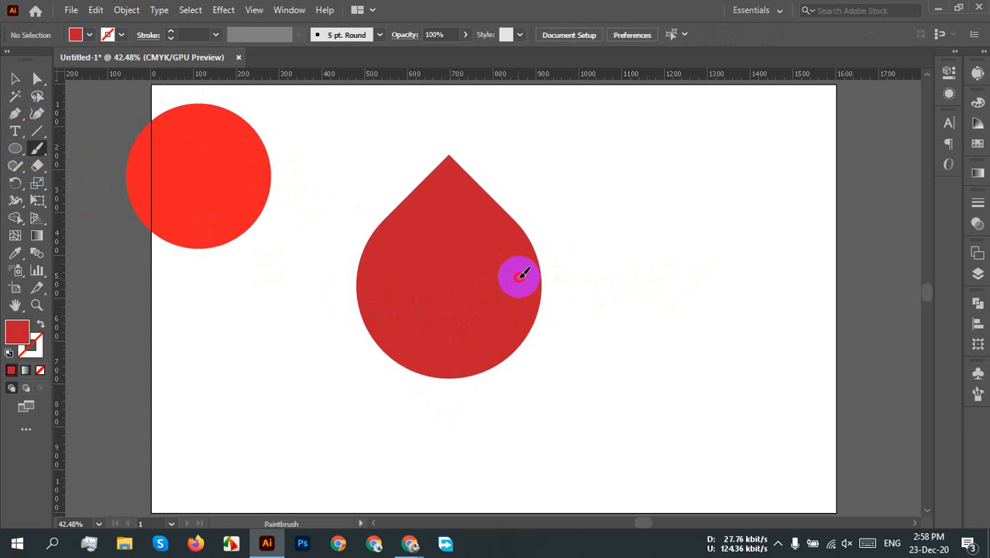
key(shift+x)
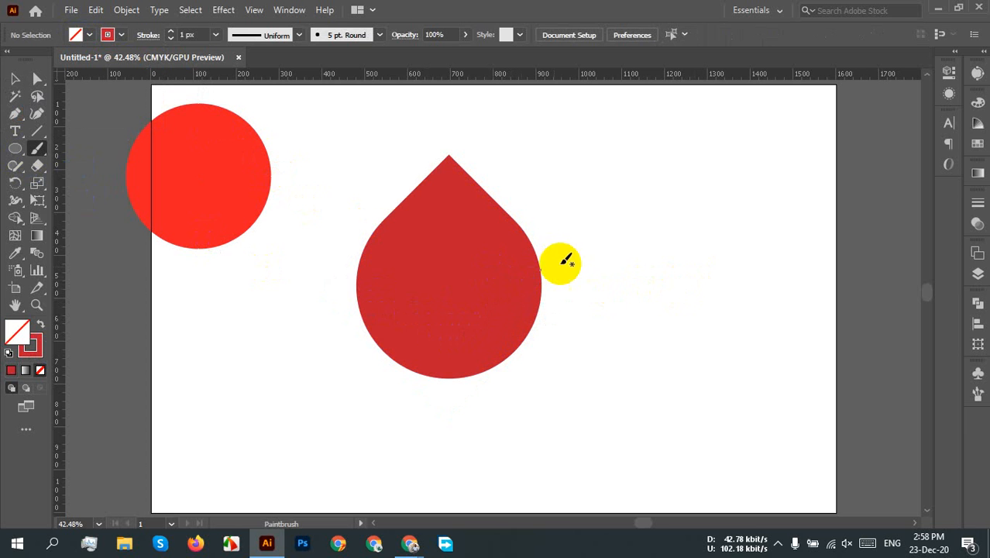
With nothing selected, set the stroke to the orange-red swatch C=0 M=90 Y=85 K=0 and 11 px, and swap fill and stroke
click(113, 34)
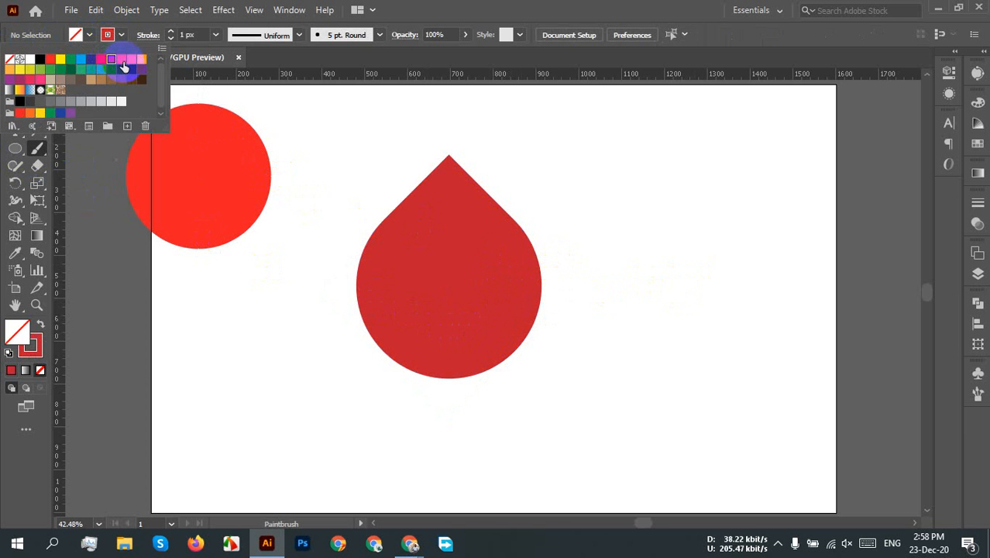
click(122, 60)
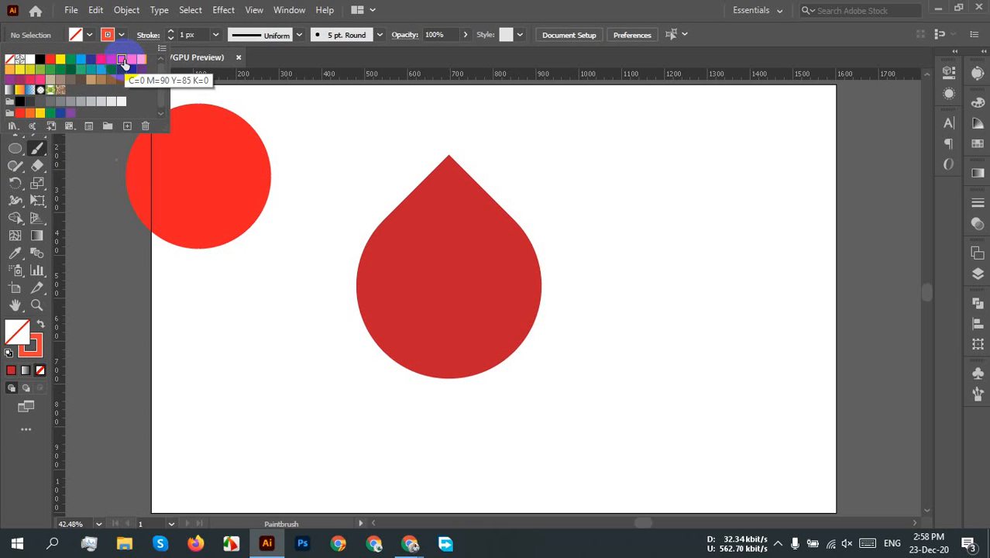
click(201, 37)
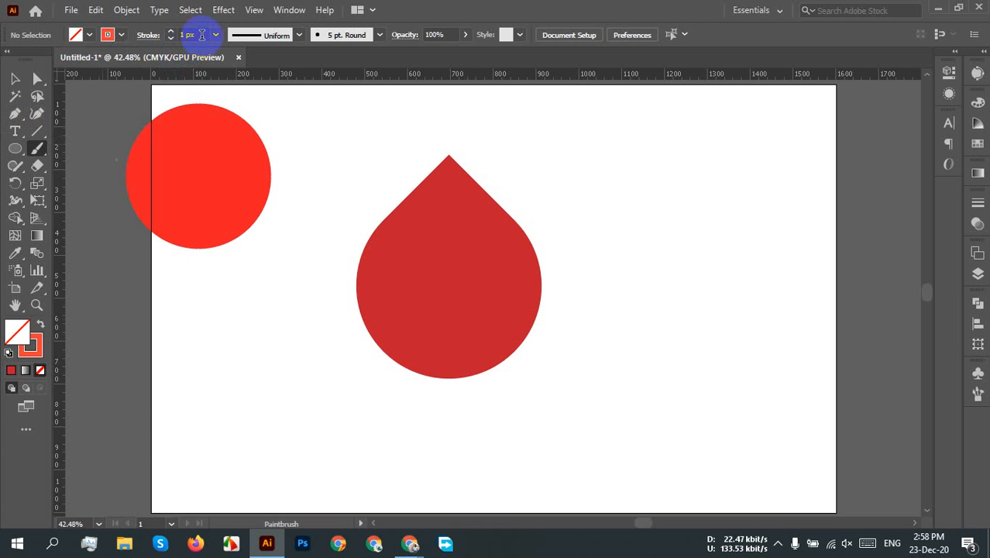
text(8)
key(Return)
click(192, 34)
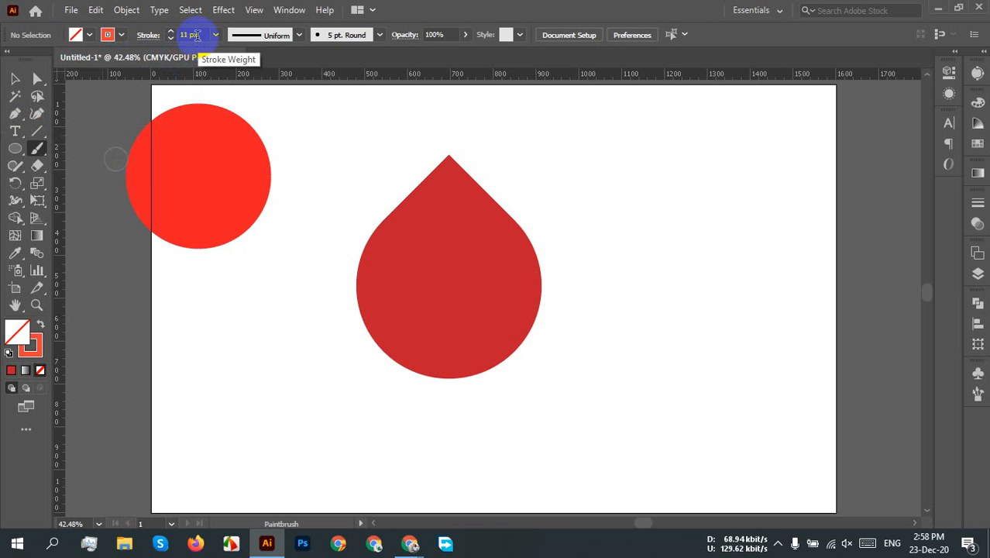
text(11)
key(Return)
click(42, 322)
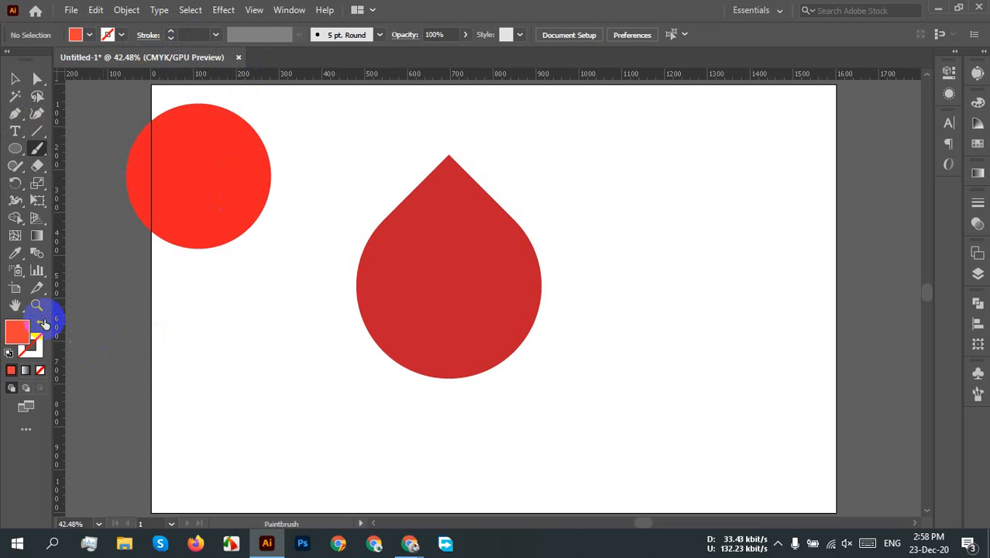
Move the drop to the artboard's right side, clear of the painted curve, and bring the curve to the front
click(15, 78)
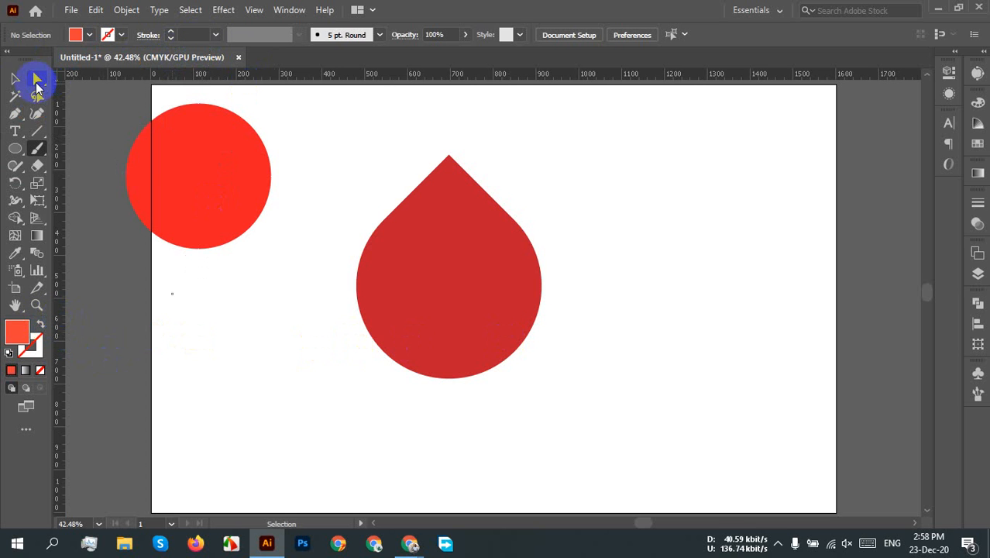
drag(510, 269, 726, 259)
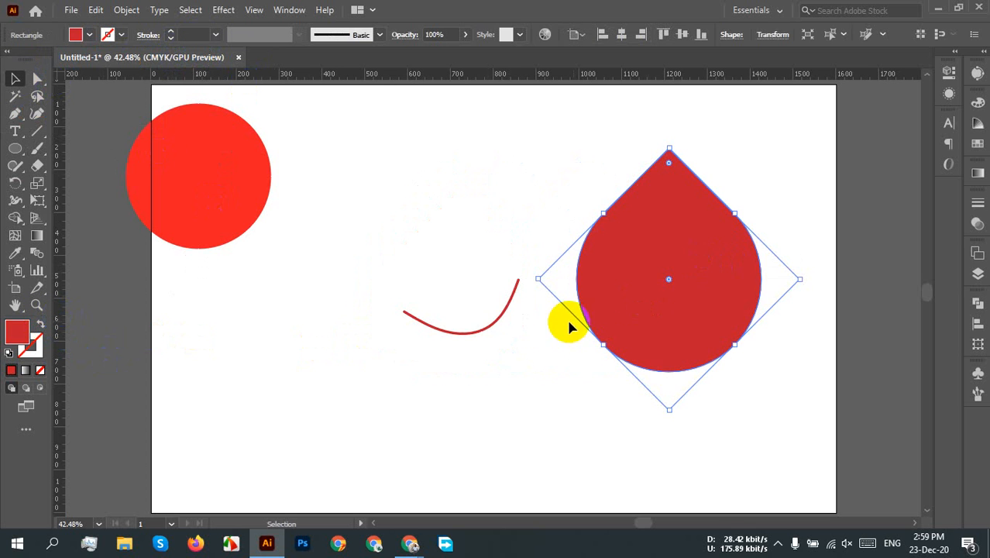
right_click(496, 325)
mouse_move(554, 454)
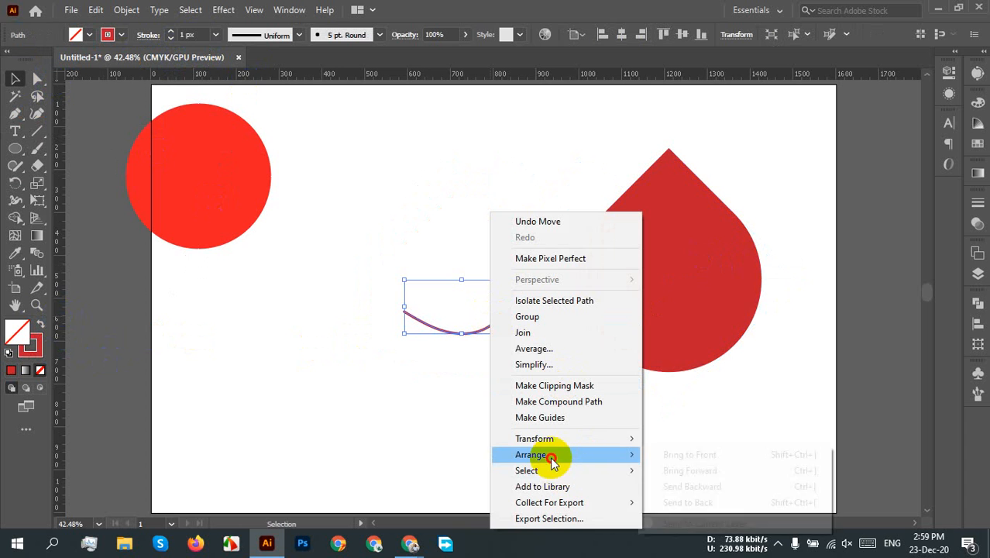
click(689, 454)
click(521, 380)
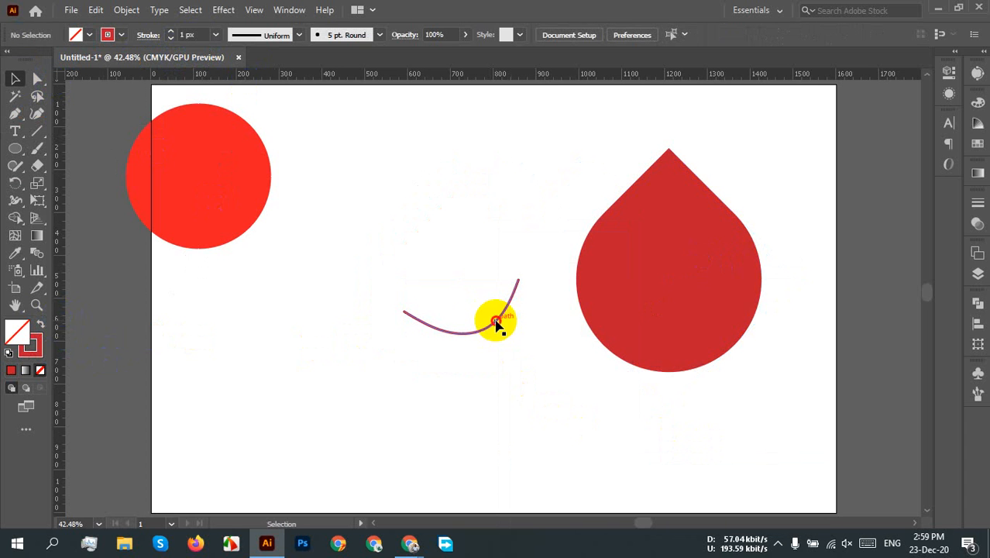
Place the curve over the drop's lower part, and move drop and curve together back toward the artboard's centre
drag(500, 323, 709, 333)
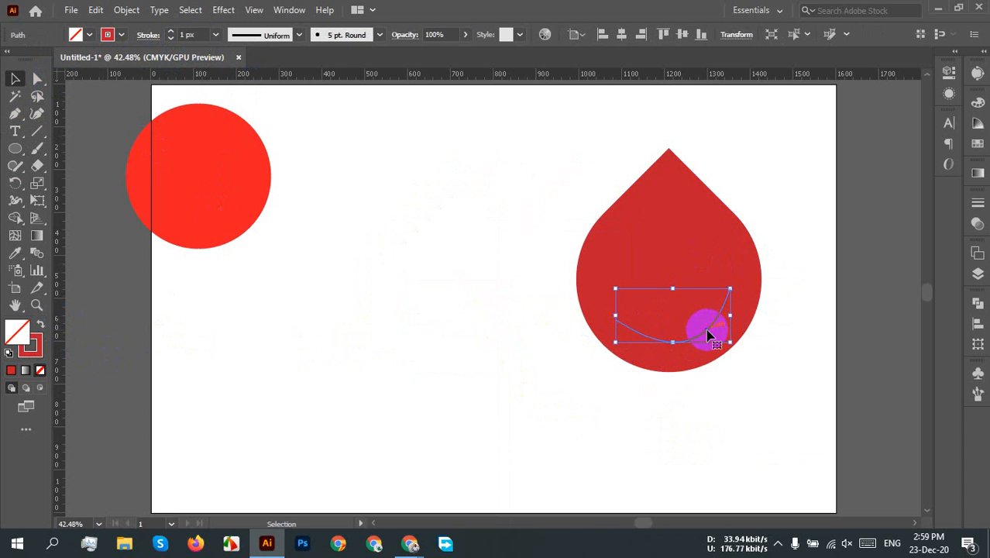
click(752, 356)
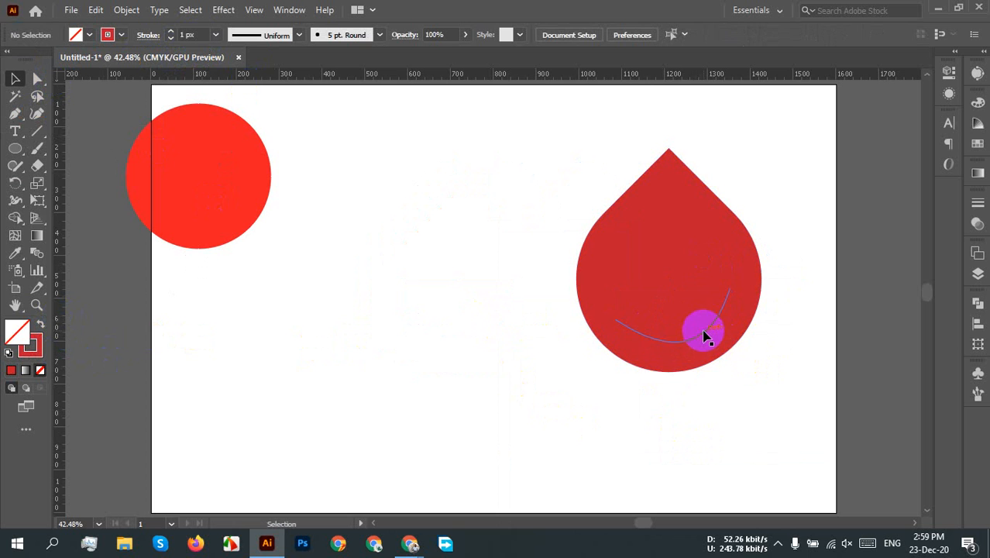
click(705, 337)
shift+click(657, 347)
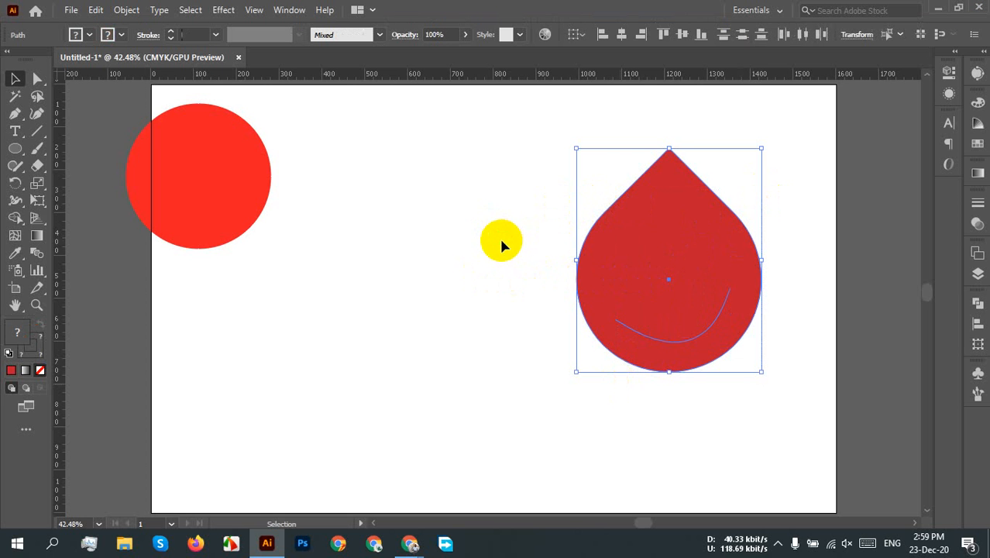
drag(658, 262, 531, 263)
click(591, 305)
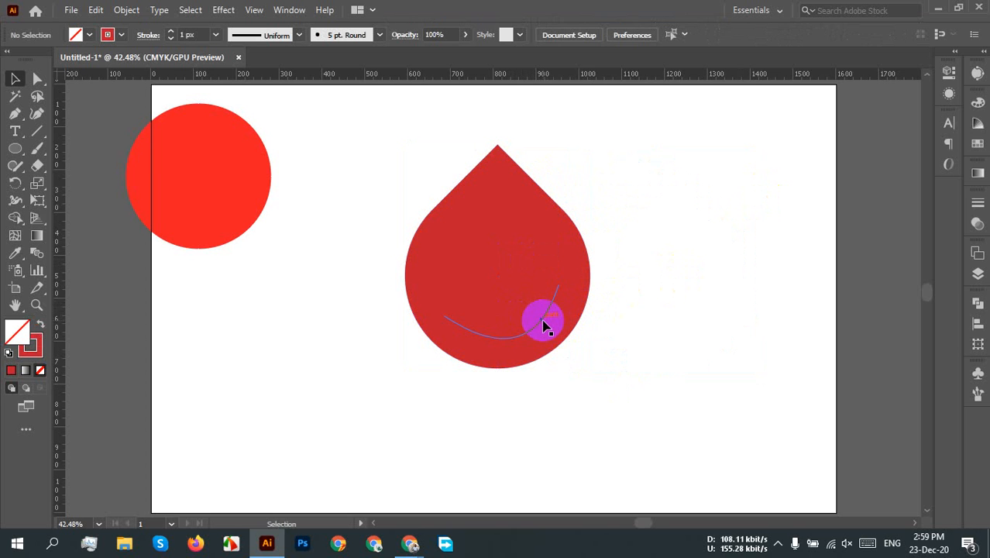
Give the curve on the drop an orange 2 px stroke and no fill
click(544, 325)
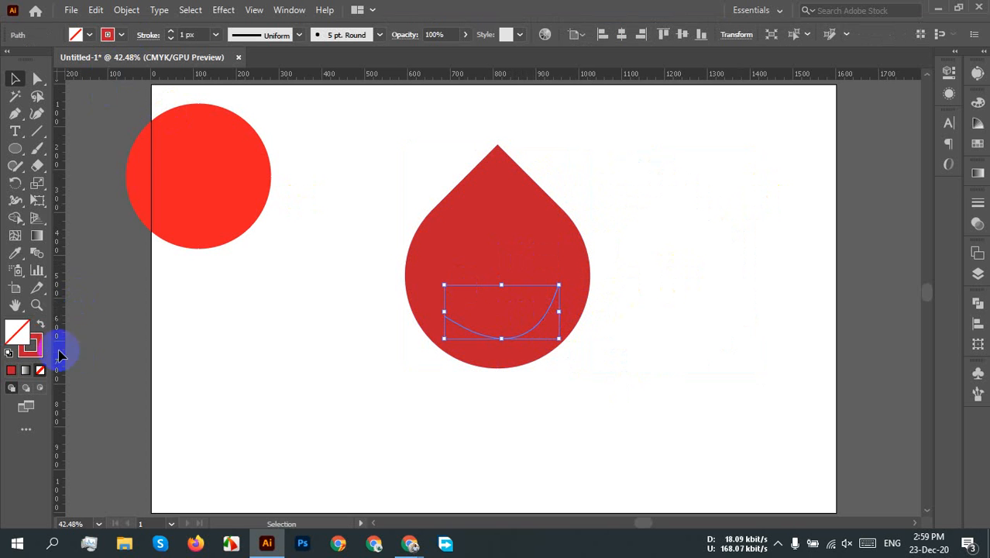
click(41, 326)
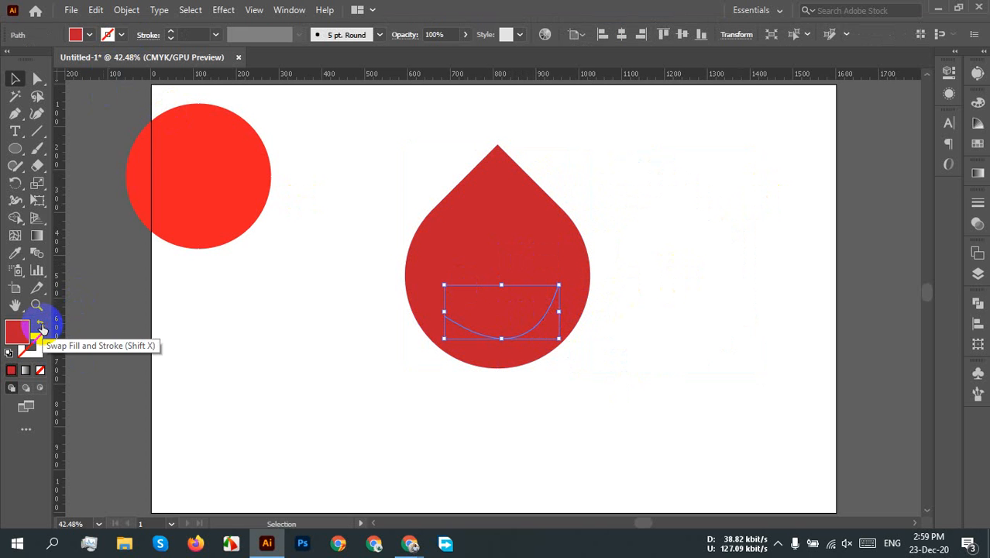
click(73, 36)
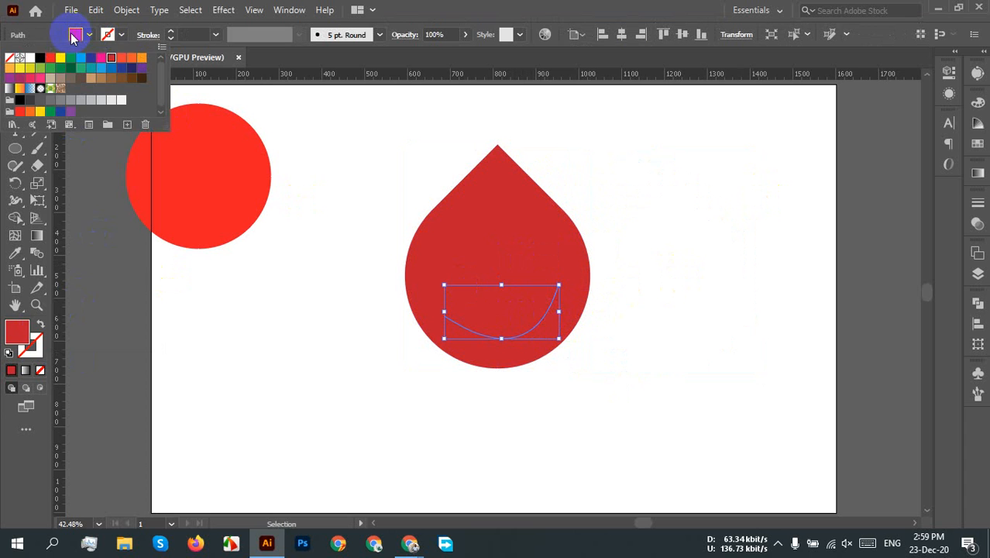
click(132, 61)
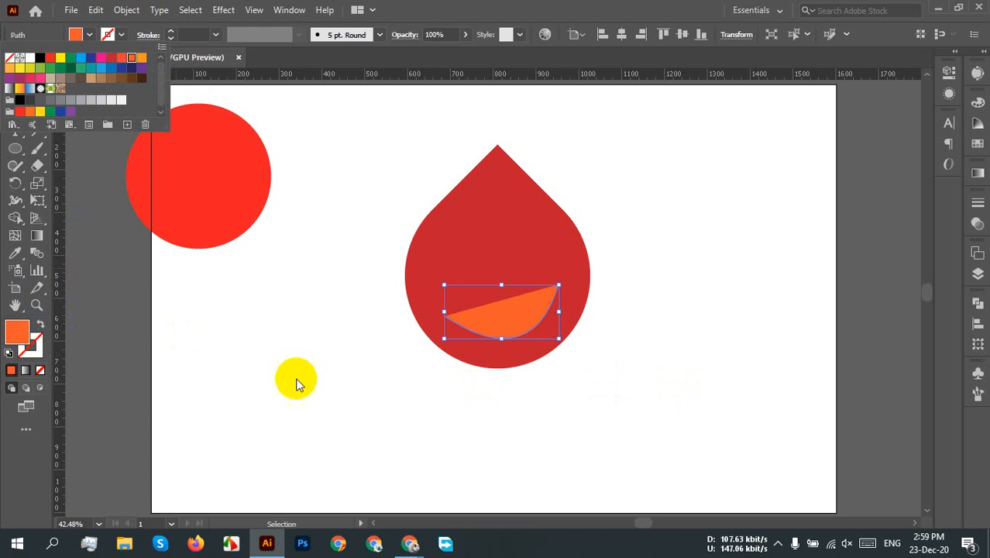
click(42, 325)
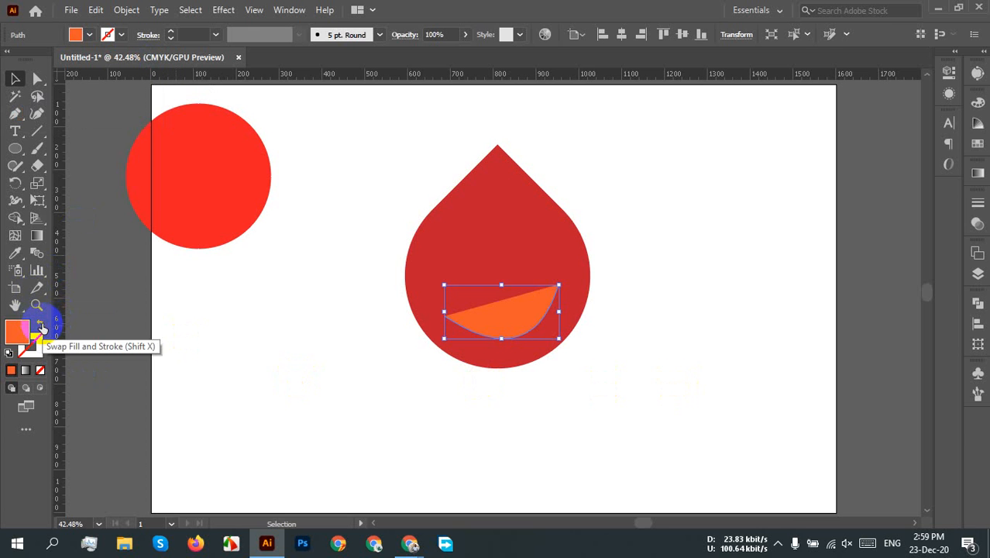
click(39, 325)
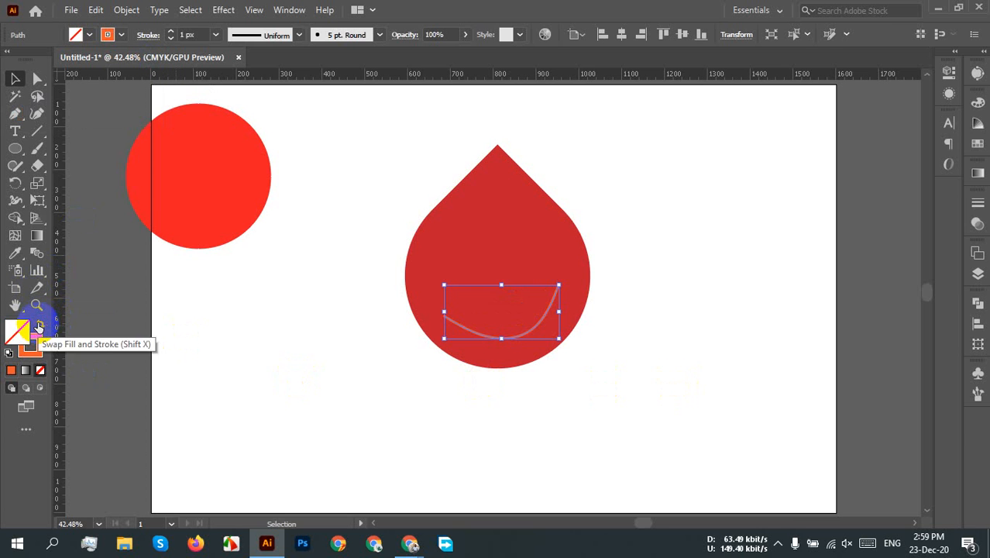
click(186, 35)
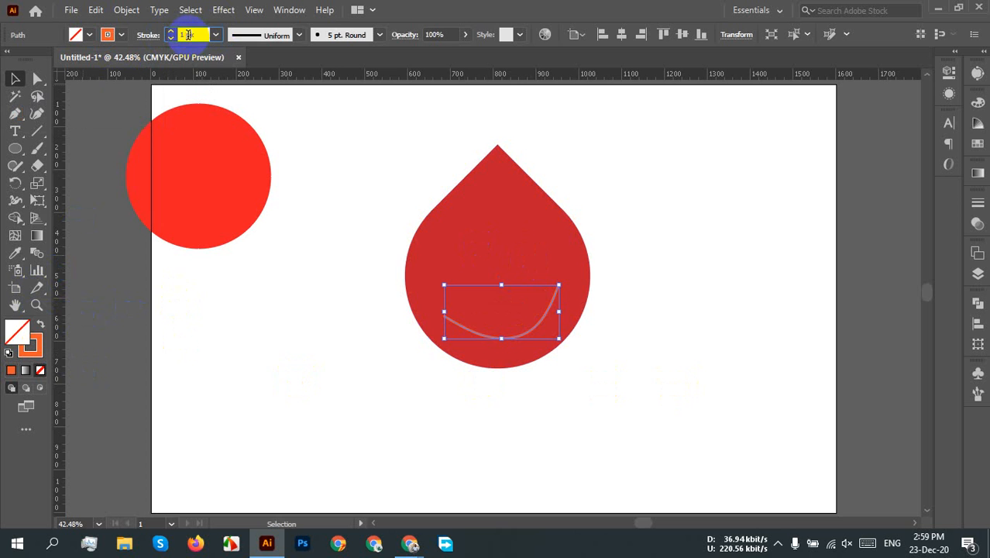
text(3)
key(Return)
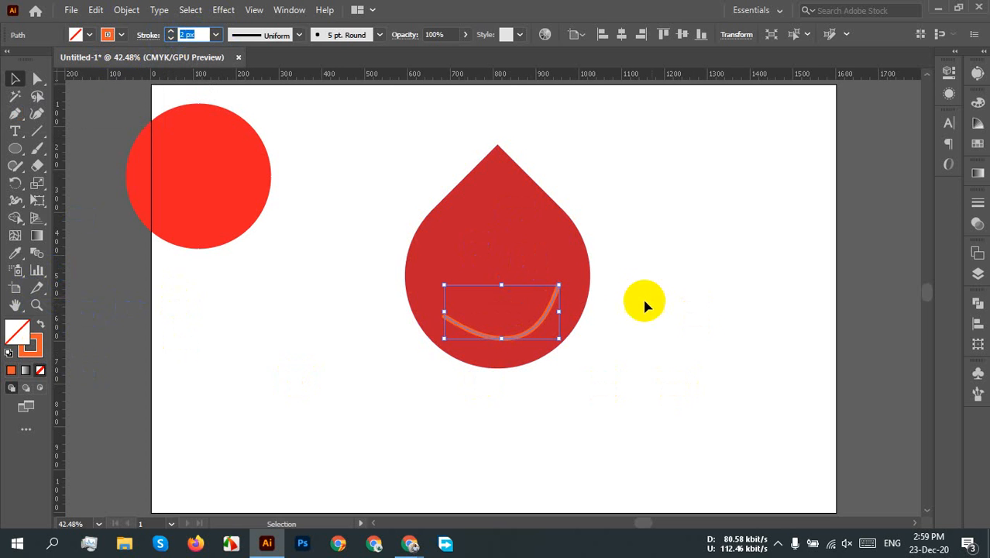
Delete the drop together with its orange curve, keeping the red circle
click(646, 302)
drag(651, 220, 369, 418)
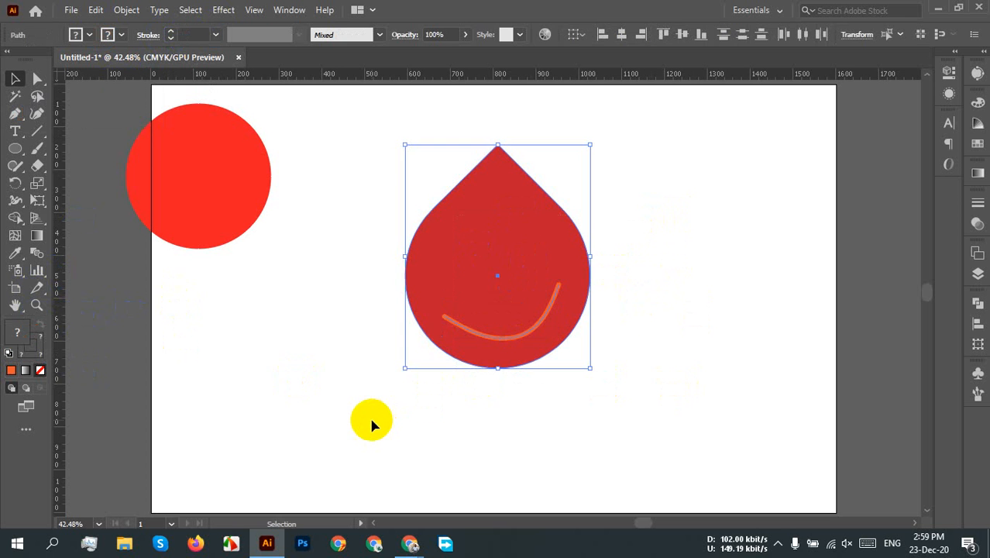
key(Delete)
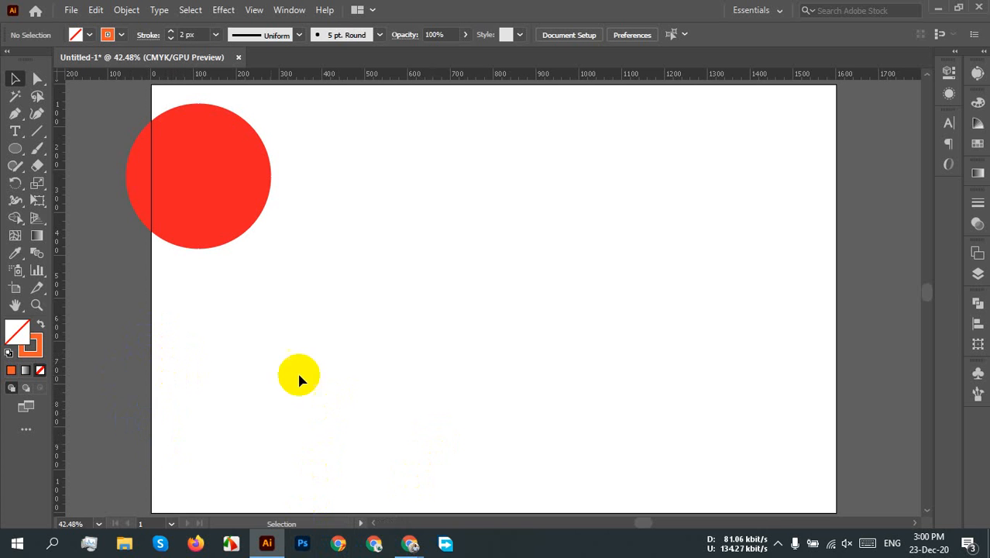
Draw a freehand rounded rectangle about 675 px wide and 515 px high near the artboard's centre, and delete it
drag(13, 149, 86, 167)
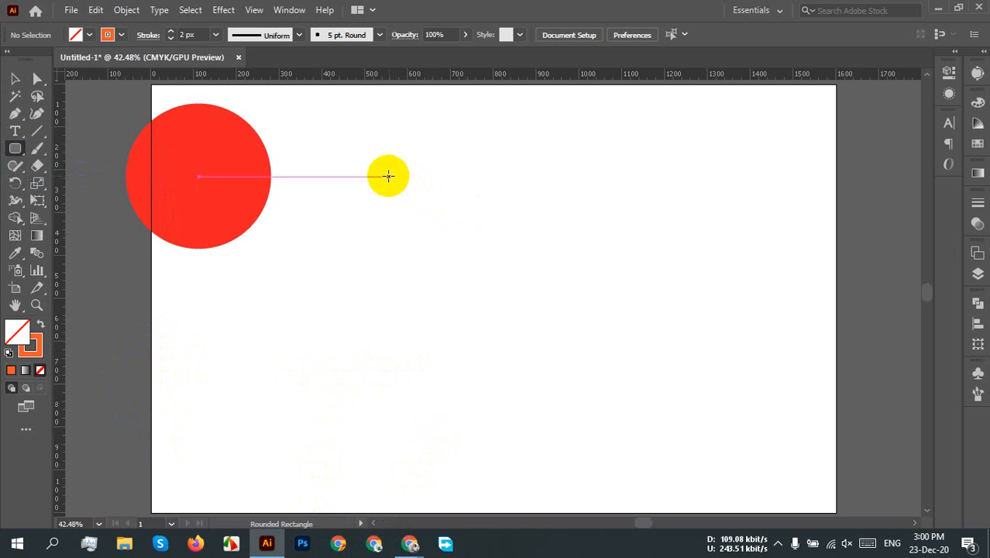
drag(388, 175, 676, 392)
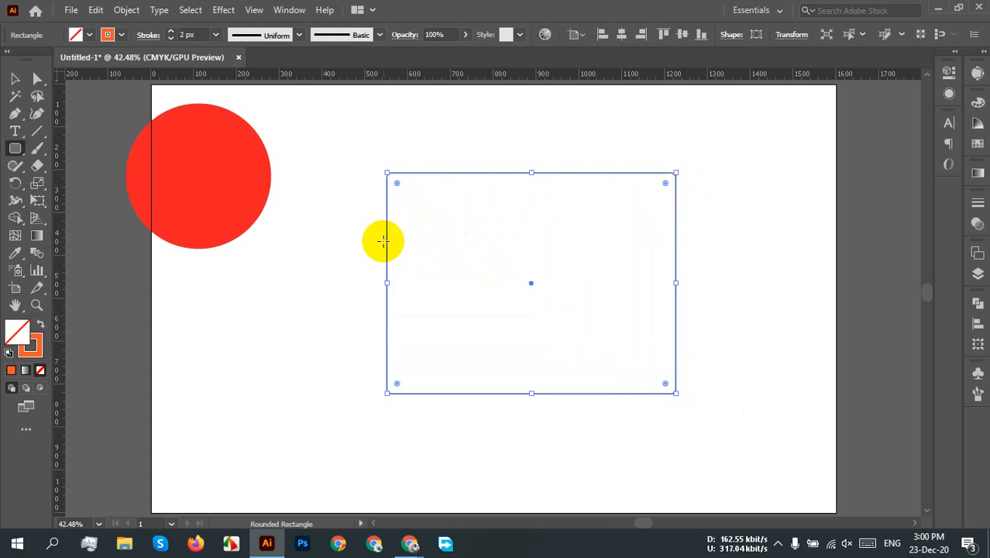
scroll(604, 259, down, 3)
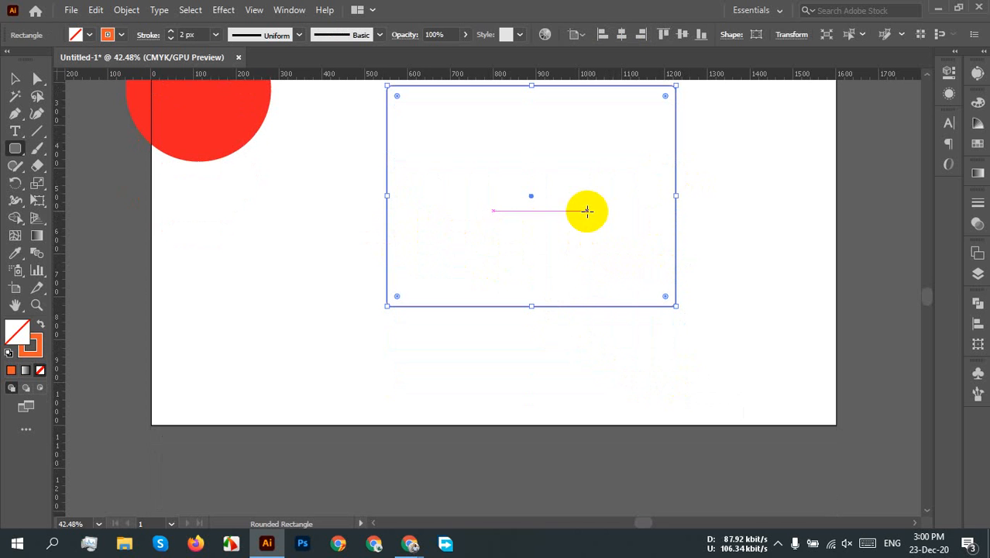
key(Delete)
scroll(484, 260, up, 2)
Create a 500 by 300 px rounded rectangle with a 30 px corner radius, and give it an orange fill without a stroke
click(543, 210)
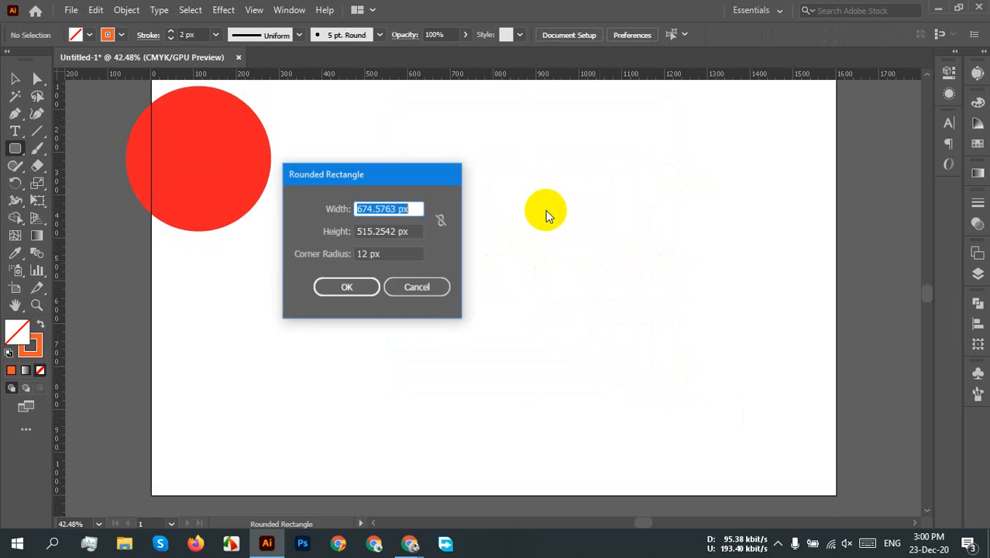
drag(371, 167, 537, 173)
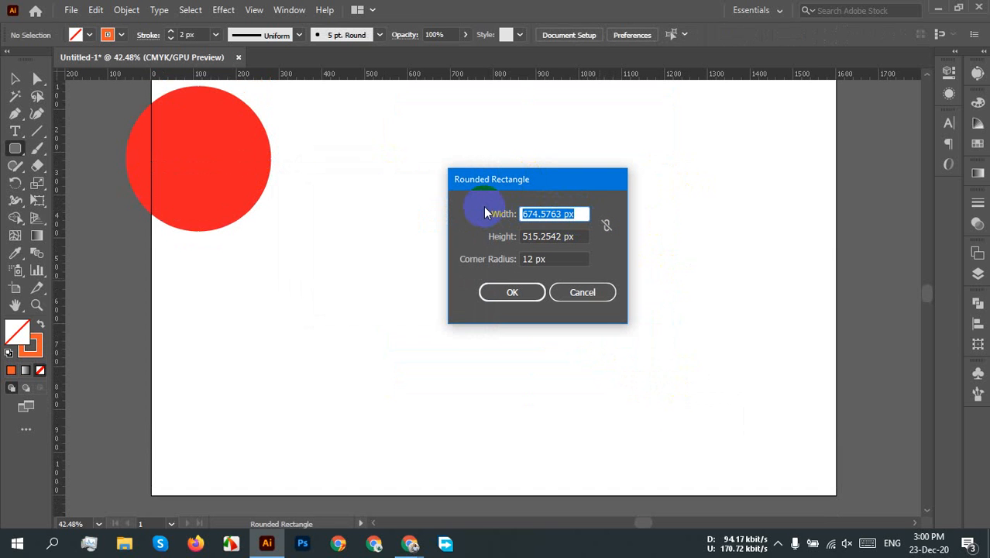
text(500)
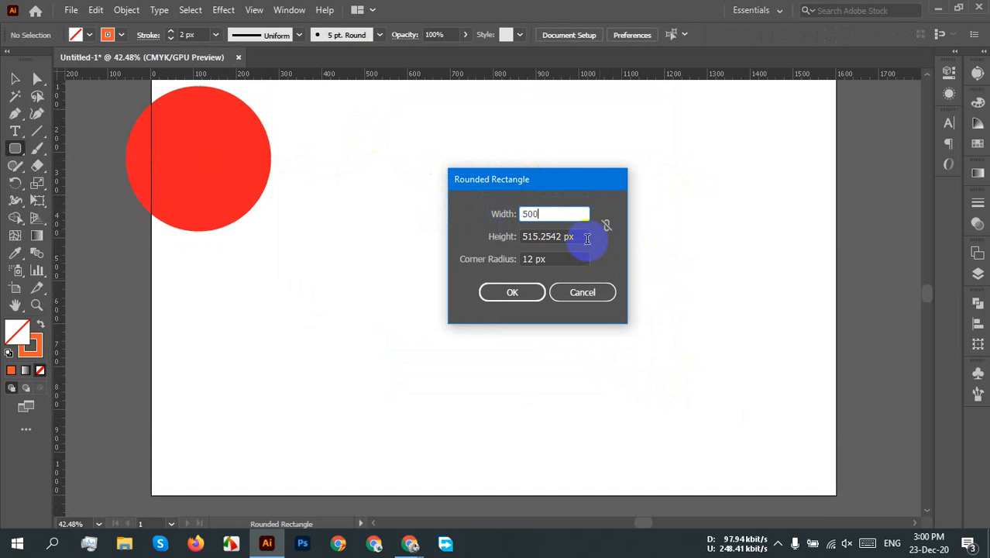
key(Tab)
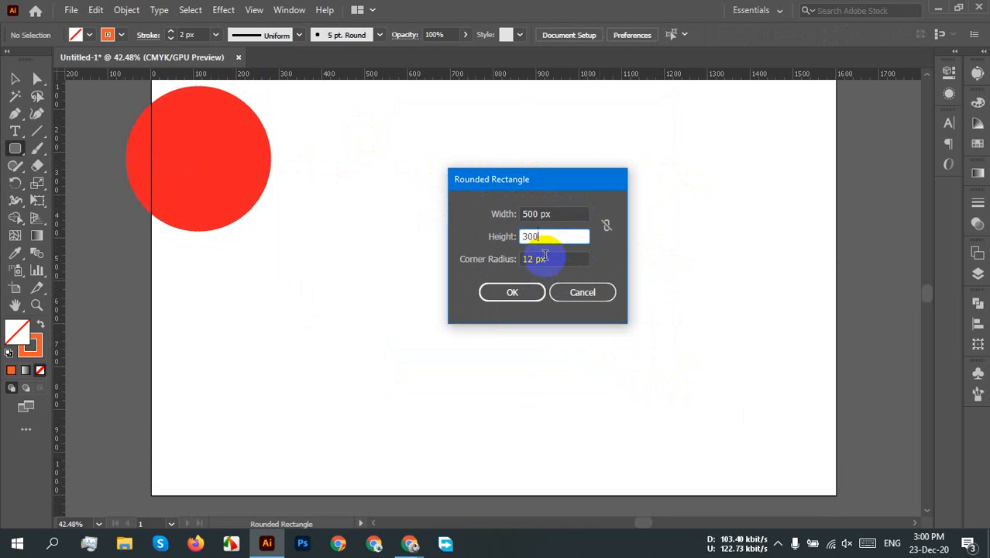
key(Tab)
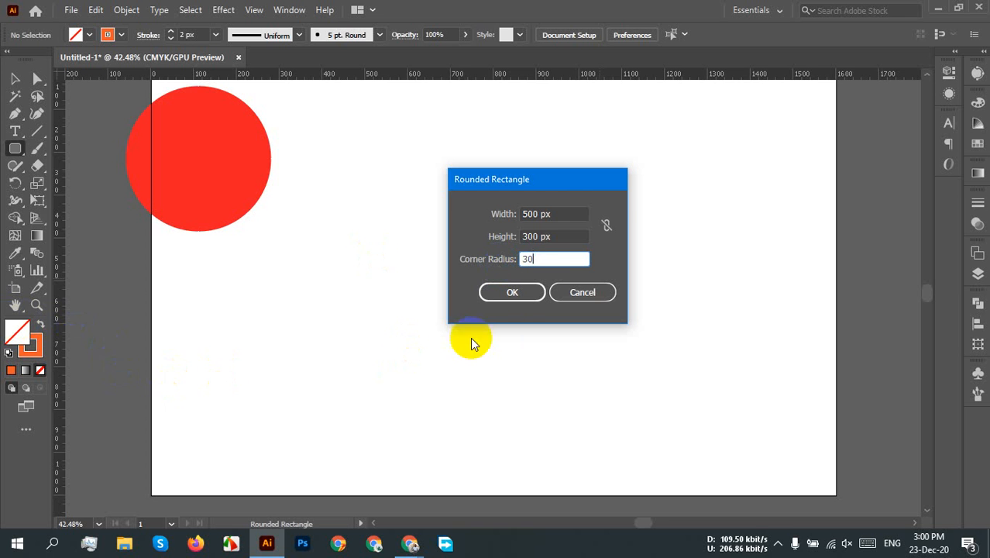
click(521, 291)
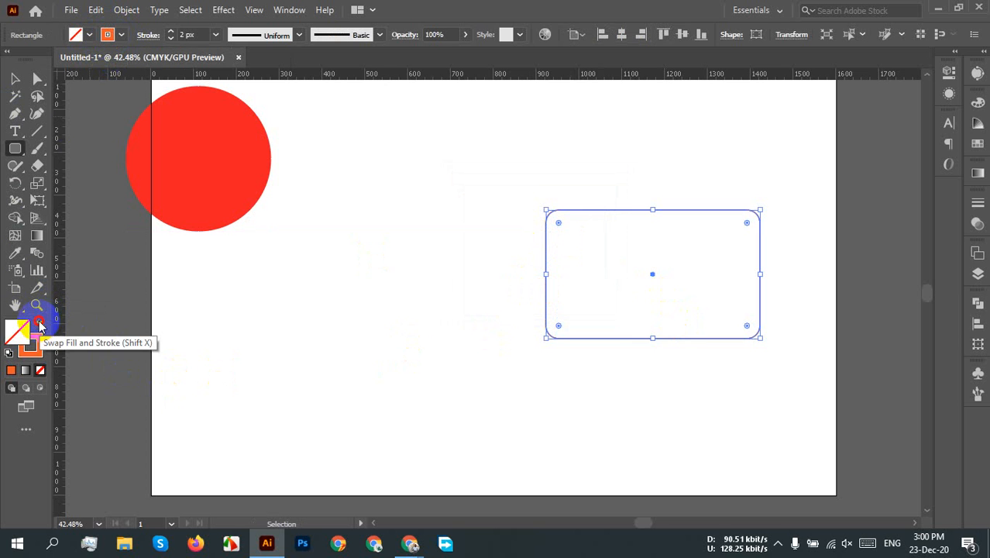
click(41, 325)
click(15, 80)
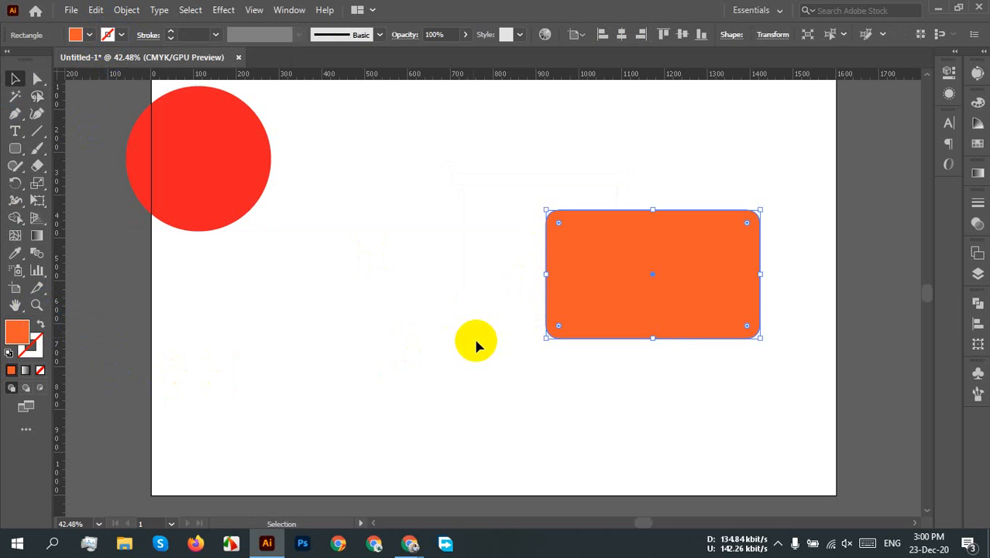
Move the orange rounded rectangle left toward the middle of the artboard and check its rounded corners up close
click(615, 383)
drag(665, 323, 550, 341)
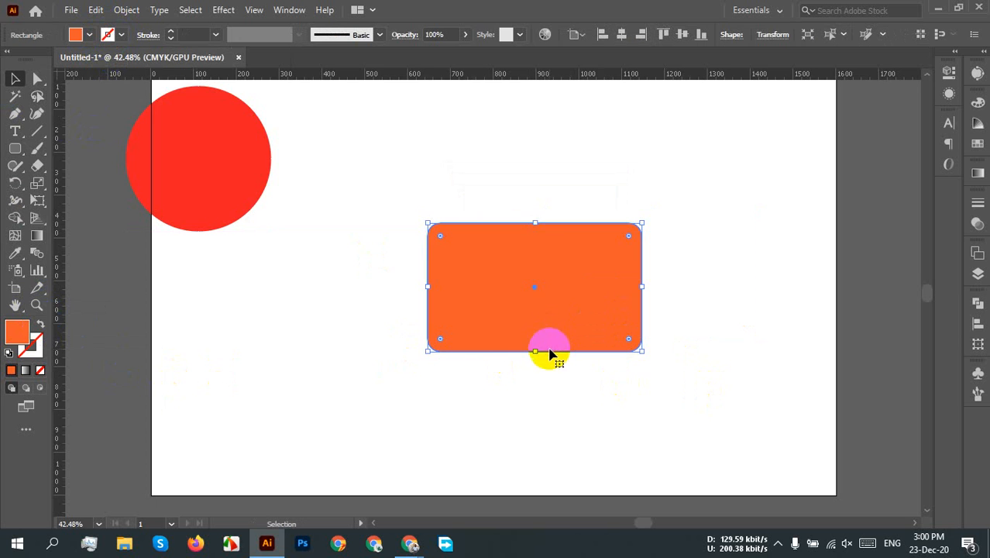
scroll(579, 310, up, 1)
scroll(435, 250, up, 2)
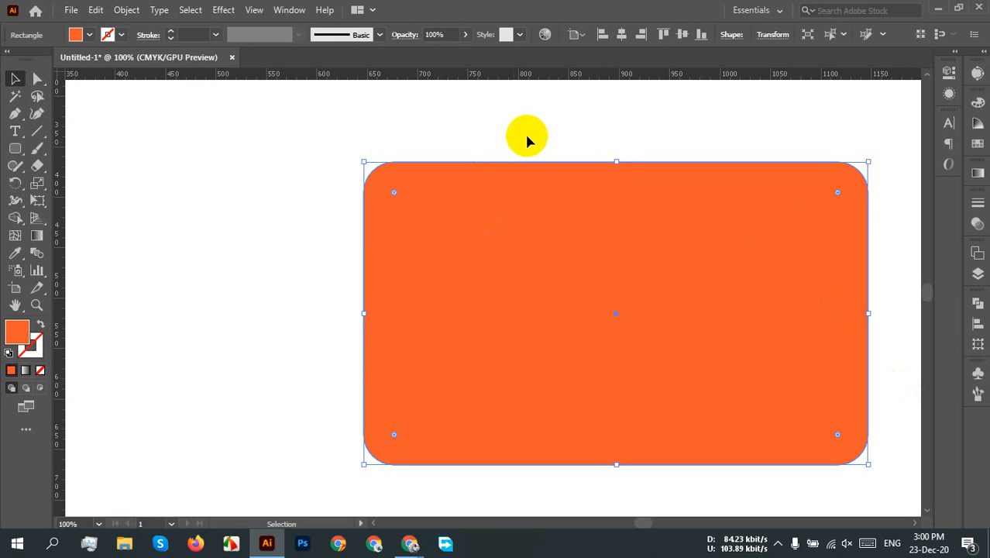
click(600, 125)
scroll(571, 108, down, 1)
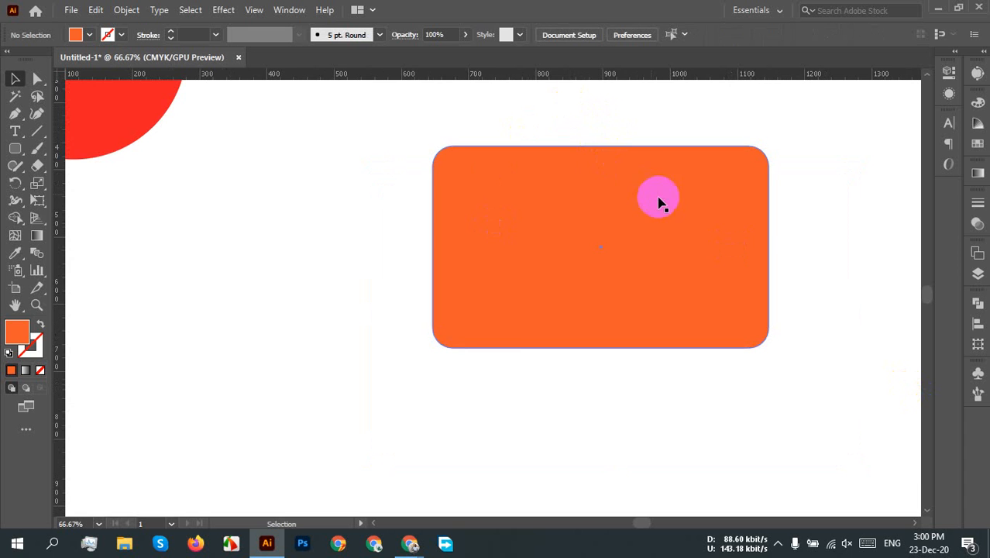
scroll(769, 213, down, 1)
Move the orange rounded rectangle straight up to just below the artboard's top edge
drag(772, 308, 578, 354)
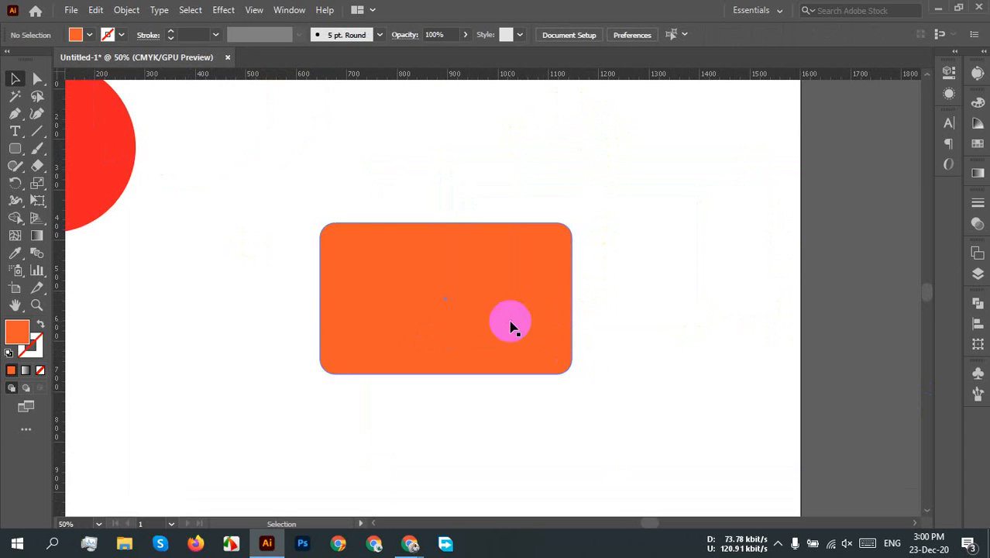
scroll(468, 325, up, 2)
drag(511, 325, 456, 210)
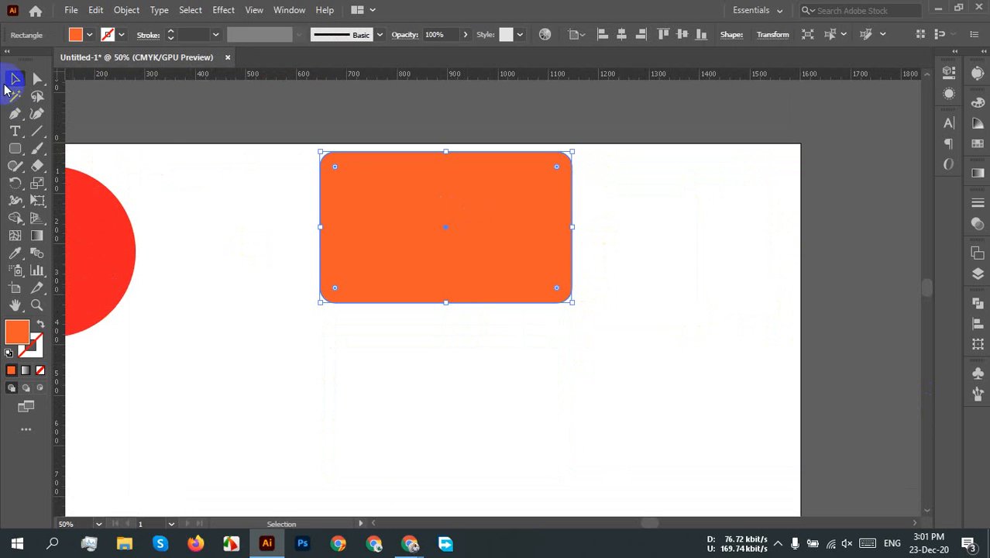
Draw an orange hexagon about 255 px wide with the Polygon tool and place it near the middle of the artboard's lower half
click(15, 147)
drag(16, 147, 101, 203)
scroll(470, 216, down, 5)
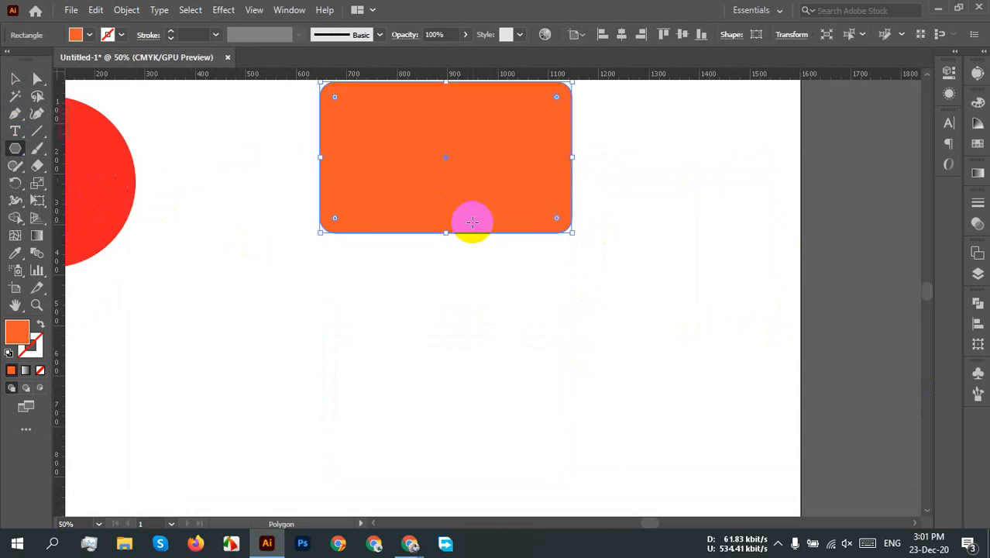
drag(470, 216, 349, 88)
click(14, 79)
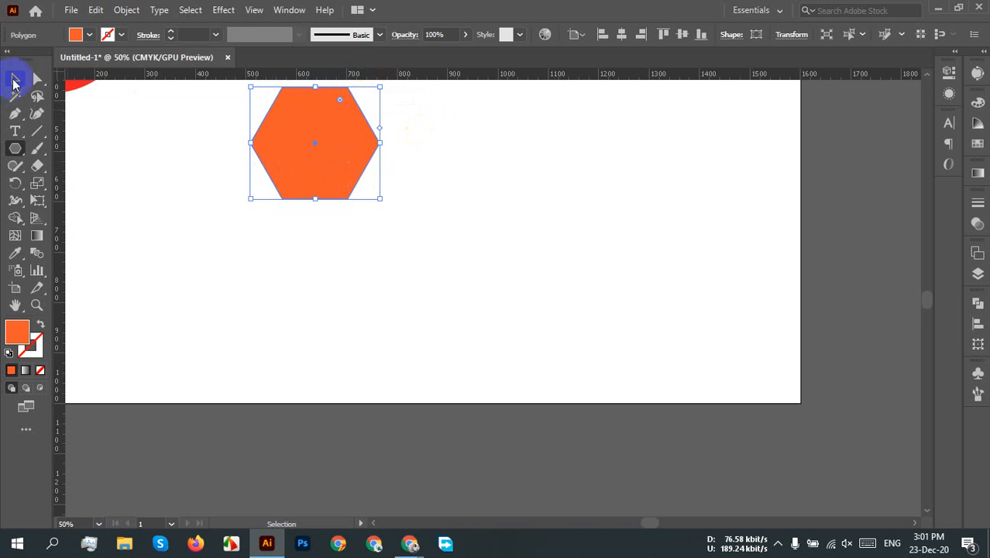
drag(320, 148, 419, 260)
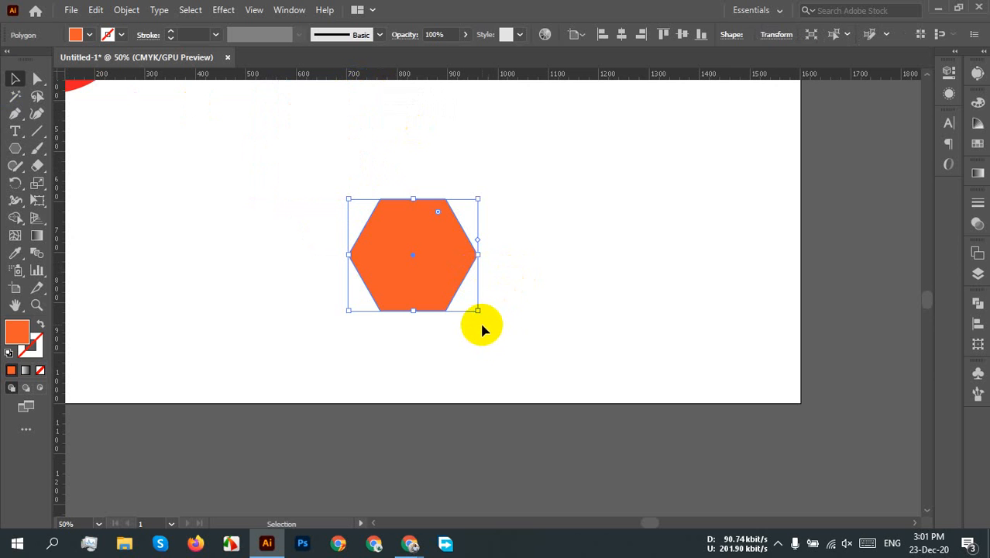
Rotate the hexagon 90° counterclockwise so that one of its vertices points straight up
drag(488, 309, 493, 182)
click(526, 264)
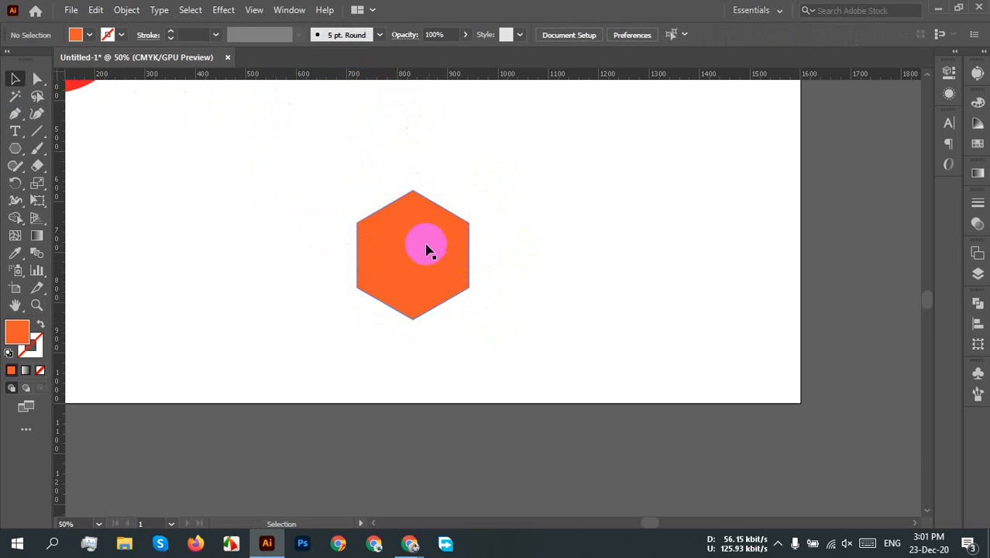
scroll(419, 247, up, 3)
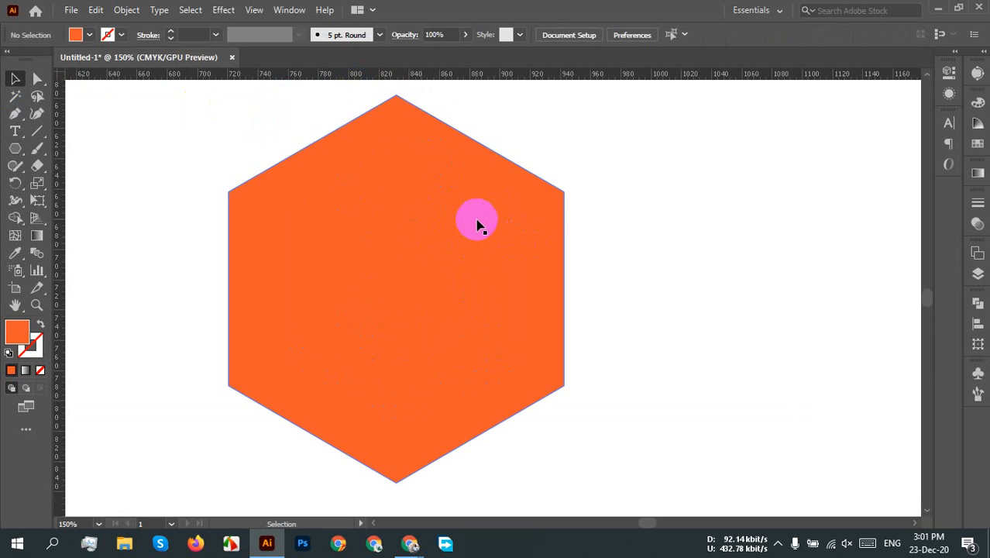
scroll(477, 220, down, 2)
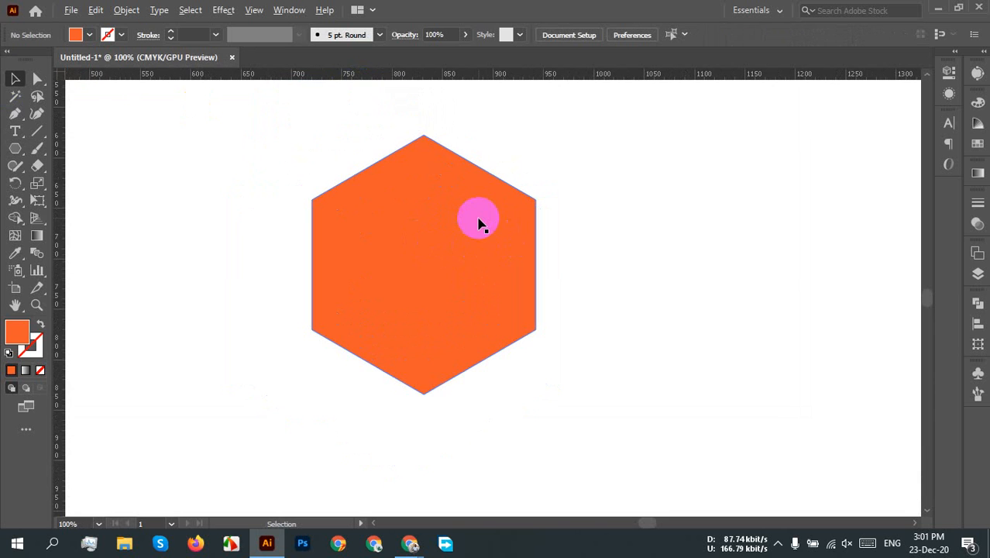
Swap the hexagon's fill and stroke for an orange outline without fill, and set the stroke weight to 10 px
click(40, 324)
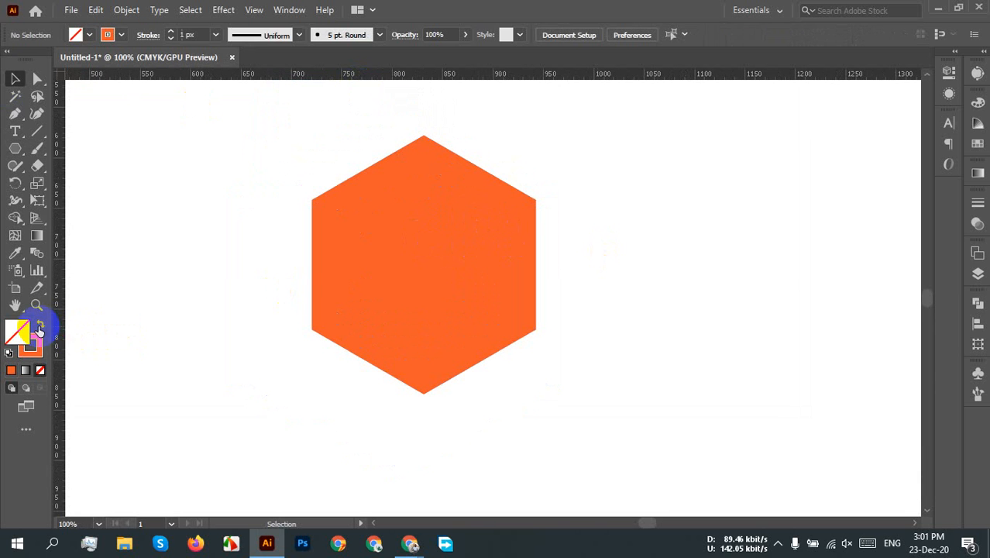
click(532, 295)
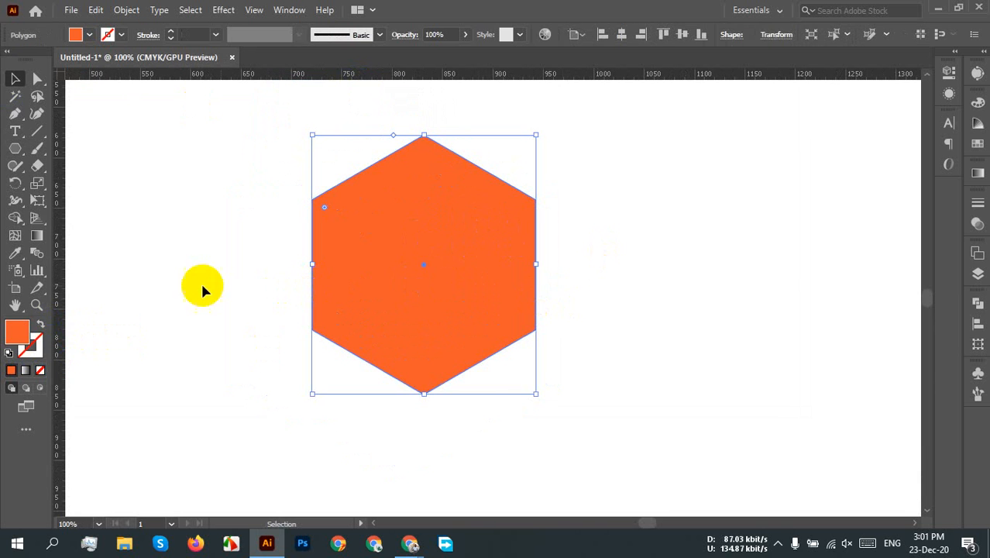
click(41, 326)
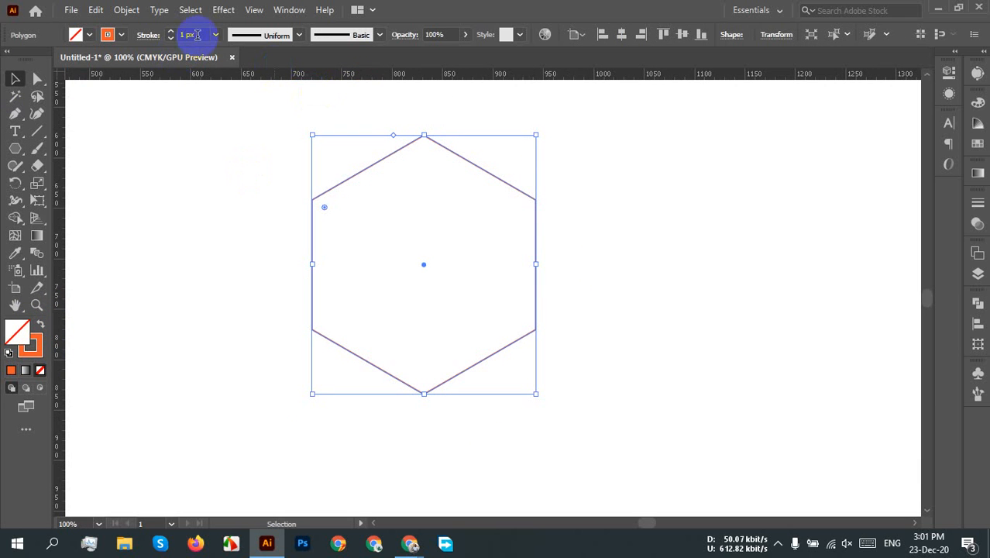
scroll(197, 35, up, 8)
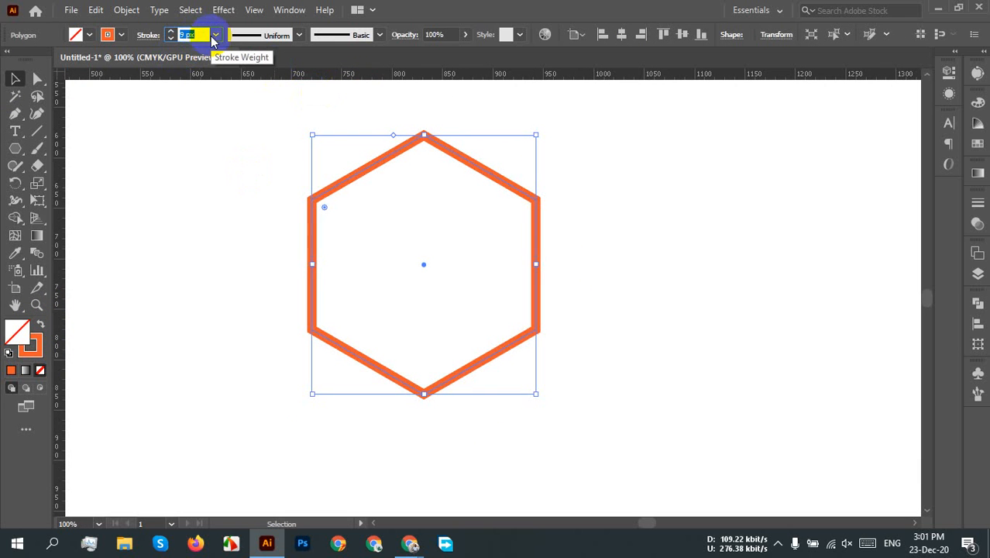
scroll(188, 35, up, 1)
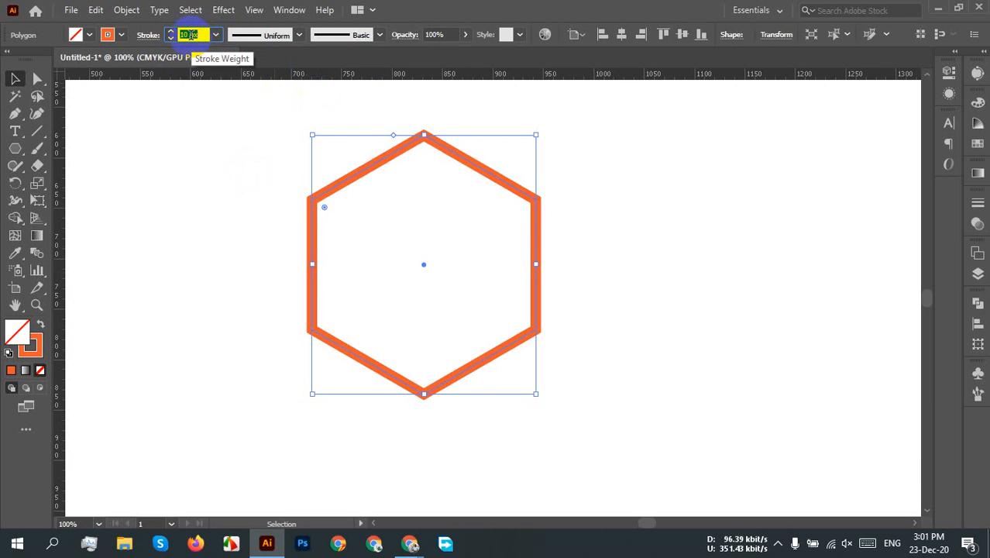
click(617, 210)
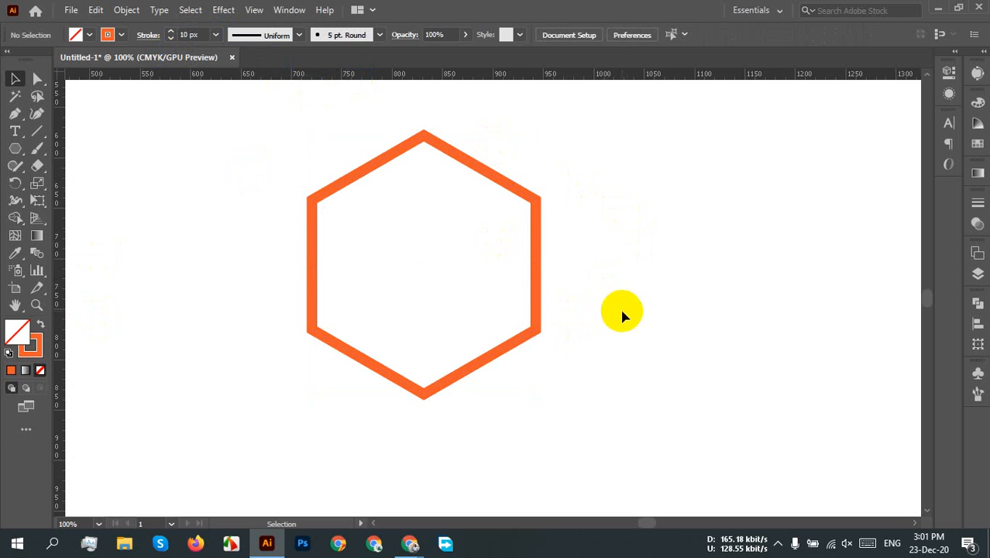
Draw an upright five-pointed star about 135 px wide just right of the hexagon, with the same orange 10 px outline and no fill
drag(648, 190, 375, 323)
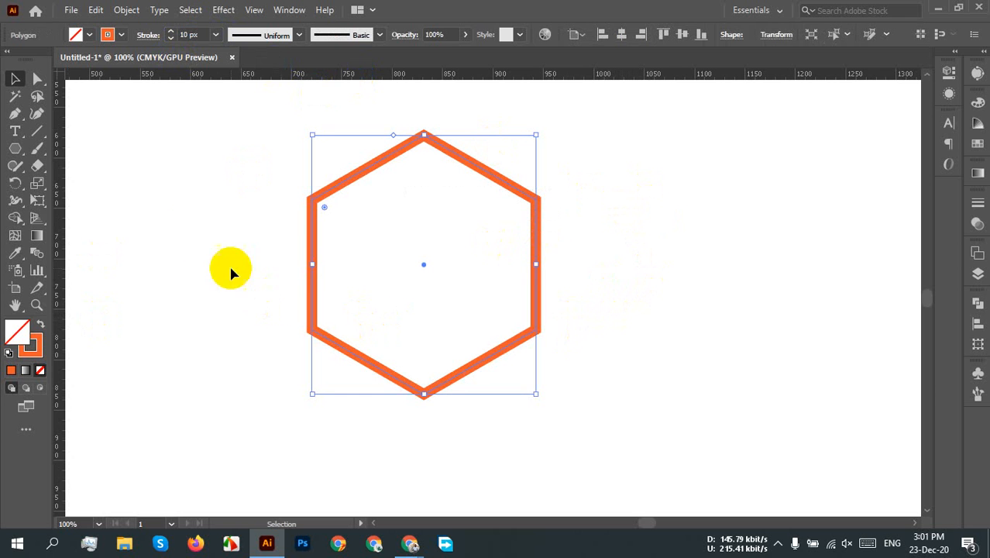
drag(11, 155, 77, 217)
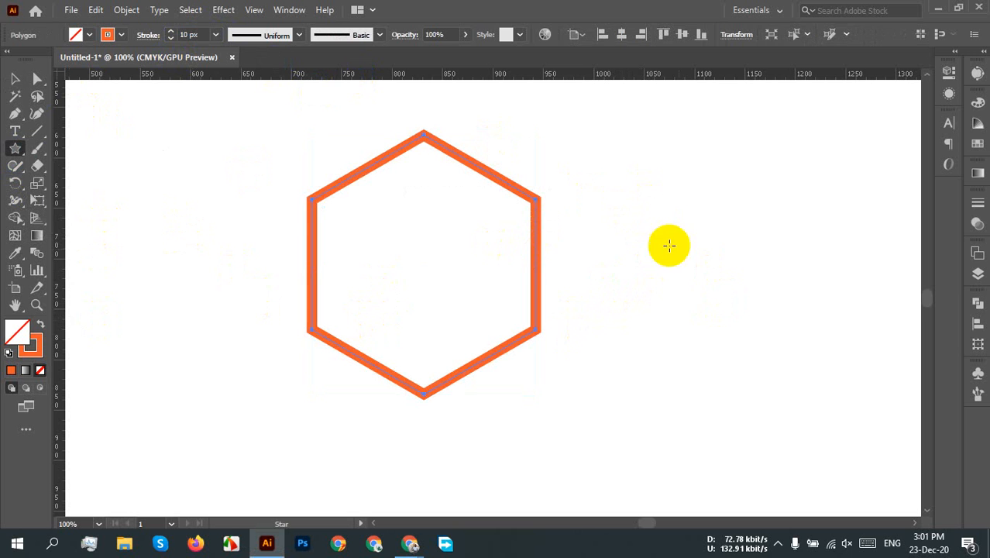
mouse_move(635, 232)
mouse_down()
mouse_move(679, 297)
mouse_move(743, 343)
mouse_move(837, 363)
mouse_move(656, 282)
mouse_move(698, 323)
mouse_move(636, 287)
mouse_move(647, 301)
mouse_move(631, 306)
mouse_up()
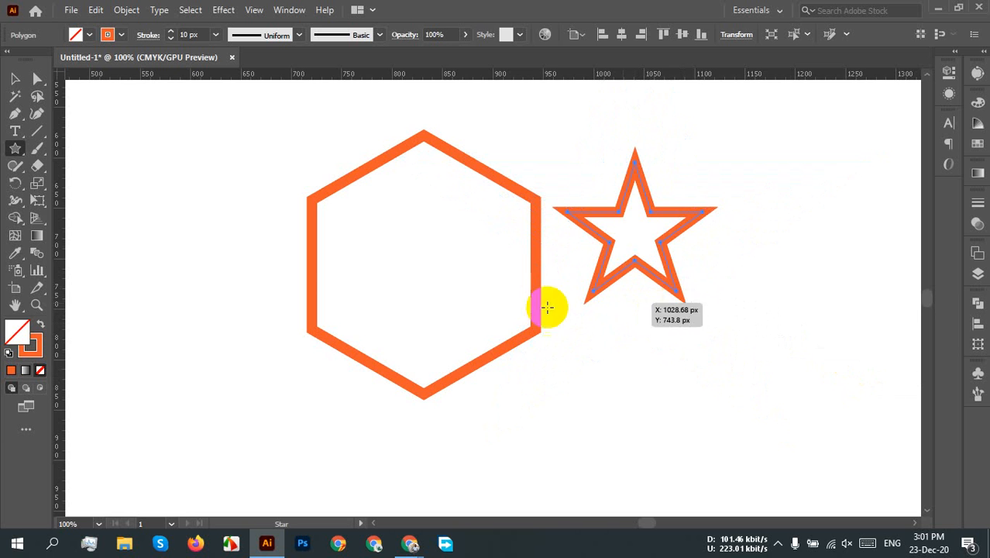
scroll(546, 301, down, 3)
scroll(514, 281, down, 4)
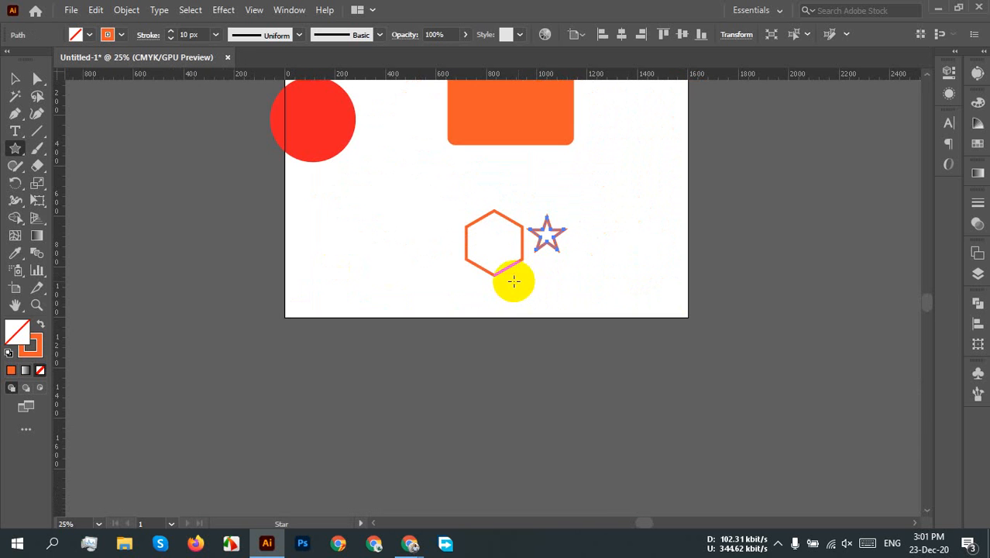
Draw an unfilled orange starburst about 500 px wide below the red circle, adjusting it to about 22 points
drag(334, 237, 374, 279)
key(Up)
key(Up)
key(Up)
key(Up)
key(Up)
key(Up)
key(Up)
key(Up)
key(Up)
key(Up)
key(Up)
key(Up)
key(Up)
key(Up)
key(Up)
key(Up)
key(Up)
key(Up)
key(Up)
key(Up)
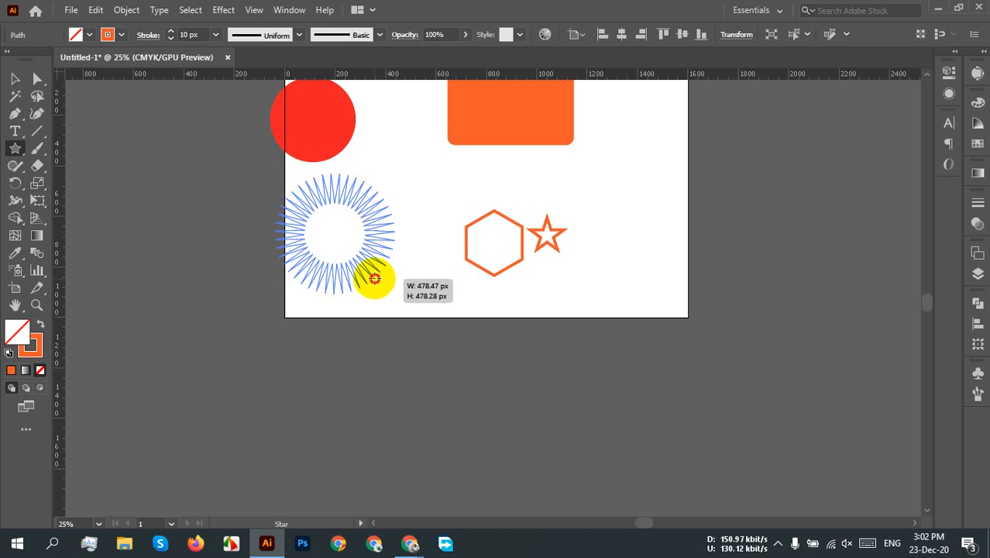
drag(374, 279, 378, 270)
key(Up)
key(Up)
key(Up)
key(Up)
key(Up)
key(Up)
key(Up)
key(Up)
key(Up)
key(Up)
key(Up)
key(Up)
key(Down)
key(Down)
key(Down)
key(Down)
key(Down)
key(Down)
key(Down)
key(Down)
key(Down)
key(Down)
key(Down)
key(Down)
key(Down)
key(Down)
key(Down)
key(Down)
key(Down)
key(Down)
key(Down)
key(Down)
key(Down)
key(Down)
key(Down)
key(Down)
key(Down)
key(Down)
key(Down)
key(Down)
key(Down)
key(Down)
key(Down)
key(Down)
key(Down)
key(Down)
key(Down)
key(Down)
key(Down)
key(Down)
key(Down)
key(Down)
key(Up)
key(Up)
key(Up)
key(Up)
key(Up)
key(Up)
key(Up)
key(Up)
key(Down)
key(Down)
key(Down)
key(Down)
key(Down)
key(Down)
key(Down)
key(Down)
key(Up)
key(Up)
key(Up)
key(Up)
key(Up)
key(Up)
key(Up)
key(Up)
key(Up)
key(Up)
key(Up)
key(Up)
key(Up)
key(Up)
key(Up)
key(Up)
key(Up)
key(Up)
key(Up)
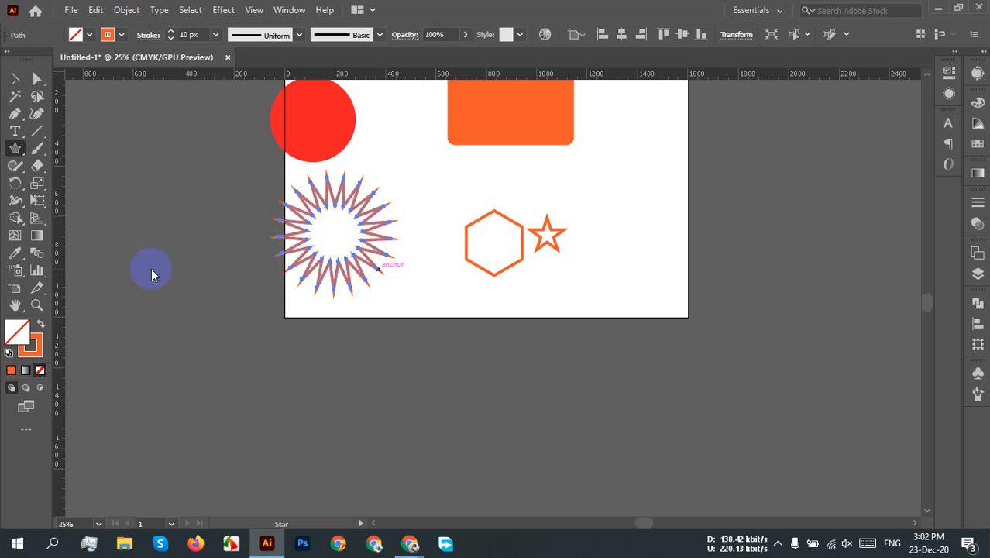
Move the starburst slightly right and down so it lies fully inside the artboard, and deselect it
click(17, 81)
click(386, 267)
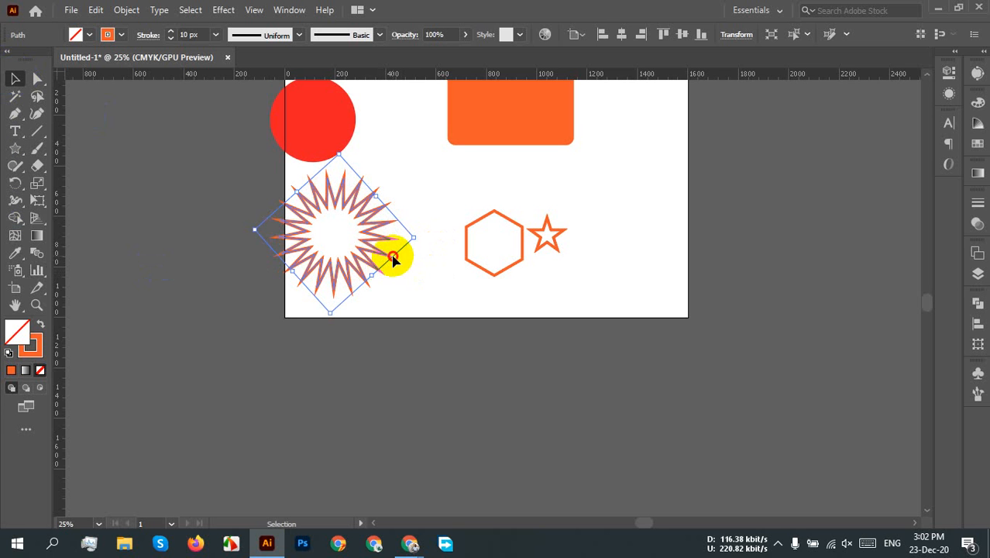
drag(393, 259, 413, 268)
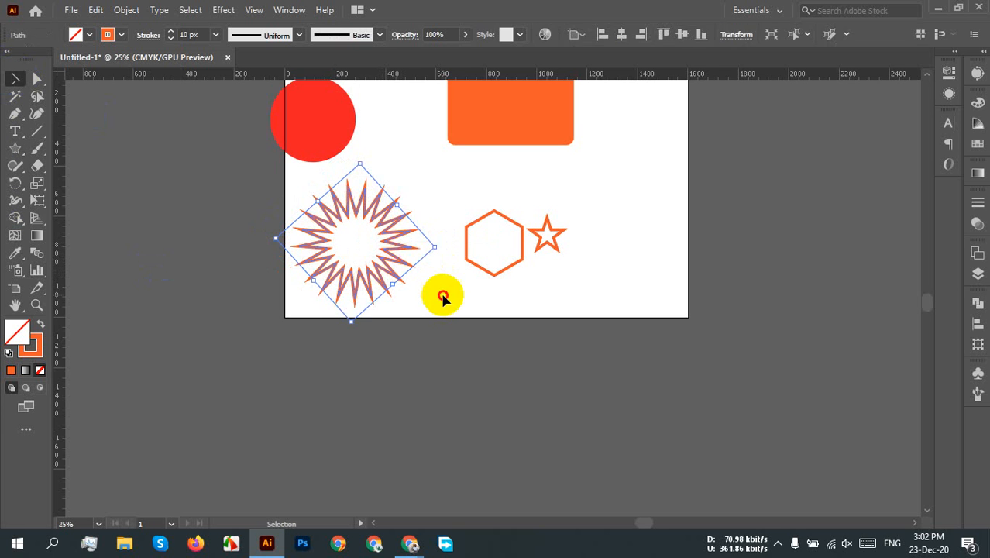
click(444, 295)
Swap the starburst's fill and stroke so it has no outline, and set its fill to yellow
drag(394, 333, 271, 285)
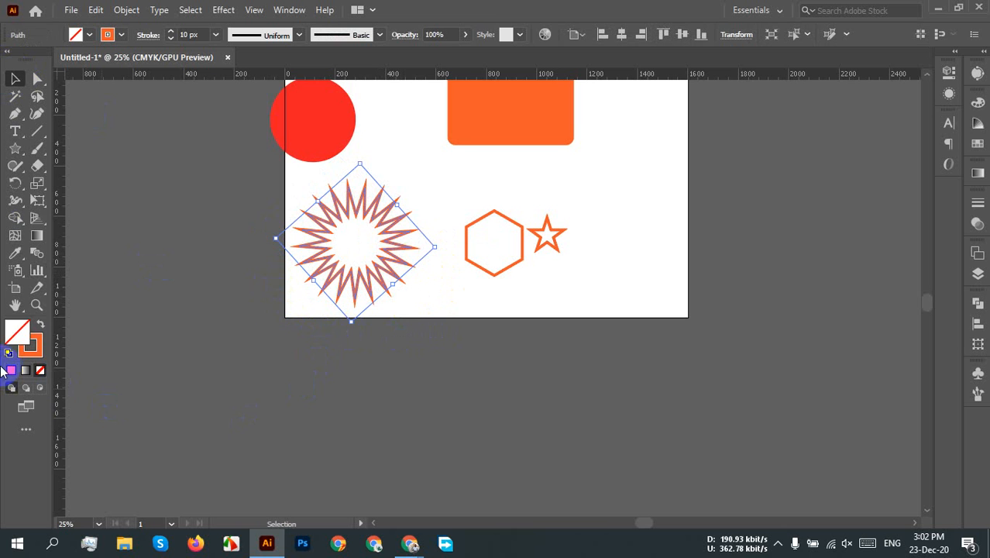
click(42, 325)
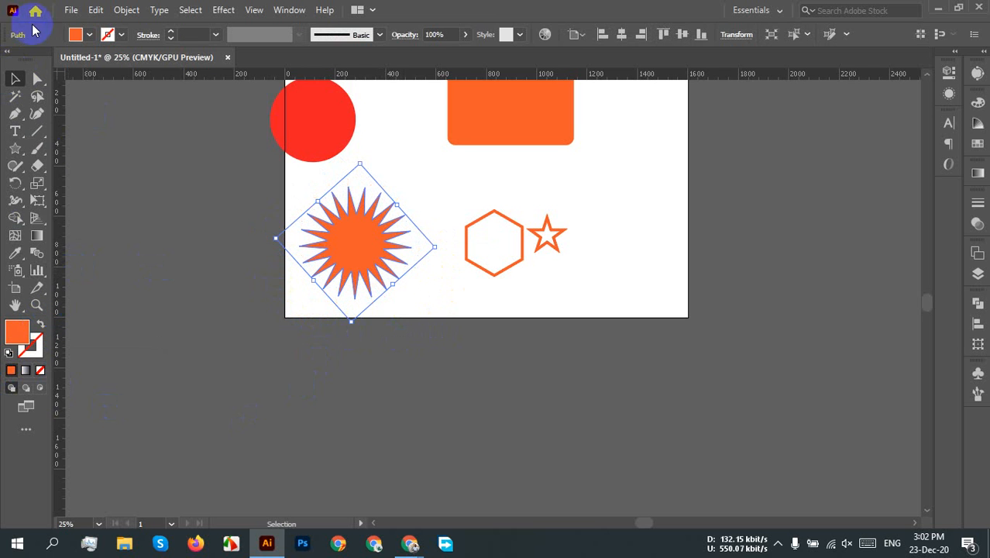
click(76, 34)
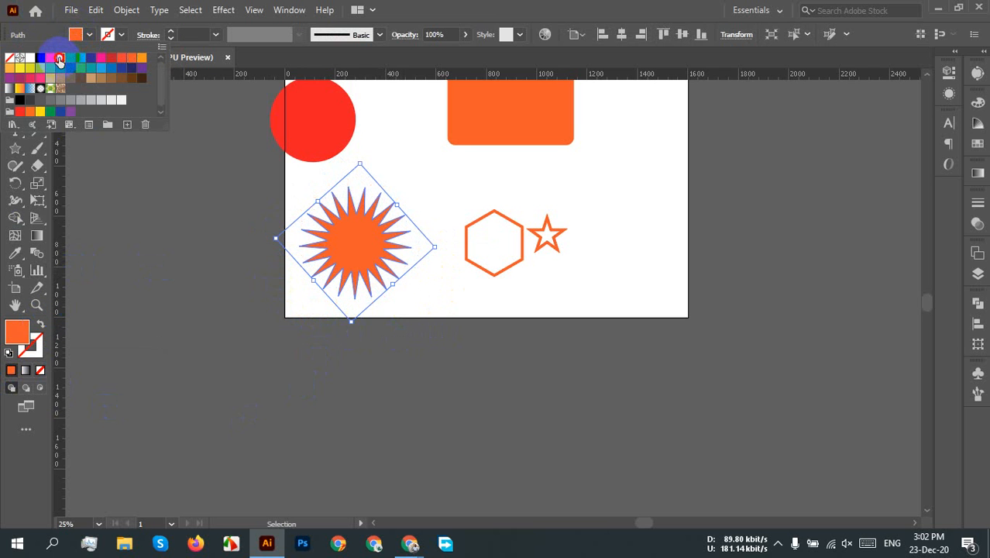
click(60, 60)
click(418, 361)
click(418, 361)
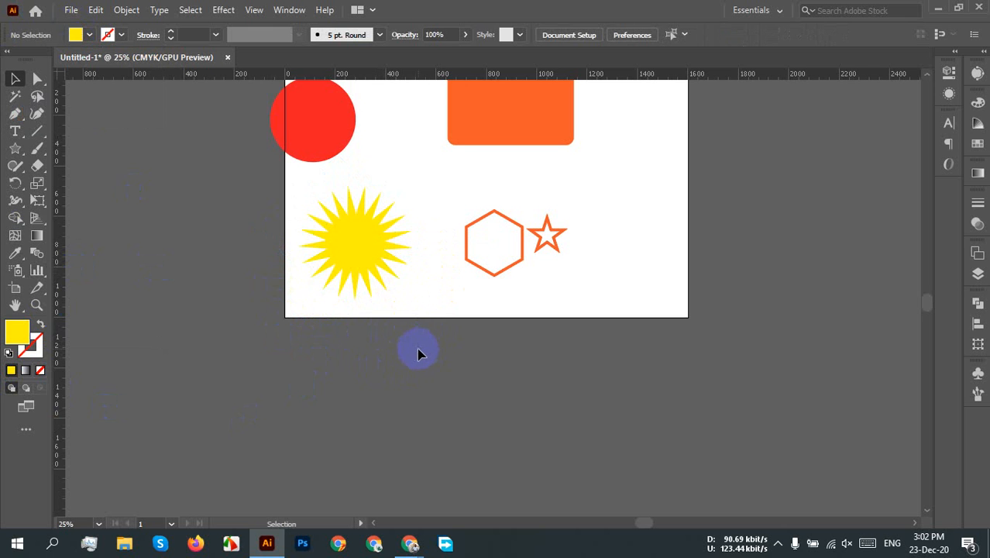
drag(404, 343, 301, 244)
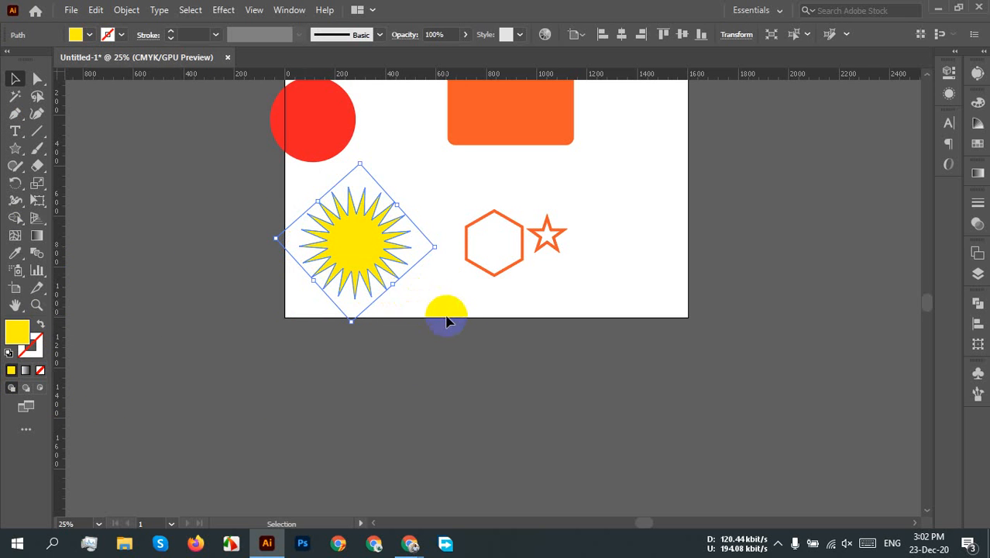
scroll(544, 337, down, 3)
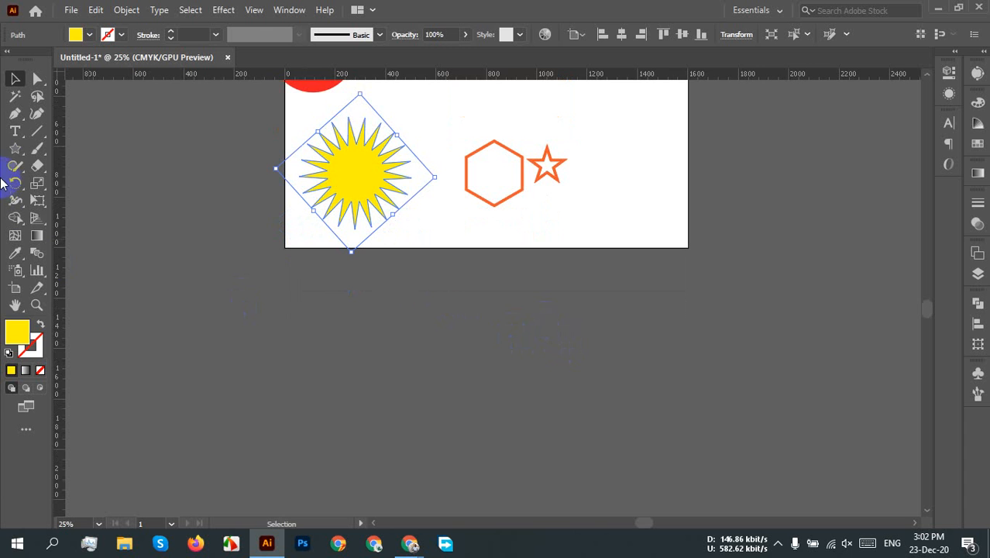
Draw a densely pointed yellow starburst with very thin rays, about 550 px wide, just below the artboard, and deselect it
click(14, 152)
drag(427, 321, 427, 202)
key(Up)
key(Up)
key(Up)
key(Up)
key(Up)
key(Up)
key(Up)
key(Up)
key(Up)
key(Up)
key(Up)
key(Up)
key(Up)
key(Up)
key(Up)
key(Up)
key(Up)
key(Up)
key(Up)
key(Up)
key(Up)
key(Up)
key(Up)
key(Up)
key(Up)
key(Up)
key(Up)
key(Up)
key(Up)
key(Up)
key(Up)
key(Up)
key(Up)
key(Up)
key(Up)
key(Up)
key(Up)
key(Up)
key(Up)
key(Up)
key(Up)
key(Up)
key(Up)
key(Up)
key(Up)
key(Up)
key(Up)
key(Up)
key(Up)
key(Up)
key(Up)
key(Up)
key(Up)
key(Up)
key(Up)
key(Up)
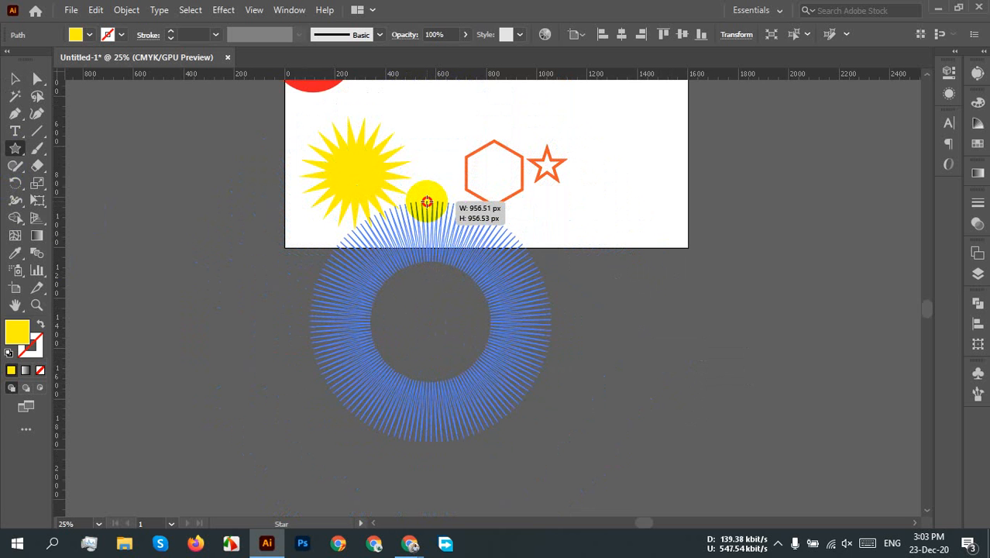
drag(427, 202, 494, 294)
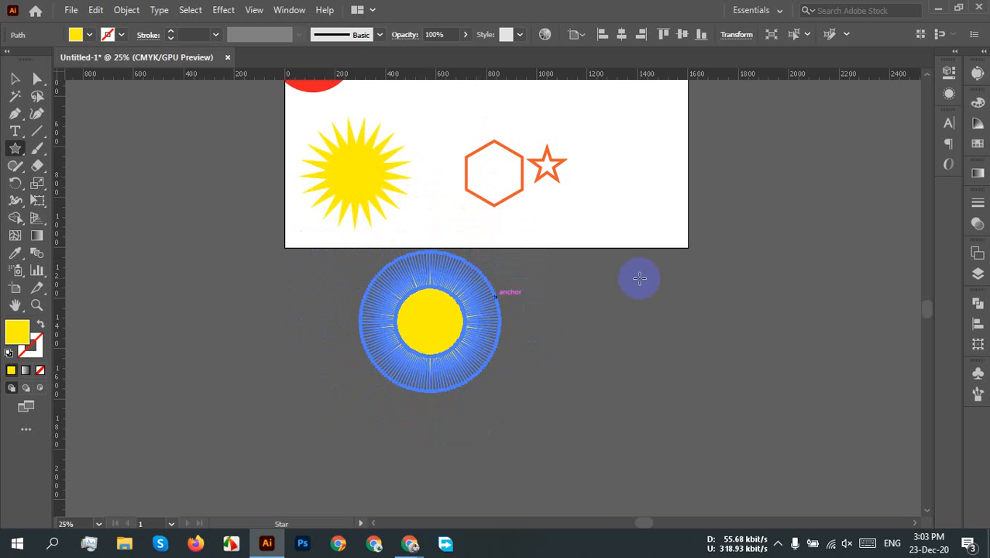
click(10, 79)
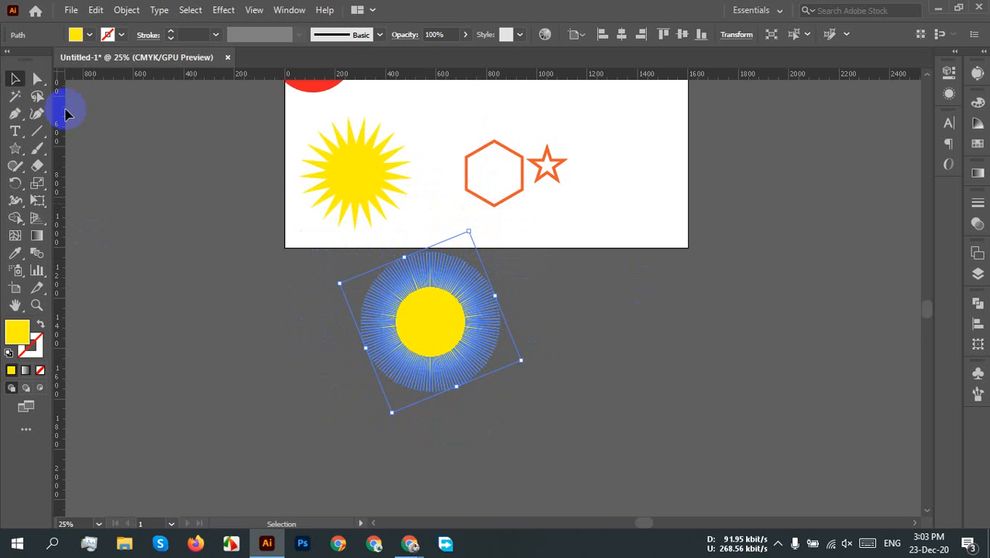
click(612, 331)
Examine the thin rays of the dense starburst, and move it to the right to free space beneath the artboard
scroll(517, 331, up, 4)
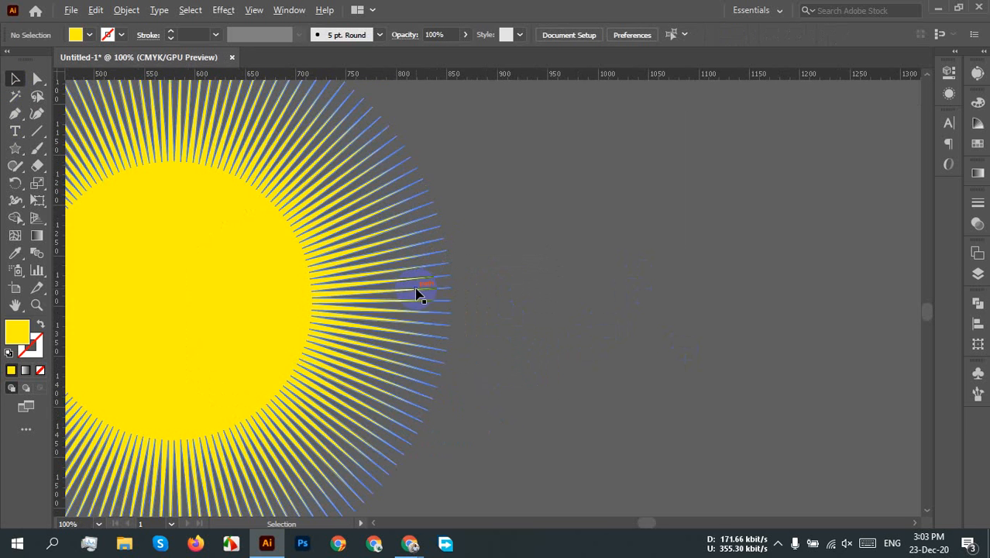
drag(534, 348, 724, 319)
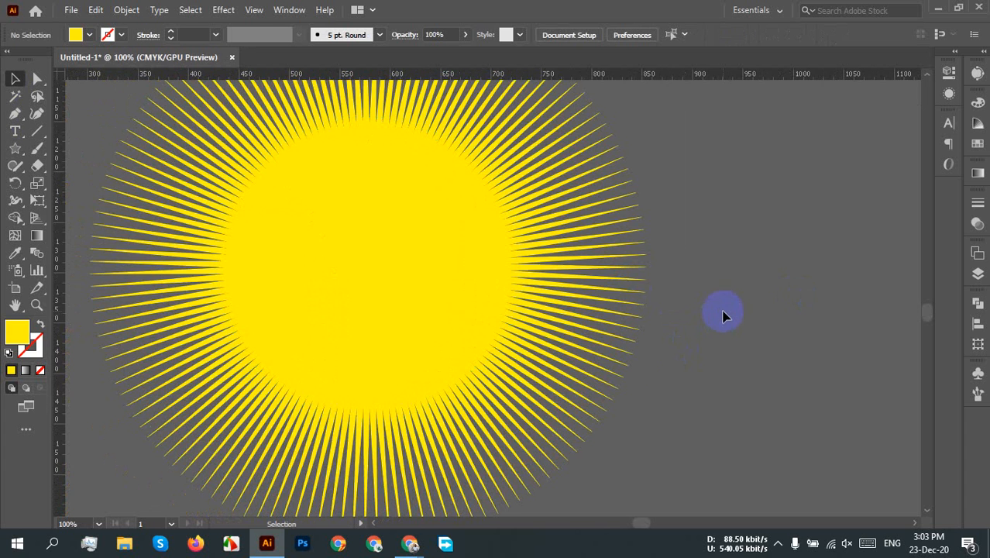
scroll(723, 316, down, 1)
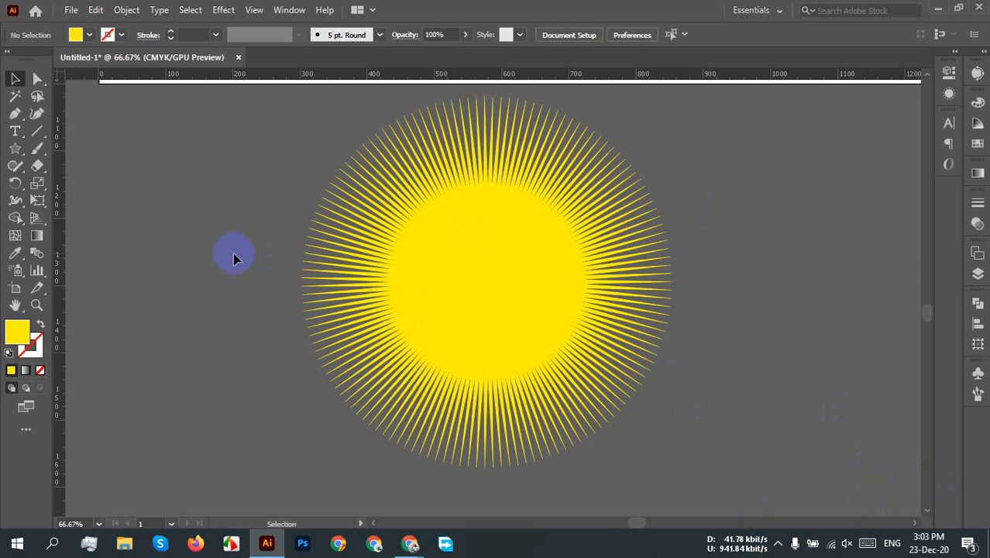
drag(508, 284, 758, 277)
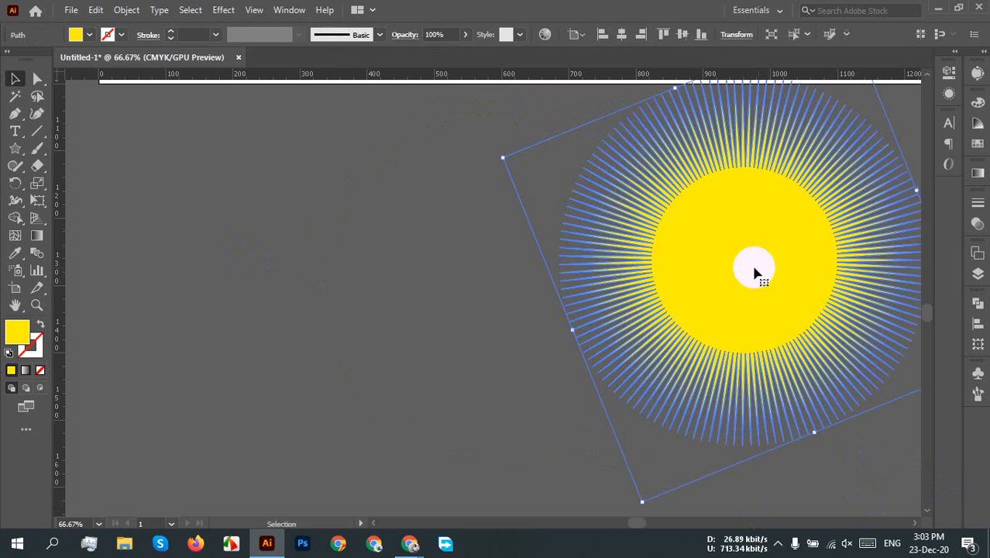
Draw a yellow five-pointed star about 210 px wide below the artboard, well to the left of the dense starburst
click(14, 148)
drag(221, 232, 290, 258)
key(Down)
key(Down)
key(Down)
key(Down)
key(Down)
key(Down)
key(Down)
key(Down)
key(Down)
key(Down)
key(Down)
key(Down)
key(Down)
key(Down)
key(Down)
key(Down)
key(Down)
key(Down)
key(Down)
key(Down)
key(Down)
key(Down)
key(Down)
key(Down)
key(Down)
key(Down)
key(Down)
key(Down)
key(Down)
key(Down)
key(Down)
key(Down)
key(Down)
key(Down)
key(Down)
key(Down)
key(Down)
key(Down)
key(Down)
key(Down)
key(Down)
key(Down)
key(Down)
key(Down)
key(Down)
key(Down)
key(Up)
key(Up)
key(Up)
key(Down)
key(Down)
key(alt)
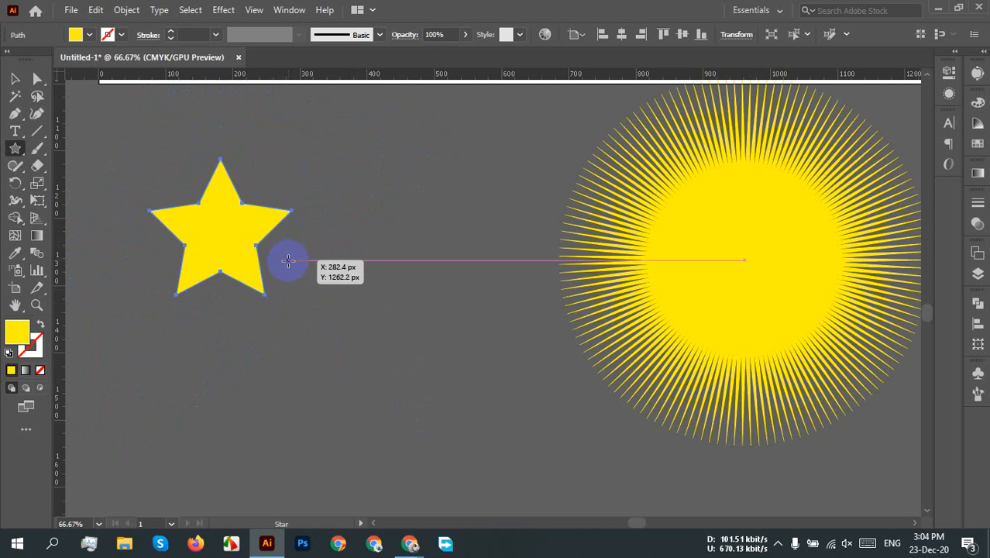
Draw a second five-pointed star about 230 px wide beside the first, with its opposite arm edges in straight alignment
drag(365, 220, 420, 283)
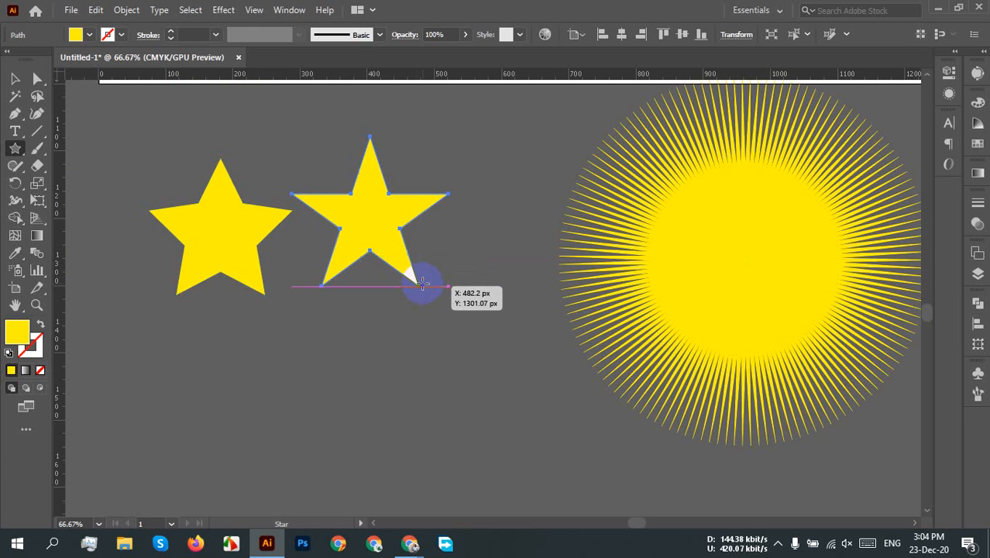
key(v)
click(438, 338)
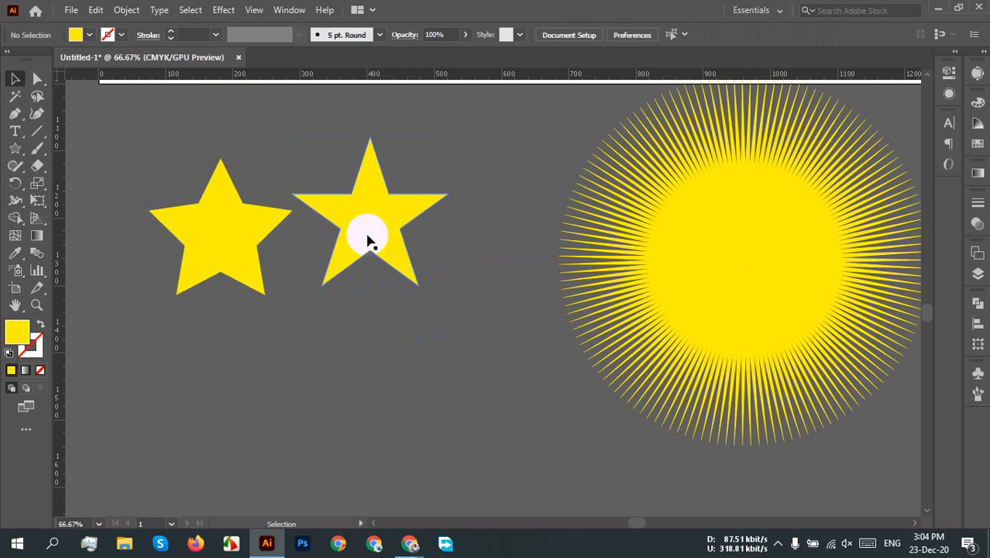
Move the second star slightly right and down, nudge the first star level with it, and compare their arm shapes
drag(367, 237, 387, 257)
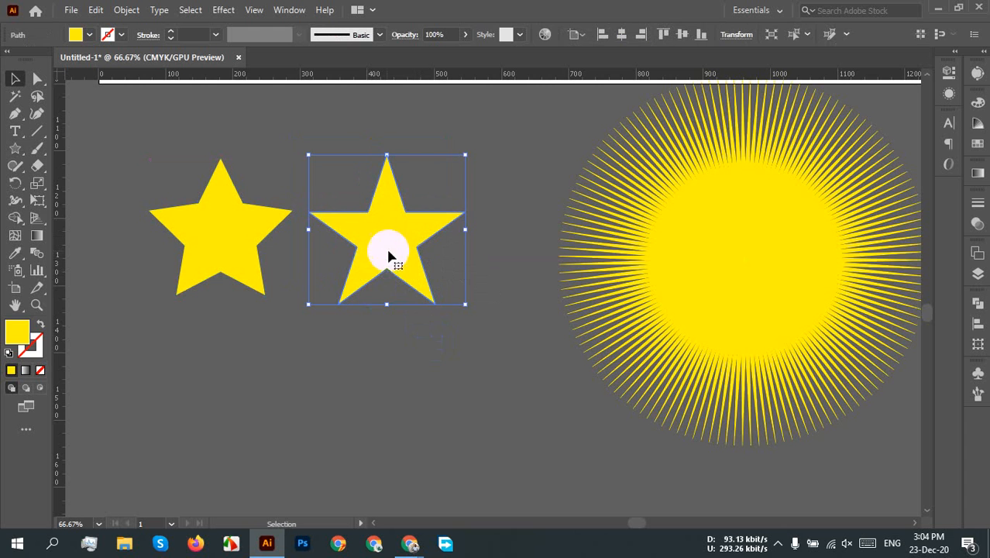
mouse_move(236, 277)
mouse_down()
mouse_move(236, 287)
mouse_move(234, 278)
mouse_up()
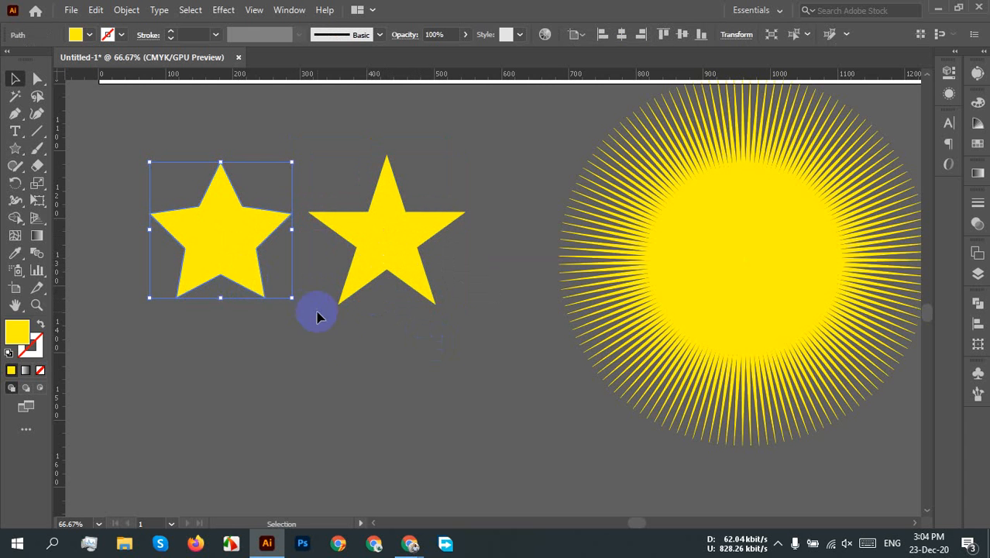
click(367, 370)
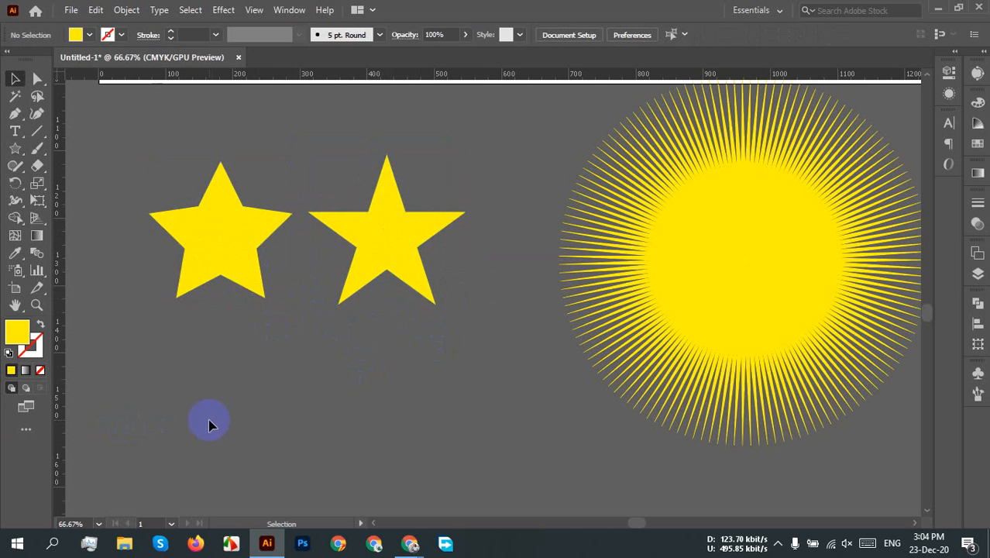
scroll(257, 341, up, 2)
drag(330, 269, 444, 434)
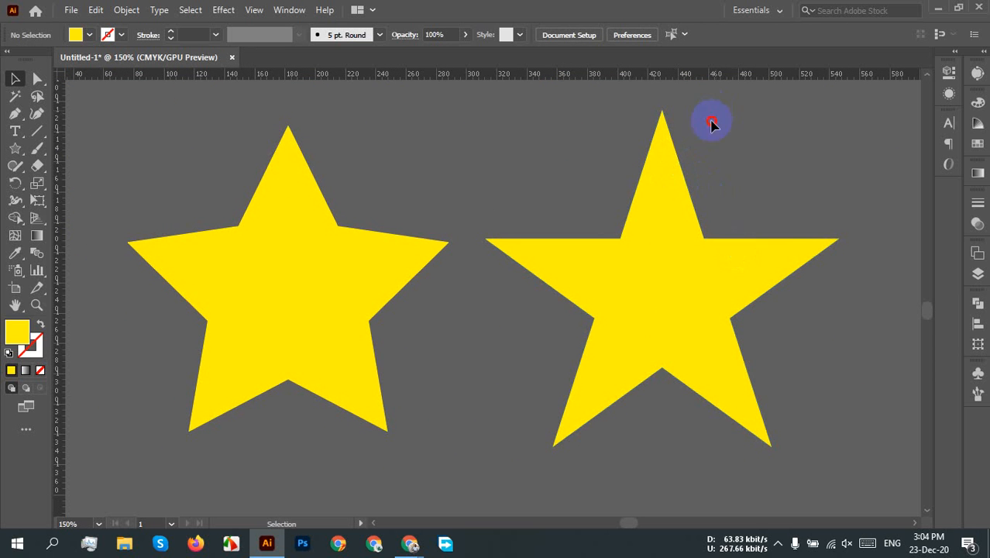
click(651, 229)
click(302, 302)
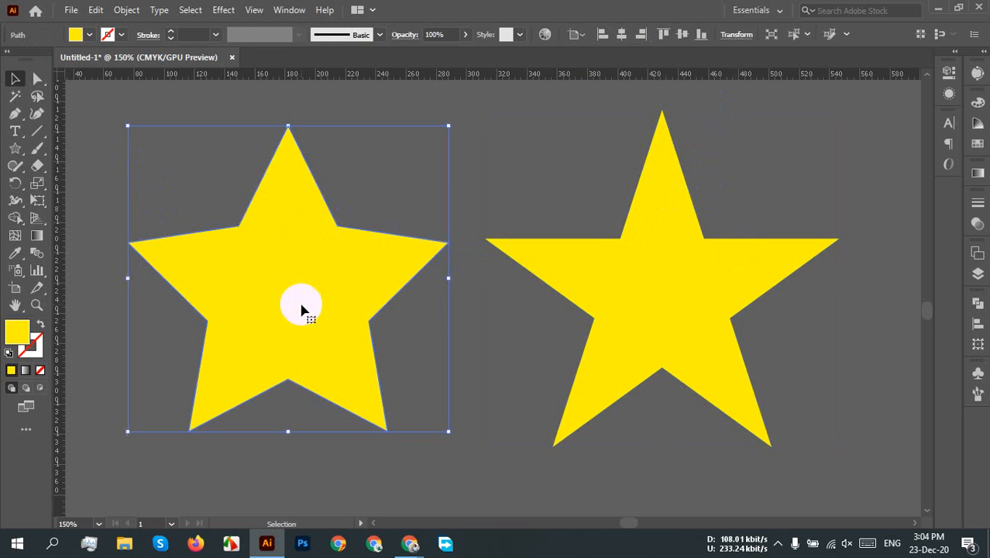
click(806, 407)
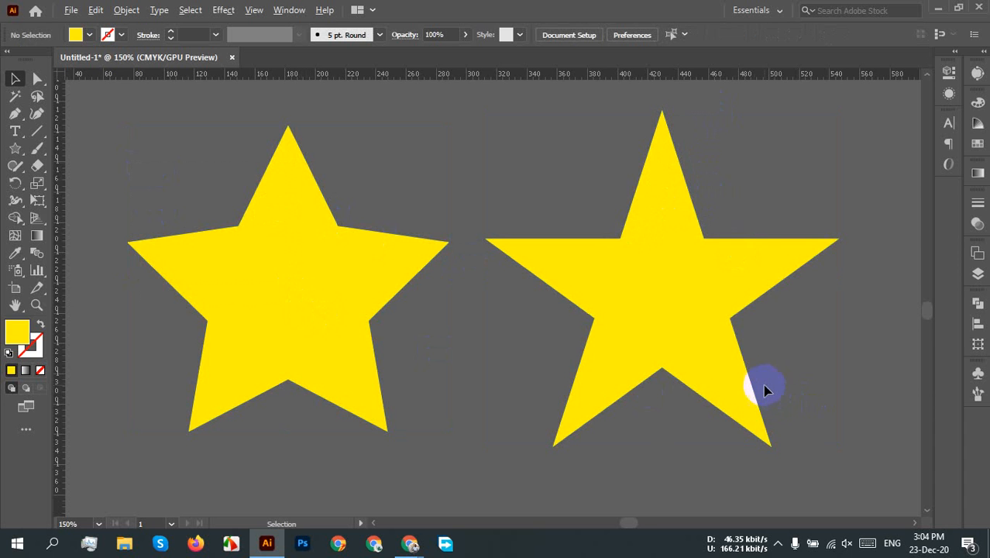
Delete all shapes on and around the artboard
scroll(752, 385, down, 4)
drag(652, 338, 367, 355)
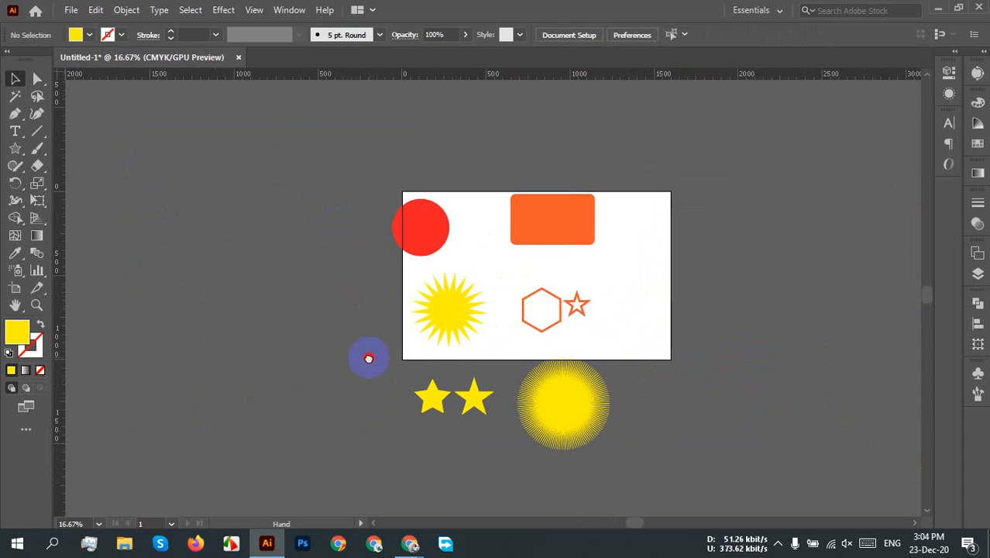
key(ctrl+a)
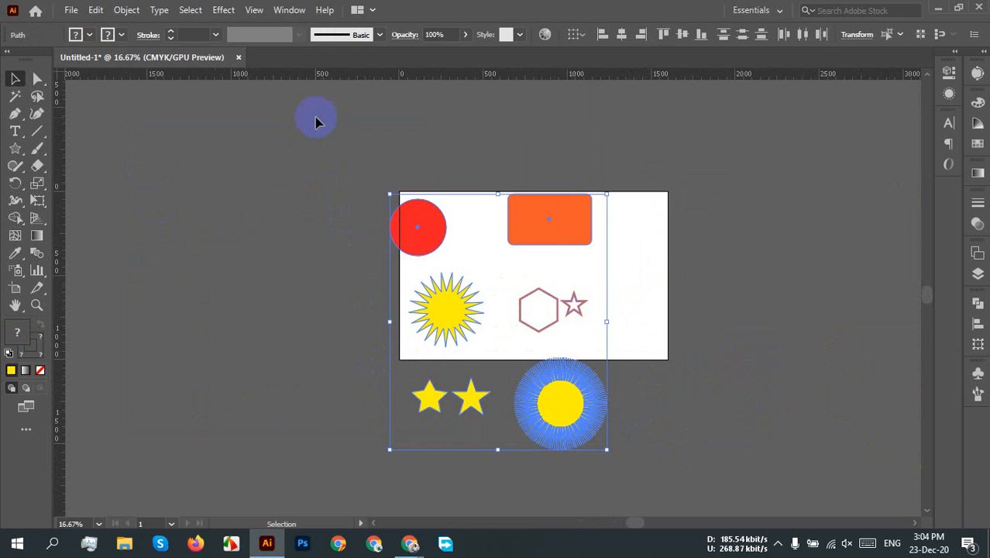
key(Delete)
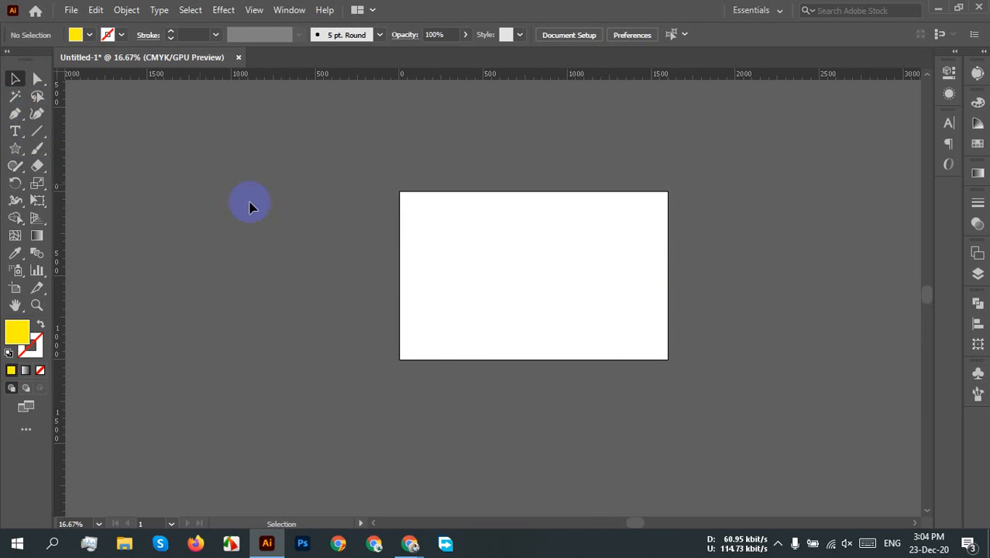
Draw a yellow square about 270 px wide near the artboard's upper-left corner, and deselect it
key(m)
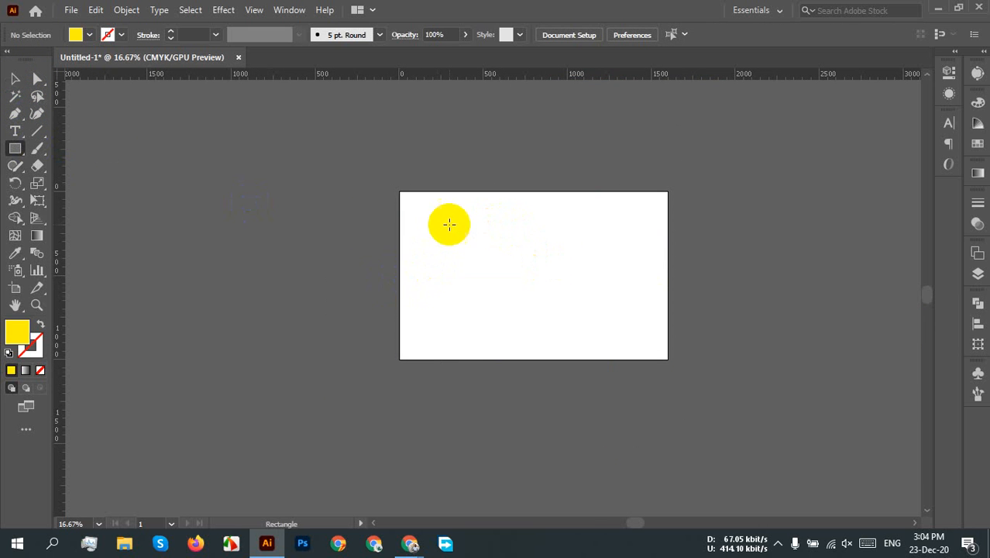
key(ctrl+0)
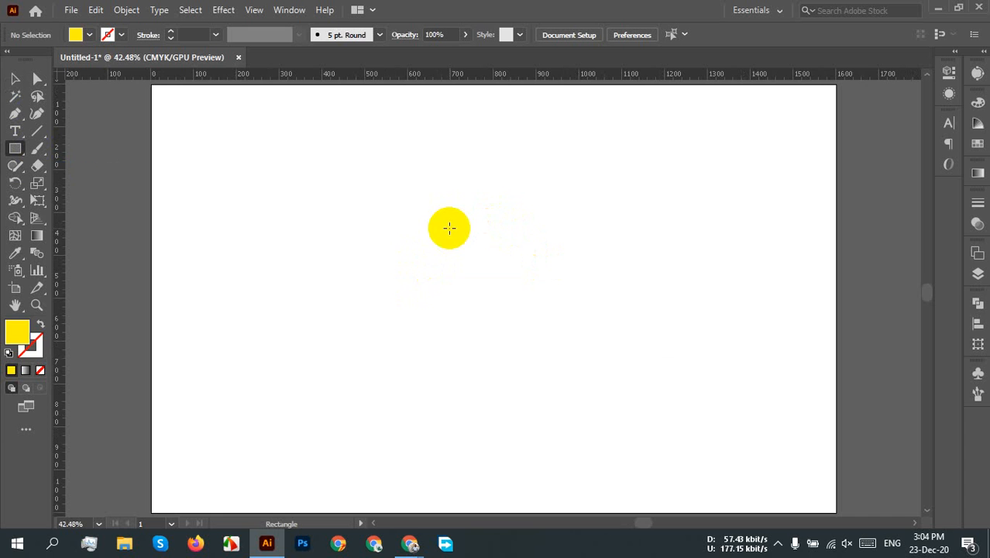
drag(185, 125, 299, 240)
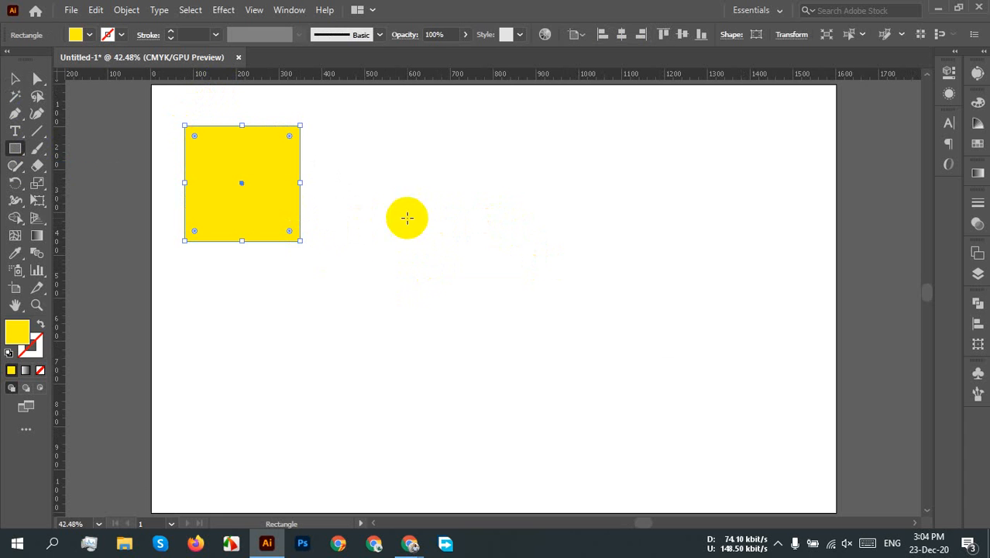
click(15, 78)
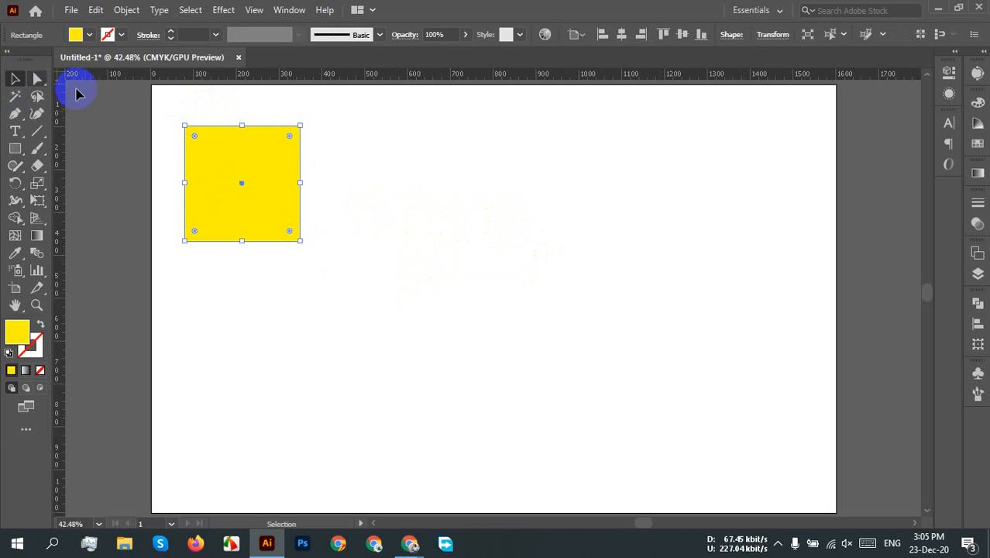
click(365, 220)
Change the square's fill to CMYK Cyan and leave the square selected
click(283, 189)
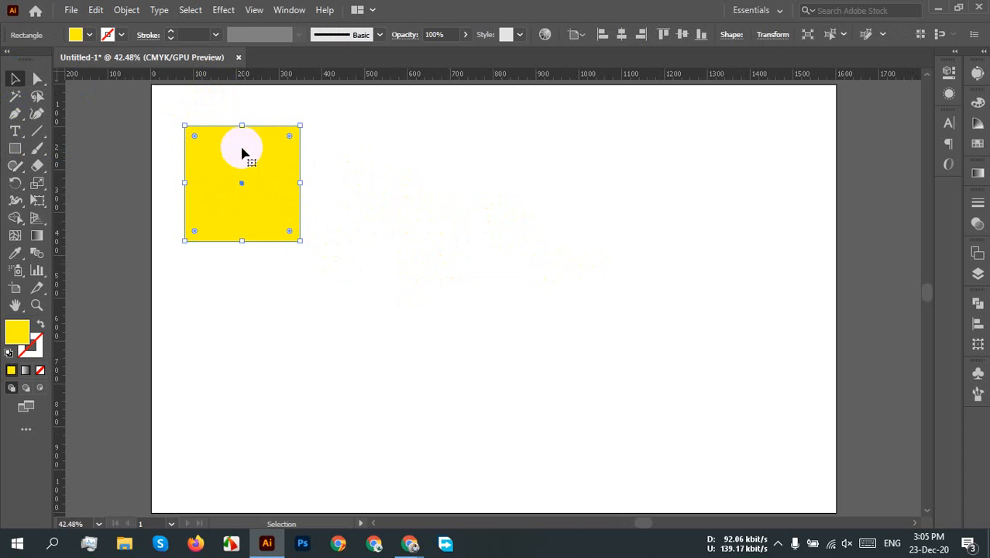
click(89, 35)
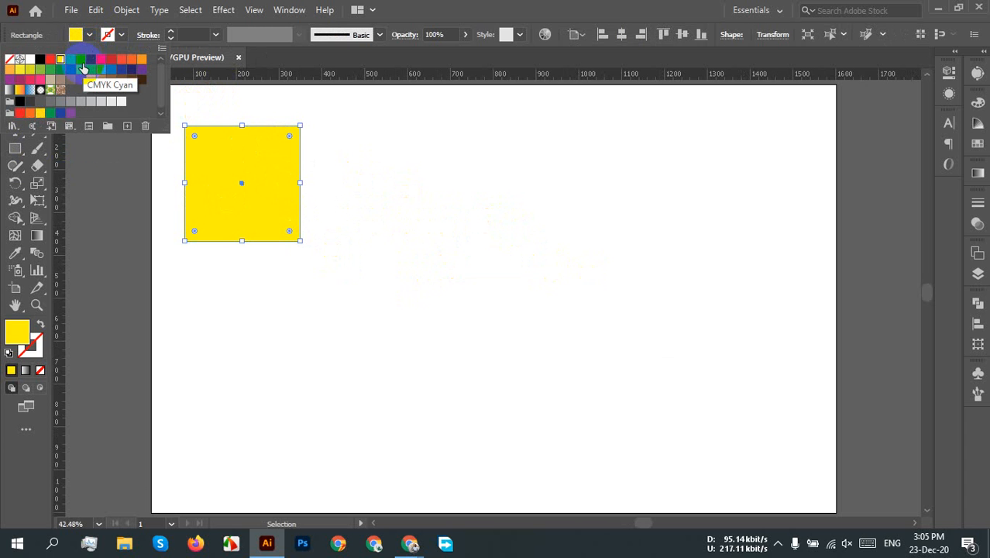
click(83, 61)
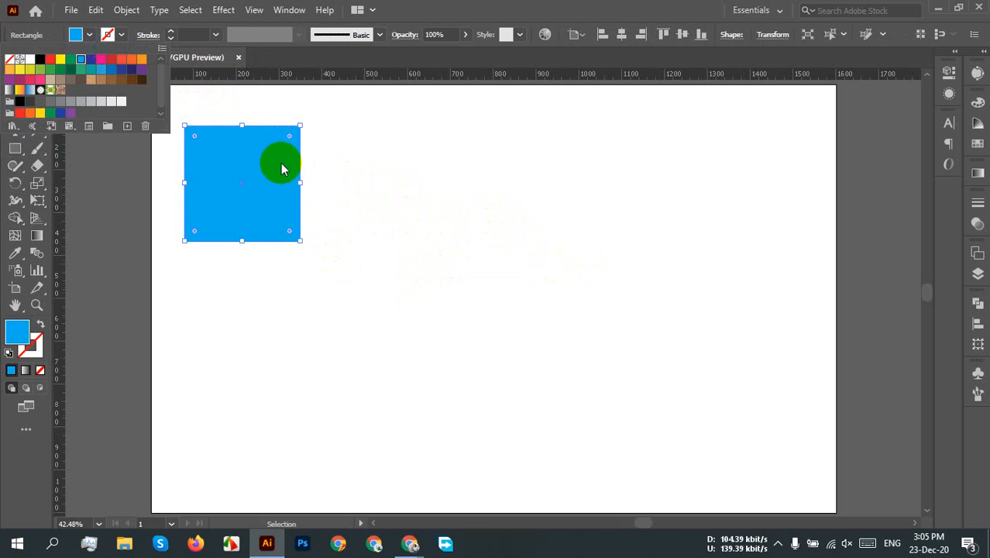
click(367, 201)
click(324, 203)
drag(377, 190, 230, 258)
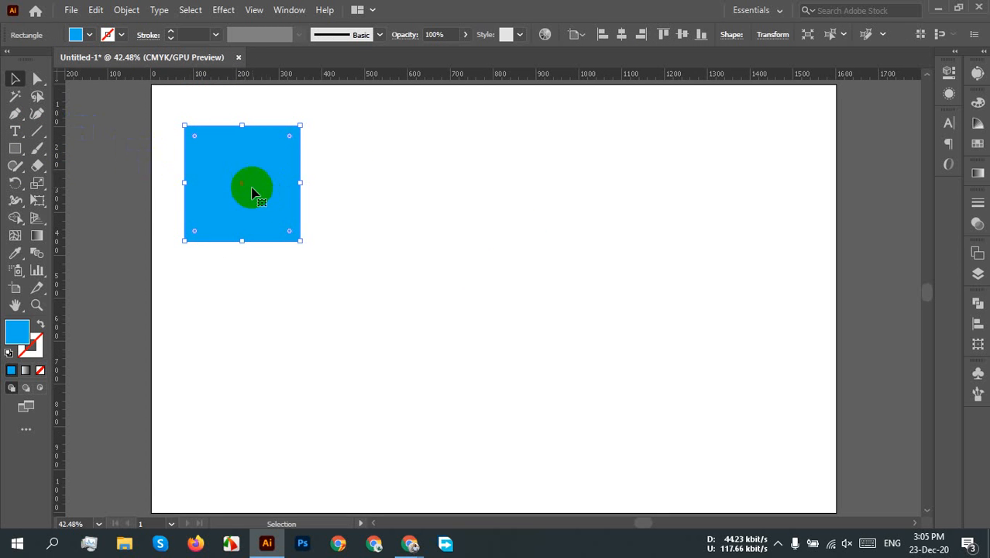
Duplicate the cyan square to its right at the same height, leaving a gap of about 50 px, and deselect
click(92, 10)
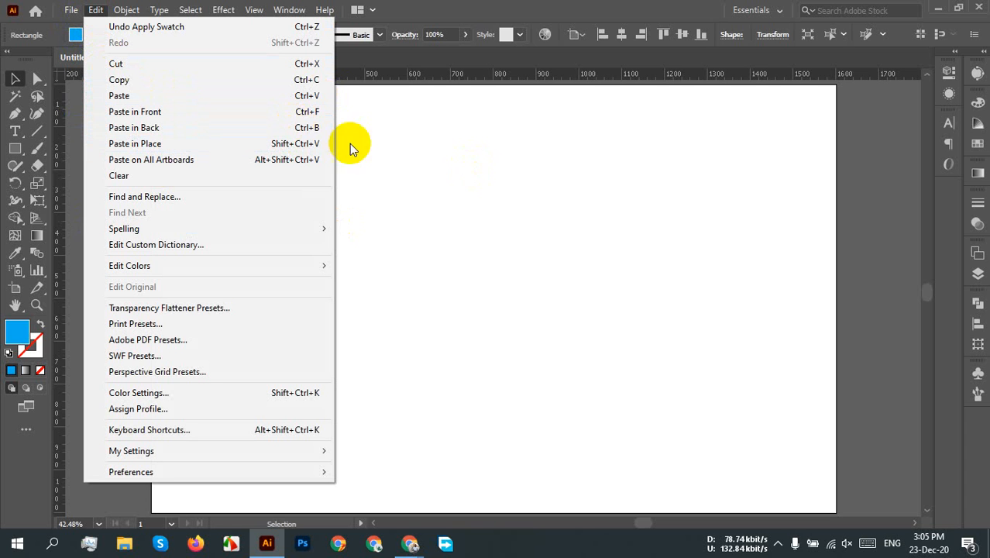
click(375, 161)
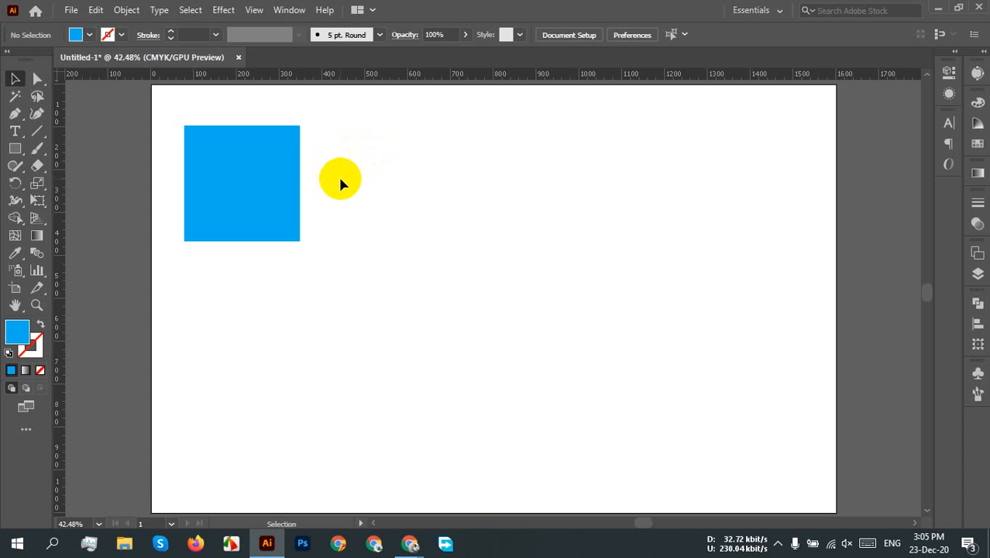
click(268, 178)
click(221, 161)
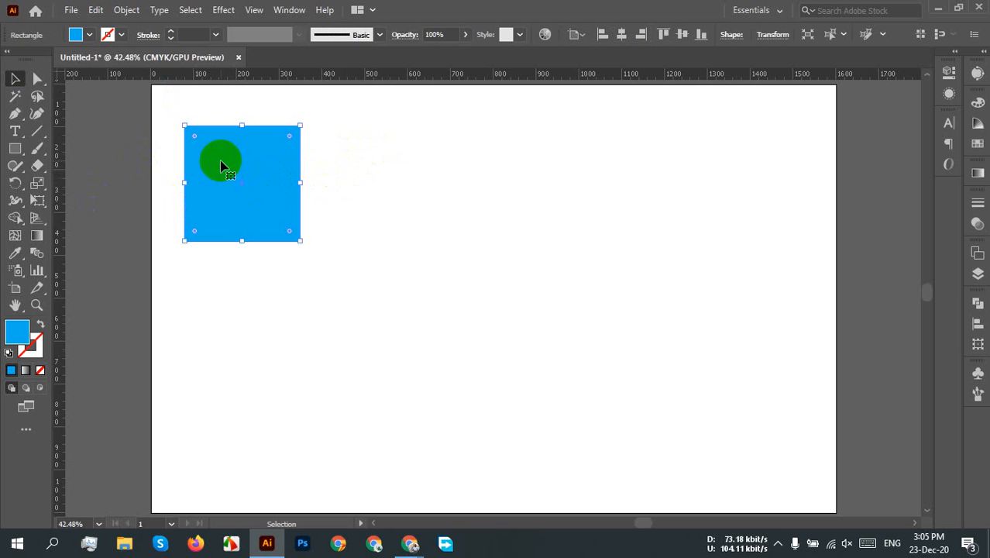
drag(221, 157, 358, 157)
click(461, 175)
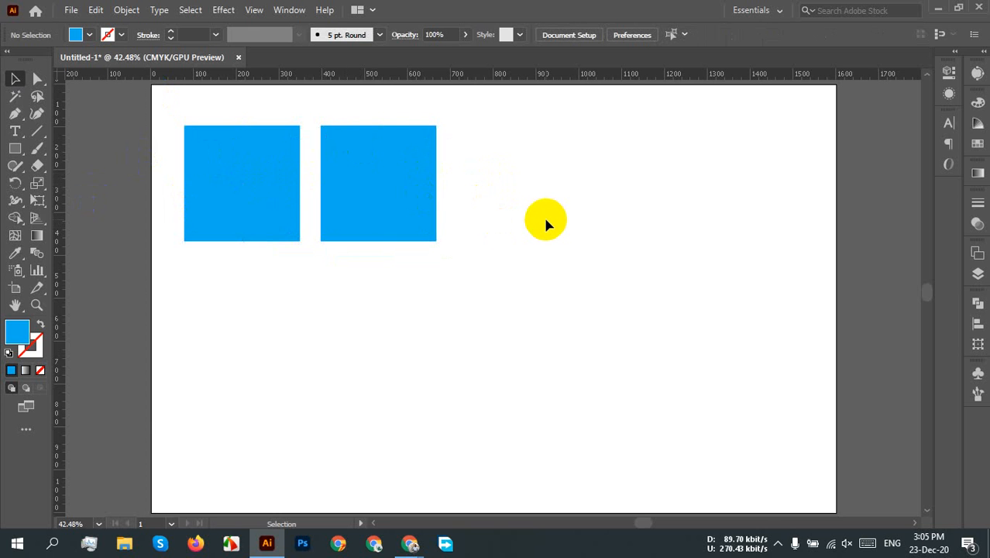
Fill the duplicated square with CMYK Blue and deselect it
click(377, 211)
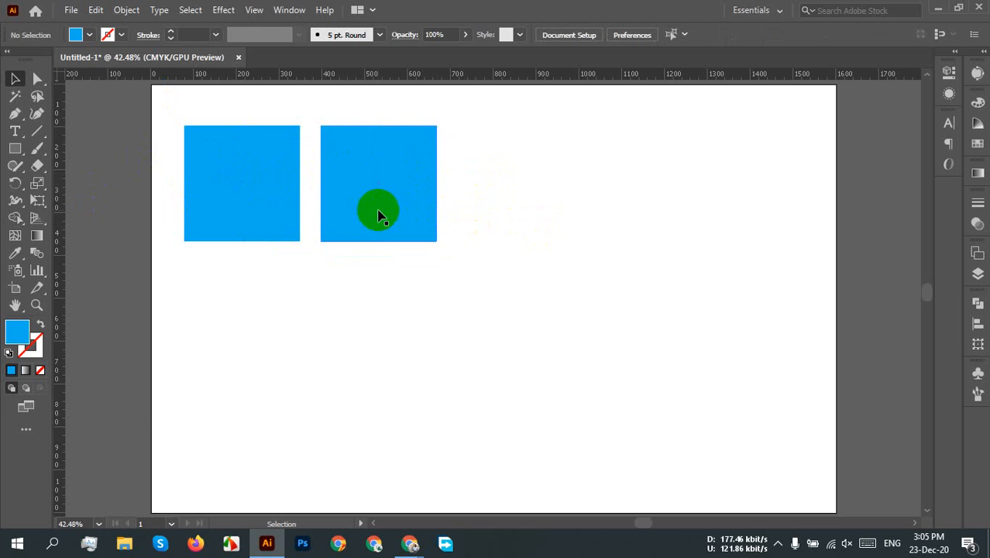
click(93, 35)
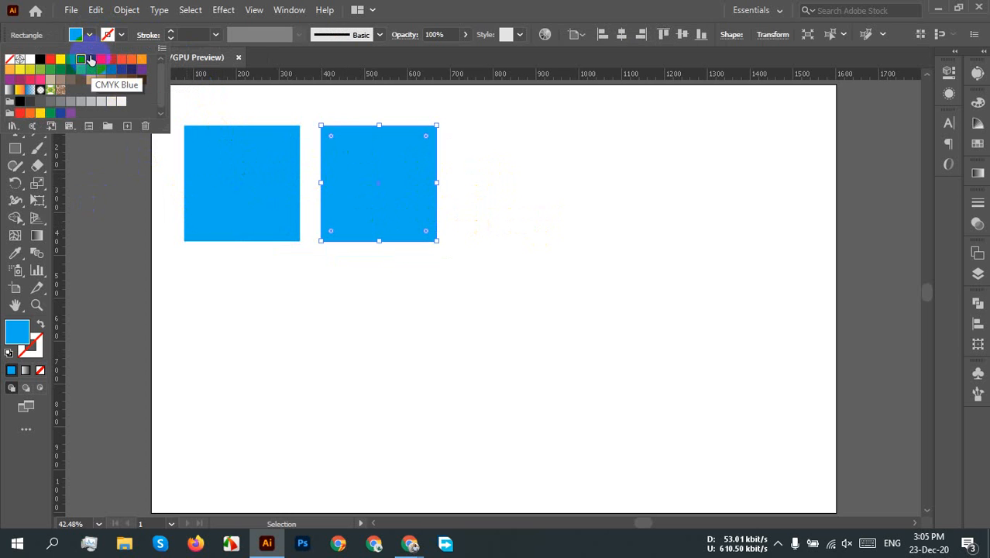
click(38, 90)
click(500, 231)
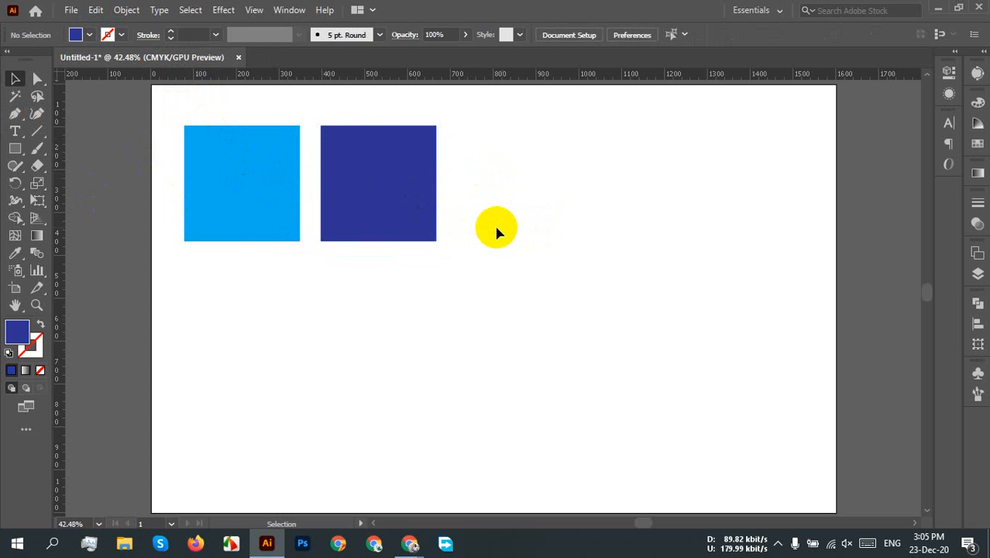
click(243, 203)
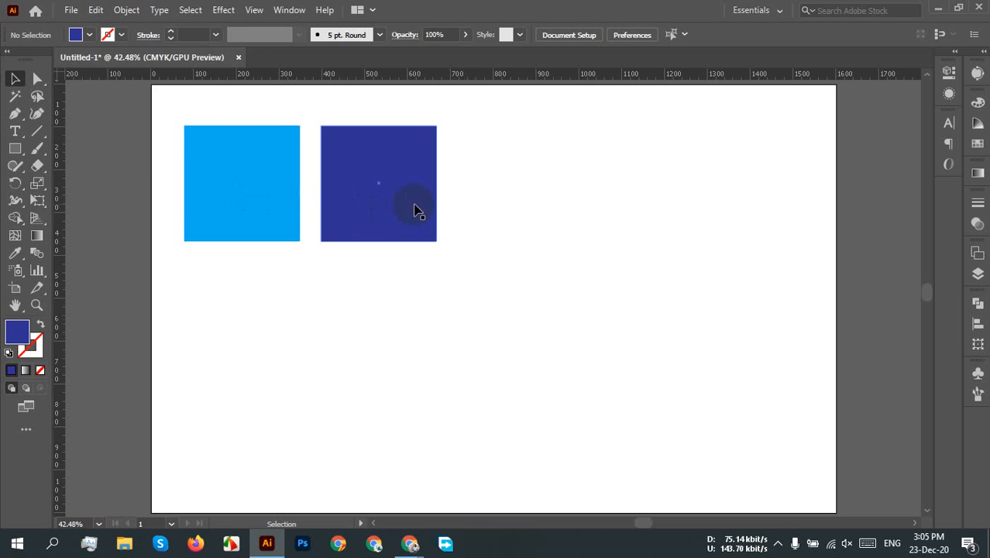
Change the blue square's fill to orange and deselect it
click(384, 206)
click(76, 34)
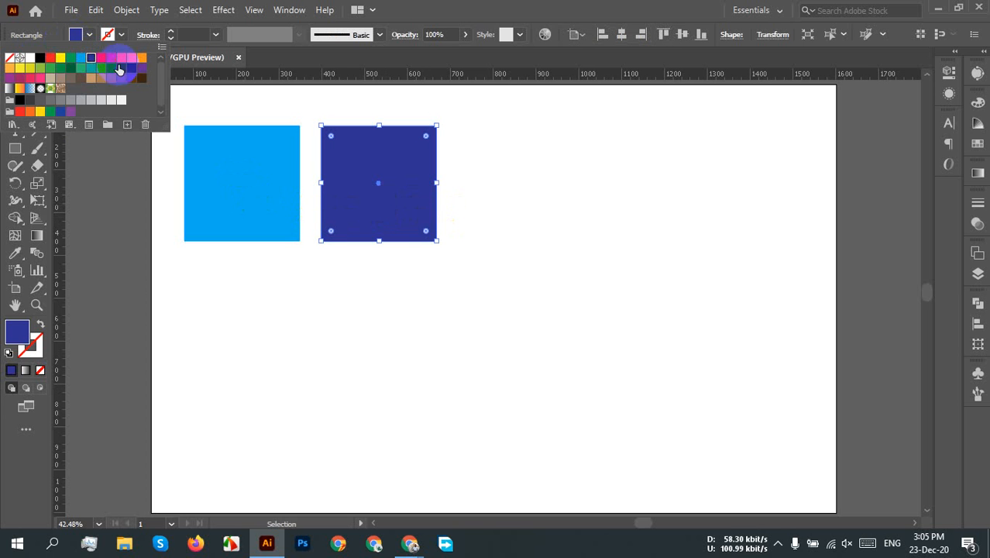
click(140, 59)
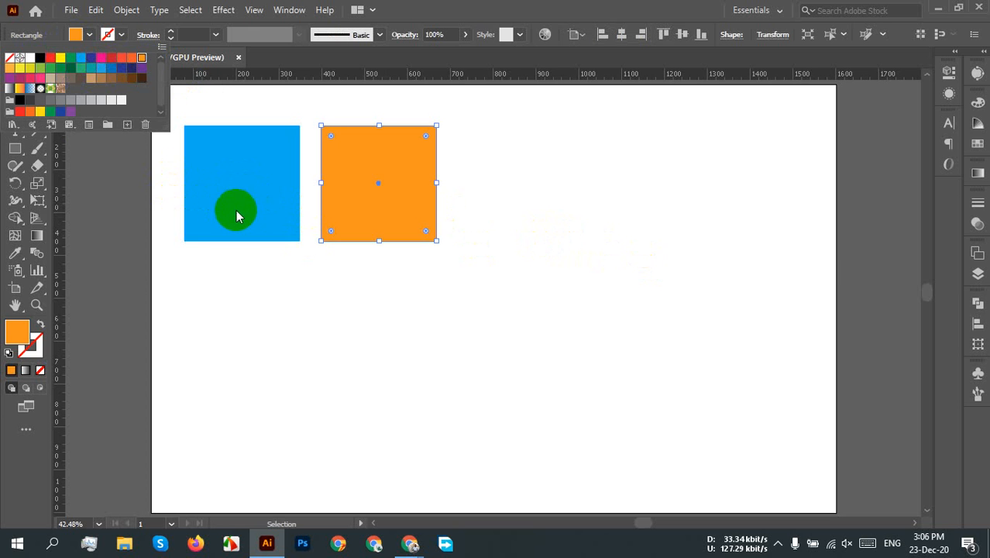
click(496, 191)
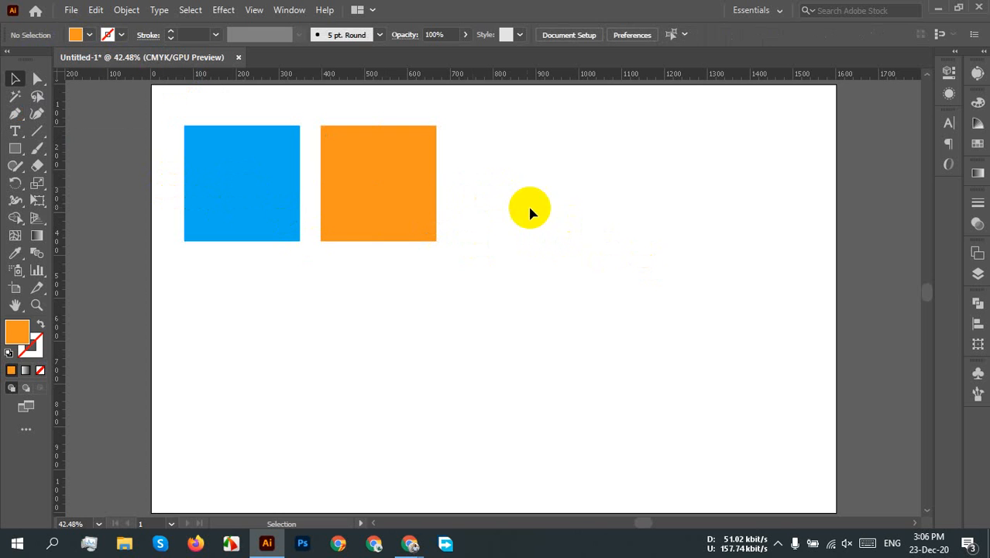
Change only the orange square's fill to dark green
drag(527, 189, 235, 242)
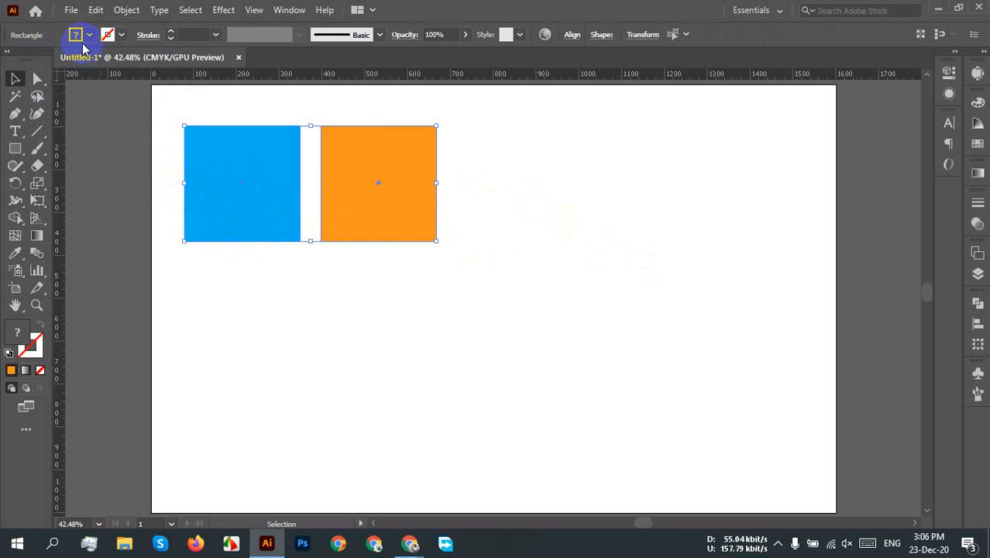
click(601, 276)
click(410, 226)
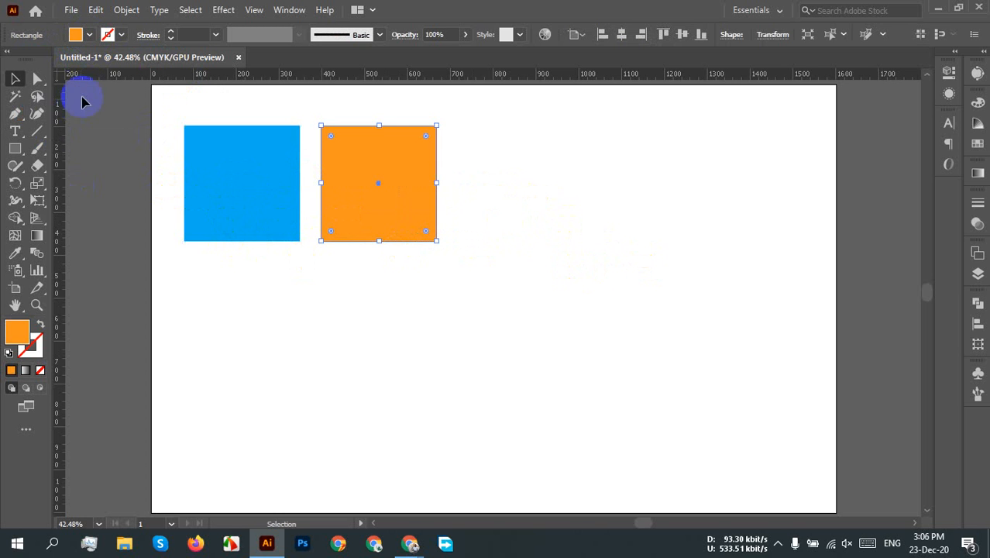
click(76, 34)
click(71, 68)
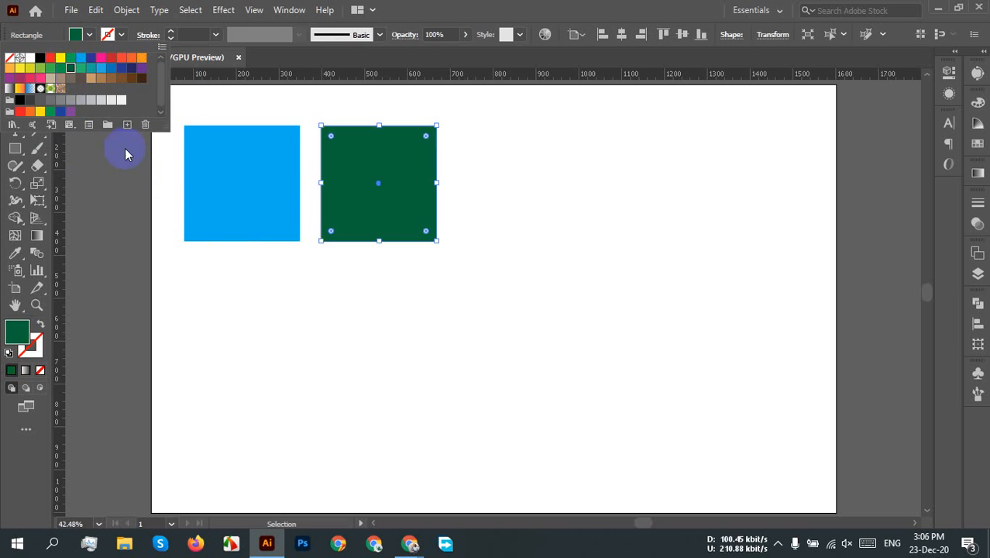
Change the cyan square's fill to CMYK Red and deselect it
click(223, 222)
double_click(225, 224)
click(155, 166)
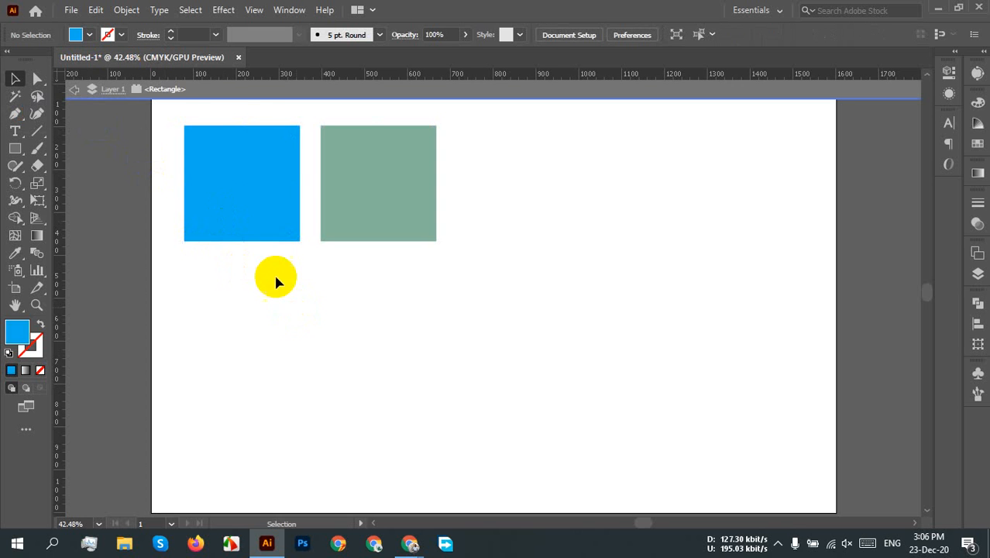
click(226, 92)
click(248, 207)
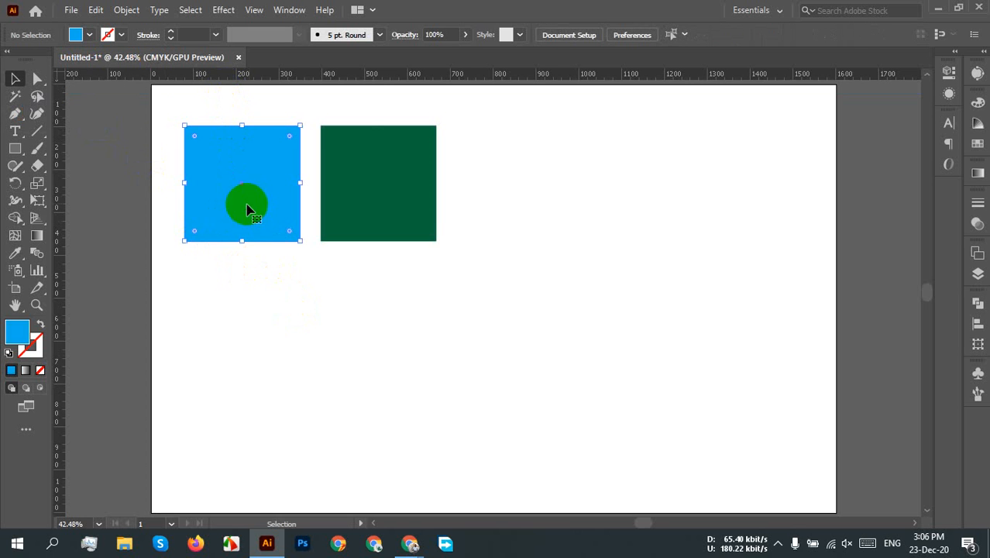
click(79, 42)
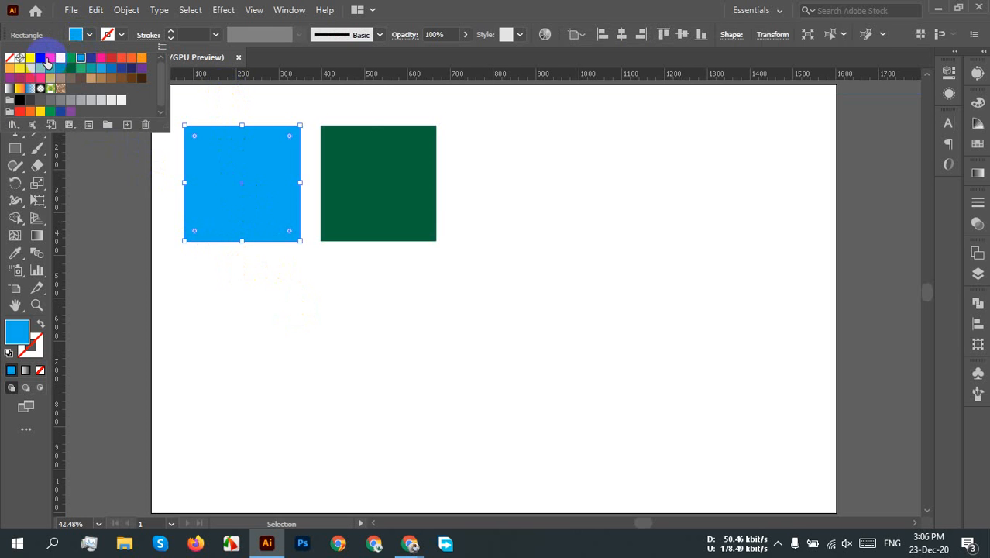
click(51, 58)
click(437, 311)
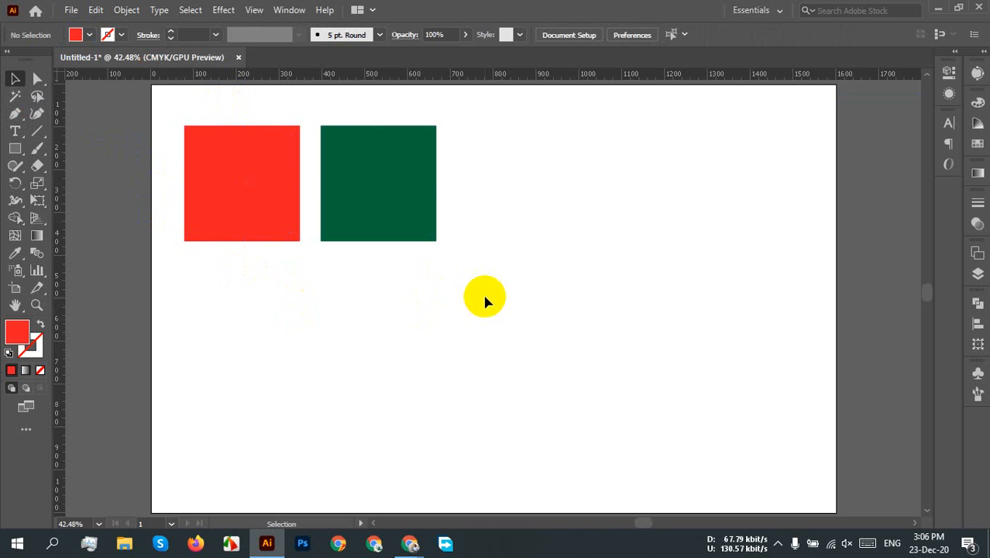
Display the Pathfinder options with nothing selected
drag(484, 296, 262, 169)
click(507, 277)
click(287, 9)
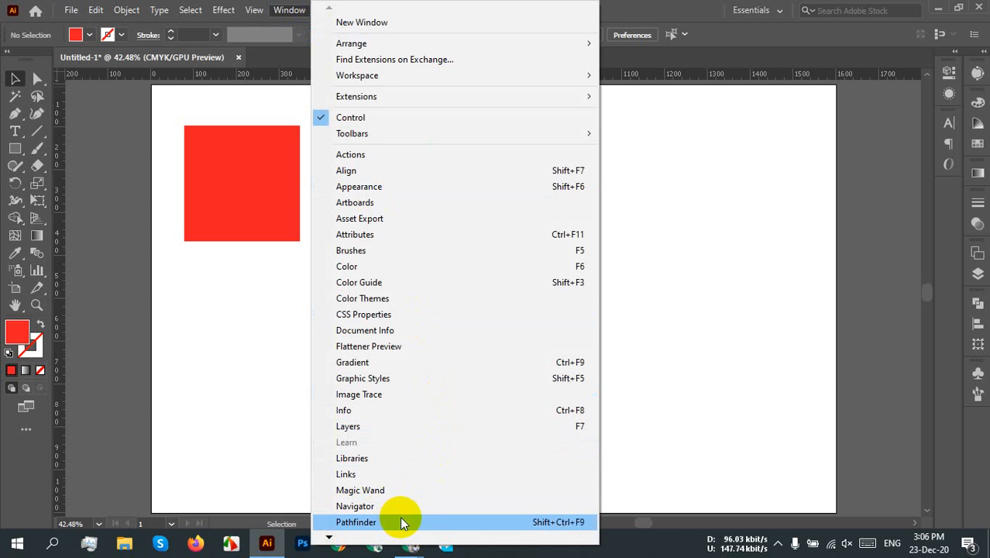
click(534, 521)
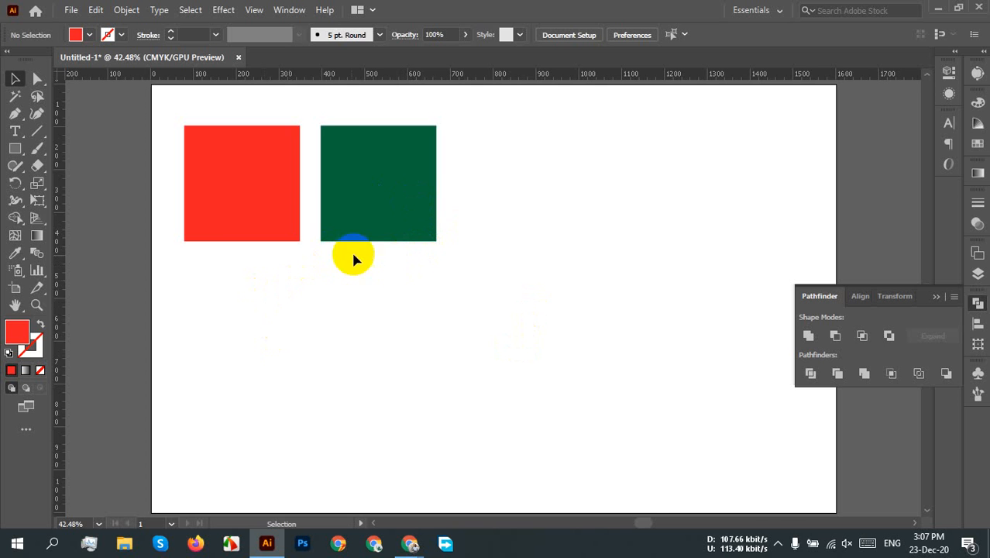
Move the green square about 204 px left and 103 px down over the red square's lower-right corner, and deselect it
click(375, 188)
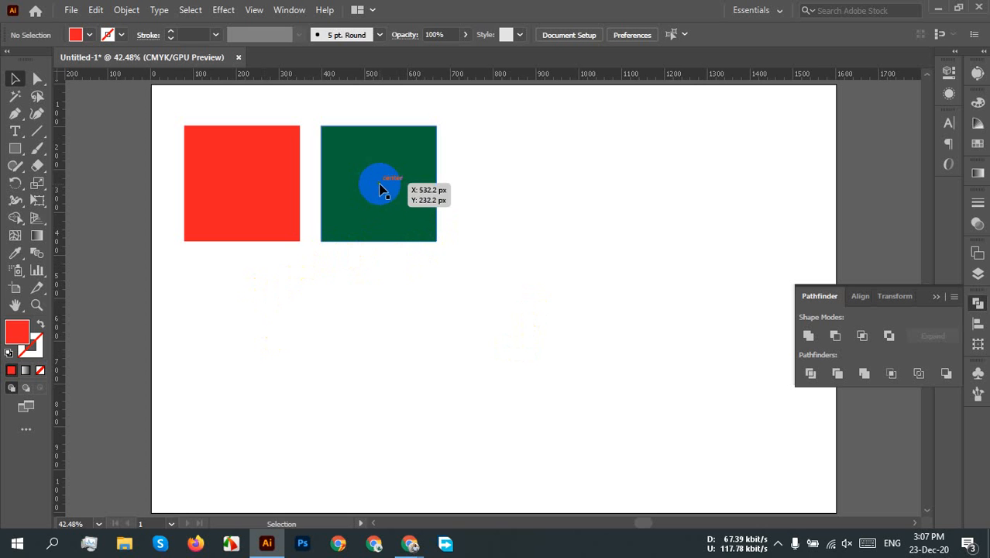
drag(375, 188, 292, 231)
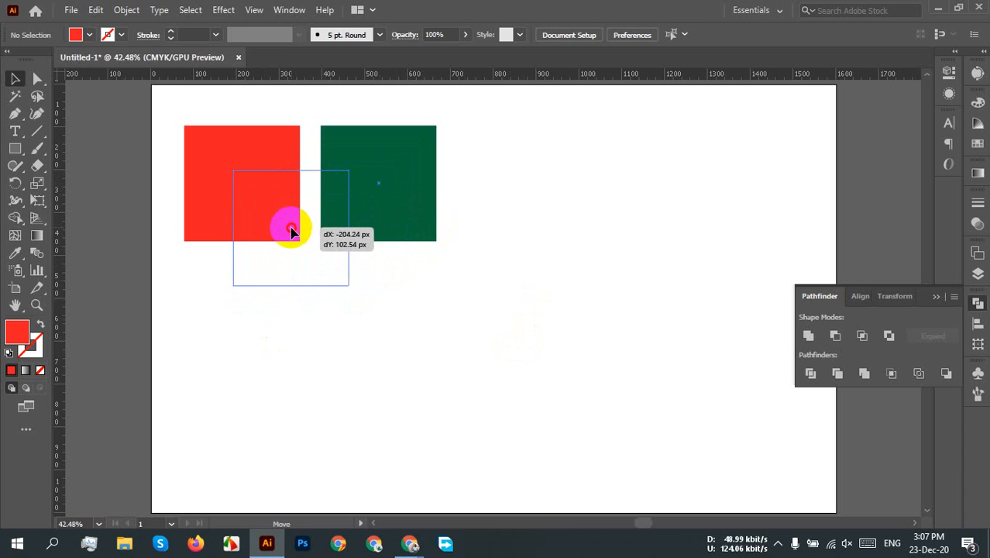
drag(292, 231, 292, 231)
click(454, 258)
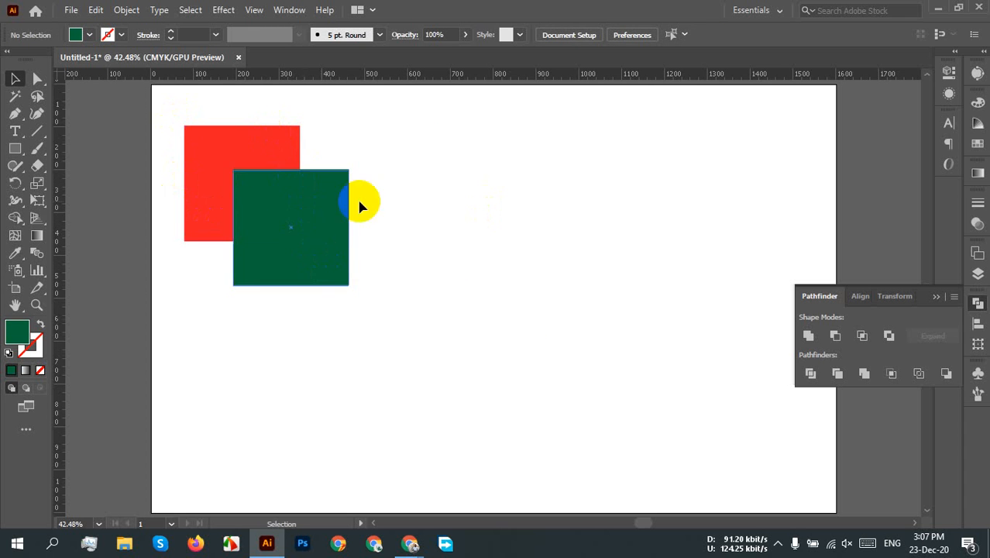
click(189, 148)
click(438, 251)
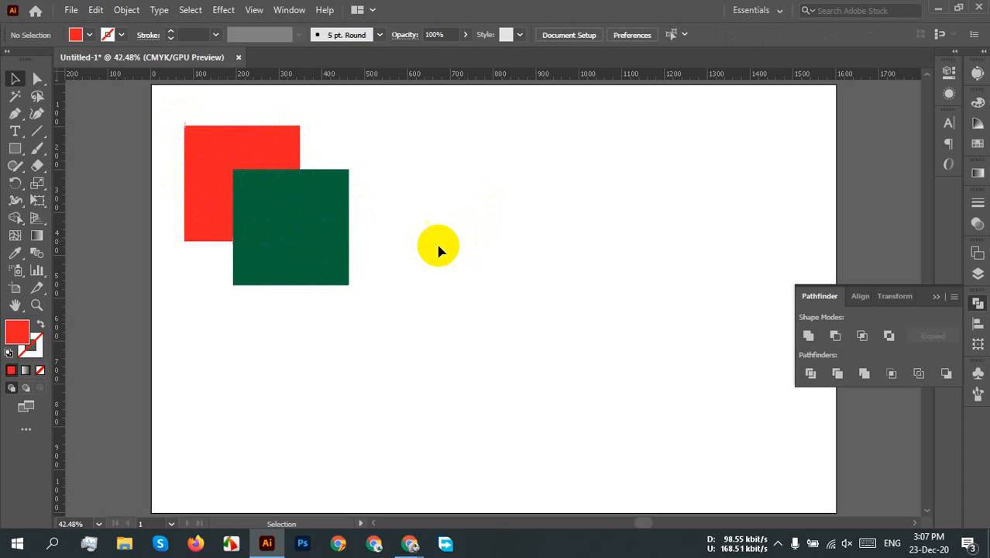
click(332, 261)
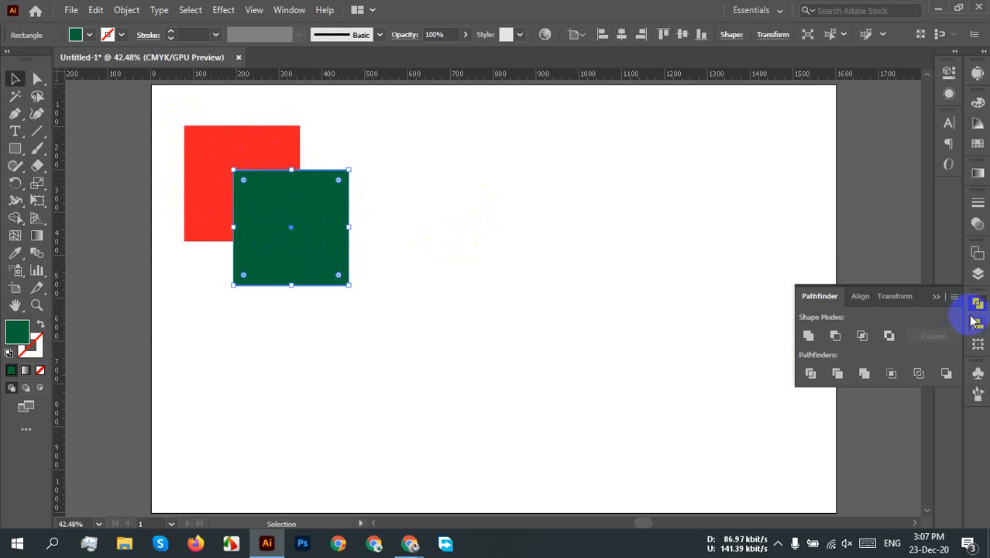
click(419, 323)
Scale both overlapping squares down together to about 235 px overall width, keeping their upper-left corner fixed, and deselect them
drag(428, 358, 157, 117)
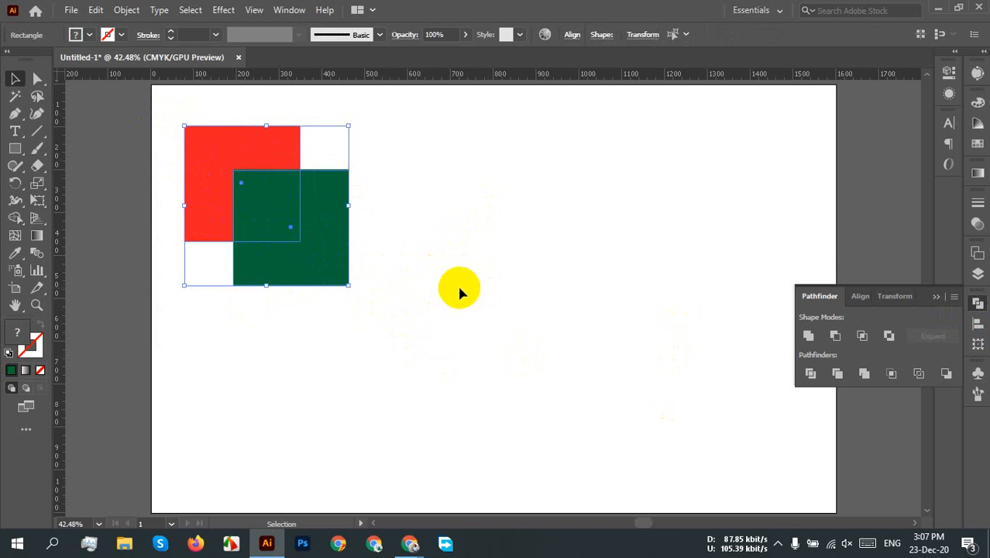
scroll(380, 287, down, 1)
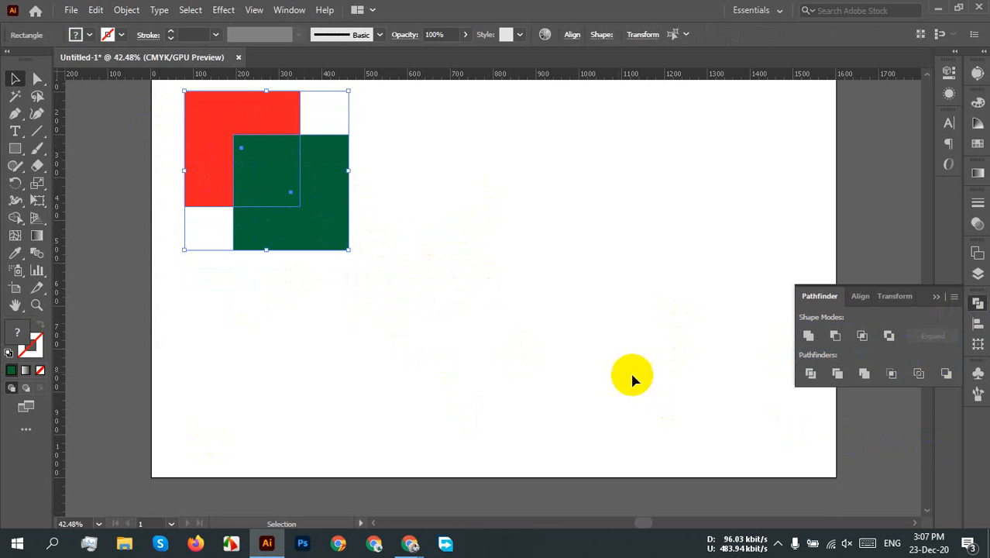
click(309, 249)
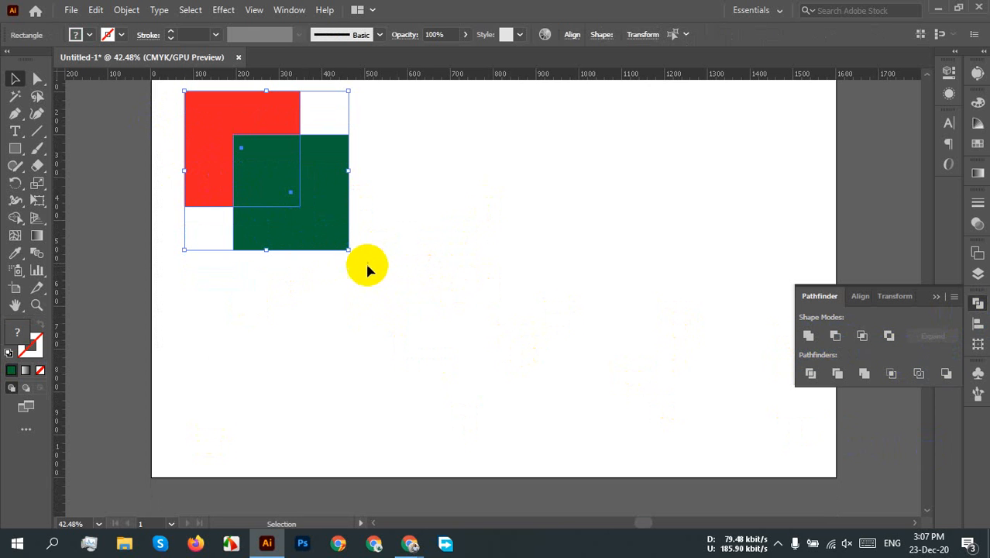
scroll(411, 271, up, 1)
click(206, 189)
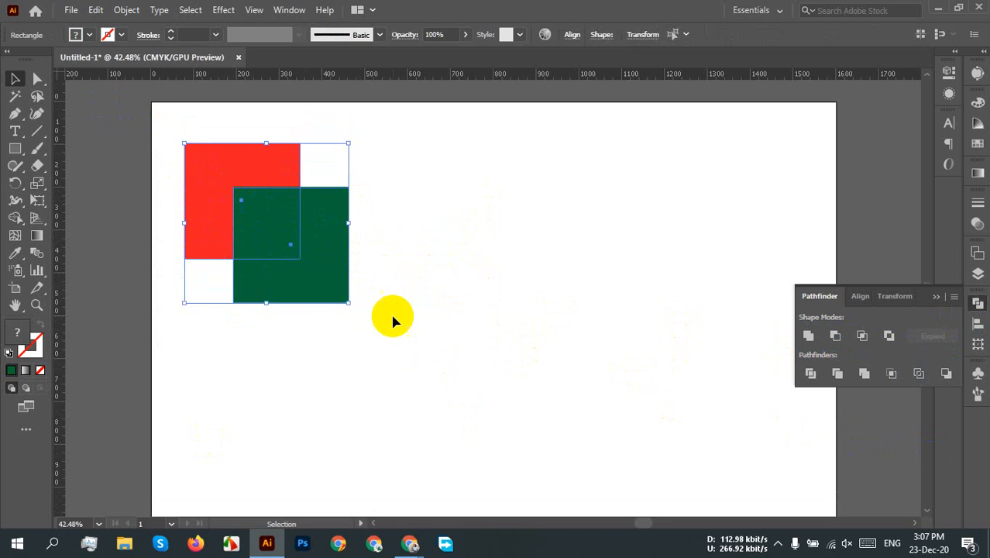
click(350, 303)
drag(348, 304, 284, 250)
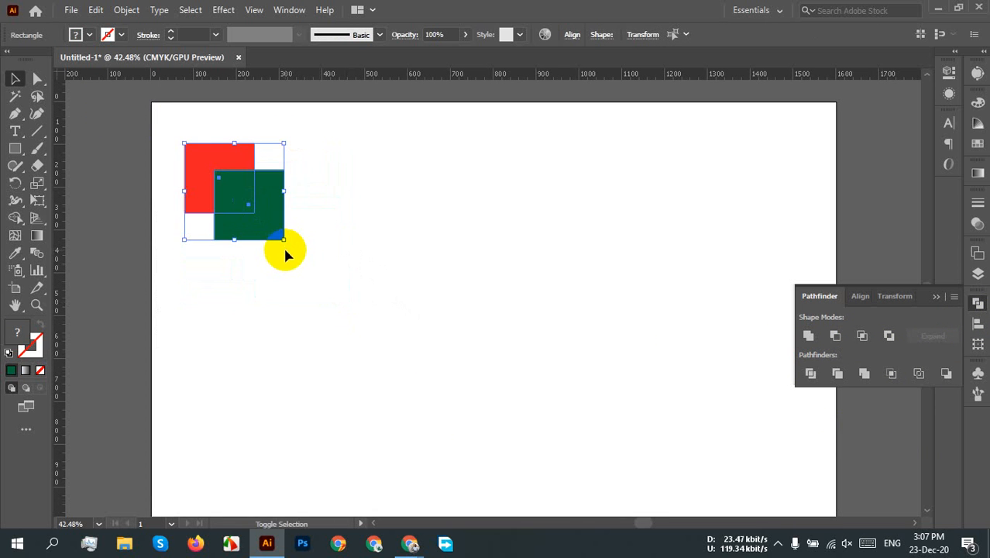
click(346, 301)
Duplicate the pair of overlapping squares about 315 px to its right at the same height, and deselect
scroll(346, 300, down, 1)
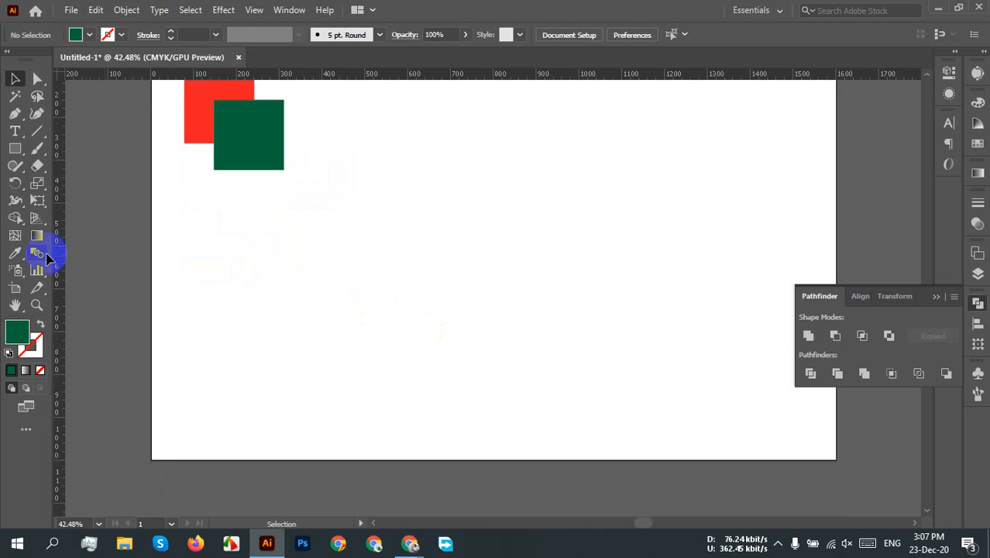
scroll(258, 252, up, 1)
drag(318, 297, 99, 148)
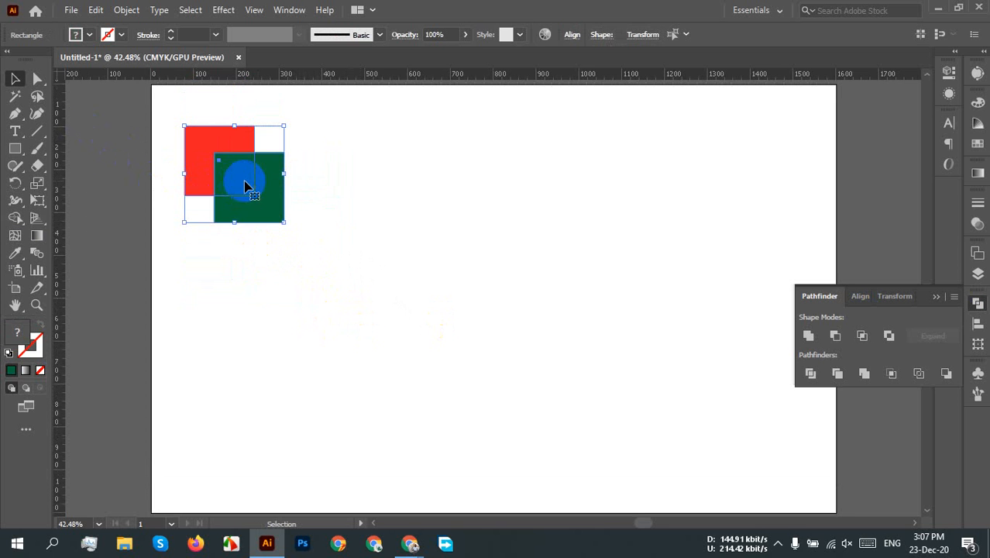
drag(250, 183, 385, 184)
click(480, 231)
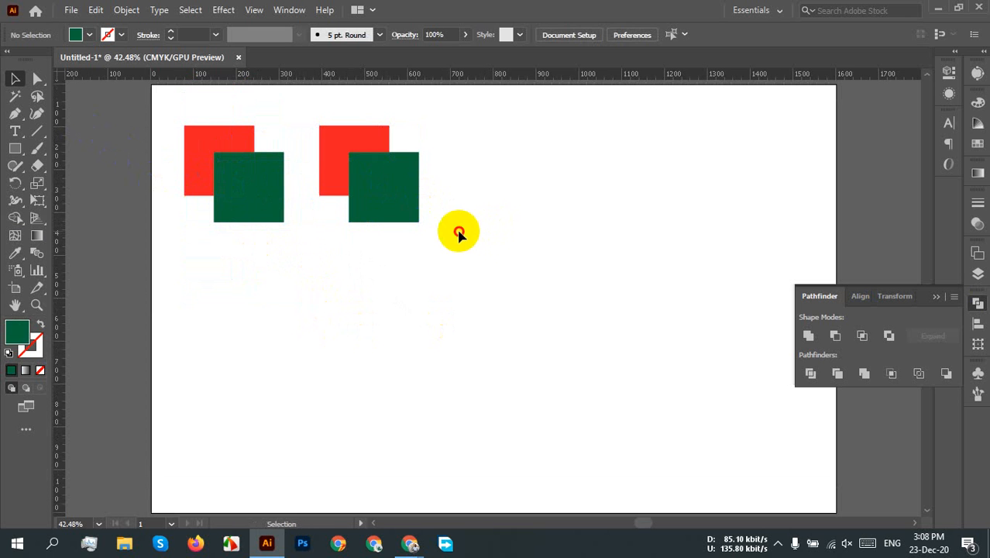
Repeat the duplication of the second pair three times to make an evenly spaced row of five pairs
drag(459, 232, 345, 98)
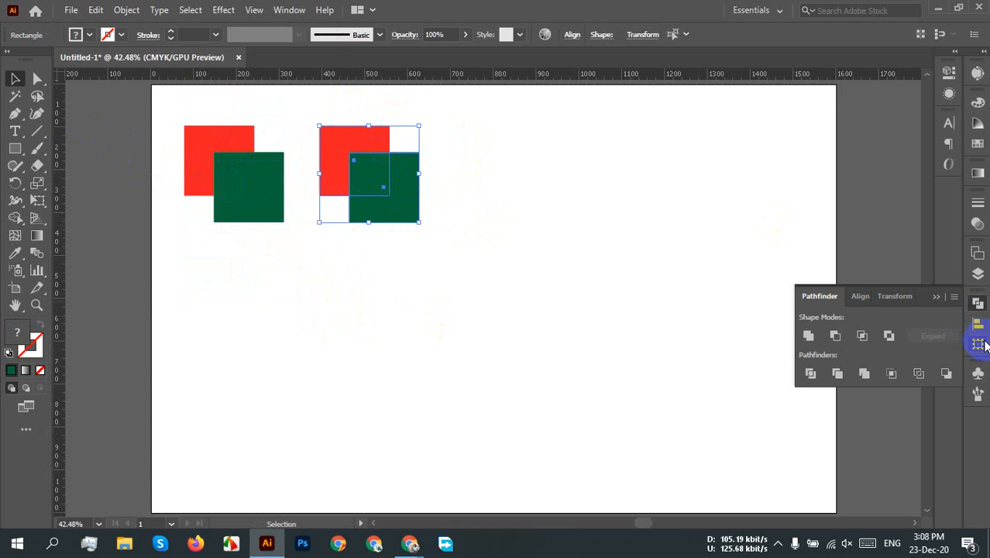
key(ctrl+d)
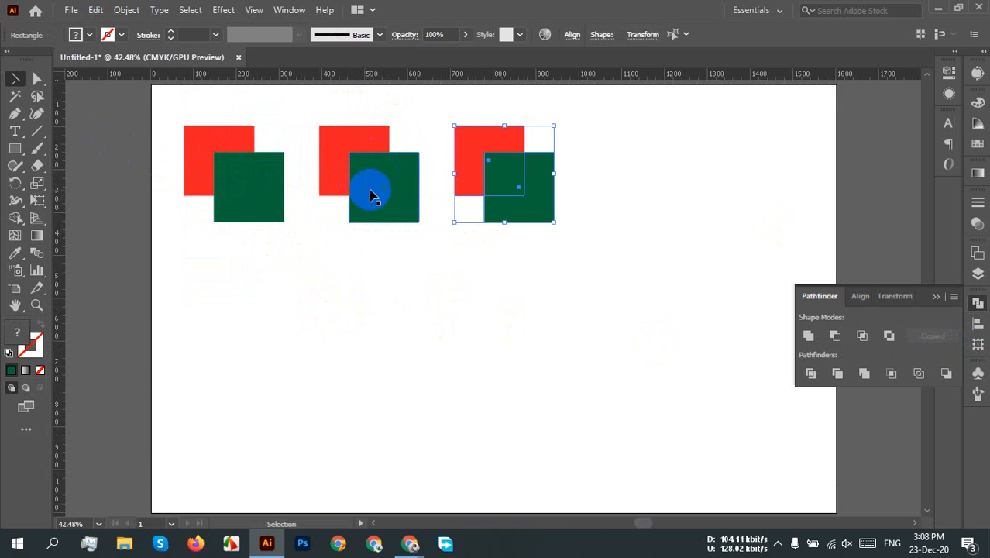
click(470, 182)
click(503, 186)
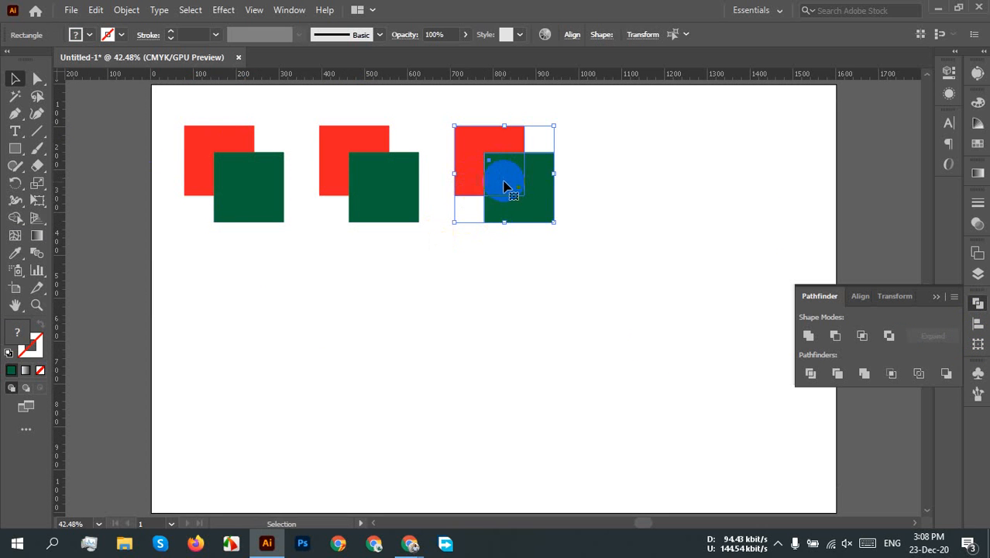
key(a)
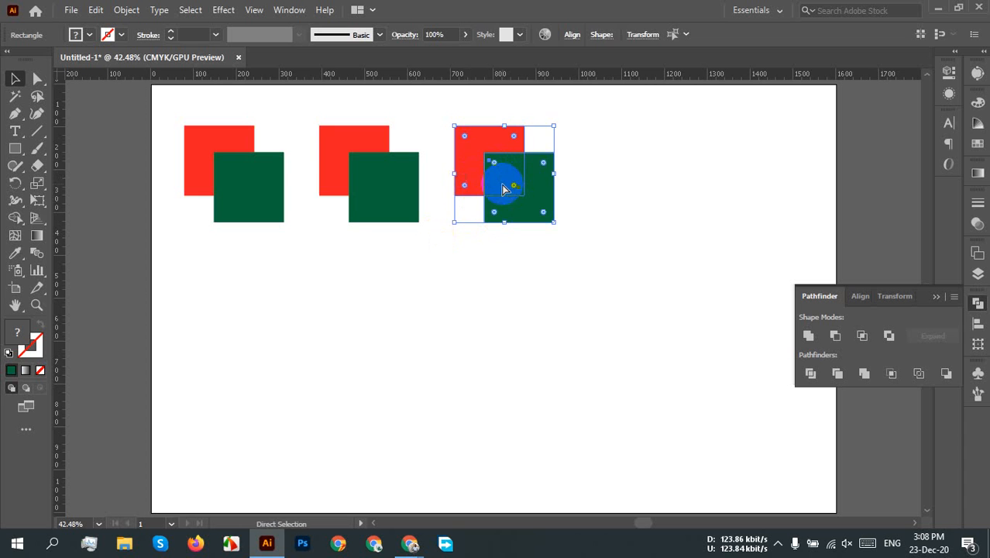
key(ctrl+d)
key(v)
click(608, 204)
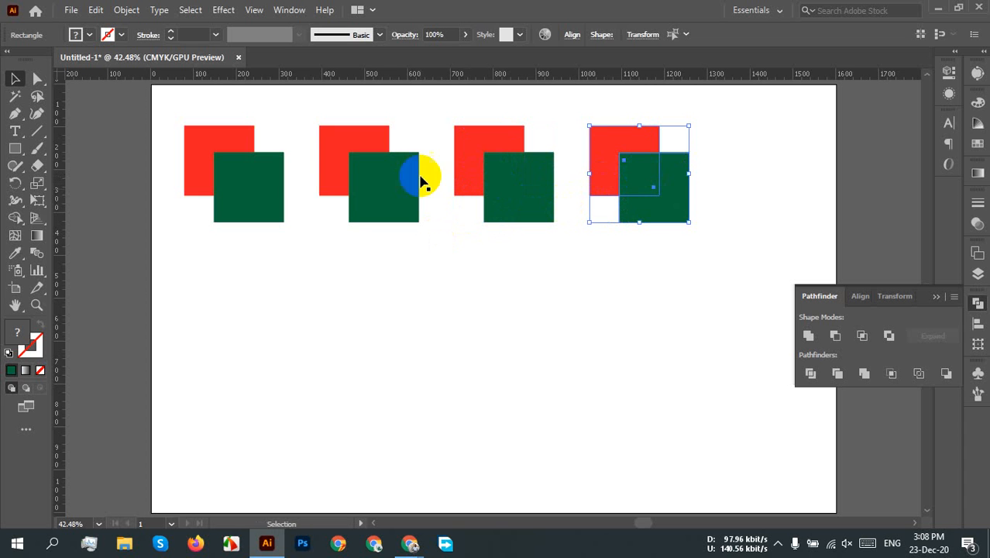
click(647, 222)
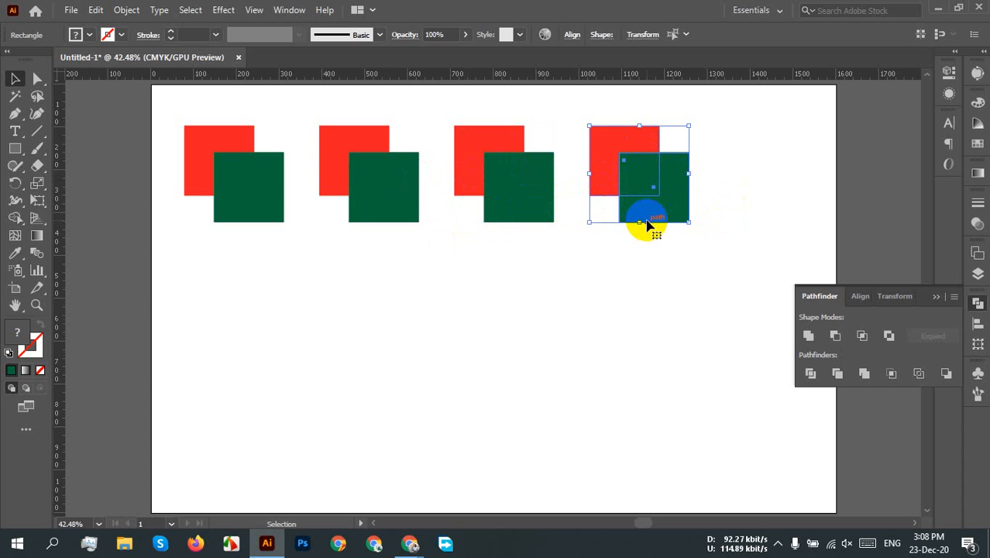
key(a)
key(ctrl+d)
key(v)
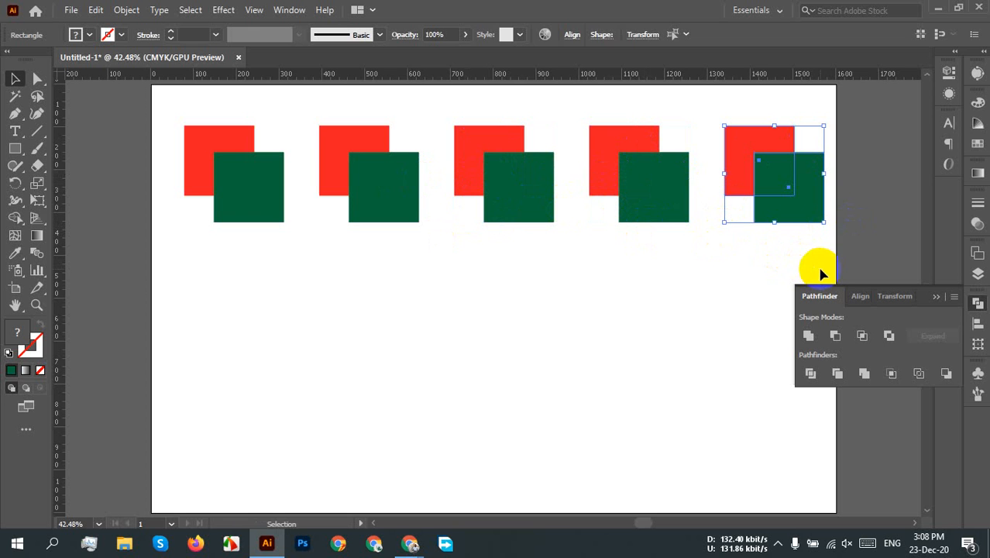
click(827, 309)
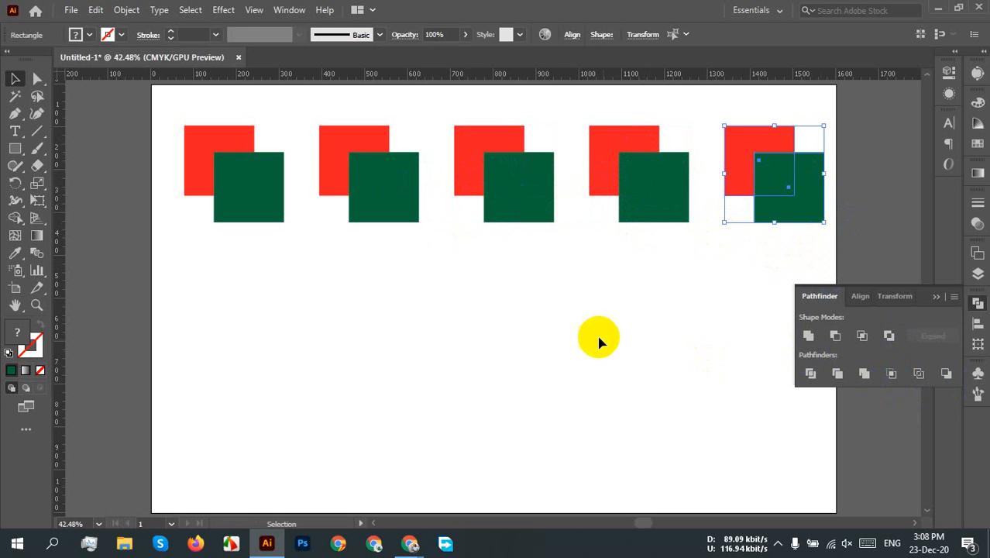
Select all five pairs of overlapping squares in the row
click(794, 271)
drag(806, 263, 172, 138)
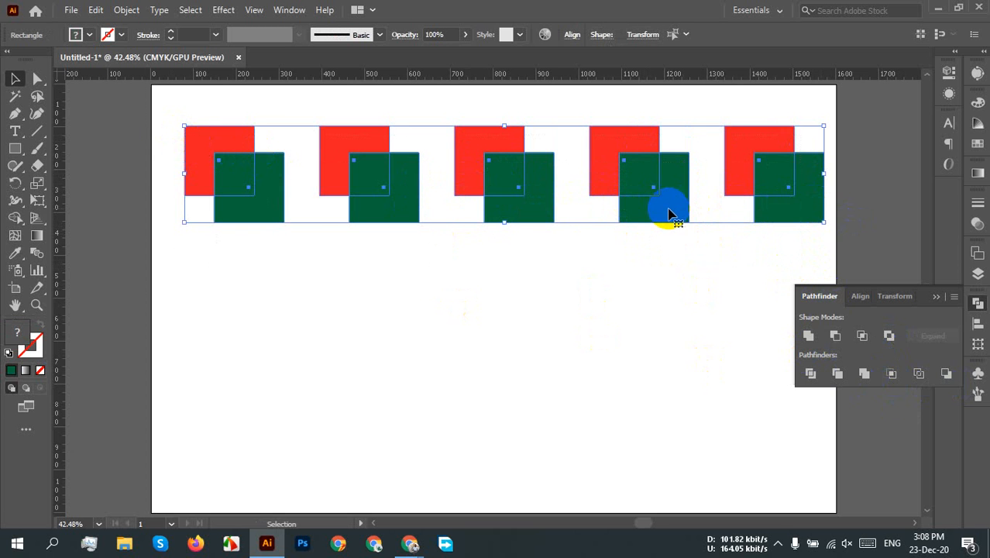
drag(151, 99, 823, 231)
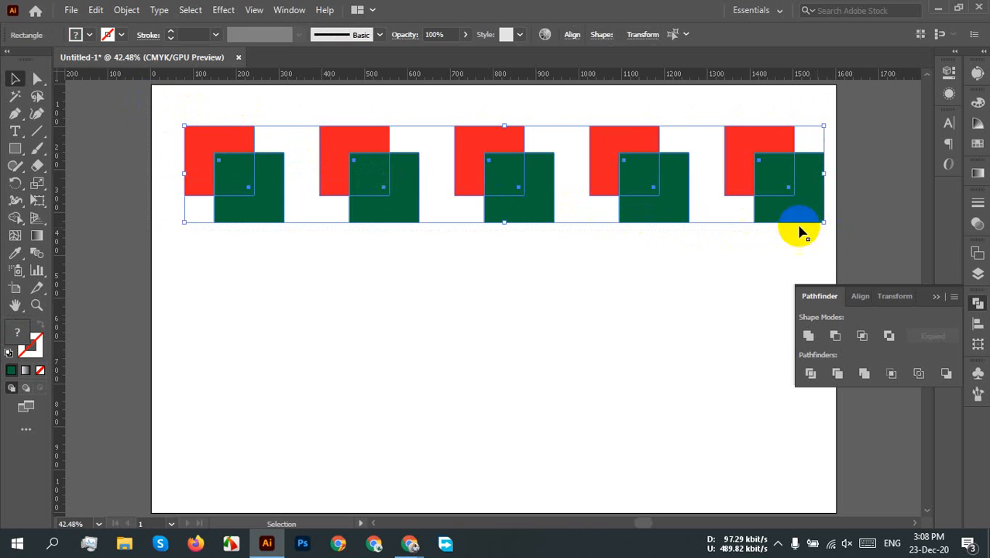
Duplicate the row of five overlapping pairs about 337 px straight down to form a second row, and deselect it
drag(497, 201, 504, 348)
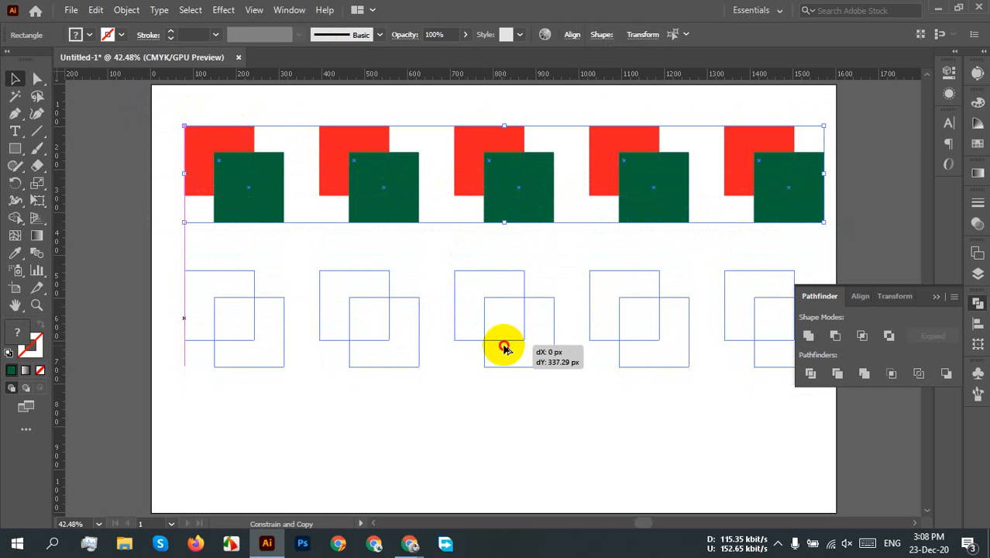
drag(503, 348, 505, 355)
click(531, 402)
drag(619, 404, 550, 407)
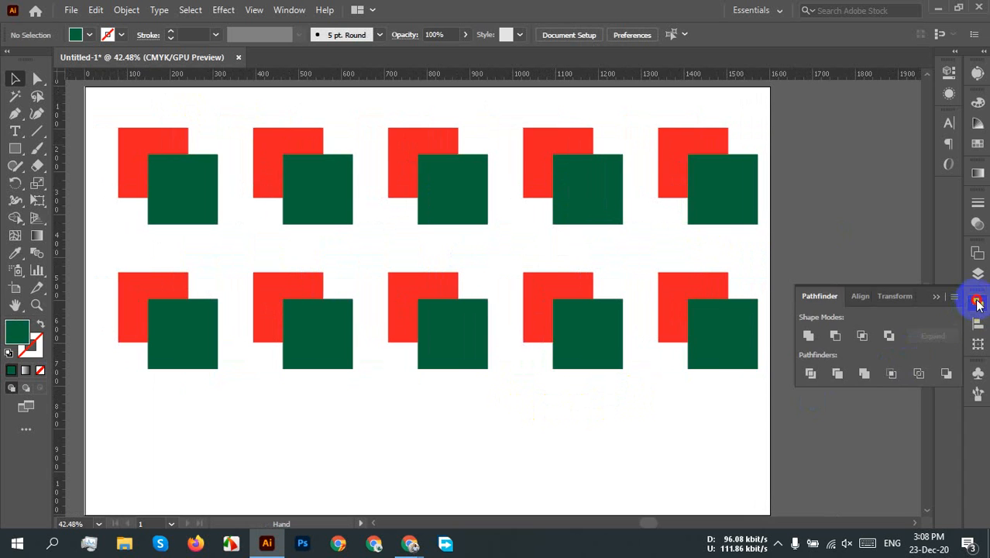
click(977, 302)
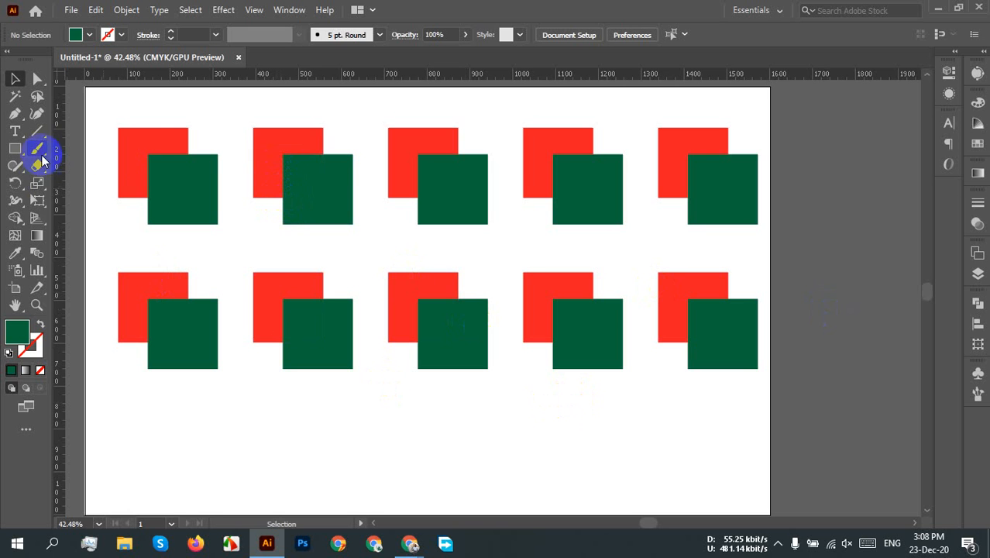
click(149, 146)
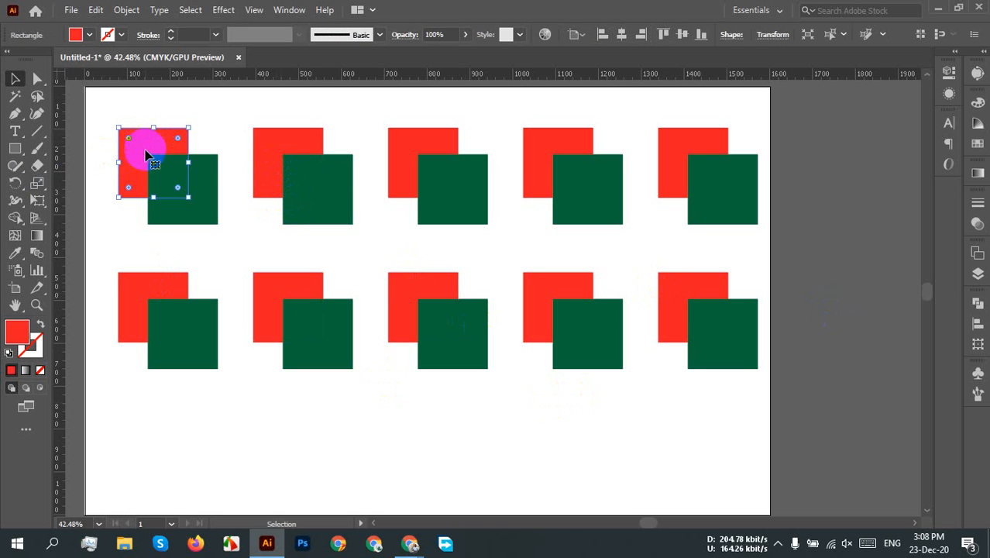
click(202, 220)
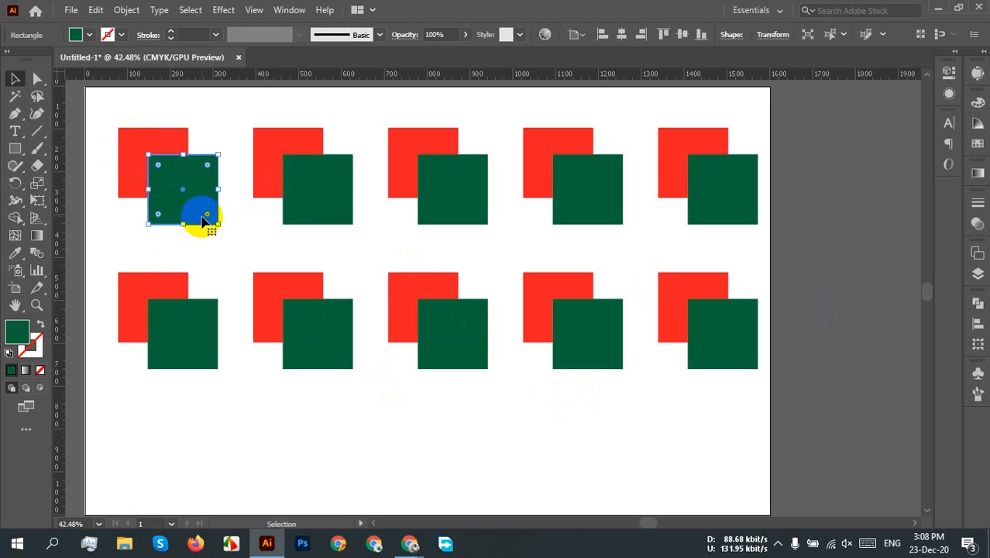
click(148, 117)
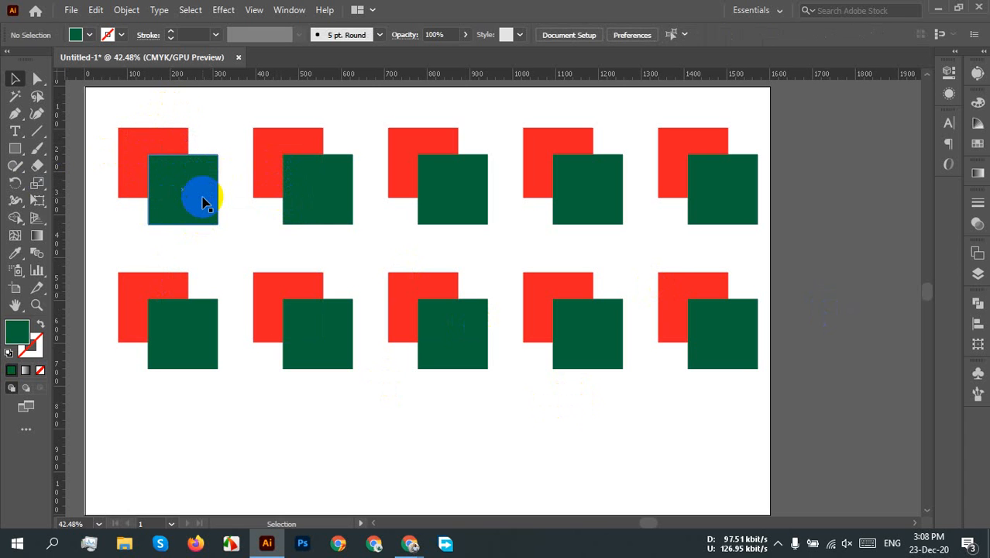
click(202, 200)
drag(144, 108, 203, 183)
click(298, 171)
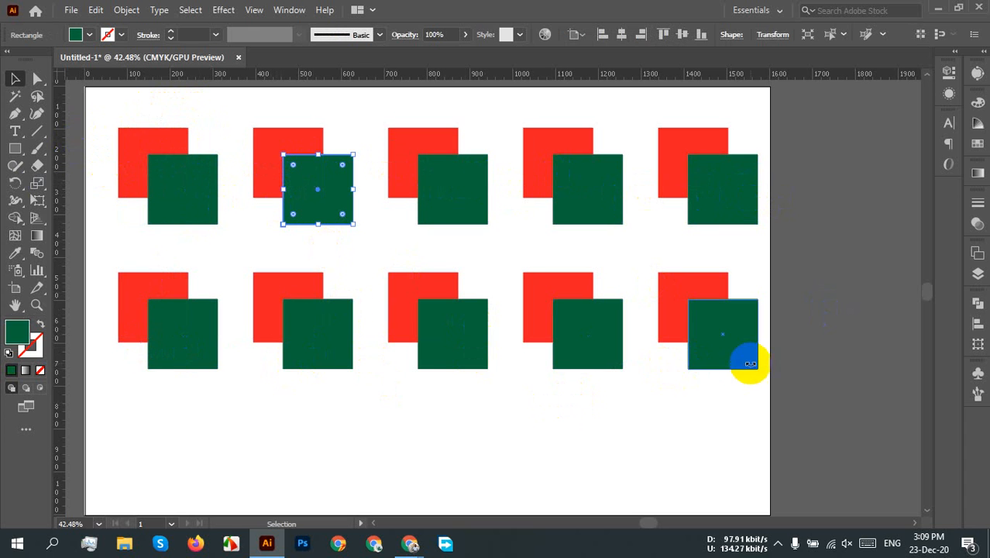
click(423, 418)
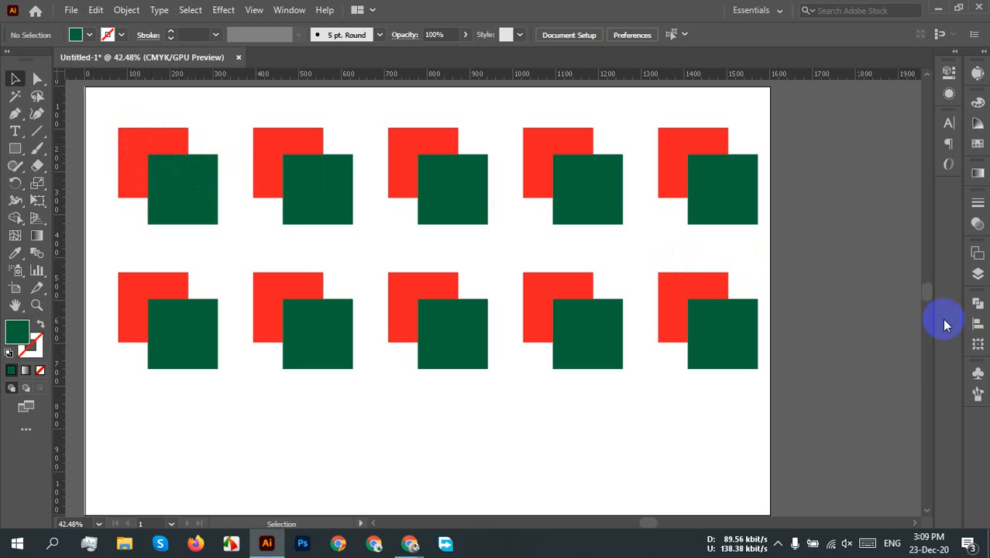
Unite the two squares of the first pair in the upper row into one shape with Pathfinder, and deselect it
click(977, 304)
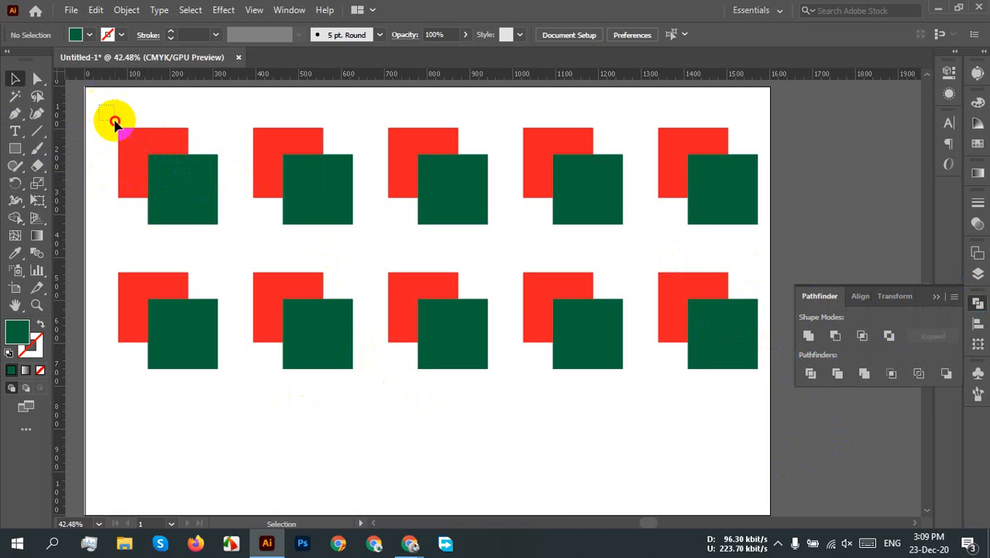
drag(114, 122, 176, 189)
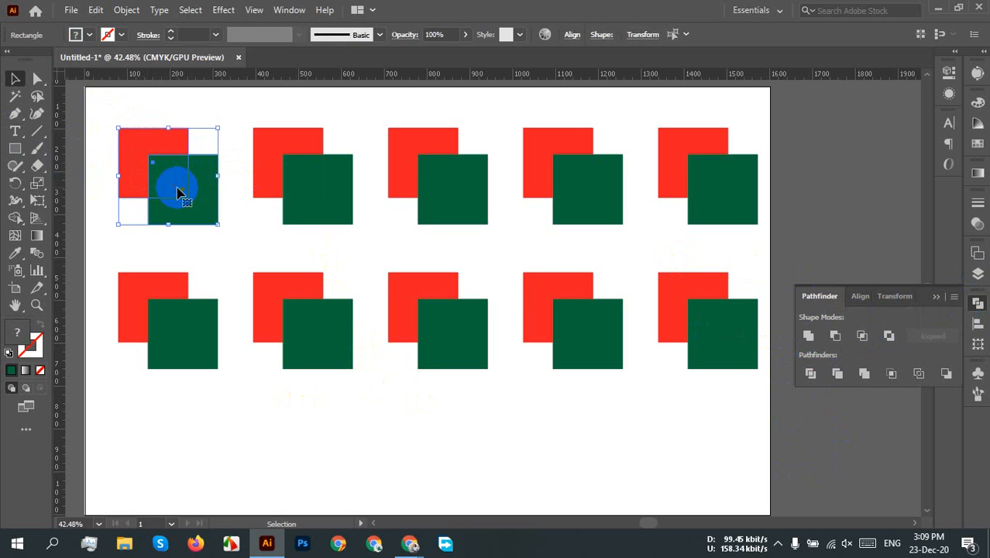
click(808, 335)
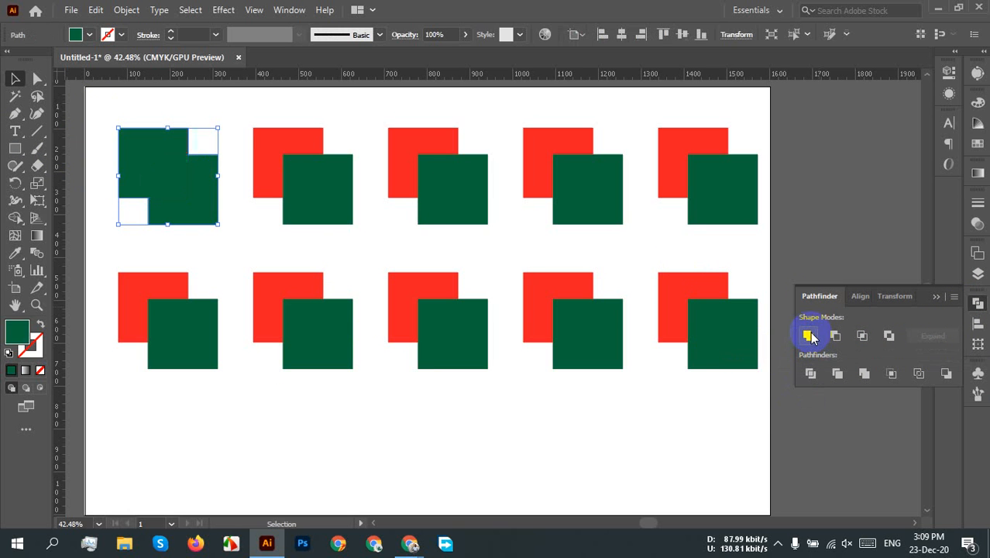
click(114, 115)
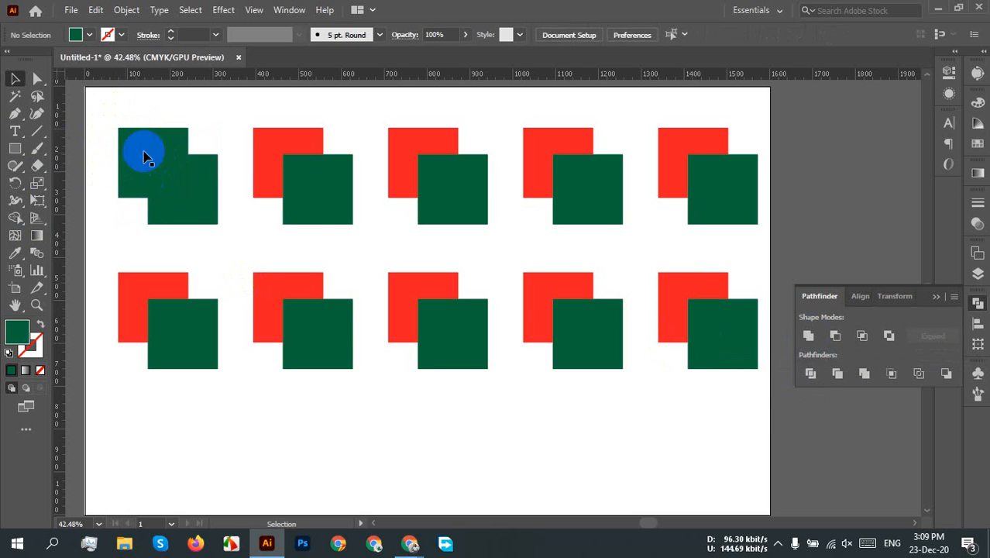
Move the united shape slightly to check that it acts as one object, and undo the move
drag(144, 155, 170, 185)
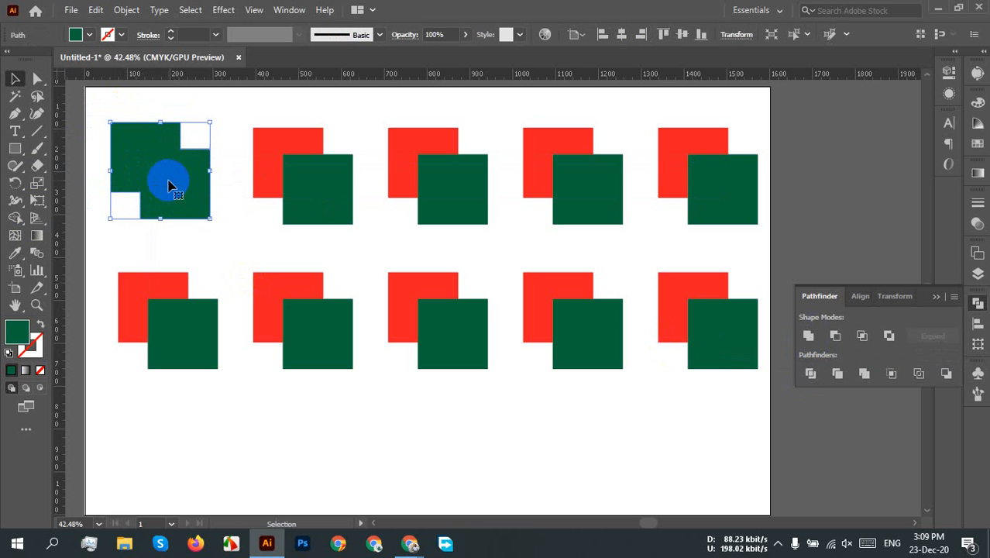
key(ctrl+z)
key(ctrl+z)
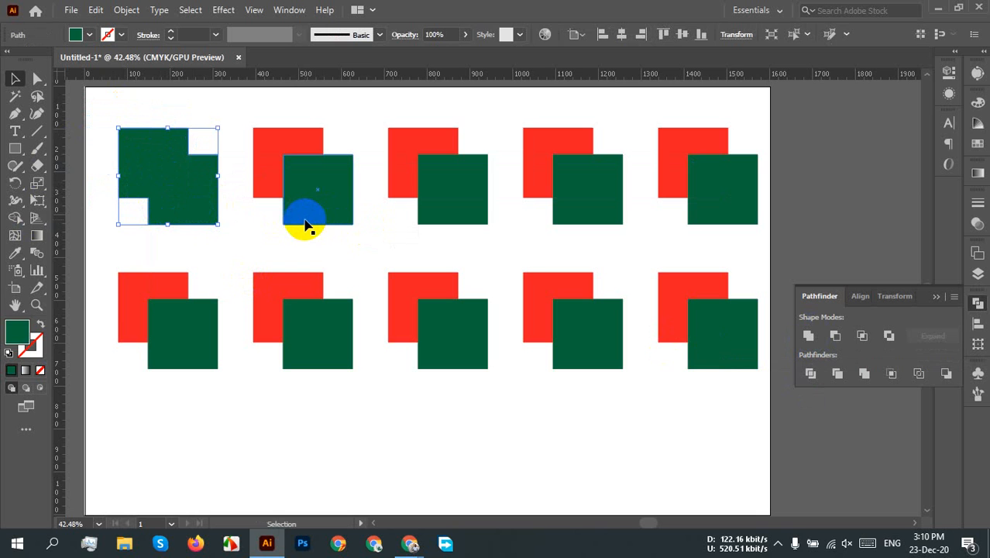
Cut the green square out of the red one in the upper row's second pair with Minus Front, and deselect the result
click(327, 179)
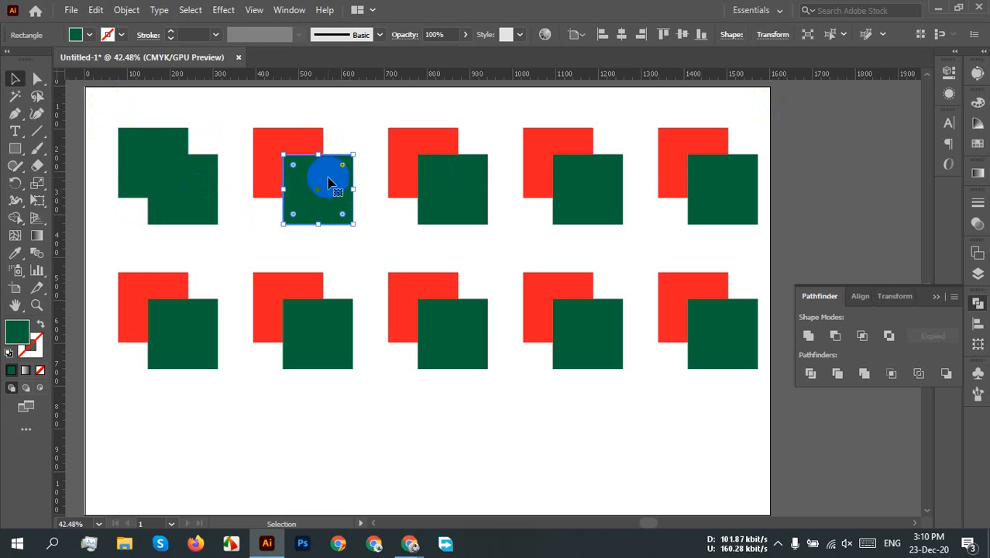
drag(250, 104, 346, 220)
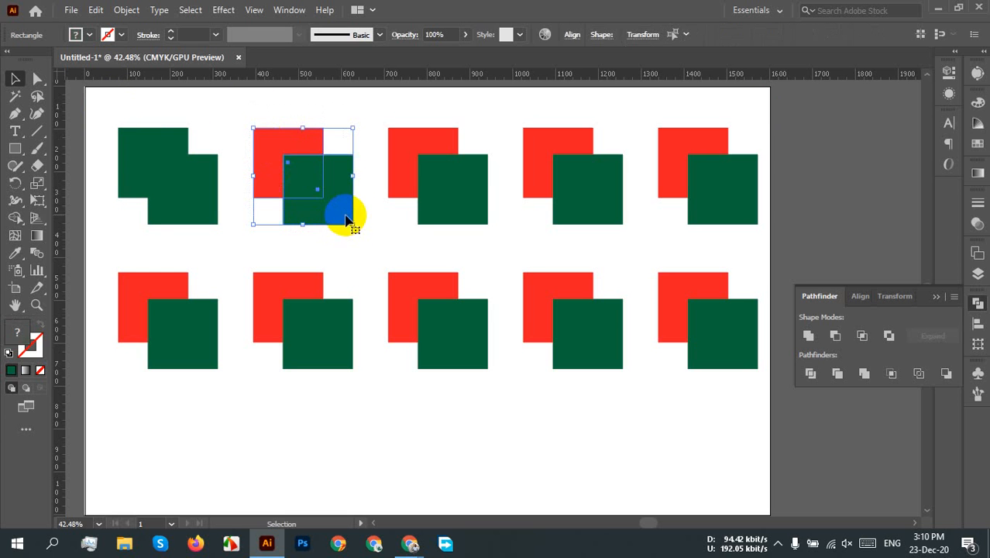
click(267, 107)
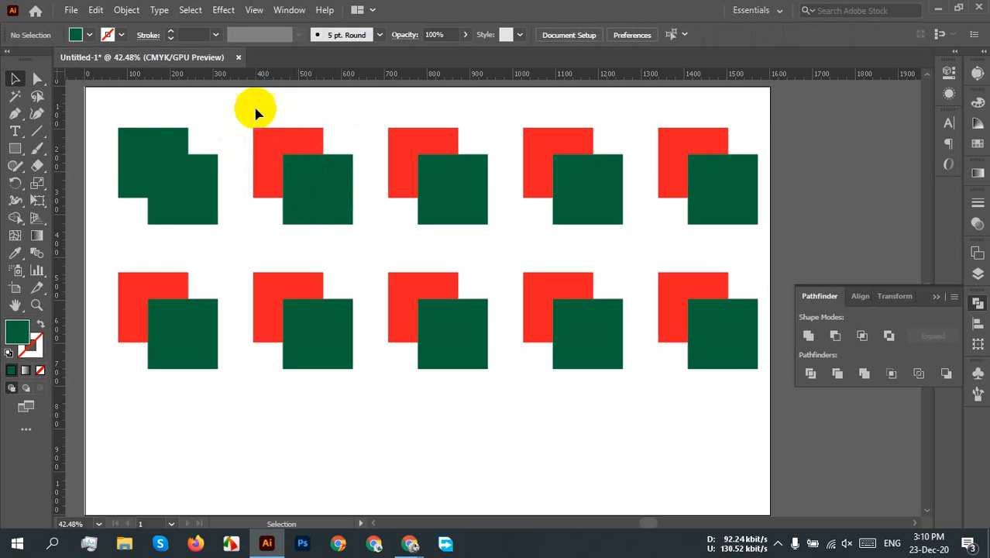
click(264, 144)
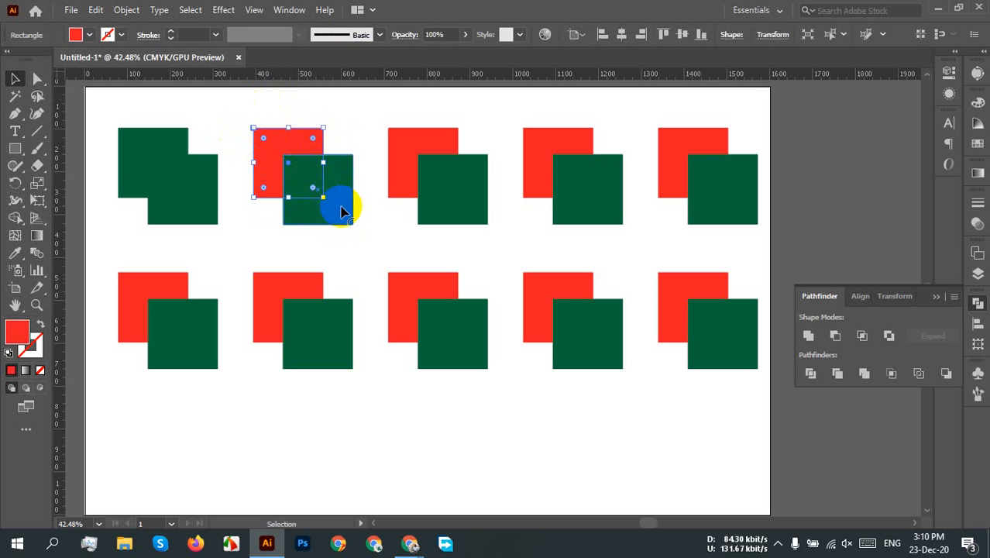
shift+click(342, 211)
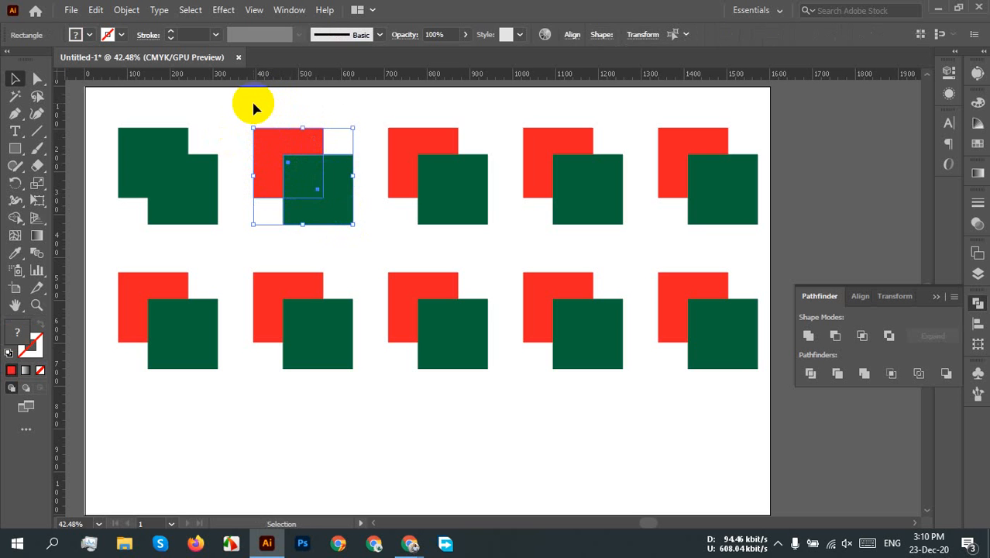
drag(248, 110, 332, 226)
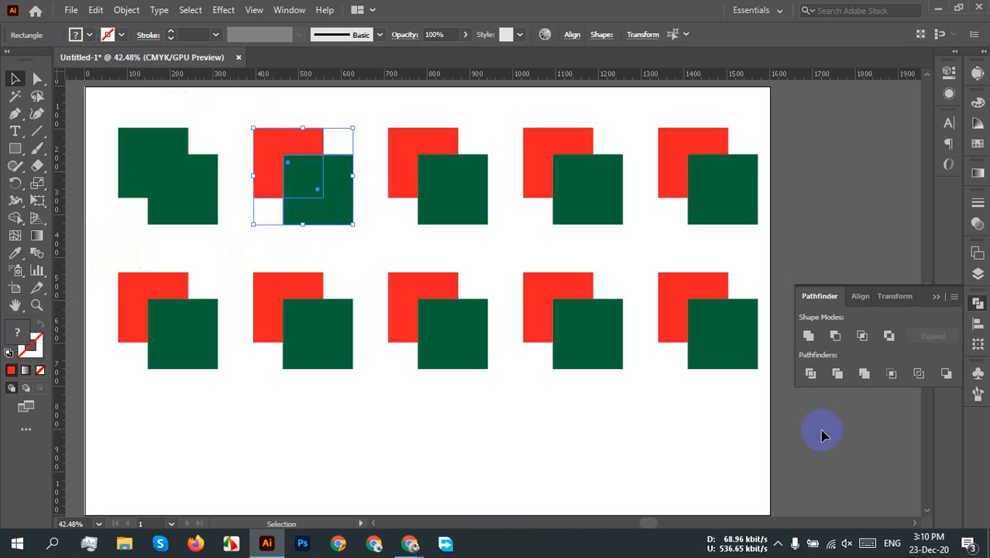
click(837, 338)
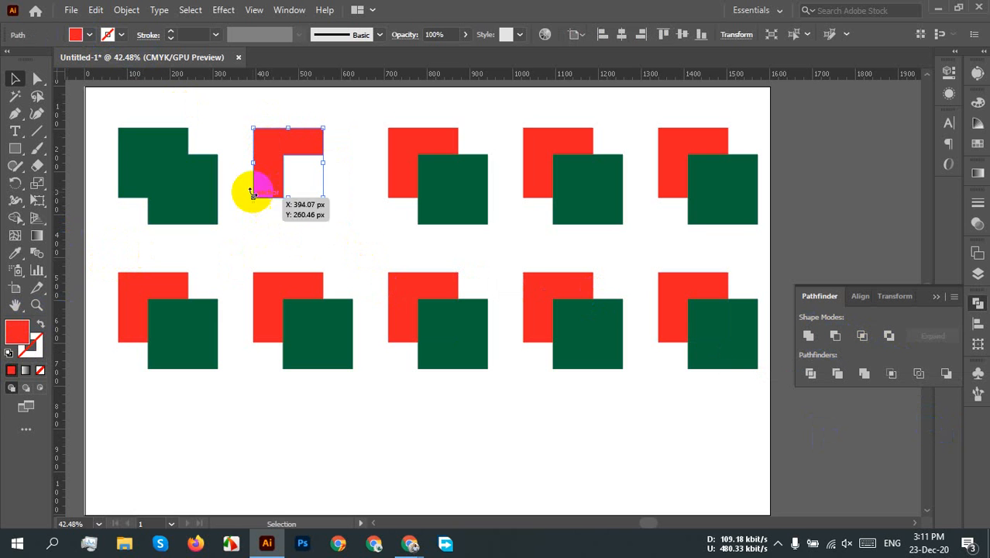
click(261, 159)
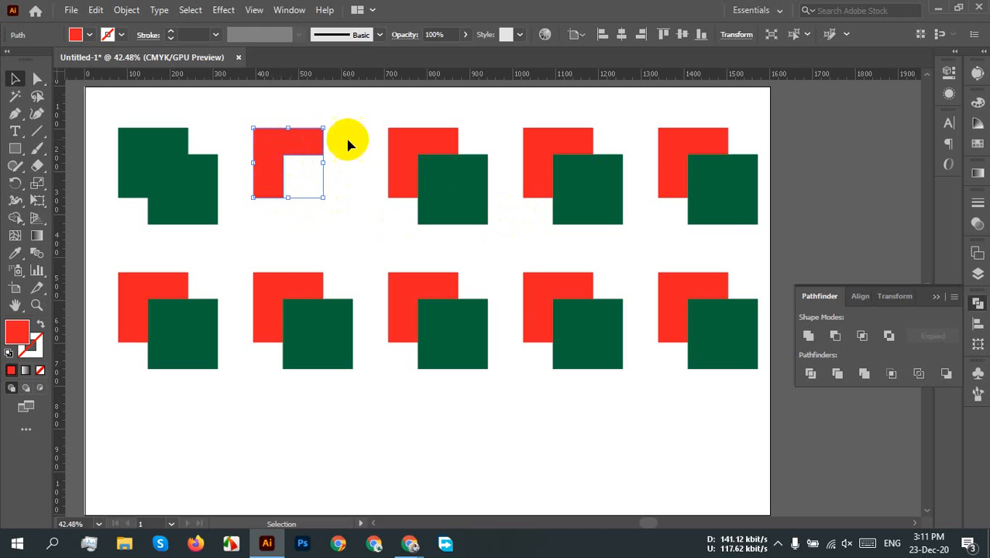
click(295, 157)
click(323, 95)
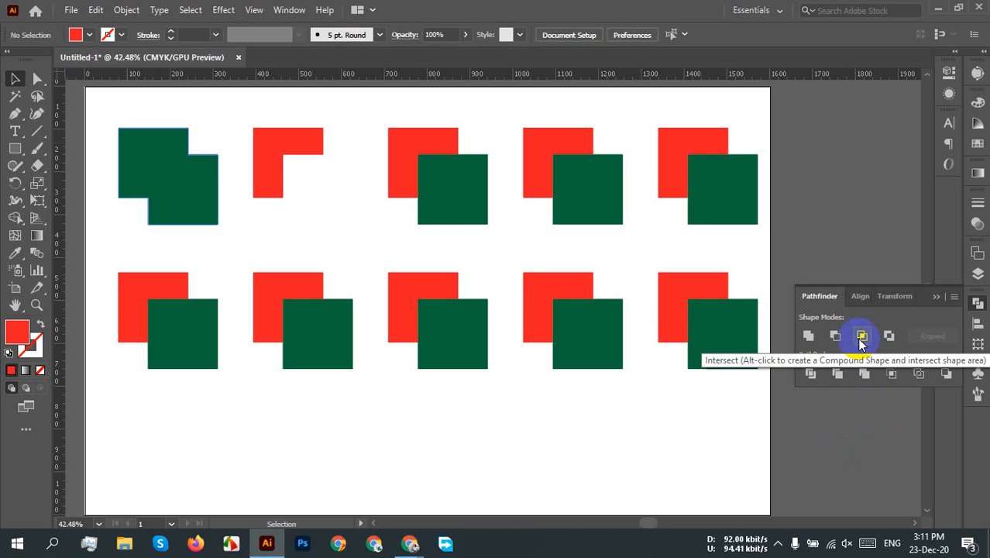
Reduce the third pair in the upper row to its overlapping area with Intersect, and deselect it
drag(379, 107, 468, 221)
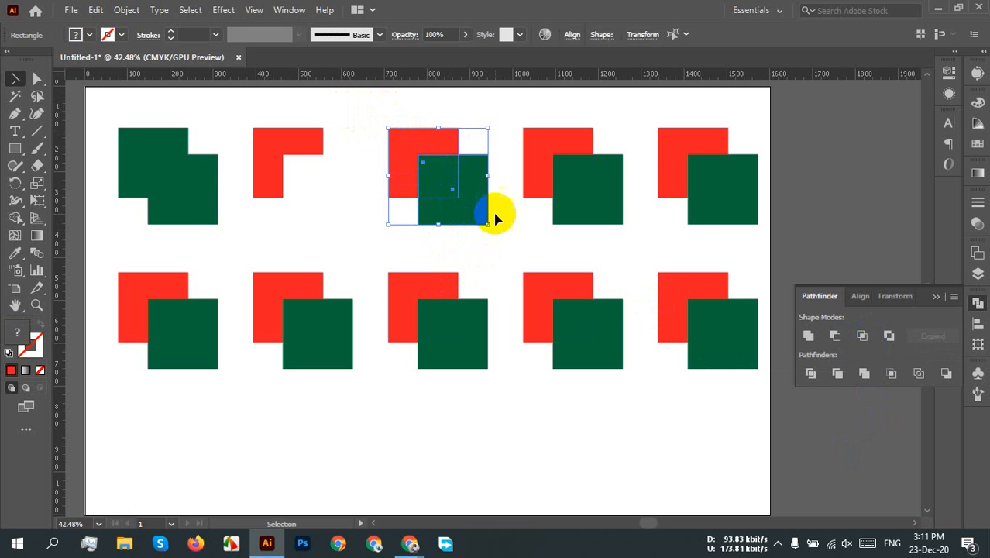
click(862, 335)
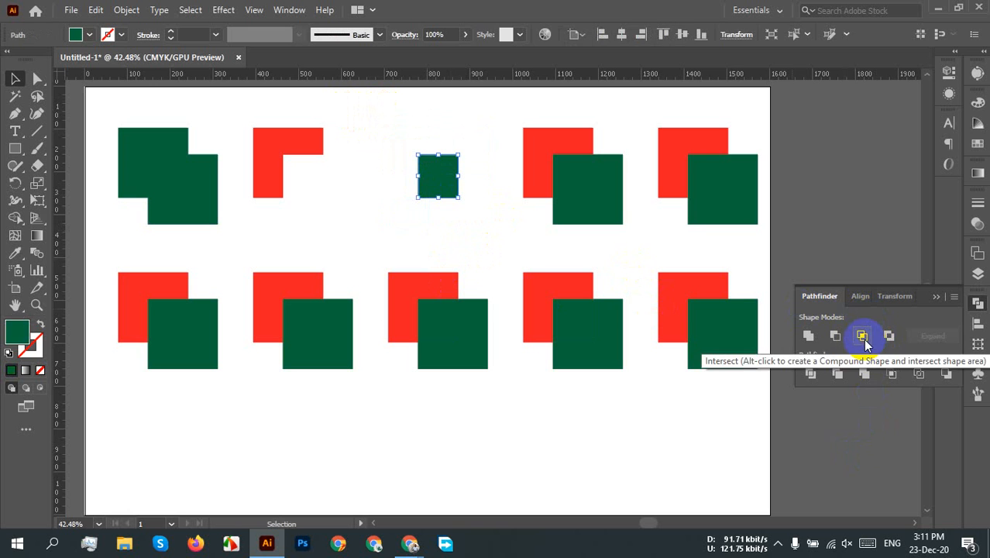
click(471, 209)
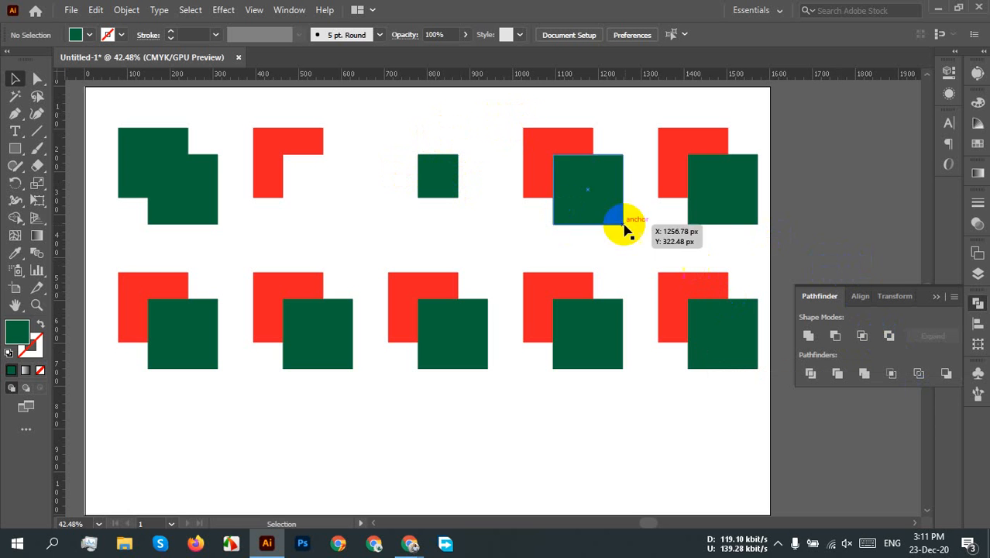
Remove the overlapping area from the fourth pair in the upper row with Exclude, leaving nothing selected
drag(505, 114, 594, 200)
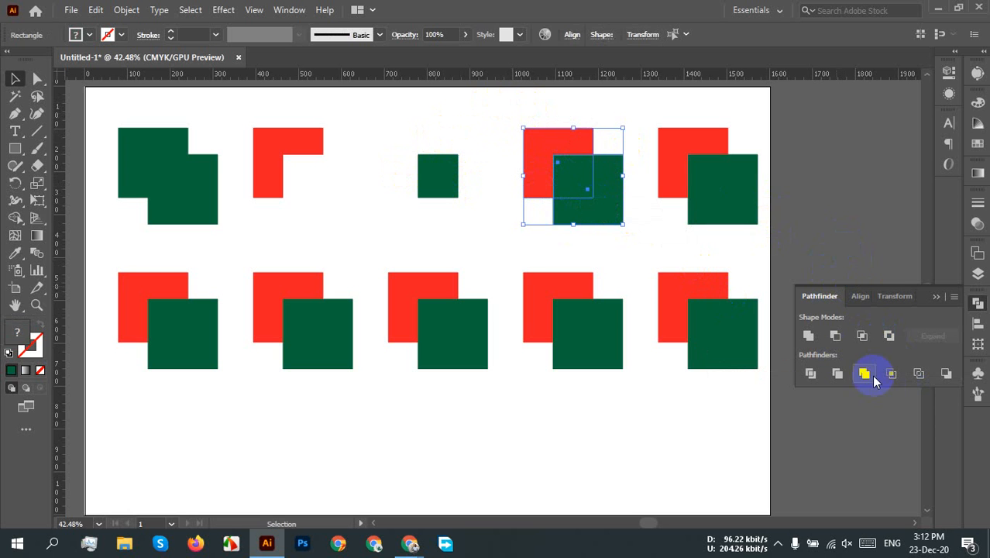
click(889, 338)
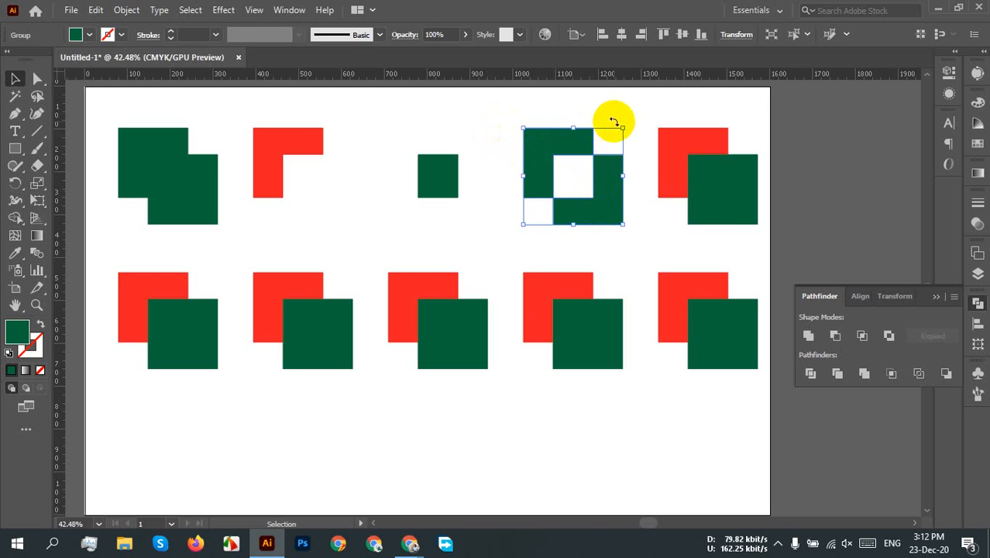
drag(743, 101, 650, 190)
click(718, 155)
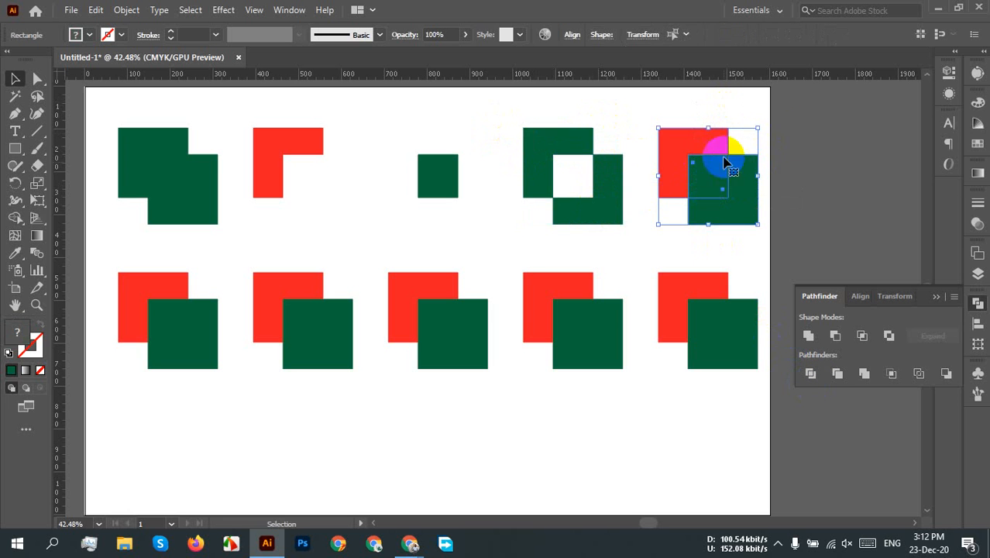
click(817, 157)
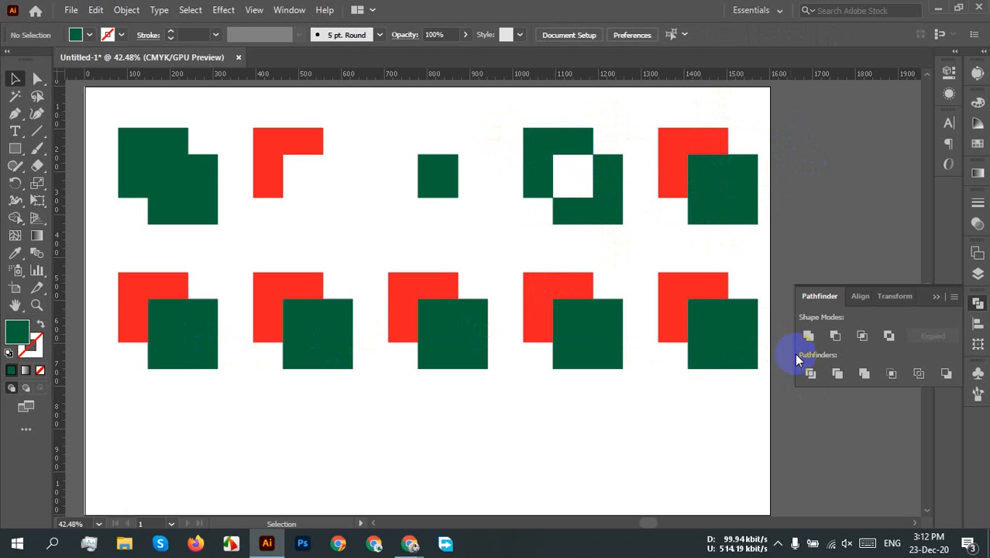
Try the Trim operation on the first pair in the lower row, undo it and deselect
drag(192, 408, 138, 294)
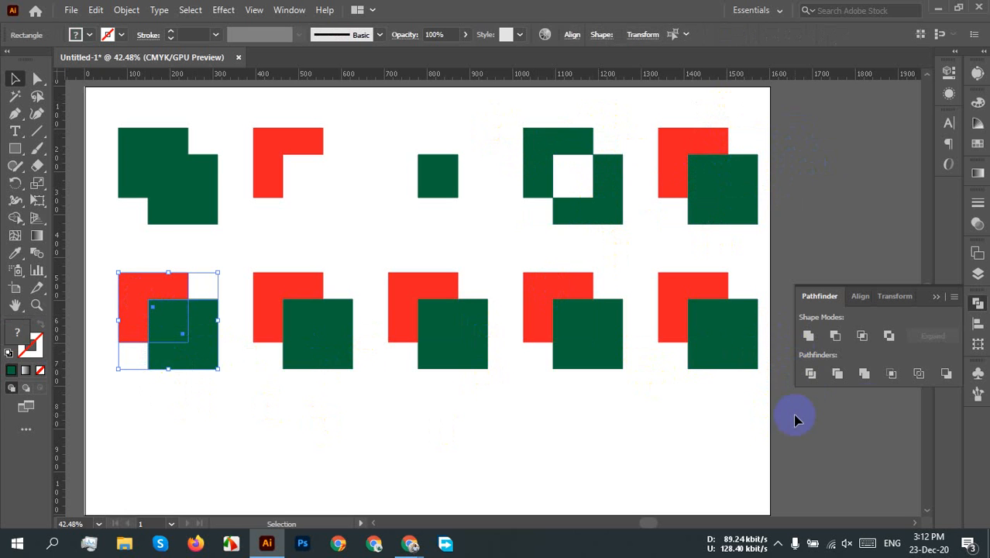
click(843, 375)
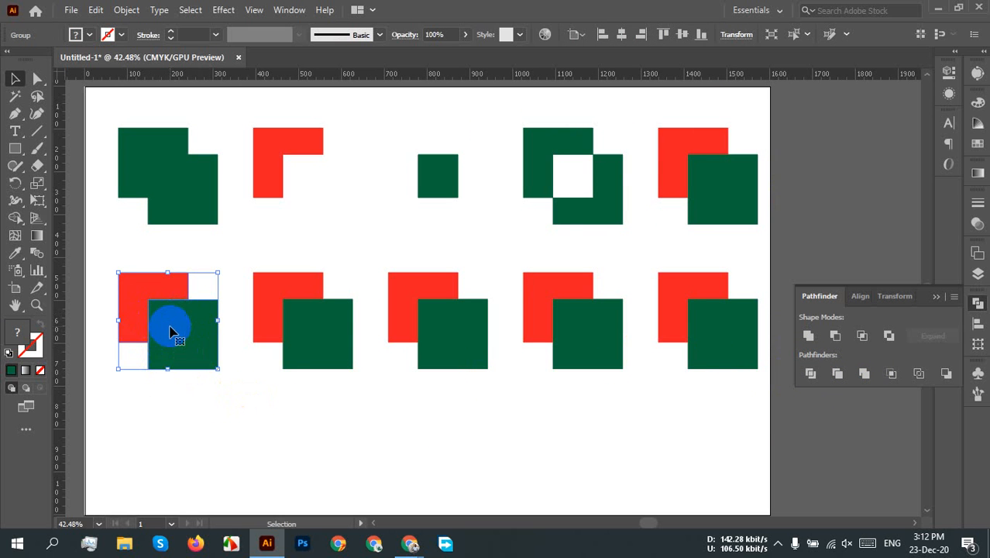
key(ctrl+z)
click(218, 411)
Apply the Trim operation to both squares of the first pair in the lower row
scroll(167, 336, up, 1)
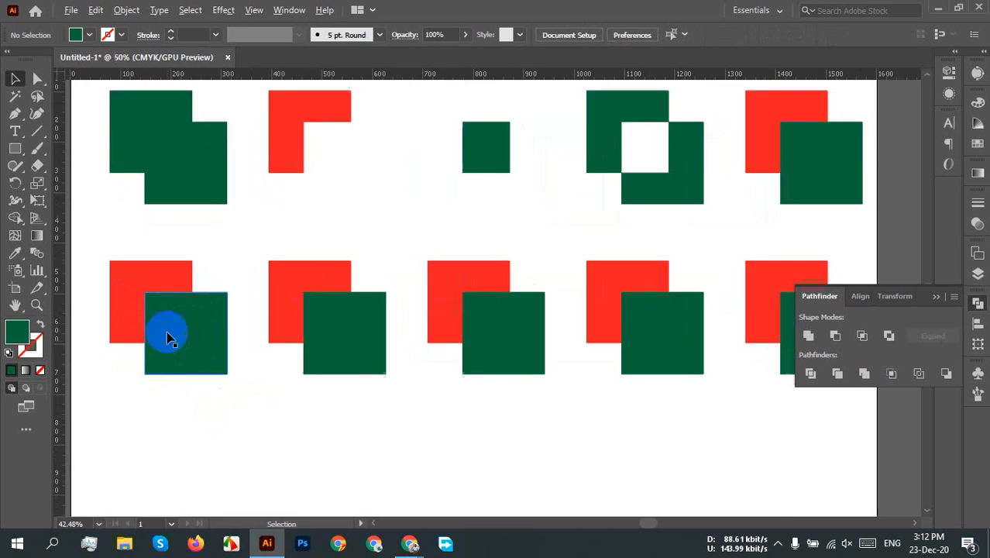
scroll(167, 336, up, 2)
scroll(398, 346, up, 1)
click(294, 208)
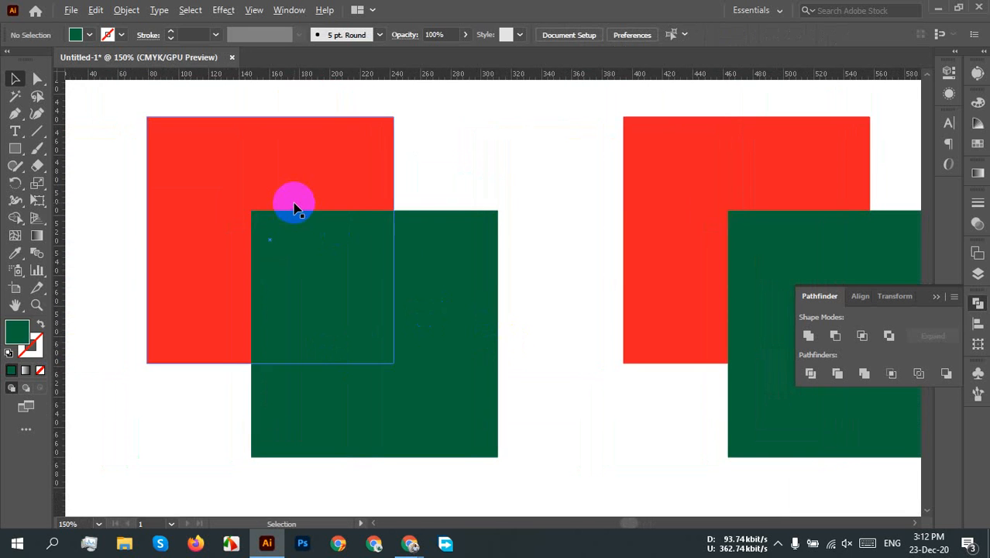
scroll(294, 208, up, 1)
scroll(317, 215, down, 1)
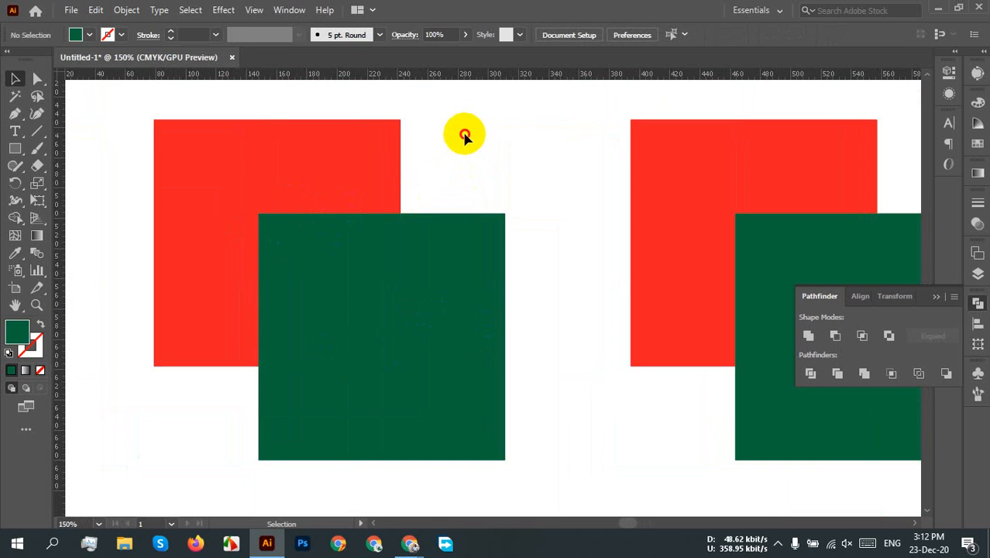
drag(465, 135, 228, 380)
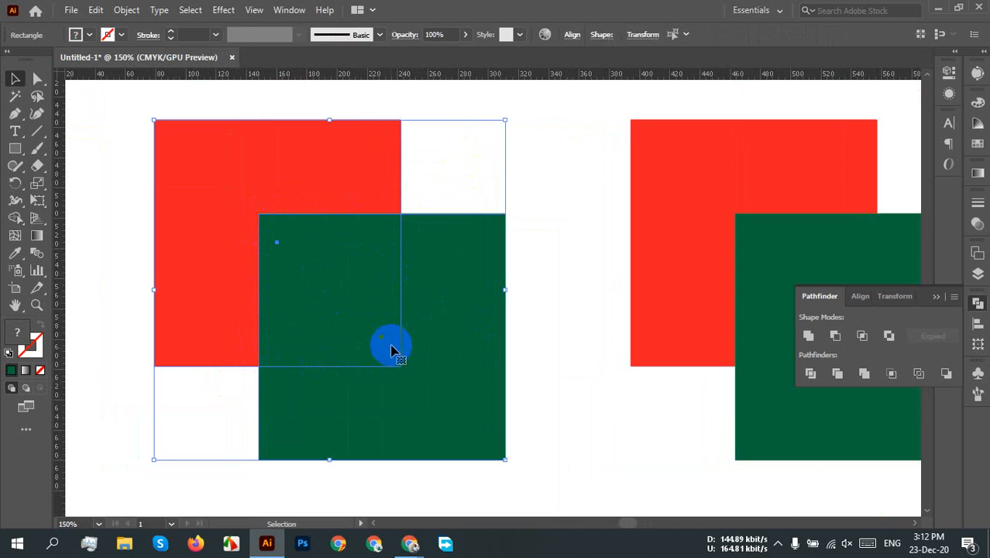
click(838, 374)
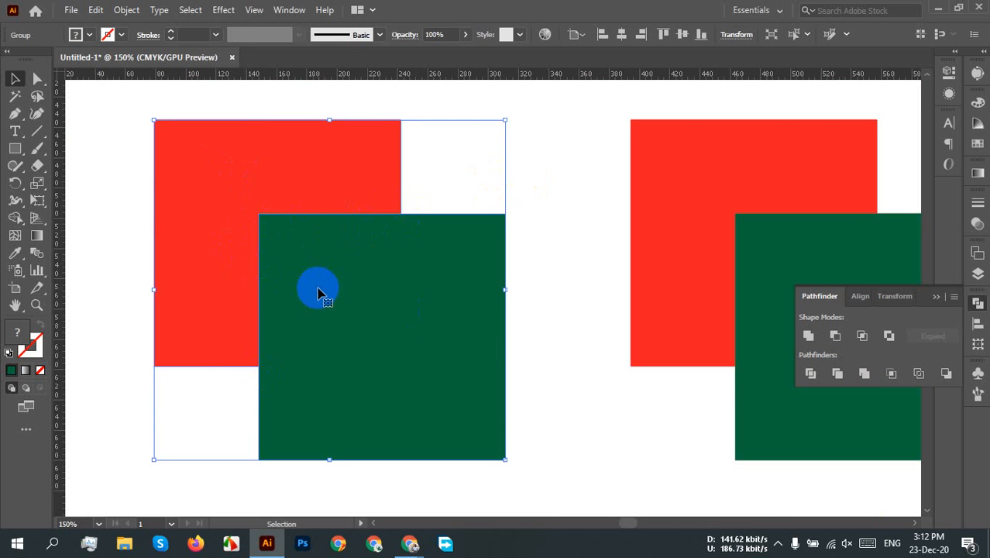
Ungroup the trimmed first pair in the lower row and move its green square and red piece apart
drag(321, 290, 272, 258)
key(ctrl+z)
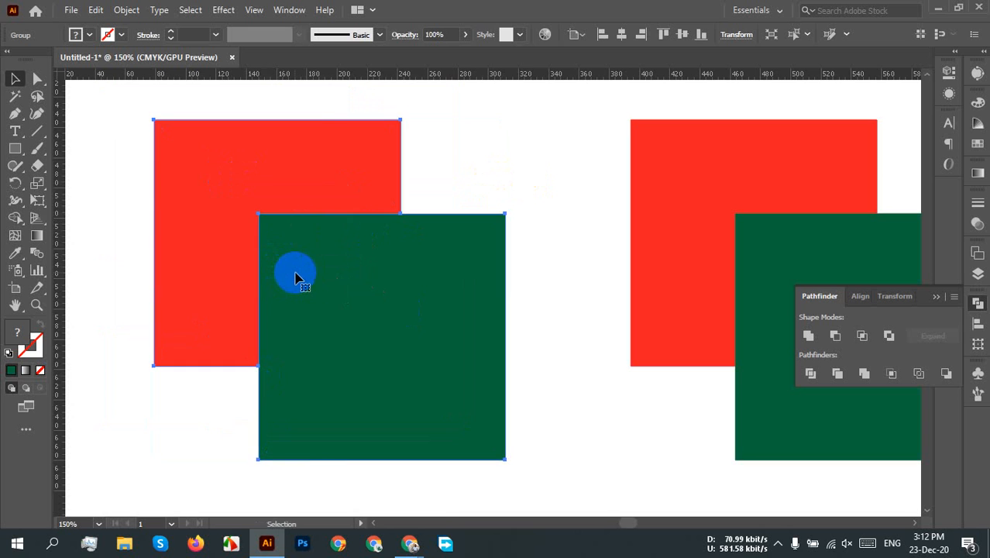
right_click(296, 272)
click(355, 397)
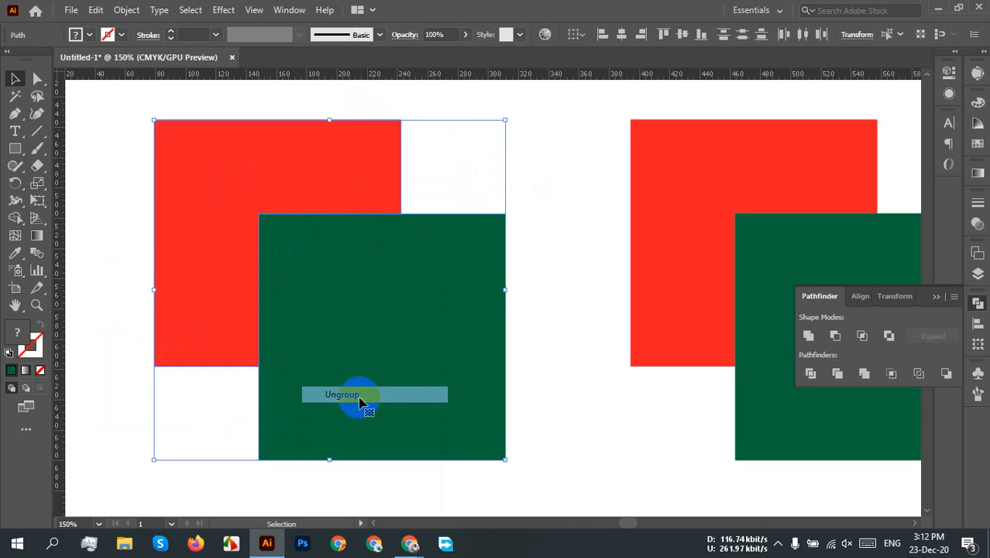
click(575, 433)
drag(414, 364, 445, 398)
drag(219, 211, 210, 205)
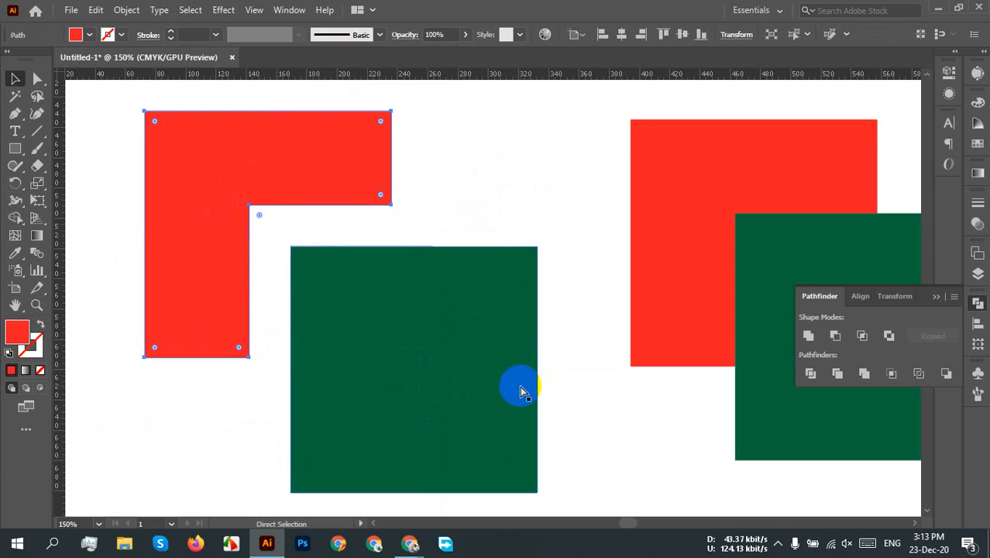
Undo the moves and the ungrouping of the trimmed first pair, and deselect it
key(ctrl+z)
key(ctrl+z)
click(532, 391)
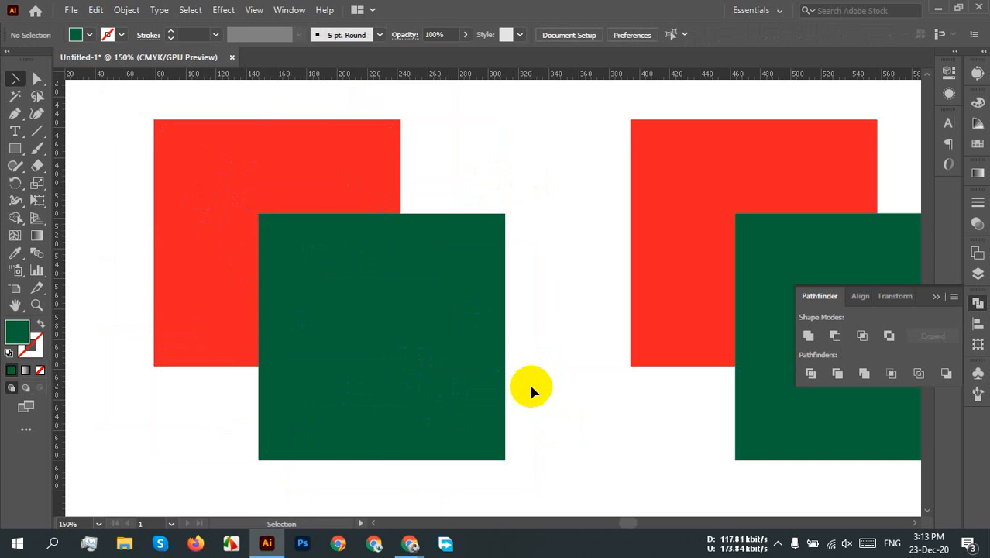
key(ctrl+z)
click(531, 392)
right_click(334, 322)
click(437, 370)
click(389, 359)
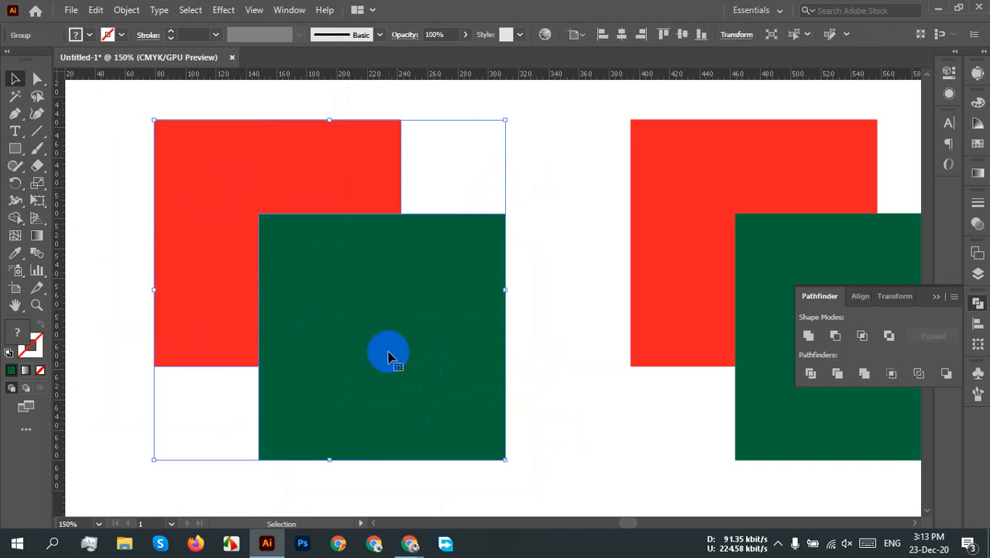
right_click(389, 354)
click(558, 398)
Apply Merge to the second pair in the lower row and ungroup the result
drag(560, 401, 174, 343)
drag(196, 218, 449, 380)
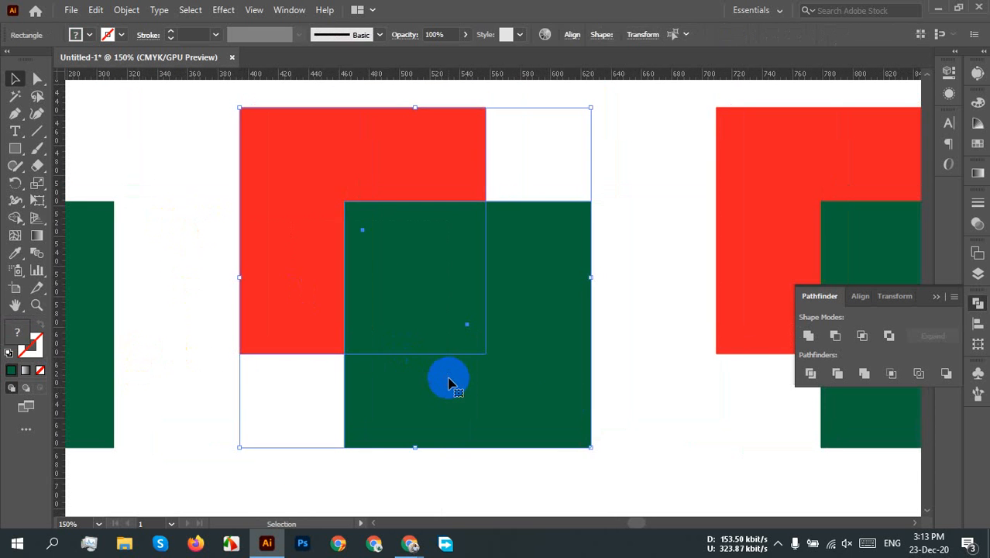
click(865, 378)
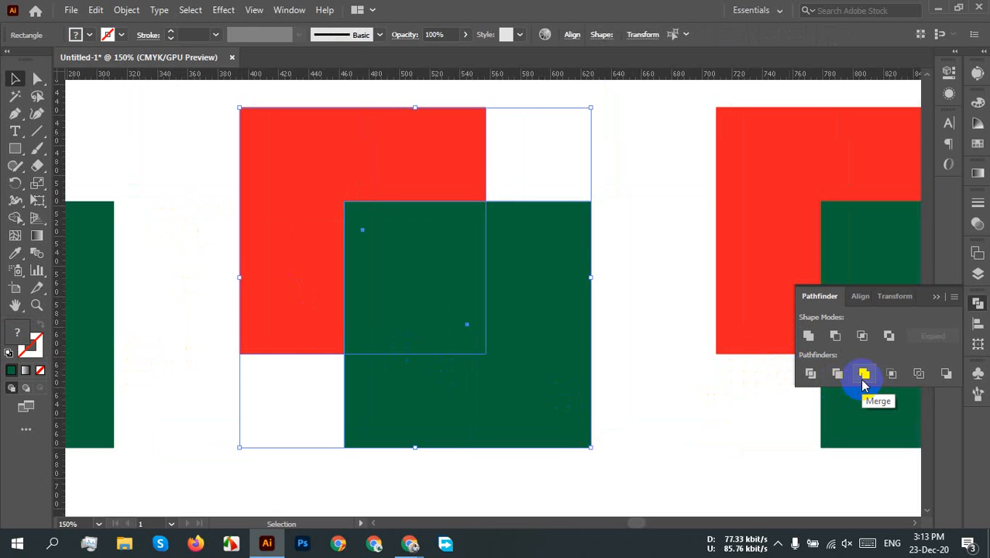
click(863, 380)
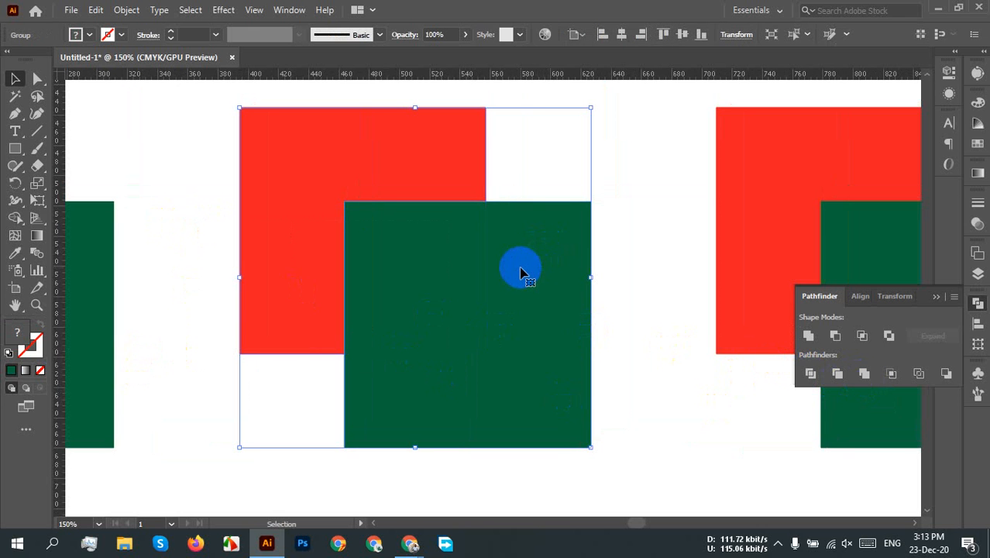
right_click(462, 269)
click(552, 390)
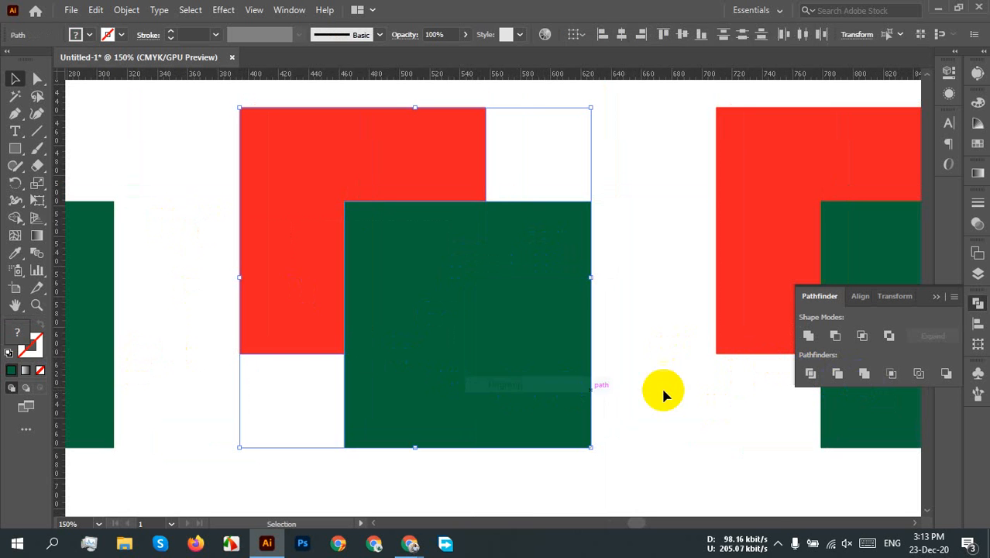
Move the merged second pair's green square and red piece apart, undo these moves and deselect
click(663, 391)
drag(506, 373, 563, 416)
drag(303, 250, 299, 240)
drag(635, 336, 644, 343)
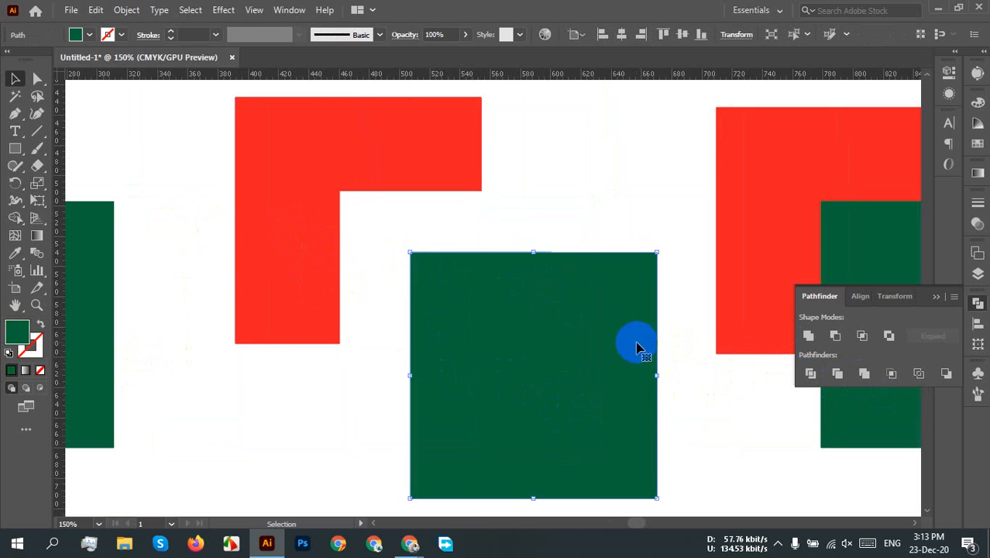
key(ctrl+z)
key(ctrl+z)
key(ctrl+z)
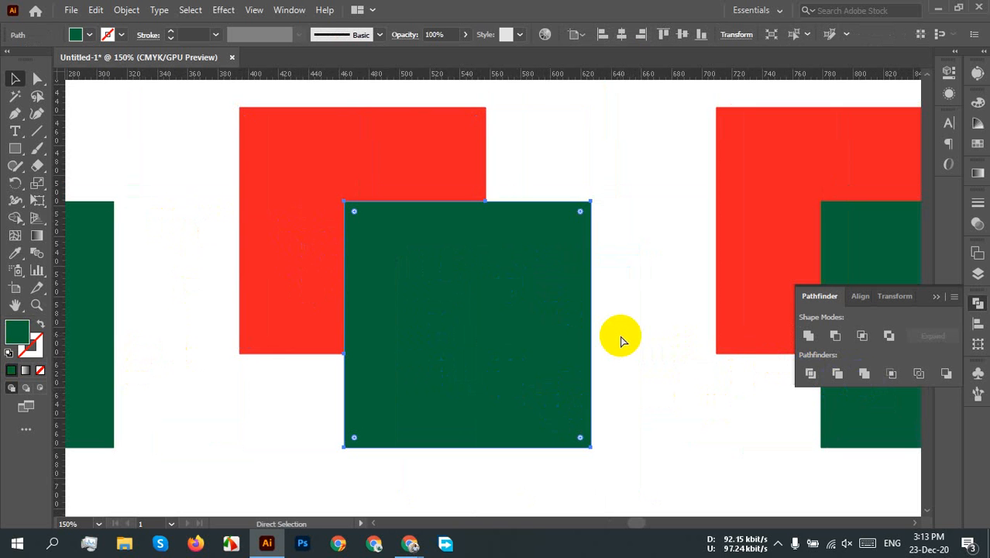
click(507, 370)
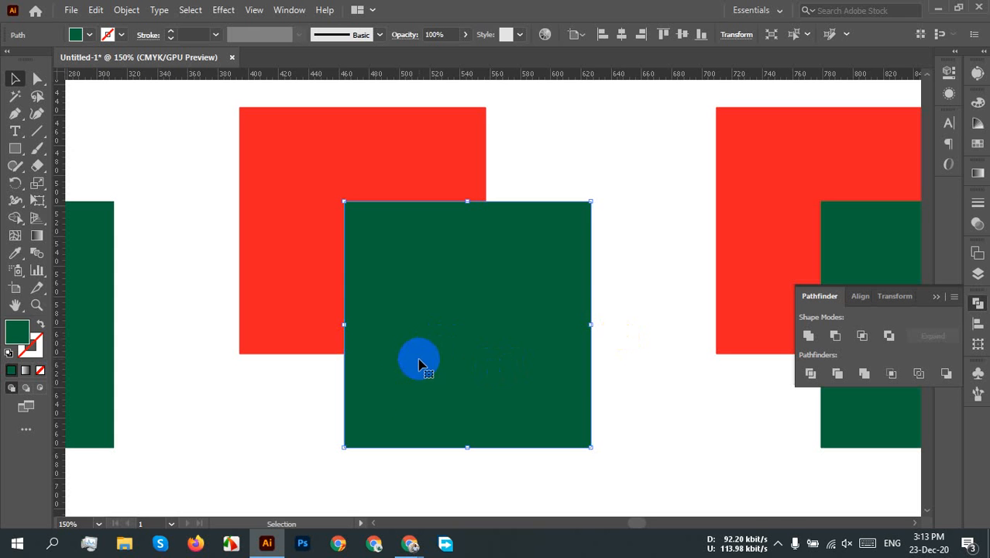
click(402, 398)
click(635, 419)
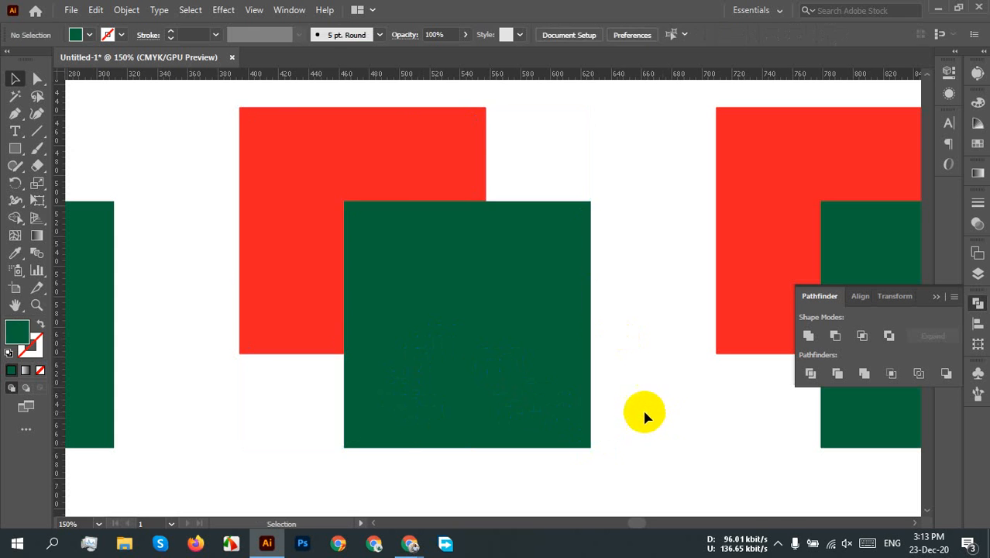
Reduce the third pair in the lower row to the red overlapping area with Crop, and deselect it
key(ctrl+minus)
key(ctrl+minus)
drag(632, 388, 383, 372)
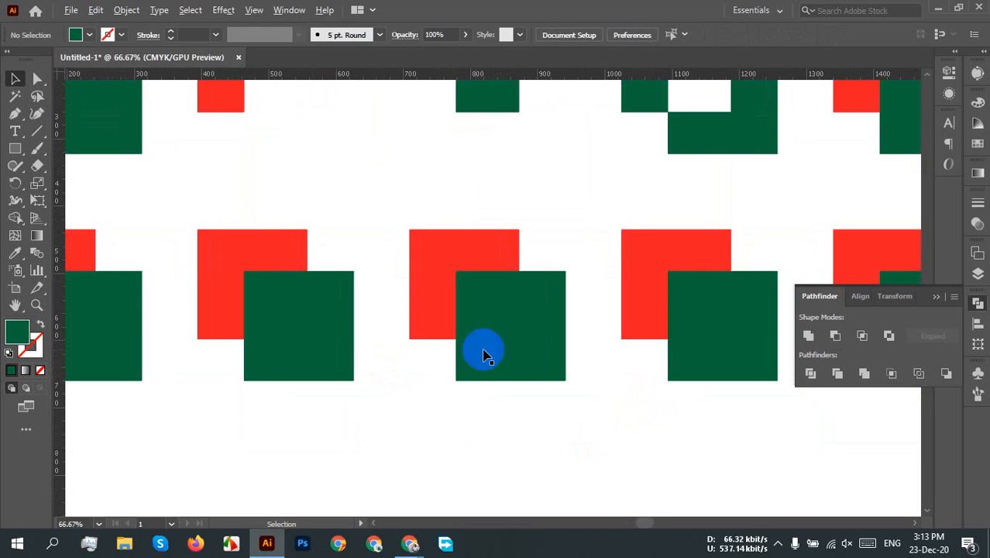
scroll(526, 331, up, 1)
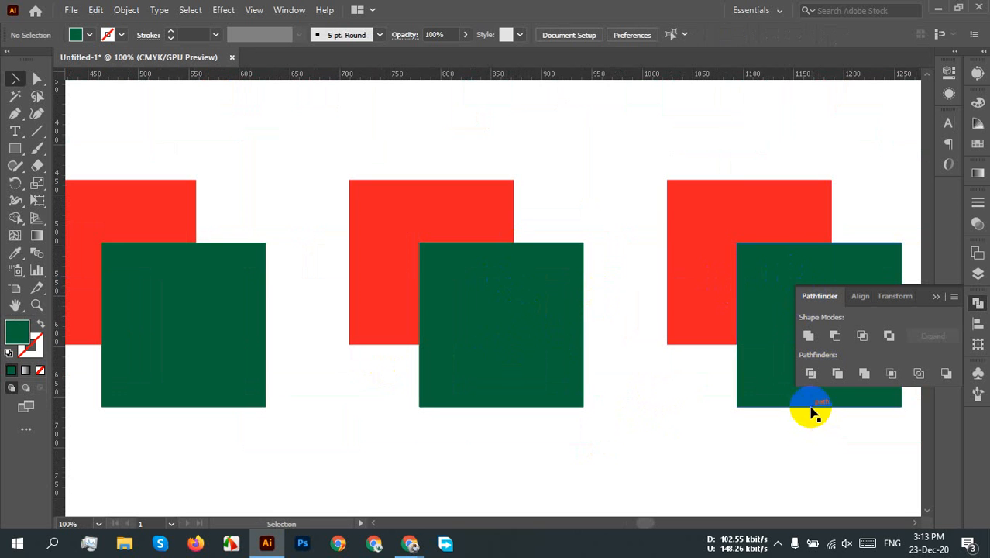
click(515, 325)
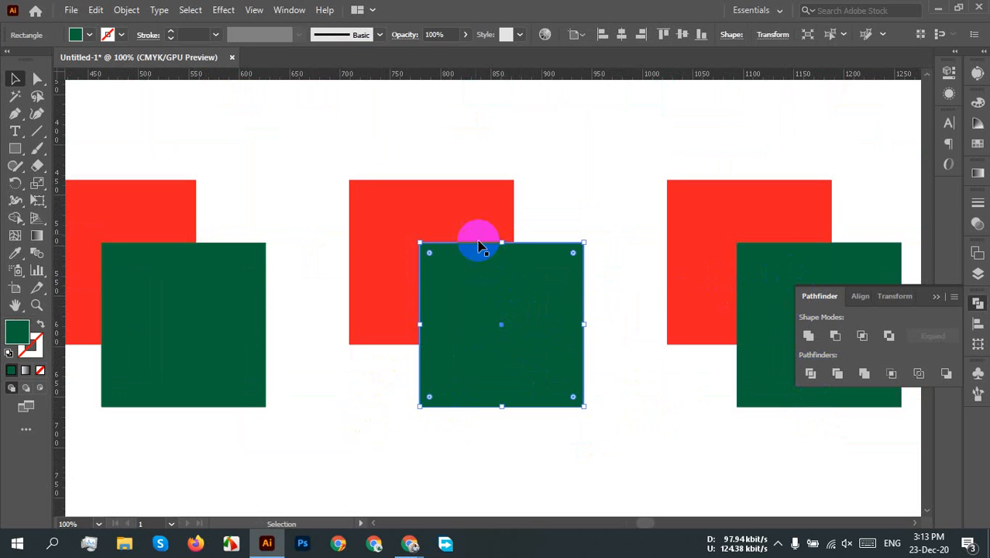
click(449, 150)
drag(420, 132, 574, 357)
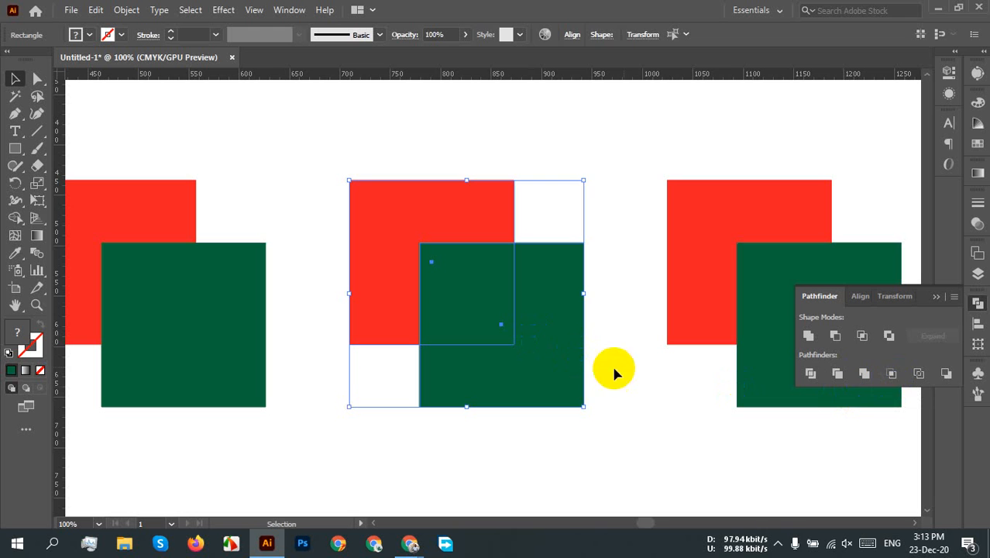
click(888, 382)
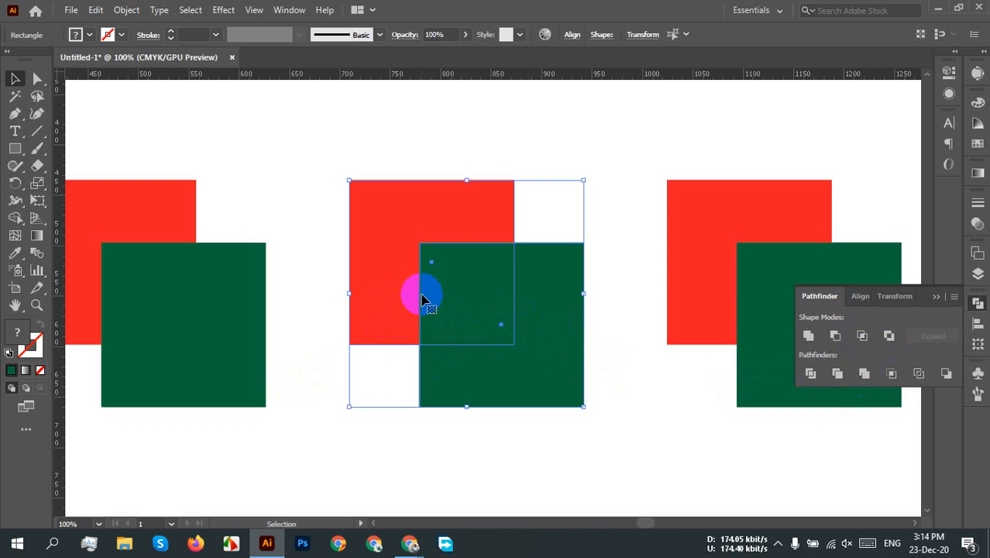
click(890, 374)
click(537, 362)
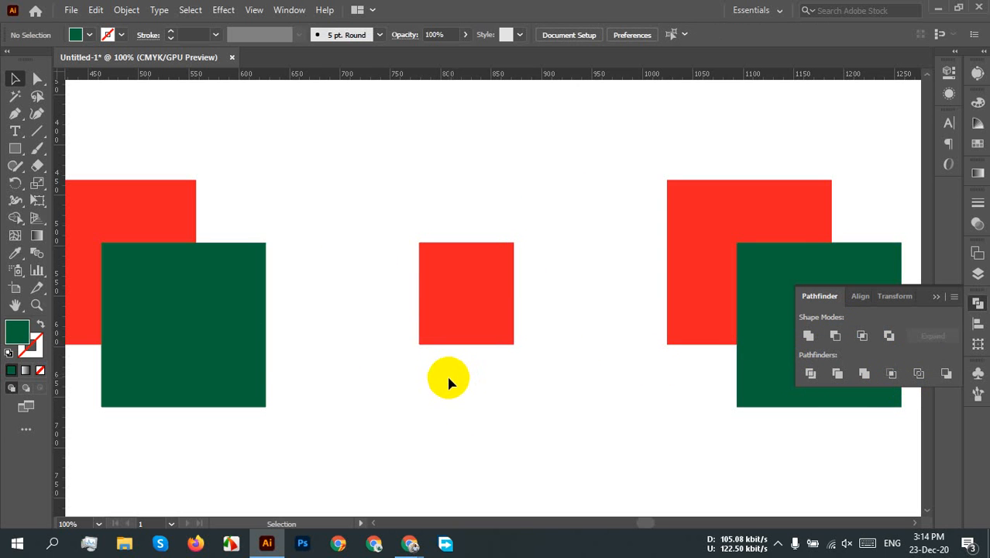
Convert the fourth pair in the lower row into separate edge lines with Outline, leaving nothing selected
scroll(449, 370, down, 4)
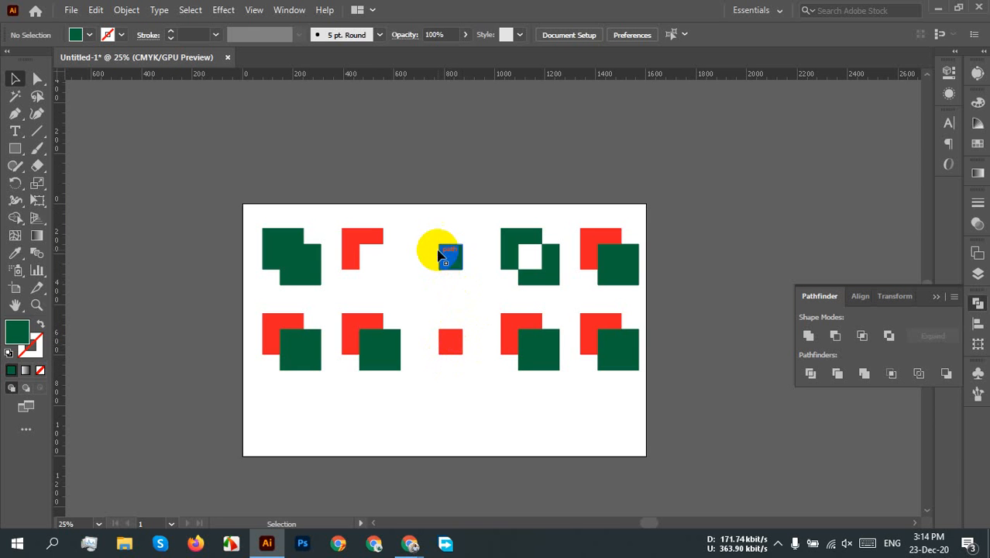
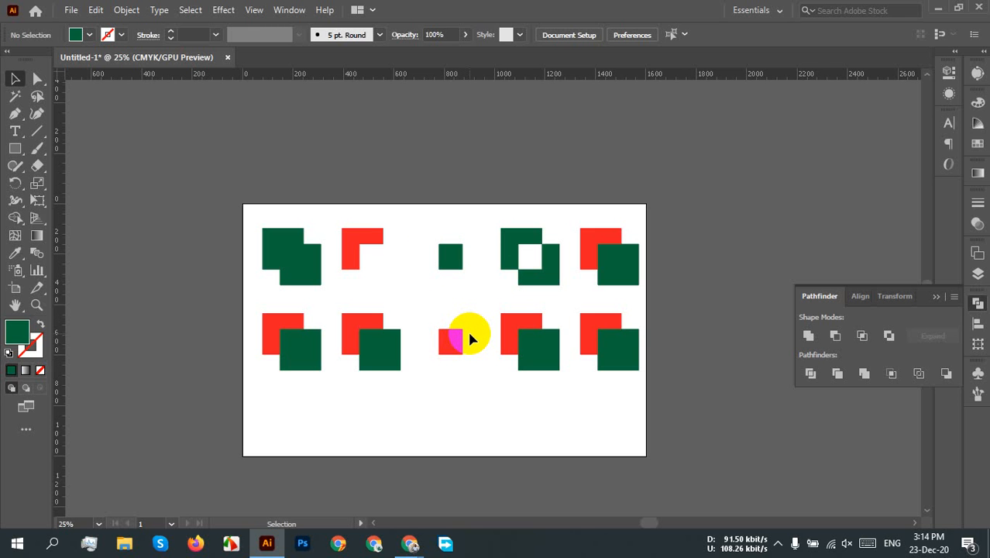
drag(506, 403, 541, 320)
scroll(548, 323, up, 1)
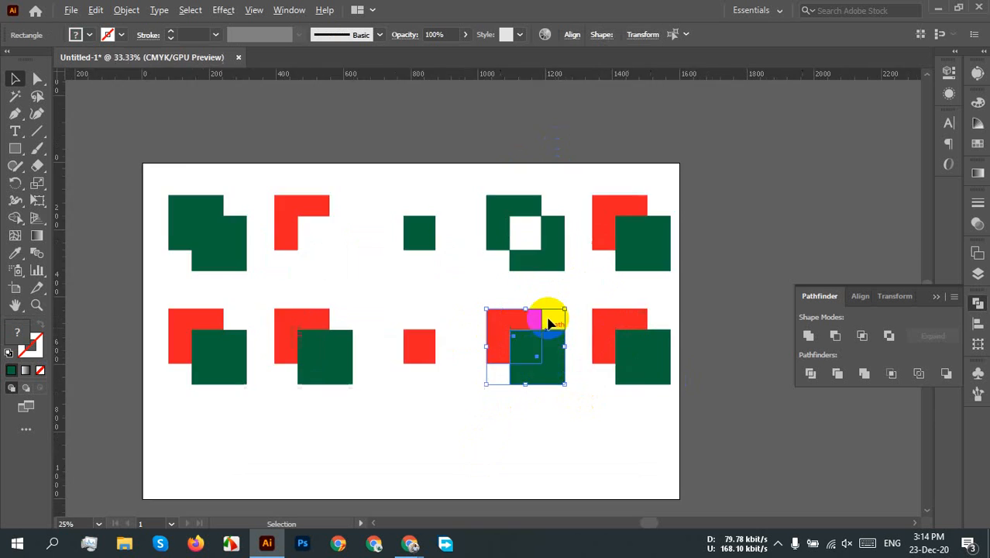
scroll(548, 323, up, 4)
drag(632, 261, 629, 189)
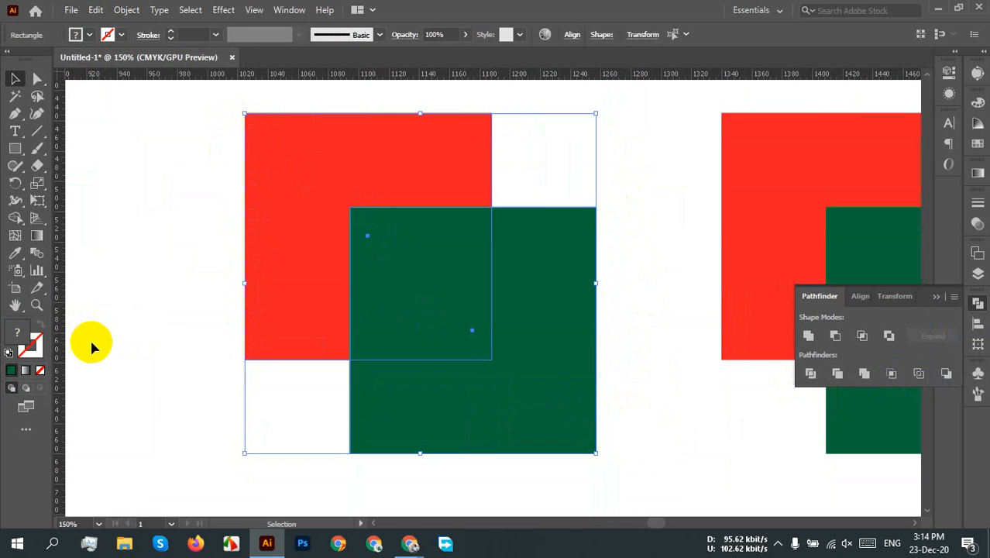
click(919, 374)
click(637, 342)
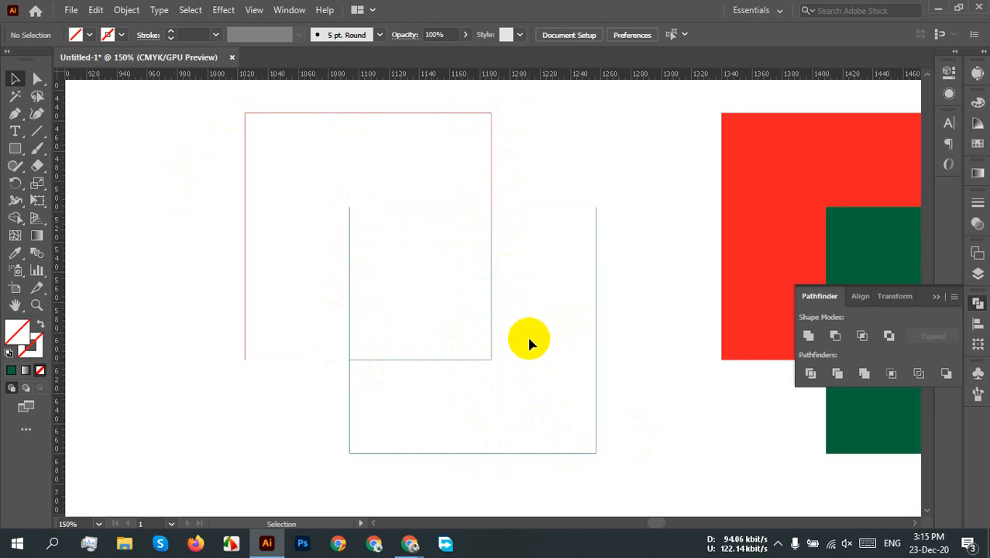
Cut the red square out of the green one in the lower row's fifth pair with Minus Back, and deselect the result
scroll(532, 290, up, 3)
scroll(702, 275, down, 2)
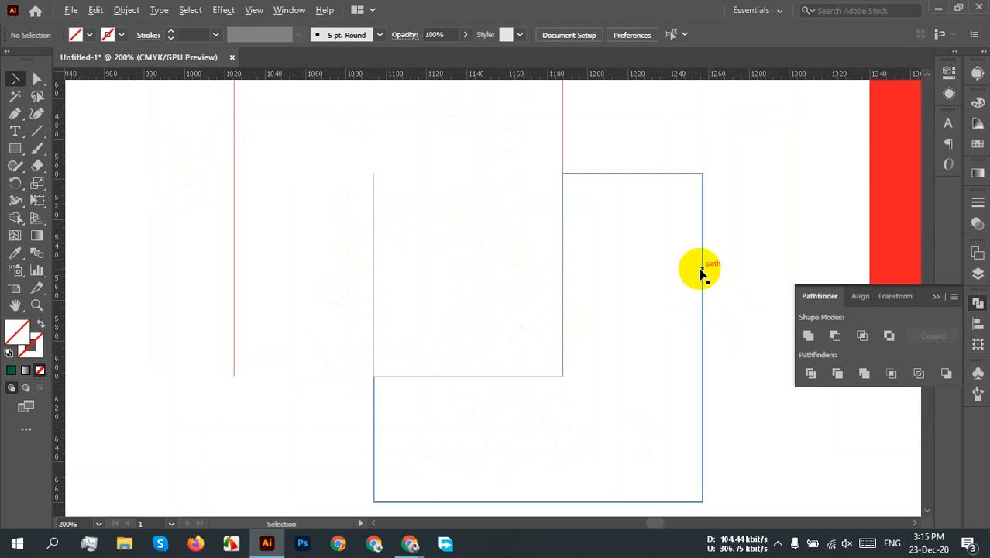
scroll(717, 234, down, 2)
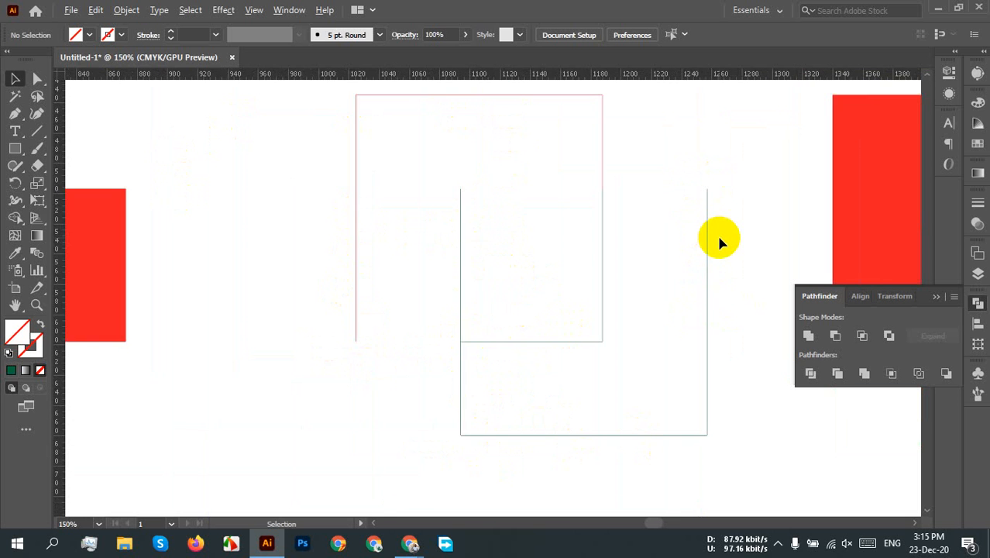
drag(728, 292, 603, 339)
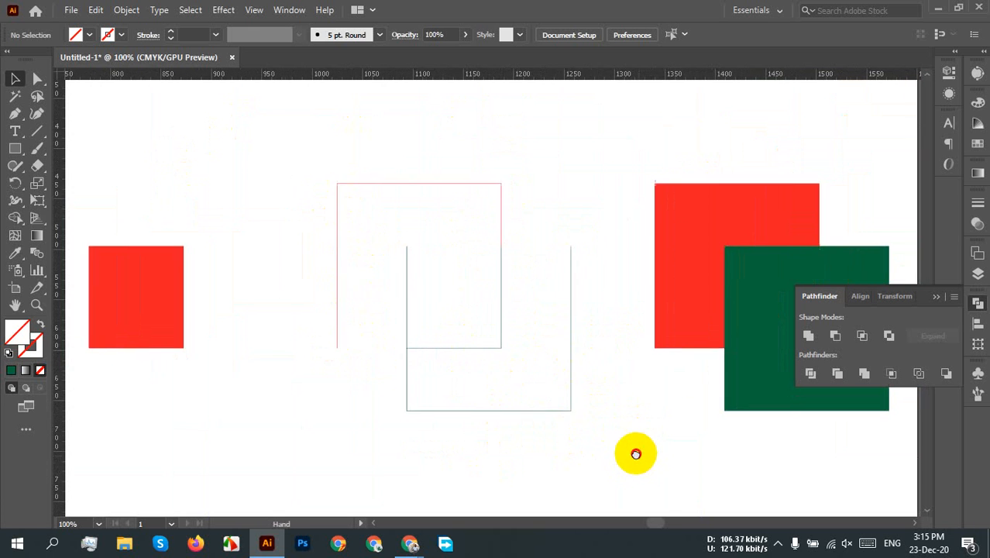
drag(636, 453, 397, 426)
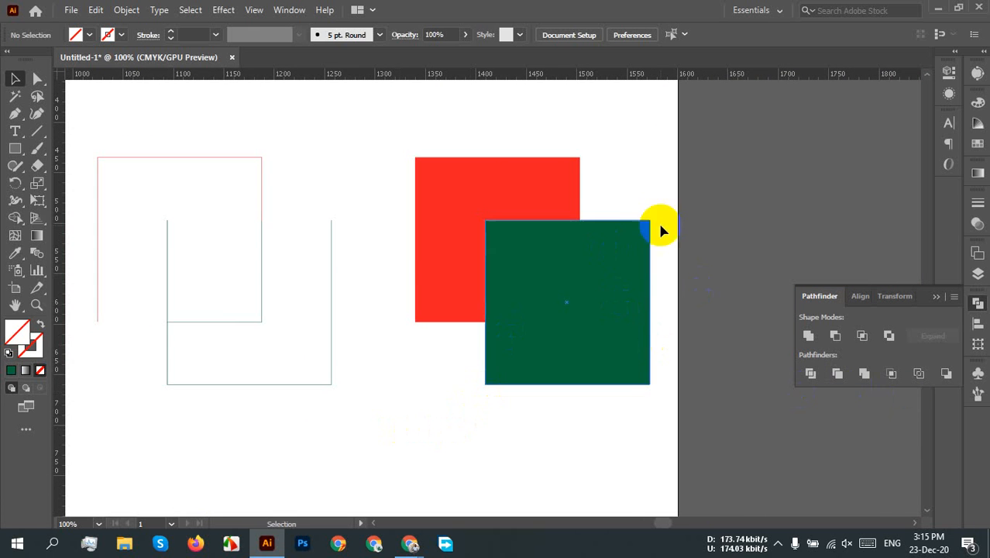
drag(649, 147, 502, 454)
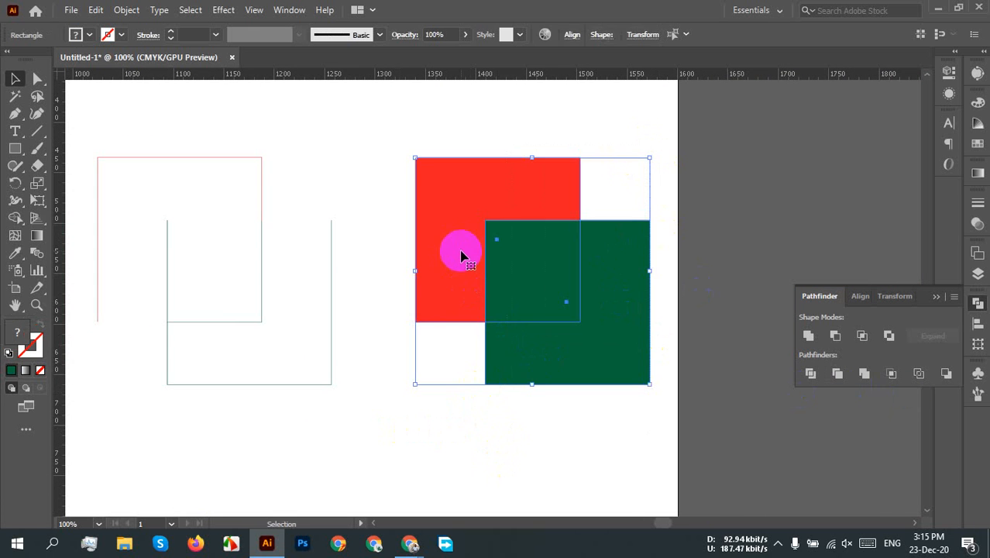
click(946, 374)
click(563, 440)
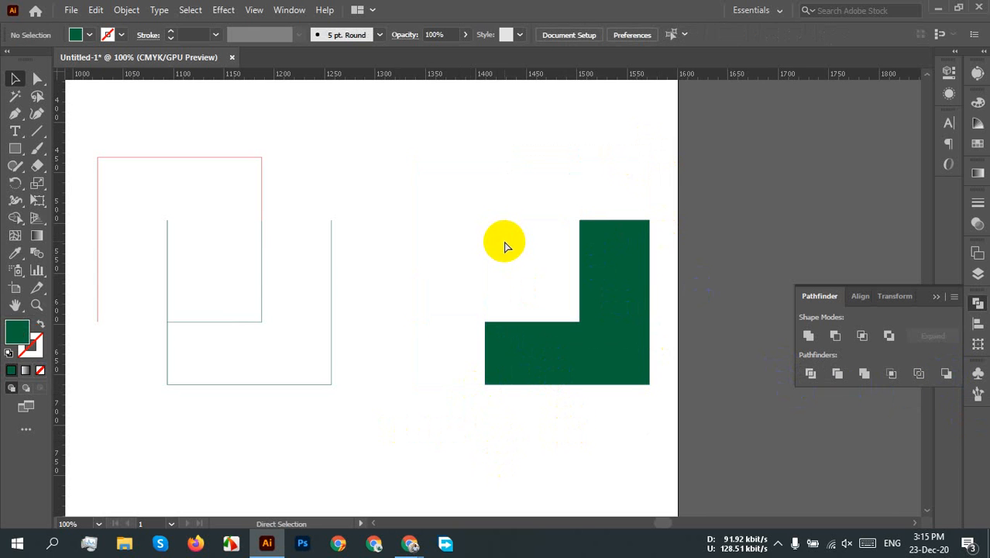
Undo the Minus Back on the lower row's fifth pair, reselect both squares, reapply Minus Back and deselect
key(ctrl+z)
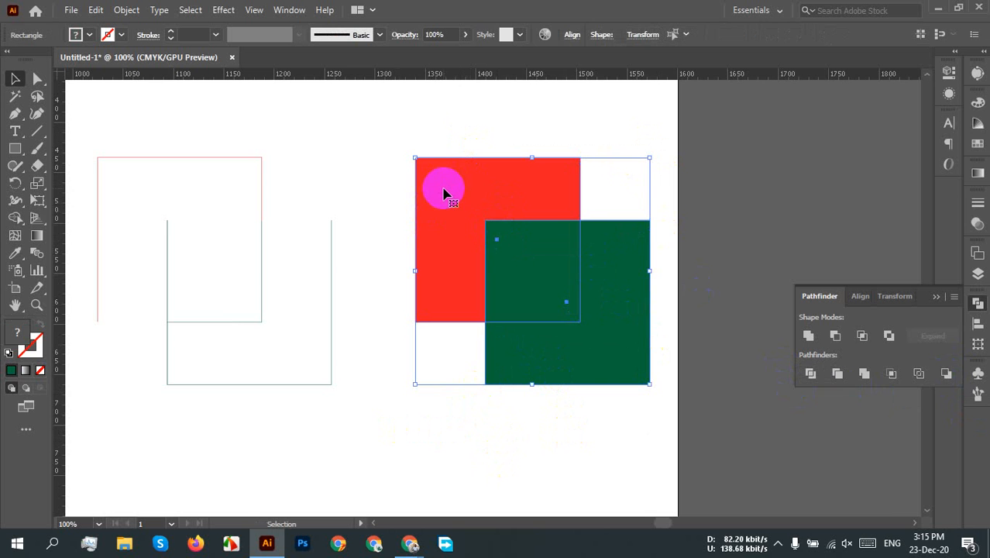
click(741, 203)
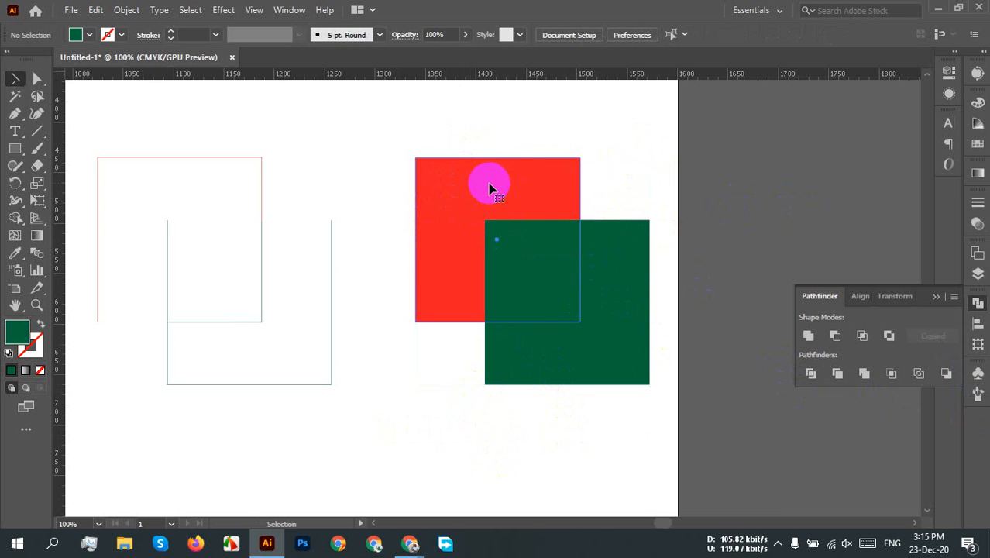
click(490, 188)
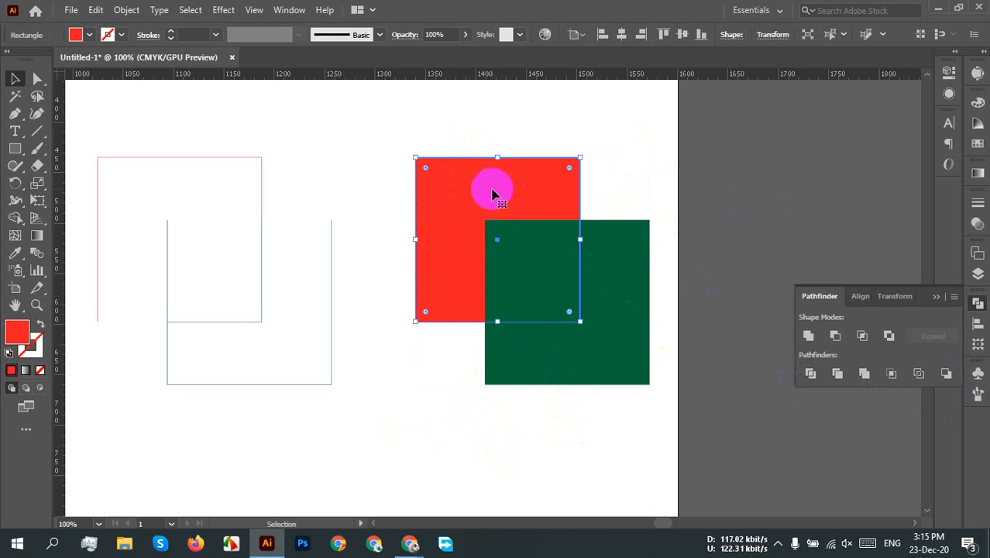
click(637, 376)
drag(637, 108, 486, 314)
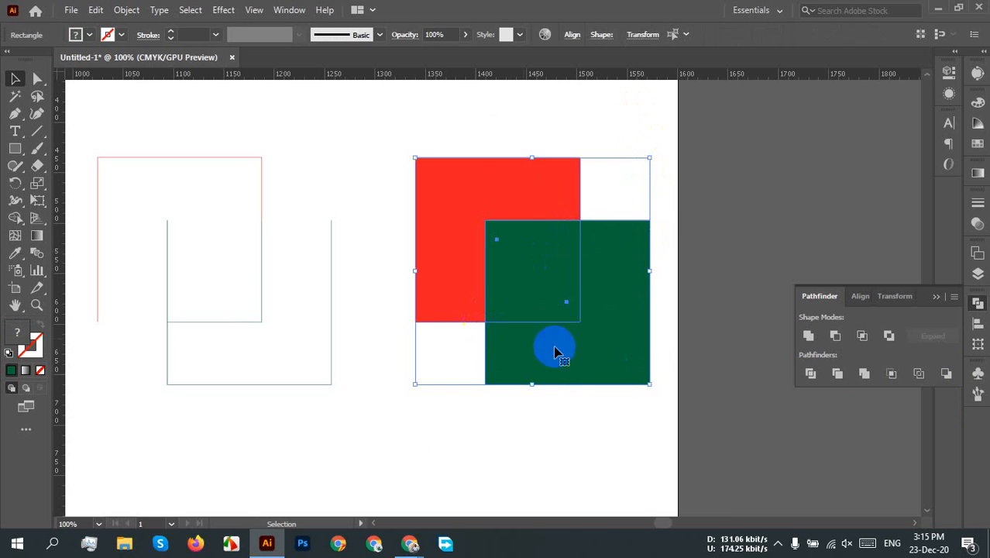
click(946, 375)
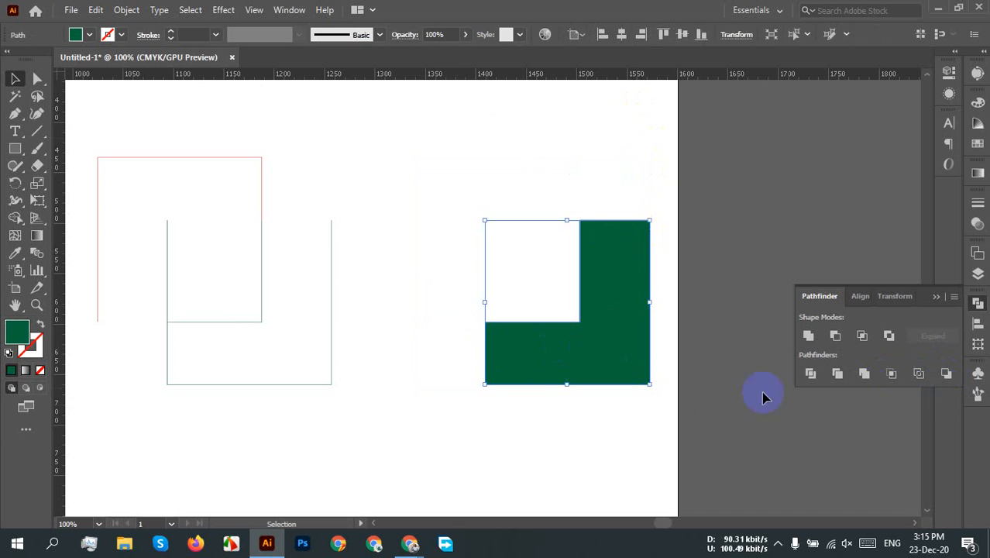
click(469, 237)
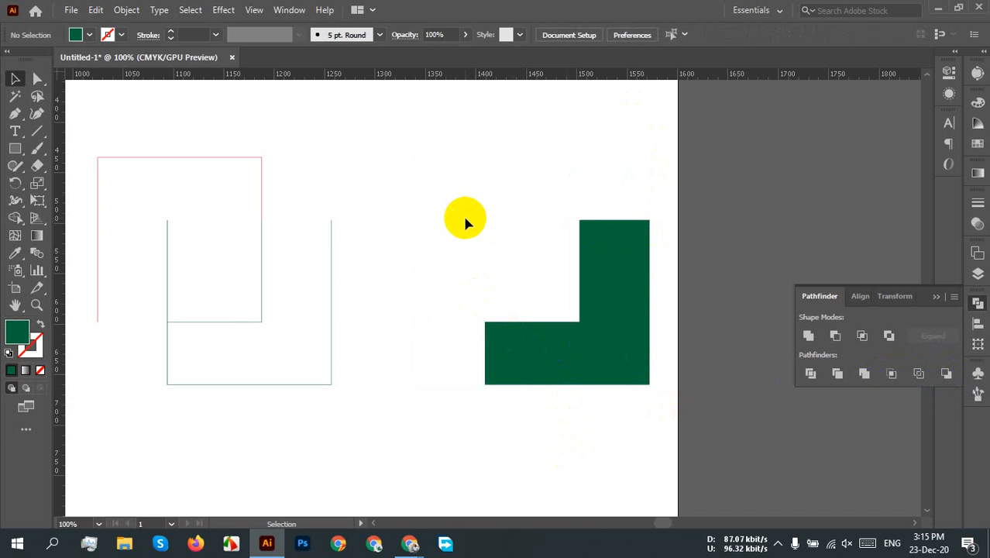
Split the fifth pair of overlapping squares in the upper row with Divide, and deselect it
scroll(445, 224, down, 4)
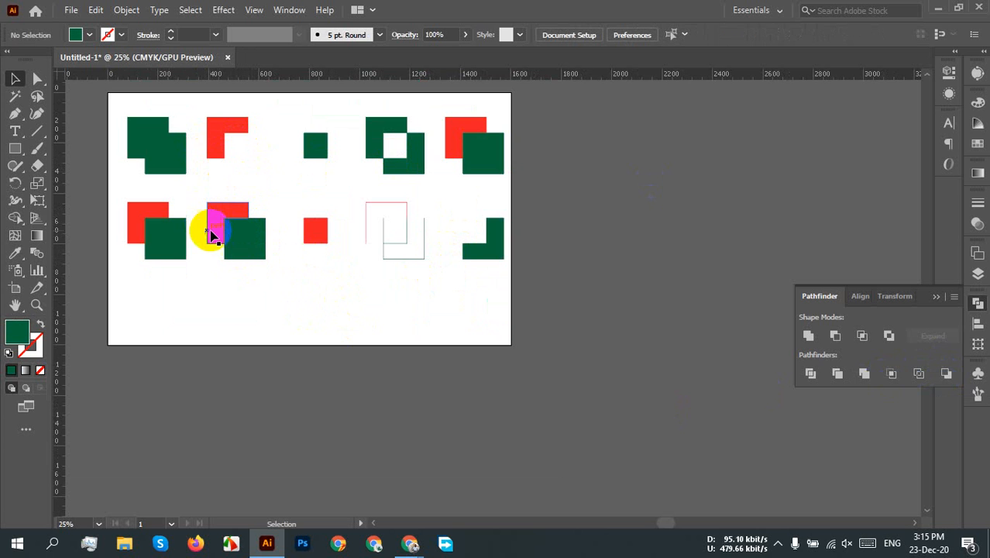
scroll(251, 226, up, 3)
scroll(225, 194, left, 3)
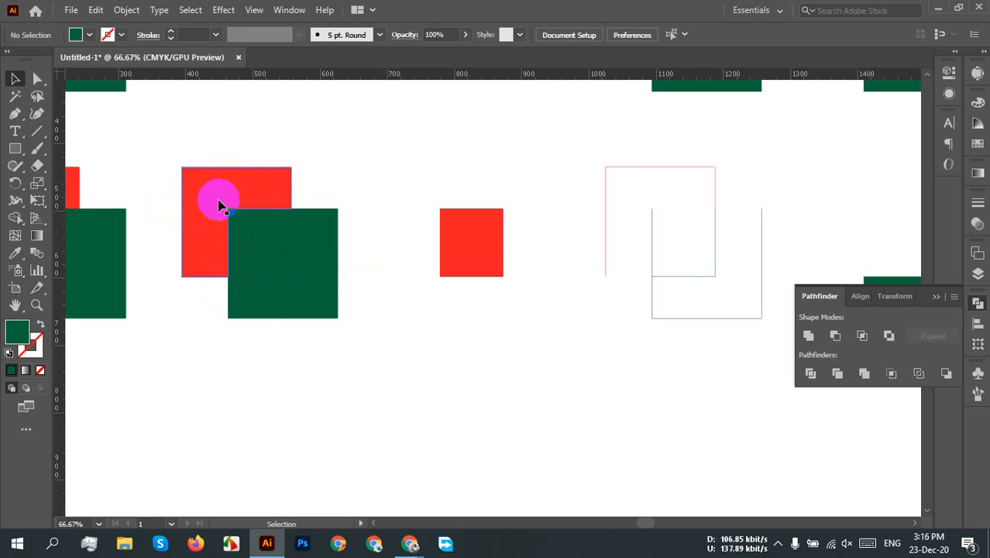
scroll(399, 192, down, 2)
drag(545, 248, 536, 325)
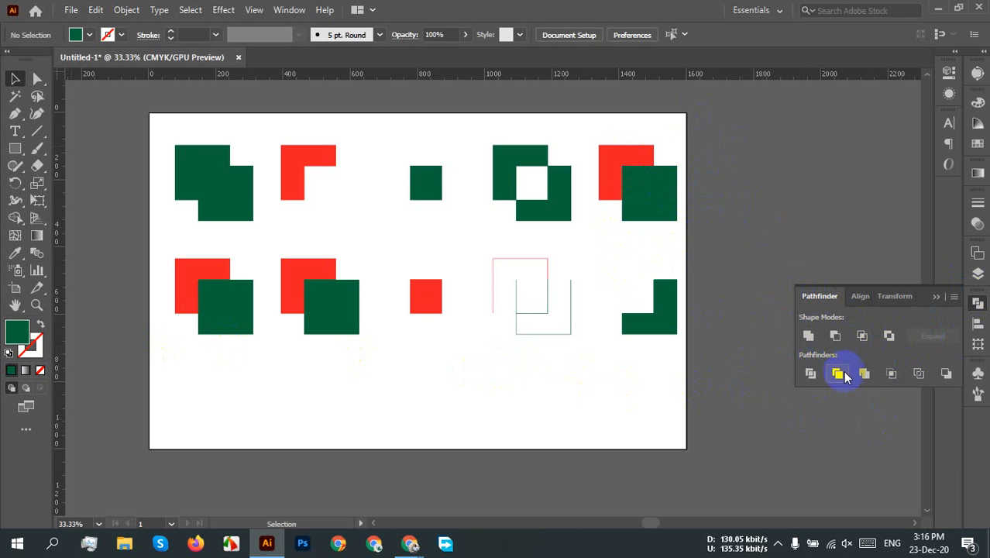
drag(694, 137, 606, 223)
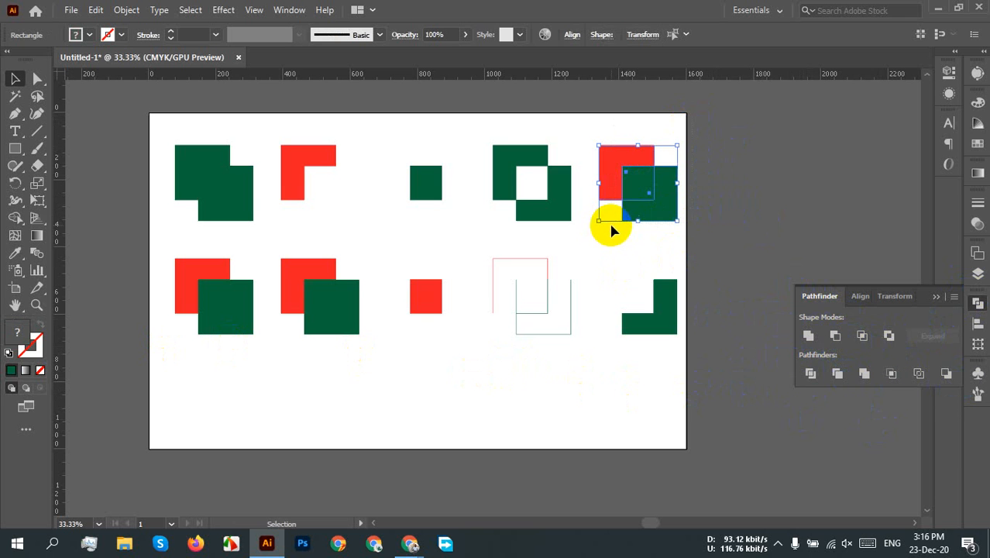
click(811, 372)
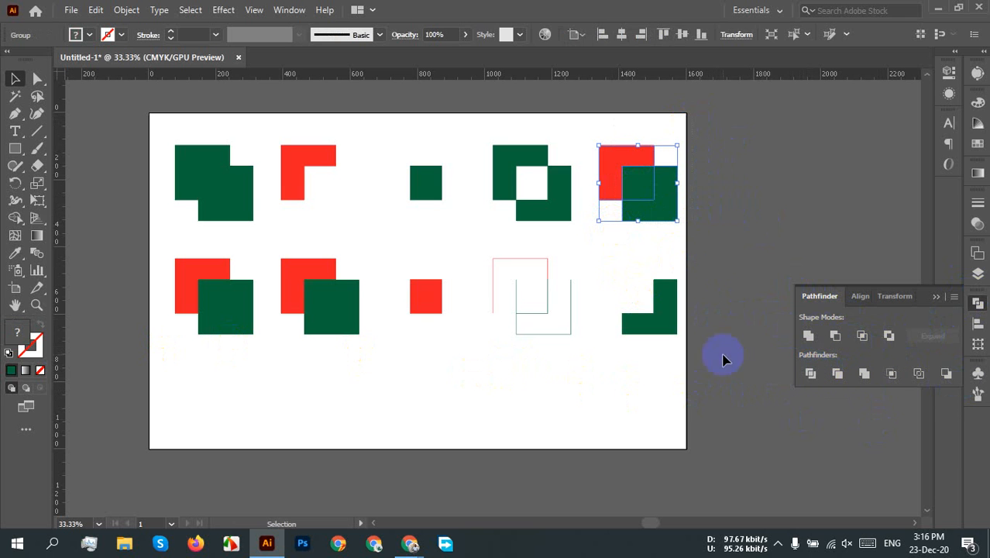
click(725, 202)
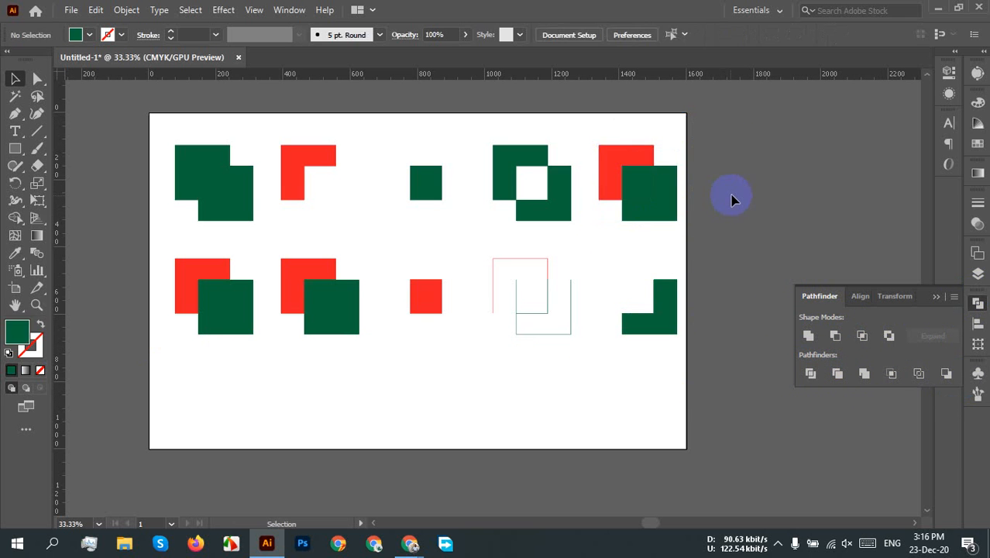
Ungroup the divided fifth pair in the upper row and deselect its pieces
right_click(654, 196)
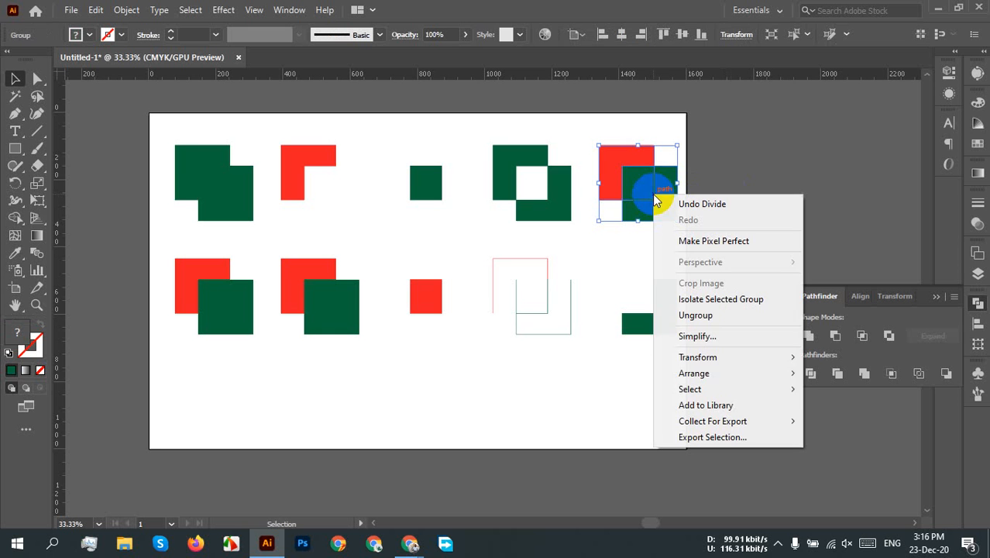
click(708, 320)
click(751, 185)
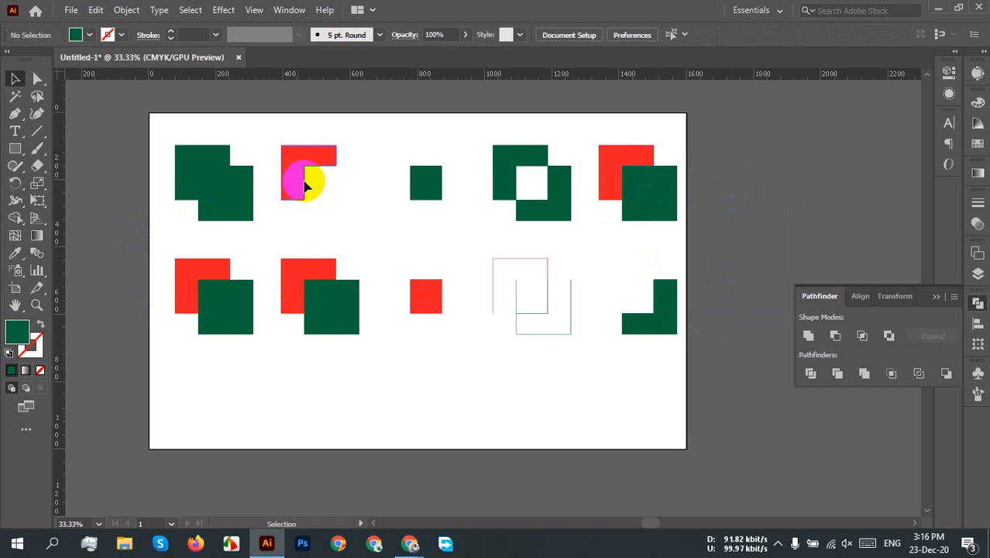
Move the divided pair's red L-shaped piece away from the green pieces, undo these moves and deselect
mouse_move(620, 147)
mouse_down()
mouse_move(627, 121)
mouse_move(634, 137)
mouse_move(619, 137)
mouse_move(627, 147)
mouse_up()
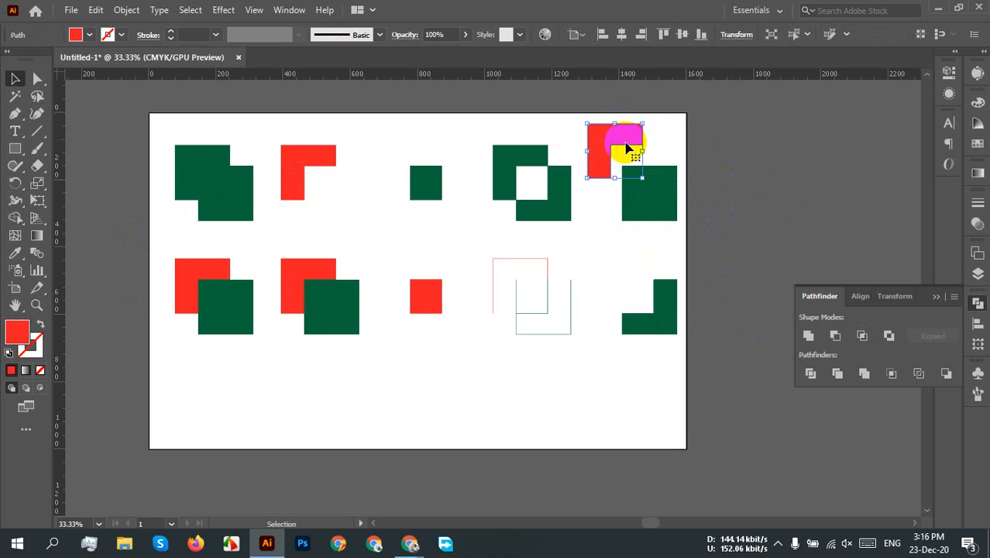
scroll(637, 147, up, 3)
scroll(654, 147, down, 3)
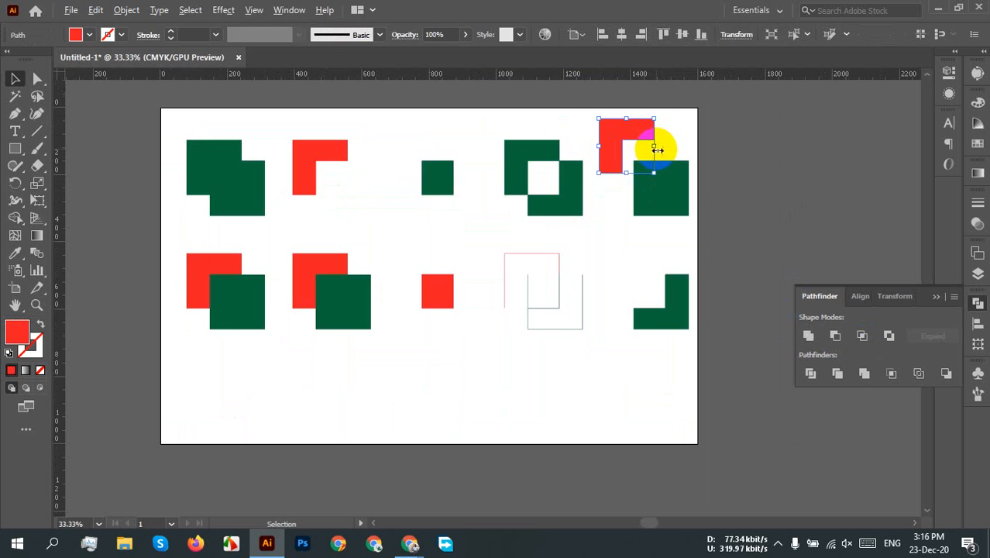
scroll(651, 147, up, 1)
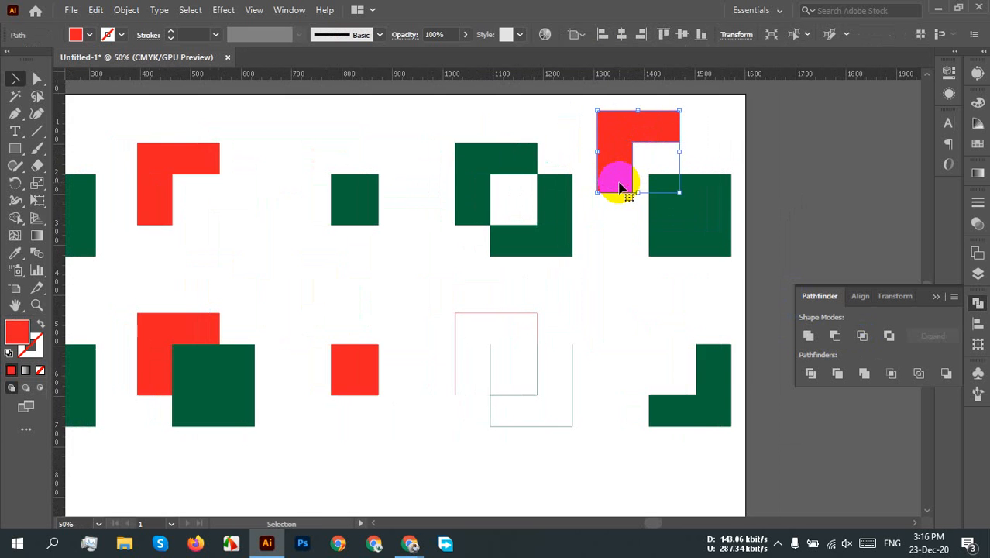
scroll(619, 186, down, 1)
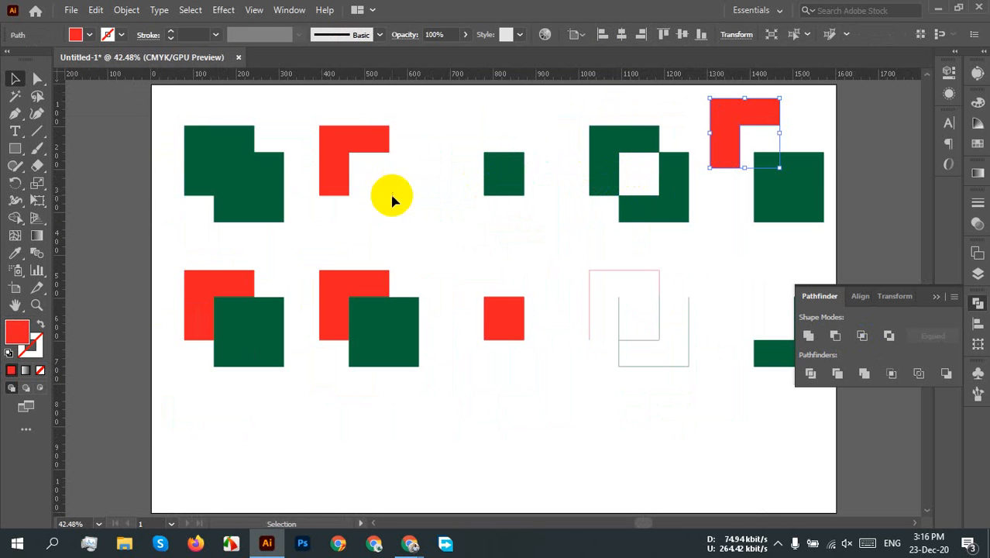
click(763, 124)
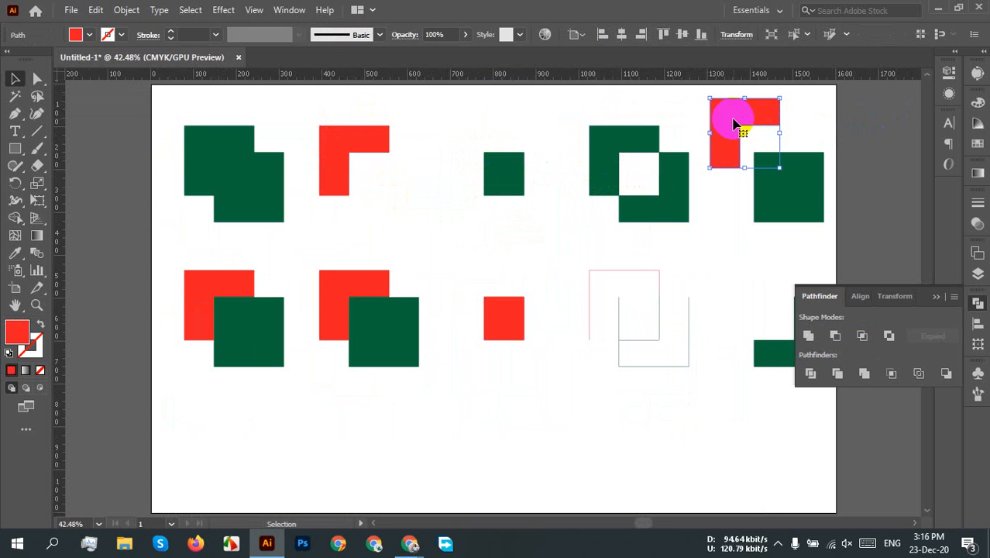
drag(734, 124, 793, 169)
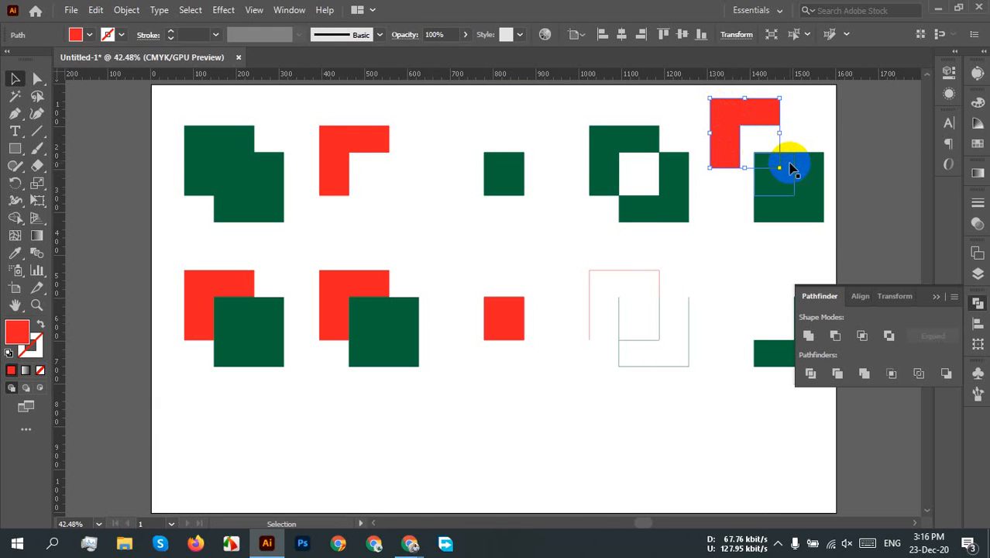
key(ctrl+z)
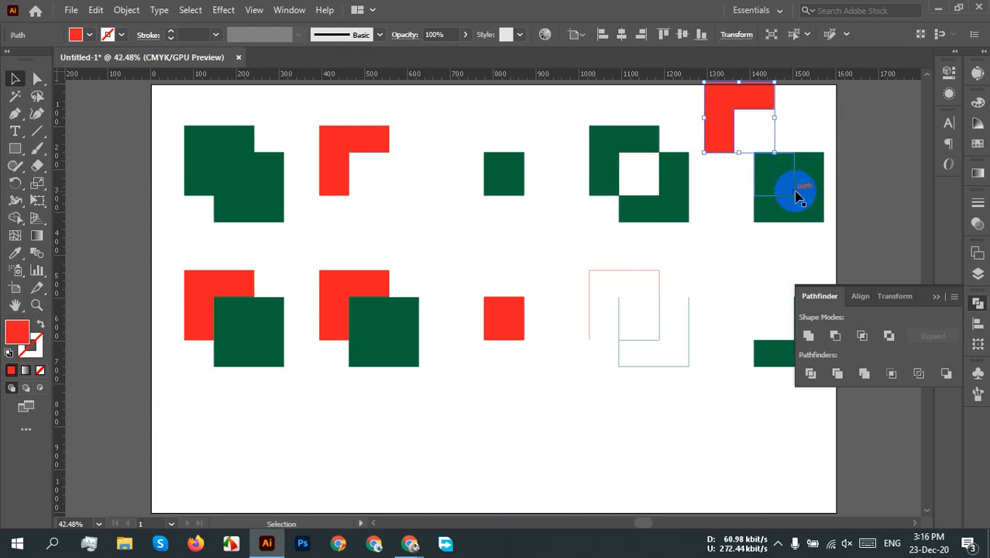
key(ctrl+z)
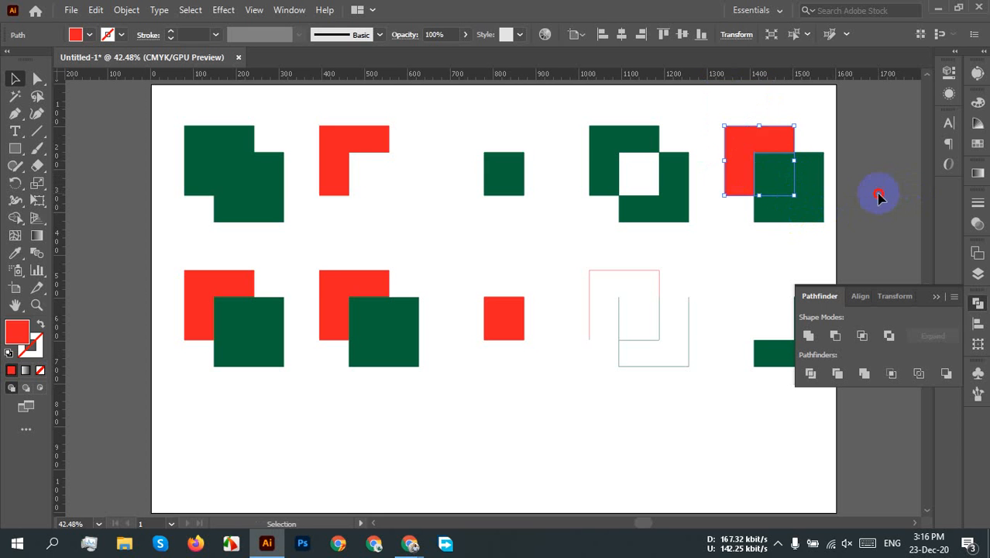
click(877, 200)
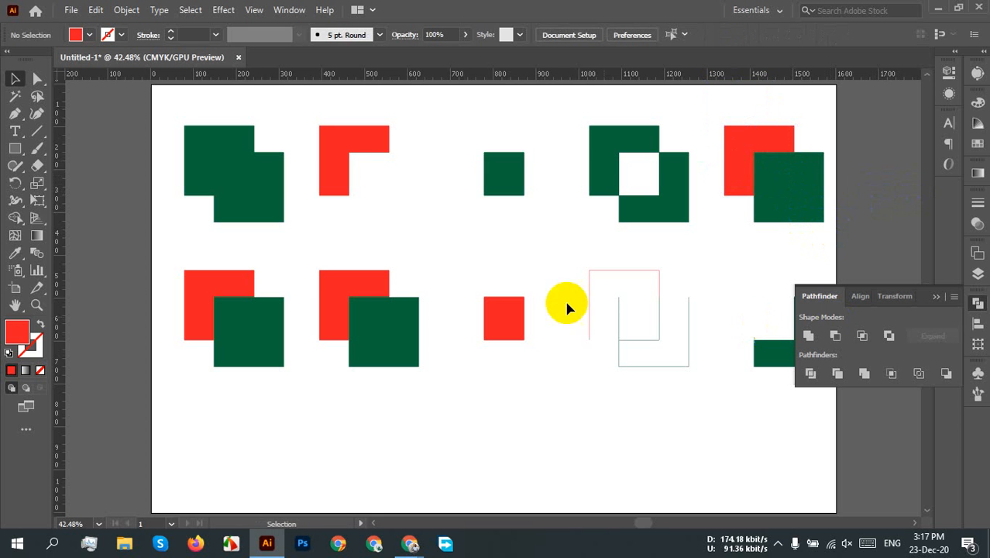
Move the divided pair's green overlap square out to the empty space below the pair
click(504, 190)
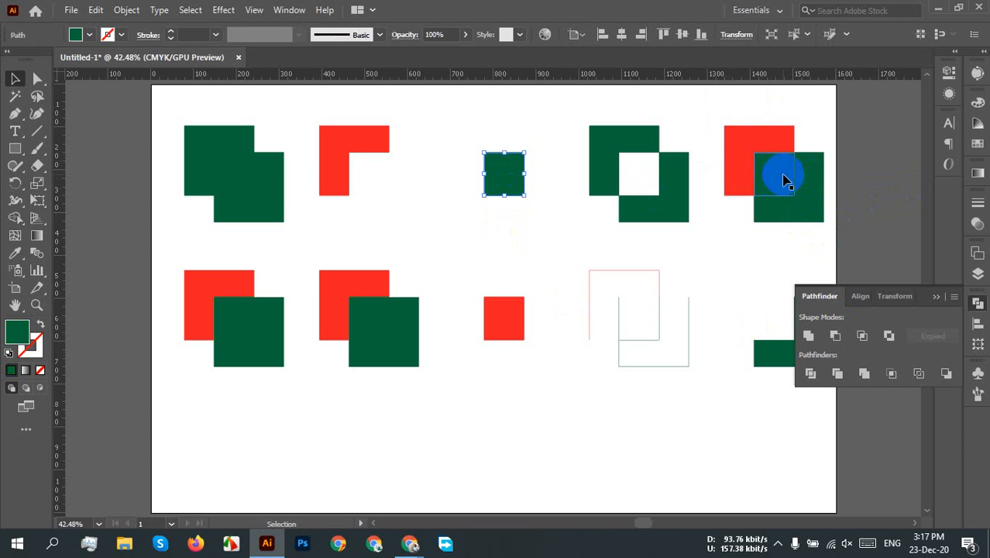
drag(784, 178, 734, 281)
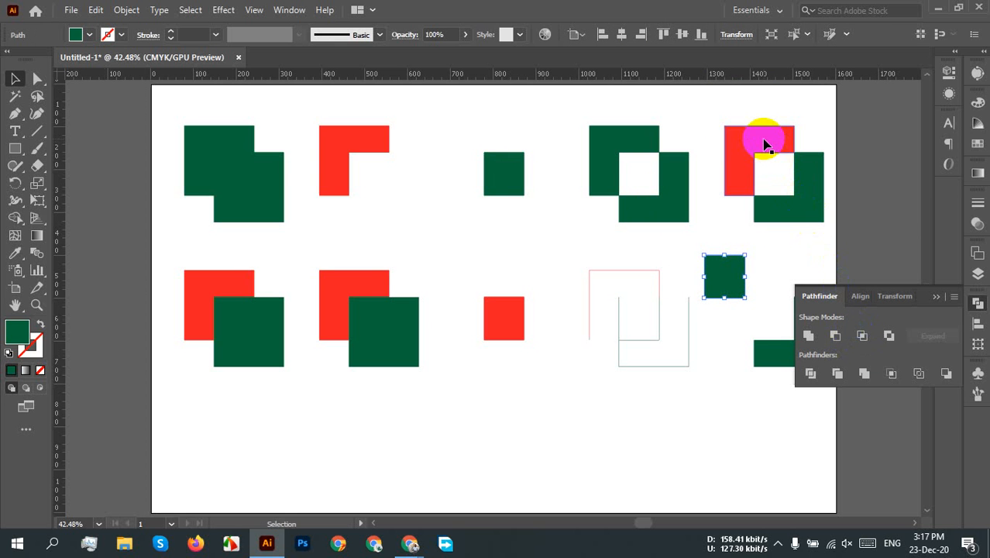
Recolor the divided pair's red L-shaped piece green with the Eyedropper, and undo the color change
click(764, 143)
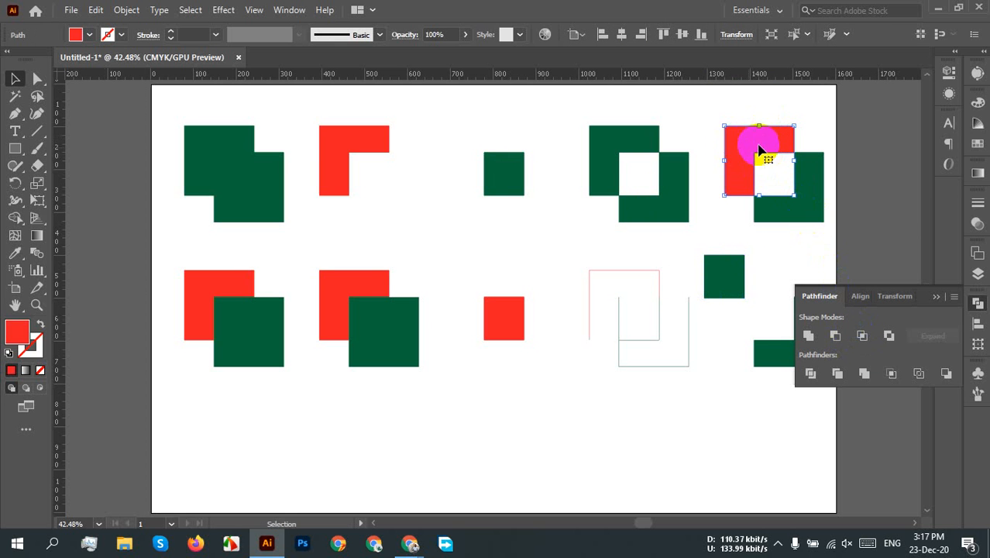
click(15, 252)
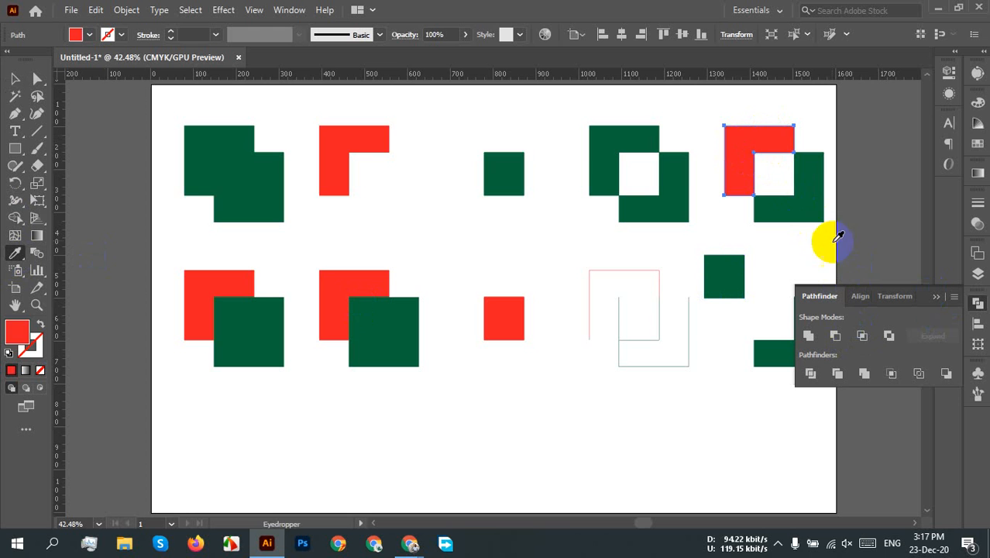
click(806, 206)
click(668, 167)
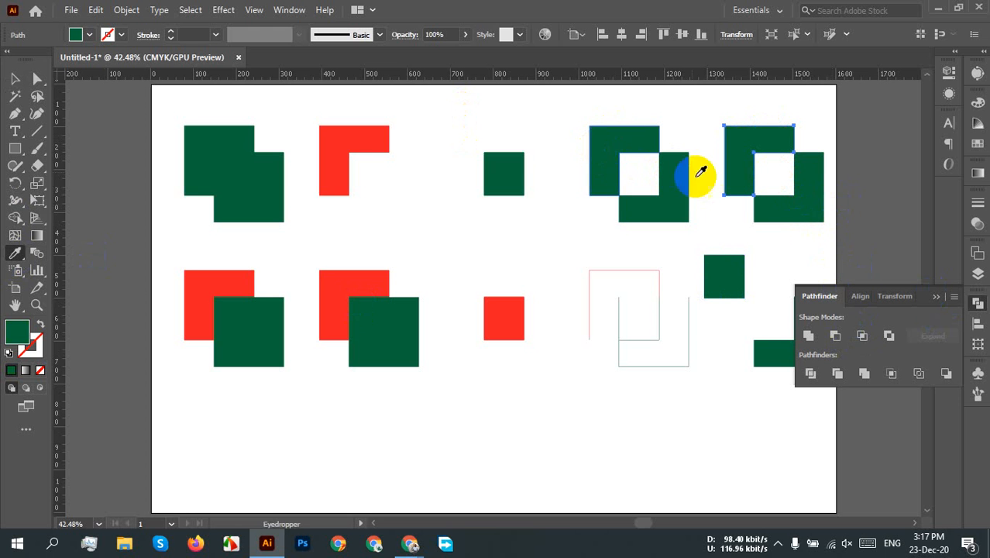
click(623, 164)
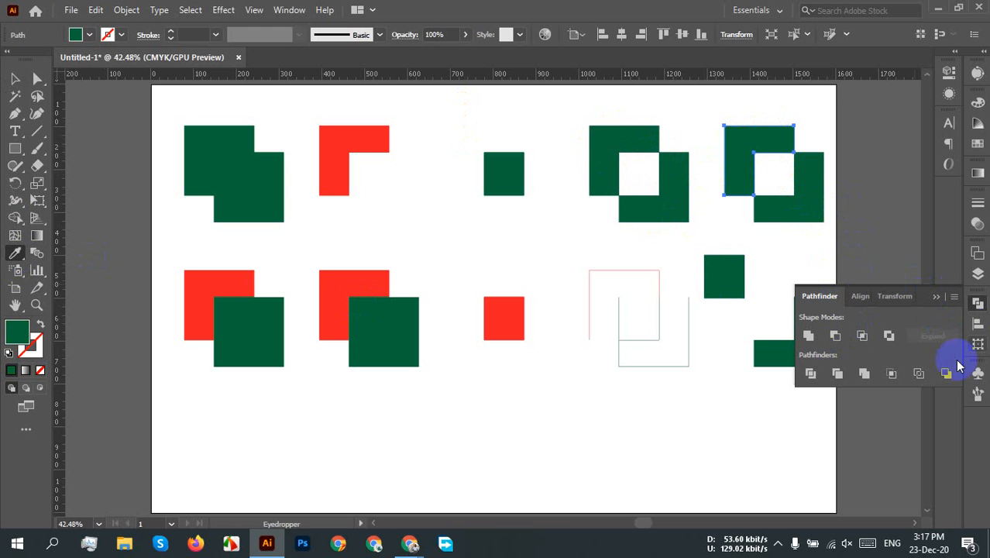
click(649, 203)
click(725, 158)
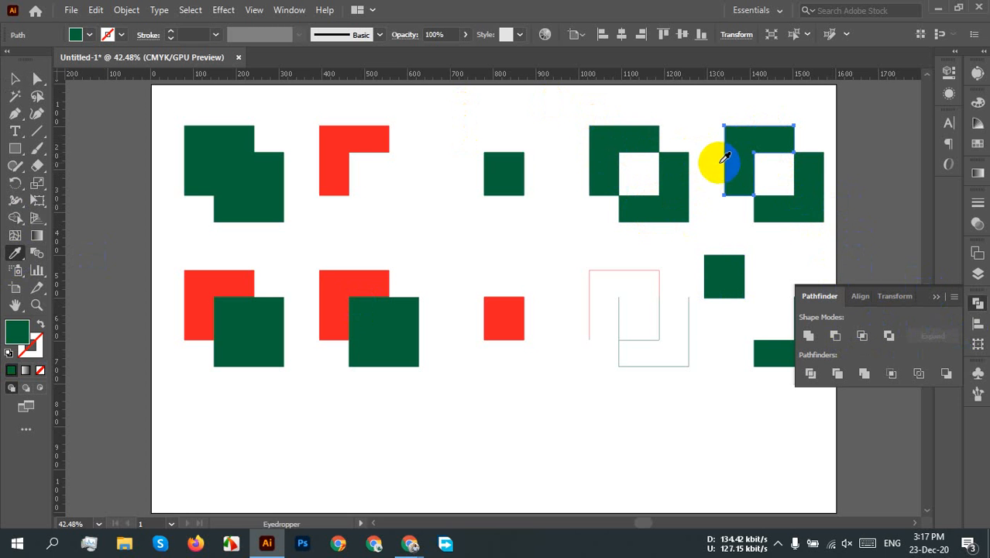
key(ctrl+z)
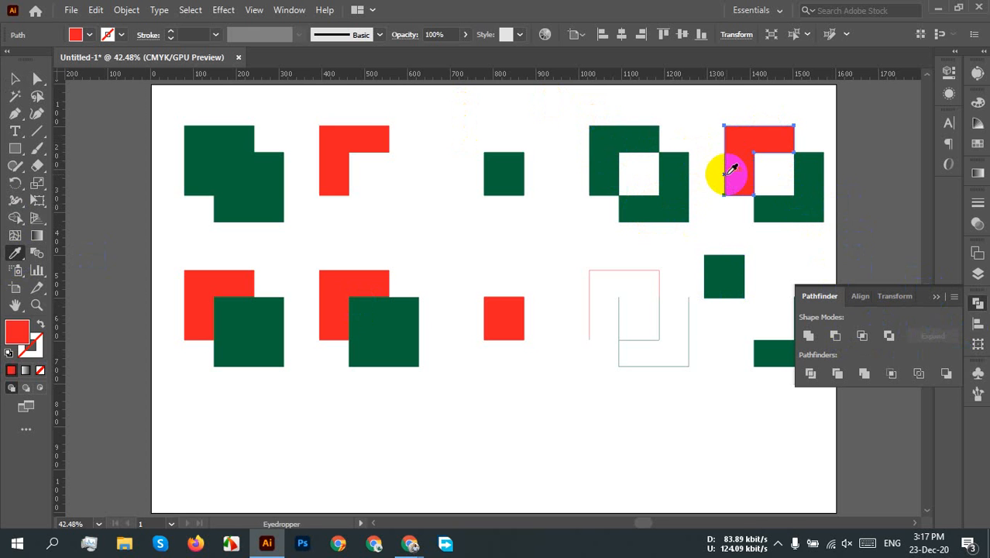
Shift the detached green overlap square slightly and recolor it red with the Eyedropper, sampling the lower row's cropped square
key(v)
drag(729, 270, 742, 262)
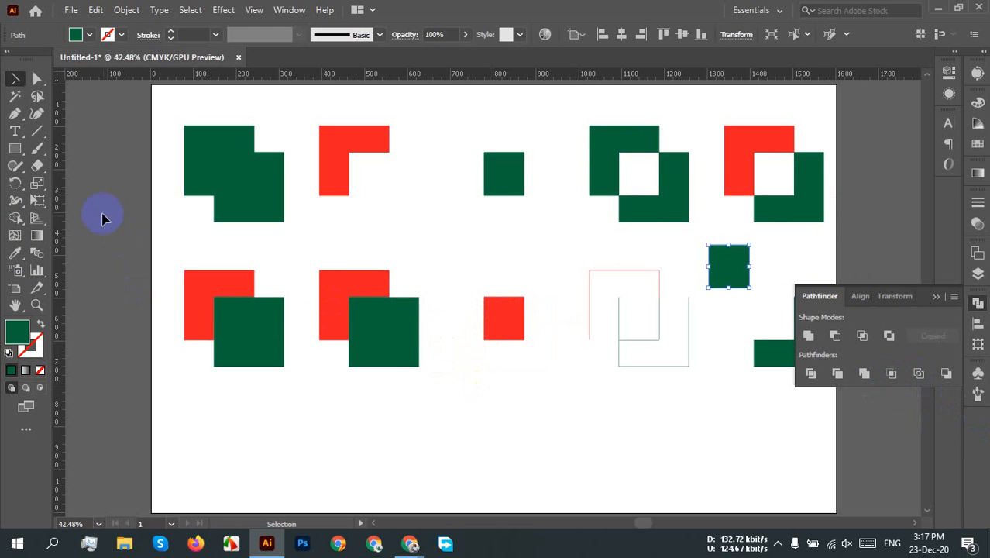
click(19, 254)
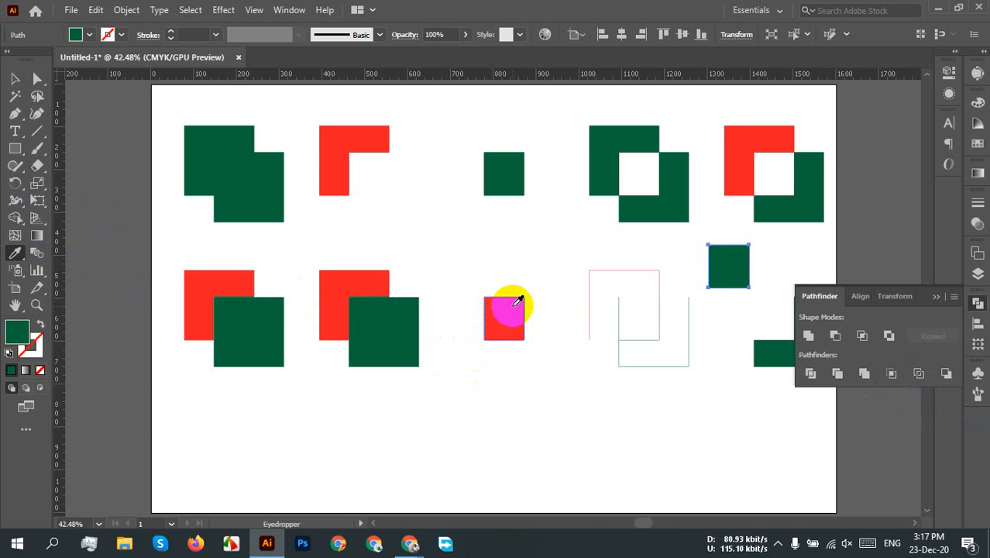
click(508, 303)
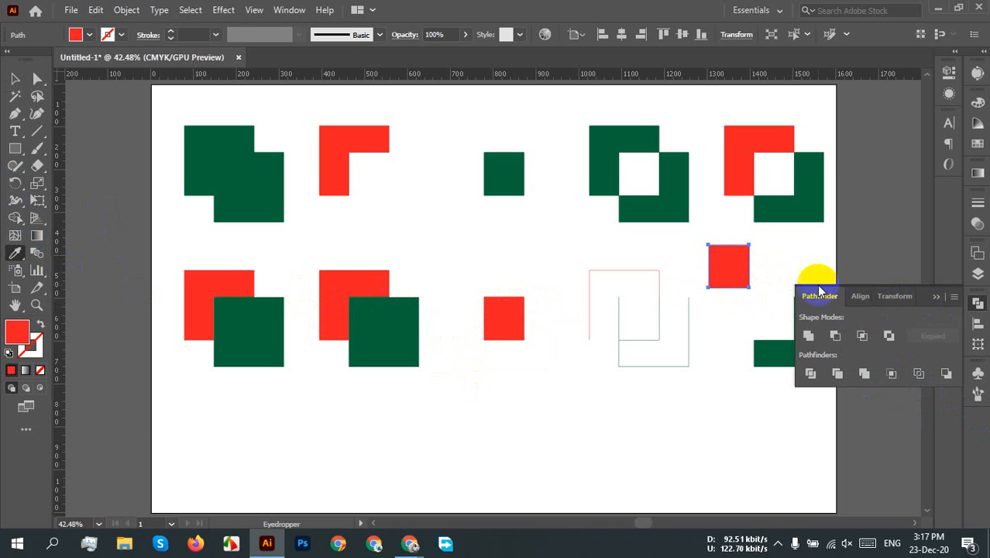
click(16, 78)
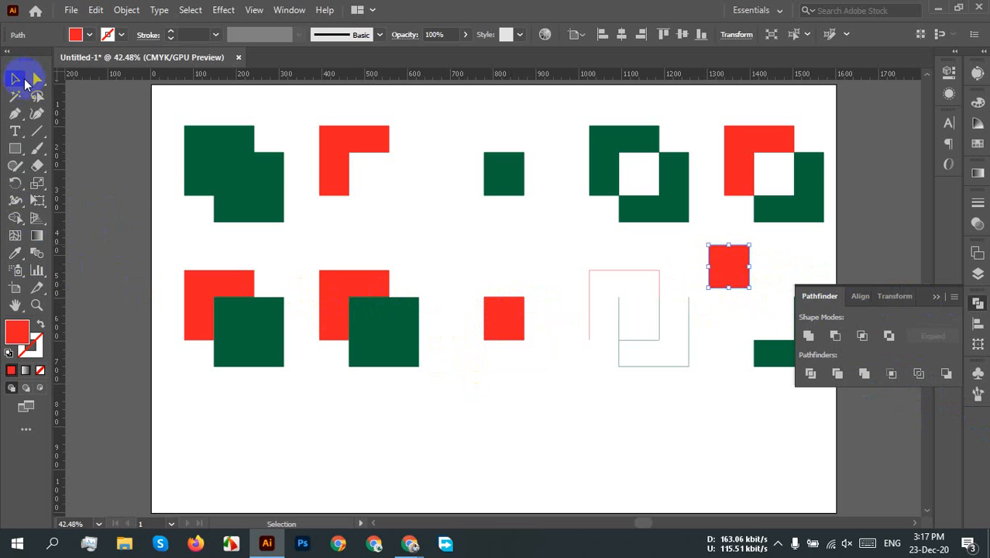
Undo the recoloring and displacement of the detached overlap square and deselect it
click(497, 318)
key(ctrl+z)
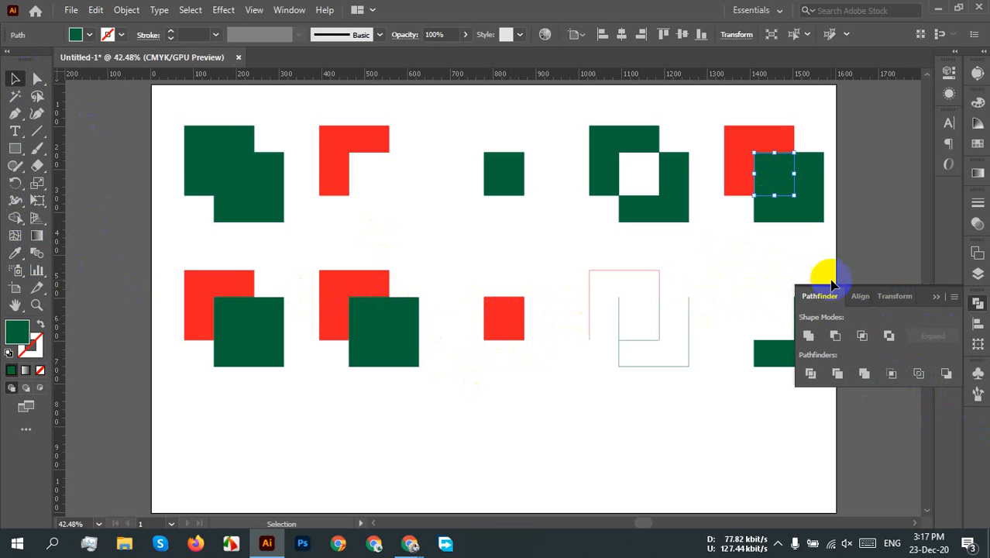
click(821, 254)
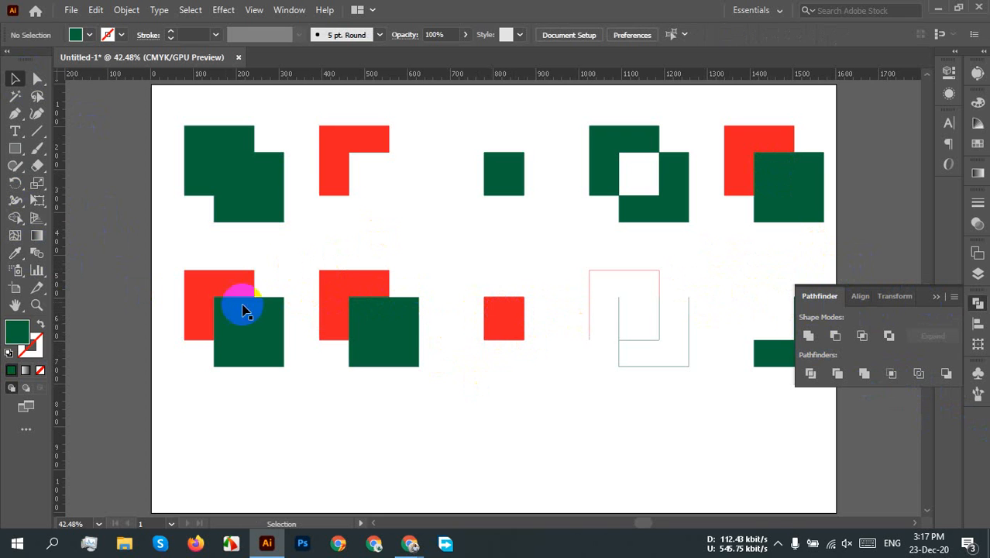
Unite the divided pair's green overlap square with the green L-shaped piece using Pathfinder
click(769, 171)
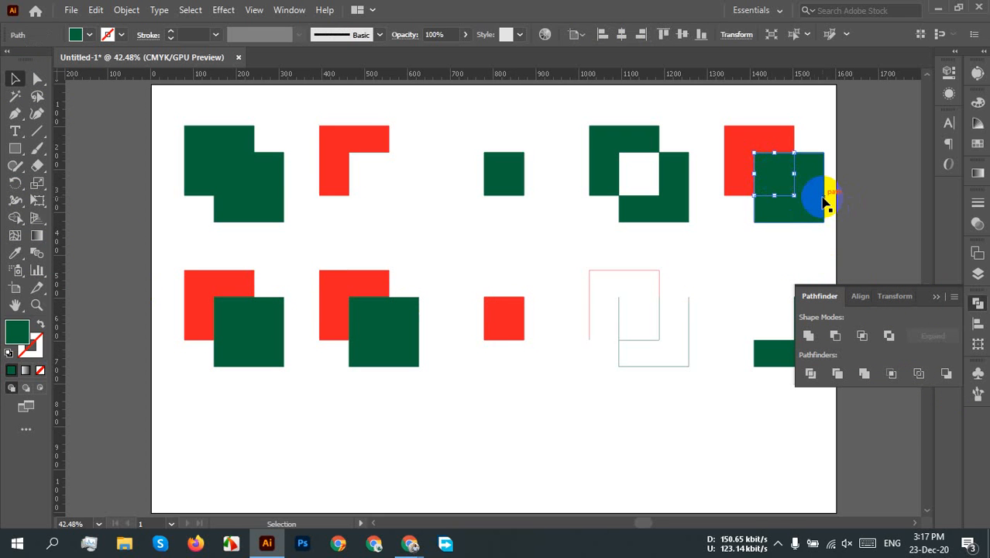
shift+click(823, 199)
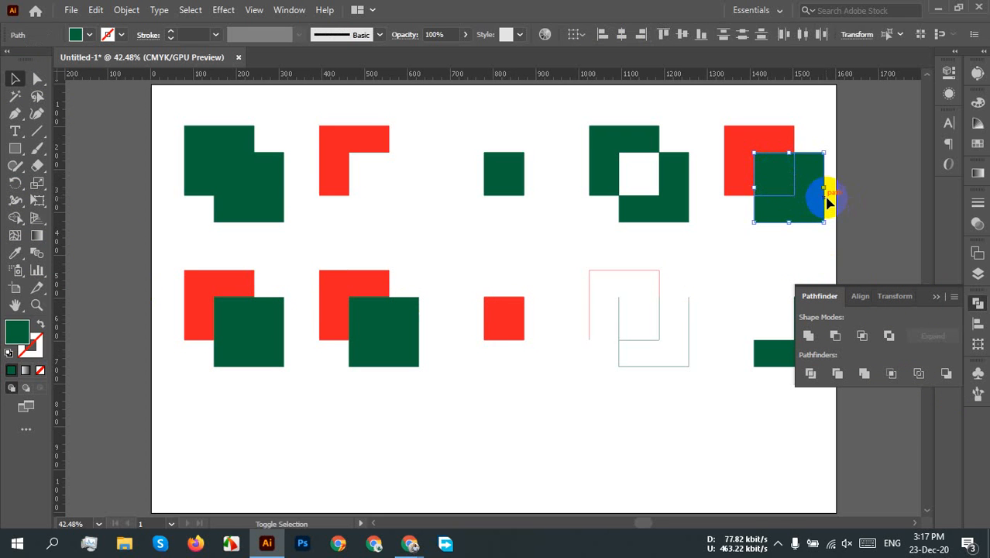
click(826, 339)
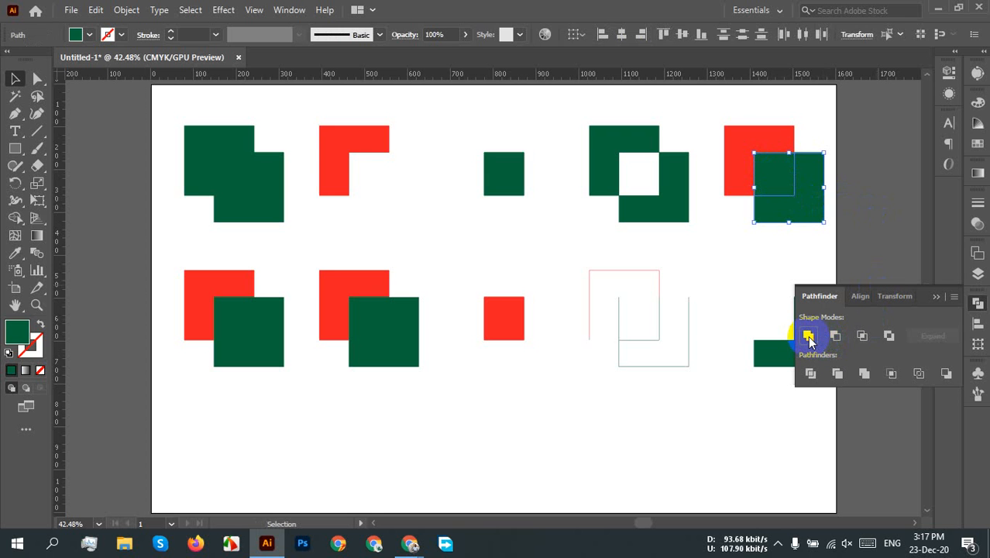
click(855, 177)
Move the united green square away from the red L-shaped piece, undo the move and deselect
drag(812, 210, 823, 219)
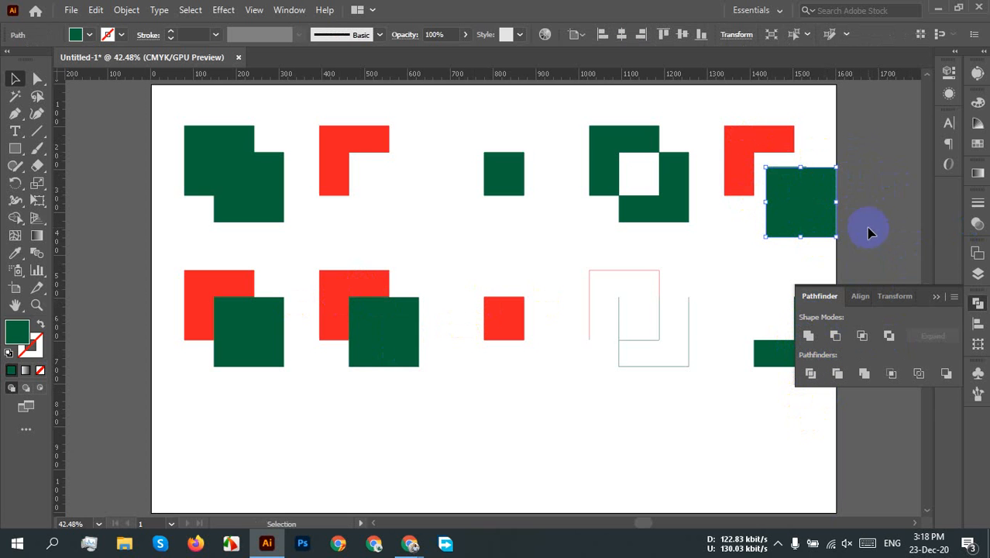
key(ctrl+z)
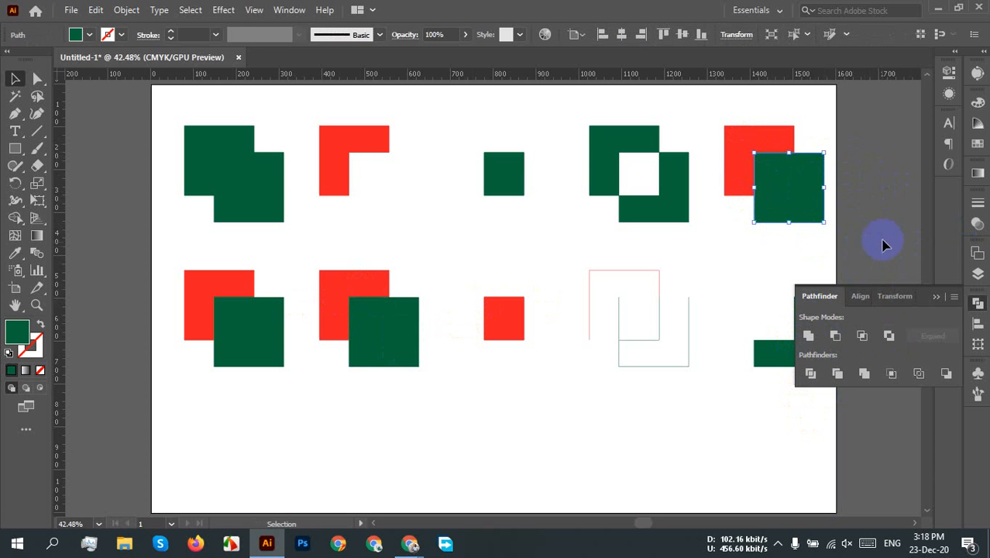
click(888, 196)
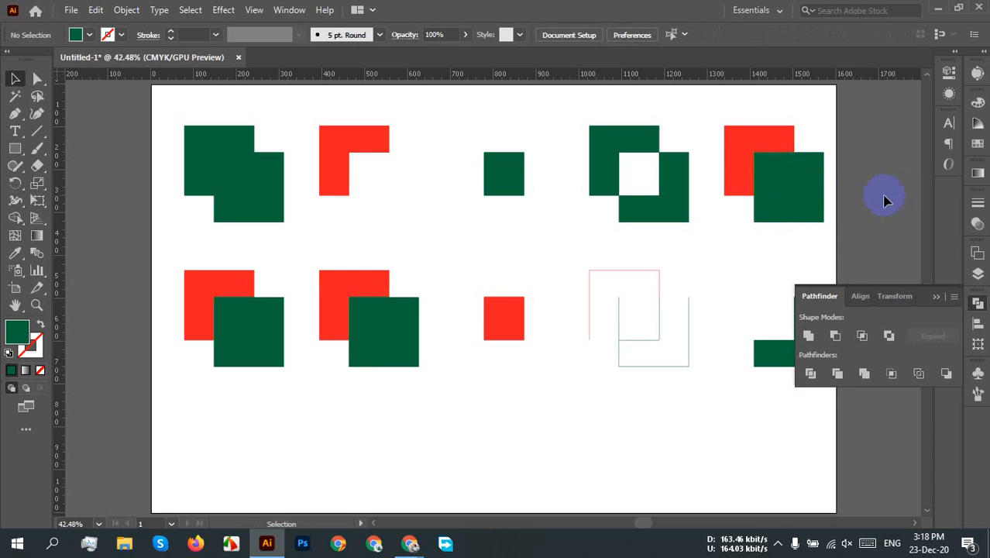
Move the divided pair's overlap square and red L-shaped piece up past the artboard's top edge, undo both moves and deselect
drag(884, 199, 744, 274)
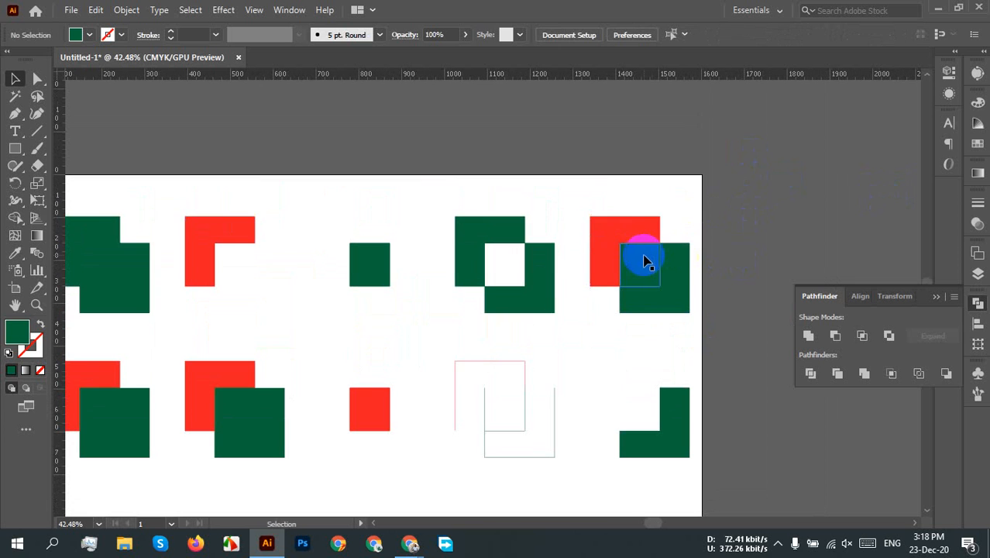
drag(642, 253, 603, 159)
drag(642, 230, 657, 135)
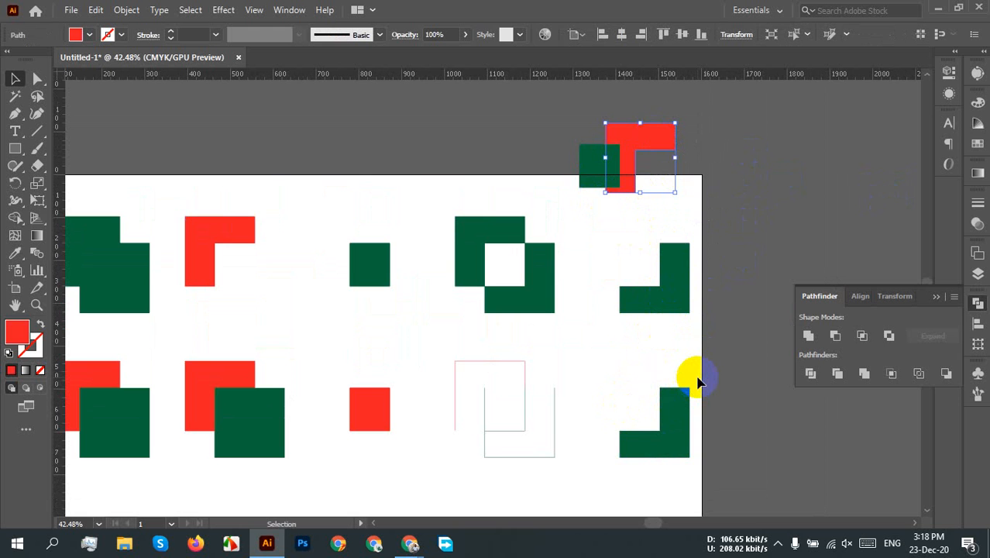
key(ctrl+z)
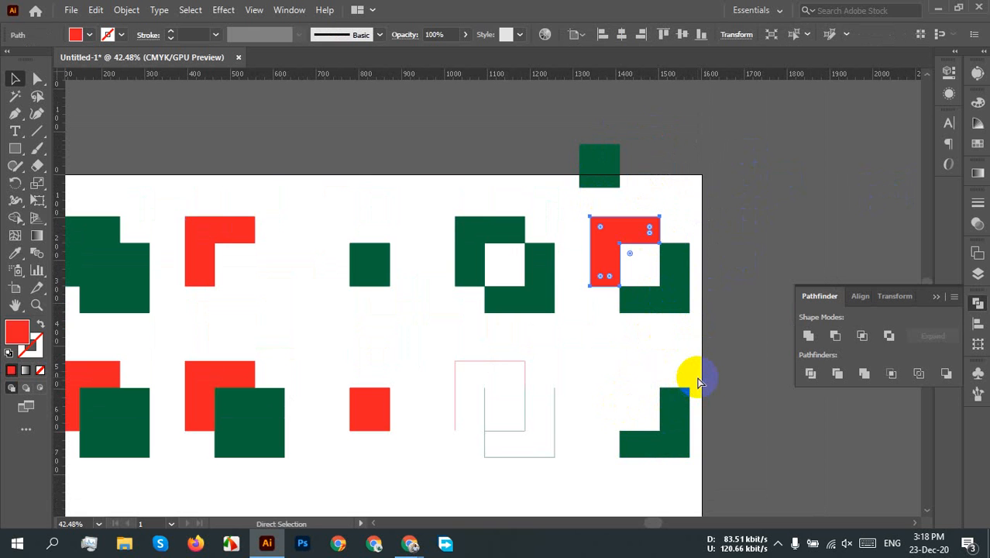
key(ctrl+z)
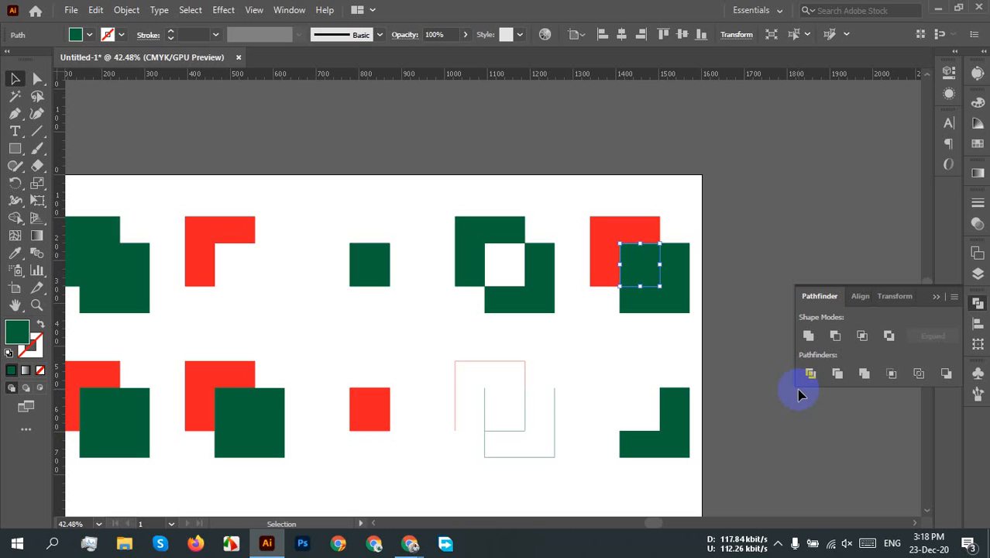
click(777, 543)
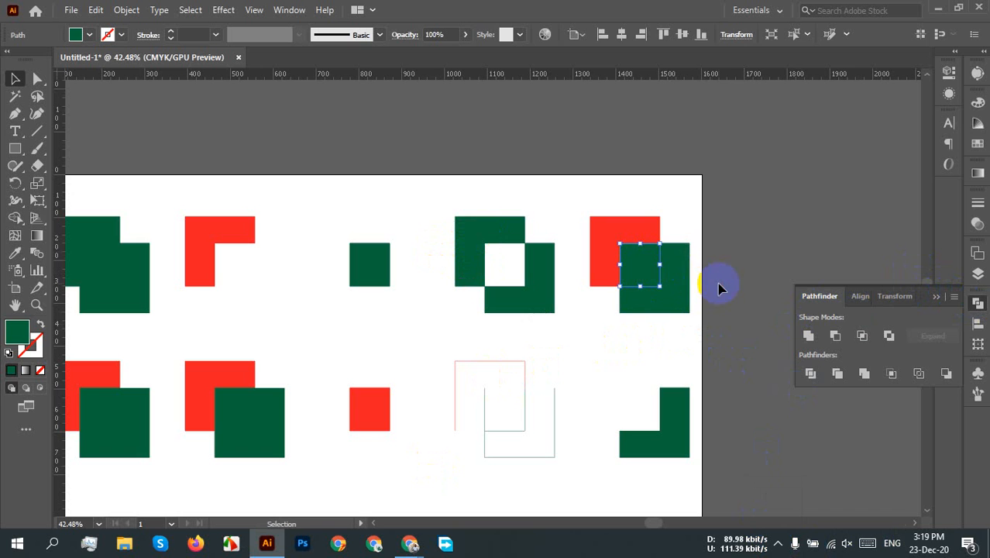
click(718, 237)
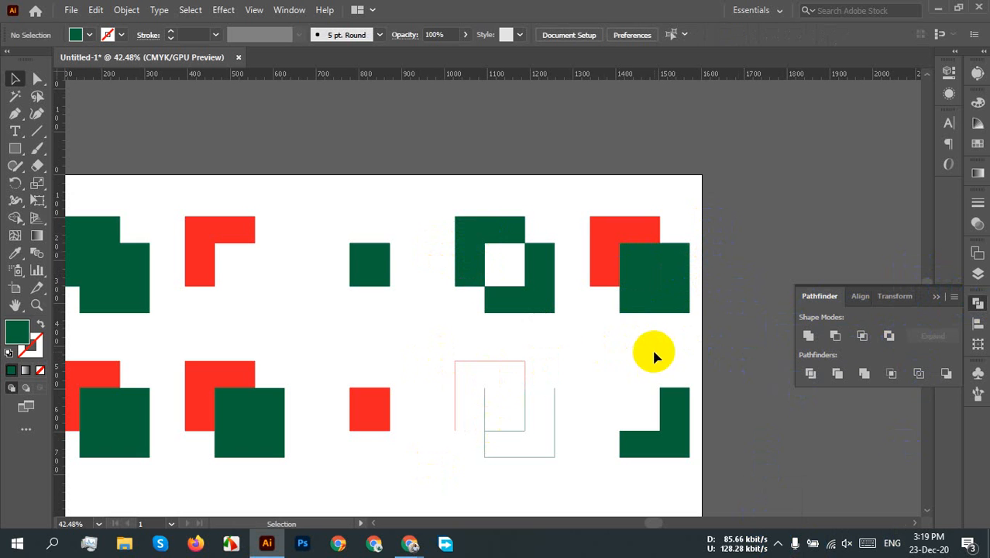
Collapse the Pathfinder panel and delete all the square shapes from the artboard
scroll(603, 370, down, 1)
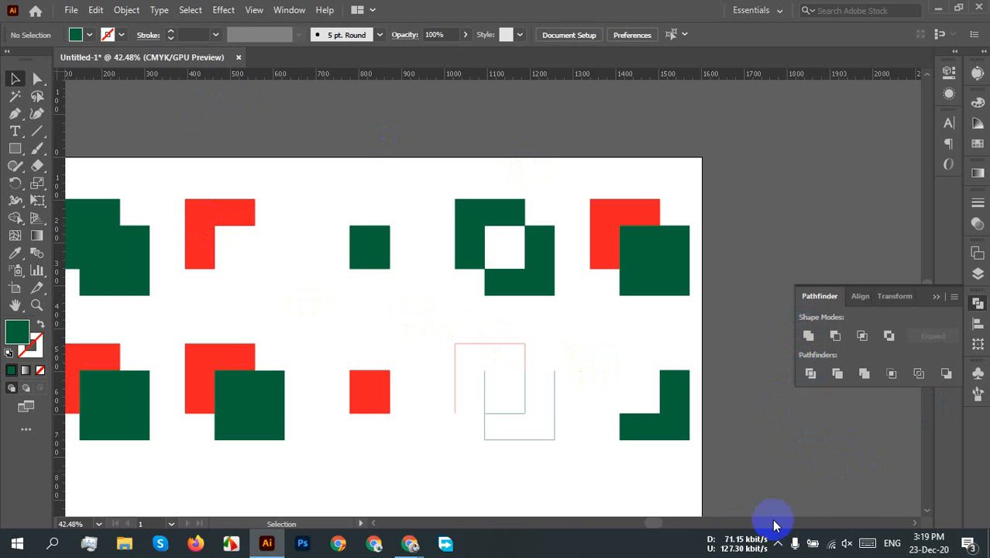
drag(526, 399, 617, 369)
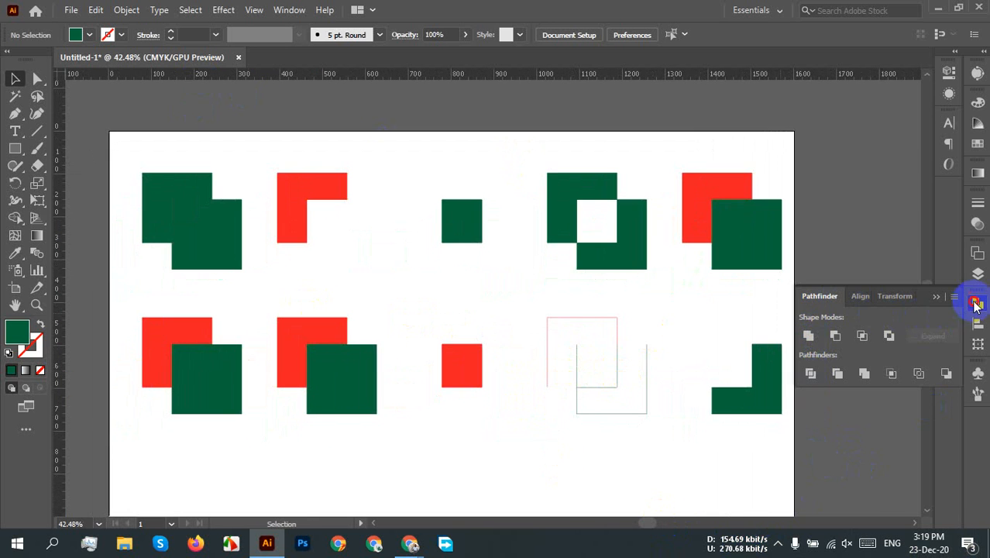
click(976, 302)
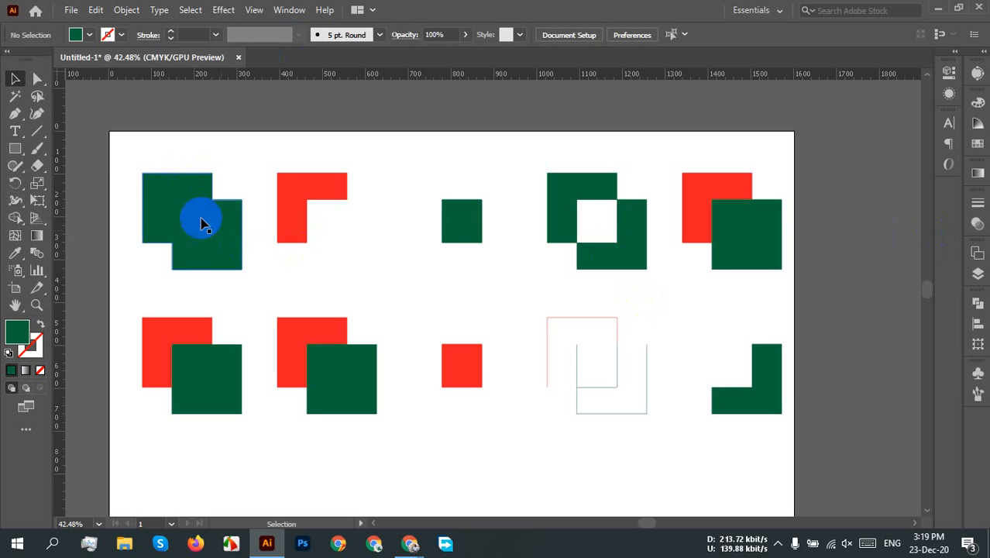
drag(120, 165, 895, 504)
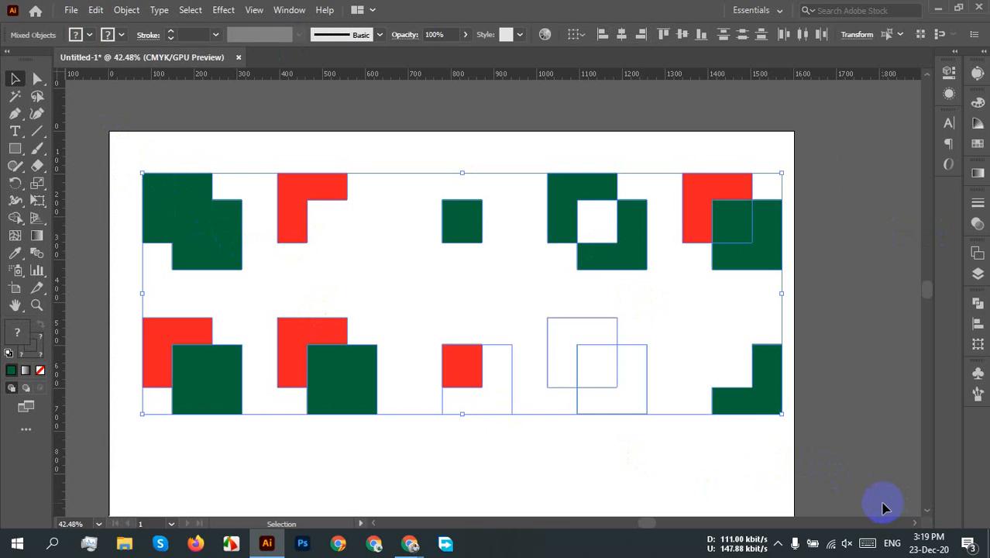
key(Delete)
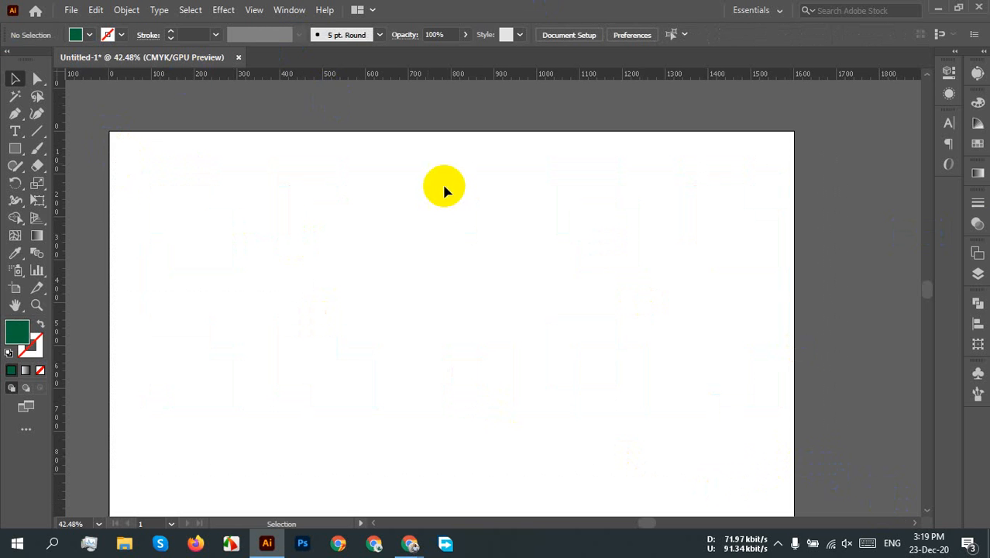
Draw a green circle about 315 px in diameter in the artboard's upper left area with the Ellipse tool
scroll(452, 203, down, 2)
scroll(452, 203, up, 1)
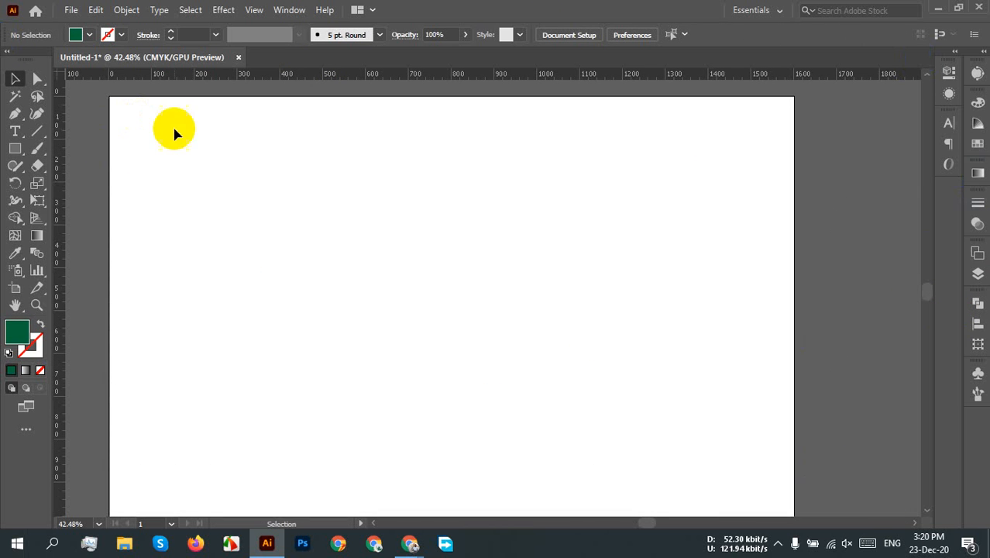
drag(21, 155, 88, 186)
drag(222, 170, 376, 329)
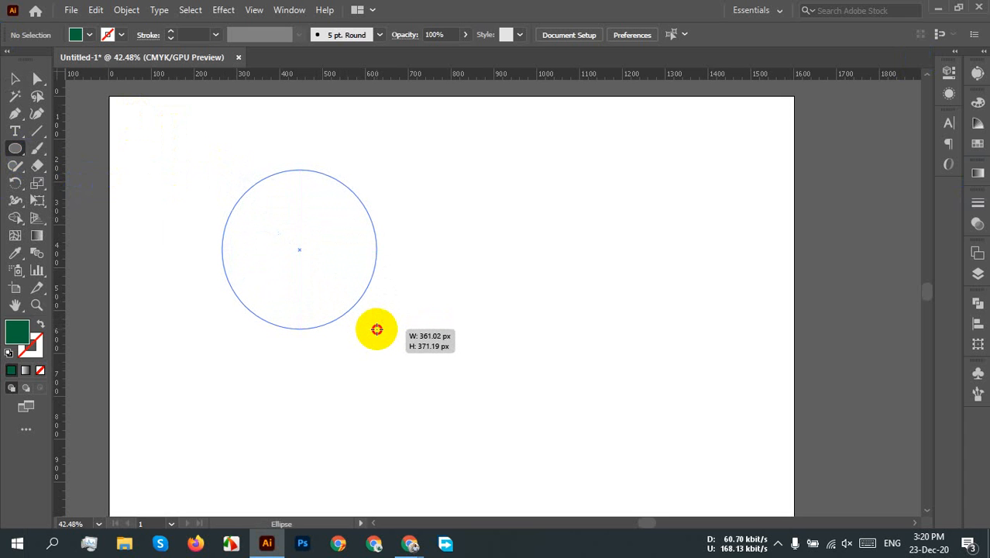
drag(377, 329, 356, 282)
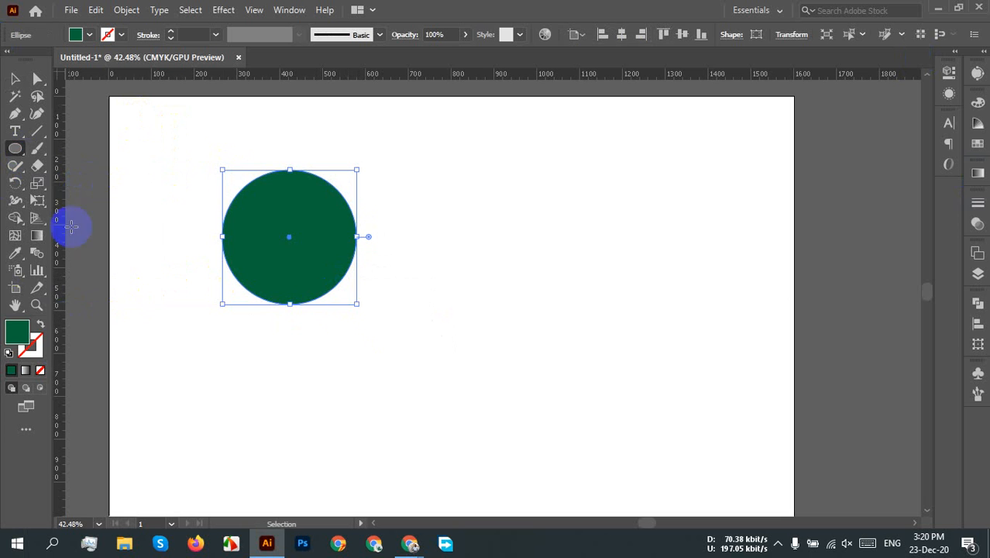
Swap the circle's fill and stroke, set the green stroke to 20 px, and deselect the circle
click(41, 324)
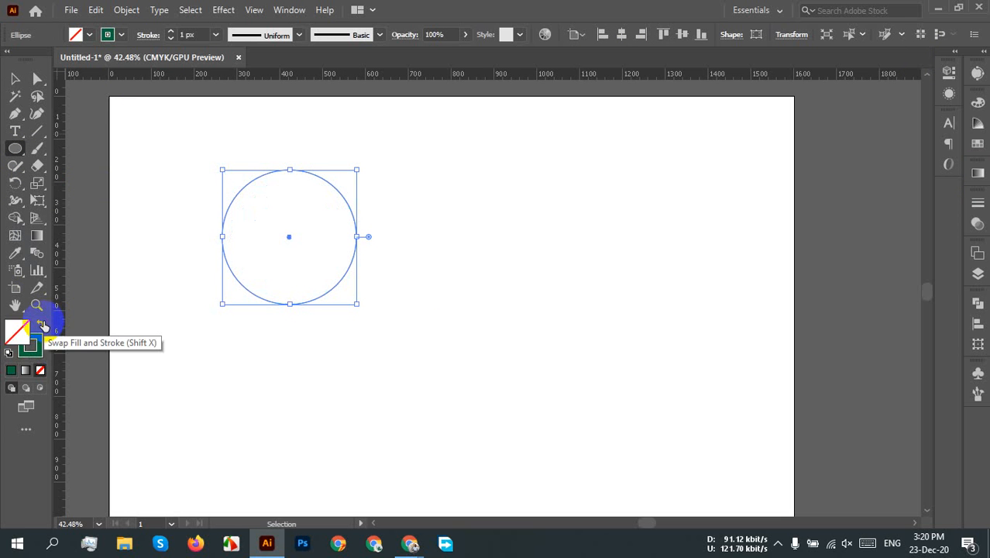
click(215, 34)
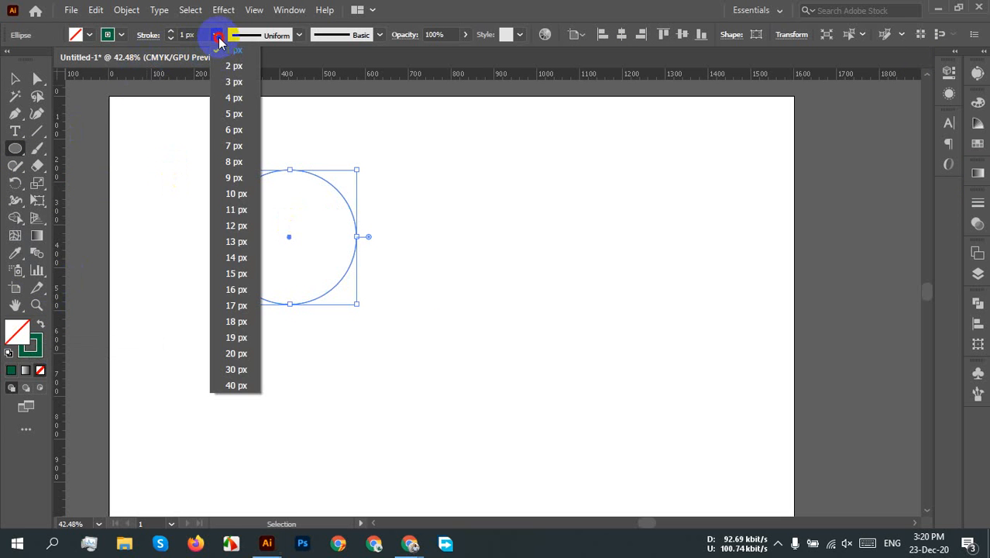
click(237, 353)
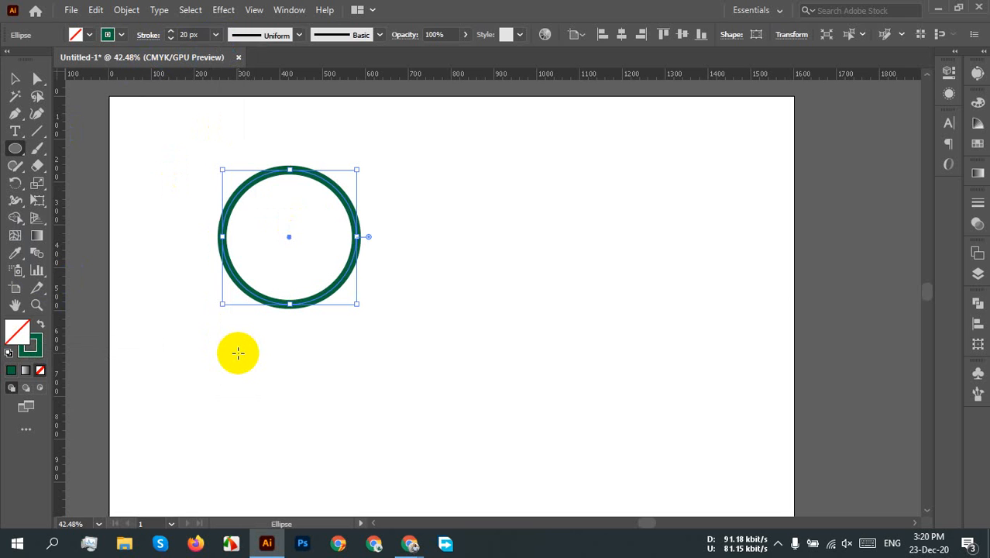
click(15, 77)
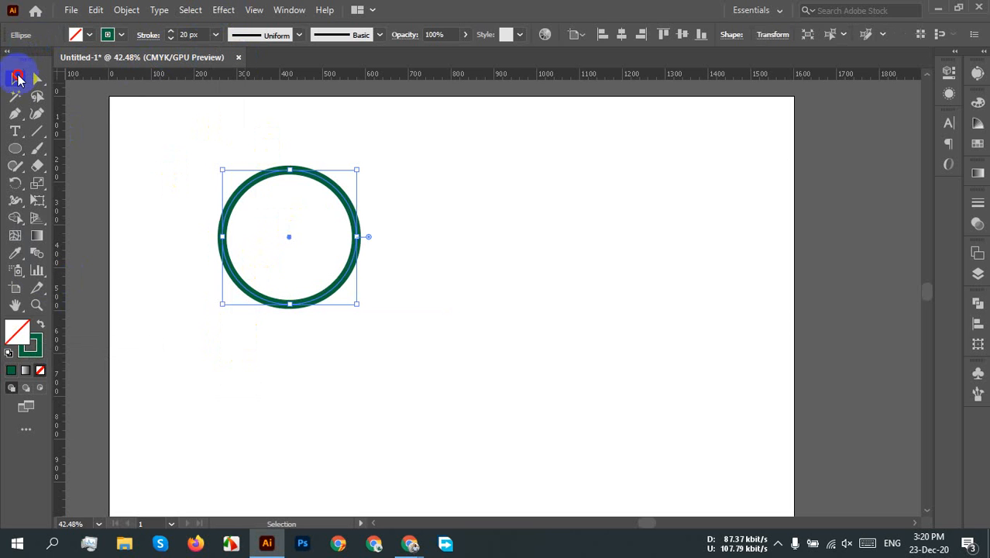
click(415, 264)
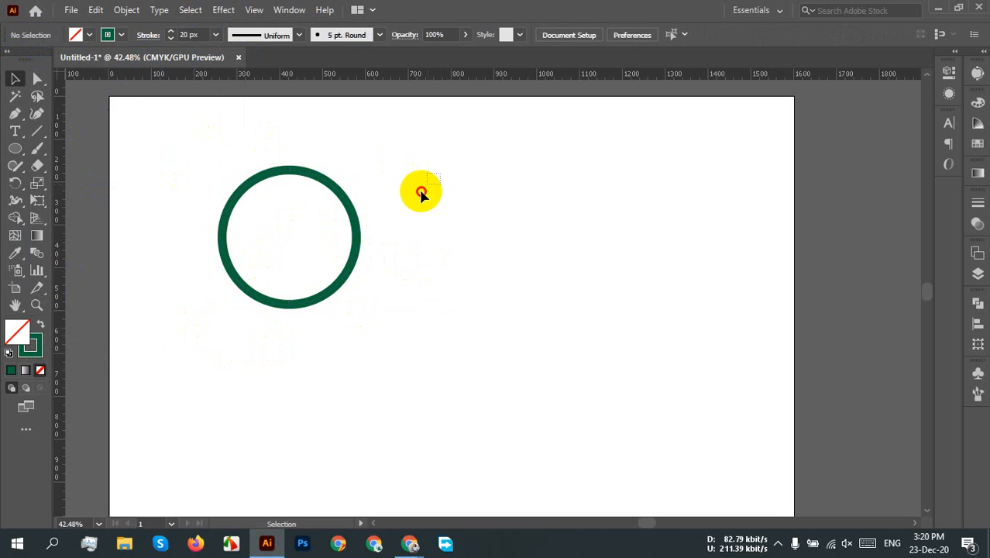
drag(420, 194, 248, 360)
click(431, 269)
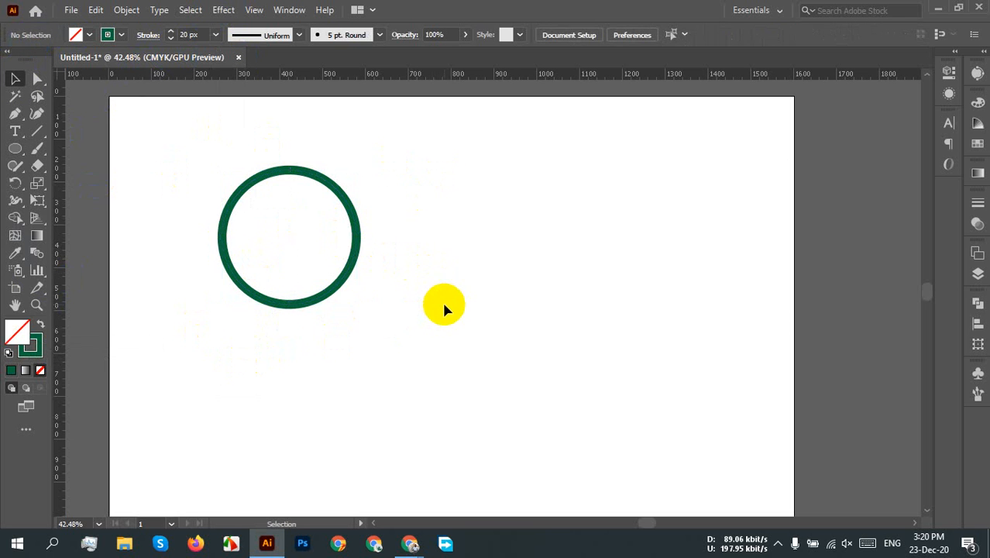
scroll(422, 286, down, 3)
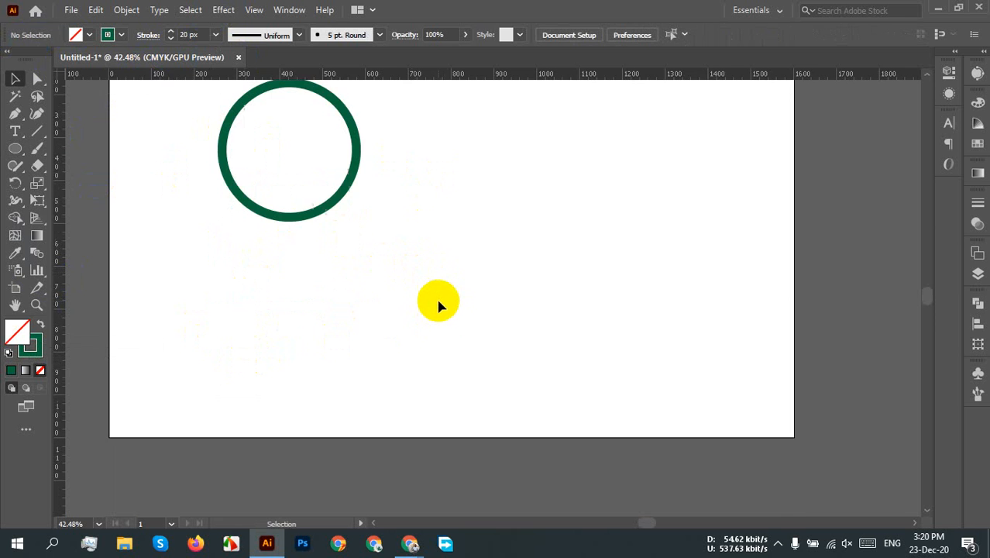
scroll(441, 290, up, 2)
scroll(432, 288, up, 1)
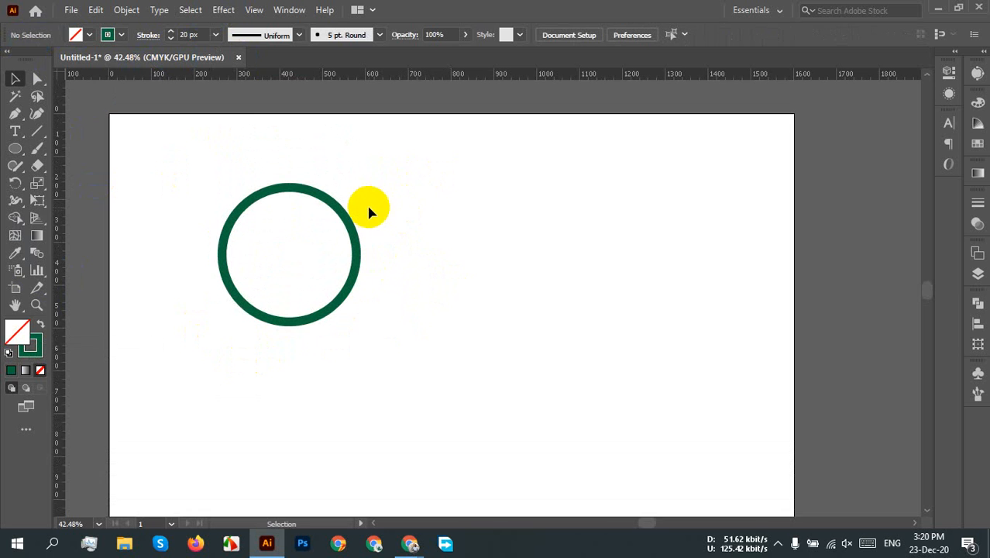
drag(369, 211, 325, 326)
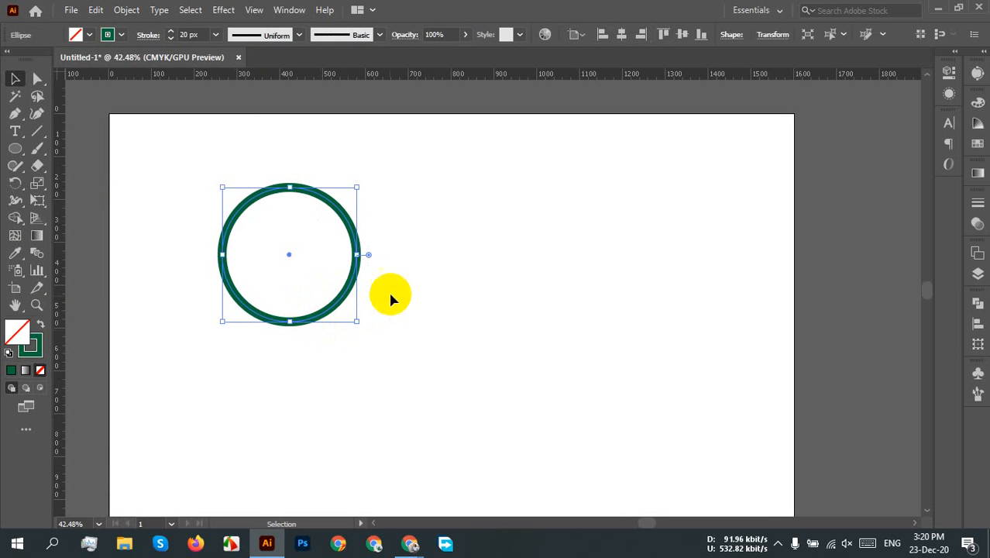
click(438, 242)
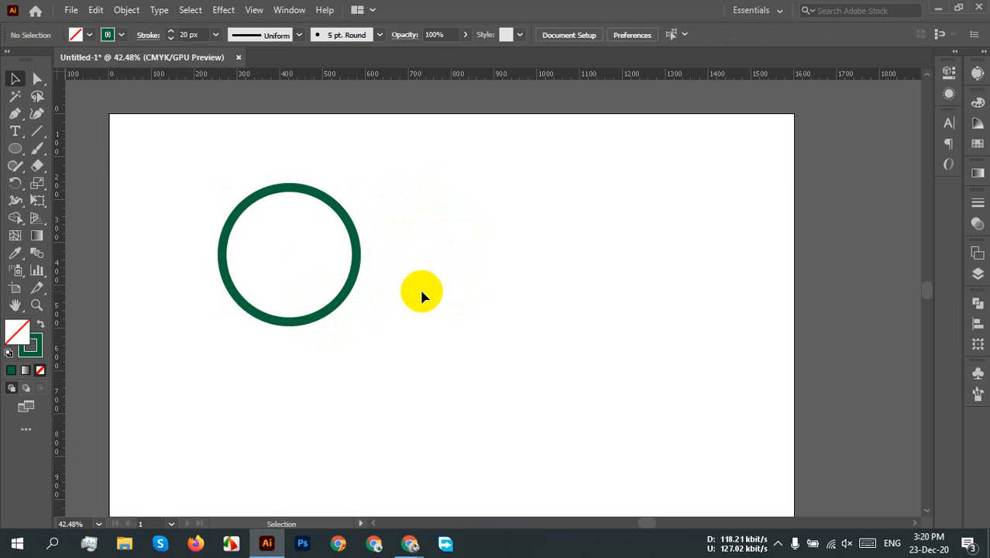
Duplicate the green circle outline onto the empty canvas beside the artboard's upper right corner and select the copy
scroll(335, 275, down, 1)
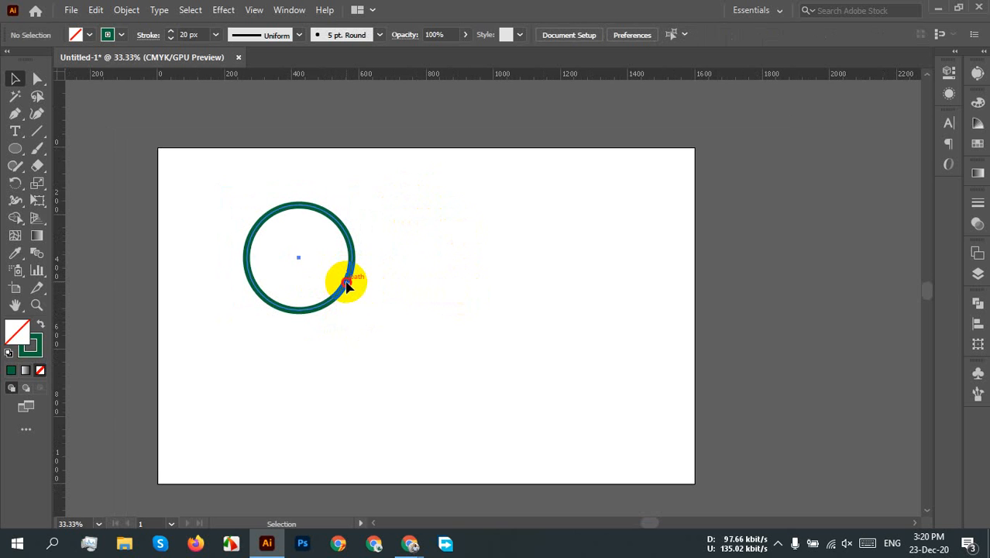
drag(346, 285, 854, 208)
click(830, 188)
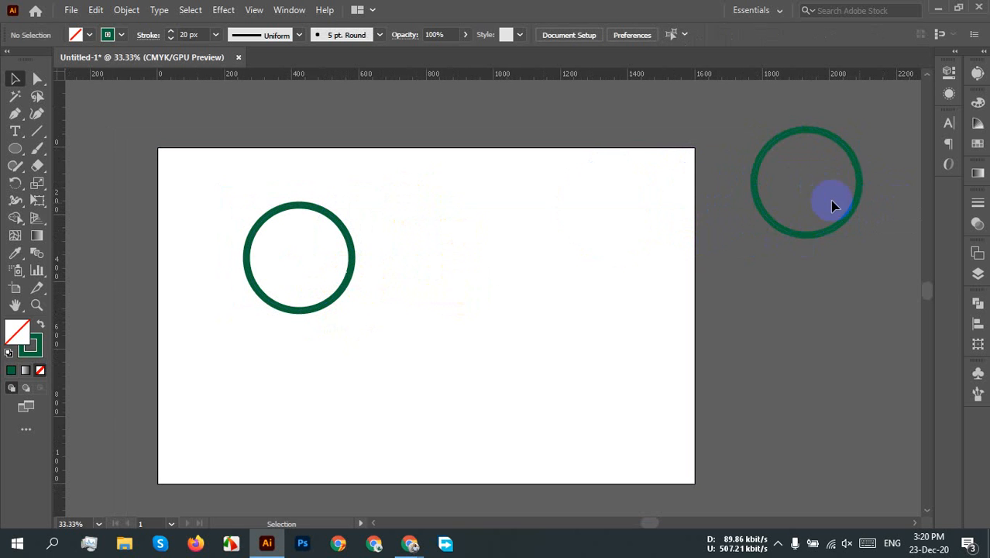
drag(752, 392, 753, 392)
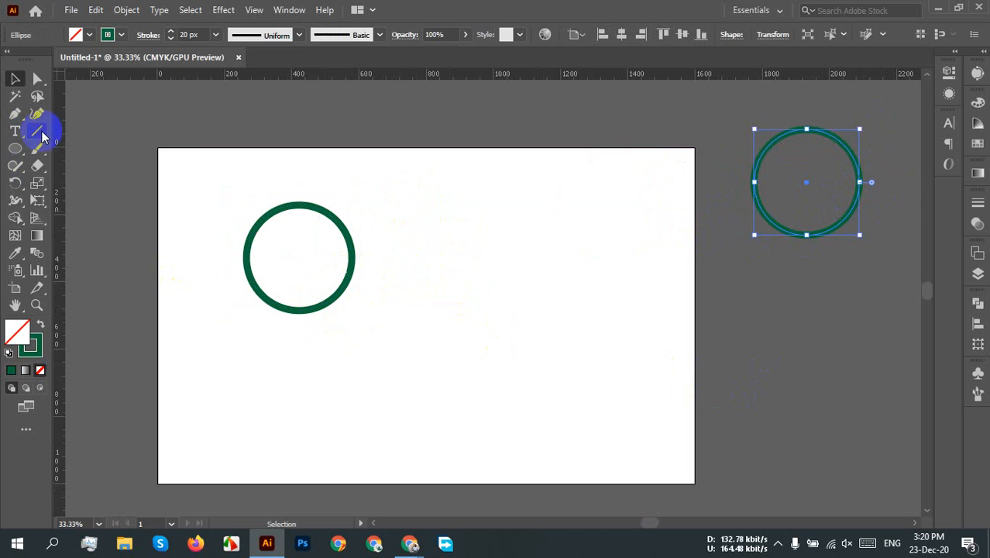
Scale the original green circle on the artboard down proportionally to about 270 px in diameter and deselect it
click(521, 332)
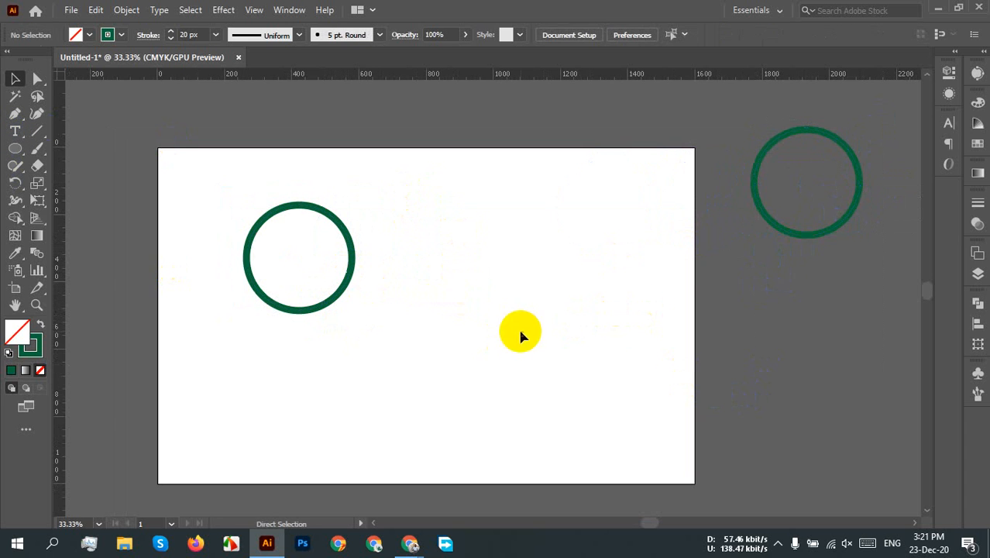
drag(744, 130, 933, 257)
click(682, 152)
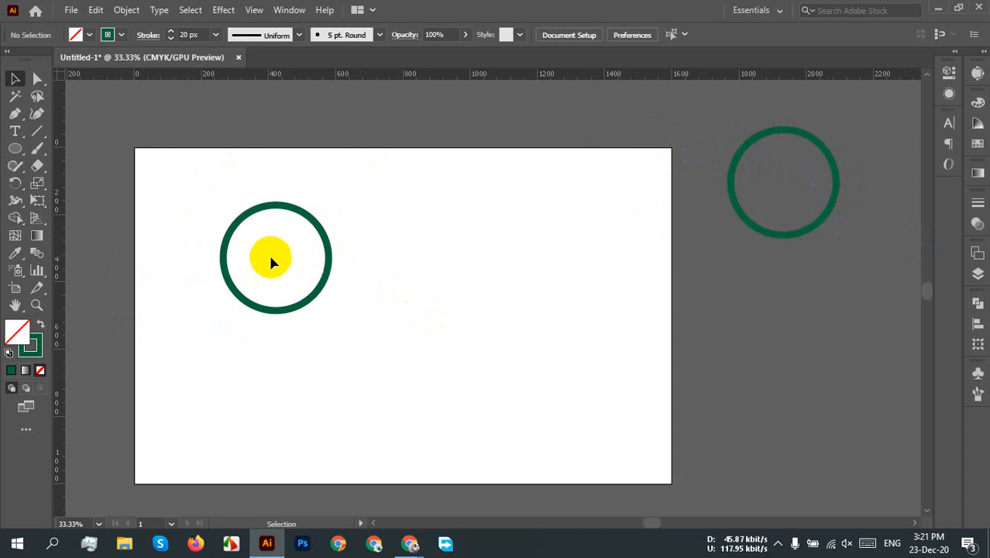
scroll(246, 249, up, 2)
drag(277, 223, 338, 210)
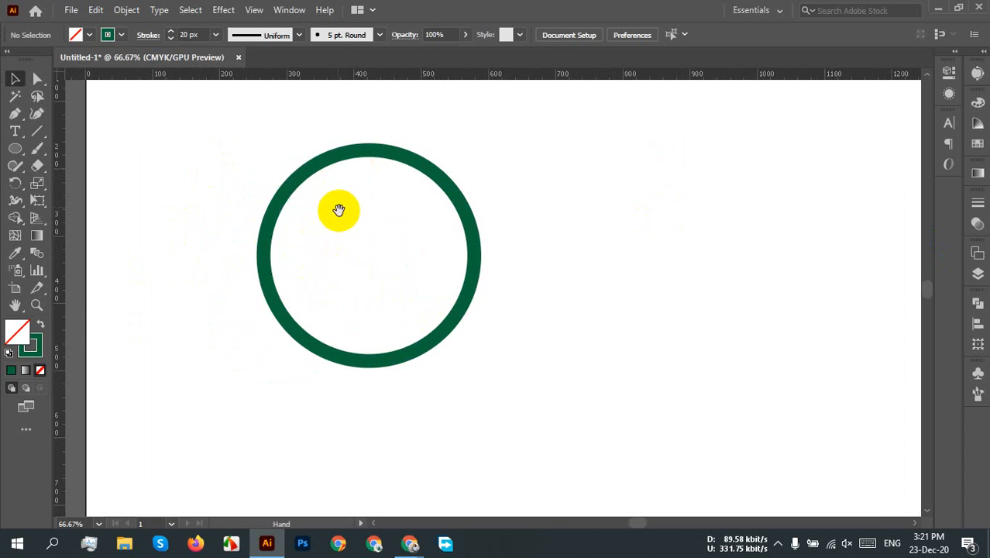
click(453, 277)
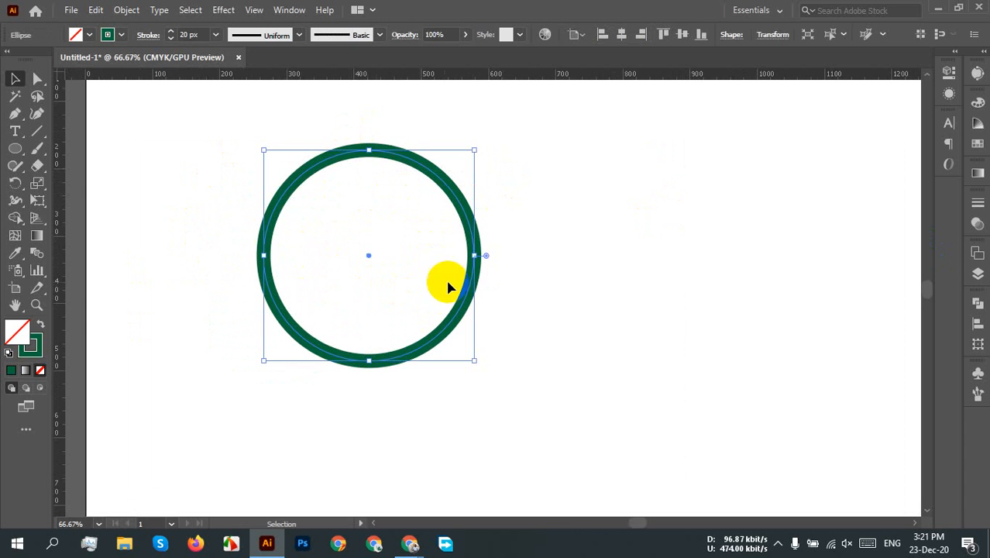
click(496, 279)
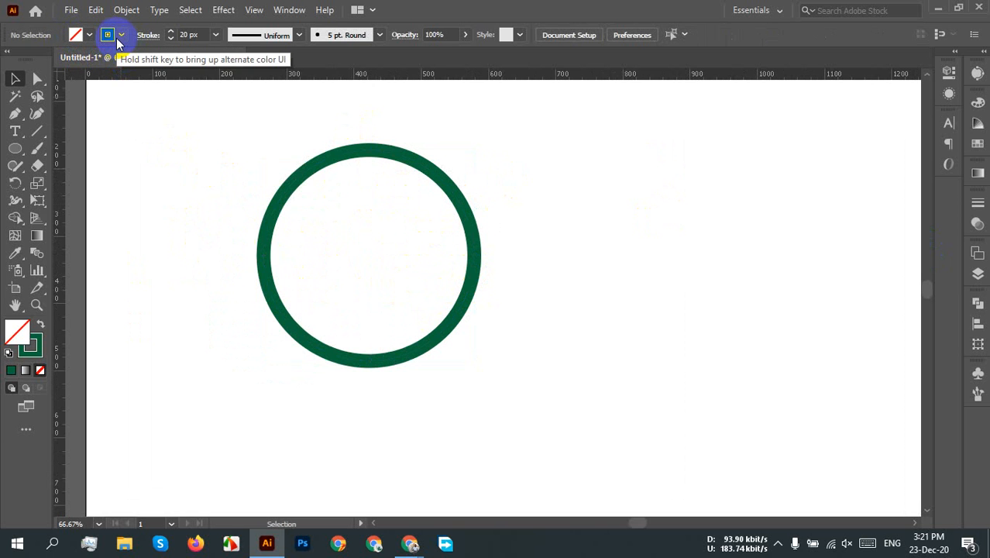
click(309, 168)
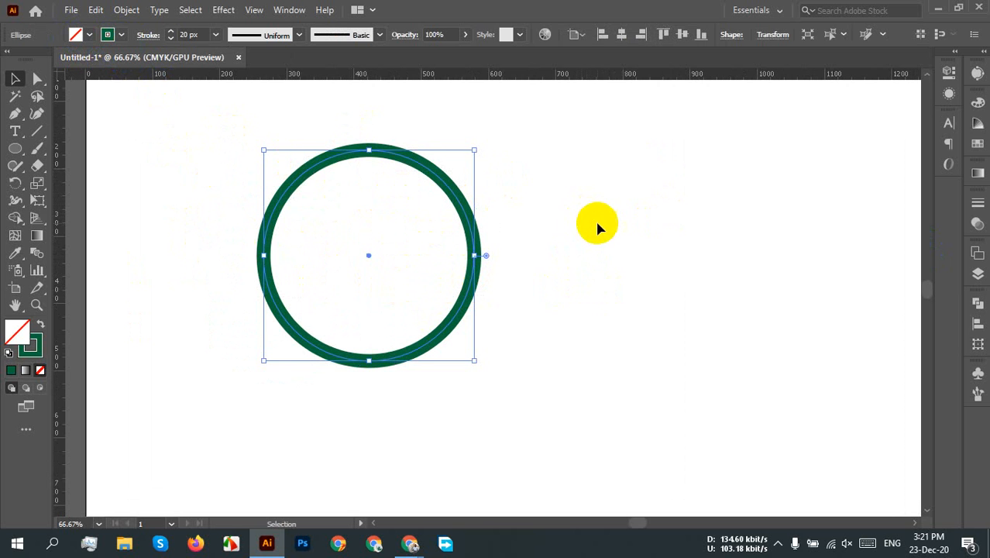
scroll(577, 233, down, 2)
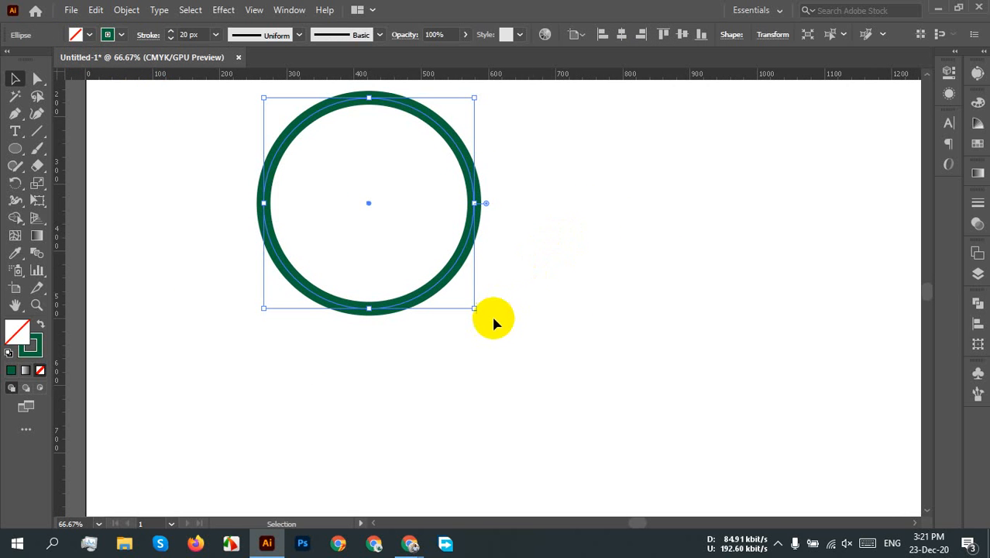
drag(475, 310, 455, 280)
click(478, 287)
Scale the artboard's green circle down proportionally again, to about 240 px in diameter
scroll(481, 288, up, 3)
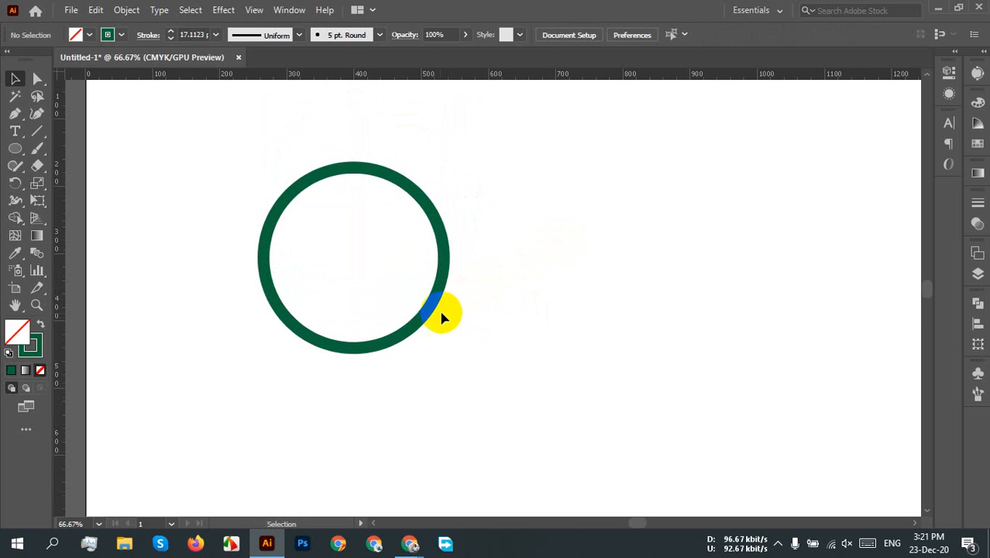
scroll(428, 330, down, 4)
scroll(428, 330, up, 5)
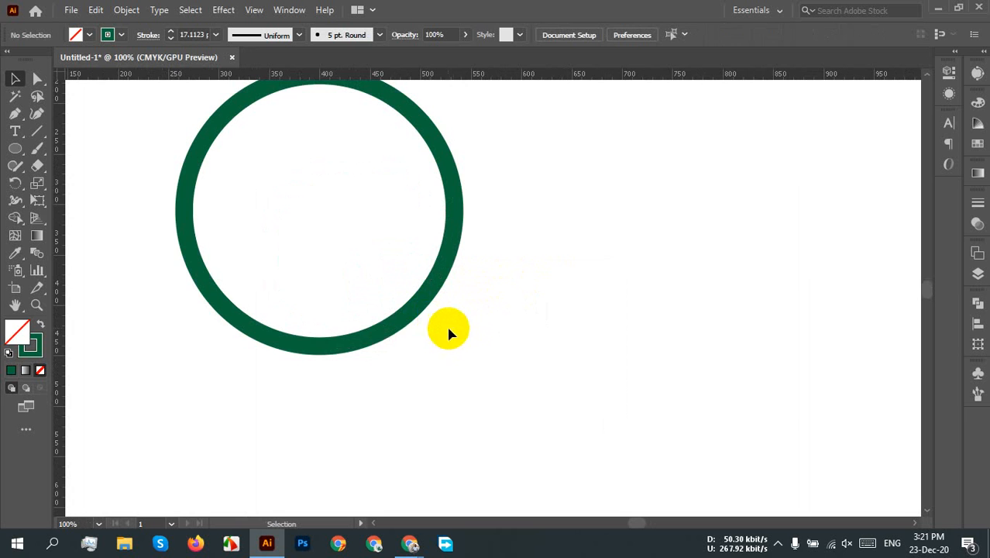
drag(555, 398, 261, 254)
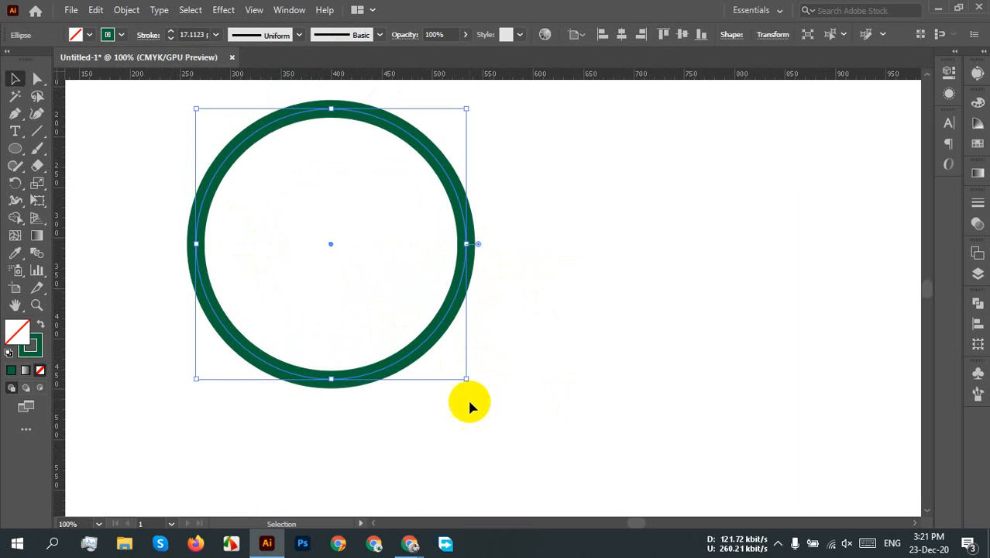
drag(465, 379, 438, 359)
click(500, 343)
Expand the artboard circle's stroke into a filled ring shape and nudge the ring slightly to the left
drag(498, 325, 338, 283)
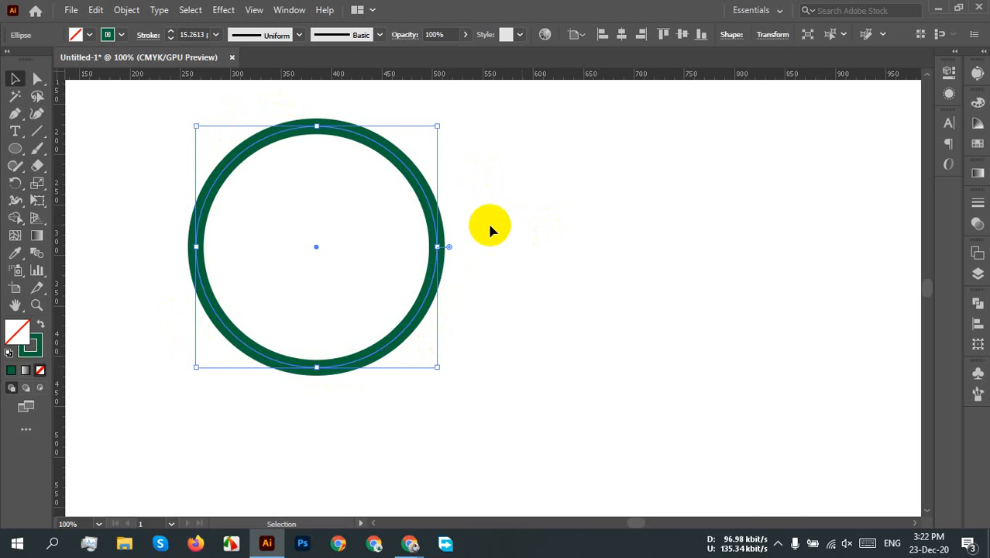
click(135, 9)
click(209, 180)
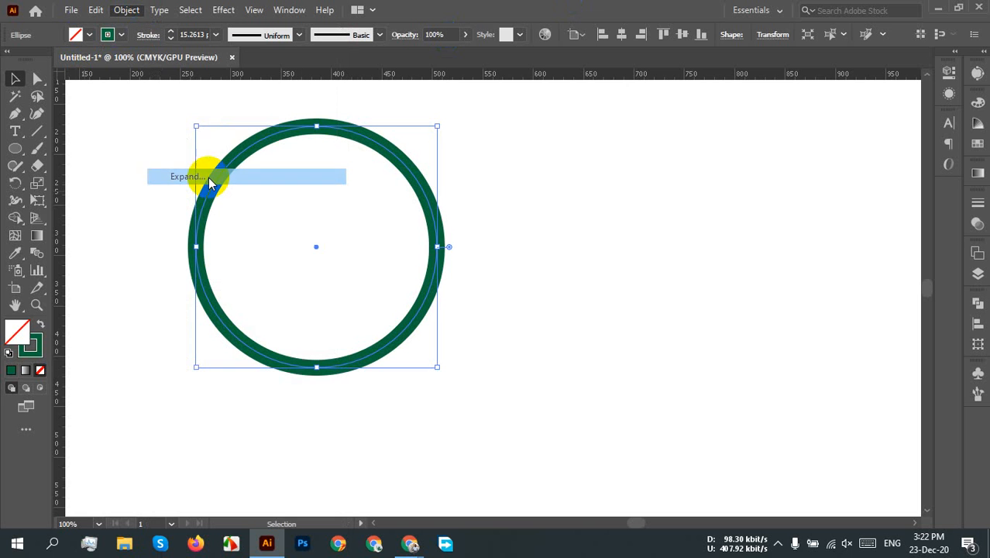
click(771, 328)
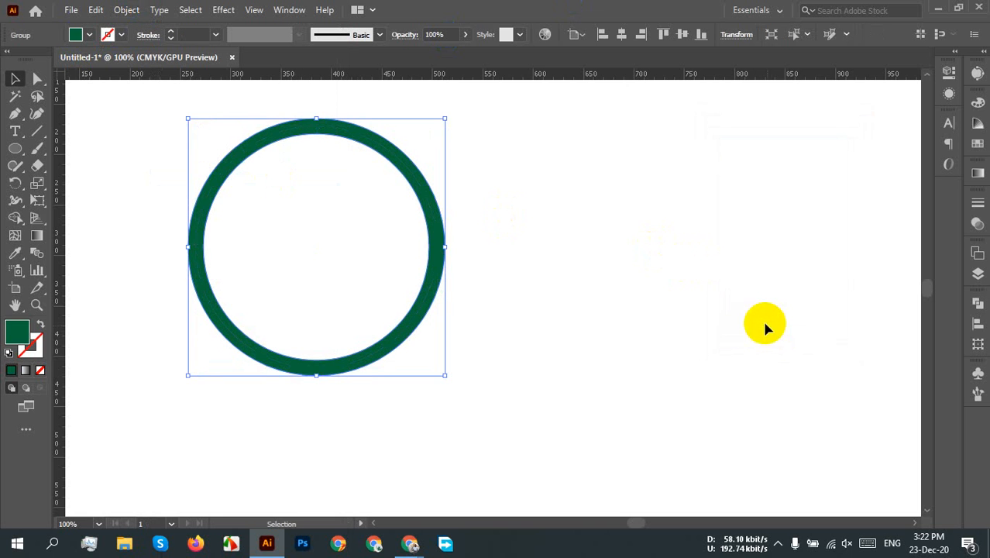
click(538, 254)
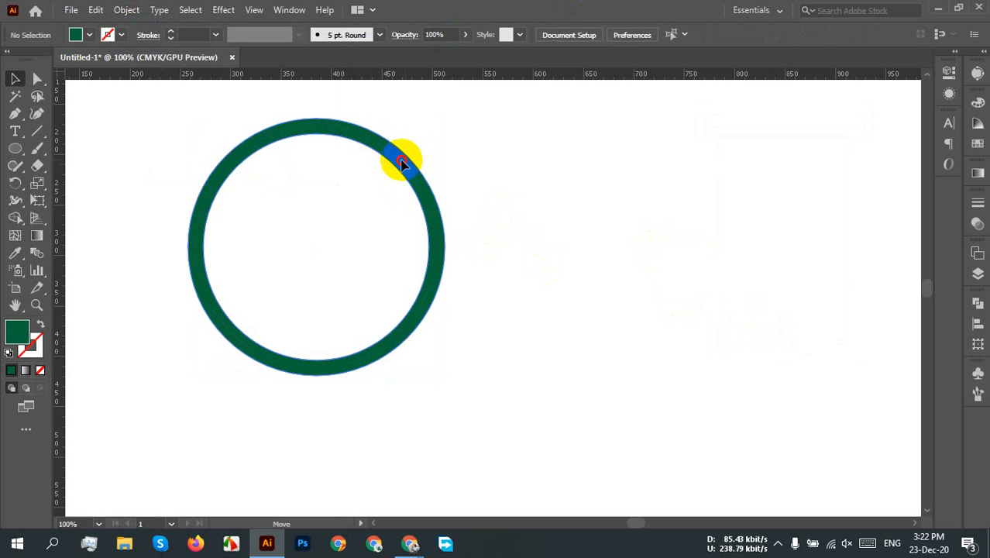
drag(405, 164, 401, 164)
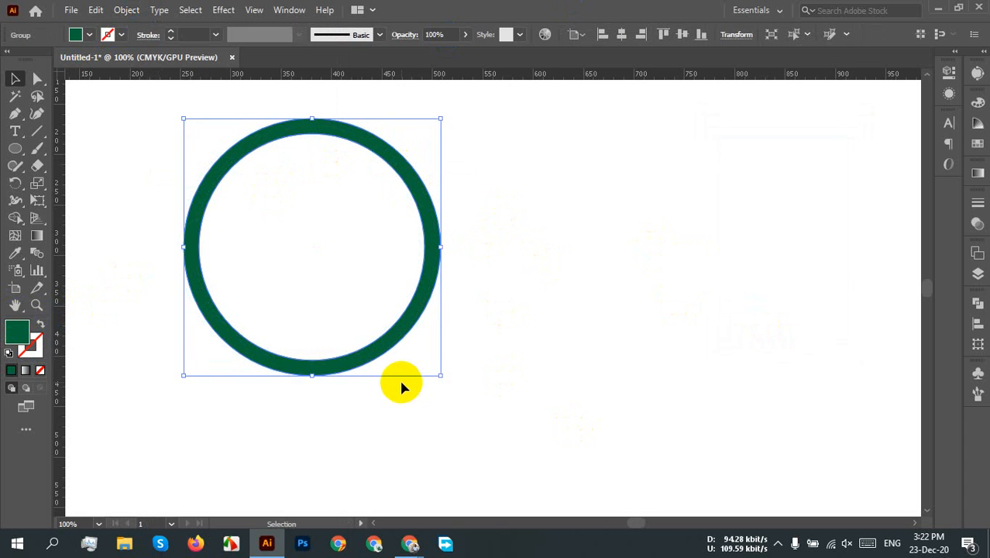
click(513, 254)
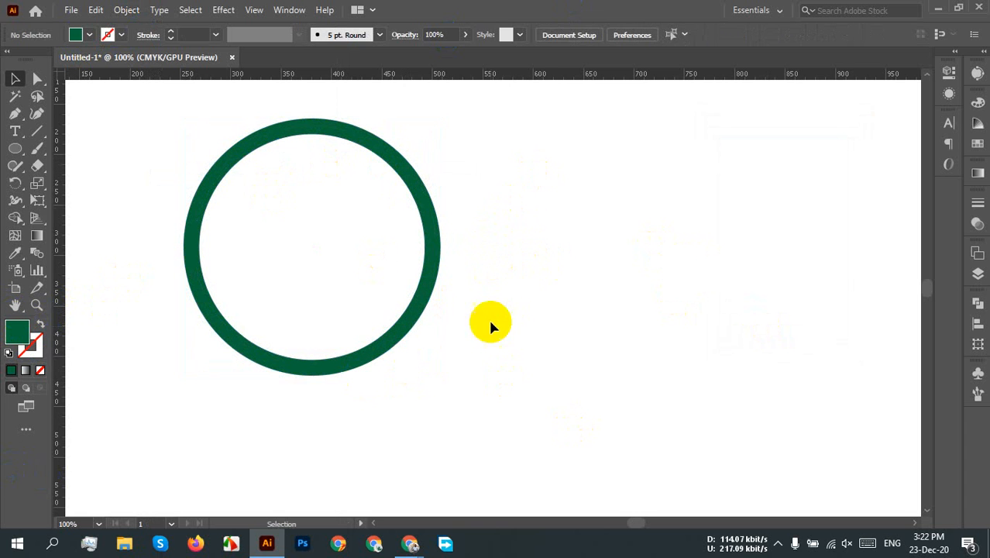
Swap the expanded ring's fill and stroke to show its two concentric outlines, and undo the swap
click(279, 335)
click(41, 327)
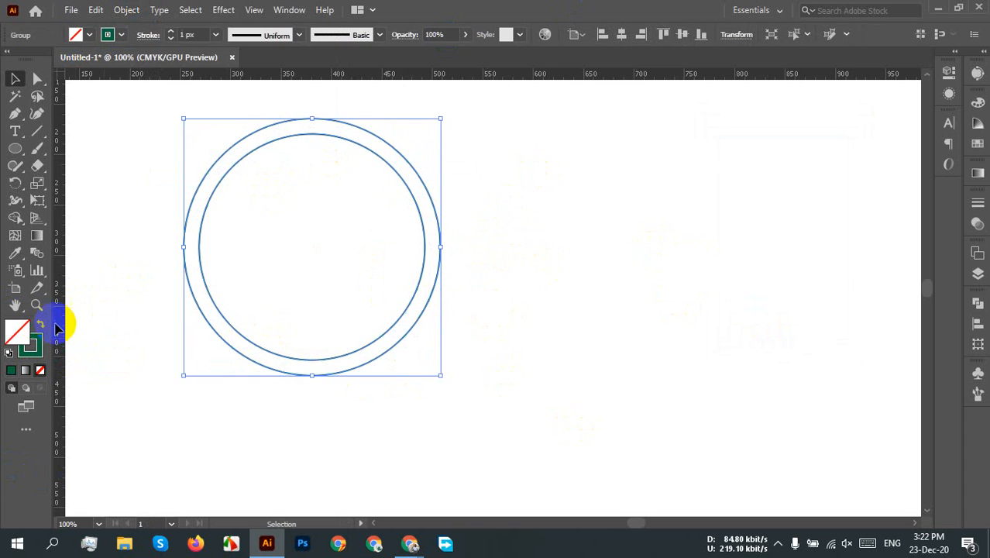
click(586, 235)
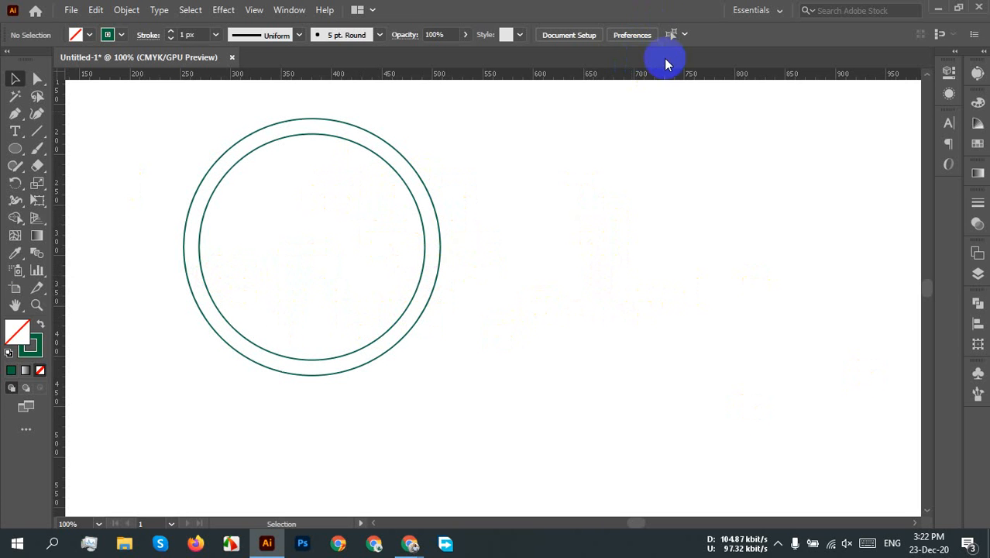
key(ctrl+z)
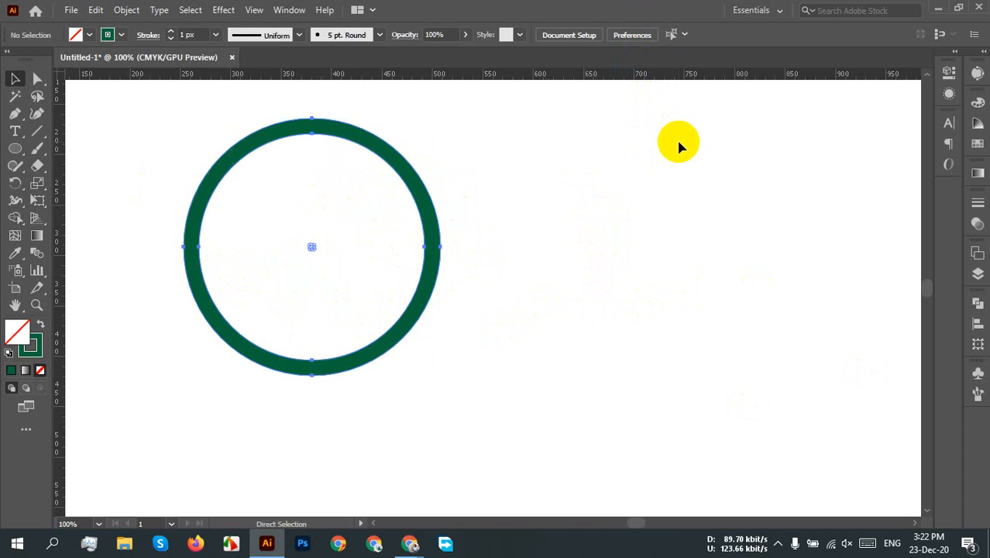
click(465, 235)
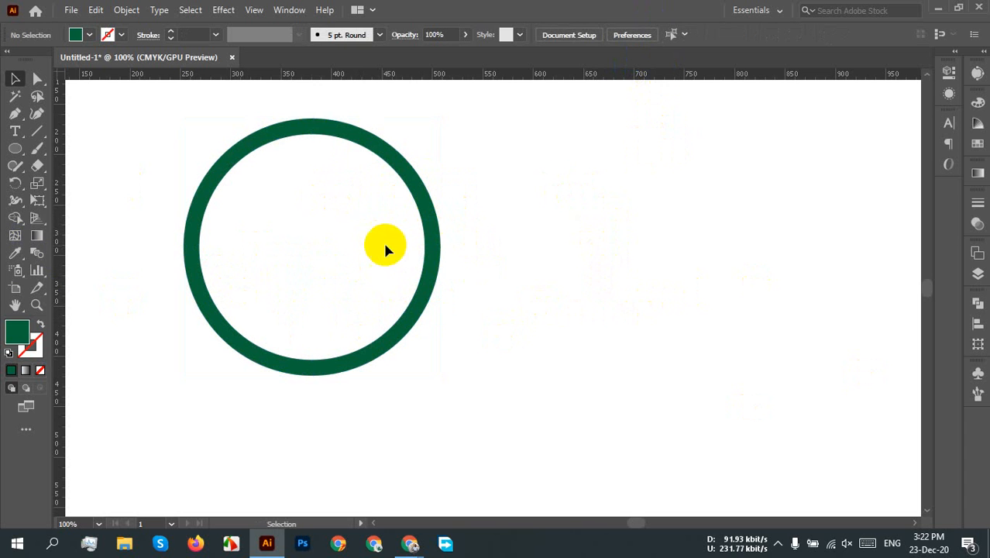
click(434, 251)
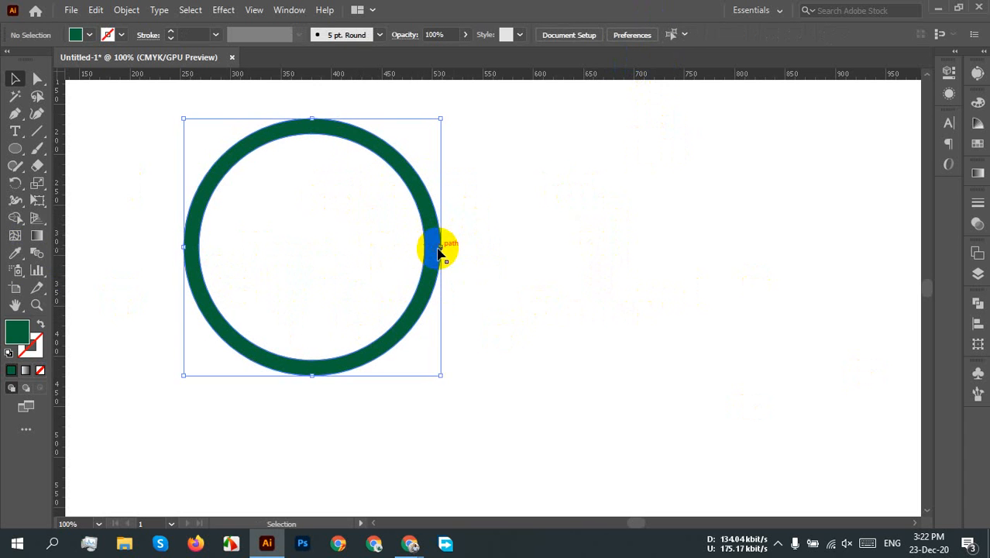
click(552, 243)
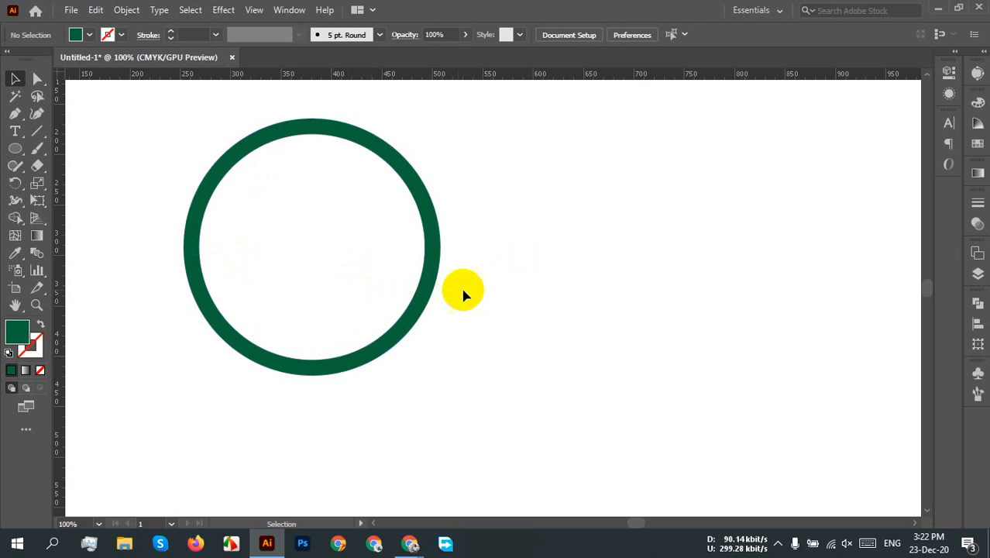
Duplicate the green ring to its right and repeat the transformation once to make a row of three rings
drag(500, 277, 435, 274)
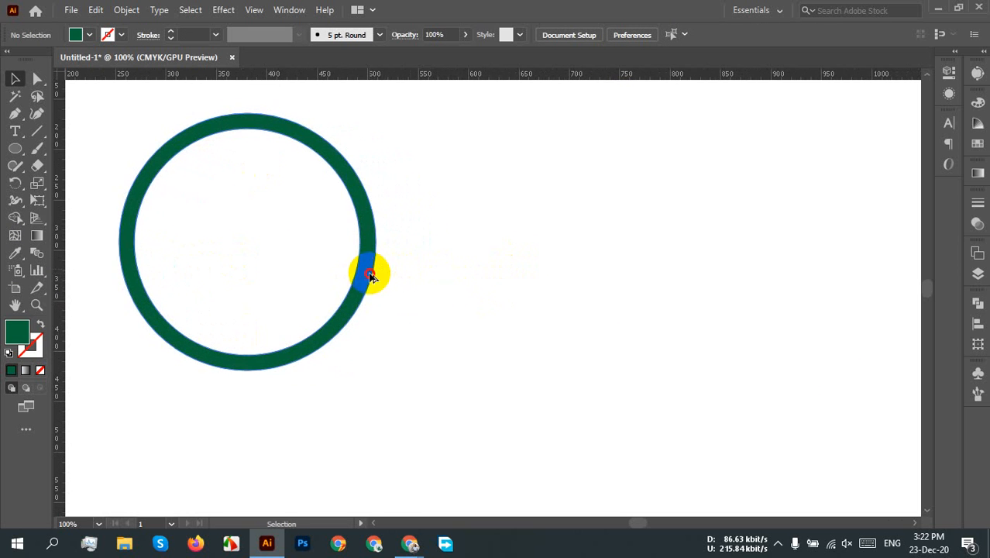
drag(371, 277, 545, 240)
scroll(654, 265, down, 2)
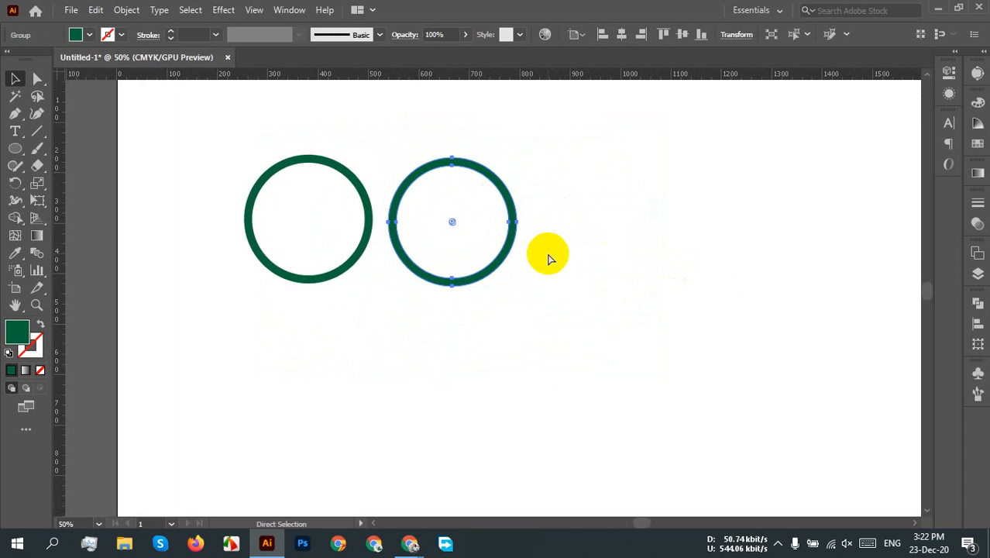
key(ctrl+d)
click(475, 313)
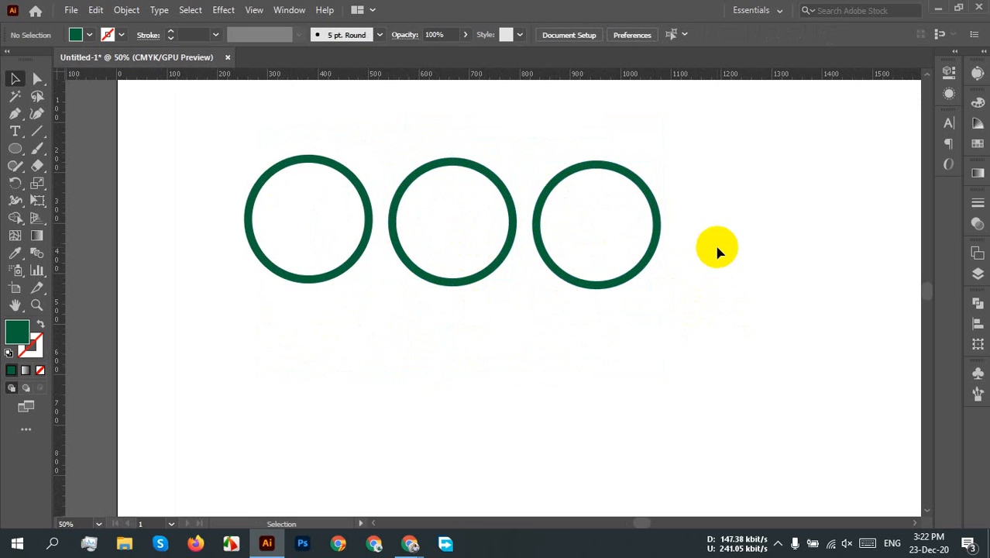
Select all three green rings, align them by their vertical centers, and deselect them
click(656, 253)
click(755, 285)
drag(314, 219, 759, 325)
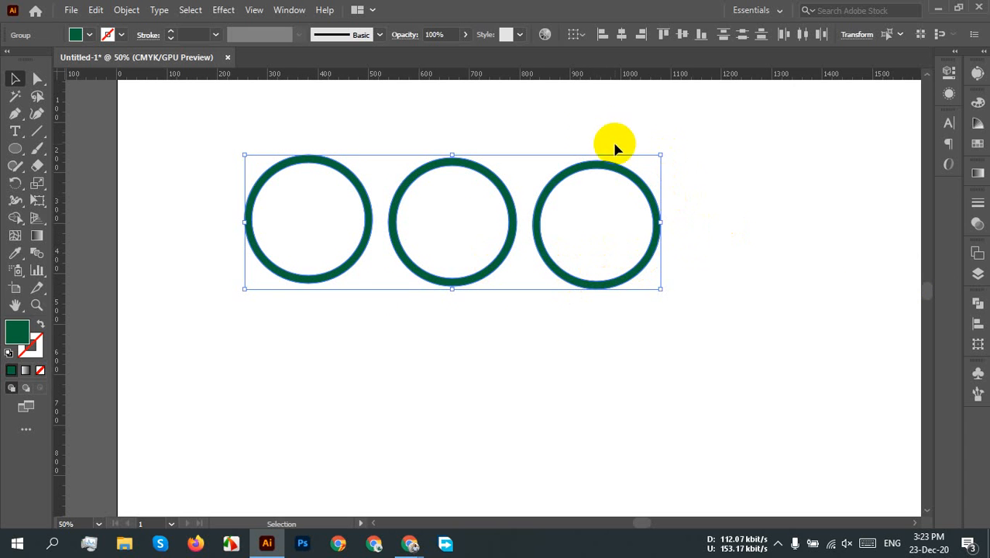
click(683, 35)
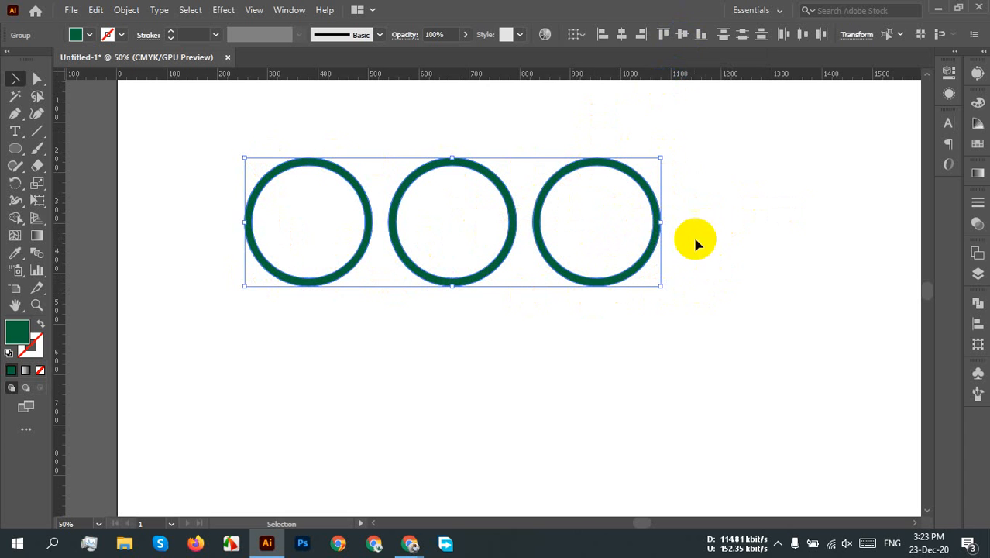
click(774, 238)
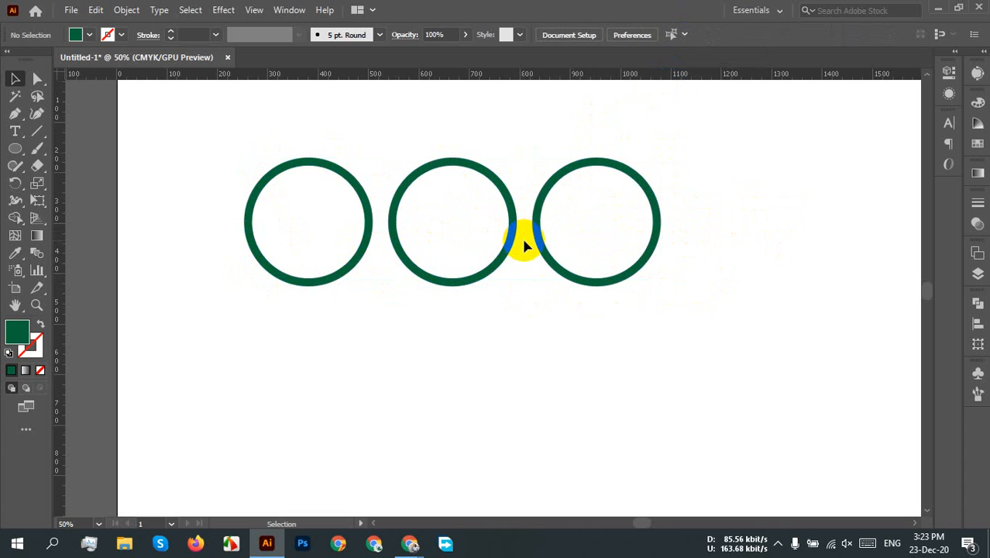
Shift the rightmost ring slightly down and right, and realign all three rings by vertical center using Align to Selection
mouse_move(661, 242)
mouse_down()
mouse_move(683, 245)
mouse_move(672, 250)
mouse_up()
click(711, 249)
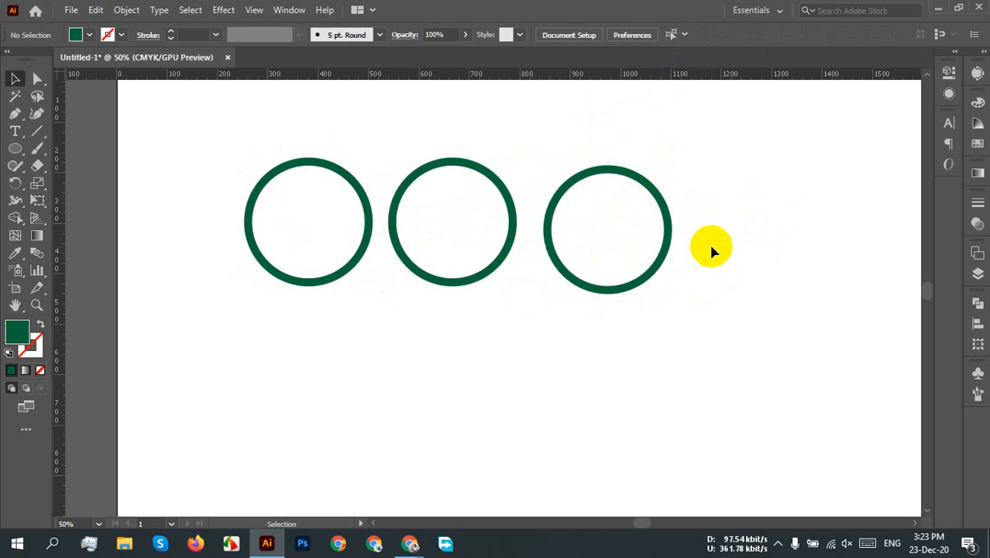
drag(757, 348, 216, 149)
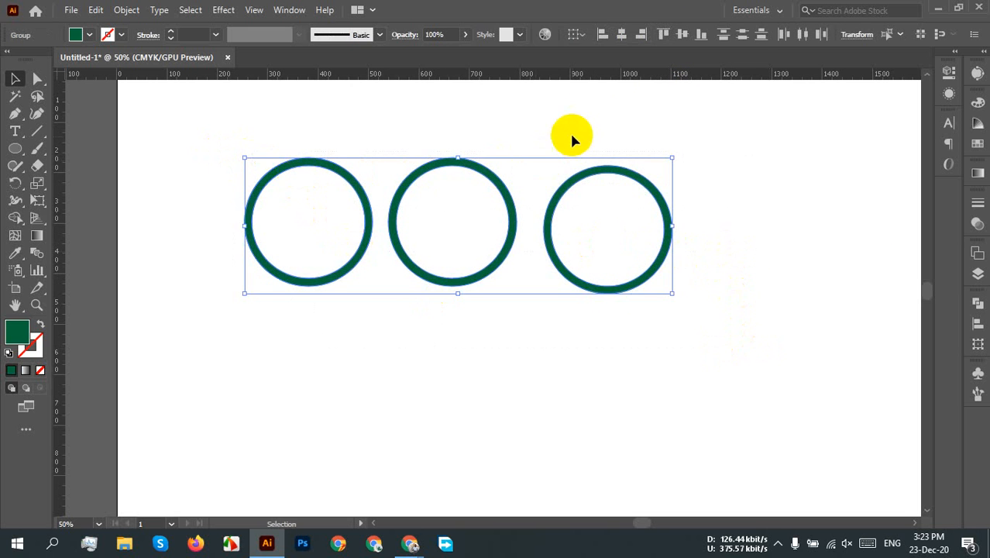
click(977, 323)
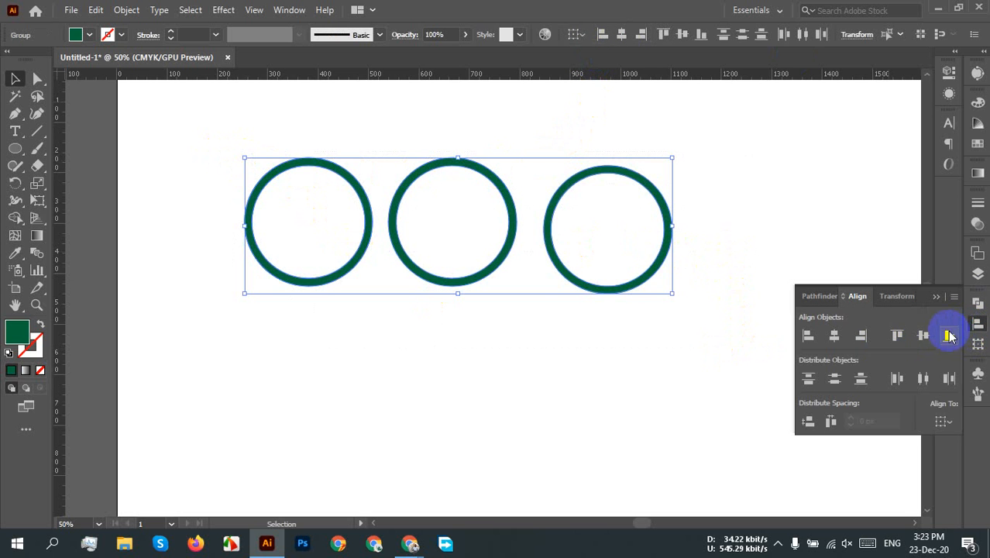
click(937, 421)
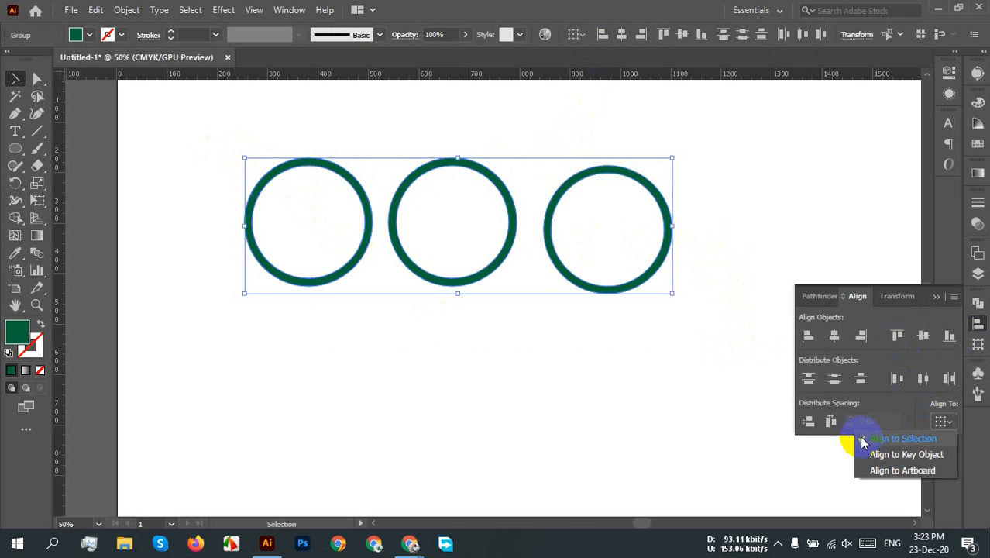
click(914, 436)
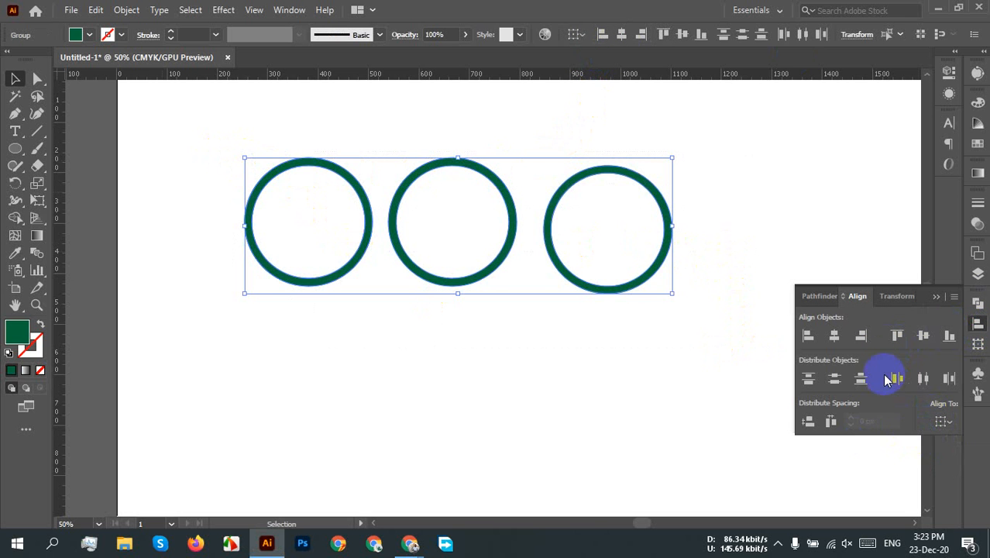
click(923, 339)
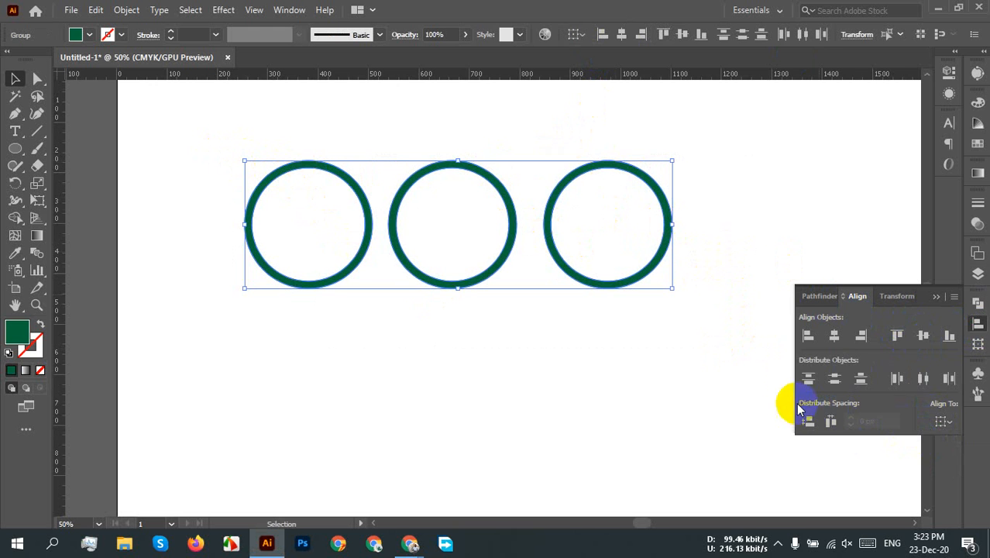
click(862, 379)
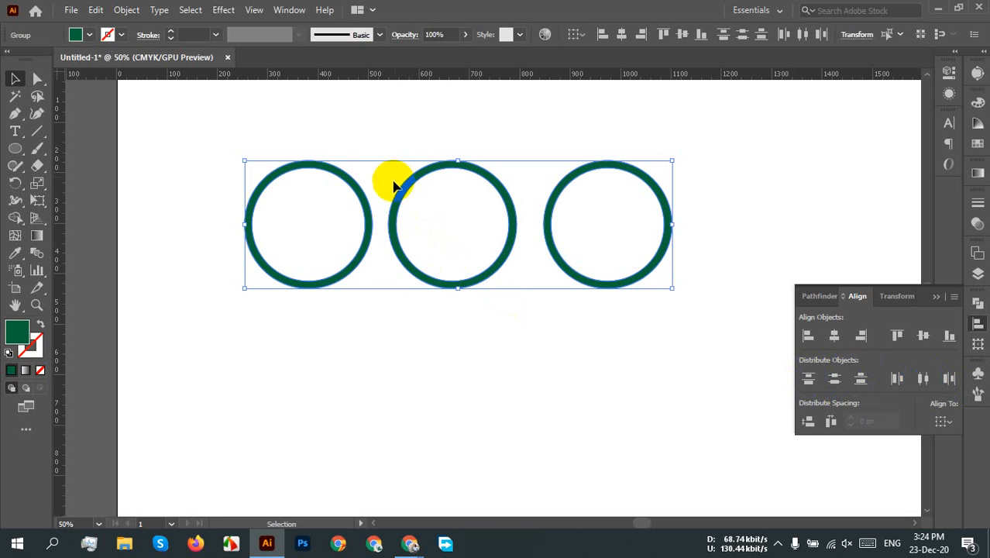
Distribute the three green rings evenly by their horizontal centers, deselect them, and close the alignment options
click(922, 381)
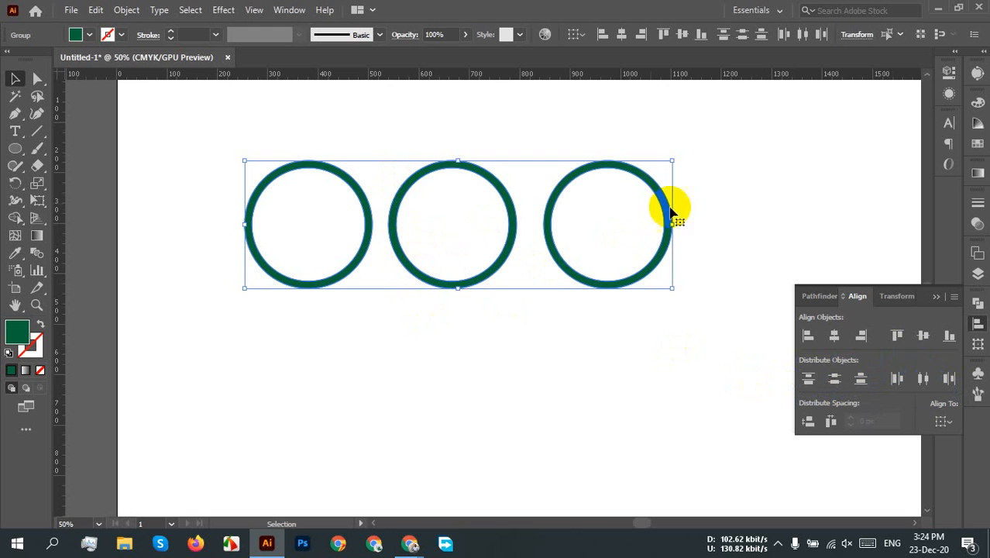
click(924, 381)
click(923, 380)
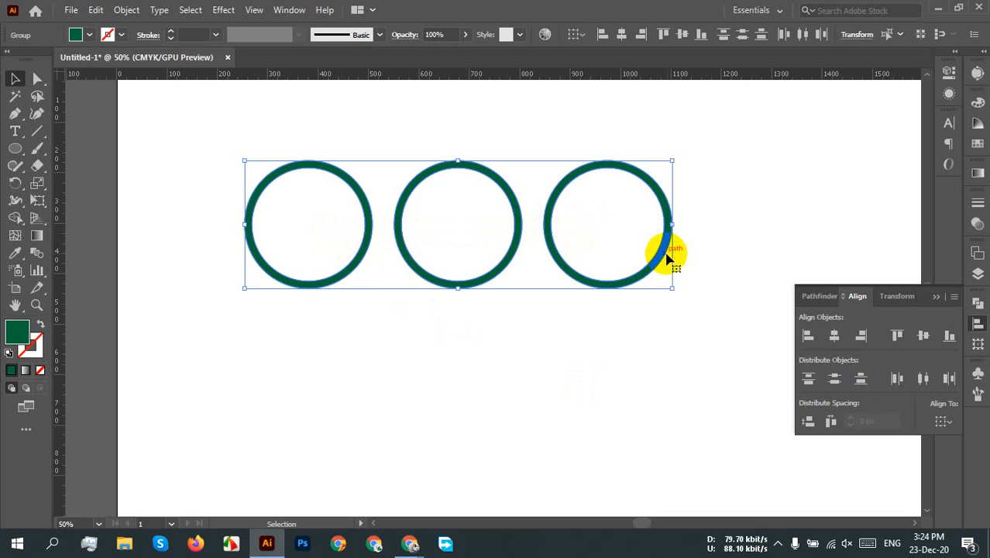
click(721, 246)
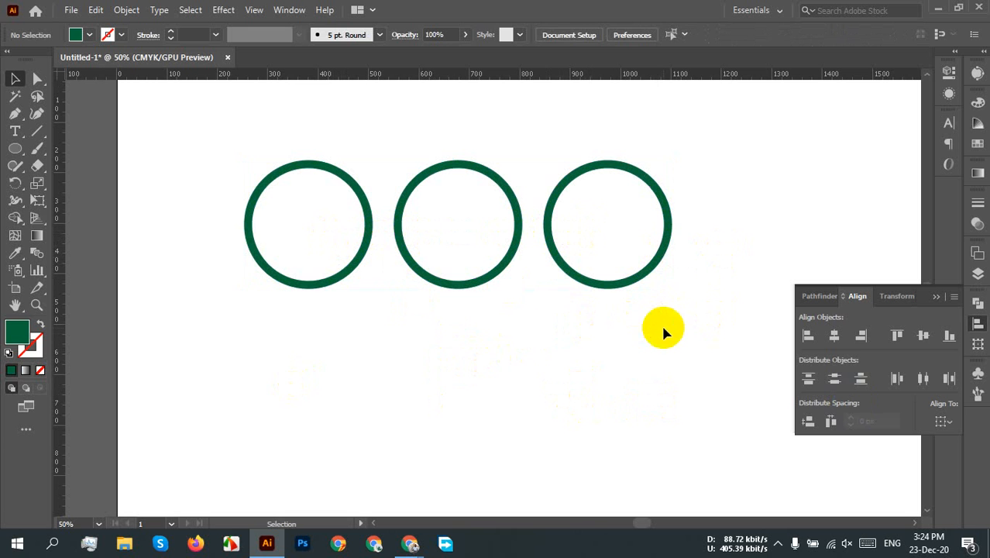
drag(659, 356, 215, 205)
click(645, 339)
scroll(694, 271, down, 2)
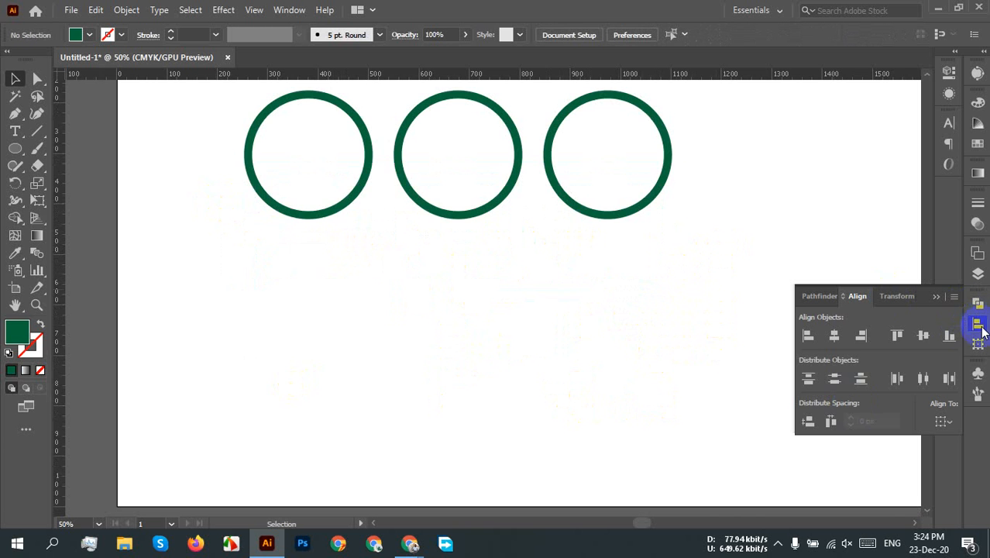
click(977, 324)
scroll(548, 247, up, 1)
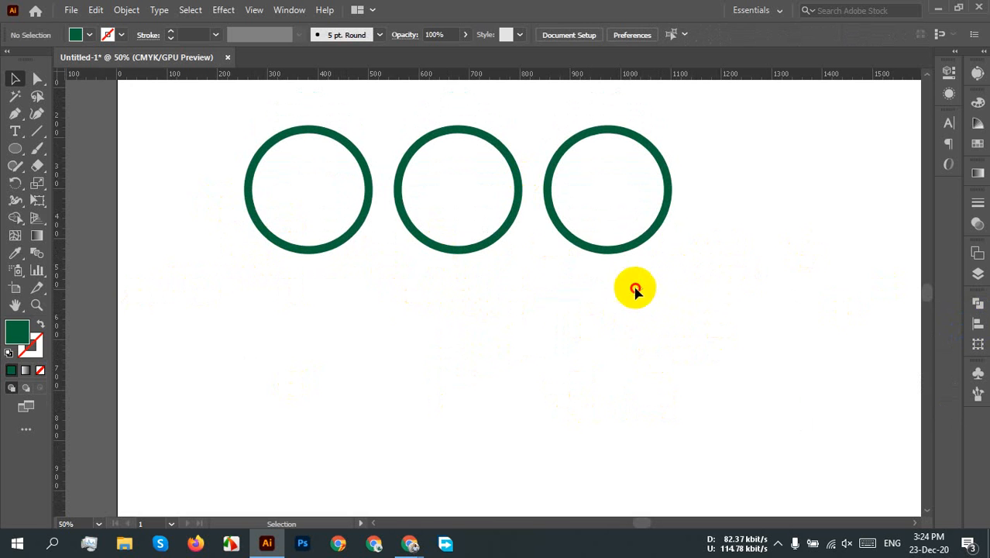
Try to move the two rightmost rings straight down below the row, undoing each move
drag(636, 288, 519, 203)
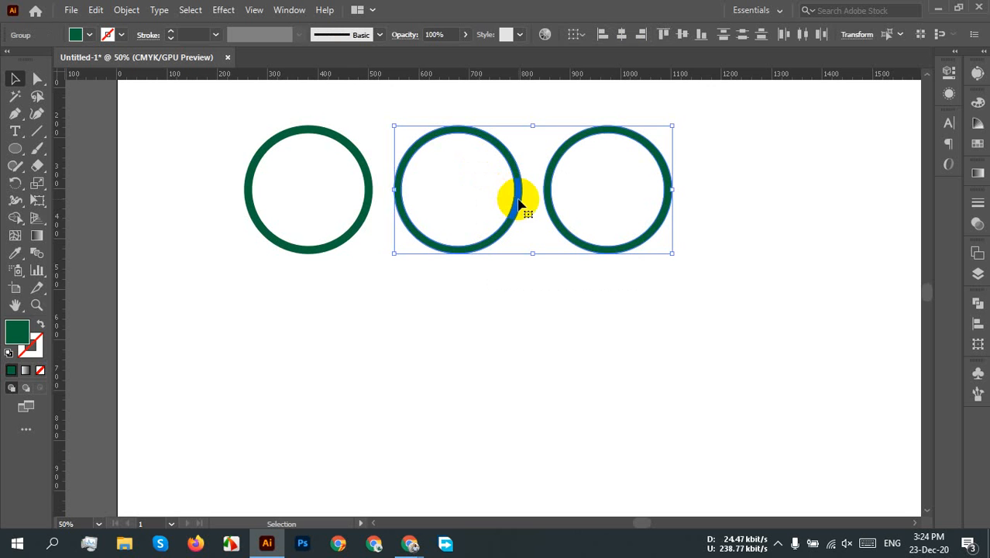
click(736, 245)
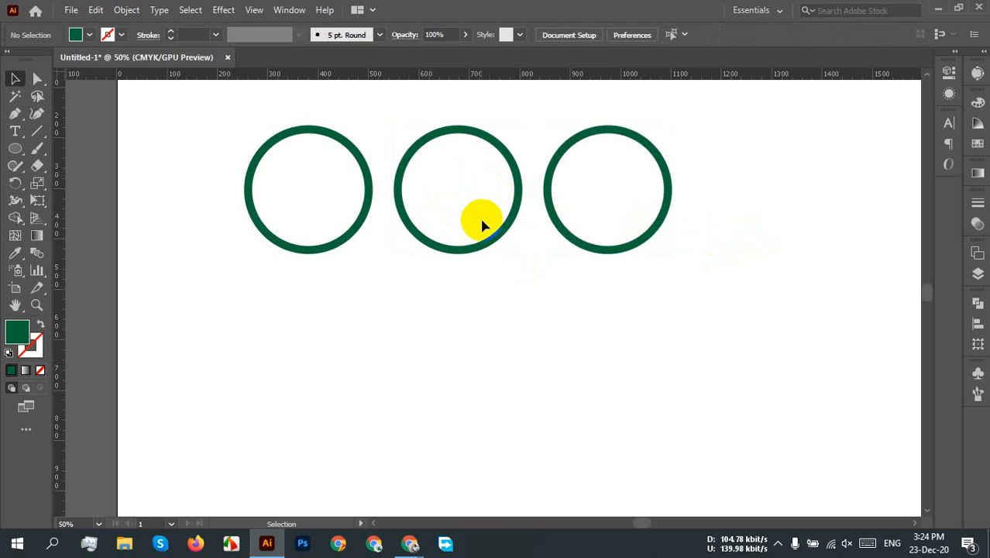
drag(643, 314, 446, 132)
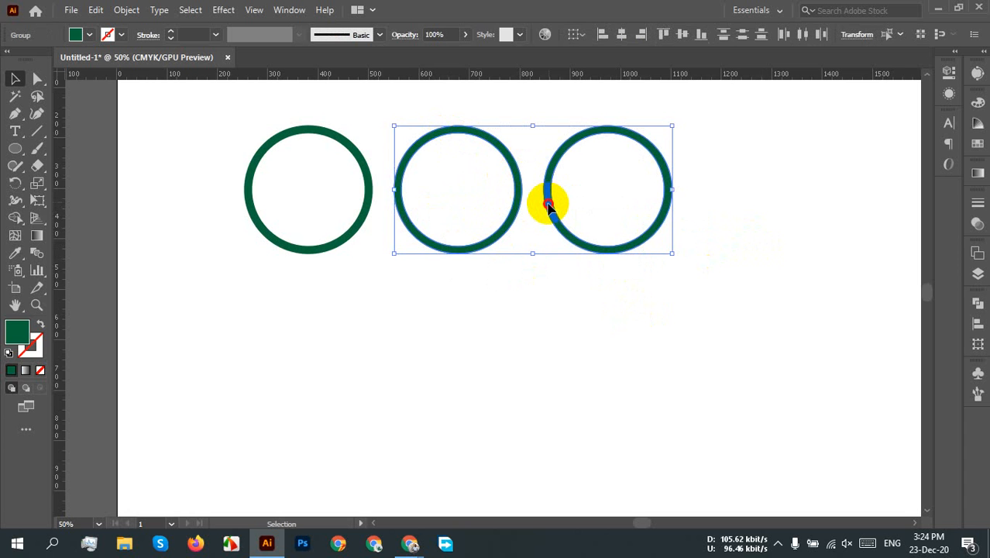
drag(549, 205, 551, 376)
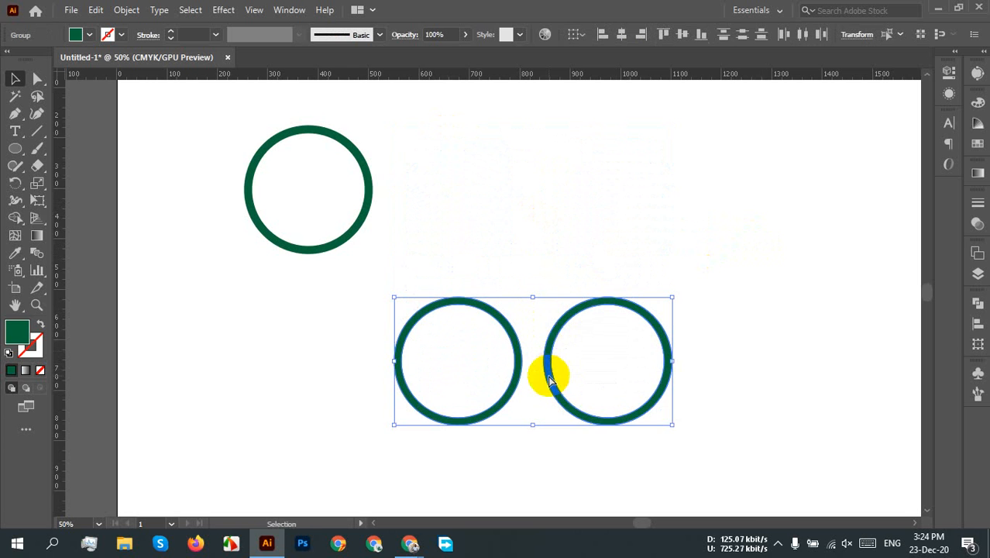
key(ctrl+z)
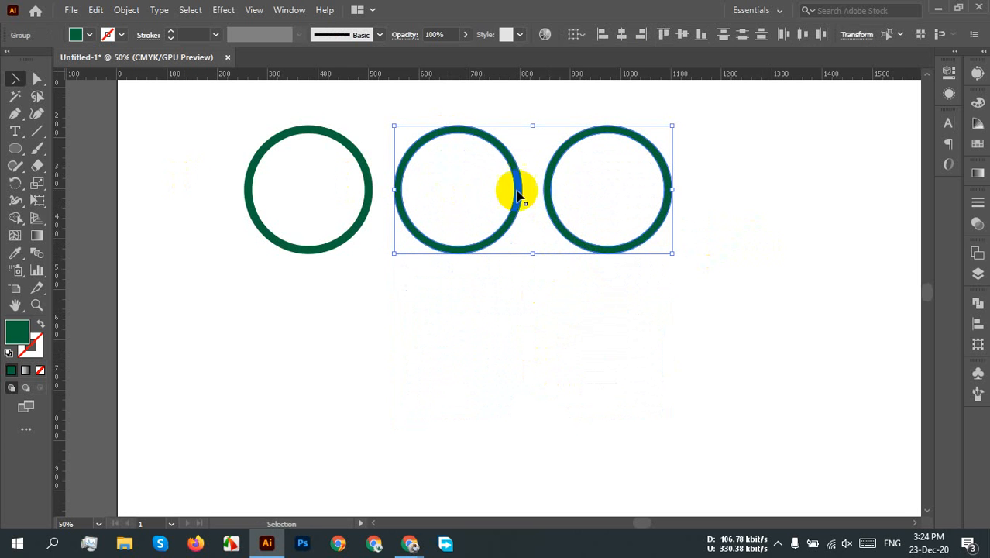
drag(553, 230, 540, 403)
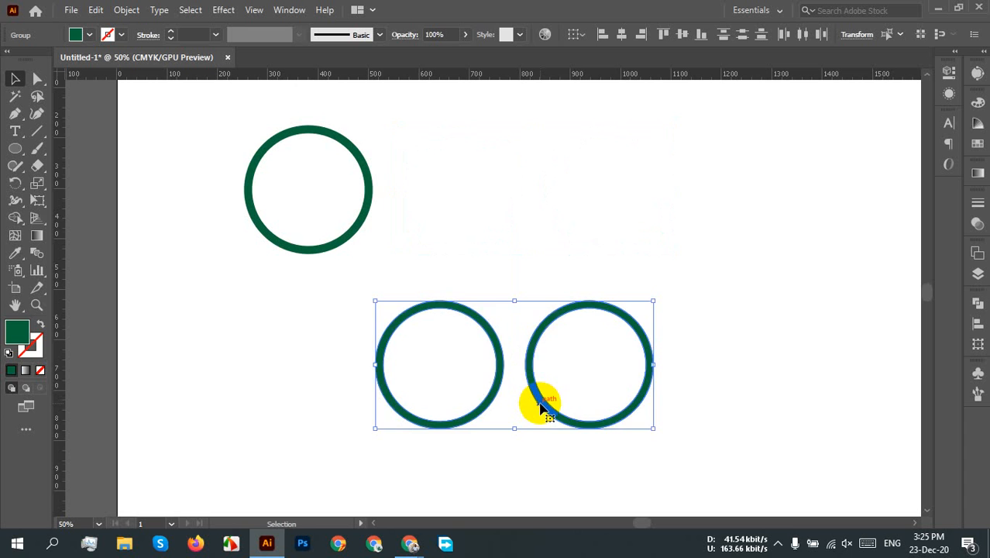
key(ctrl+z)
Duplicate the two rightmost rings below the row, offset slightly to the left, and deselect the copies
drag(596, 259, 587, 409)
click(742, 286)
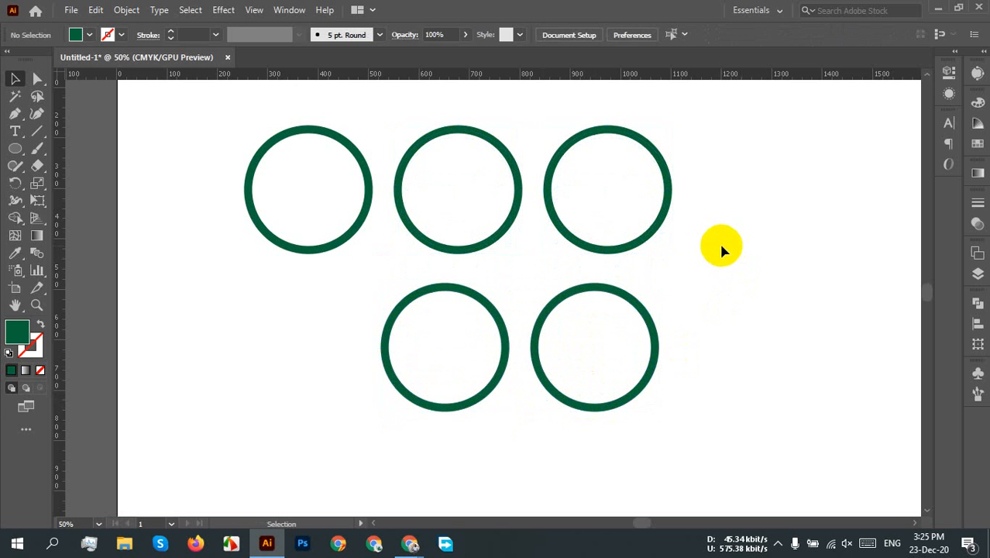
Select the three rings of the upper row, group them, and deselect the group
drag(214, 129, 723, 227)
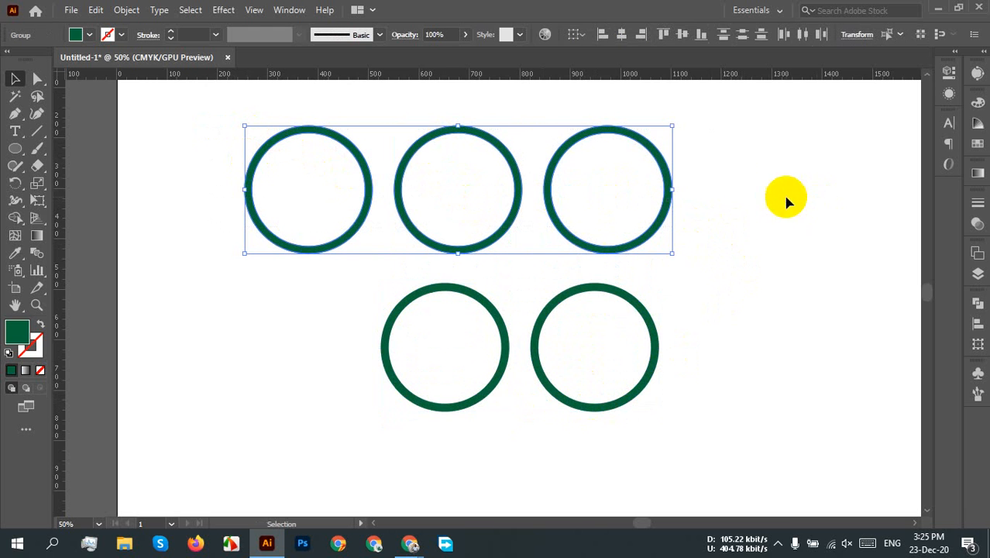
click(369, 116)
drag(204, 128, 661, 177)
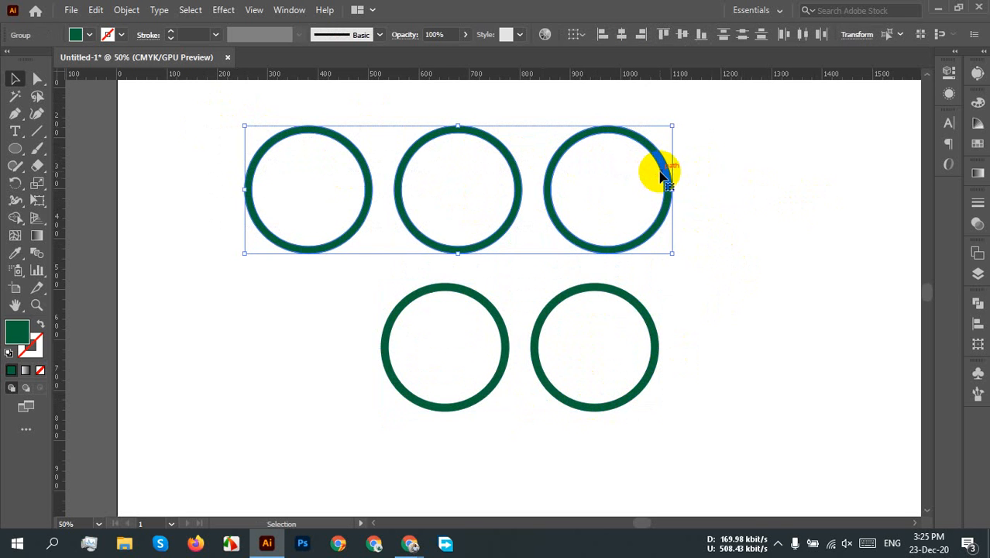
right_click(593, 166)
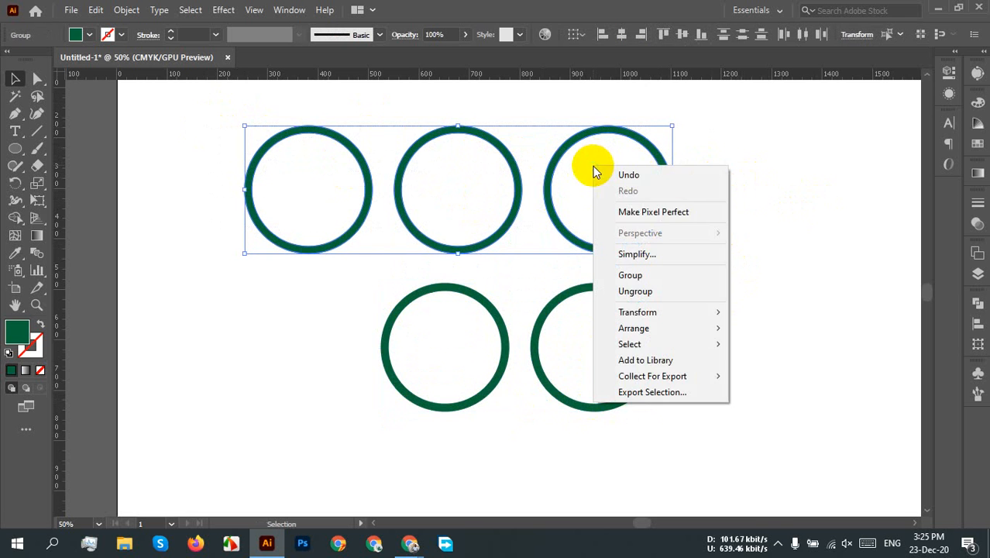
click(631, 278)
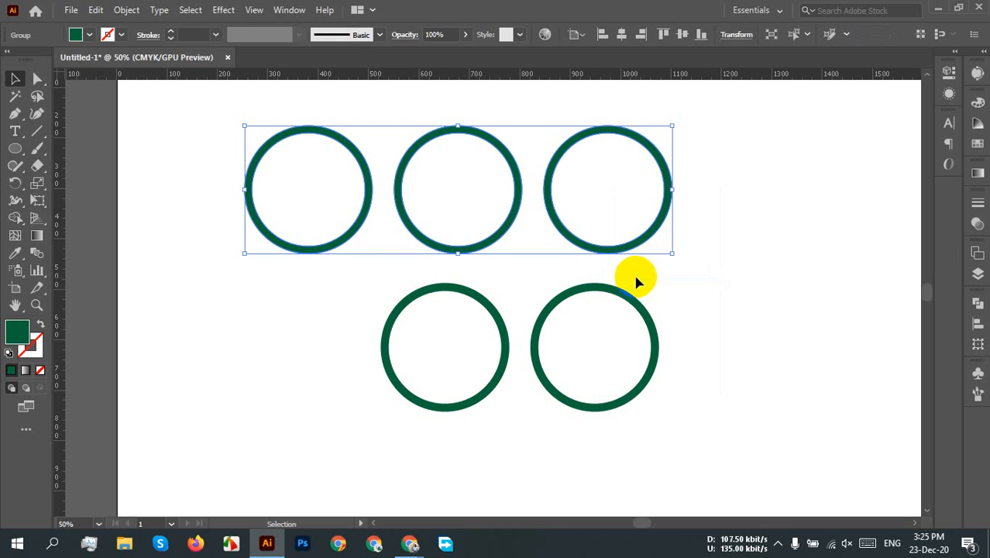
click(740, 241)
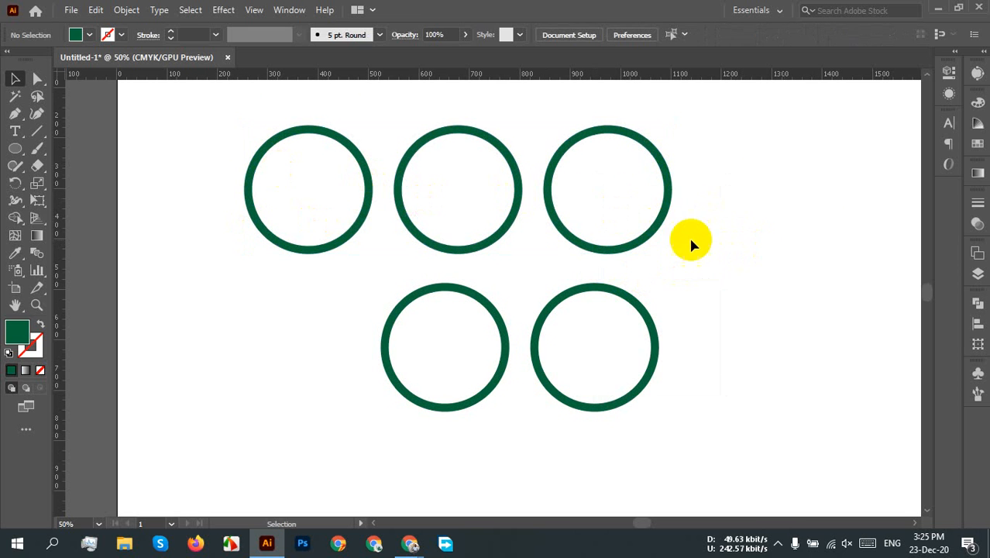
Group the two rings of the lower row and clear the selection
click(705, 412)
drag(706, 412, 300, 348)
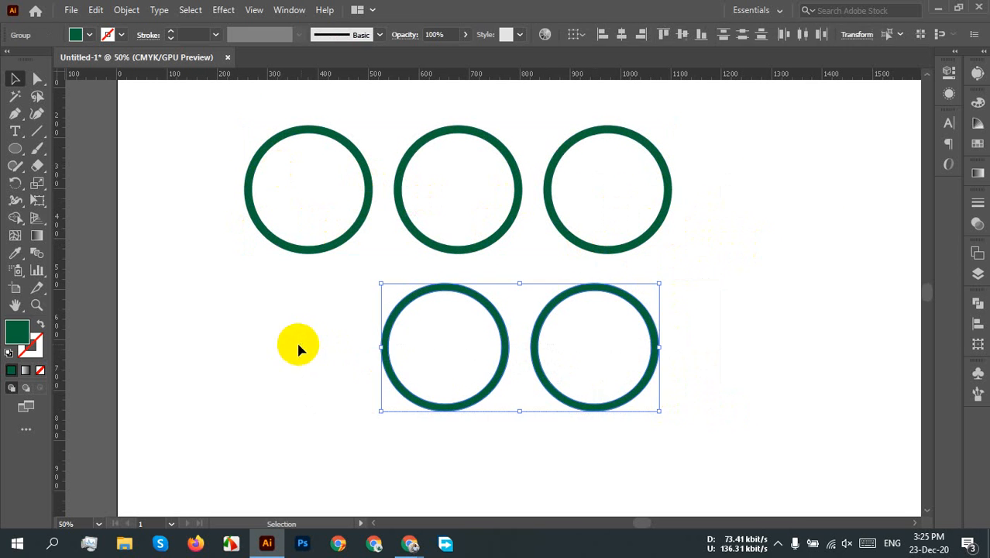
right_click(567, 325)
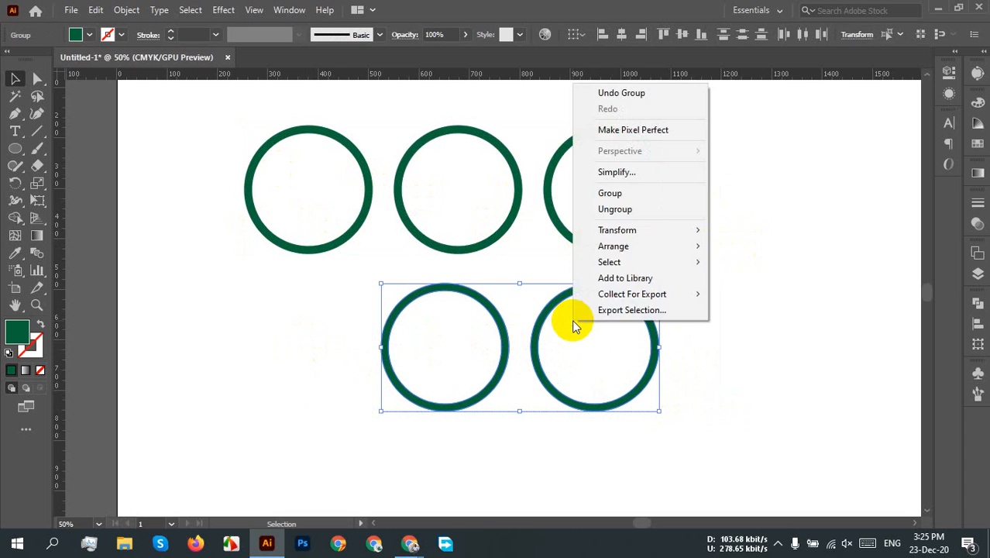
click(609, 195)
click(713, 278)
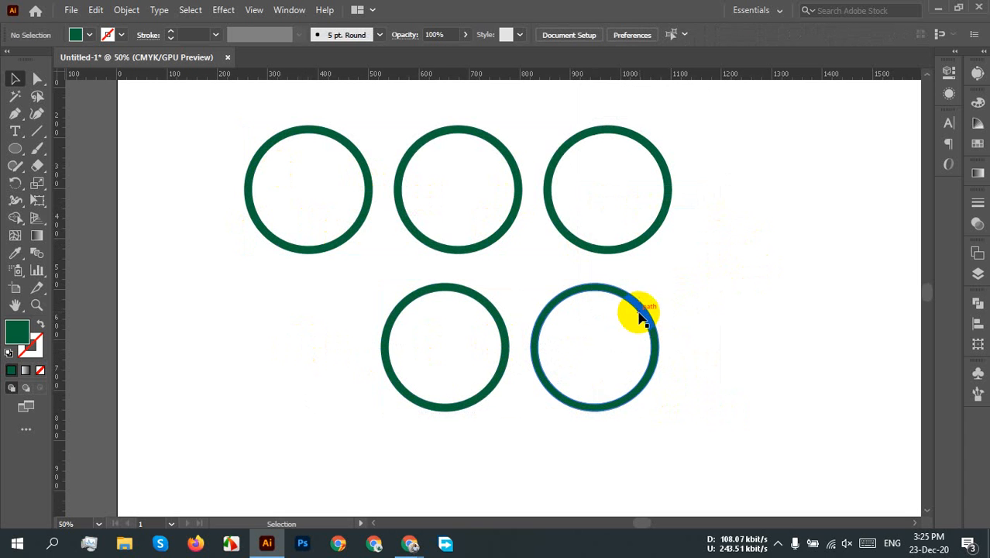
Move the lower two-ring group up and left so its rings overlap the gaps of the three-ring row, and deselect it
mouse_move(637, 313)
mouse_down()
mouse_move(586, 312)
mouse_move(620, 316)
mouse_move(640, 334)
mouse_up()
click(694, 313)
click(611, 263)
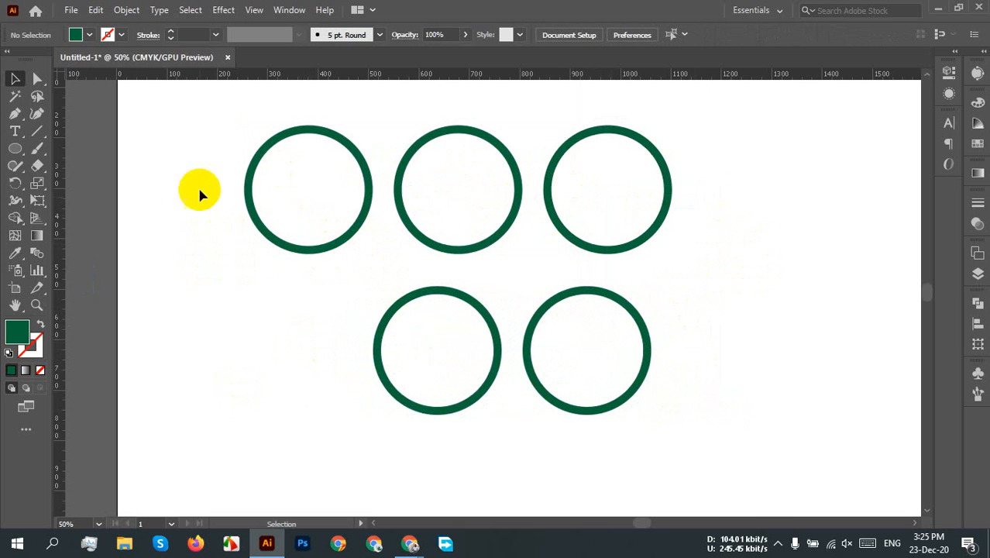
click(363, 177)
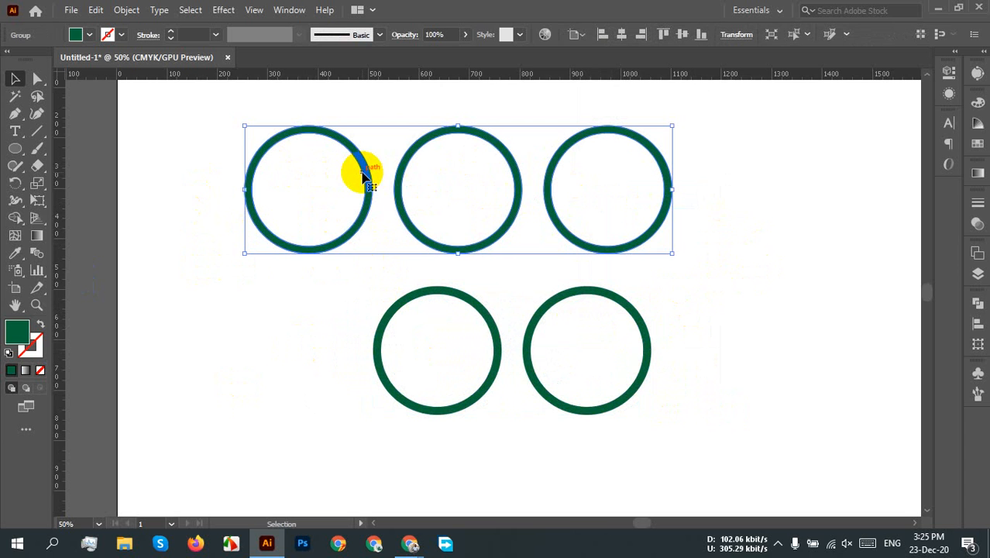
click(635, 319)
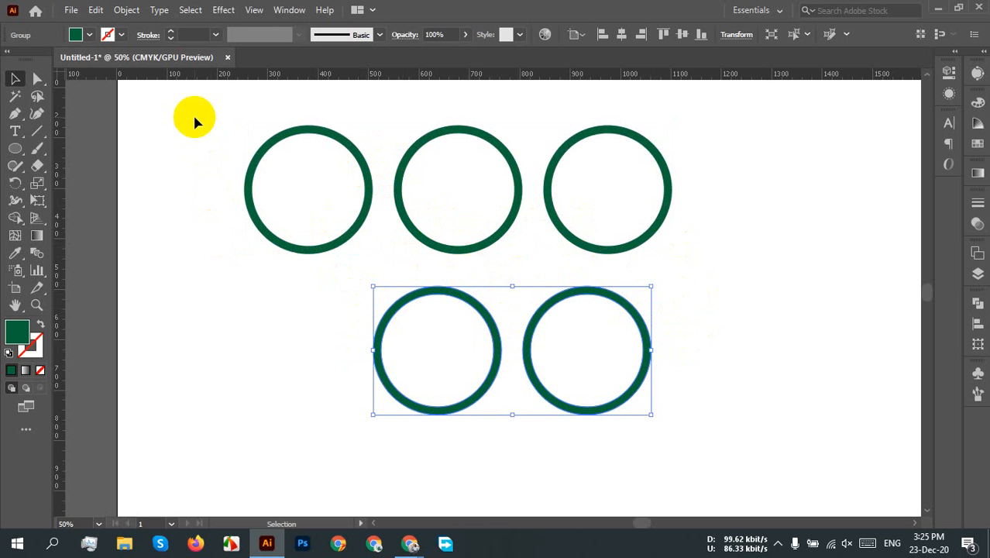
drag(541, 319, 490, 210)
click(788, 350)
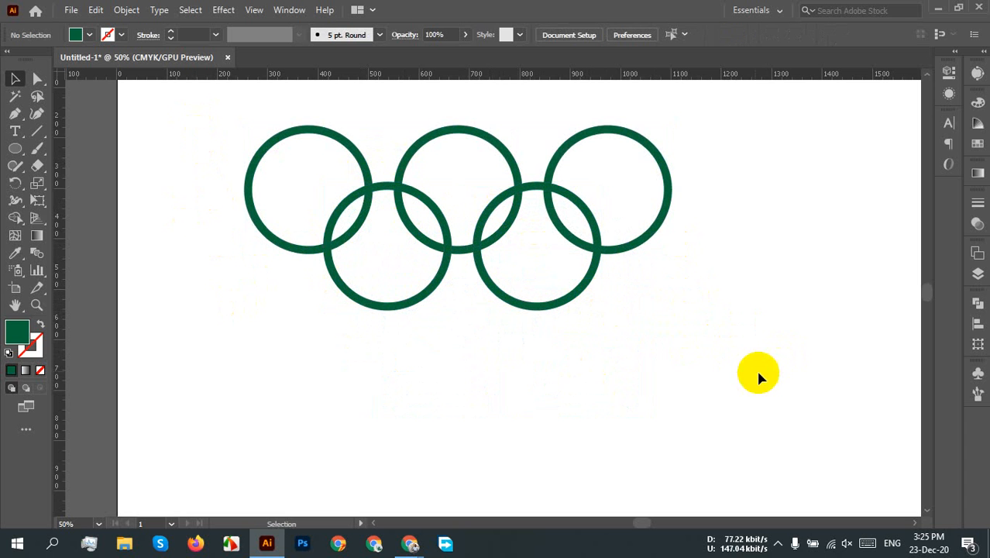
Select both ring groups, center them horizontally on each other using Align to Selection, and deselect them
drag(758, 377, 200, 122)
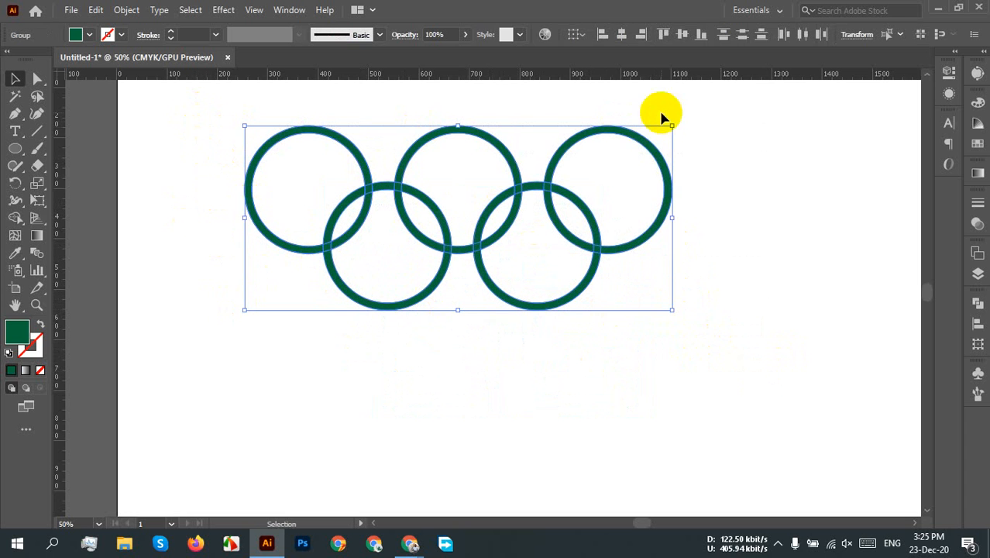
click(574, 34)
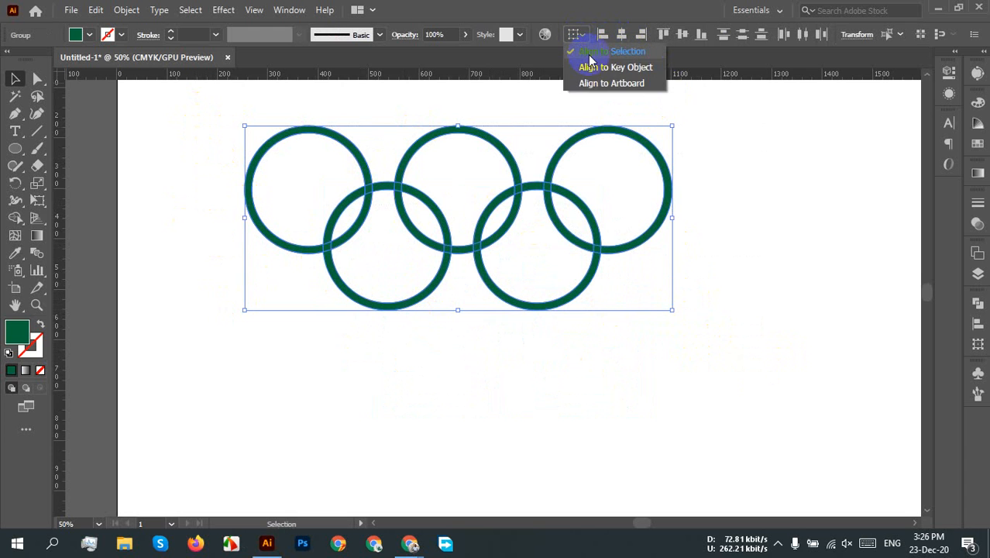
click(590, 52)
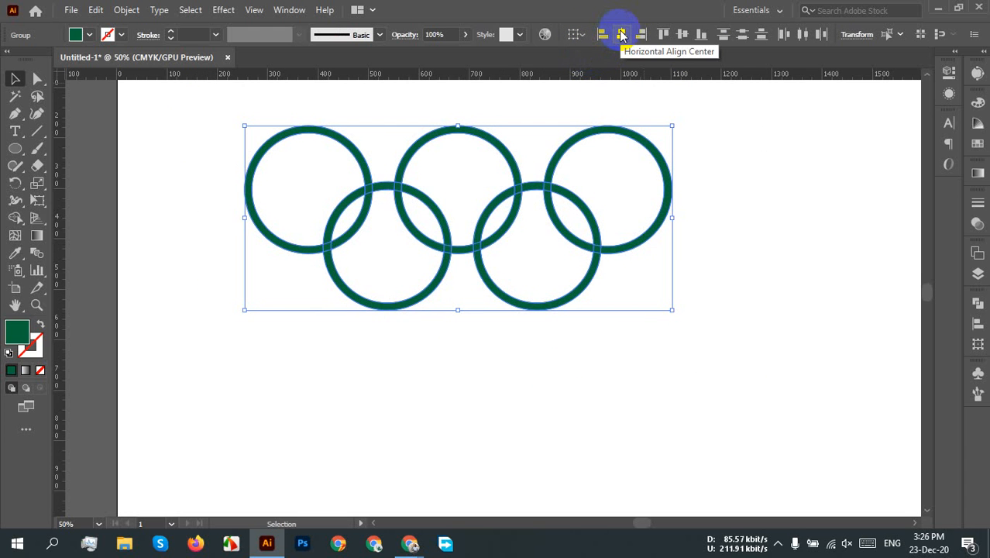
click(622, 34)
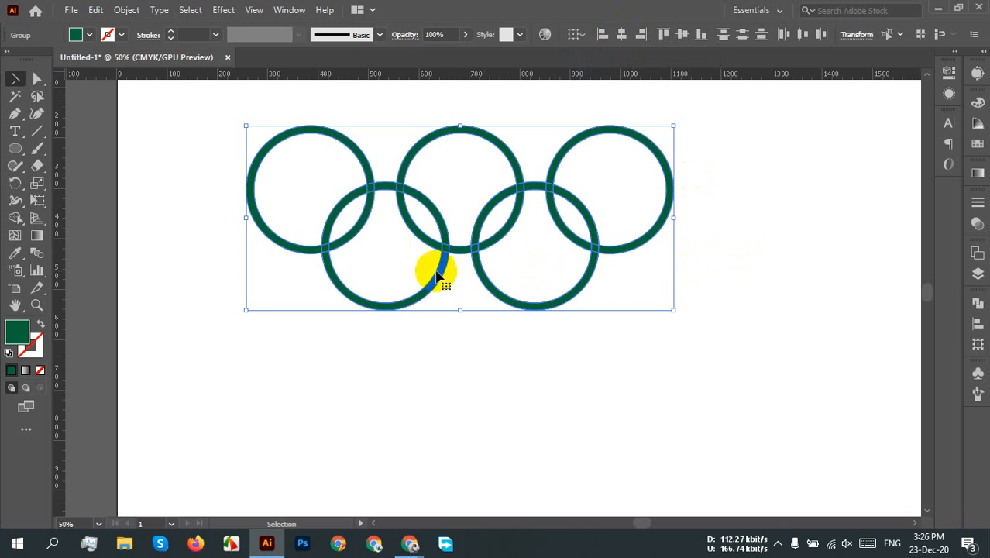
click(729, 280)
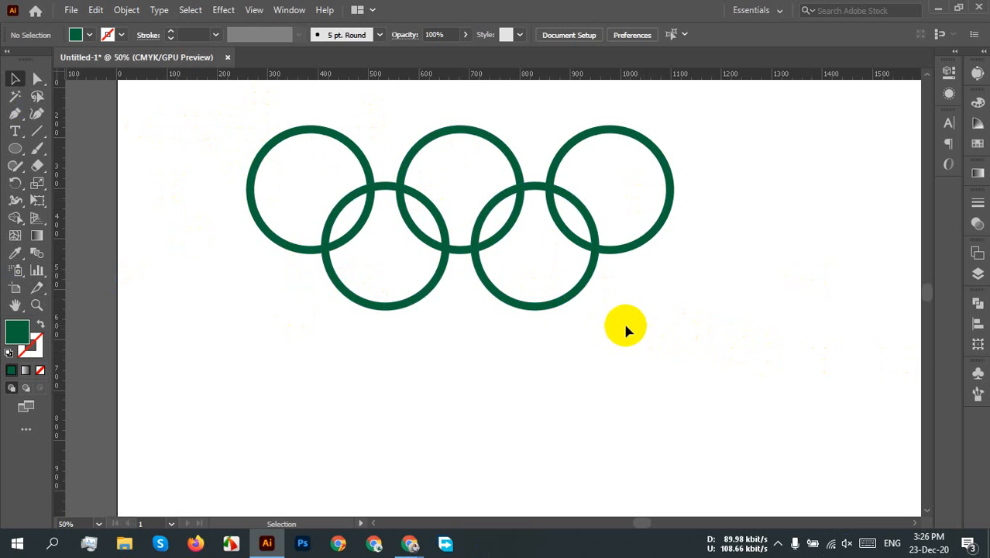
Offset the paths of all five rings by 10 px with round joins, then clear the selection
drag(691, 361, 188, 91)
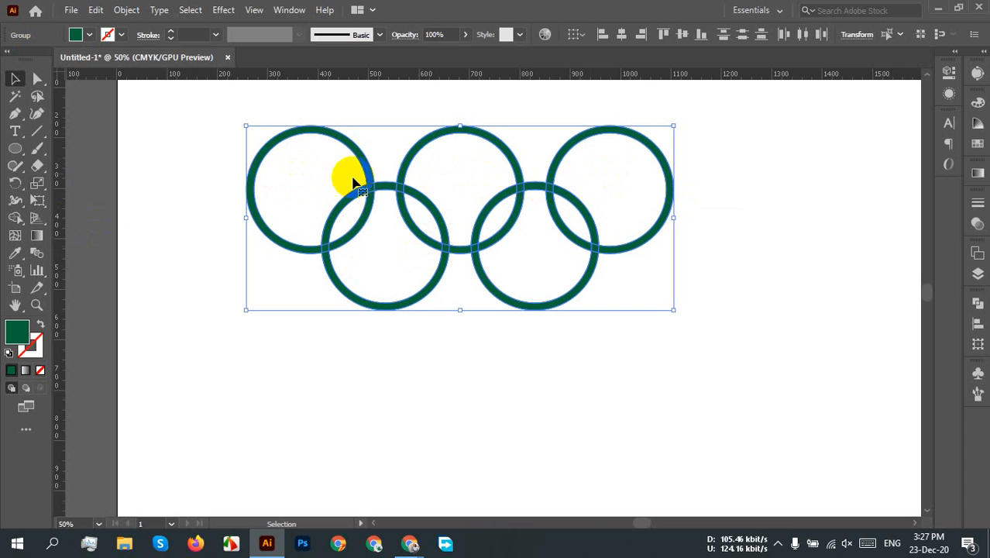
click(128, 11)
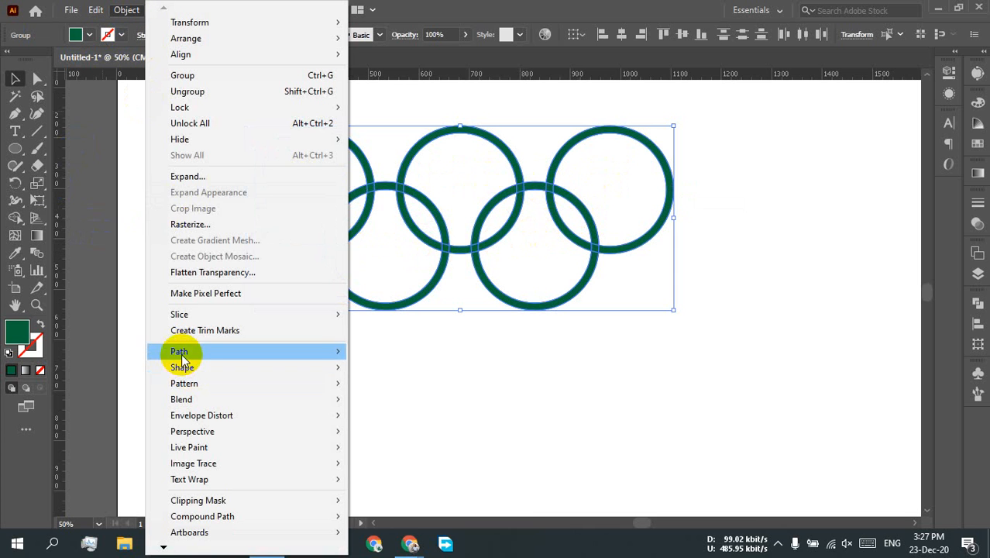
mouse_move(181, 350)
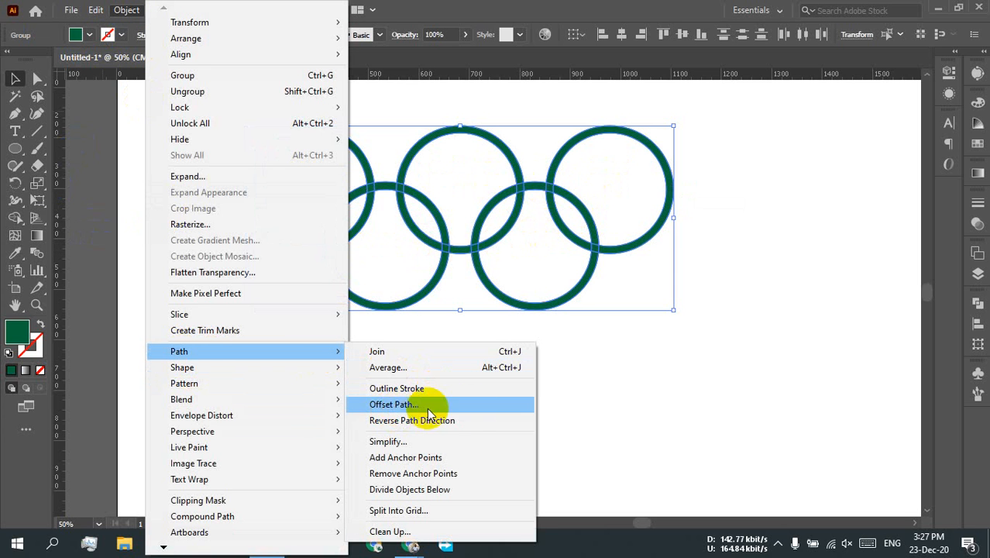
click(490, 406)
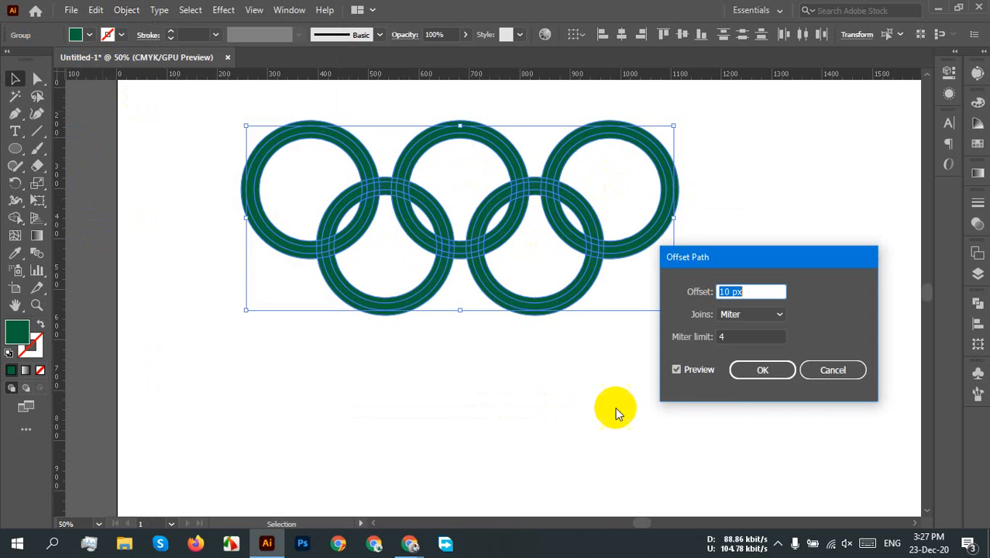
drag(788, 262, 866, 259)
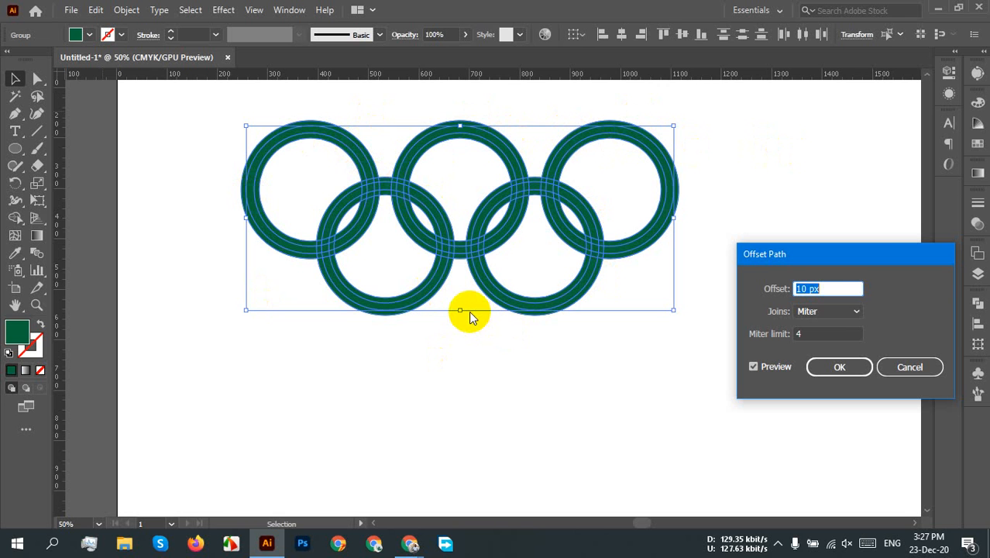
click(844, 312)
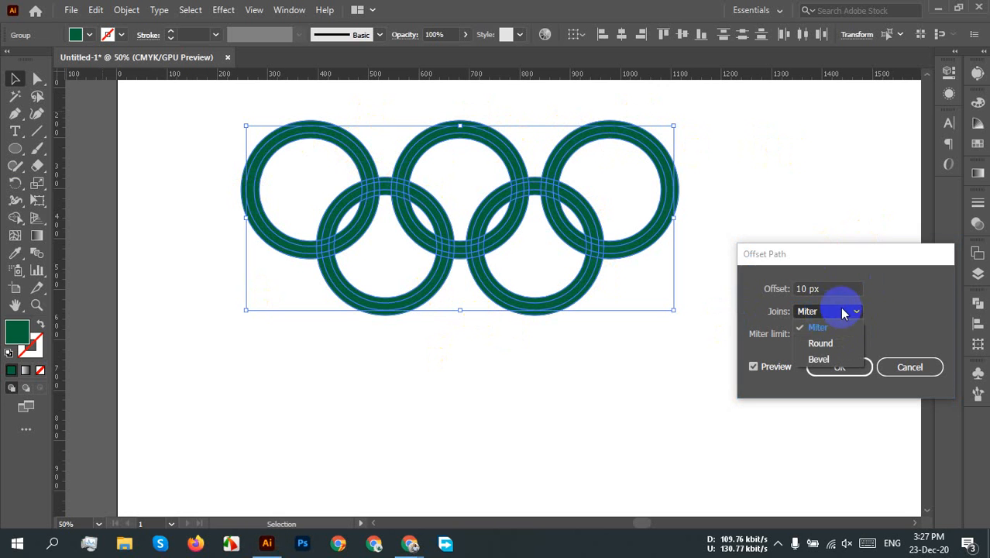
click(844, 344)
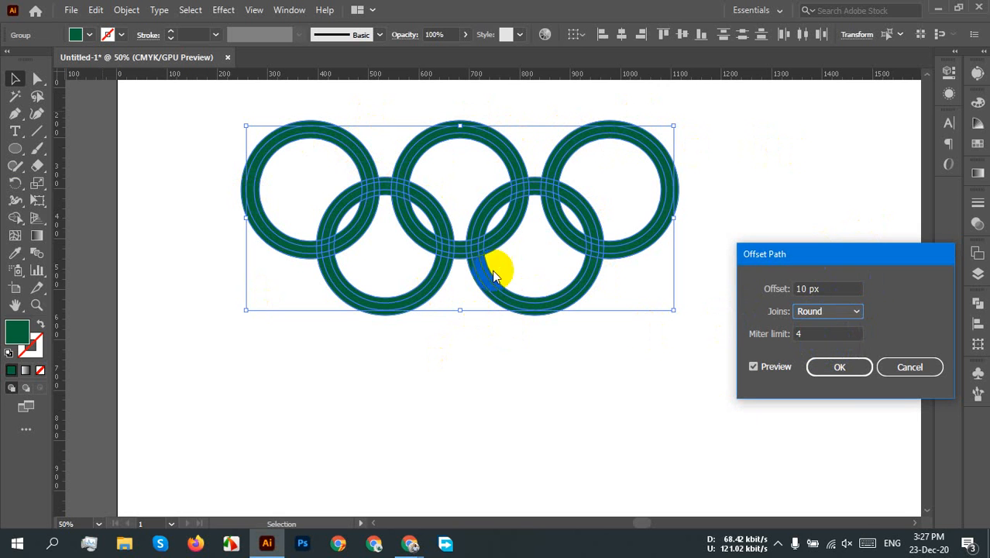
click(849, 373)
click(753, 255)
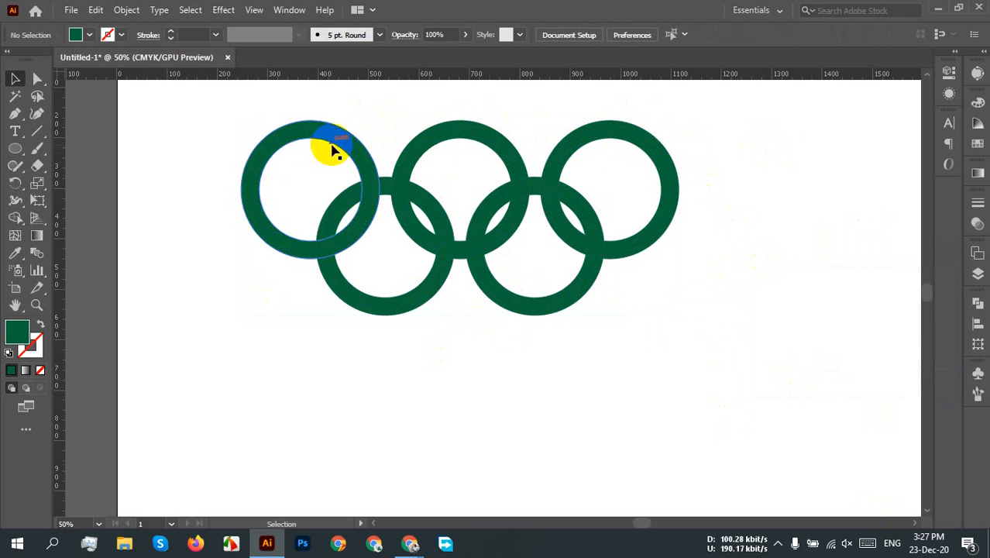
Select all the rings with their offset paths and split them at every overlap using the Pathfinder Divide operation
drag(773, 356, 175, 143)
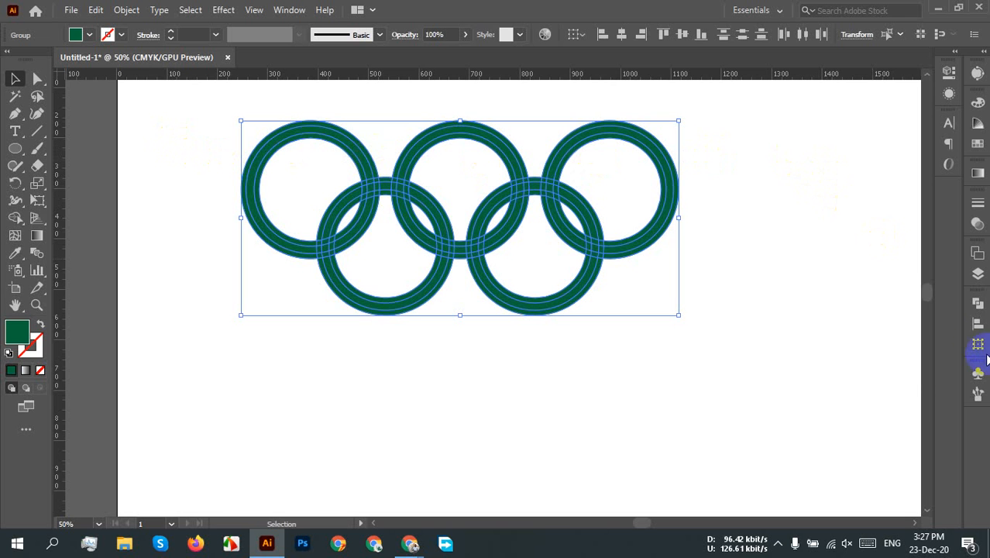
click(976, 303)
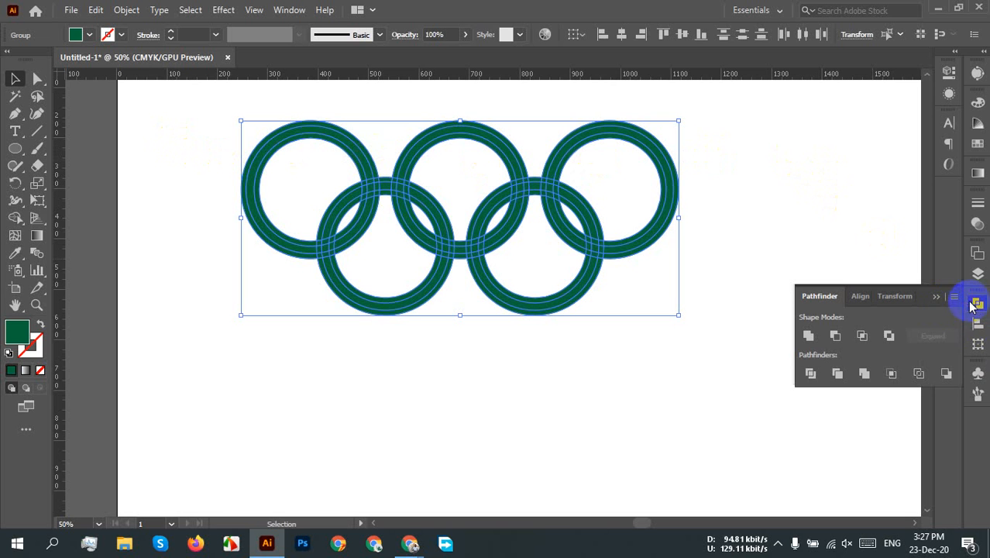
click(809, 373)
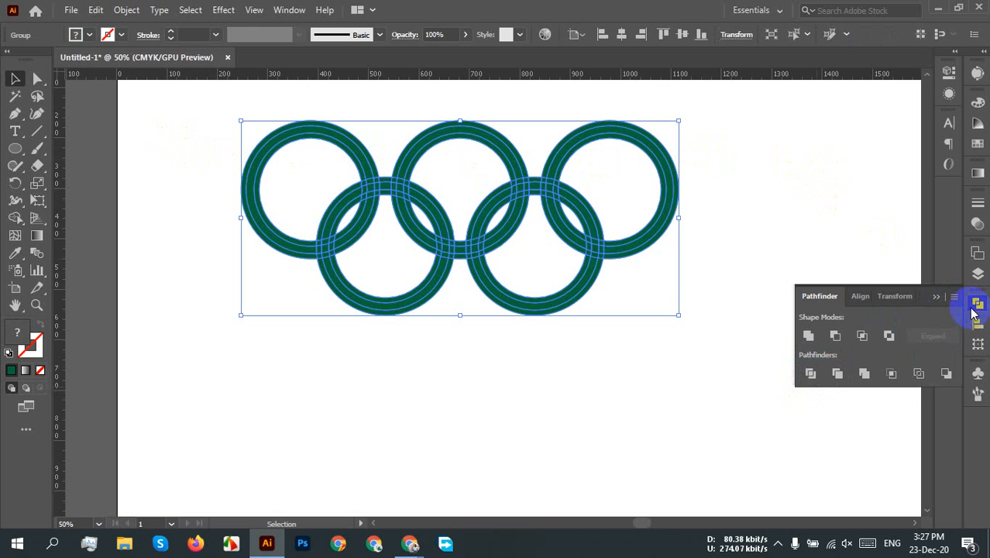
click(978, 304)
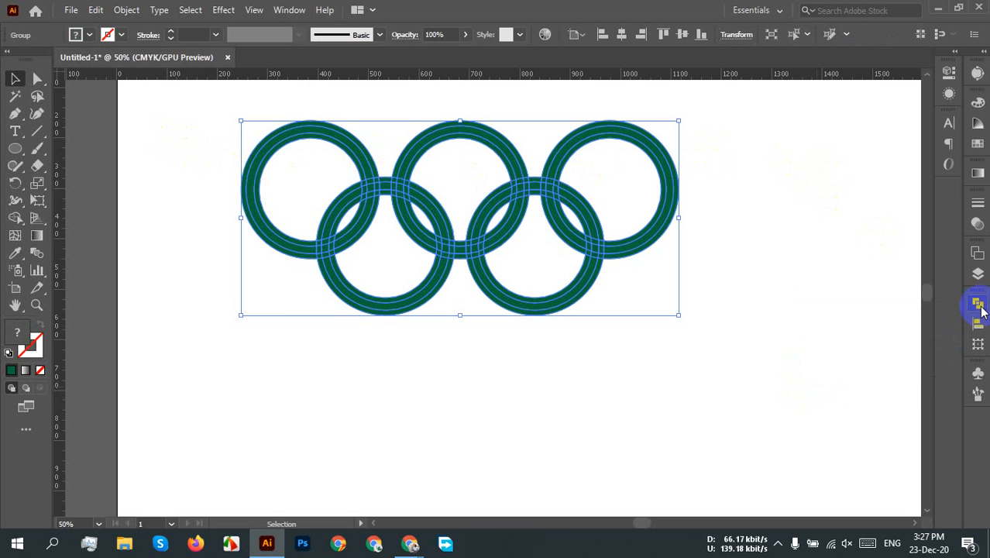
click(979, 307)
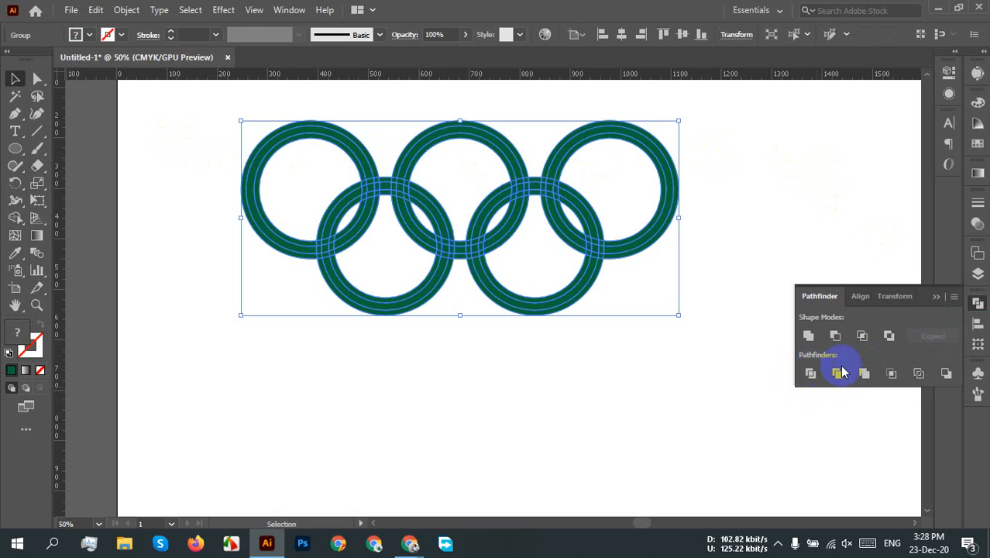
click(976, 306)
Ungroup the divided ring pieces and deselect them
right_click(482, 183)
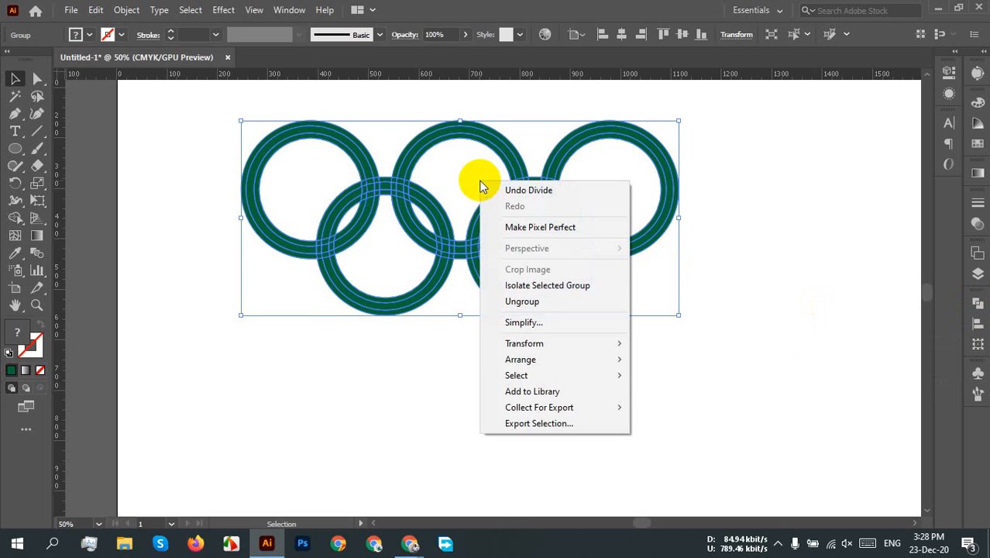
click(542, 303)
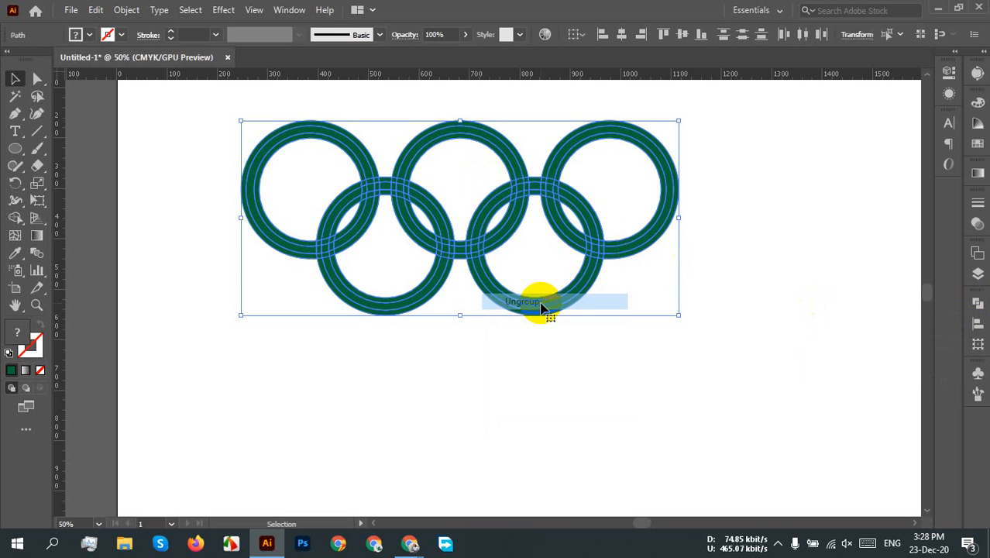
click(745, 272)
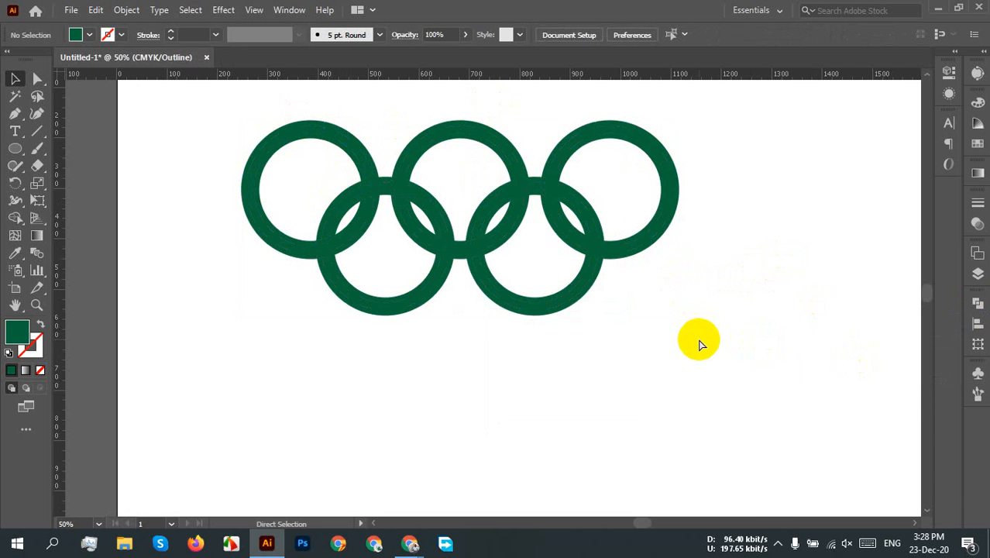
Examine the divided ring paths and their crossings in outline view, then return to the filled preview
key(ctrl+y)
scroll(529, 203, up, 5)
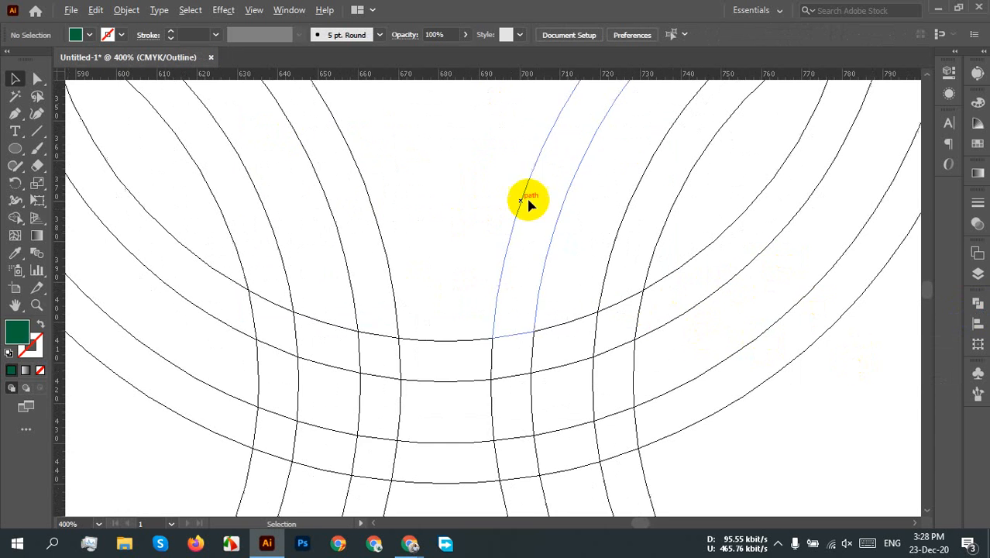
scroll(572, 230, down, 3)
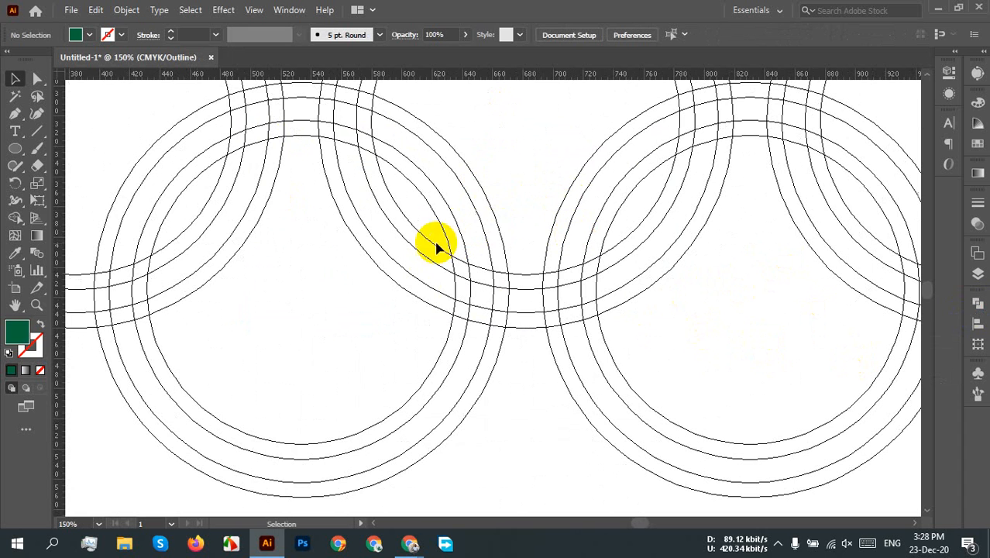
scroll(433, 233, down, 2)
scroll(604, 255, down, 2)
drag(617, 261, 565, 353)
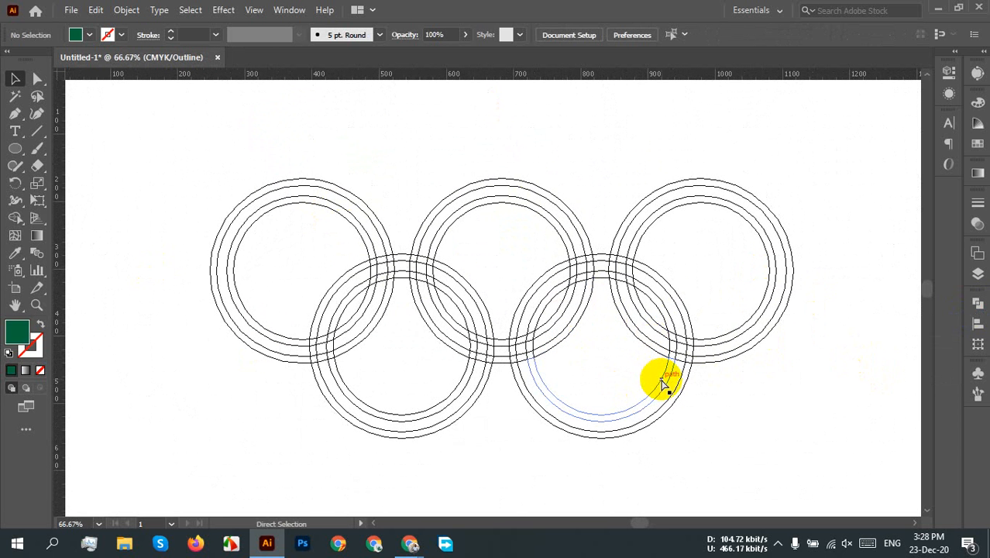
key(ctrl+y)
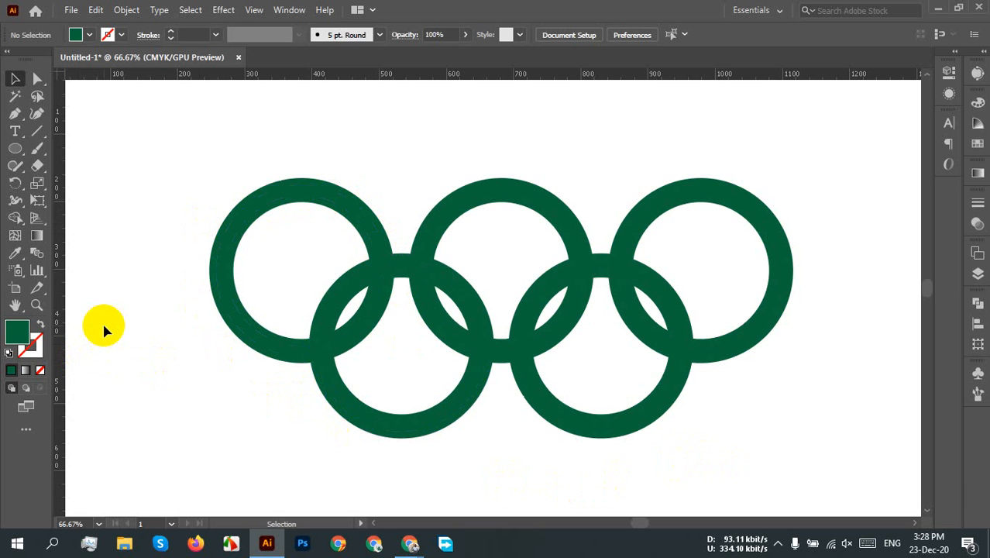
Delete the inner and outer offset strips along the main arc of the upper-left ring, leaving its original thin band
click(251, 223)
click(277, 228)
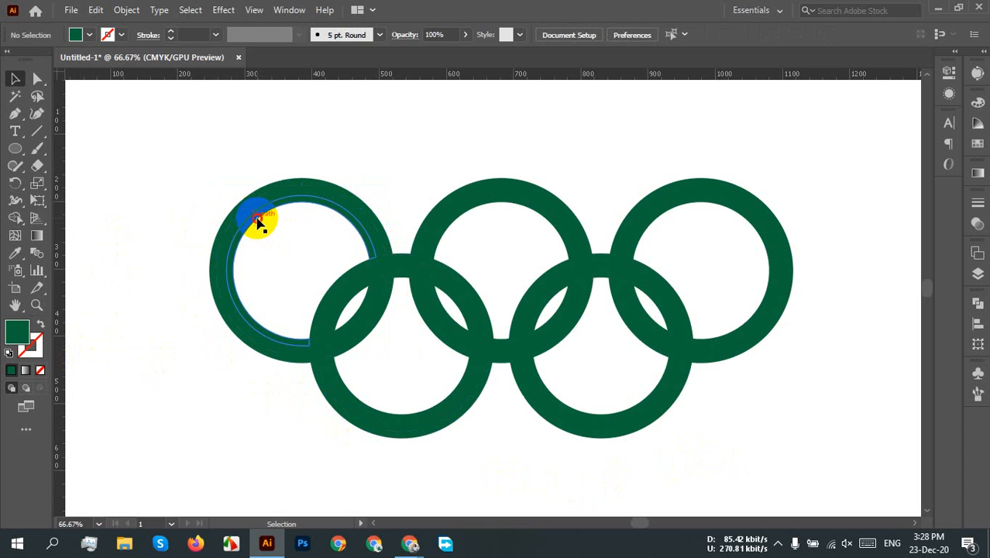
click(259, 223)
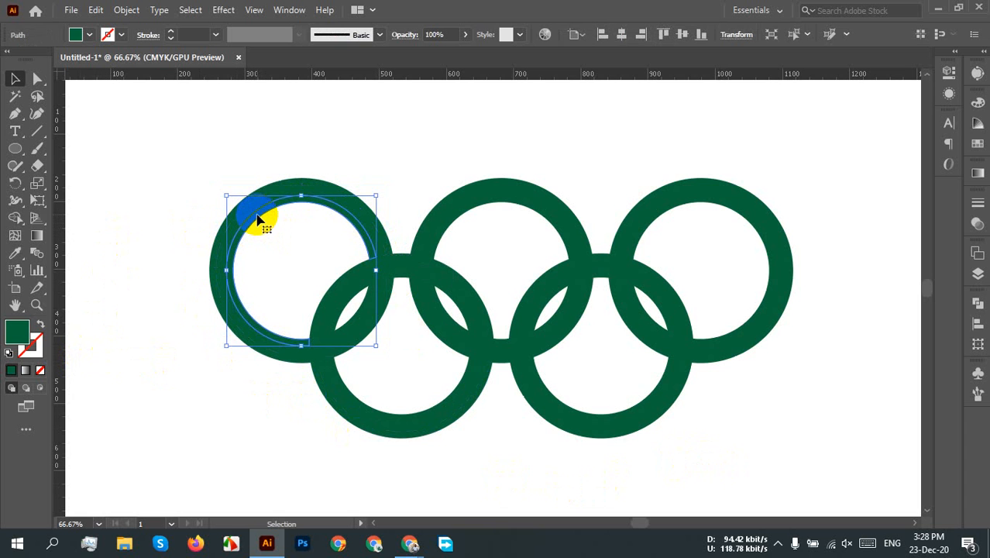
click(252, 214)
click(244, 200)
click(244, 200)
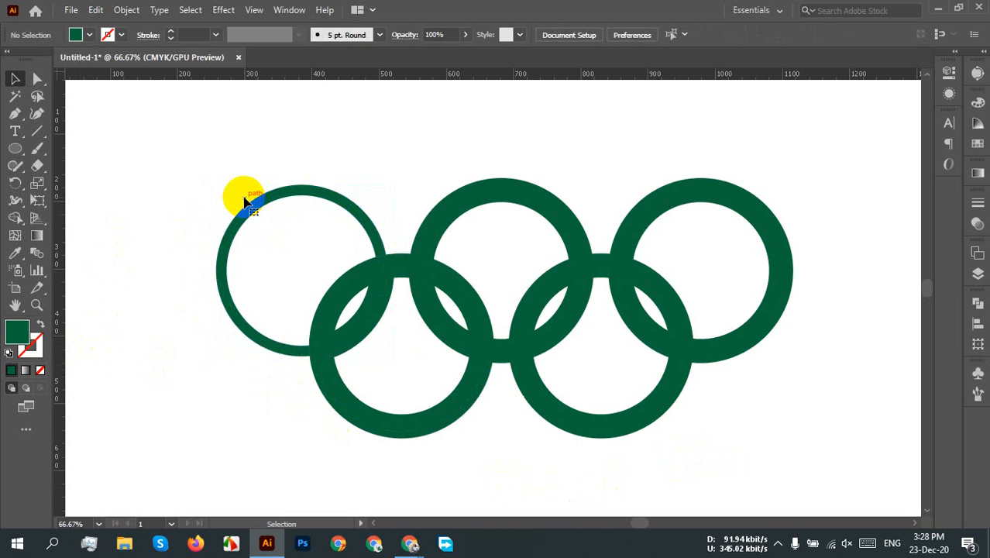
Delete the remaining offset strips bordering the lens where the upper-left and lower-left rings overlap
click(388, 313)
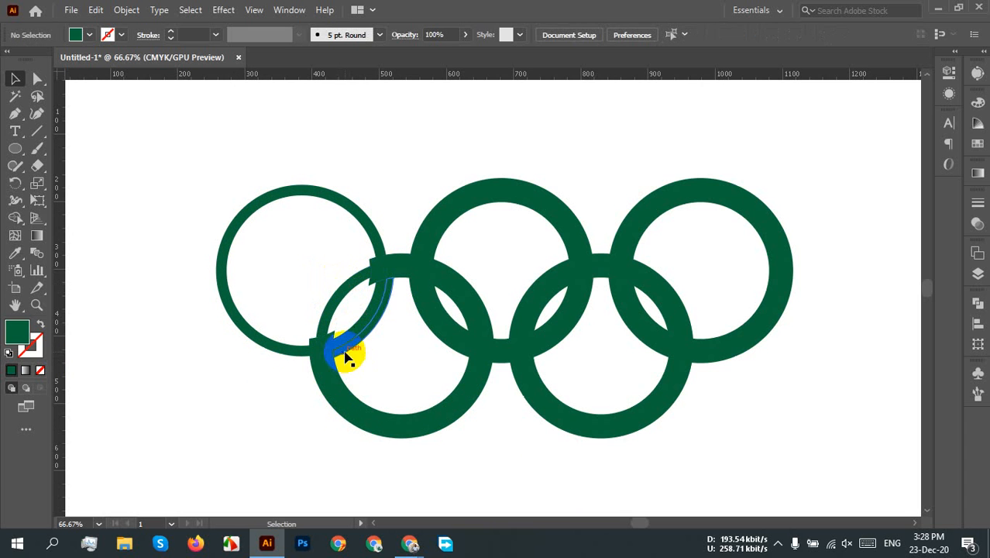
mouse_move(347, 357)
mouse_down()
mouse_move(378, 286)
mouse_move(382, 318)
mouse_up()
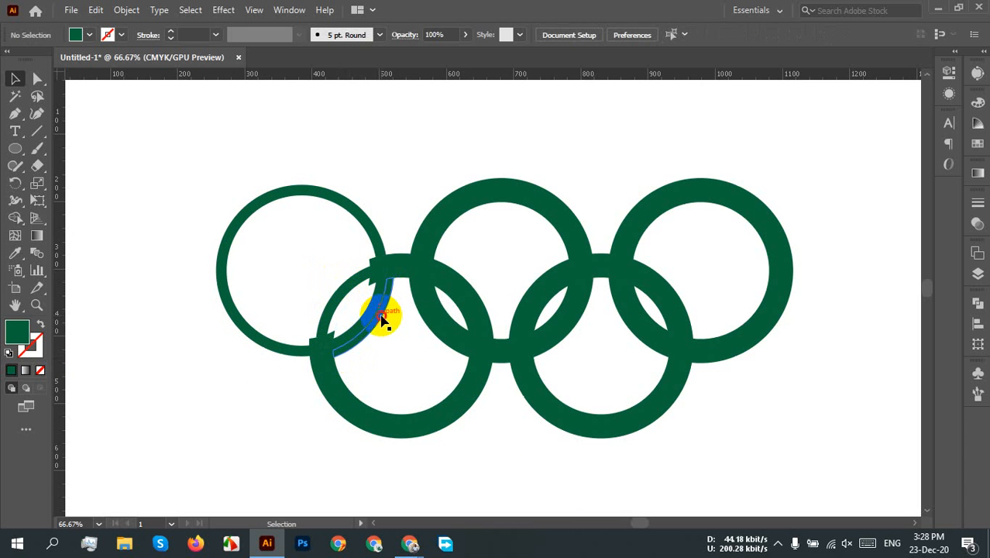
click(362, 308)
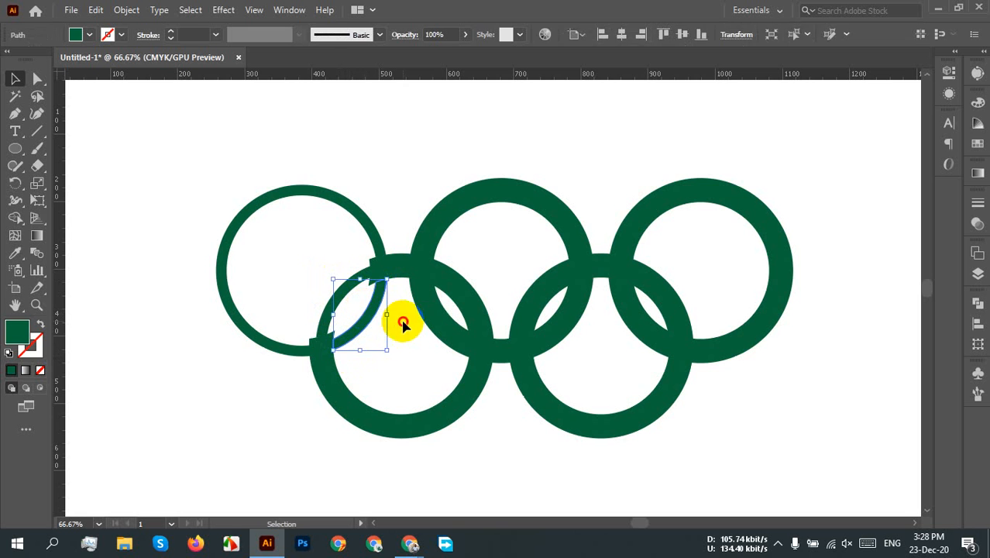
Delete the leftover small offset pieces at the two crossings of the upper-left and lower-left rings
mouse_move(402, 324)
mouse_down()
mouse_move(370, 263)
mouse_move(334, 333)
mouse_move(316, 339)
mouse_up()
click(374, 288)
click(314, 341)
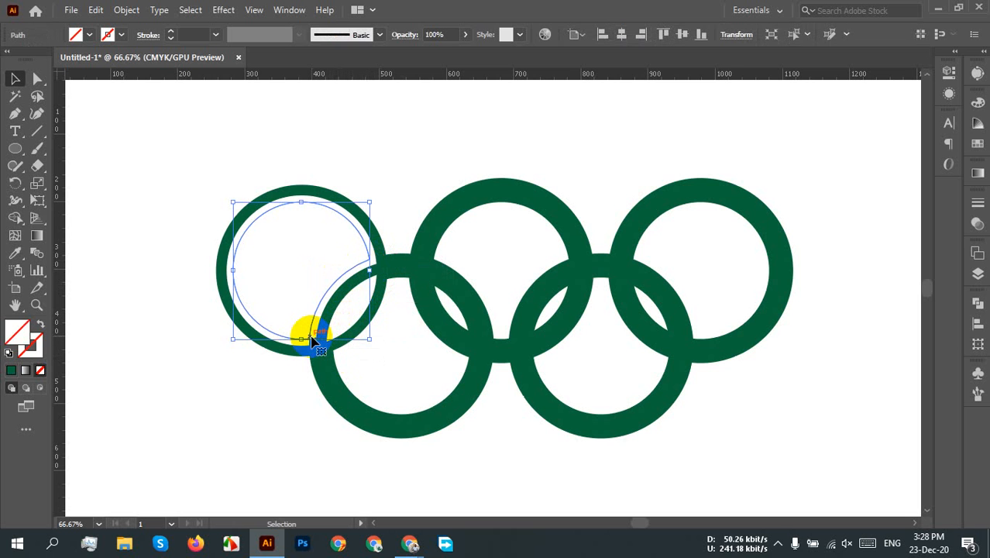
click(331, 357)
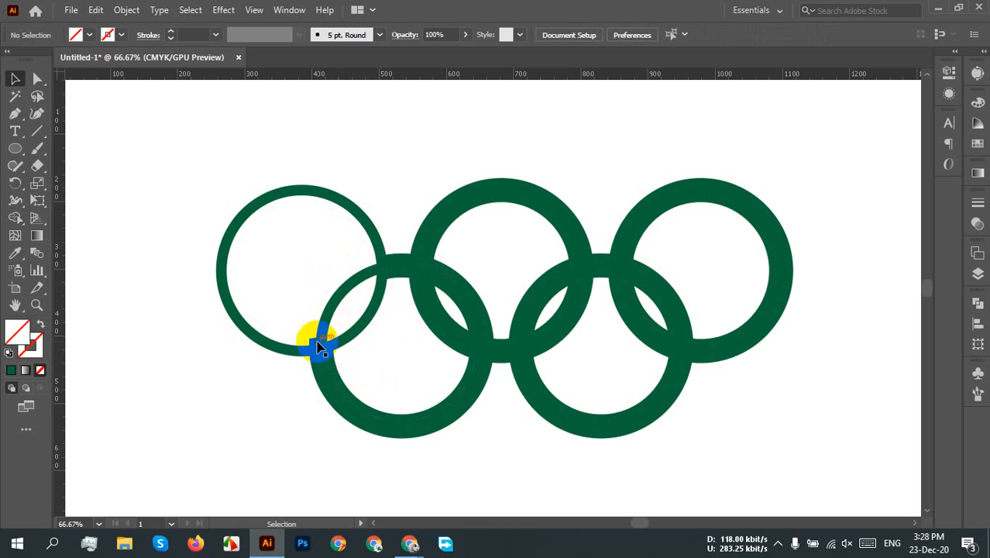
click(316, 343)
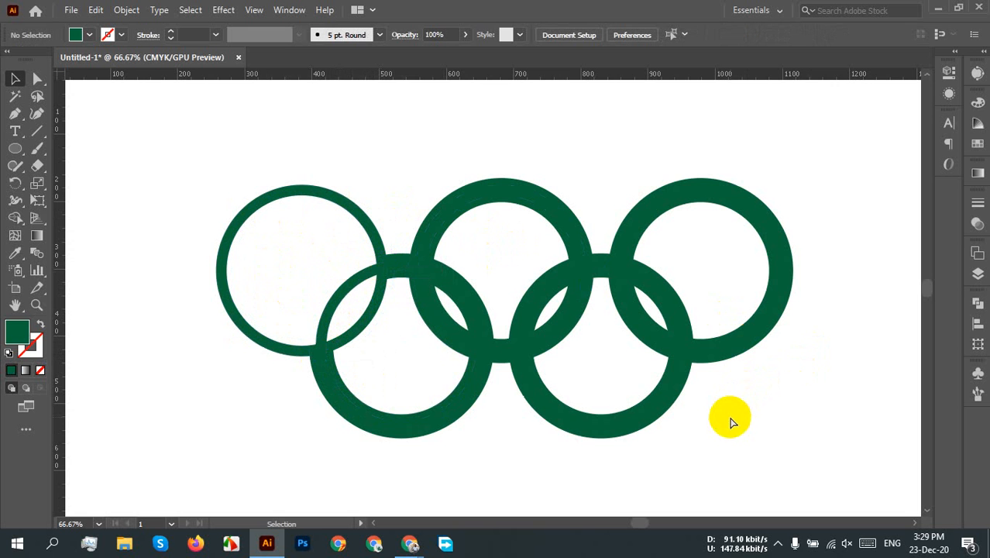
Inspect the trimmed upper-left ring and its unfilled inner path in outline view, then return to preview and deselect
key(ctrl)
key(ctrl+y)
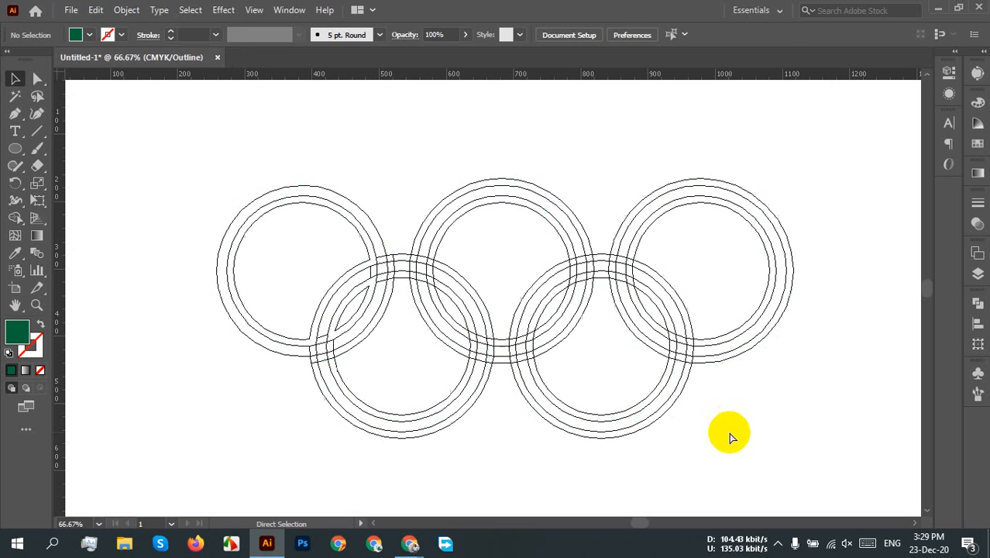
scroll(258, 285, up, 4)
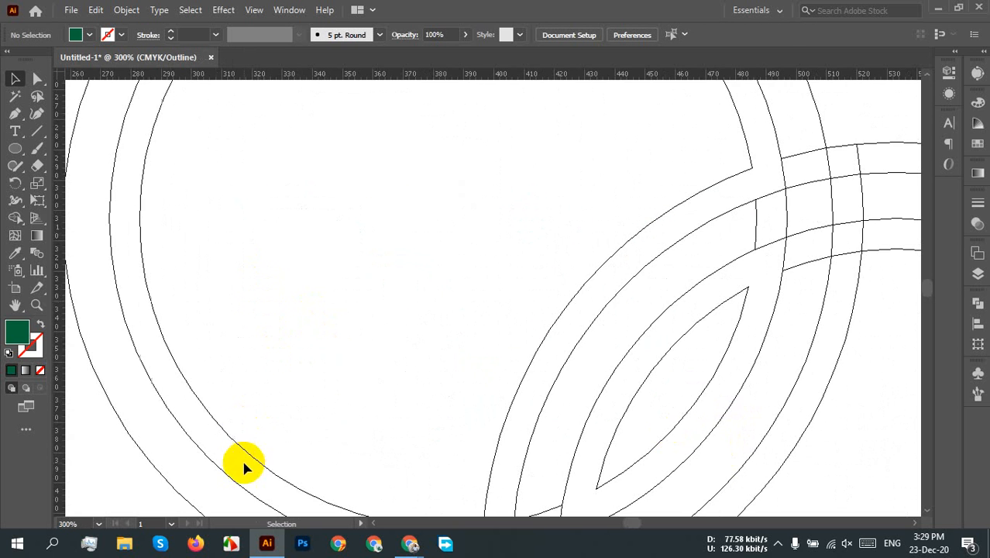
scroll(310, 403, down, 2)
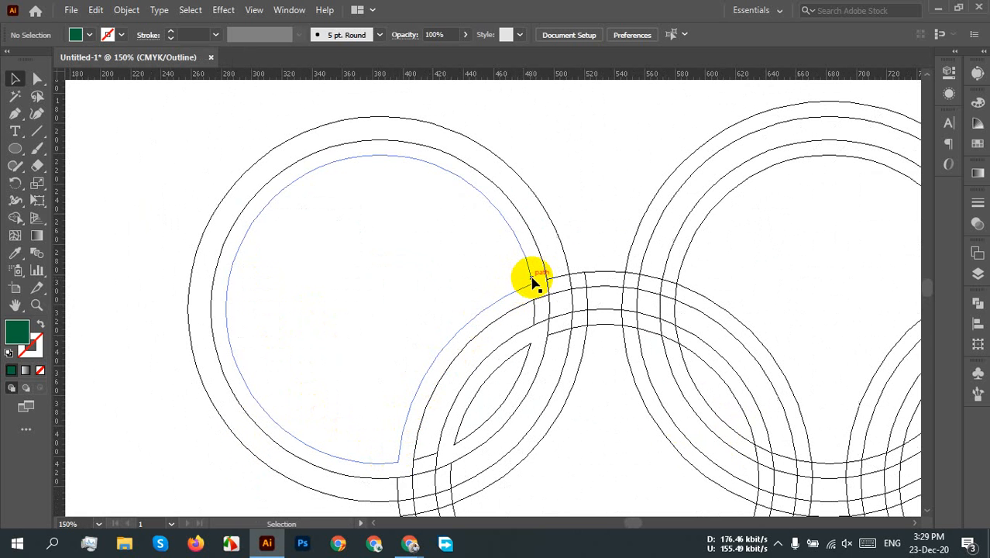
click(532, 283)
key(a)
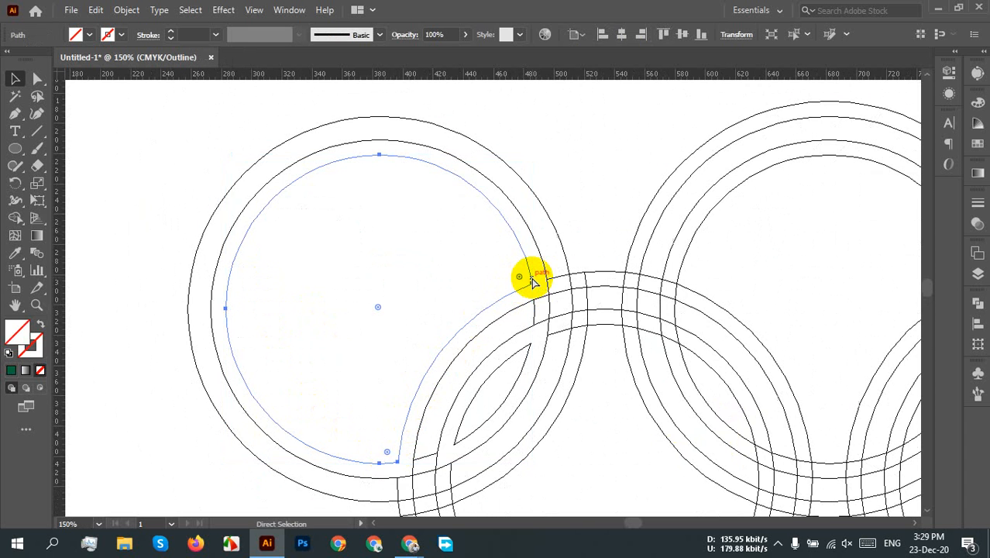
key(ctrl+y)
key(v)
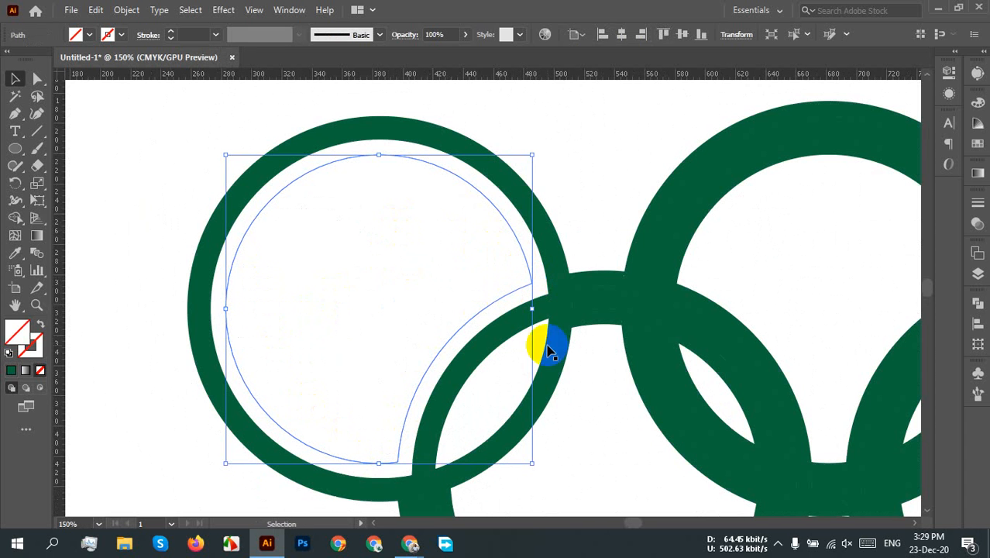
click(583, 157)
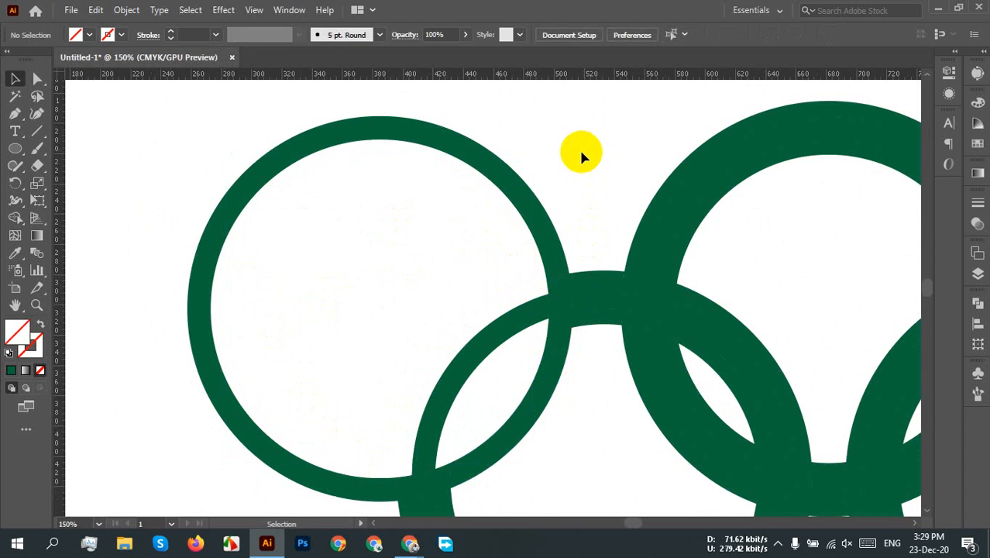
Delete the unfilled inner paths inside the upper-left ring and inside its lens-shaped overlap with the lower-left ring
click(525, 265)
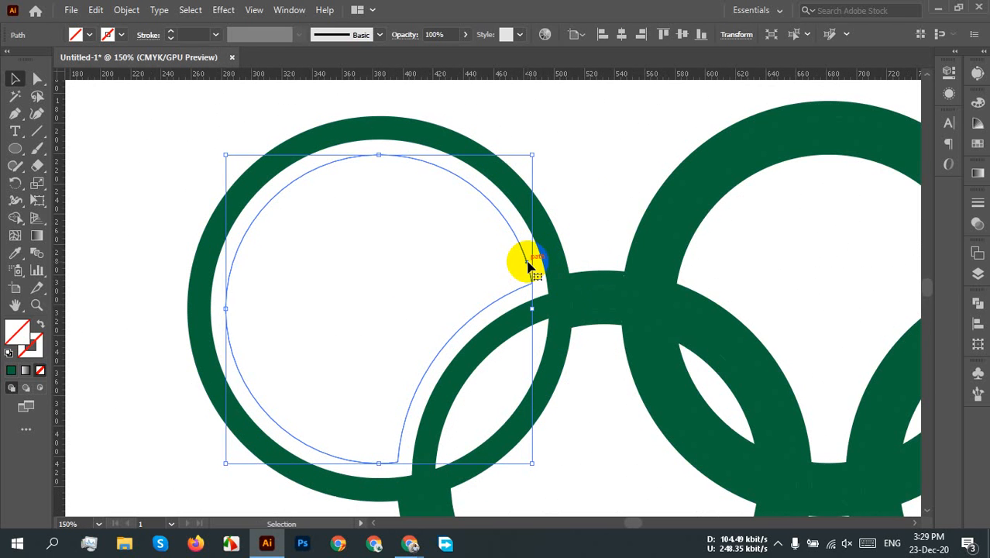
click(541, 323)
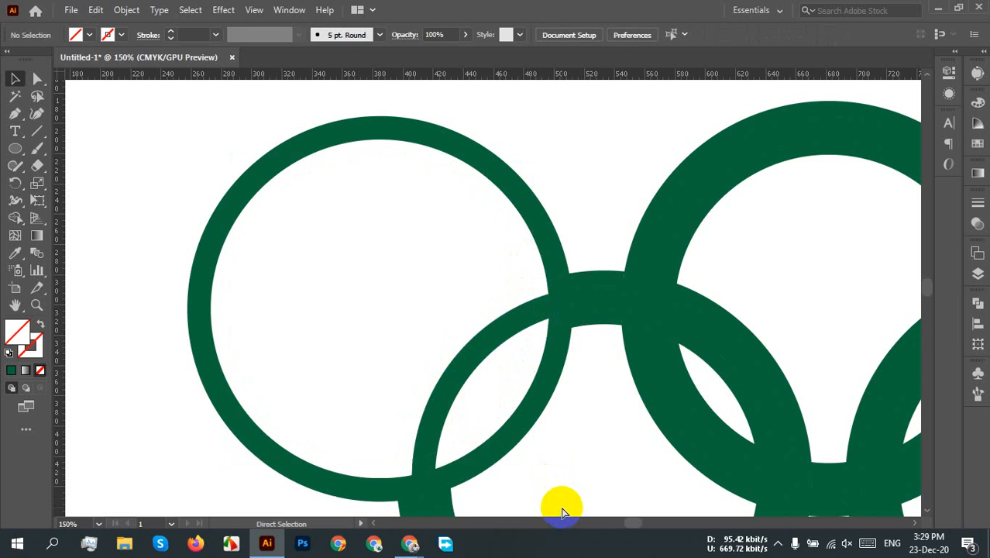
key(ctrl+y)
click(517, 387)
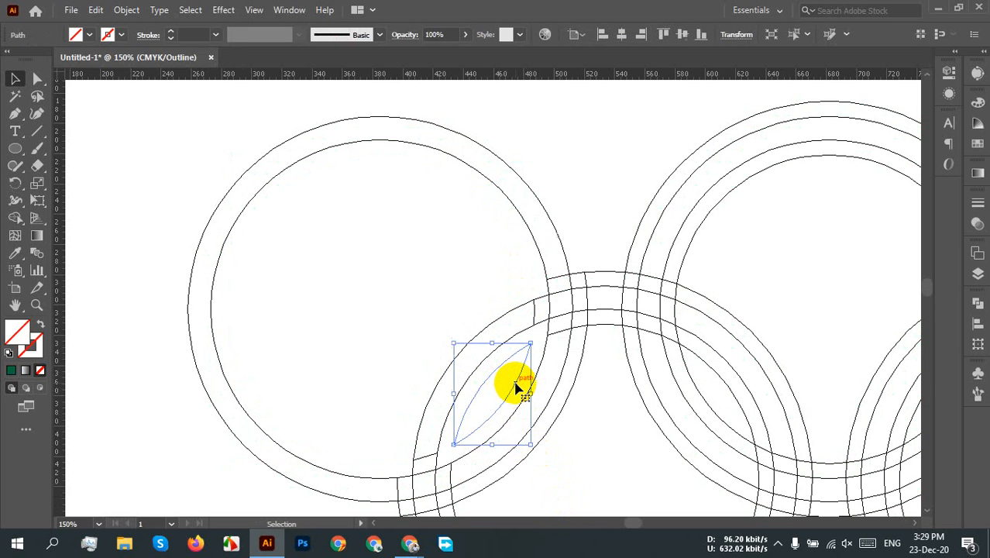
key(ctrl+y)
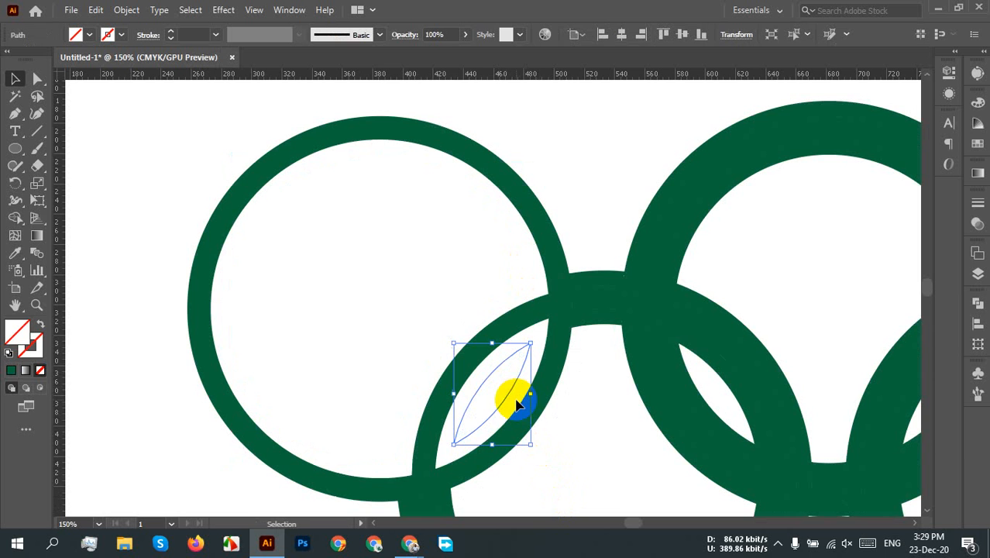
key(Delete)
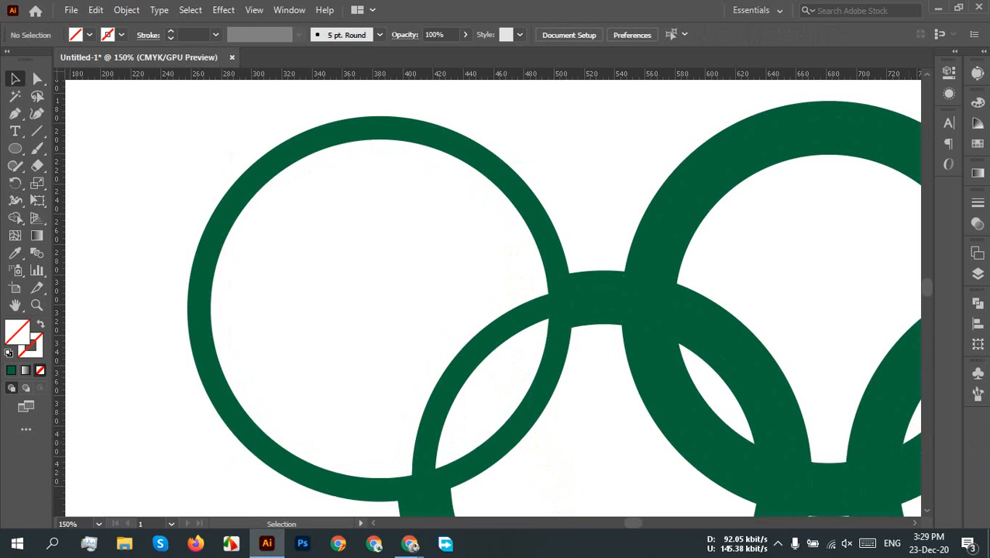
Delete the leftover offset pieces beside the lower crossing of the upper-left and lower-left rings
scroll(552, 243, down, 3)
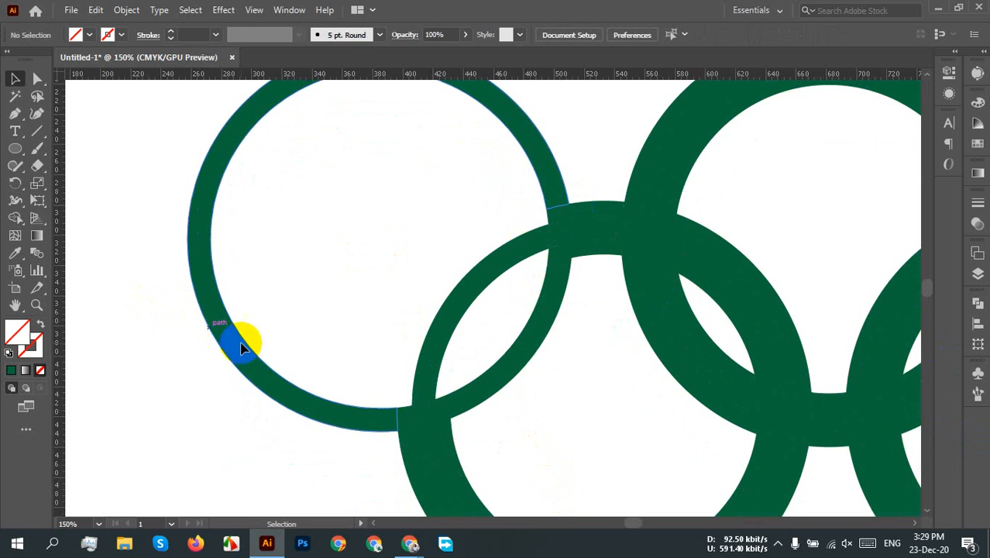
click(450, 440)
drag(448, 437, 397, 448)
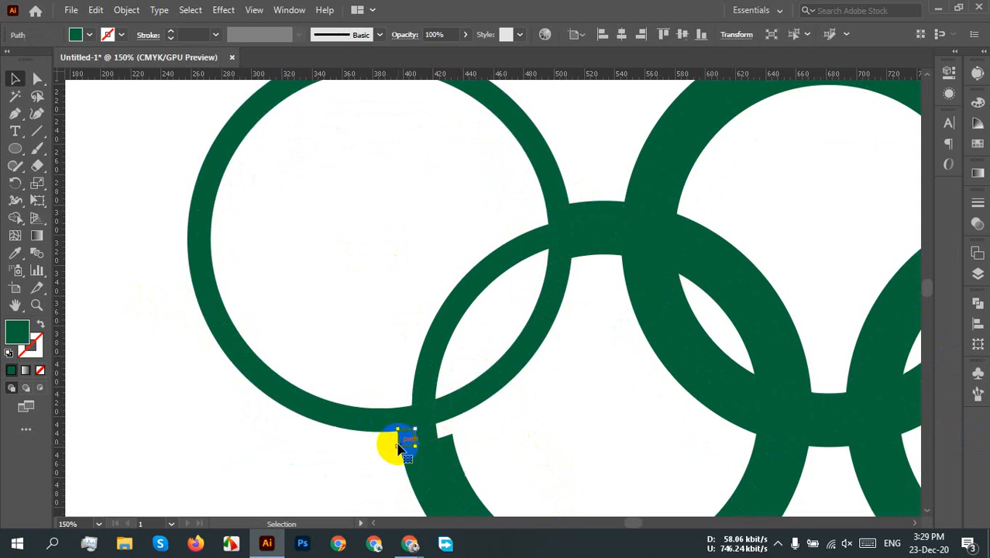
key(Delete)
Delete the inner and outer offset strips along the lower arc of the lower-left ring, leaving its original thin band
scroll(540, 414, down, 1)
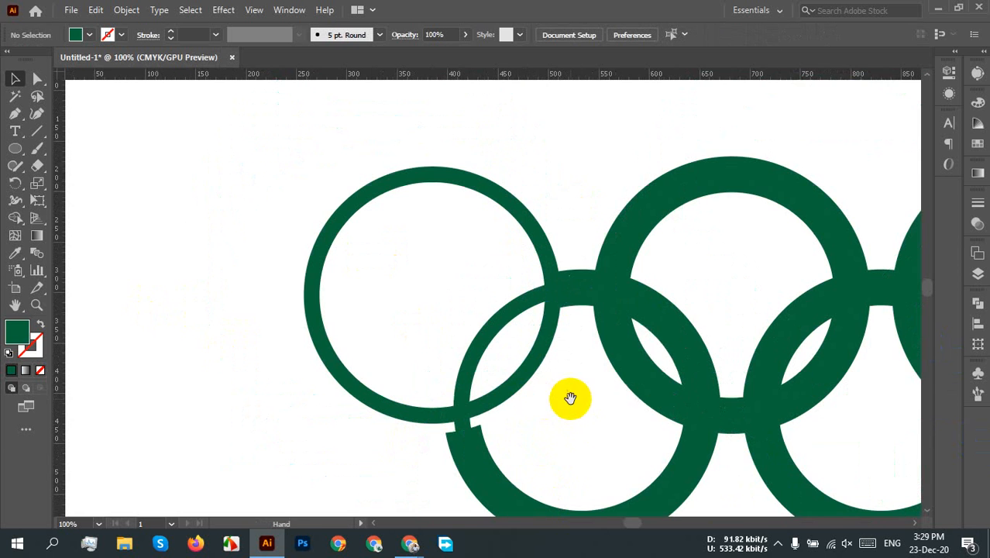
drag(570, 398, 482, 323)
click(412, 402)
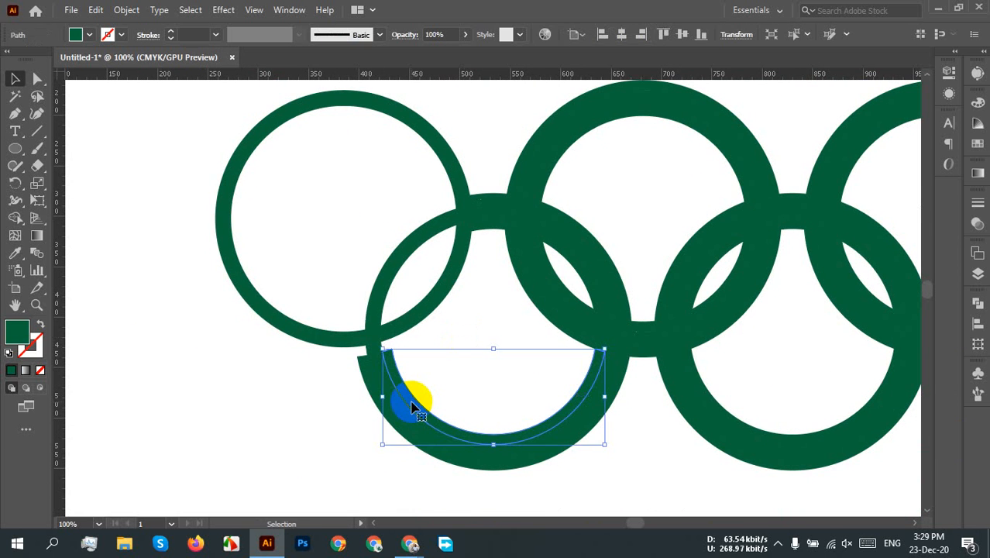
key(Delete)
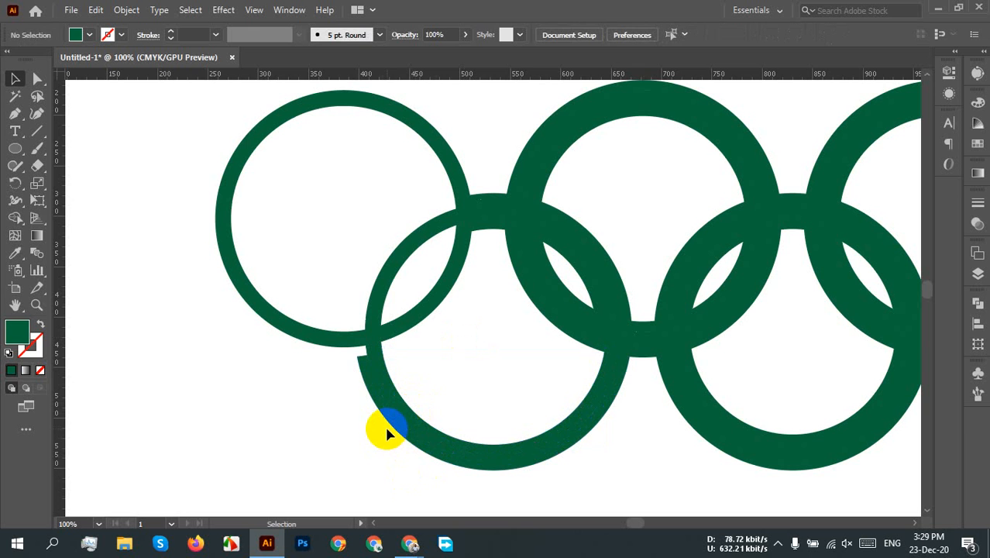
click(388, 418)
key(Delete)
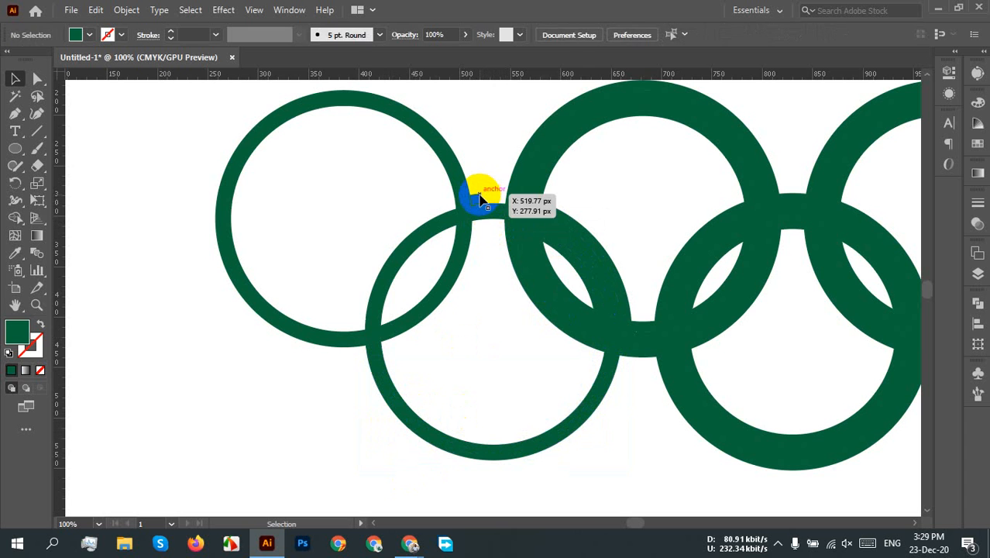
Delete the offset strips bordering the overlap of the lower-left and upper-middle rings, plus the small piece at their upper crossing
click(584, 272)
key(Delete)
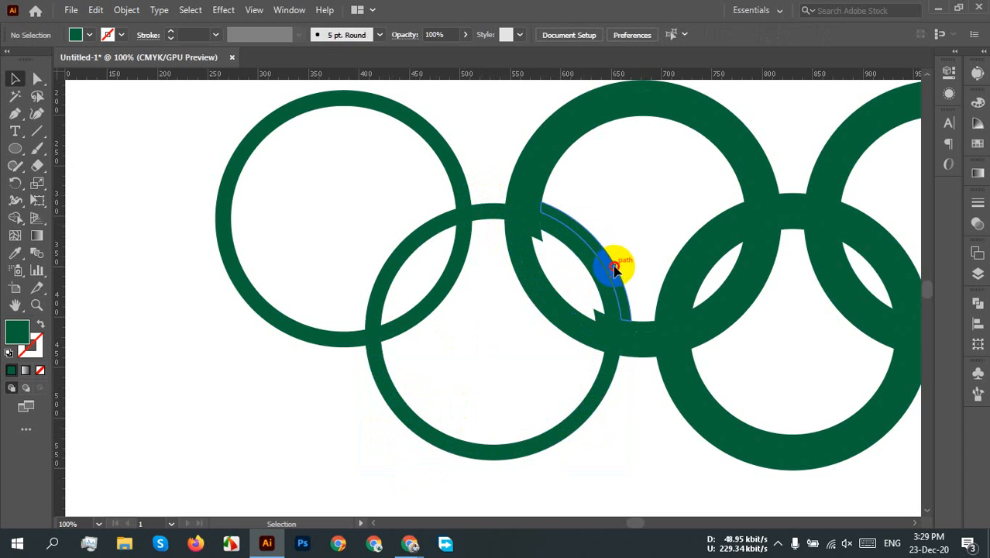
click(616, 268)
key(Delete)
click(543, 314)
key(Delete)
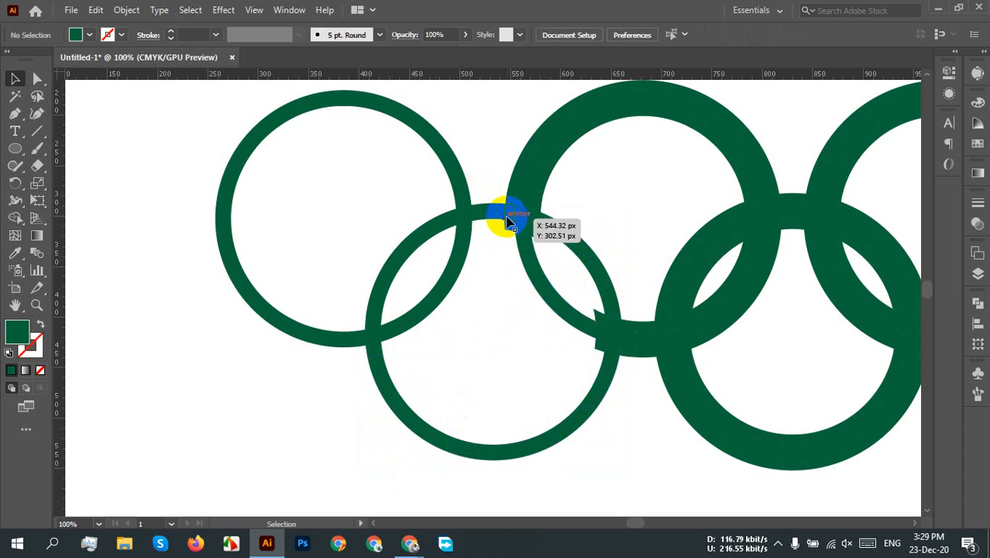
click(512, 216)
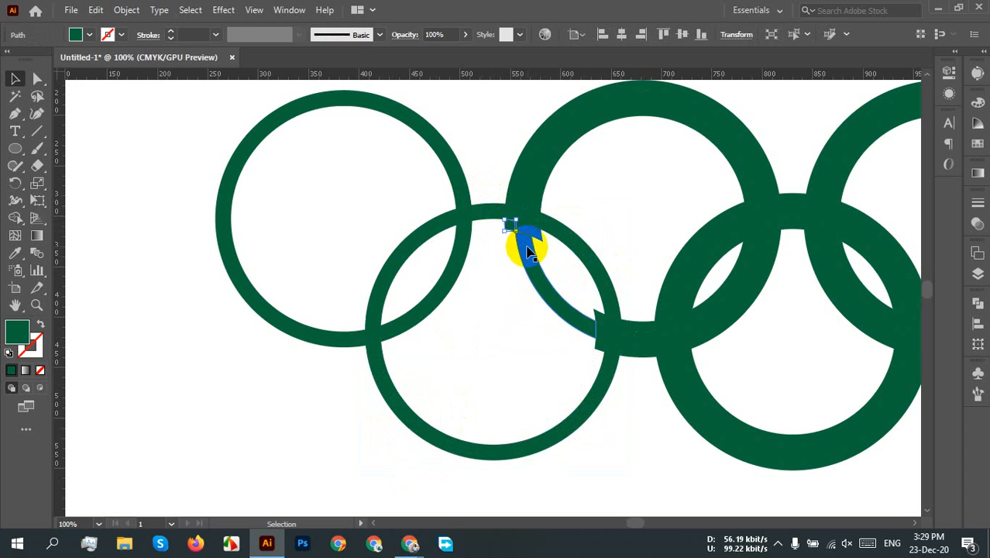
key(Delete)
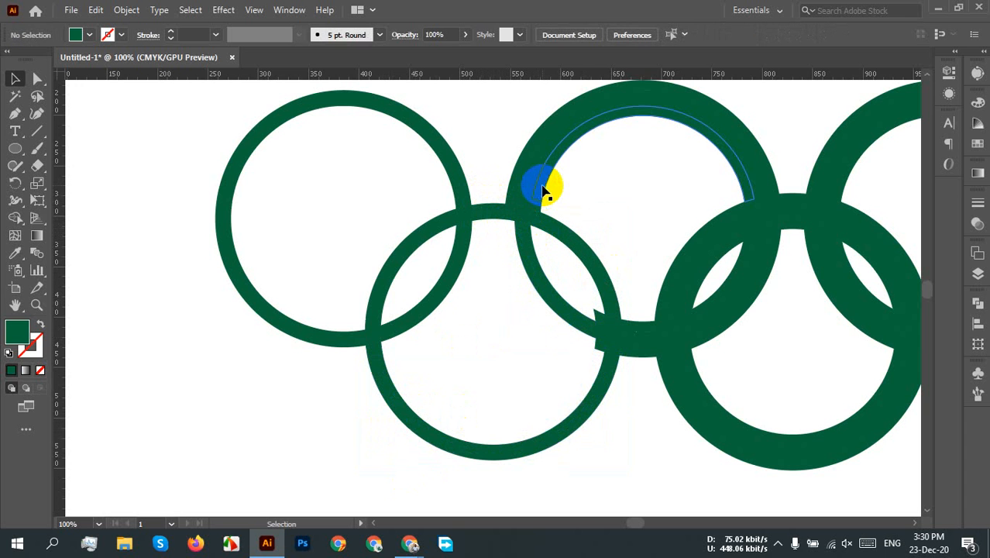
Delete the inner and outer offset strips along the upper-middle ring's main arc and the leftover pieces at its lower-left ring crossings
click(544, 187)
key(Delete)
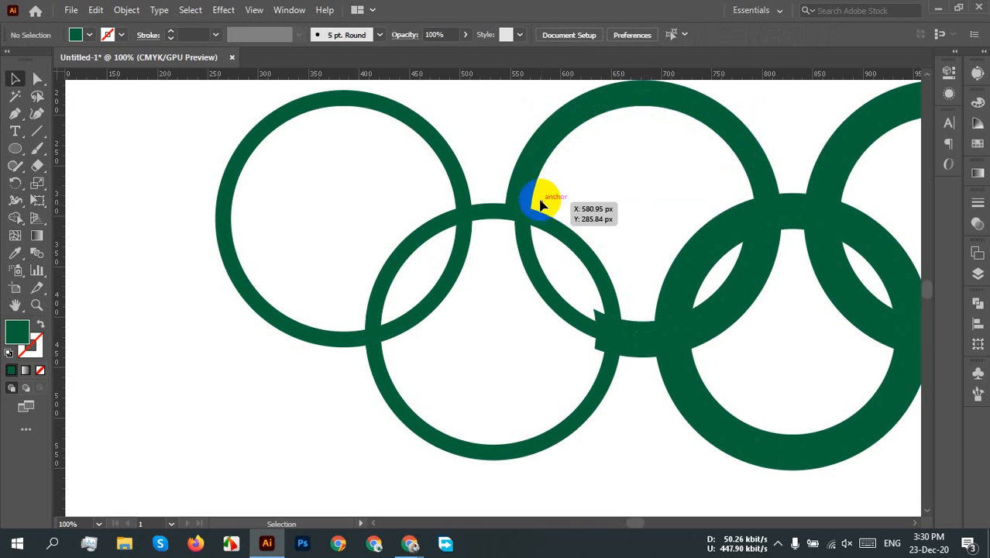
click(517, 196)
key(Delete)
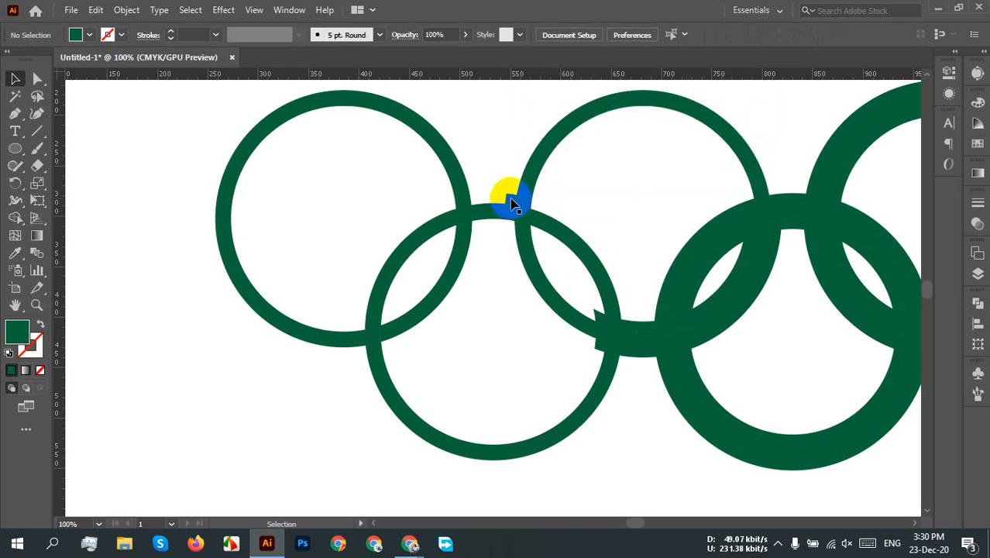
click(511, 203)
key(Delete)
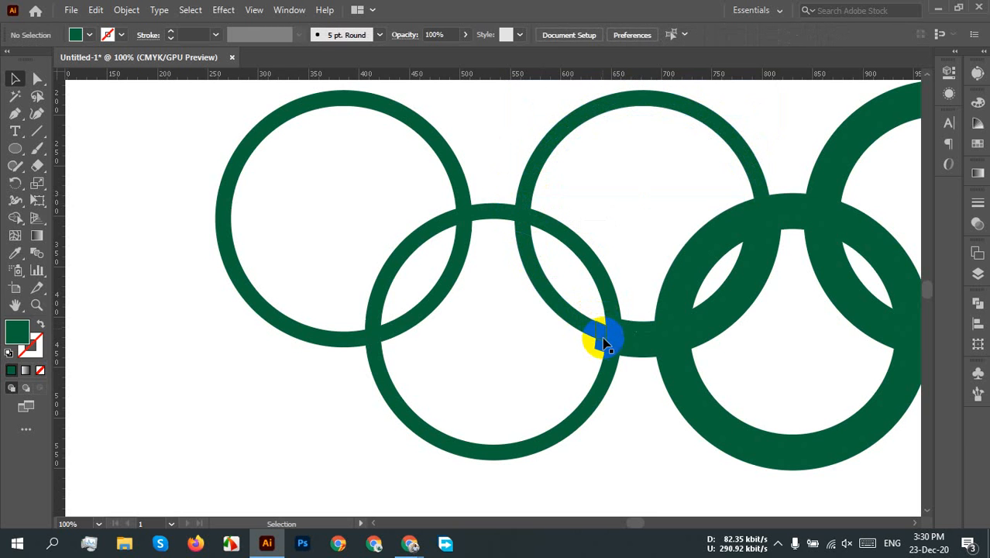
click(606, 349)
key(Delete)
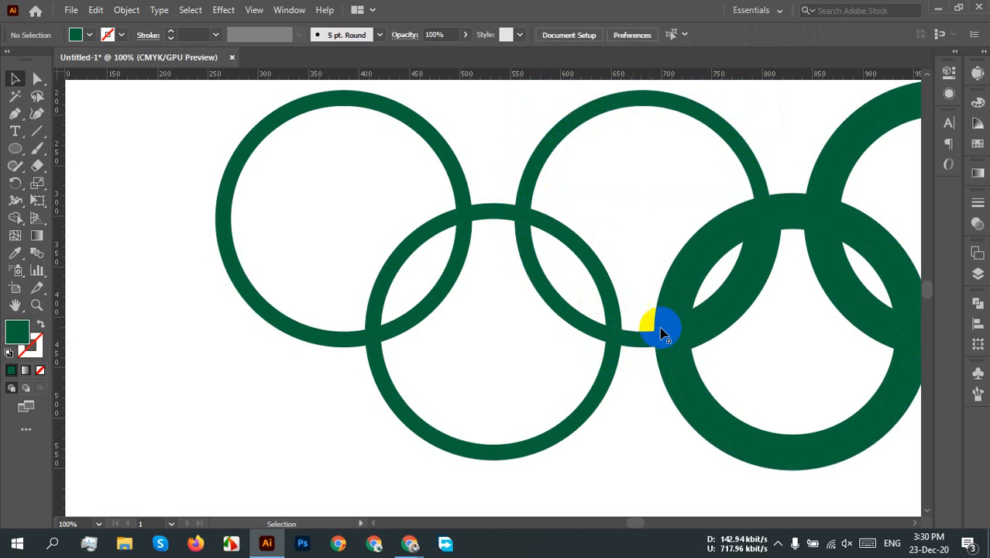
Delete the offset strips around the left side of the upper-middle and lower-right rings' overlap, plus the small pieces at both crossings
click(721, 288)
key(Delete)
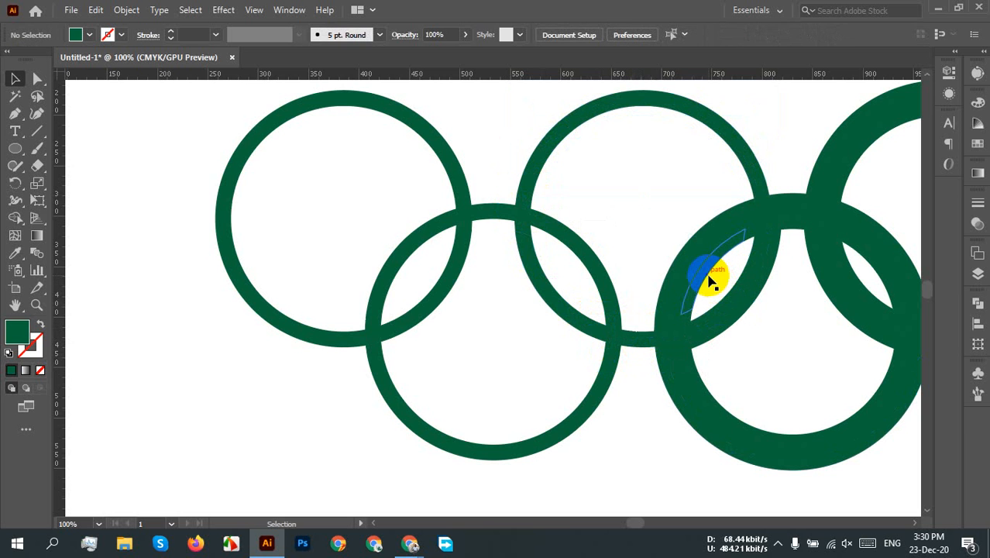
click(709, 279)
key(Delete)
click(696, 242)
key(Delete)
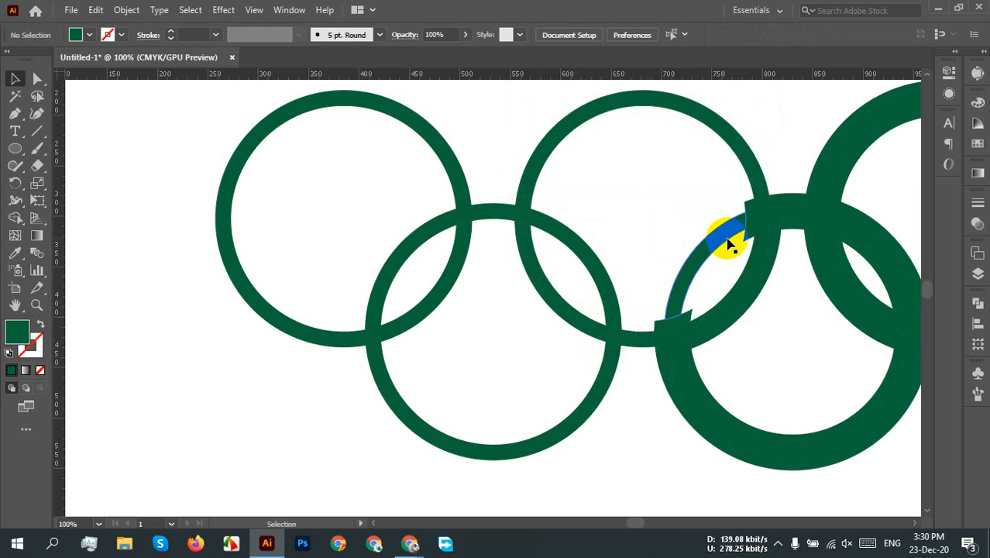
click(748, 202)
key(Delete)
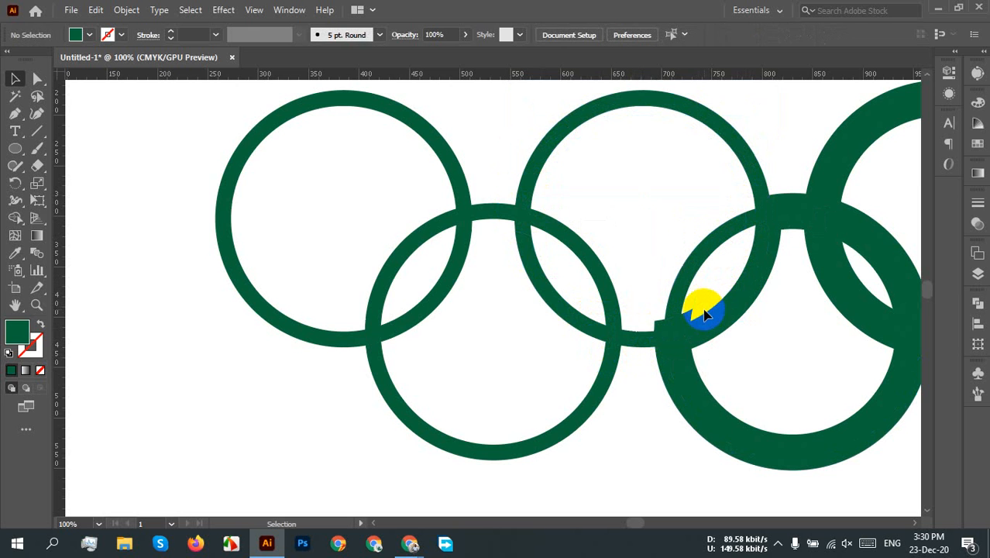
click(659, 324)
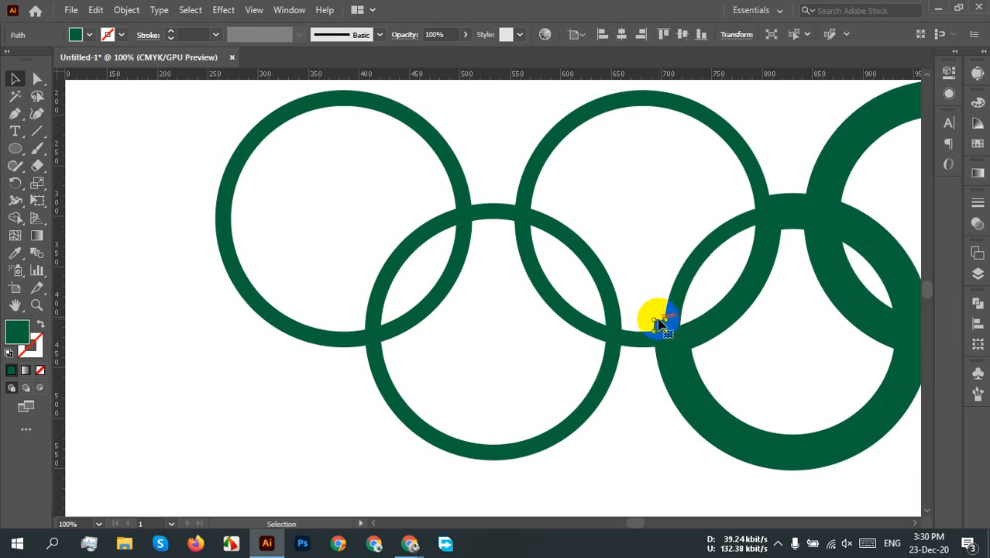
key(Delete)
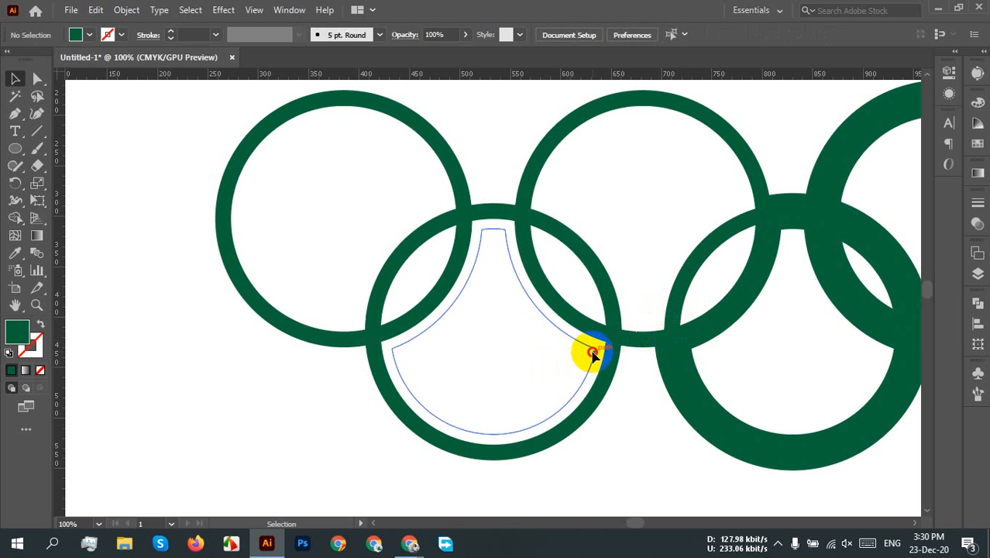
Delete the unfilled paths inside the lower-left ring and inside the overlap of the upper-middle and lower-right rings
click(594, 285)
key(Delete)
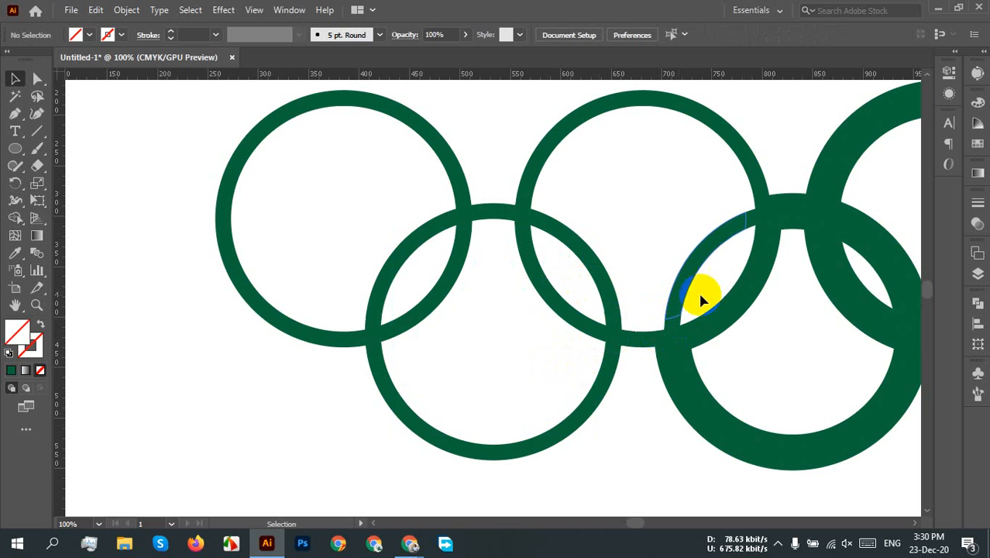
click(726, 278)
key(Delete)
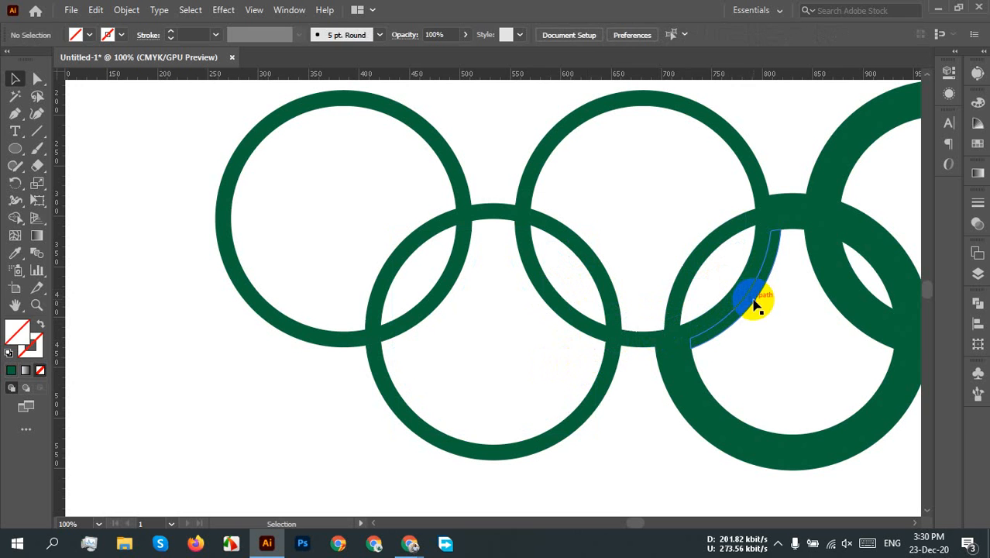
Delete the remaining offset strips on the upper-middle ring's lower-right arc and the lower-right ring's lower arc, plus their leftover crossing pieces
click(753, 301)
key(Delete)
click(699, 375)
key(Delete)
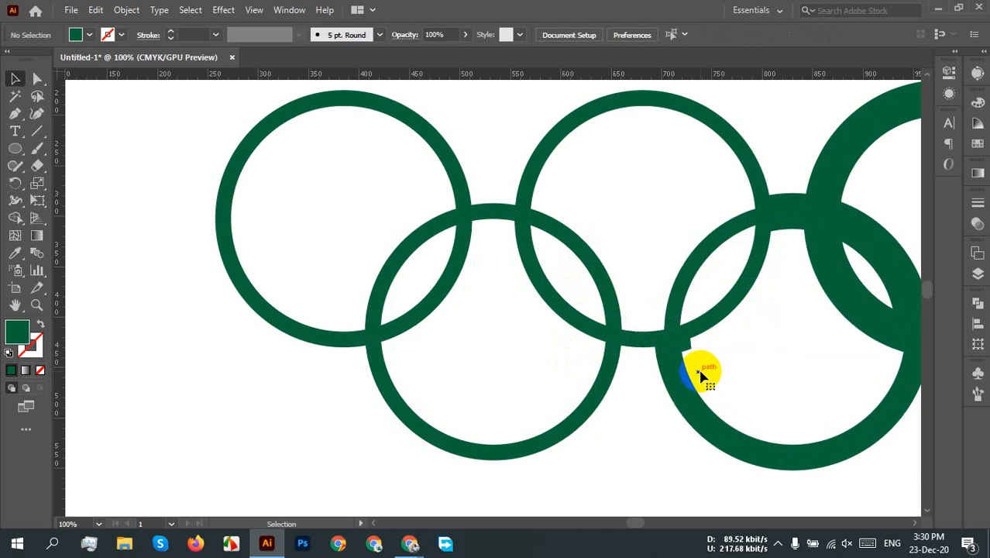
click(687, 346)
key(Delete)
click(664, 377)
key(Delete)
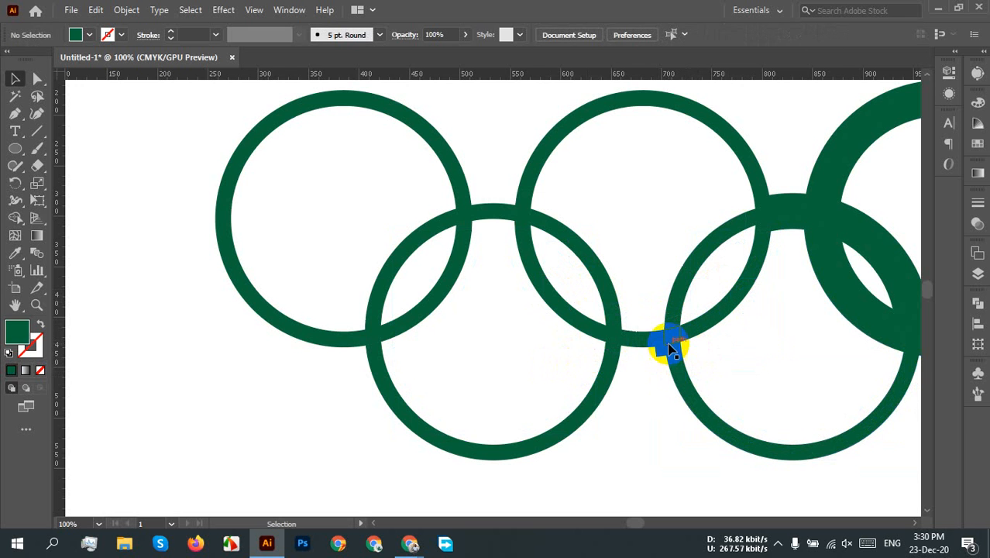
click(662, 362)
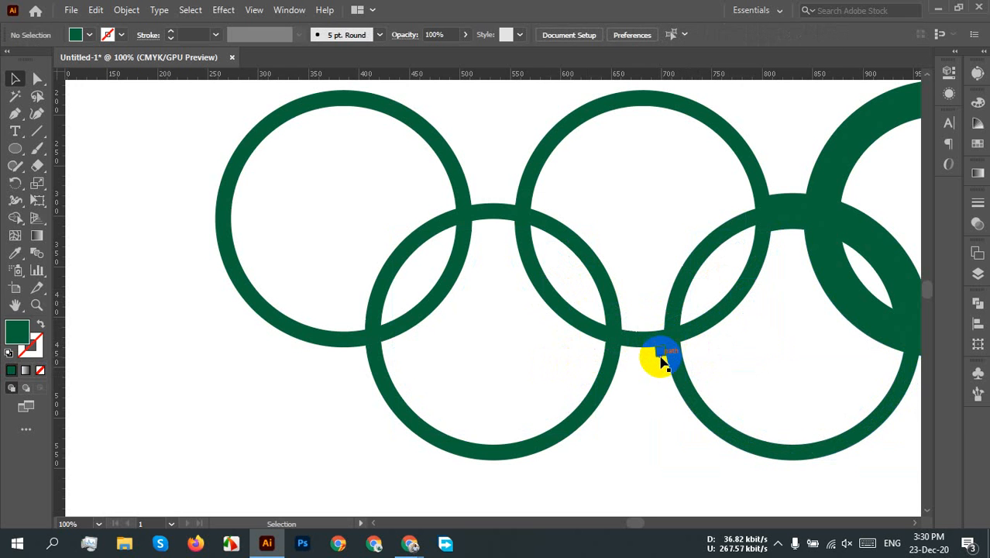
Delete the inner offset strips and the unfilled path inside the overlap of the lower-right and upper-right rings
click(863, 282)
key(Delete)
click(879, 275)
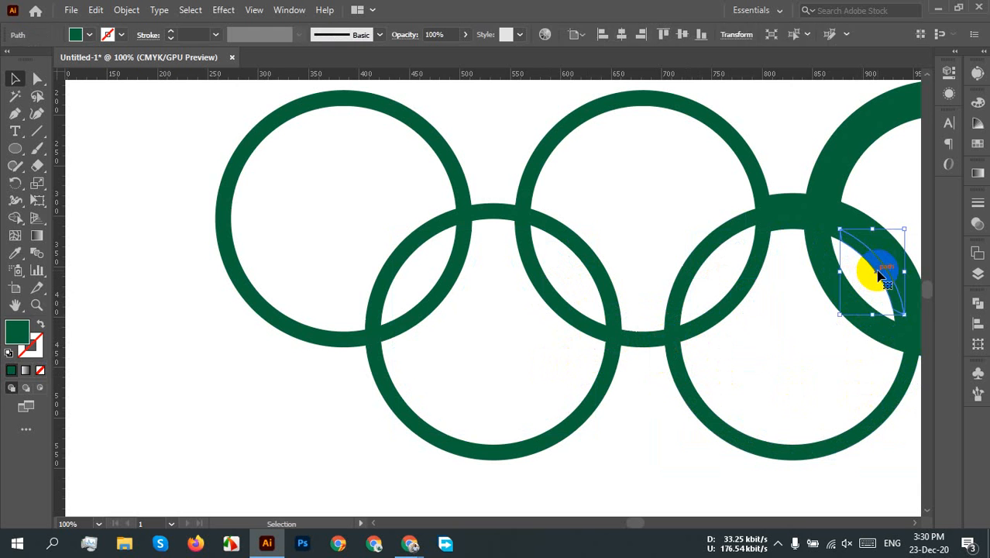
key(Delete)
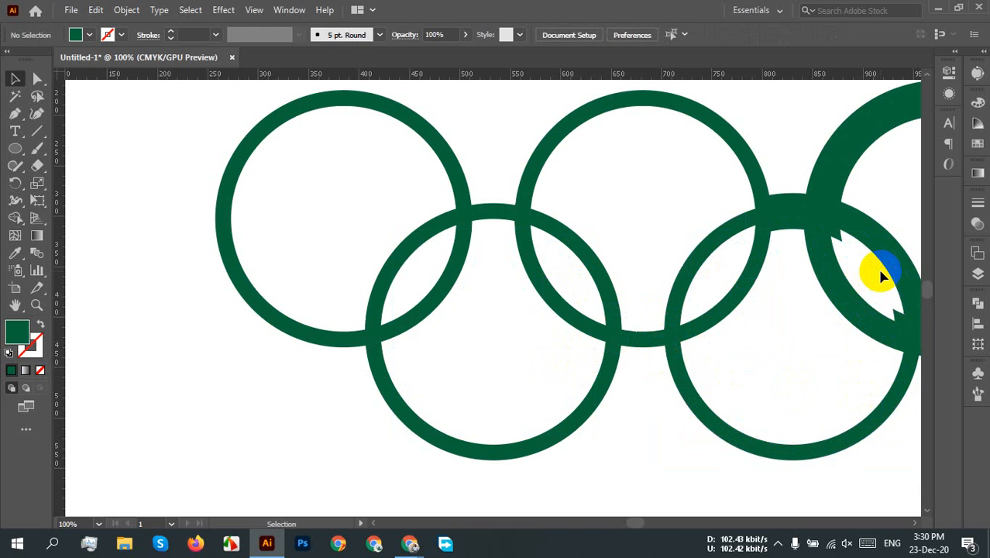
click(879, 275)
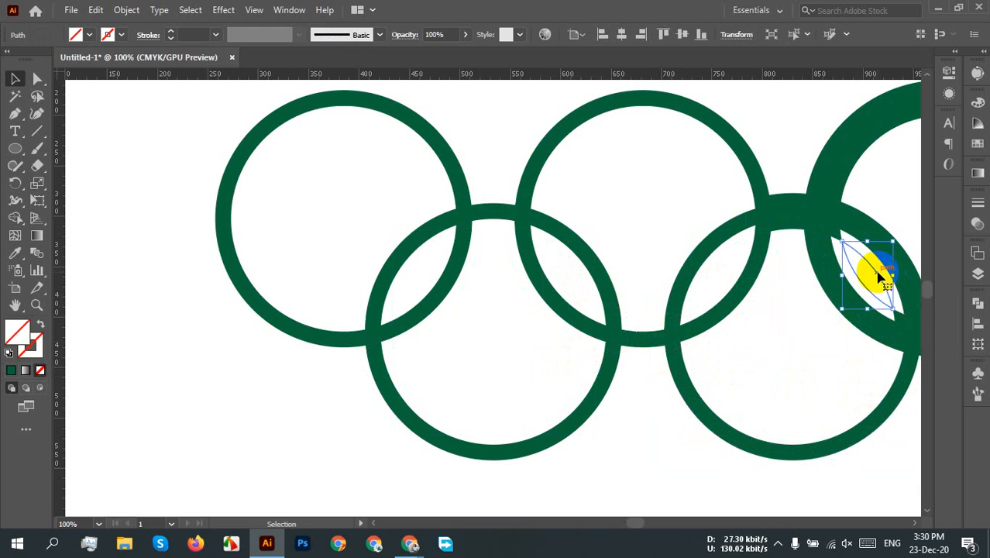
key(Delete)
Delete the small offset pieces at the lower-right and upper-right rings' crossings and the one above the lower-right ring's top
click(899, 309)
key(Delete)
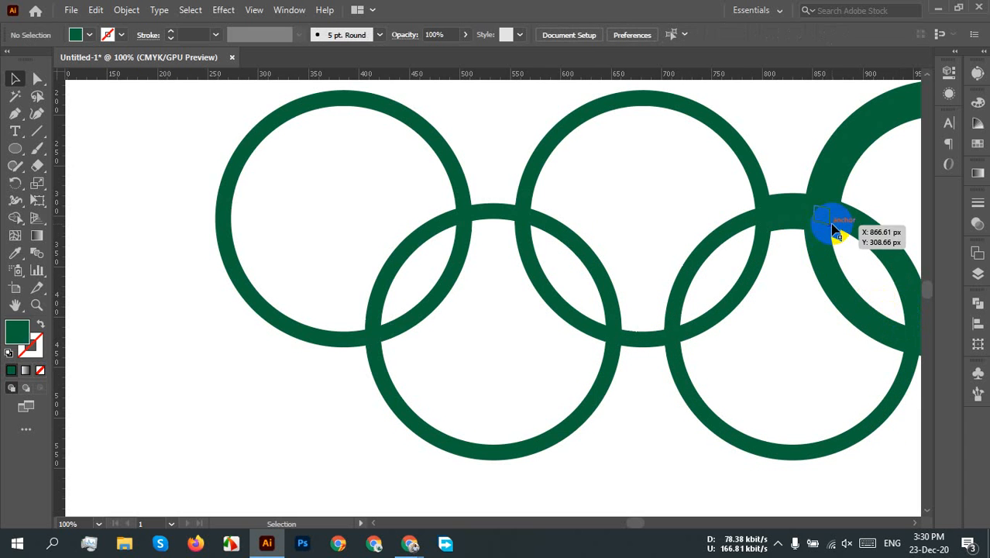
click(839, 237)
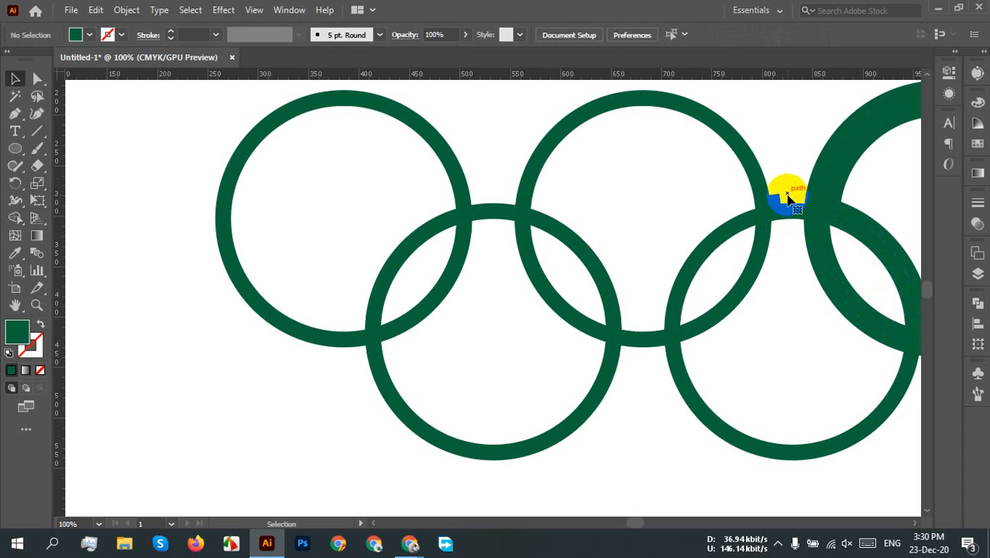
click(781, 200)
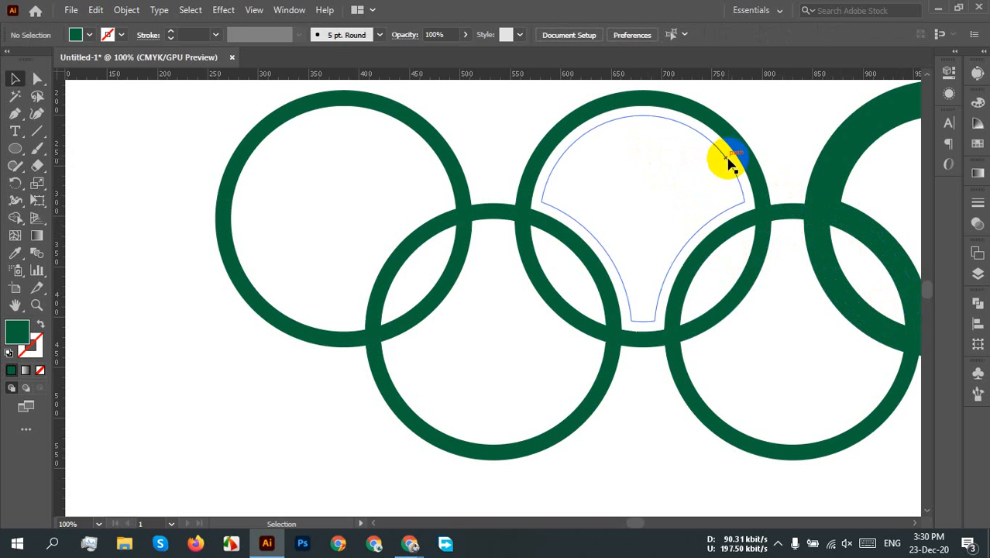
Delete the unfilled paths remaining inside the upper-middle ring and the neighbouring part of the lower-right ring
click(720, 163)
click(742, 277)
click(779, 231)
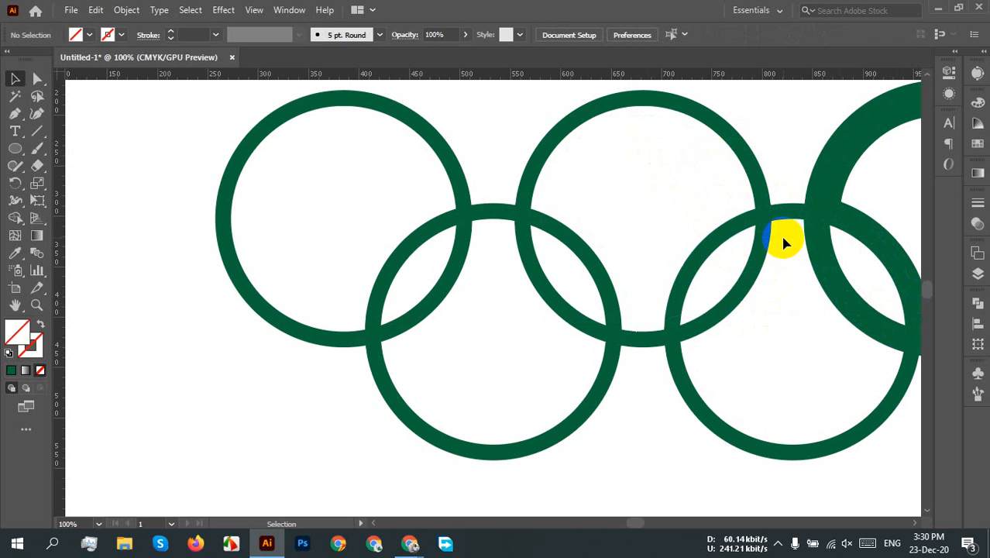
Delete the outer offset strip on the upper-right ring's lower-left arc and the leftover piece at its lower end
click(823, 298)
click(828, 299)
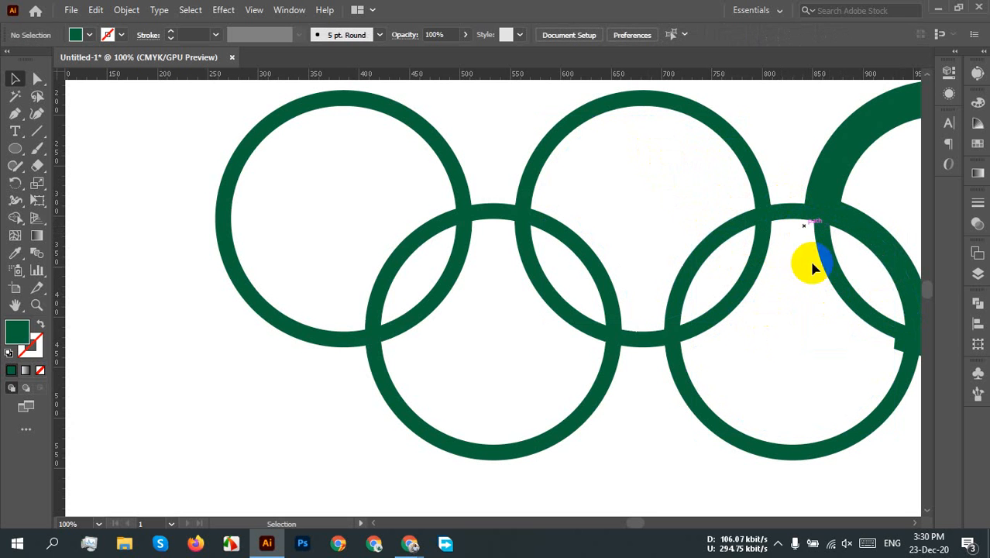
click(895, 347)
click(778, 346)
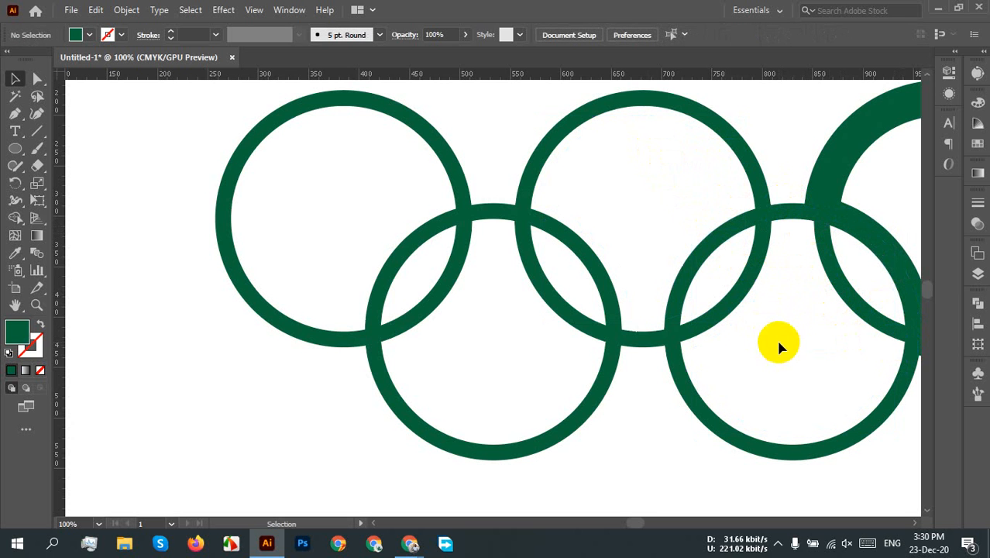
Delete the inner and outer offset strips around the upper-right ring and the small piece at its lower crossing with the lower-right ring
drag(773, 336, 464, 327)
click(658, 309)
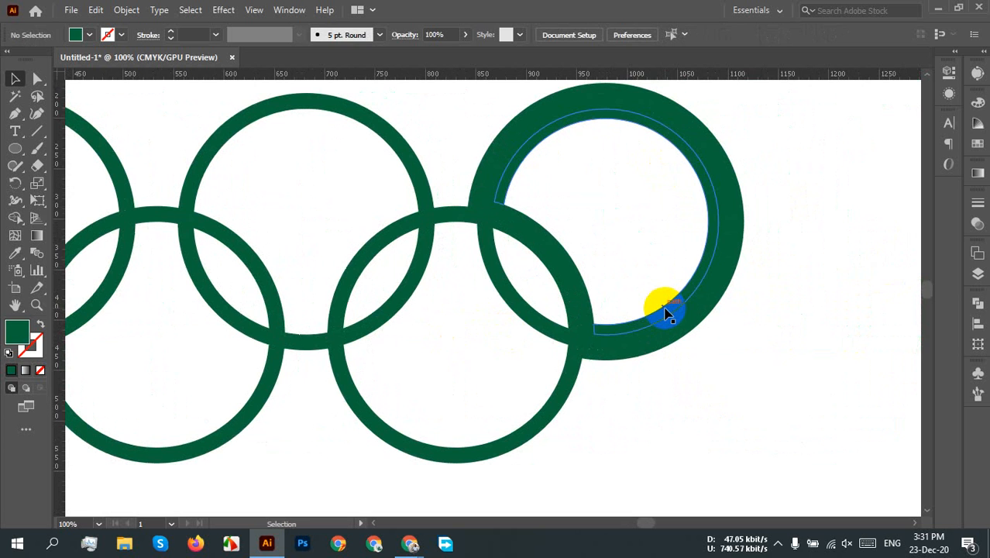
key(Delete)
click(745, 257)
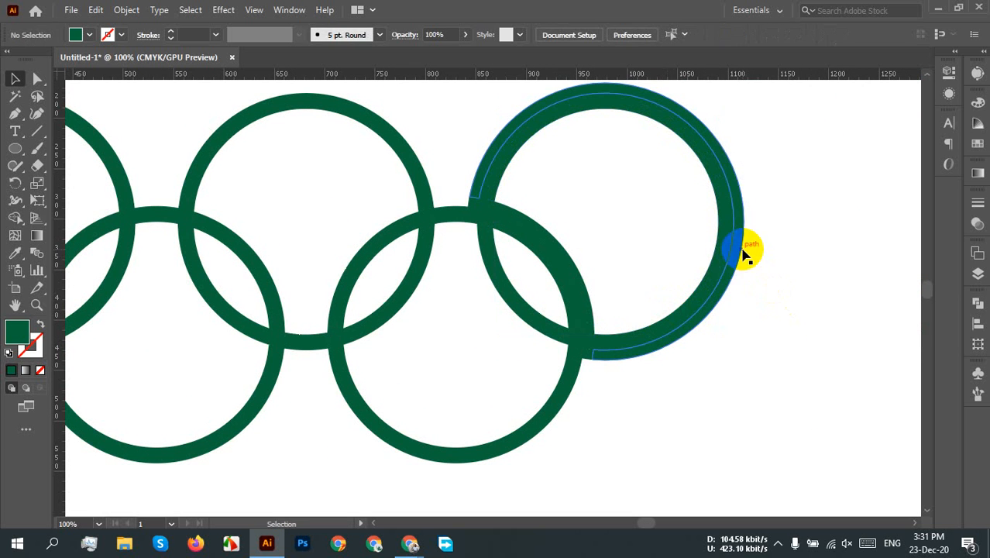
key(Delete)
click(593, 351)
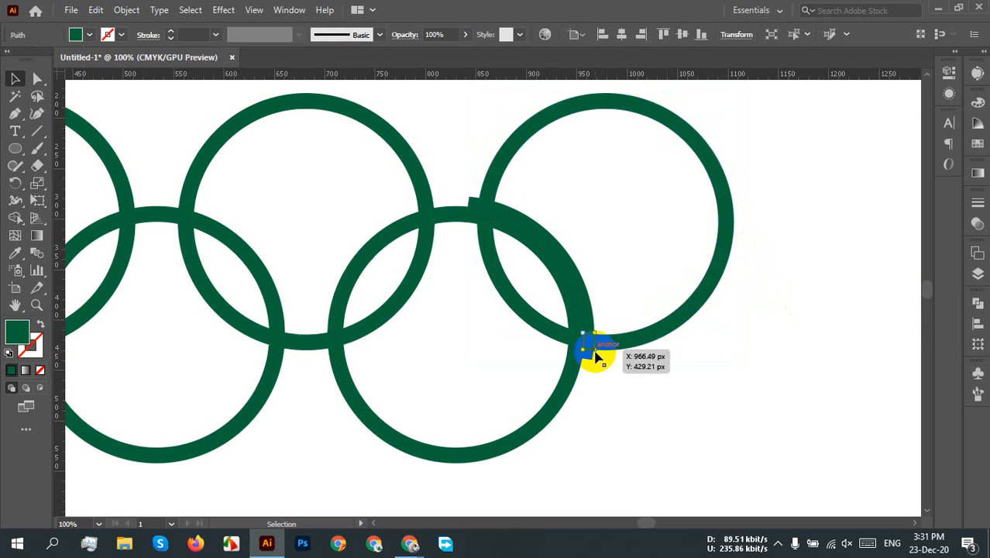
click(596, 351)
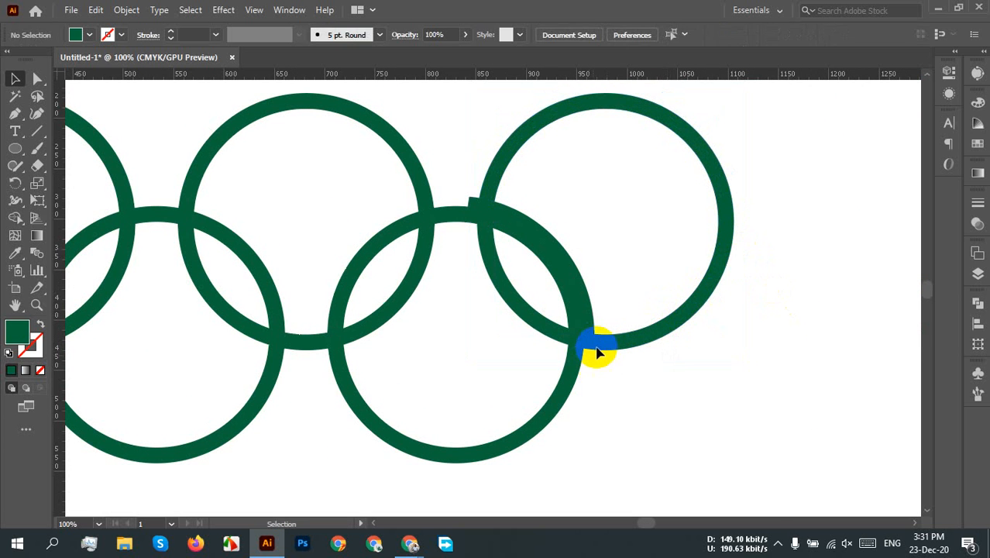
Delete the leftover offset fragments around the overlap of the top-right ring and the lower-right ring
click(587, 288)
click(492, 204)
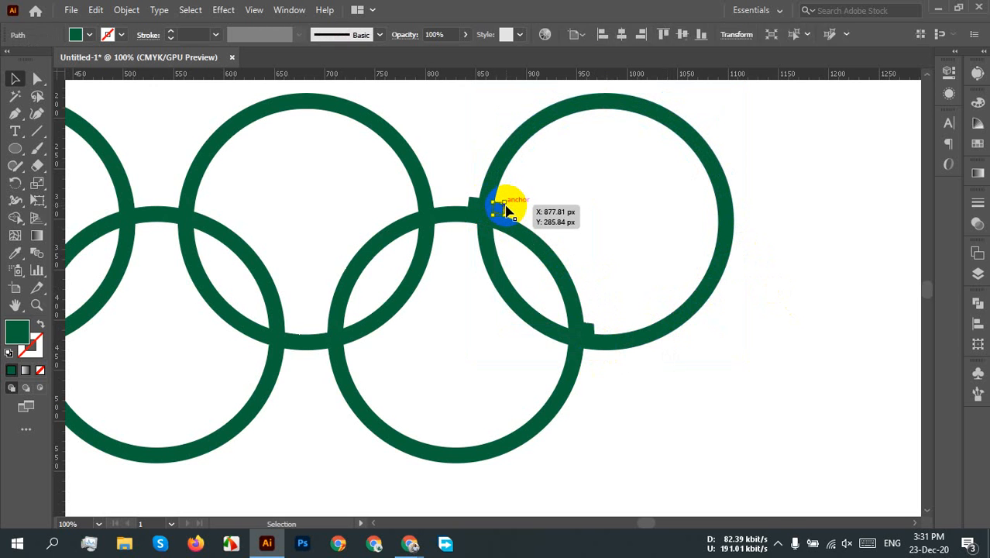
drag(507, 211, 471, 205)
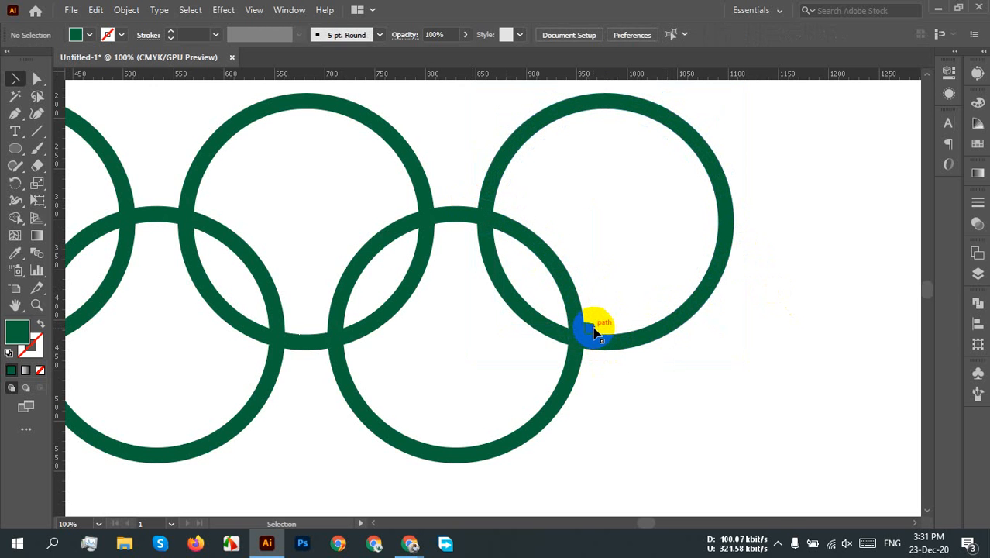
drag(595, 331, 593, 328)
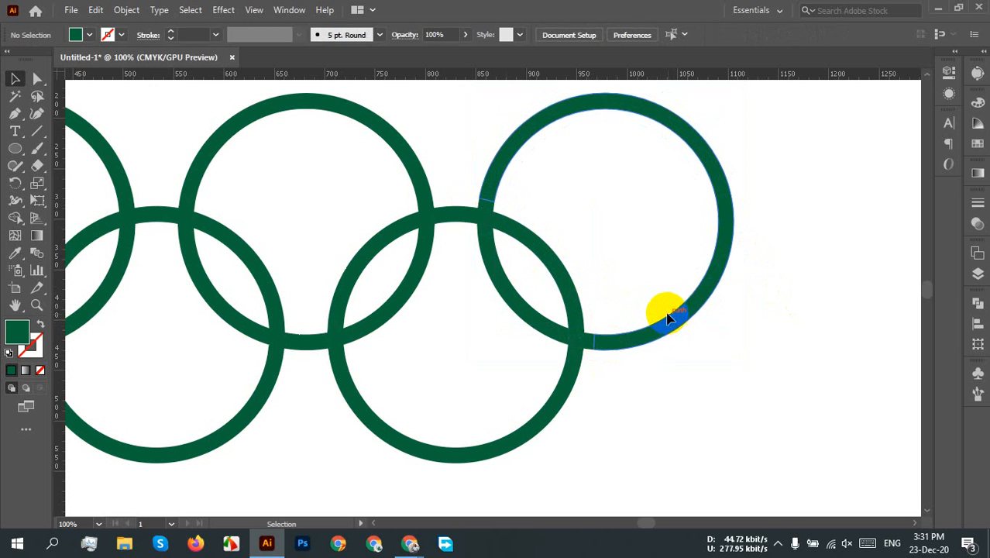
click(663, 309)
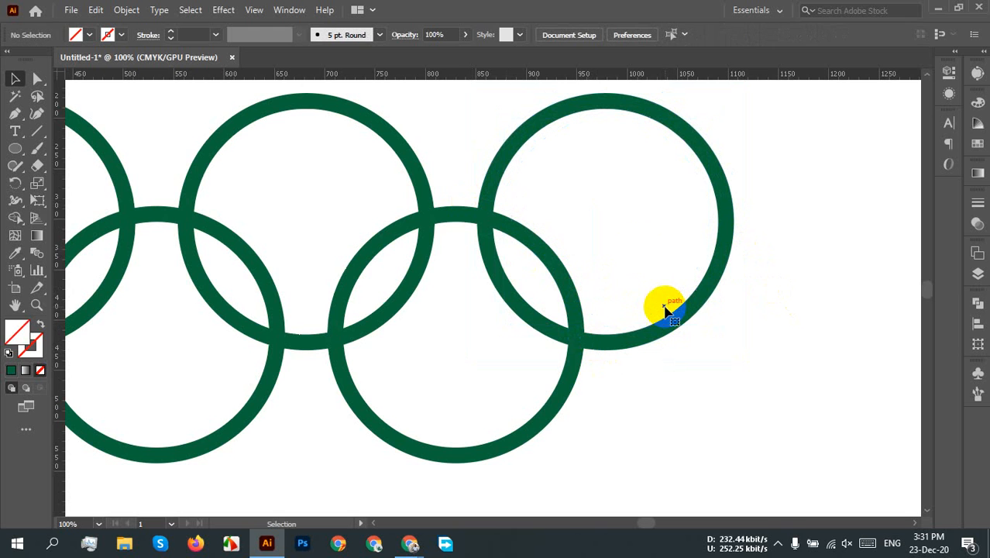
click(550, 284)
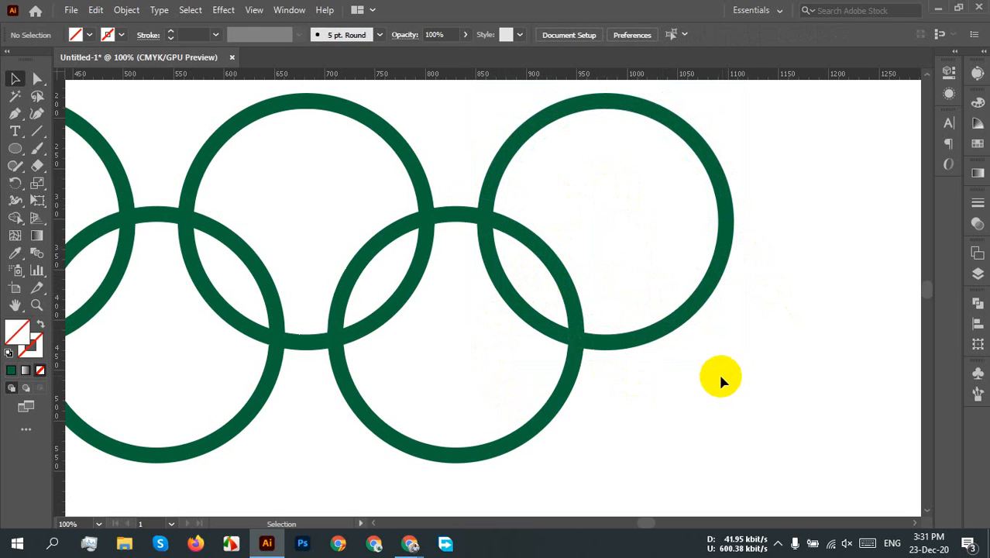
Inspect the split segments at the ring crossings in Outline view, and return to the filled preview of all five rings
drag(637, 387, 767, 401)
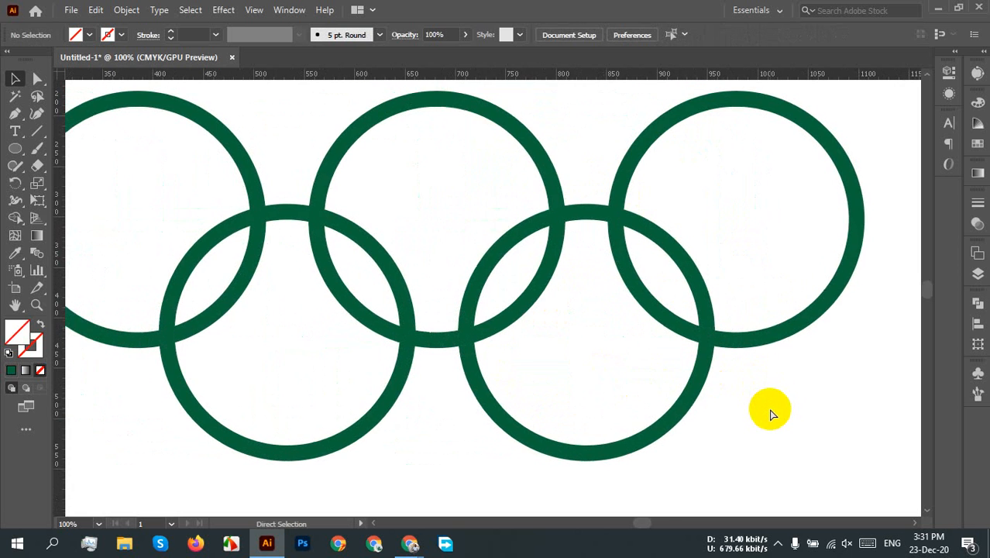
key(ctrl+y)
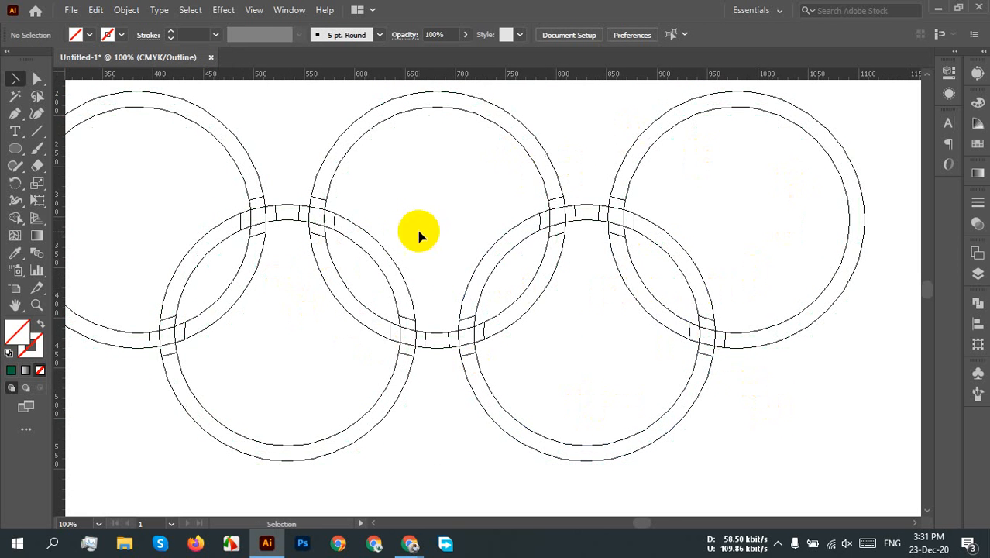
scroll(325, 349, up, 2)
scroll(324, 380, left, 3)
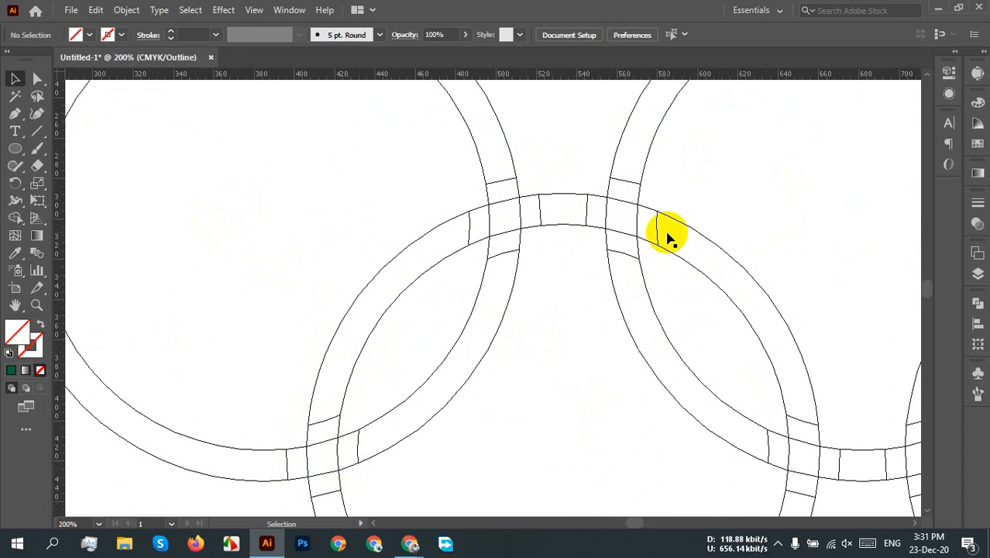
scroll(506, 400, down, 1)
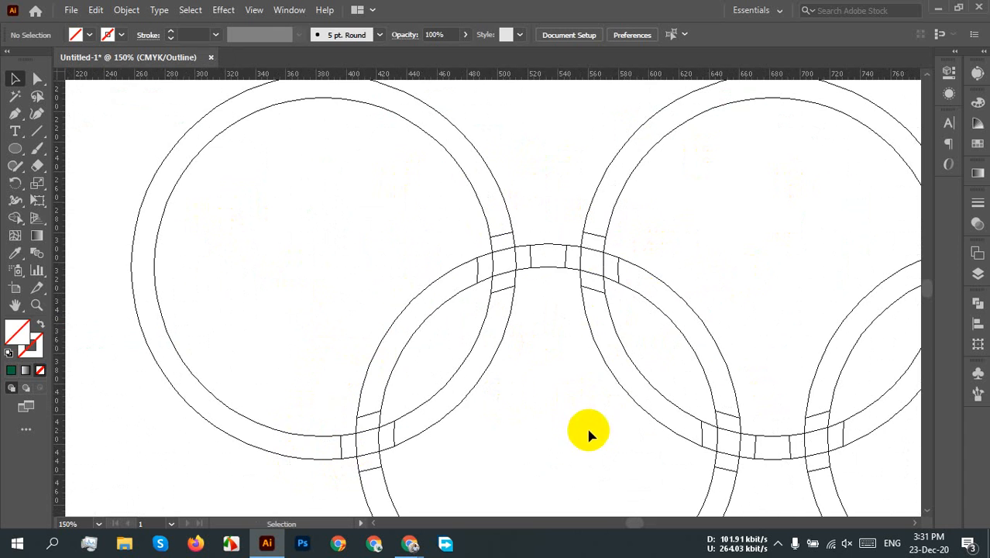
drag(572, 416, 461, 363)
drag(625, 404, 411, 292)
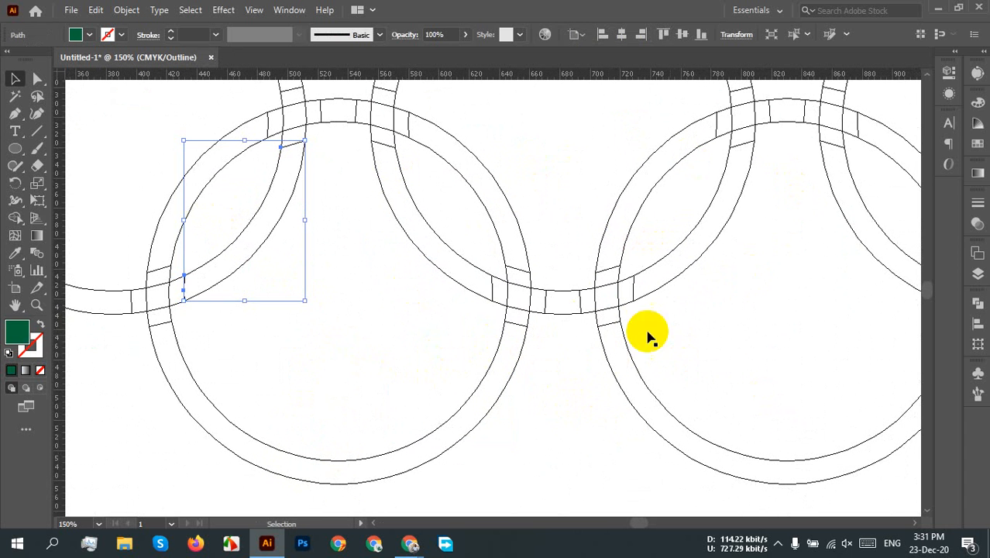
click(563, 353)
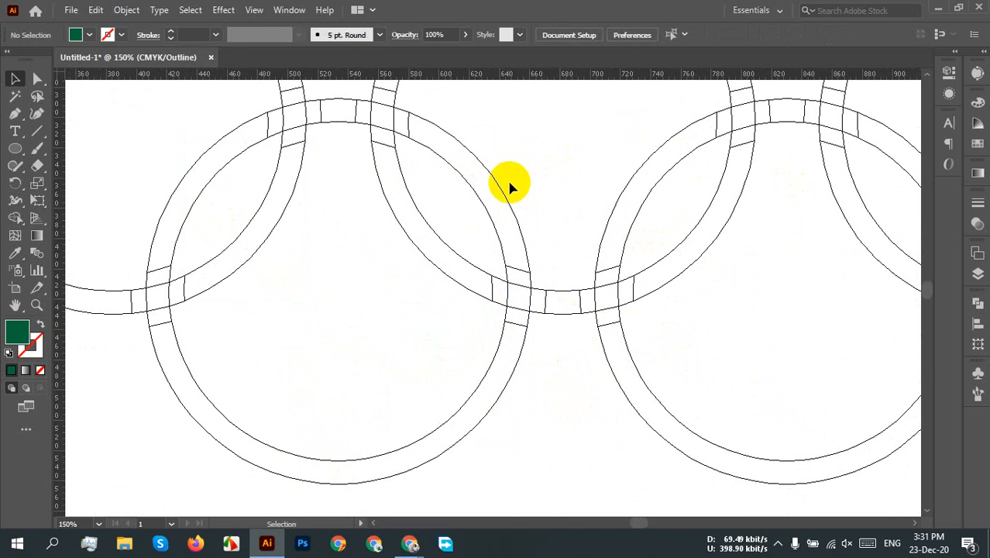
drag(746, 327, 523, 462)
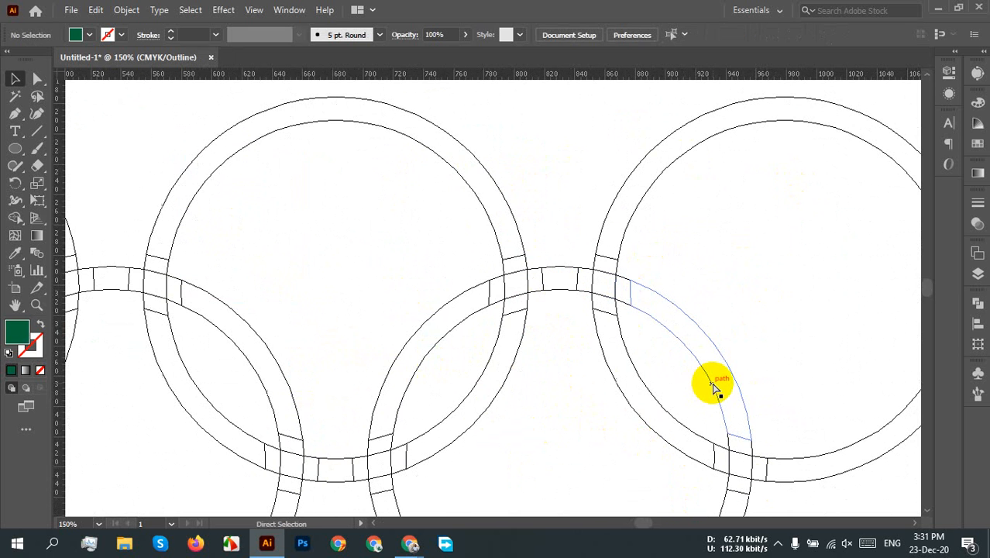
key(ctrl+y)
key(ctrl+minus)
key(ctrl+minus)
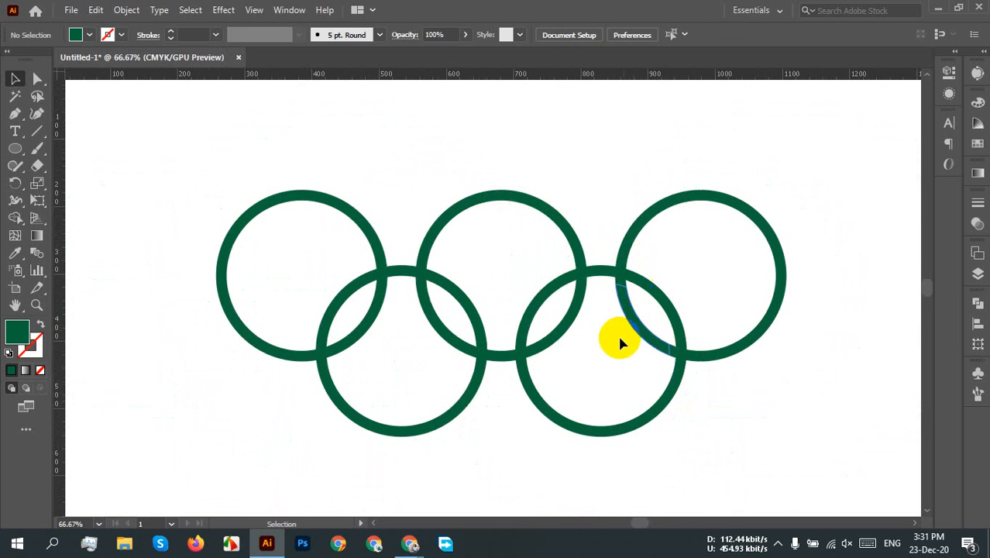
drag(619, 341, 618, 337)
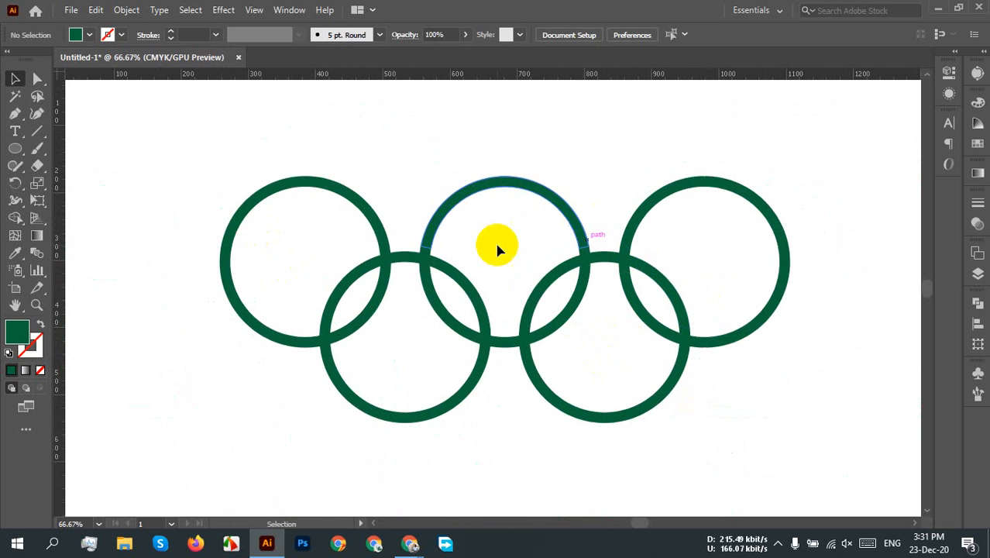
Delete the lower-left ring's two short segments on either side of the top-left ring at their upper crossing
scroll(467, 221, up, 3)
scroll(542, 255, left, 2)
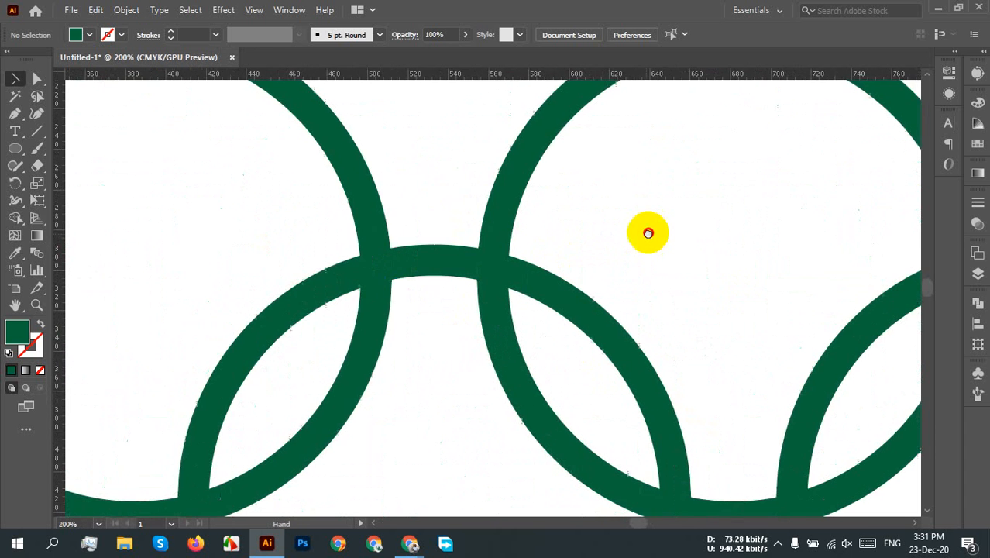
scroll(636, 232, down, 1)
scroll(669, 229, left, 2)
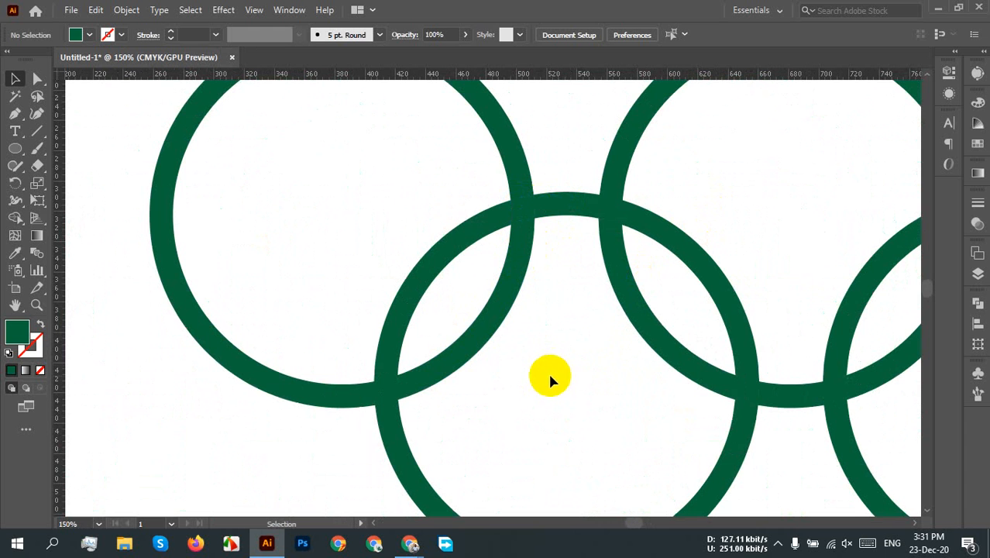
click(541, 202)
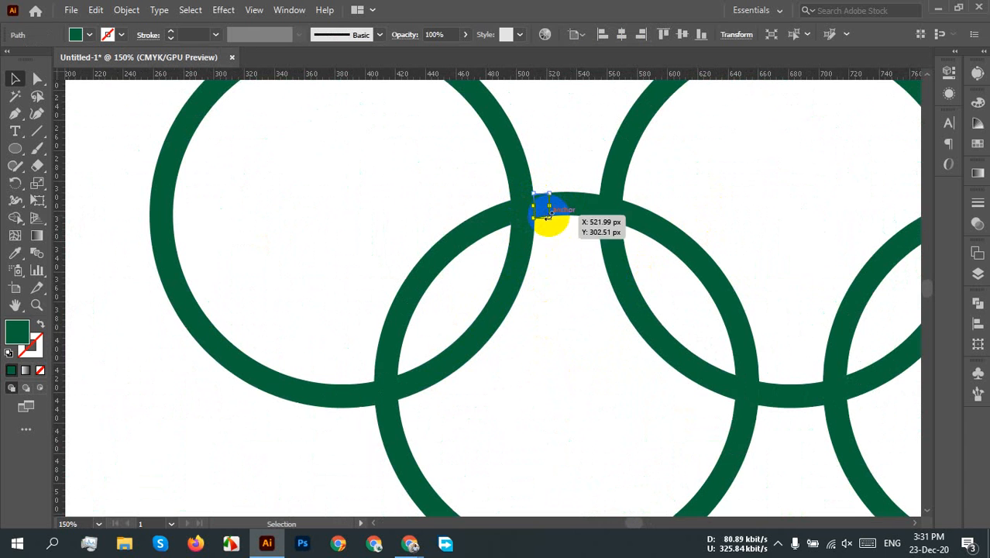
key(Delete)
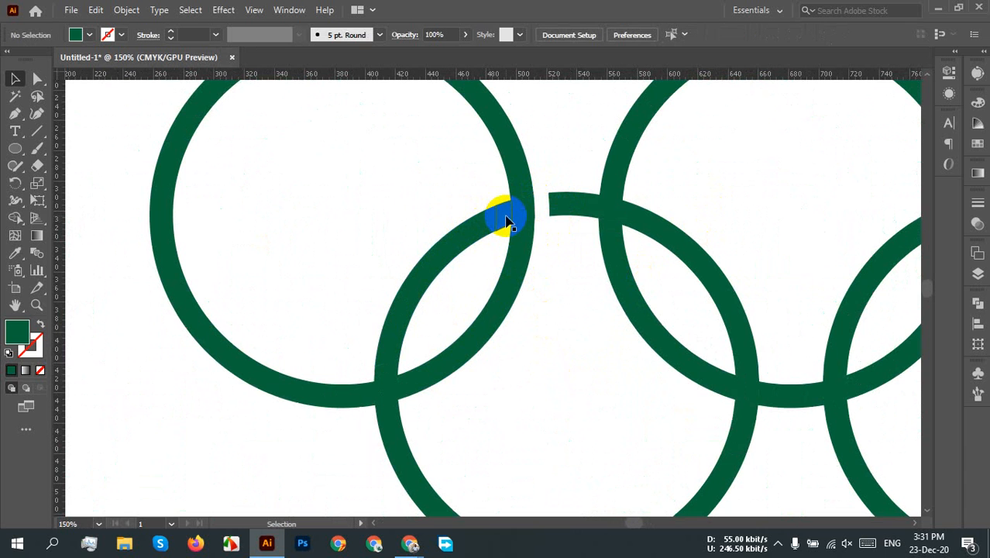
click(505, 221)
key(Delete)
click(398, 404)
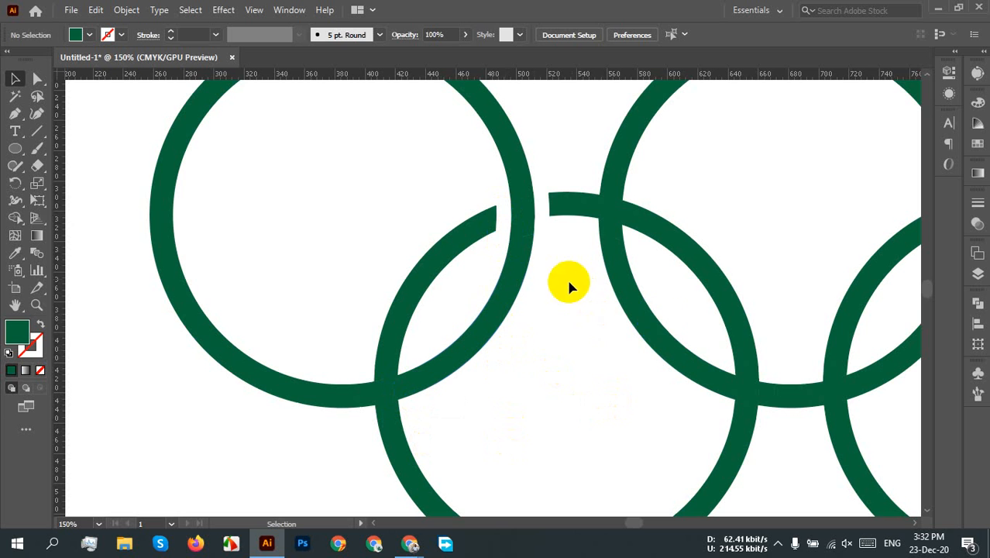
Delete the top-middle ring's two short segments above and below the lower-left ring at their upper crossing
click(626, 240)
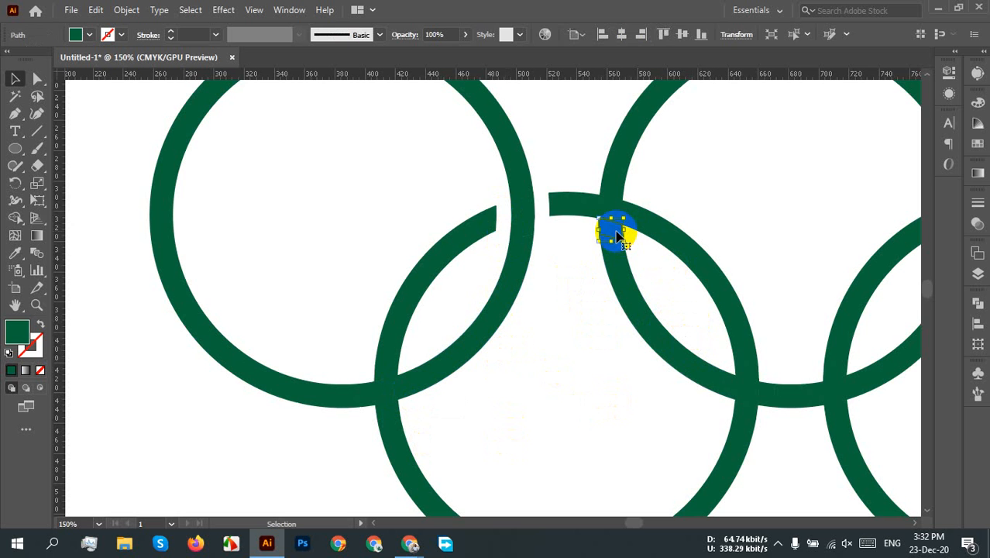
key(Delete)
click(620, 195)
key(Delete)
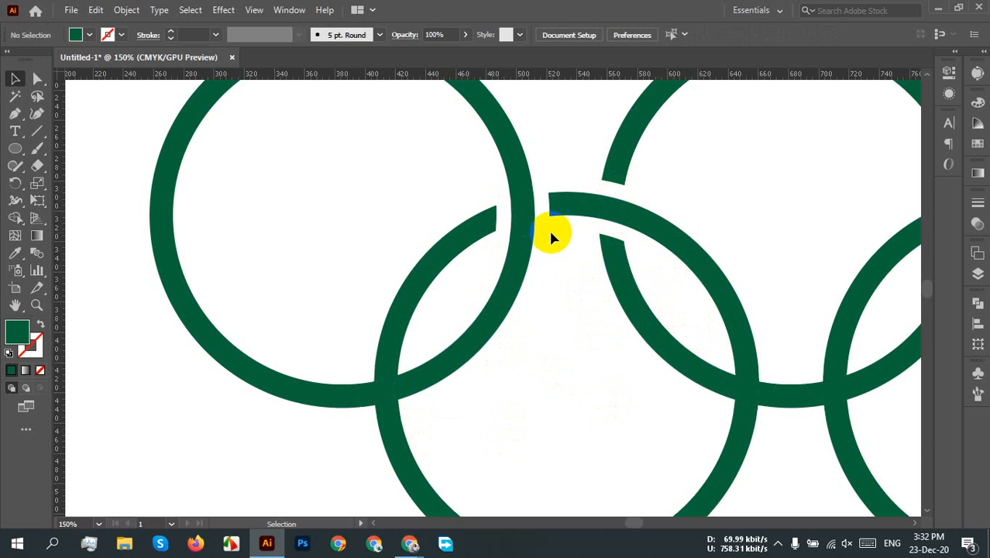
Delete the lower-left ring's two short segments above and below the top-middle ring at their lower crossing
scroll(555, 248, down, 1)
drag(640, 239, 626, 210)
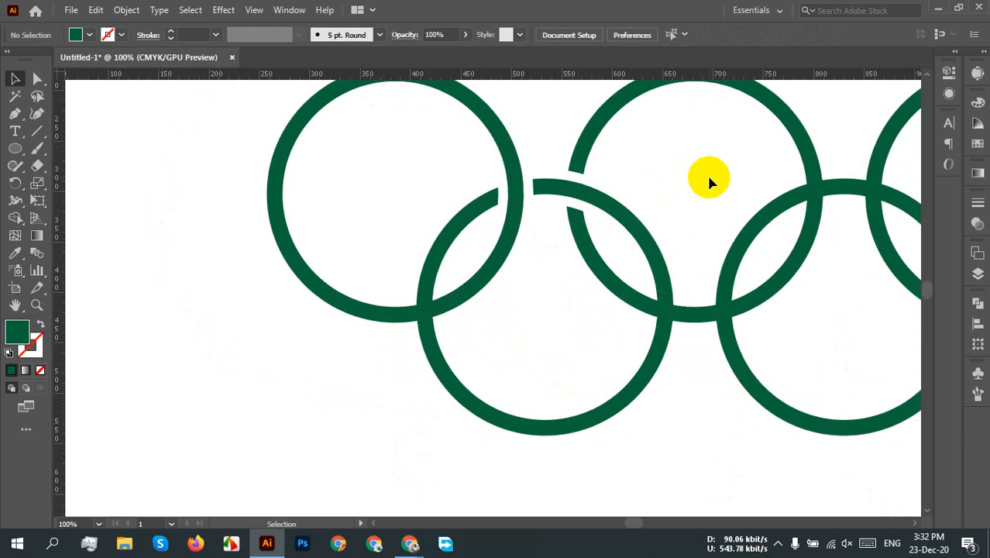
click(667, 300)
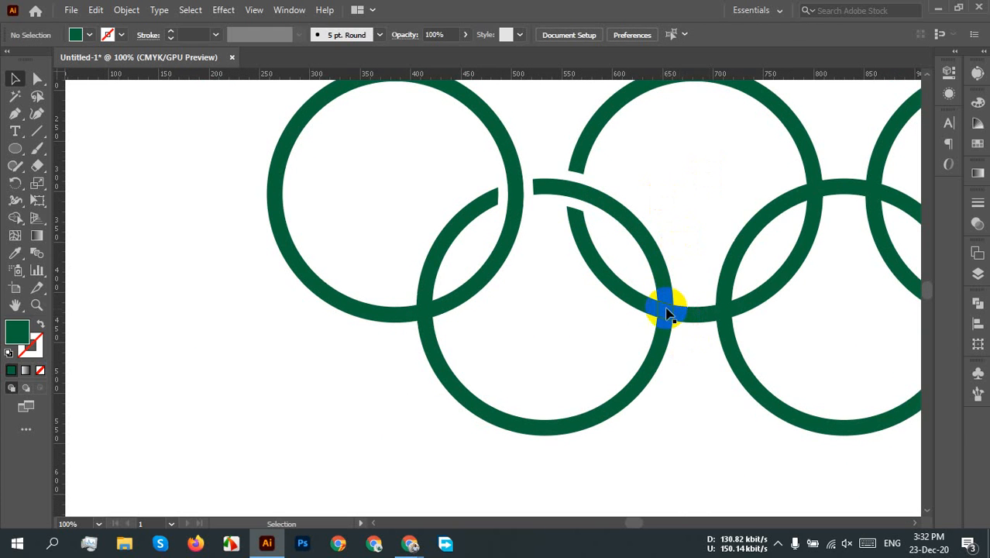
key(Delete)
click(667, 327)
key(Delete)
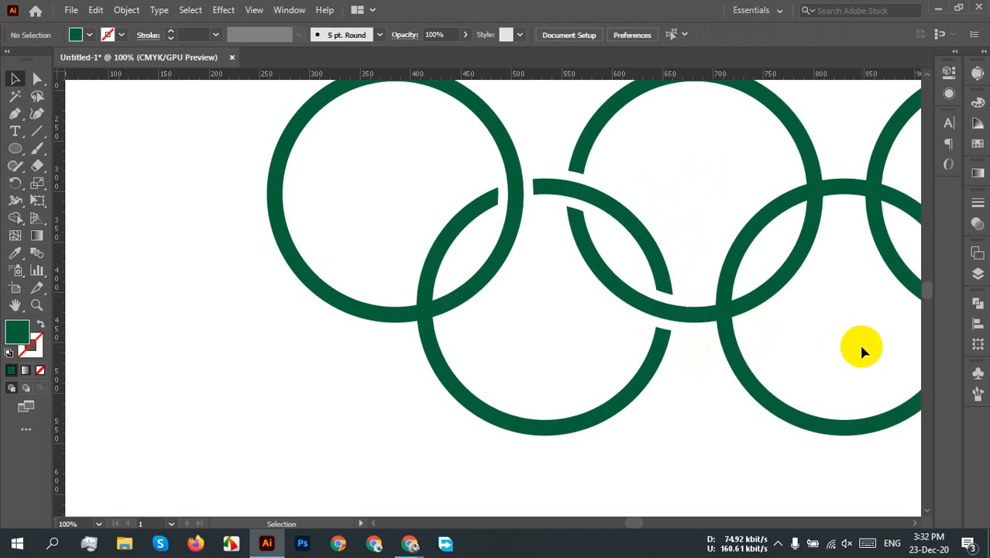
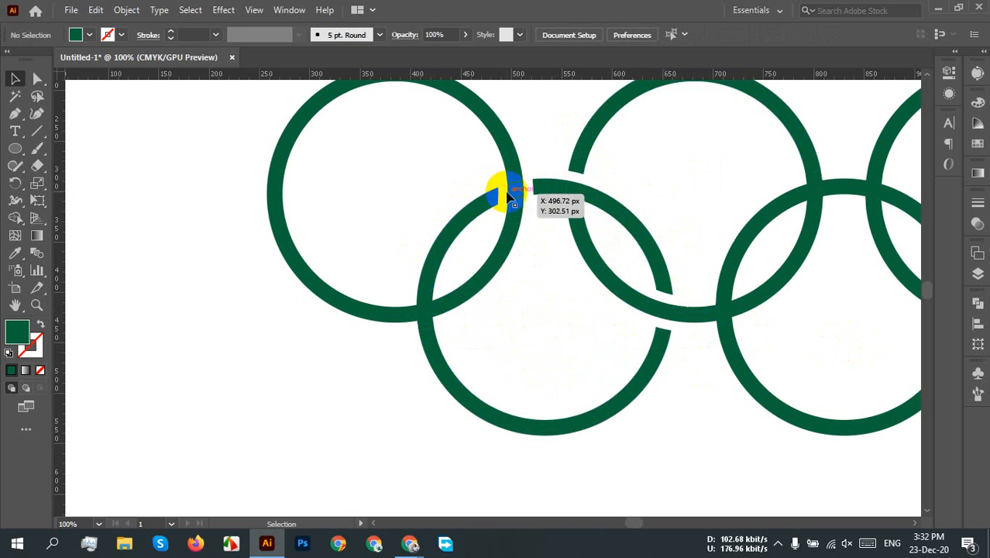
Delete the top-left ring's two short segments on either side of the lower-left ring at their lower crossing
click(437, 305)
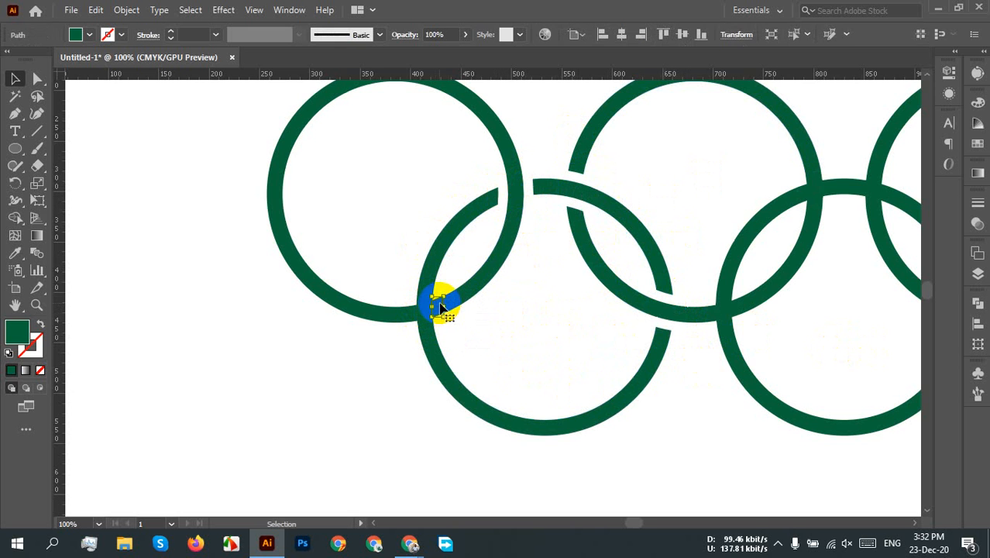
click(533, 385)
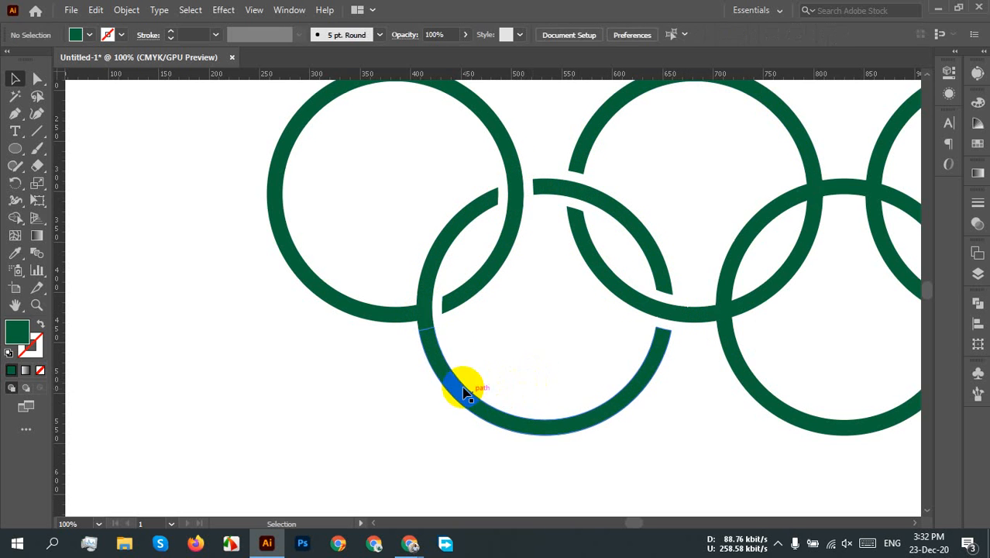
click(413, 310)
key(Delete)
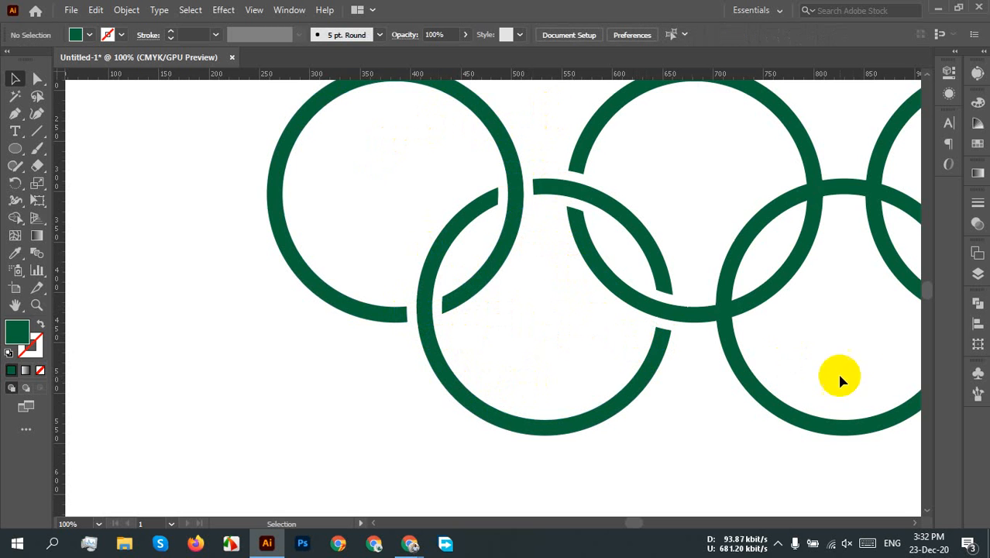
Delete the top-middle ring's two short segments on either side of the lower-right ring at their lower crossing
scroll(798, 353, right, 4)
scroll(658, 353, up, 1)
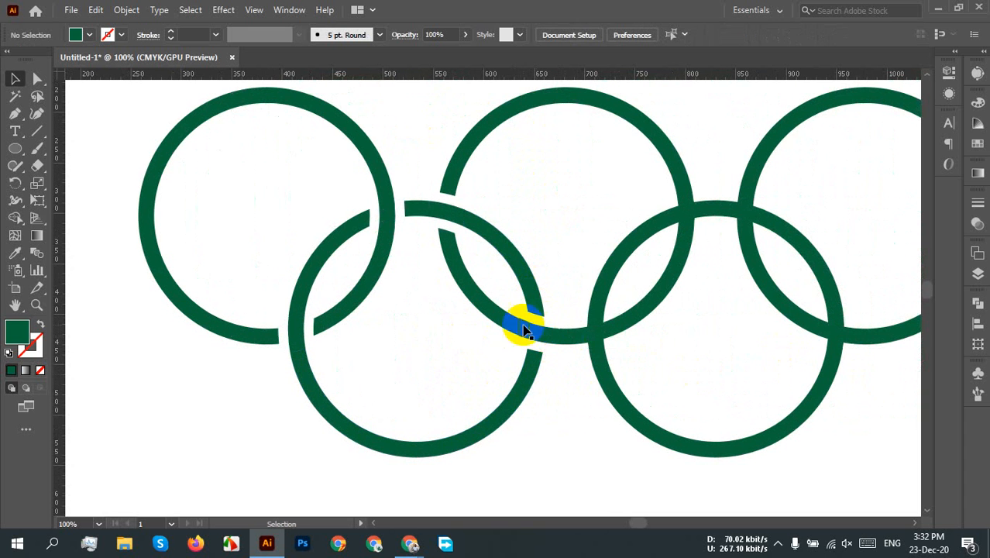
click(580, 338)
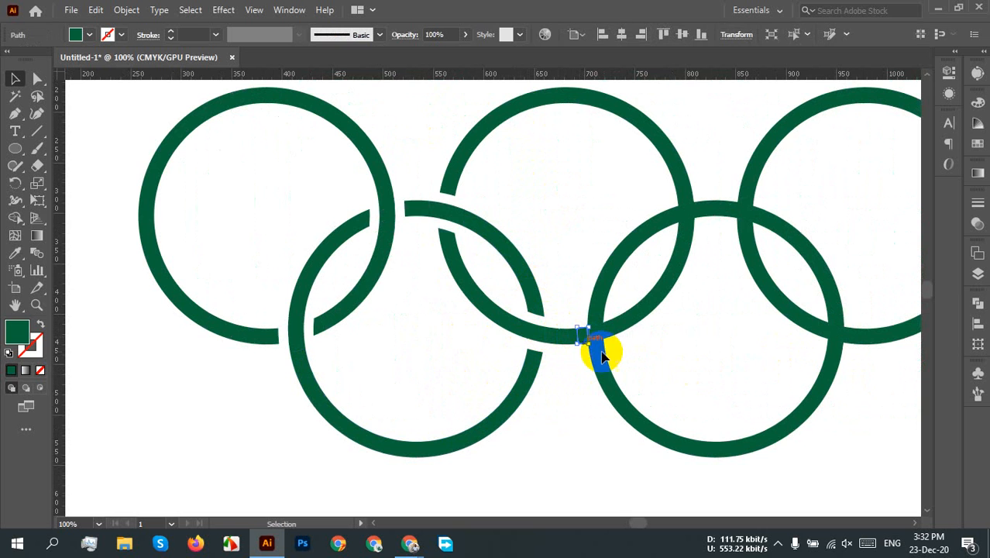
key(Delete)
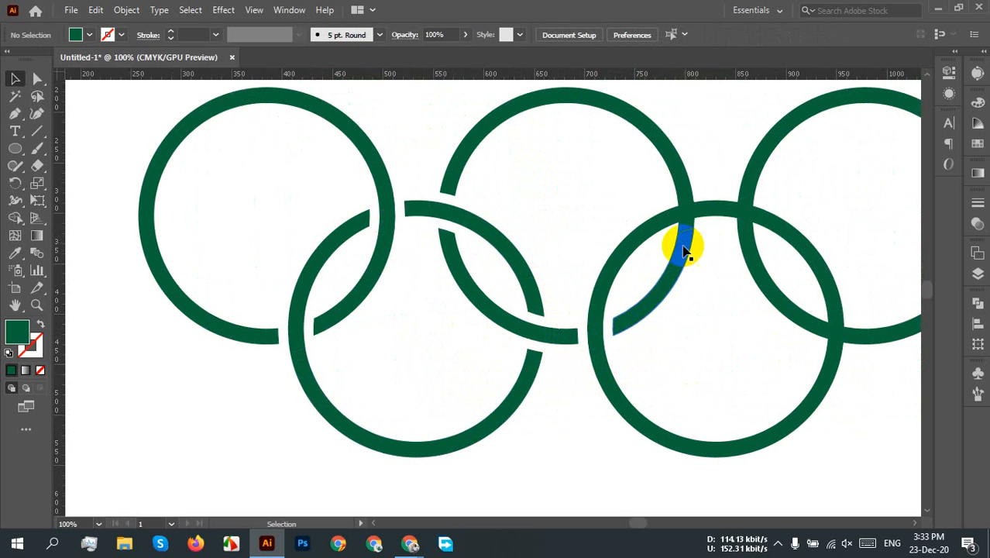
Delete the lower-right ring's two short segments on either side of the top-middle ring at their upper crossing
click(676, 219)
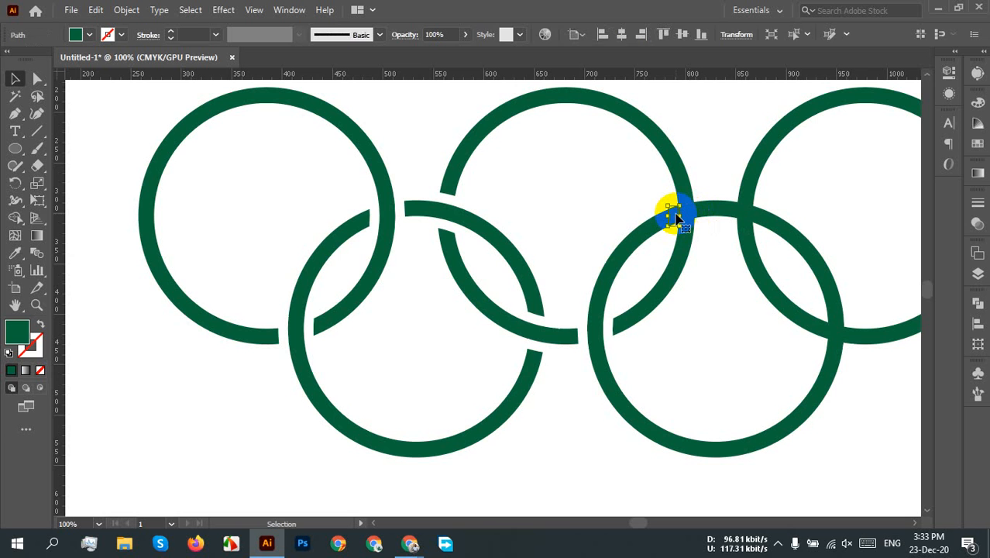
key(Delete)
click(700, 221)
key(Delete)
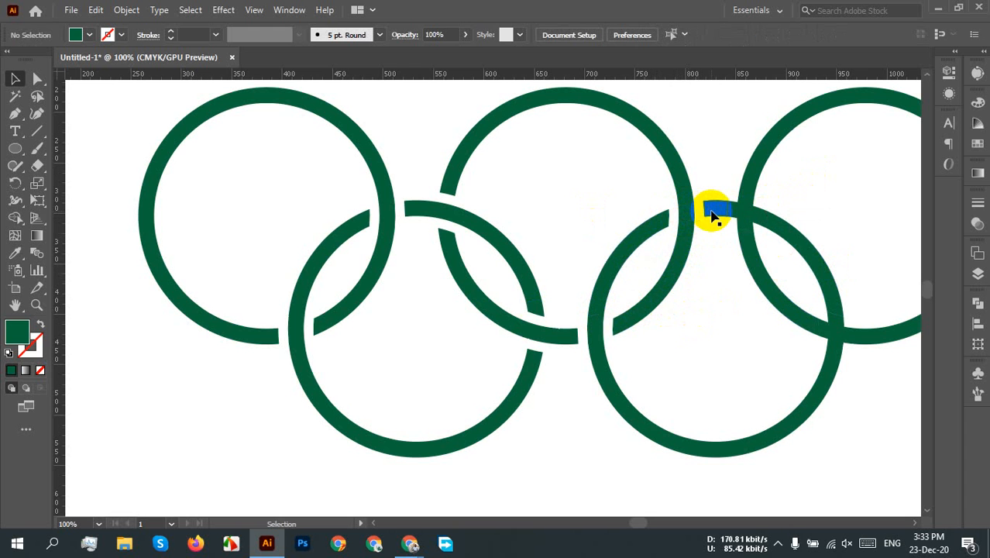
Delete the top-right ring's two short segments above and below the lower-right ring at their upper crossing
click(752, 203)
click(751, 216)
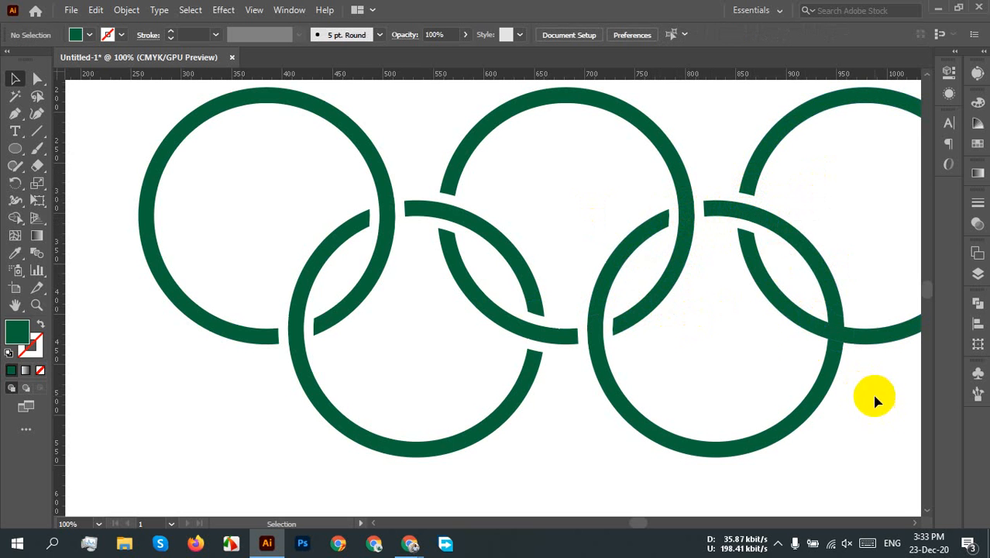
drag(781, 313, 579, 324)
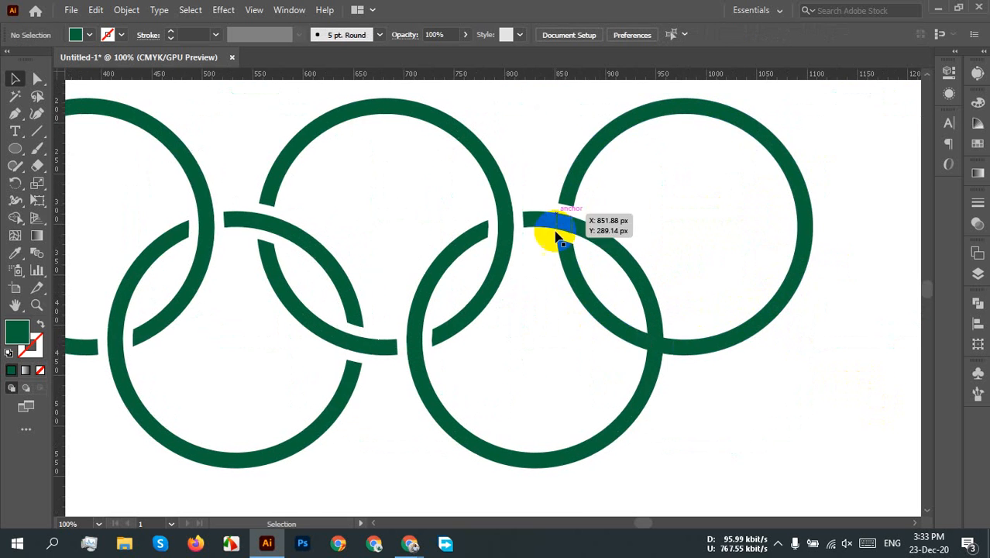
Delete the lower-right ring's two short segments on either side of the top-right ring at their lower crossing
click(657, 337)
key(Delete)
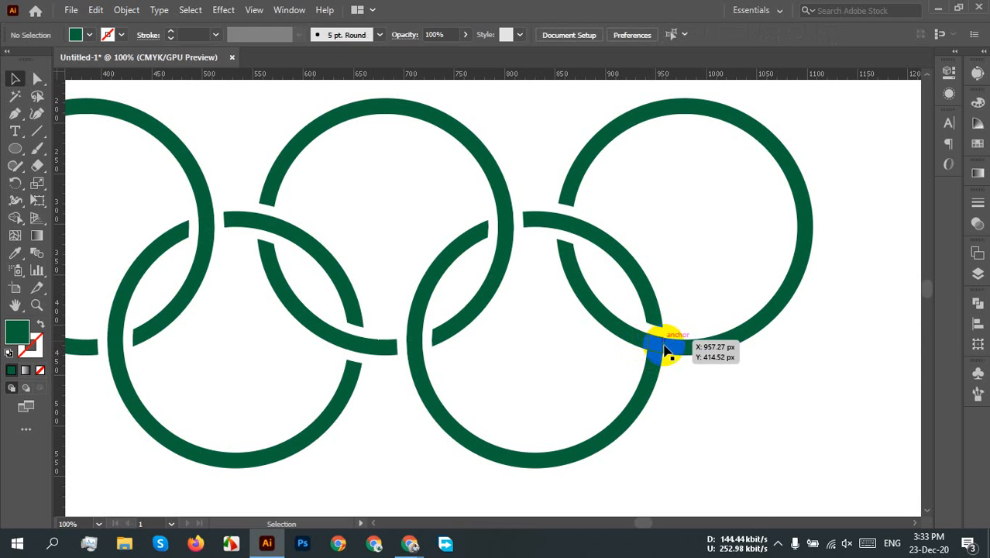
click(660, 360)
key(Delete)
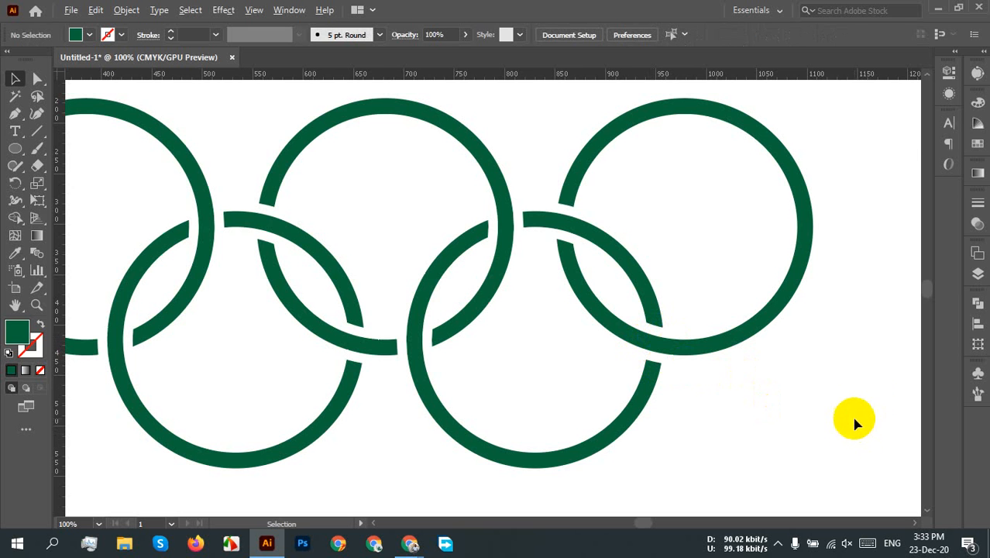
Switch to outline view and unite the top-left ring's divided segments at its upper crossing with the lower-left ring
scroll(843, 385, down, 2)
drag(737, 416, 767, 398)
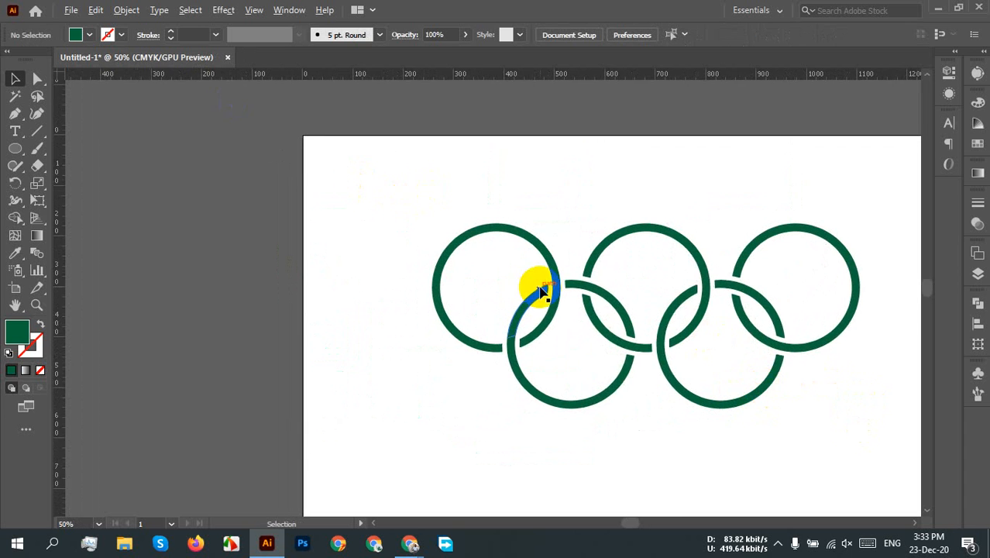
scroll(541, 282, up, 2)
drag(641, 380, 537, 316)
click(472, 143)
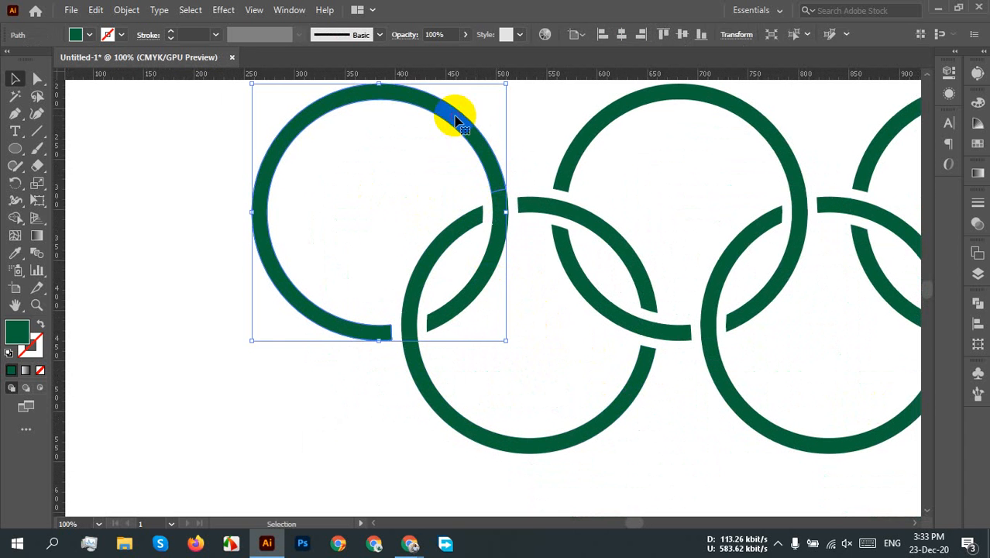
click(514, 261)
key(ctrl+y)
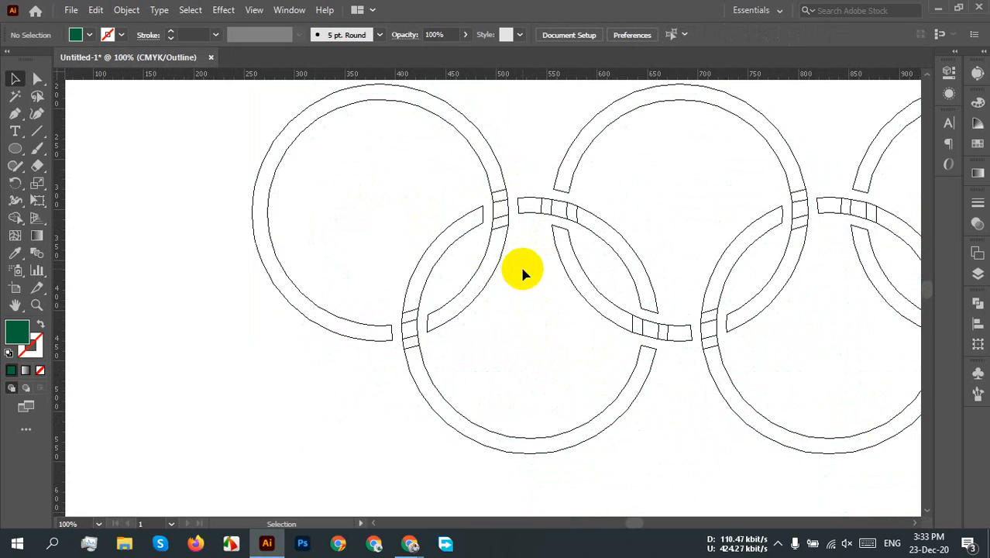
scroll(512, 186, up, 3)
scroll(488, 271, down, 2)
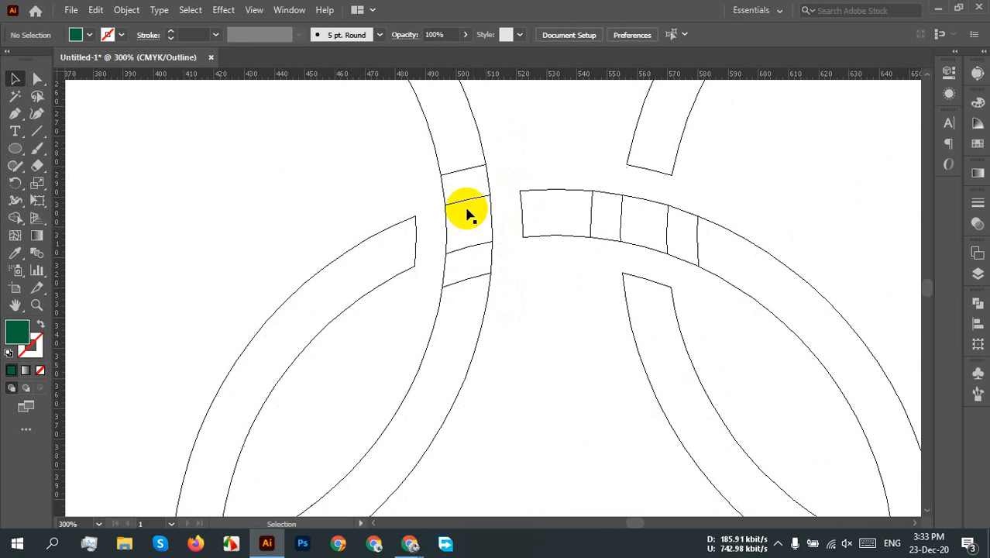
drag(488, 147, 467, 298)
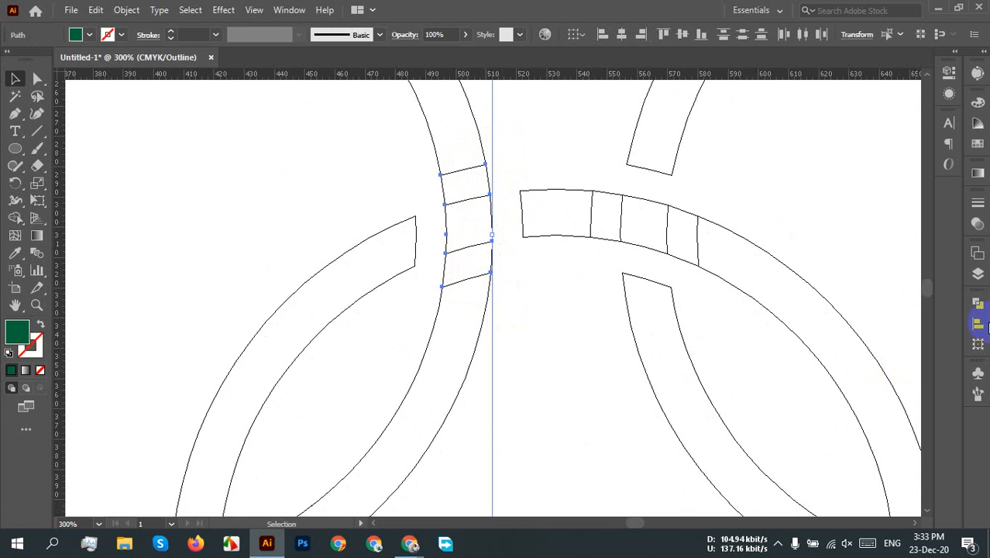
click(977, 302)
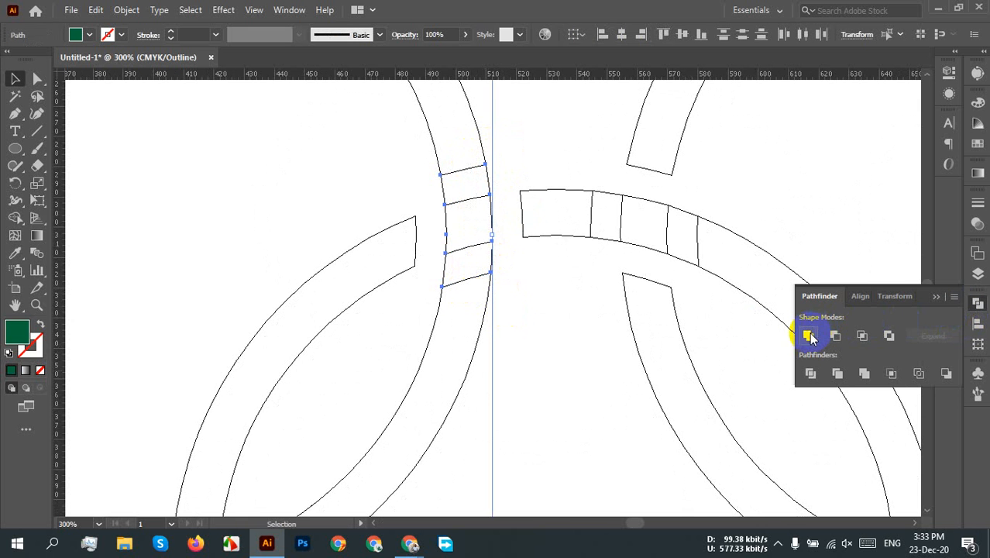
click(808, 336)
Return to the coloured preview and fill the united top-left ring with blue
key(ctrl+minus)
key(ctrl+minus)
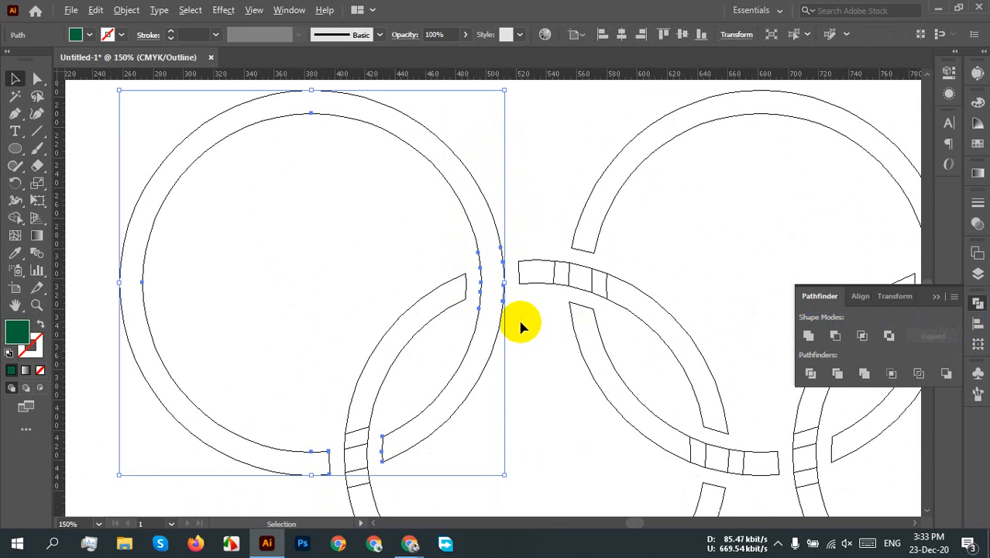
drag(507, 400, 507, 393)
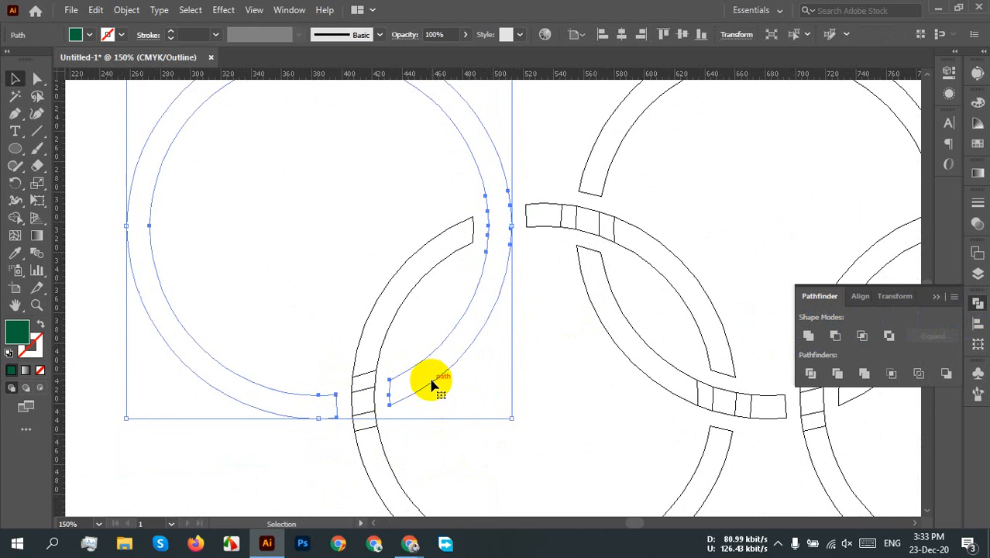
key(ctrl+y)
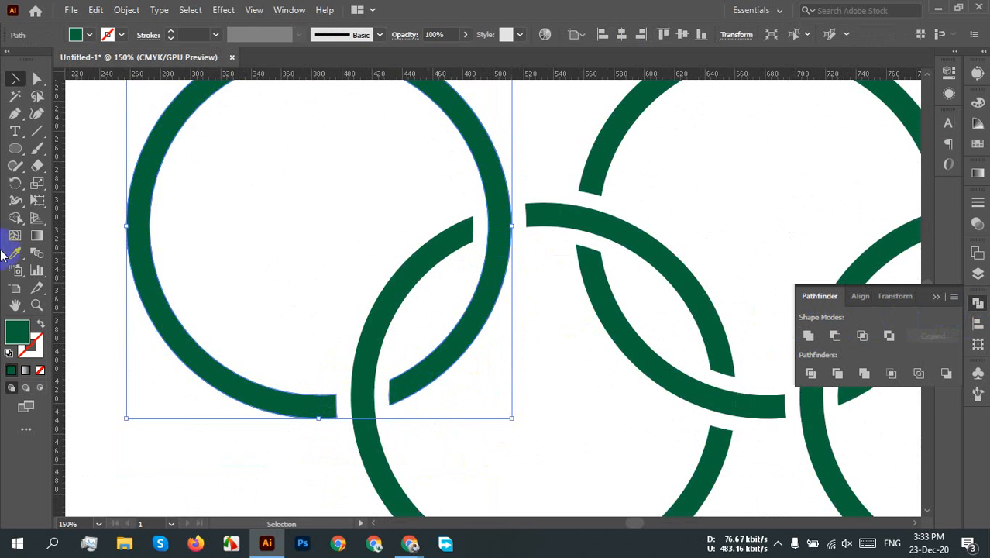
click(76, 34)
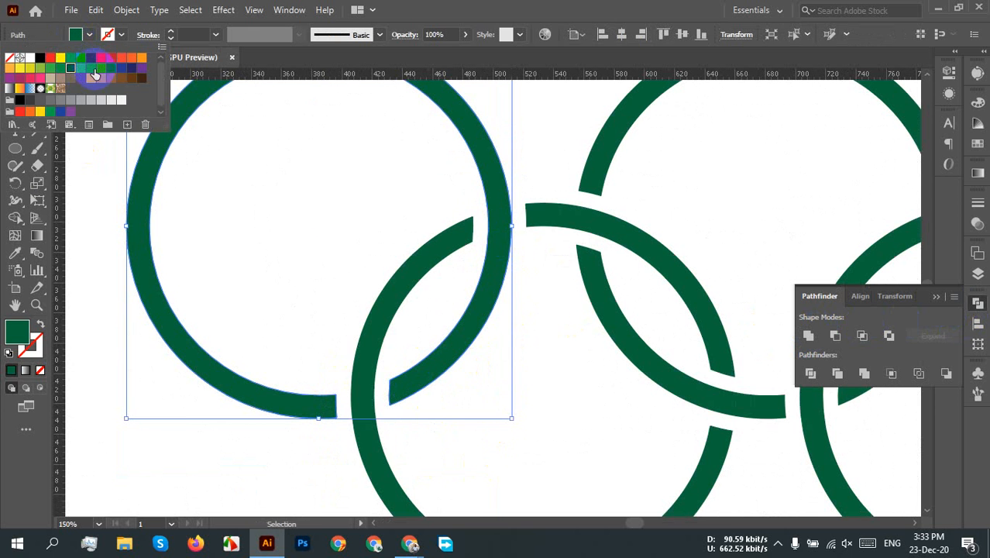
click(113, 72)
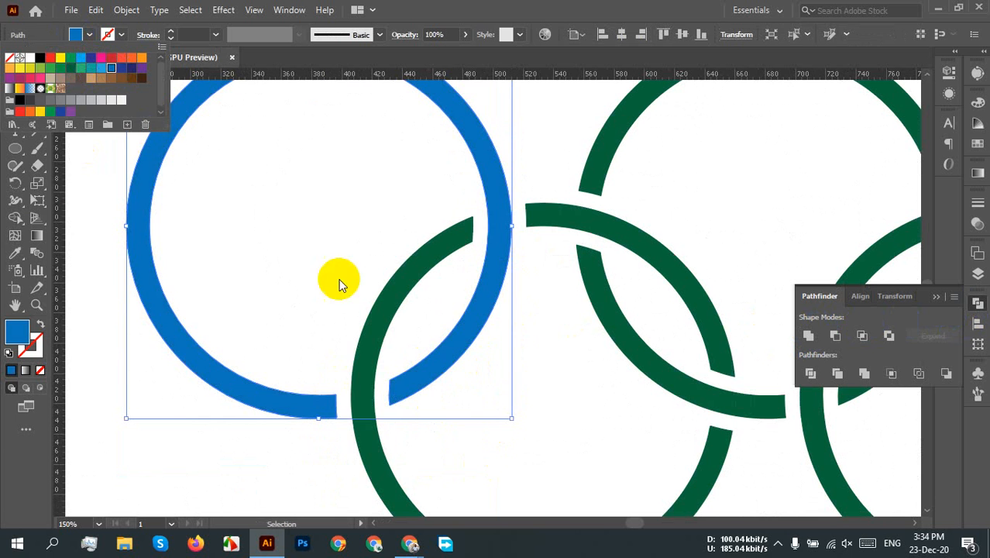
click(559, 372)
In outline view, unite the lower-left ring's divided segments at its lower crossing with the top-left ring
drag(550, 374, 435, 316)
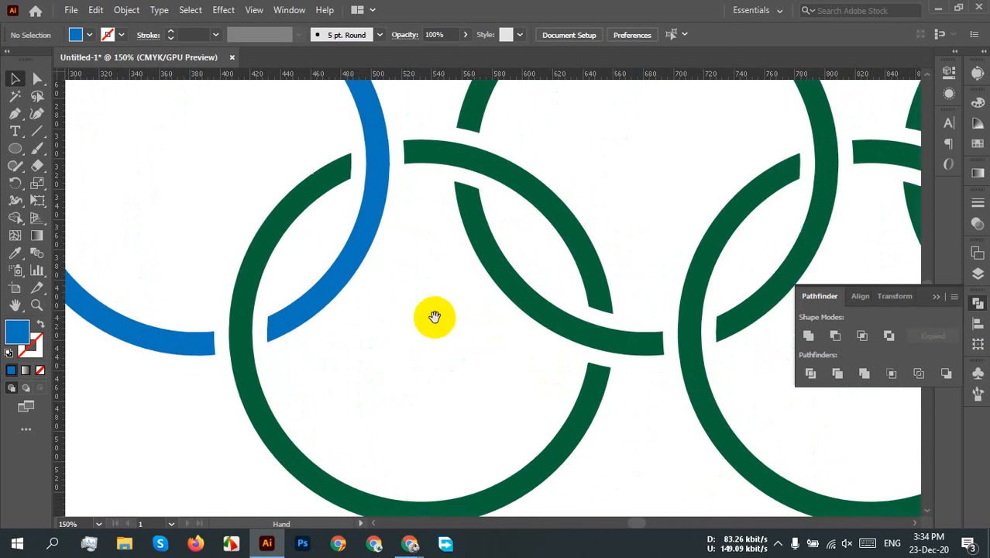
click(515, 476)
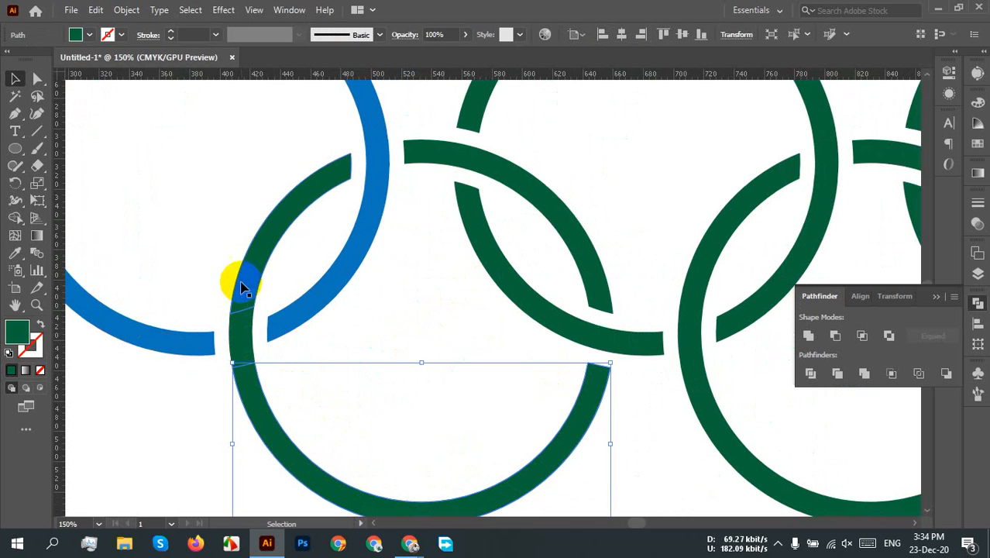
key(a)
key(v)
key(ctrl+y)
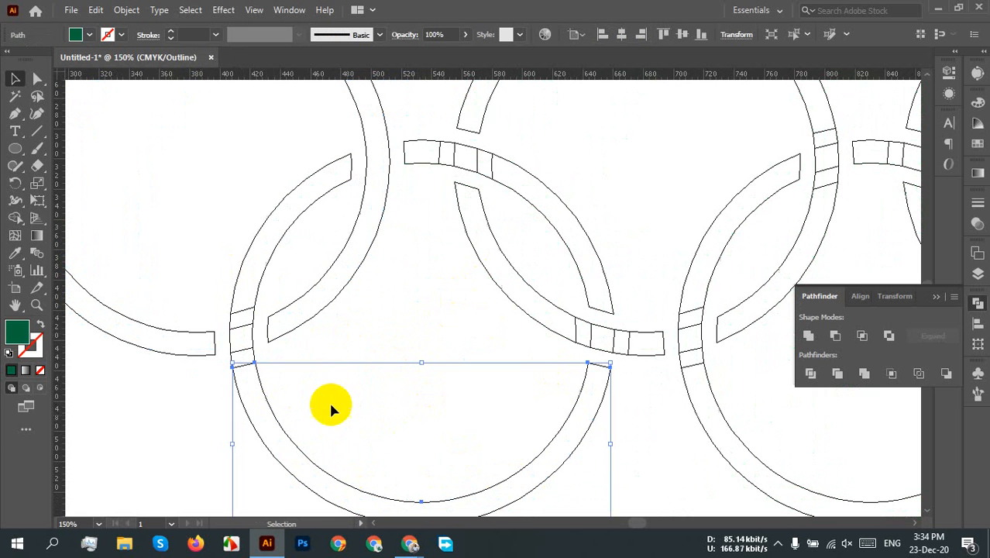
click(199, 265)
scroll(248, 420, up, 2)
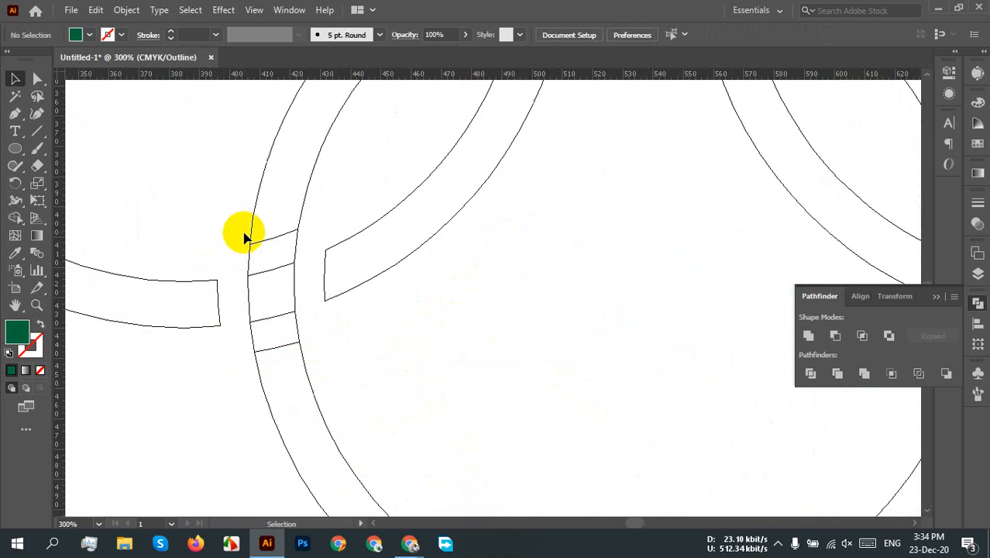
drag(245, 233, 273, 373)
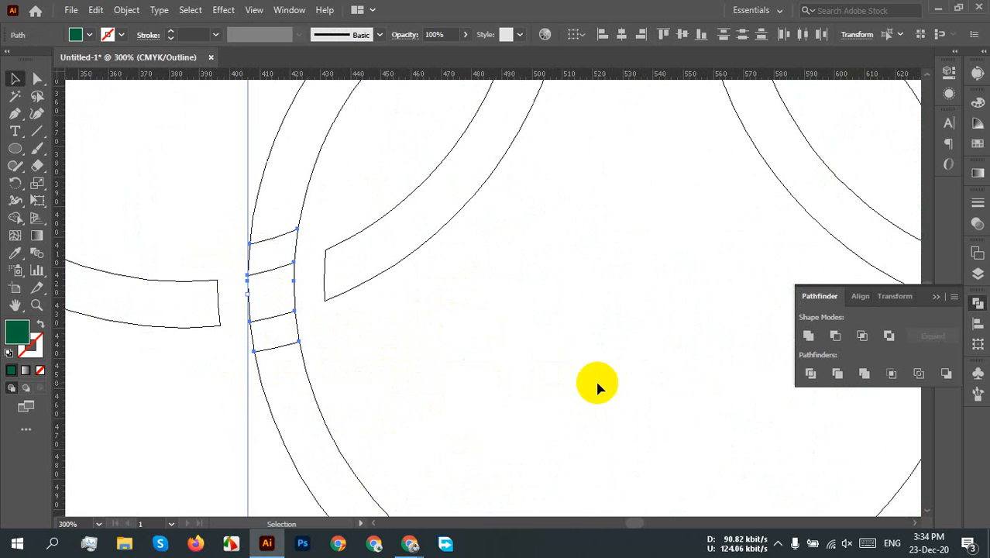
click(808, 336)
key(ctrl+1)
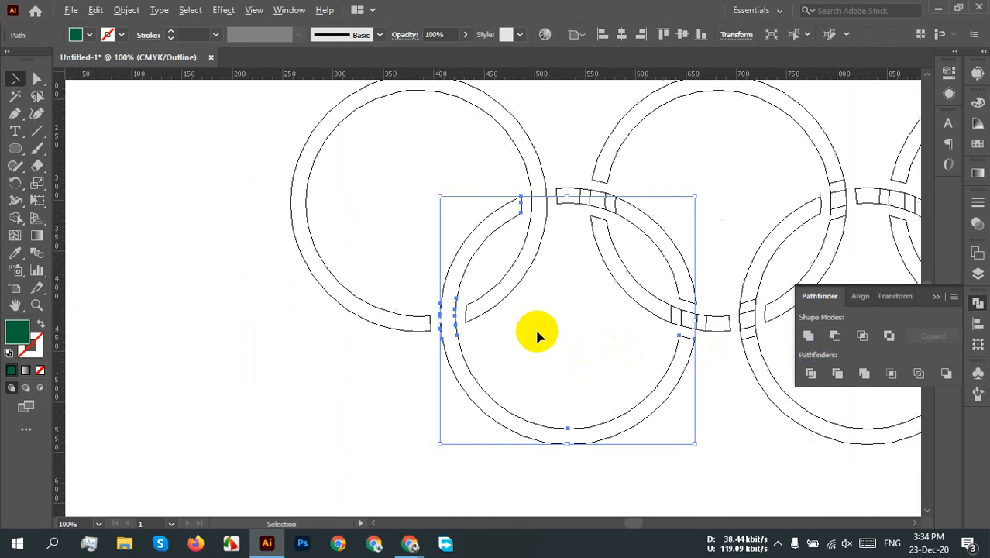
In the coloured preview, unite the lower-left ring's upper arc segments one after another where it crosses the top-middle ring
scroll(589, 333, up, 3)
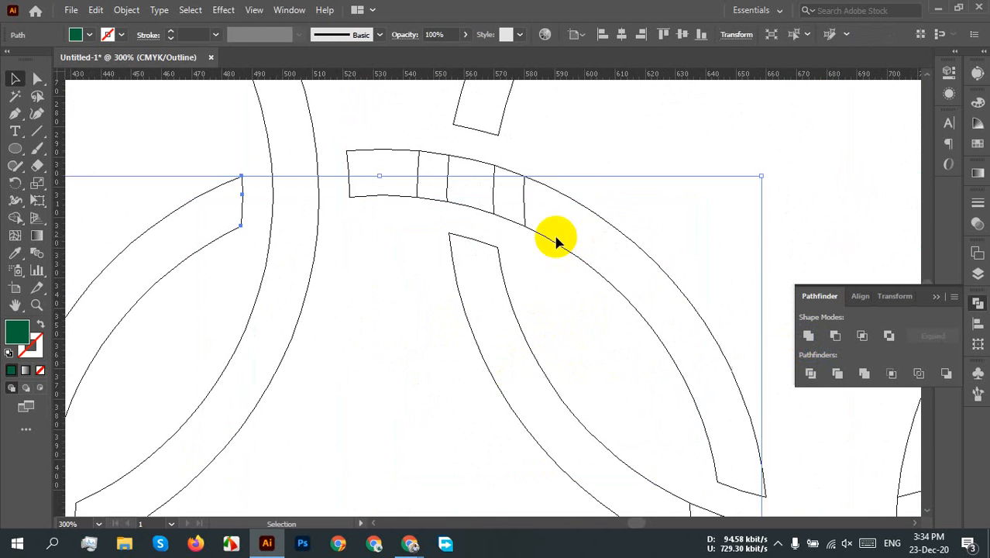
click(625, 277)
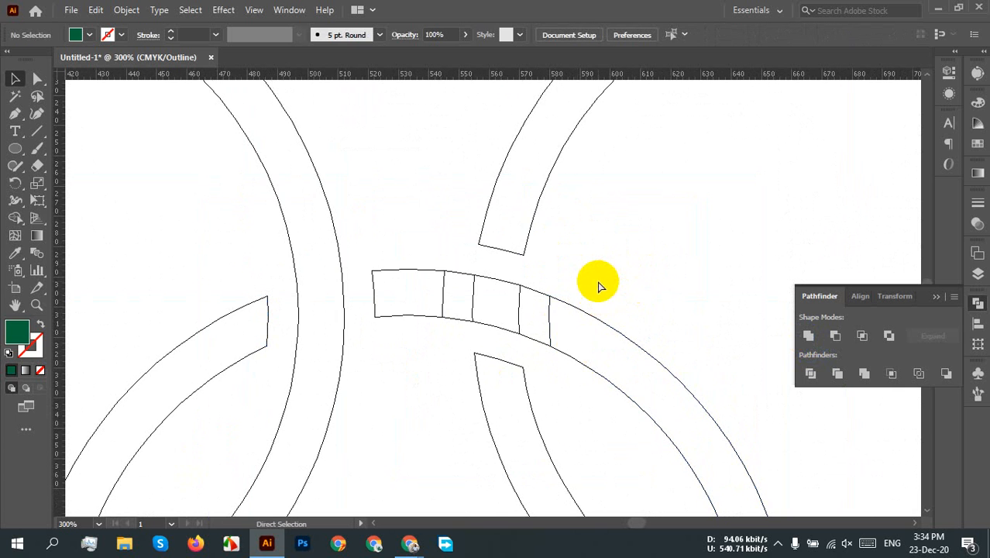
key(ctrl+y)
click(403, 285)
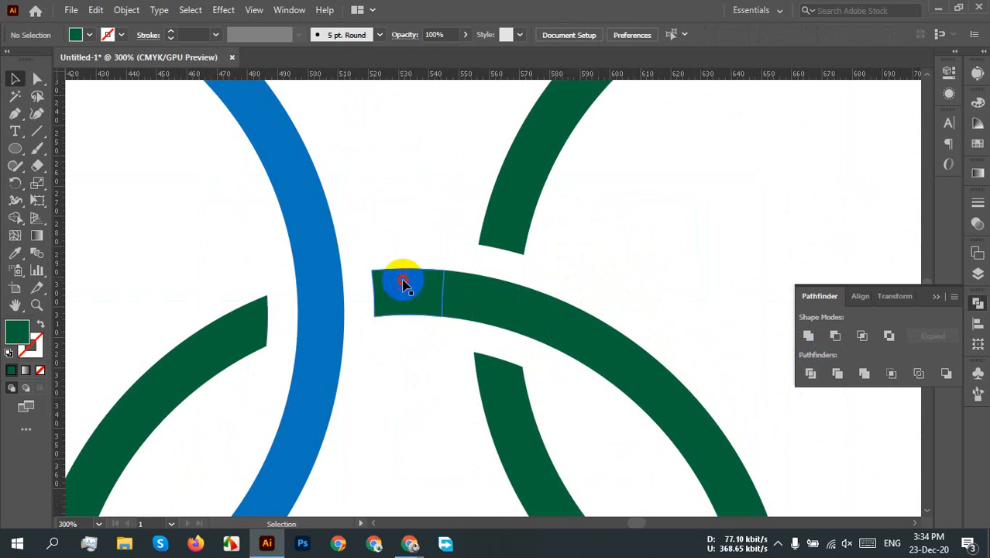
shift+click(465, 297)
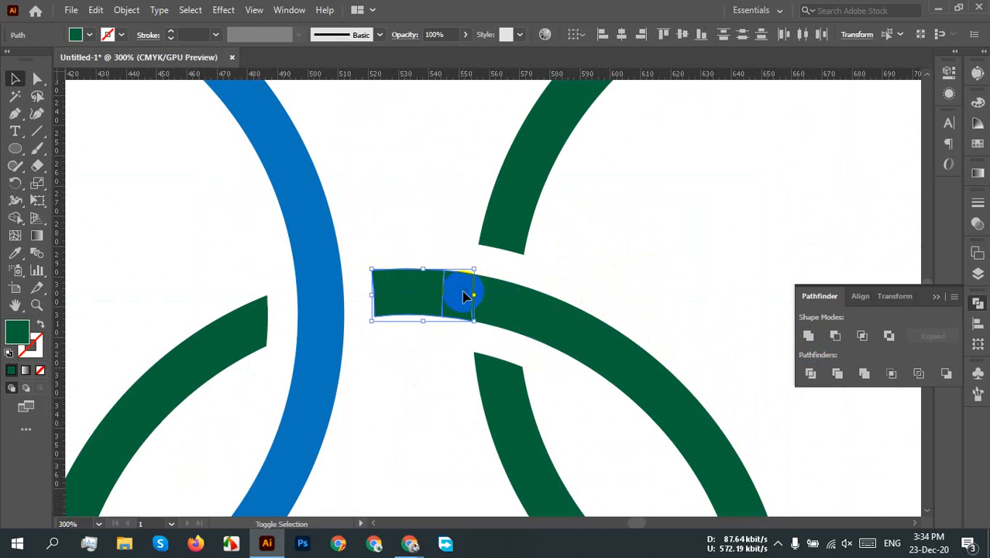
click(808, 335)
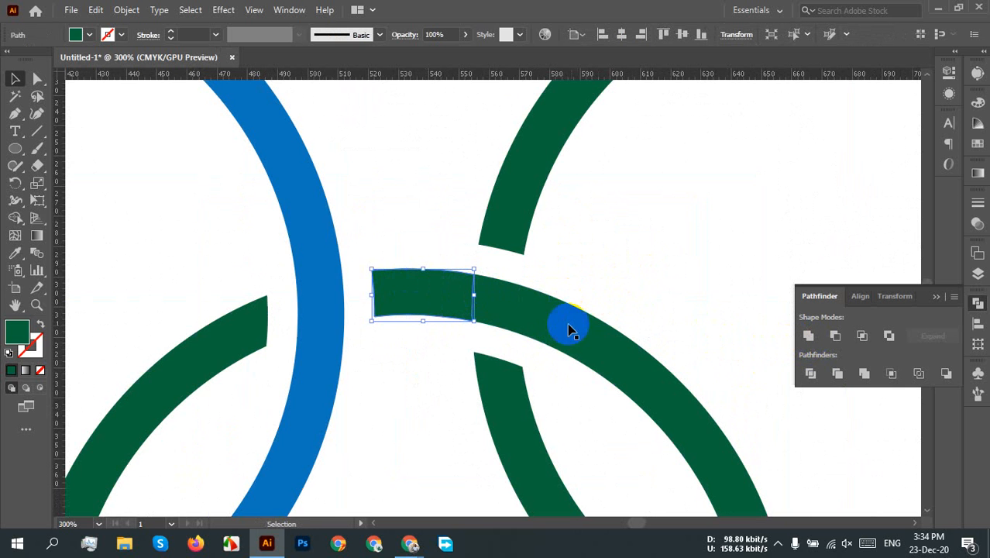
shift+click(498, 310)
click(808, 335)
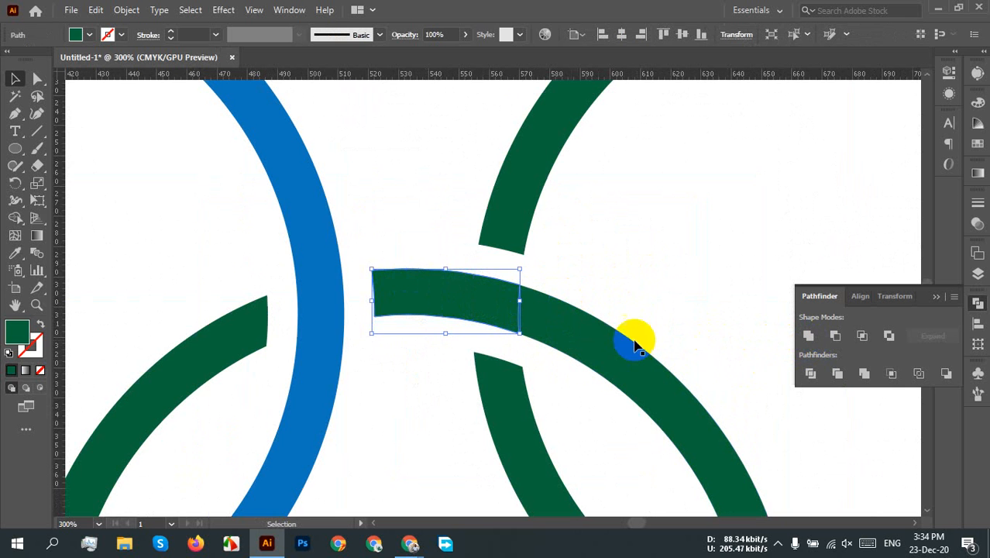
shift+click(545, 325)
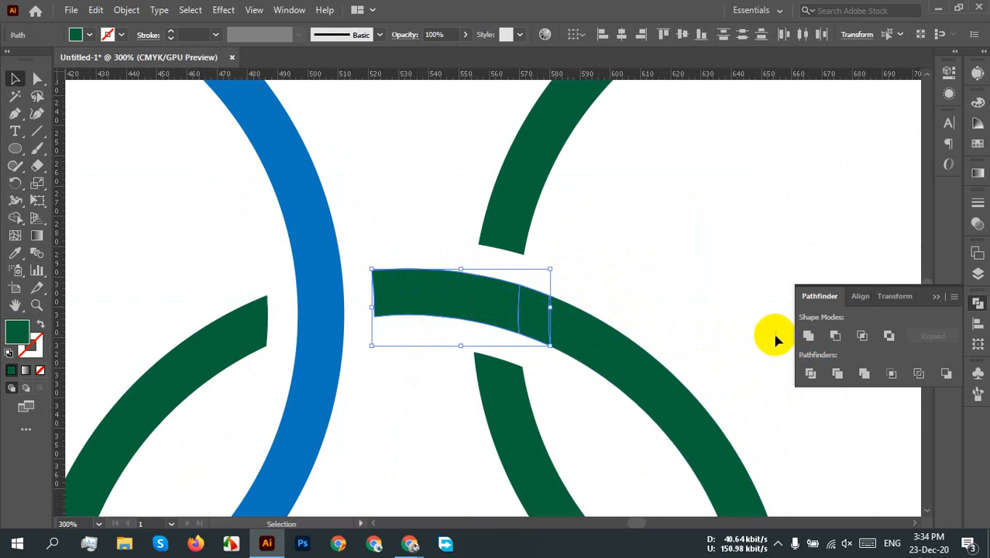
click(817, 338)
shift+click(611, 343)
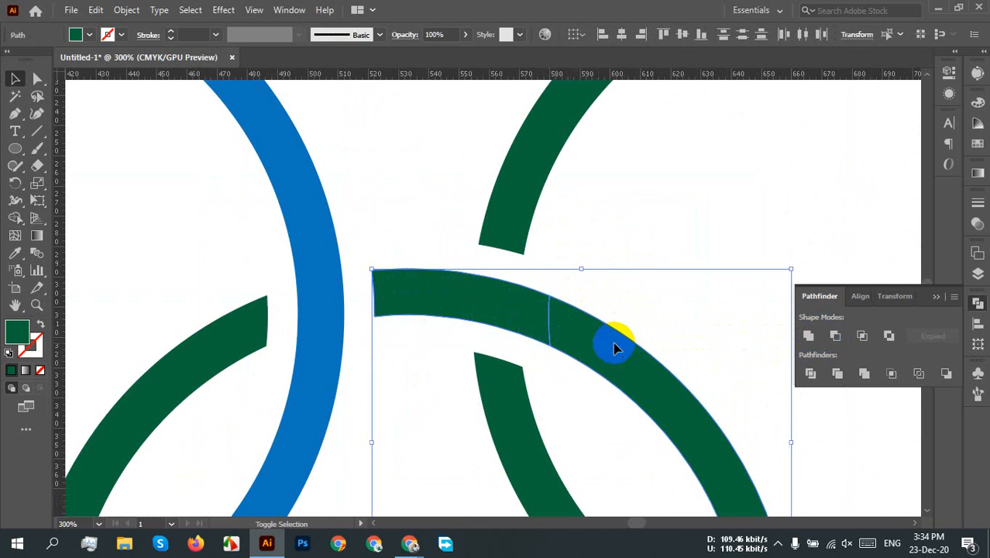
click(808, 338)
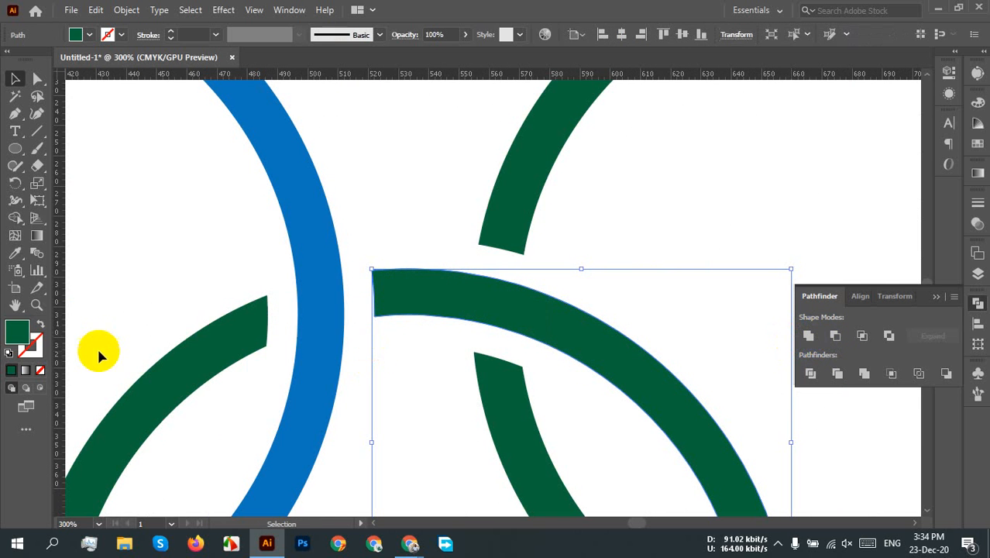
Unite the lower-left ring's two remaining parts into one object and fill it with yellow
shift+click(233, 350)
click(808, 336)
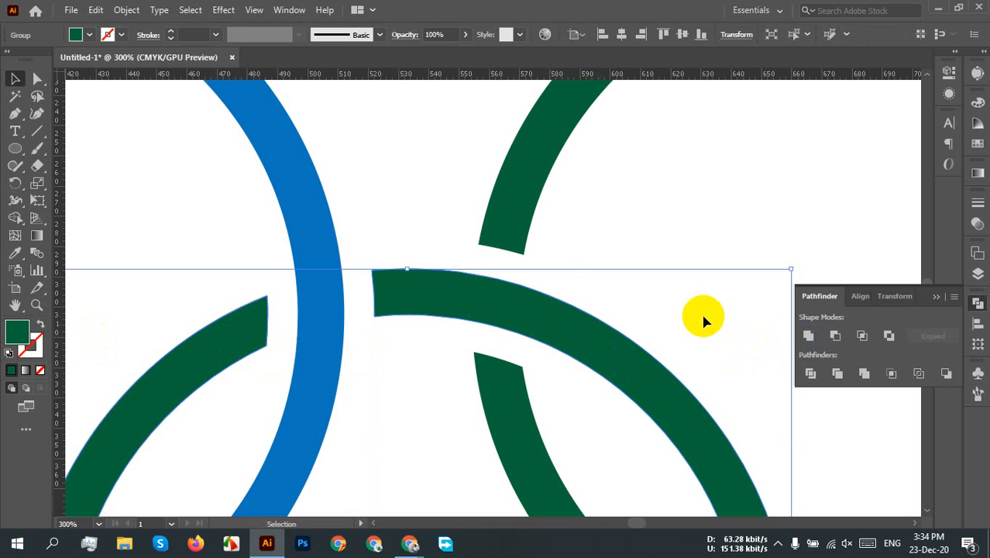
click(88, 35)
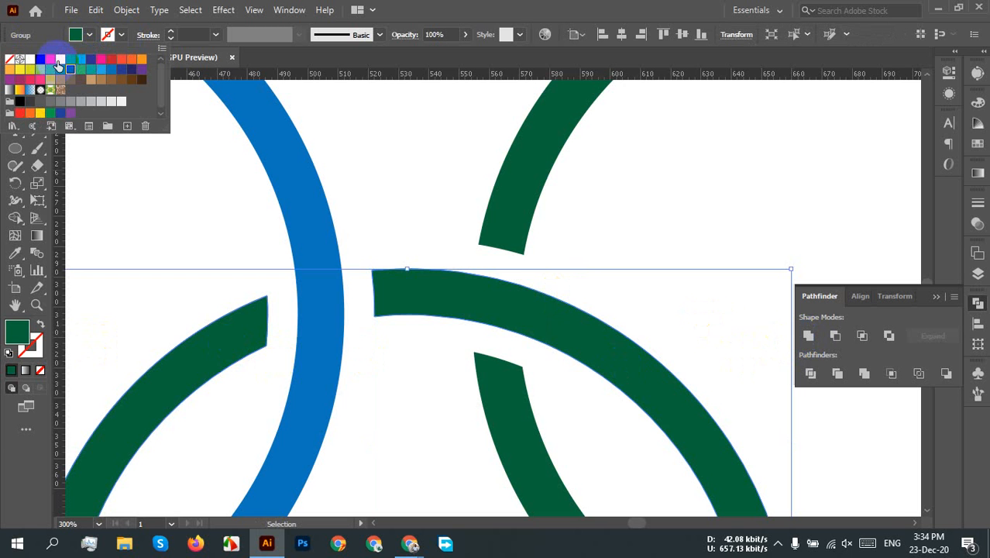
click(59, 68)
click(659, 228)
click(631, 247)
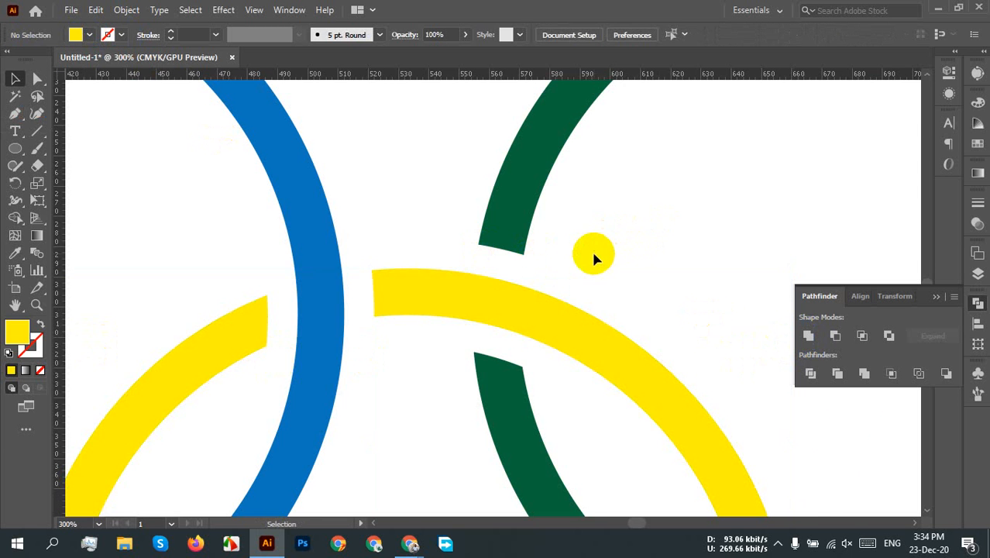
key(ctrl+minus)
key(ctrl+minus)
key(ctrl+minus)
key(ctrl+minus)
key(ctrl+plus)
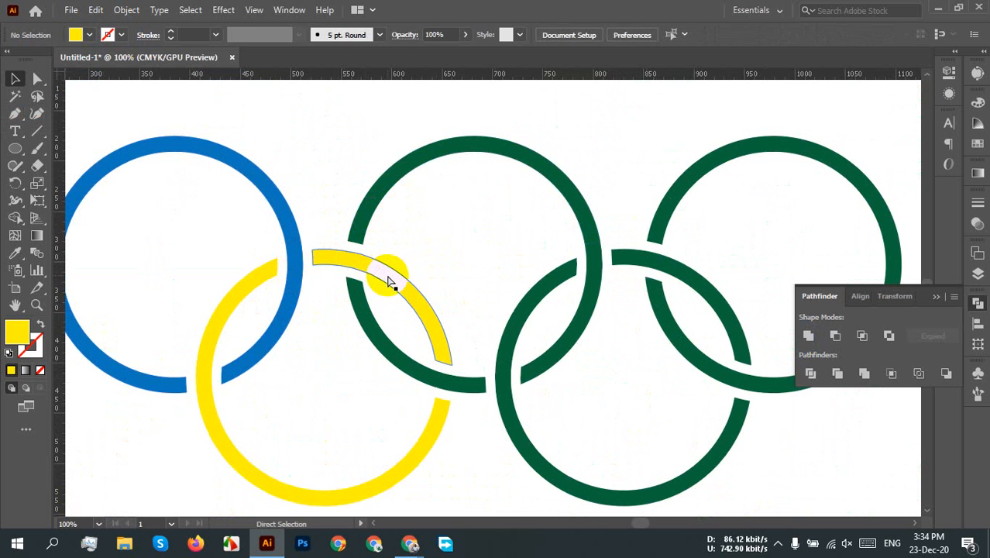
key(ctrl+y)
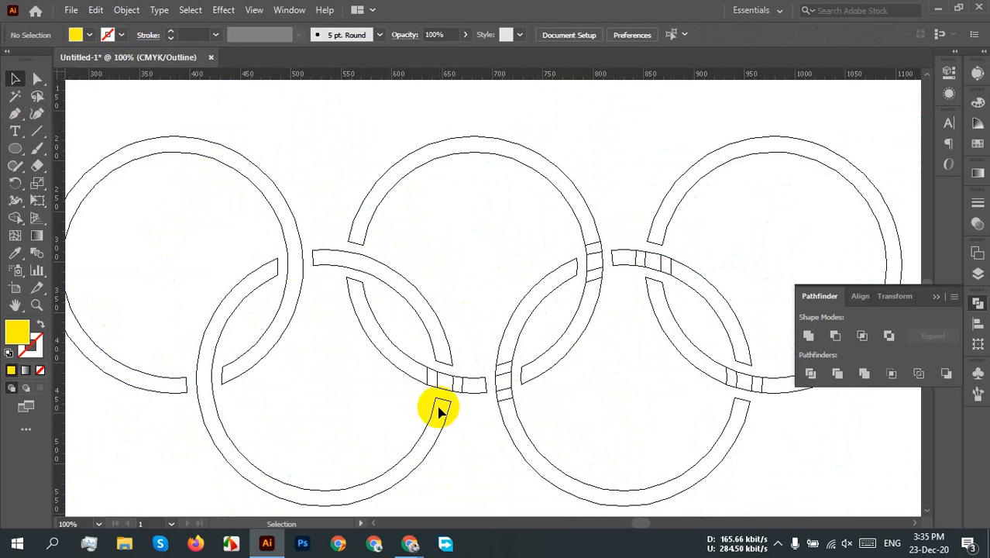
scroll(436, 391, up, 4)
scroll(531, 419, down, 2)
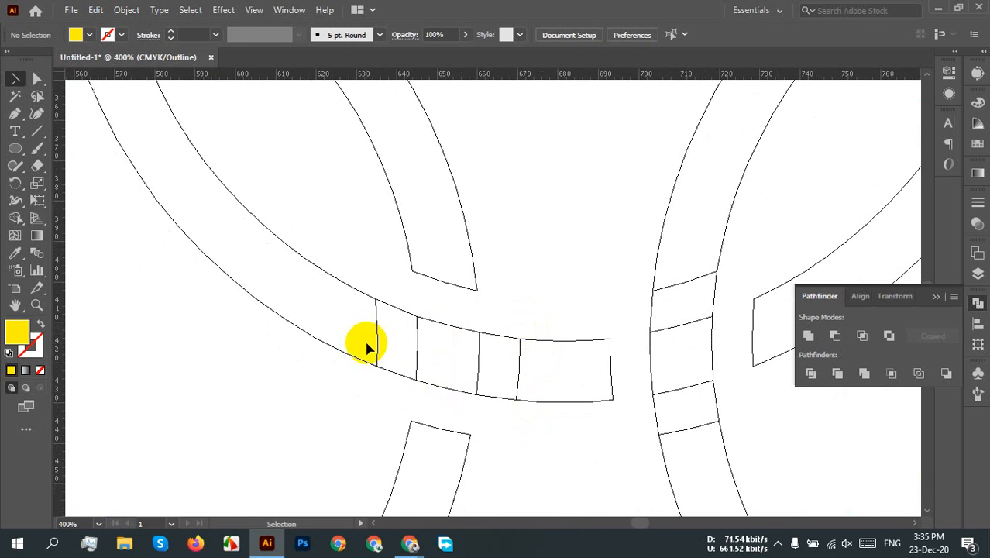
drag(353, 375, 557, 507)
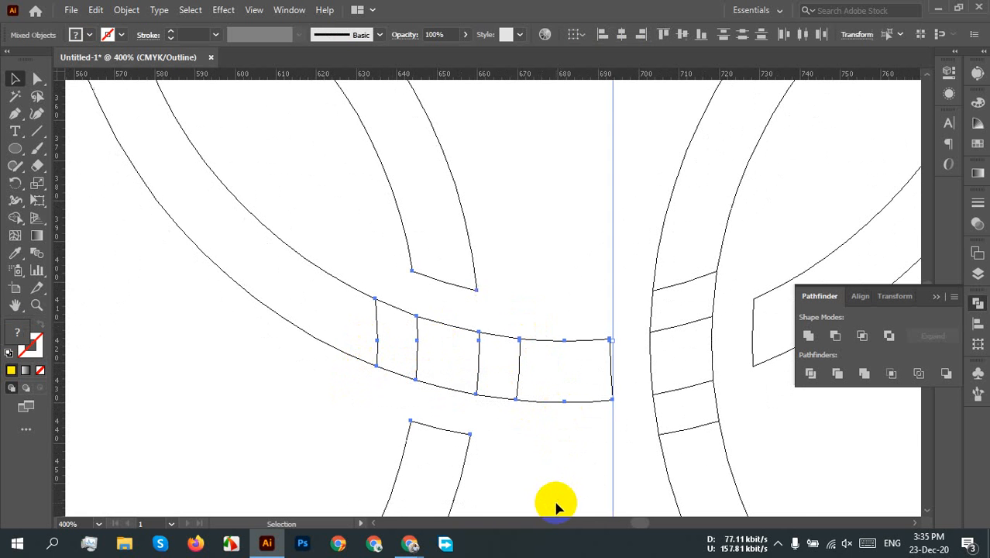
key(ctrl+1)
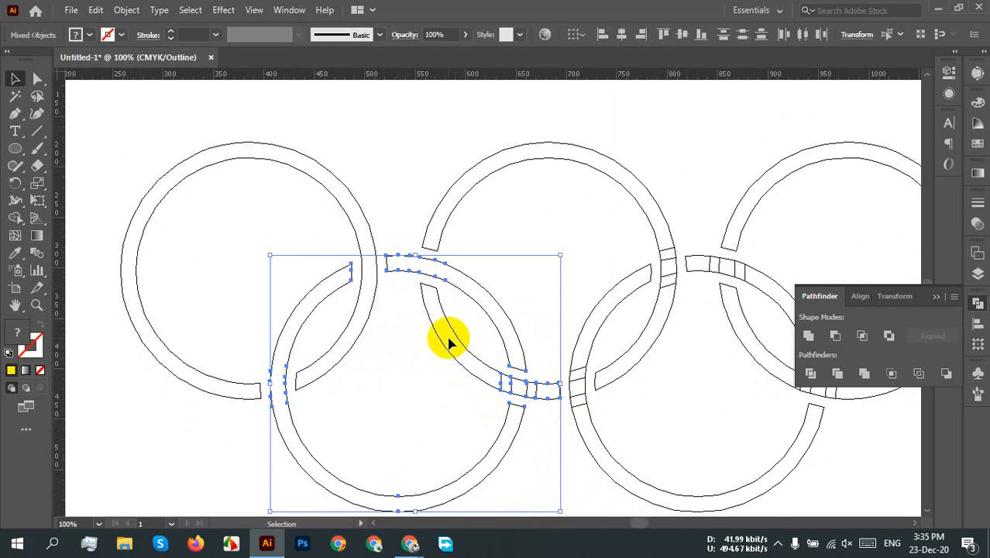
key(ctrl+y)
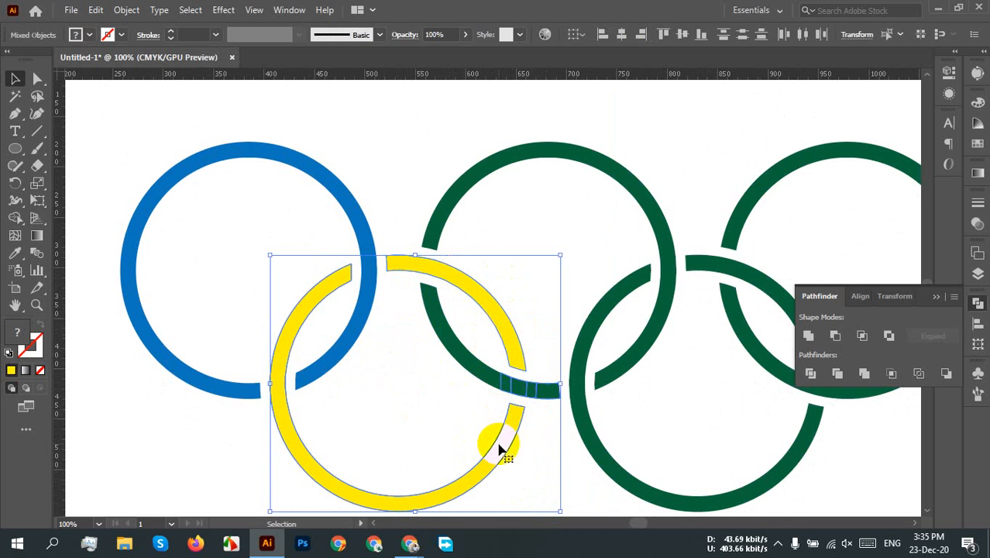
click(548, 207)
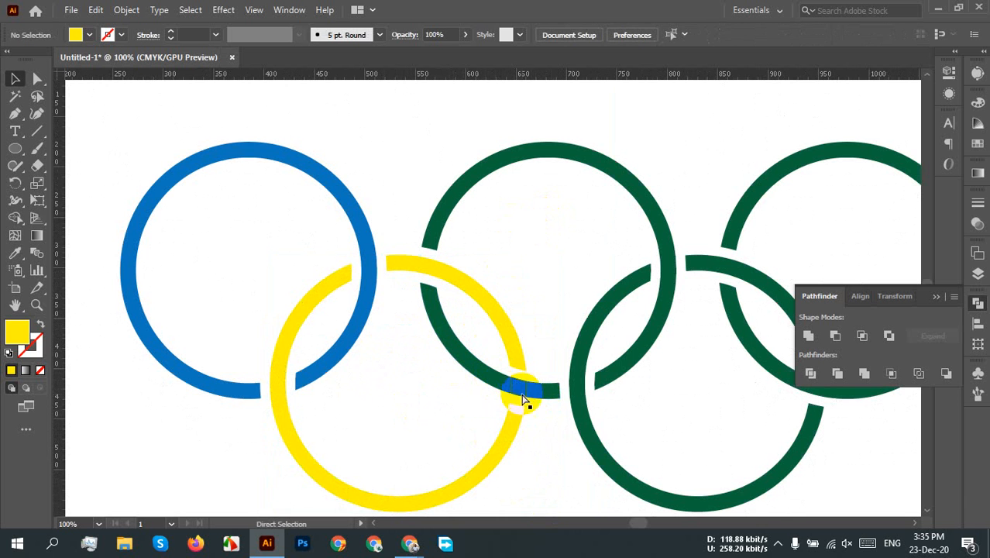
Switch to outline view and try to unite the top-middle ring's small segments where it crosses the lower-left ring
key(ctrl+y)
scroll(541, 398, up, 2)
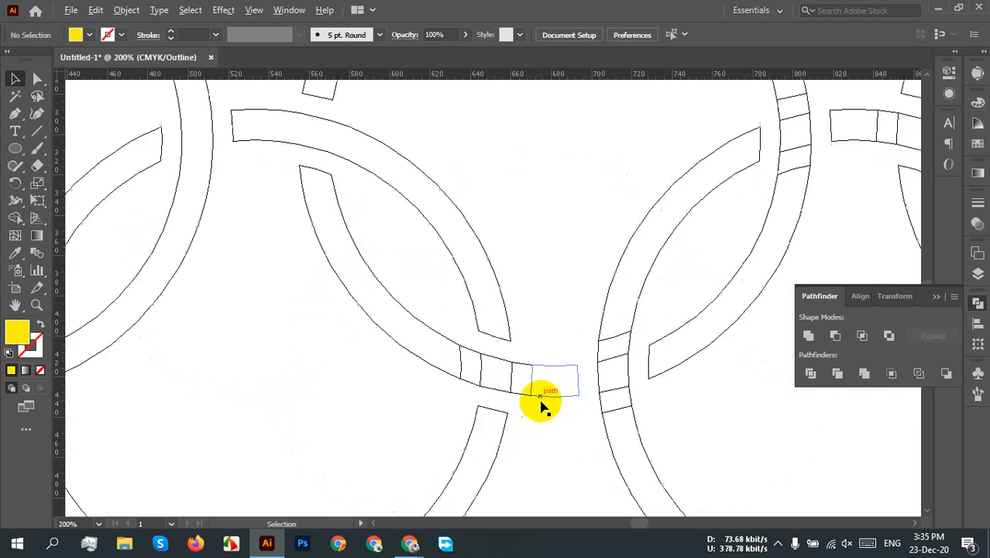
scroll(541, 399, up, 4)
drag(468, 427, 515, 385)
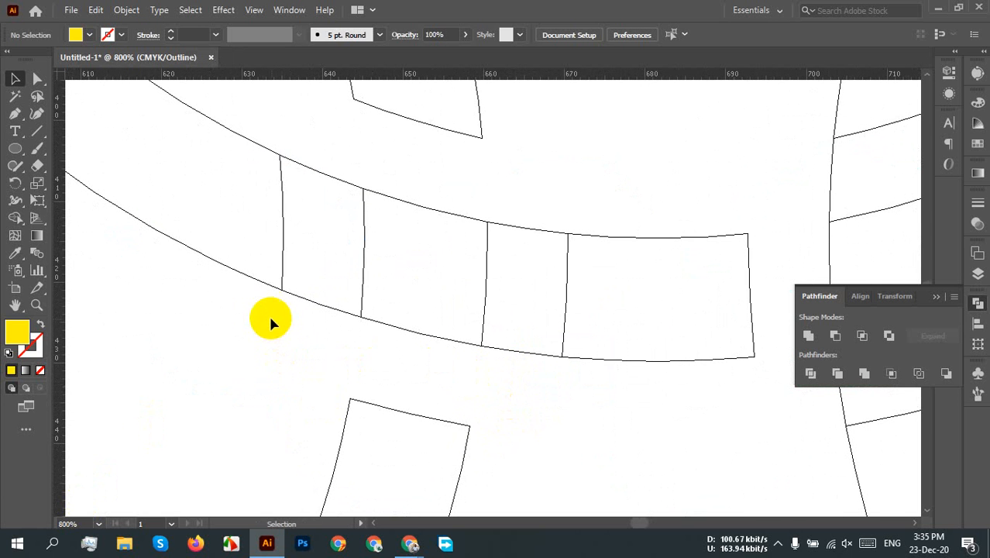
drag(256, 303, 639, 309)
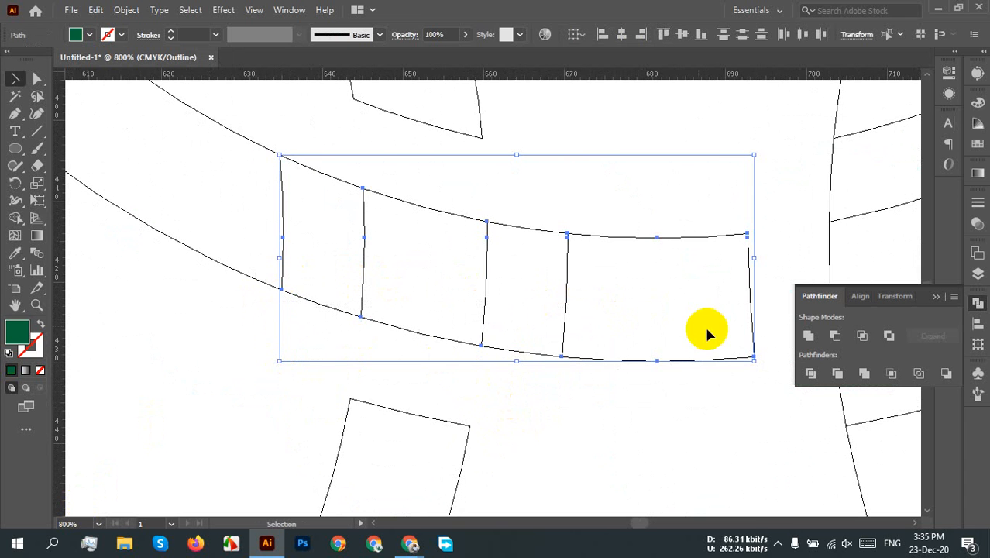
click(811, 335)
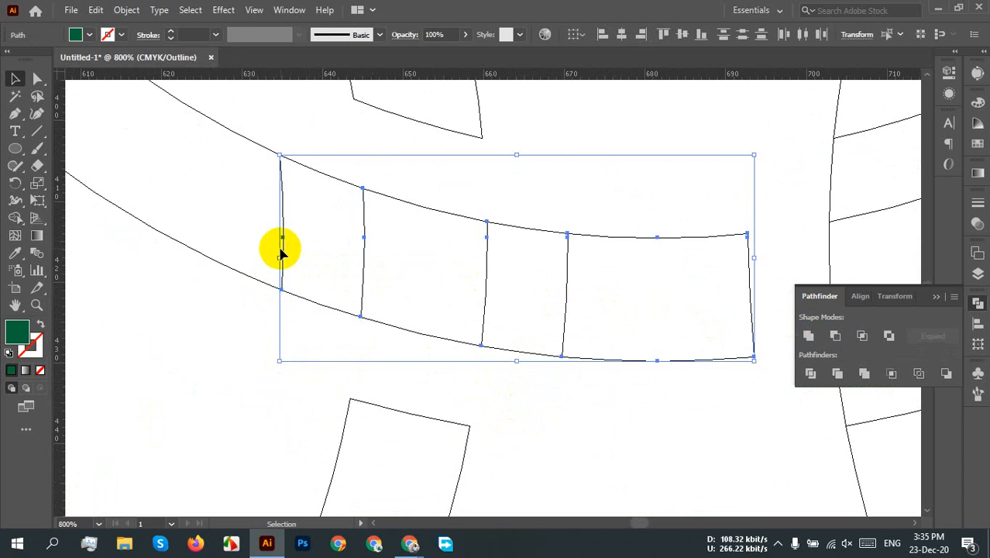
click(237, 336)
drag(253, 299, 518, 331)
scroll(445, 349, down, 10)
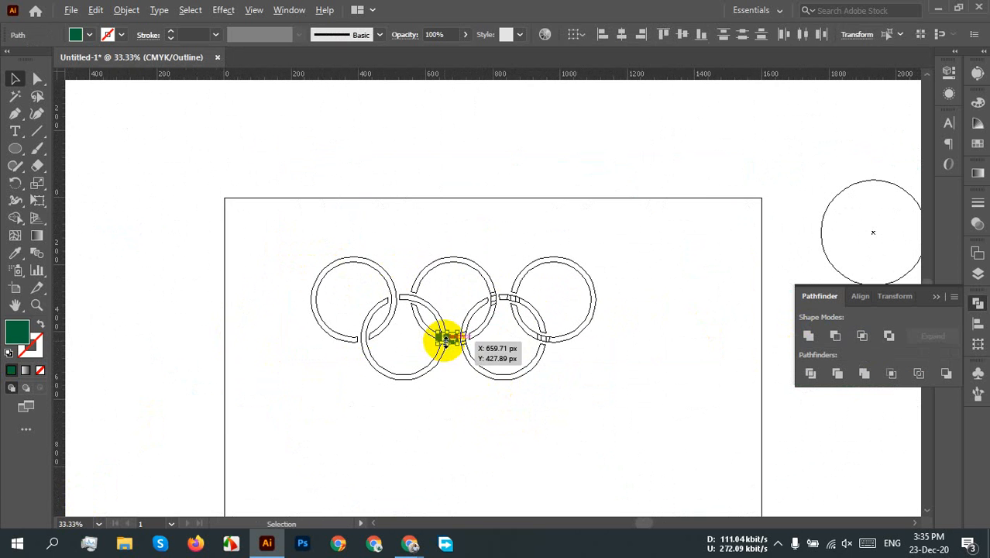
click(436, 345)
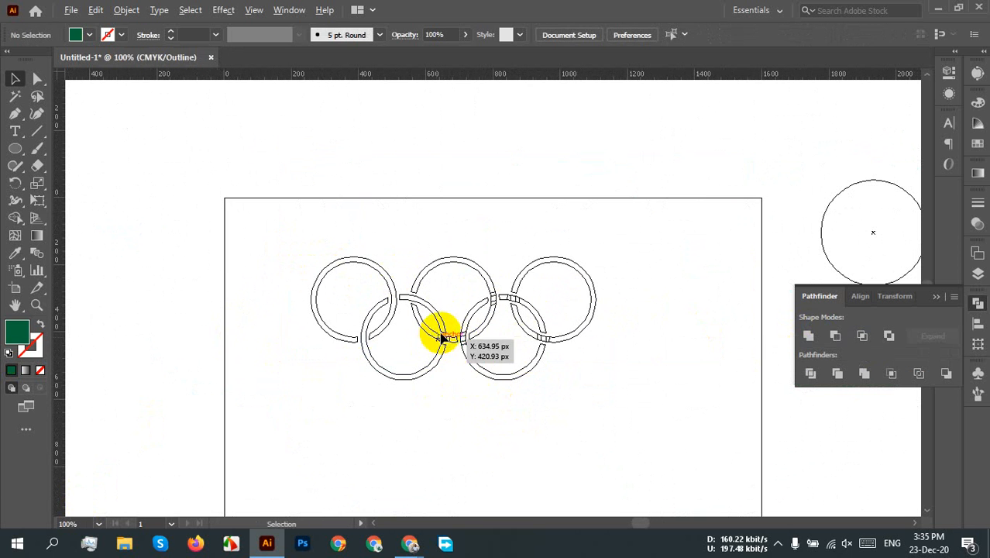
Unite the top-middle ring's small divided segments at its lower crossing with the lower-left ring
scroll(444, 338, up, 5)
scroll(451, 350, up, 3)
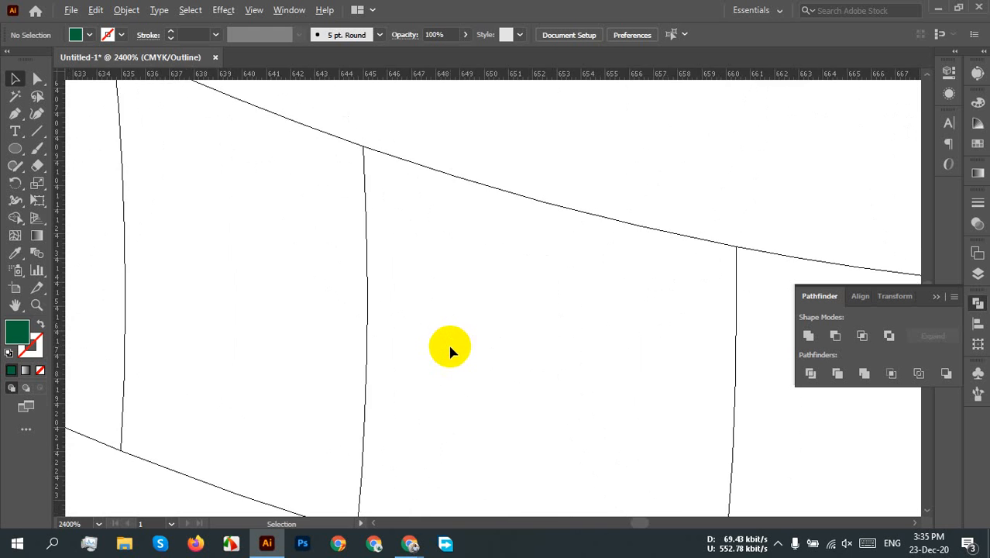
scroll(452, 350, down, 3)
scroll(458, 357, down, 3)
scroll(508, 376, right, 2)
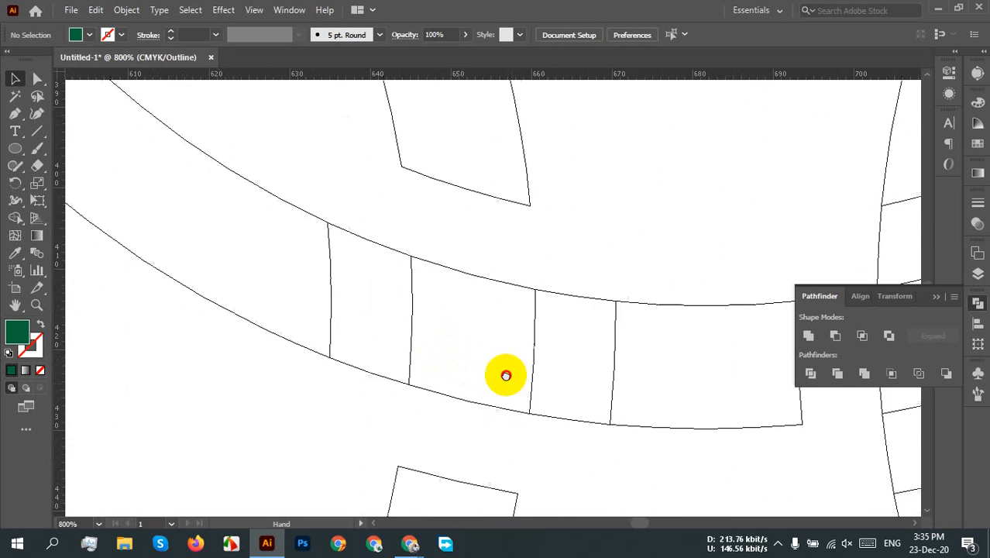
drag(261, 299, 760, 308)
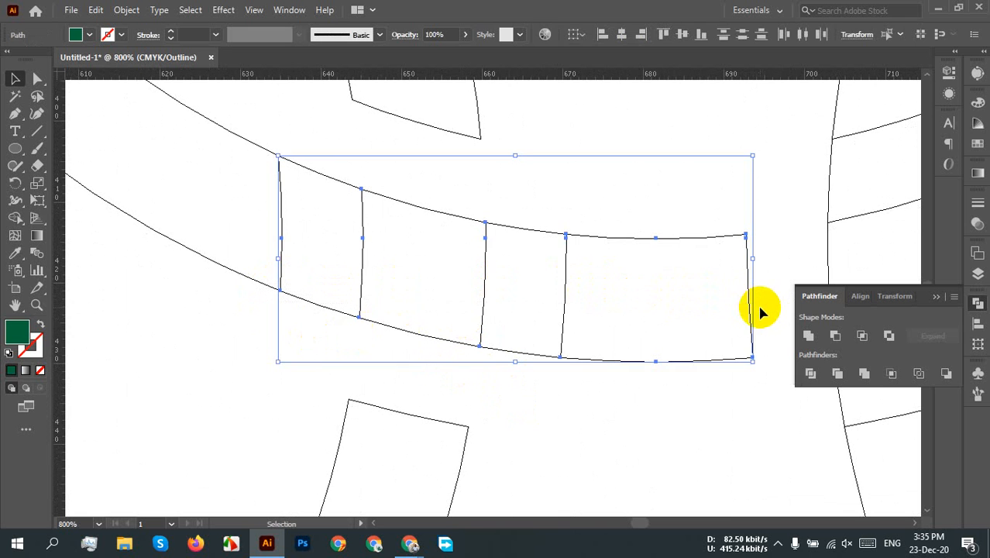
click(809, 337)
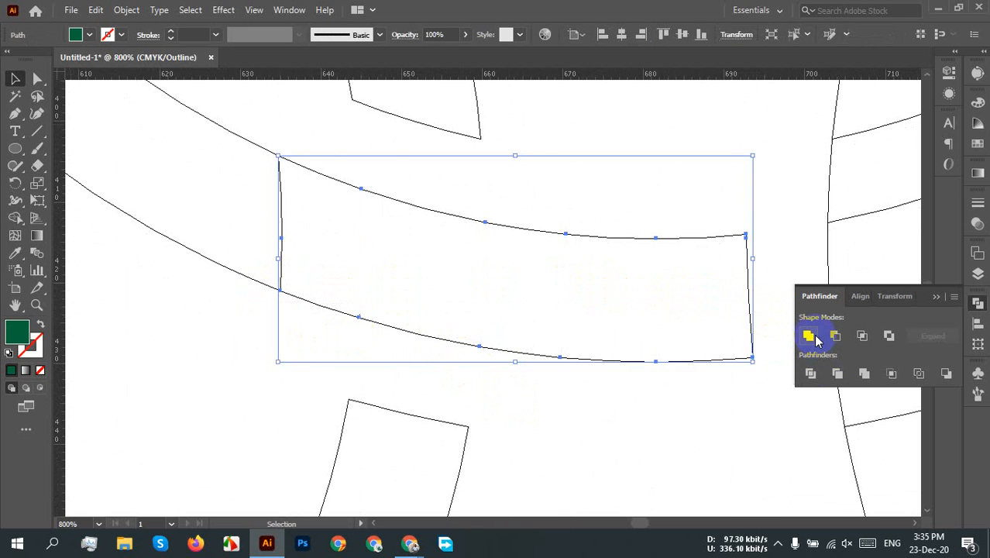
Unite the merged crossing piece with the top-middle ring's adjoining lower-left arc
click(225, 313)
drag(236, 303, 326, 273)
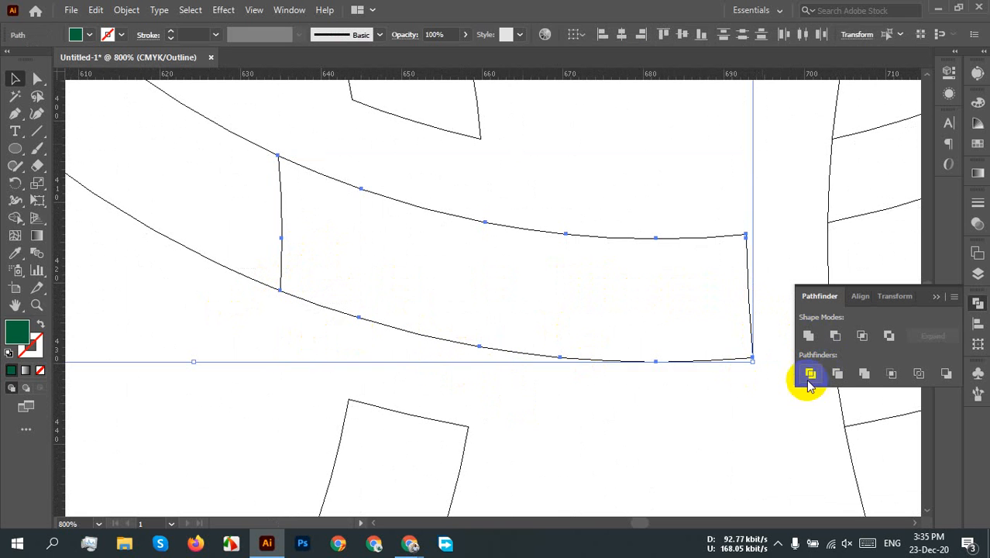
click(809, 336)
Unite the top-middle ring's divided segments and arcs at its right-hand crossing with the lower-right ring
scroll(474, 332, down, 3)
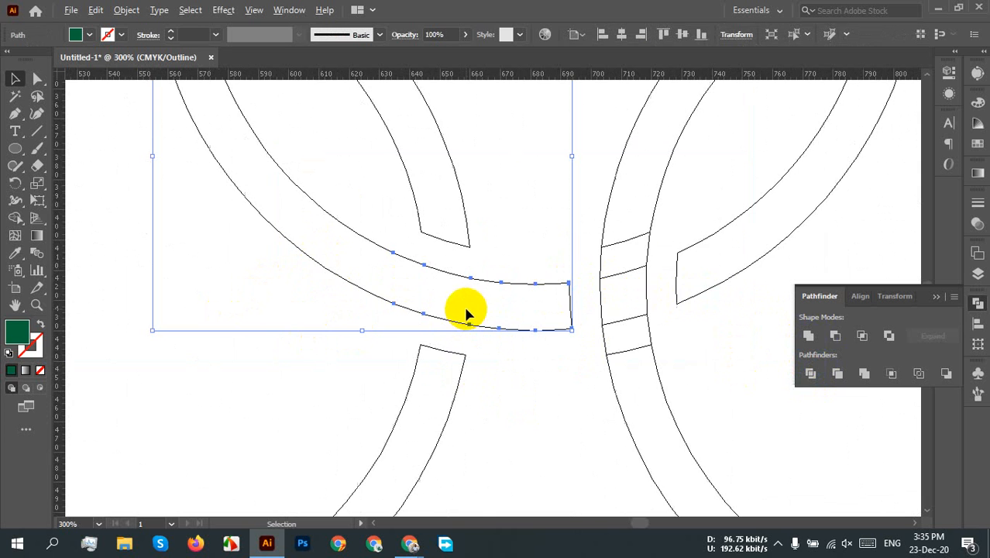
scroll(463, 308, down, 2)
drag(466, 243, 467, 346)
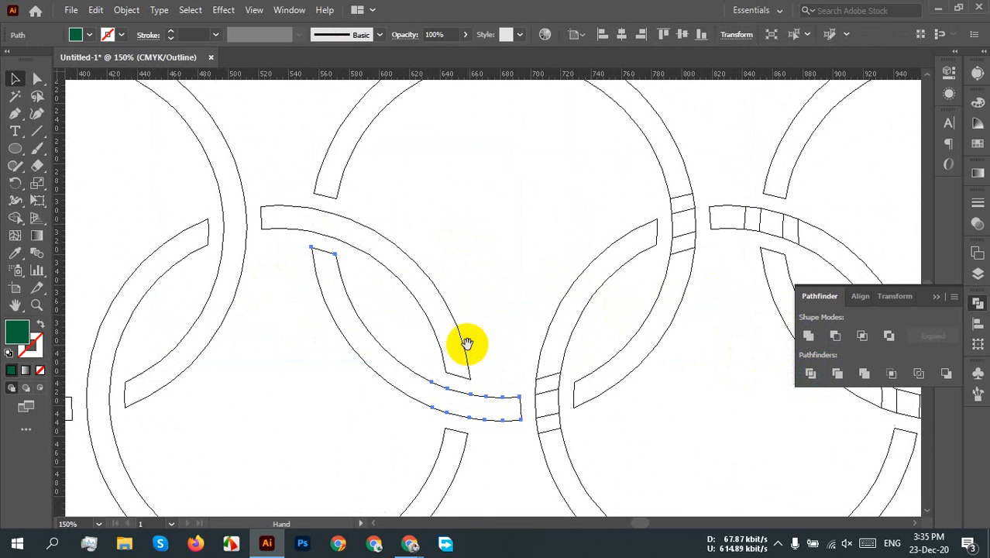
drag(698, 190, 686, 269)
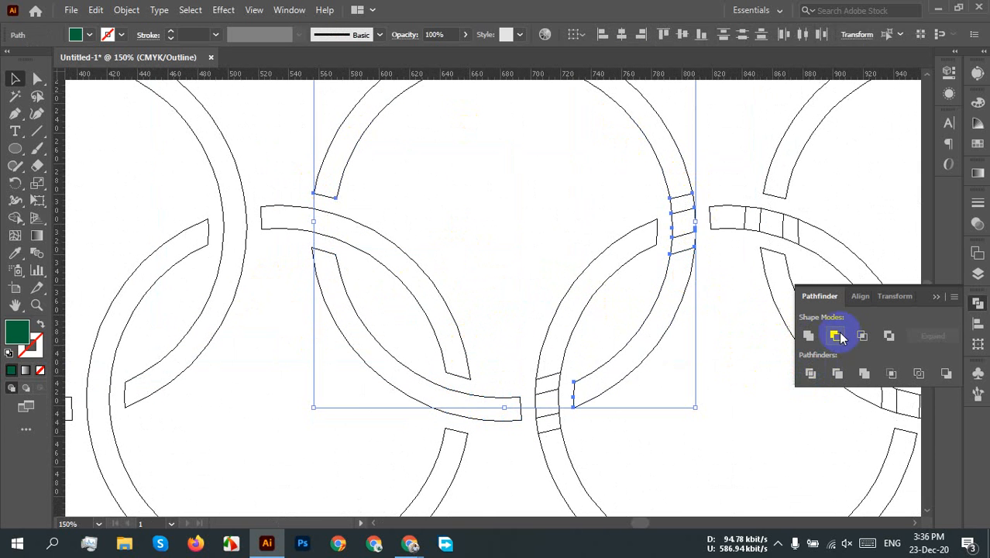
click(810, 336)
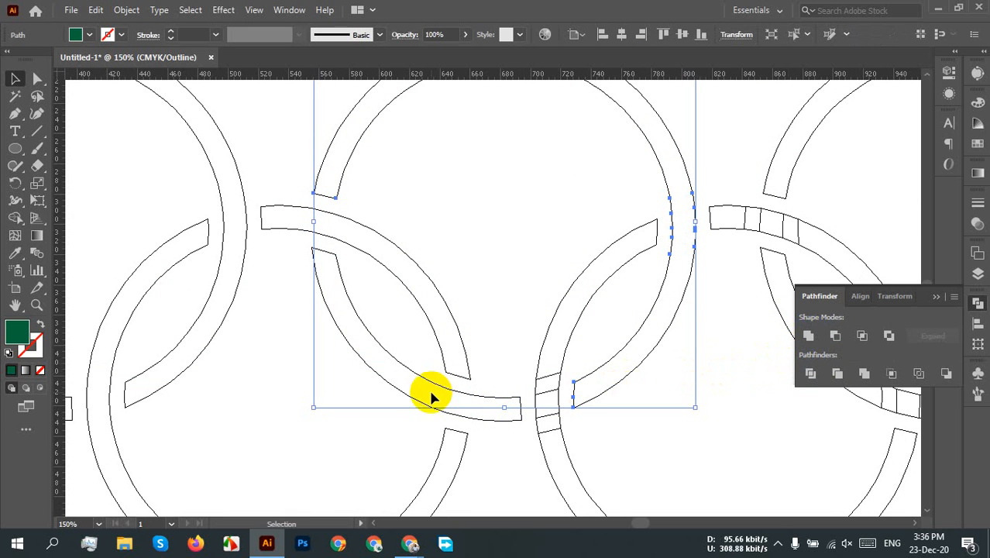
Unite the top-middle ring's two remaining parts into one object and clear the selection
shift+click(408, 376)
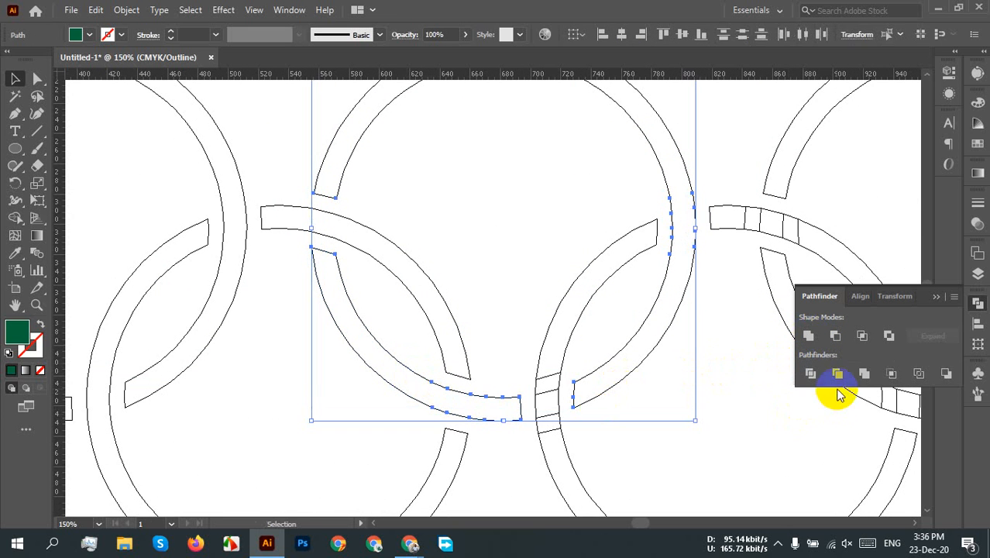
click(810, 336)
click(682, 391)
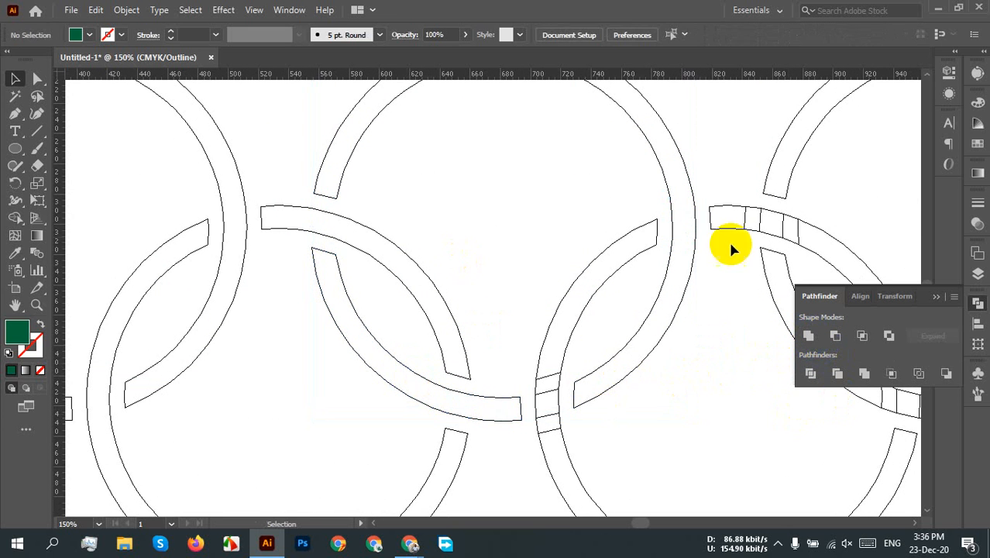
Unite the lower-right ring's divided segments at its left-hand crossing with the top-middle ring
drag(660, 435, 603, 350)
alt+scroll(502, 316, up, 5)
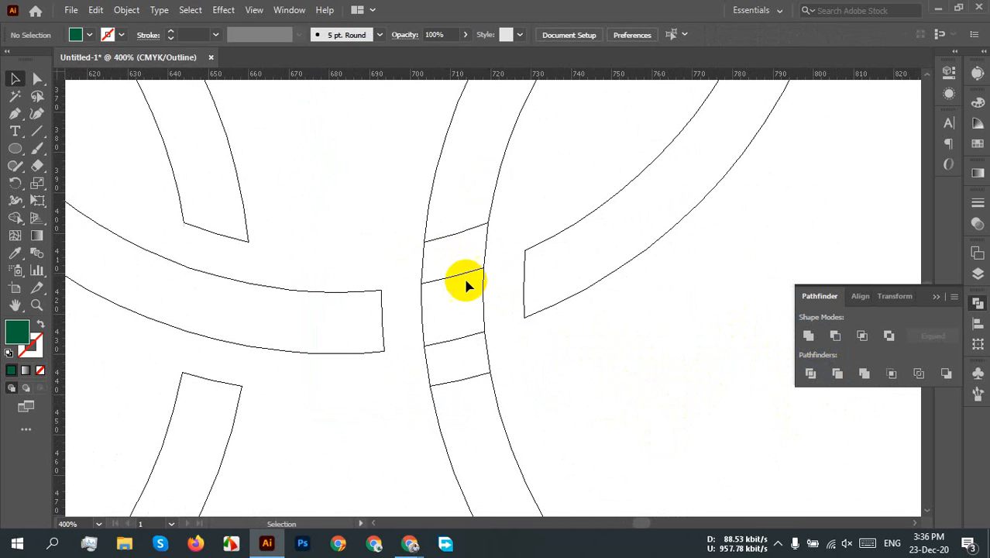
drag(410, 243, 453, 416)
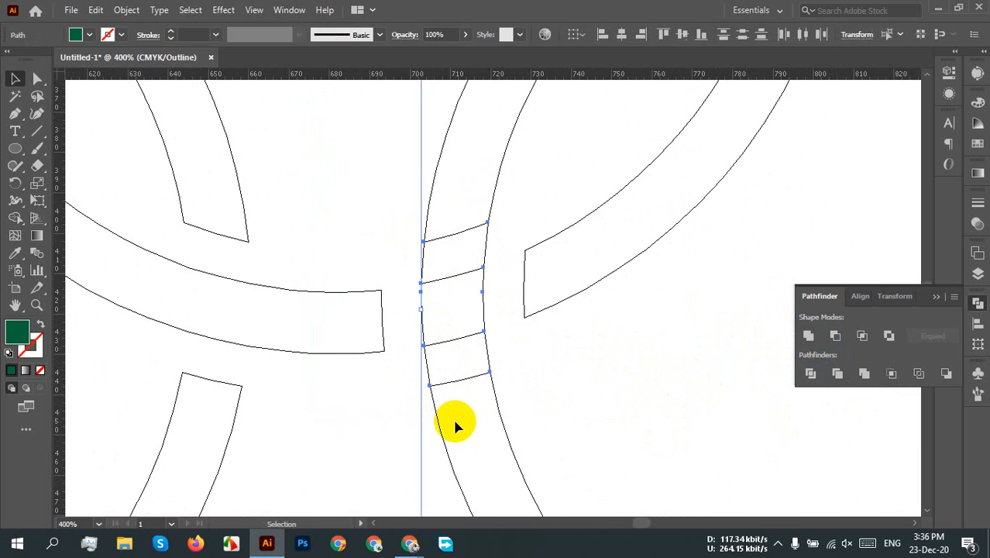
click(809, 337)
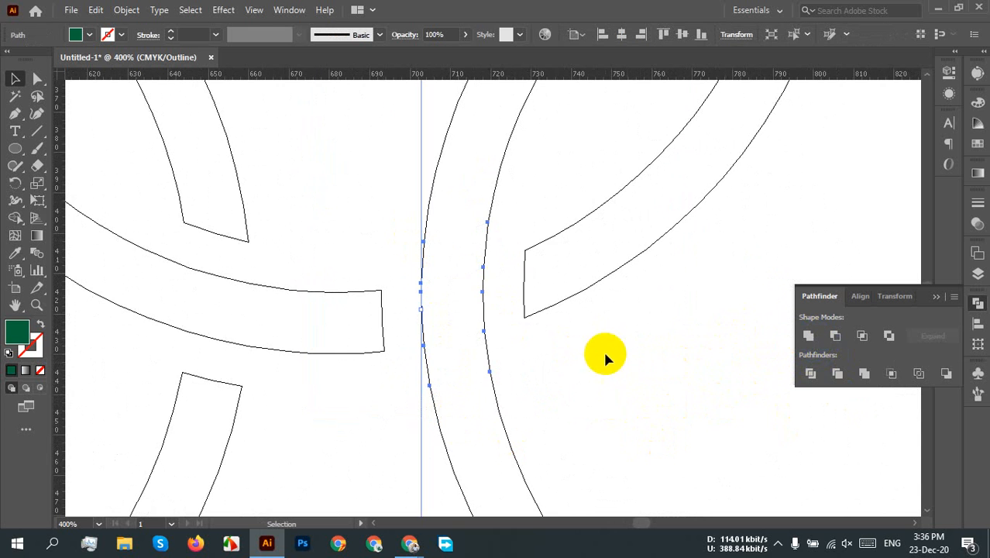
alt+scroll(605, 355, down, 4)
drag(691, 361, 451, 399)
alt+scroll(495, 208, up, 3)
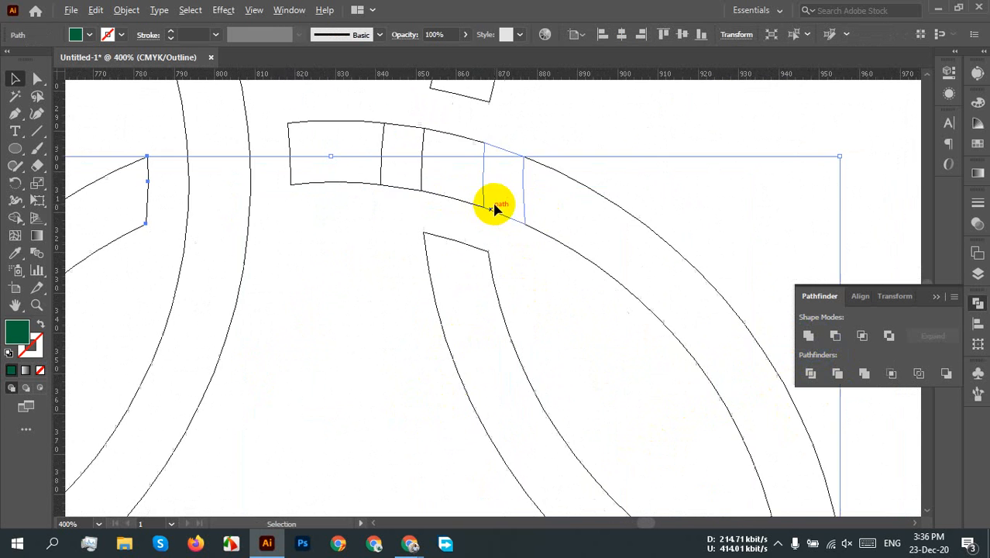
drag(650, 193, 719, 333)
click(669, 234)
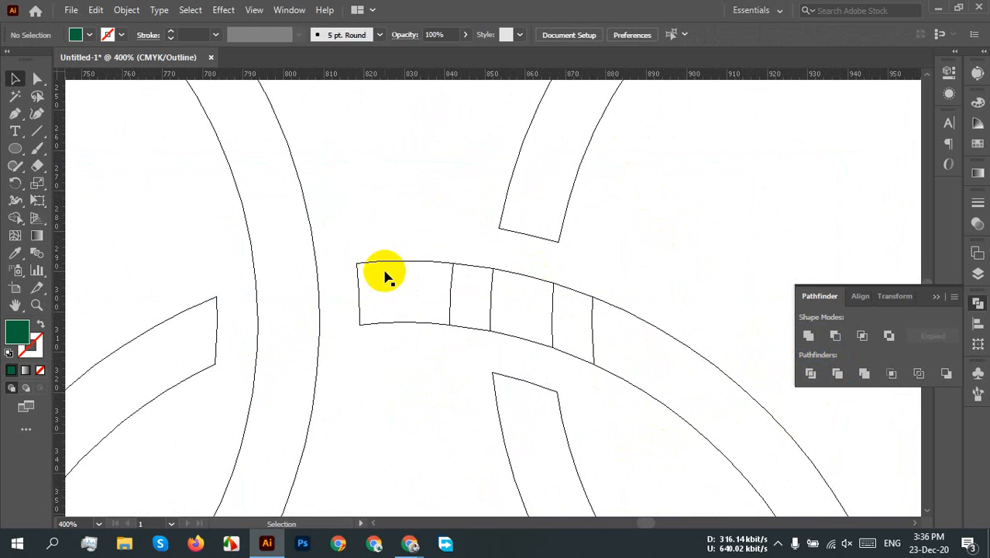
drag(439, 237, 619, 325)
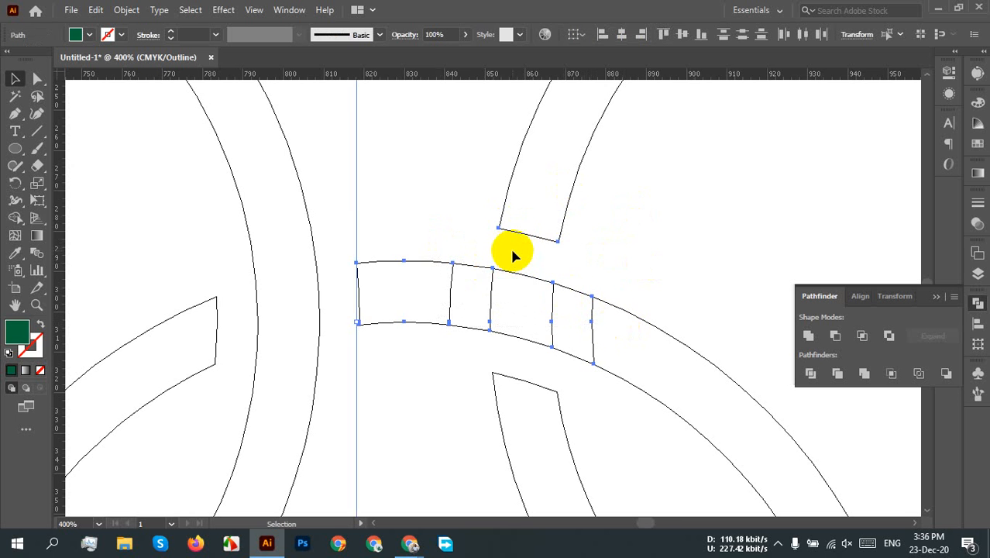
key(ctrl+y)
scroll(576, 262, down, 6)
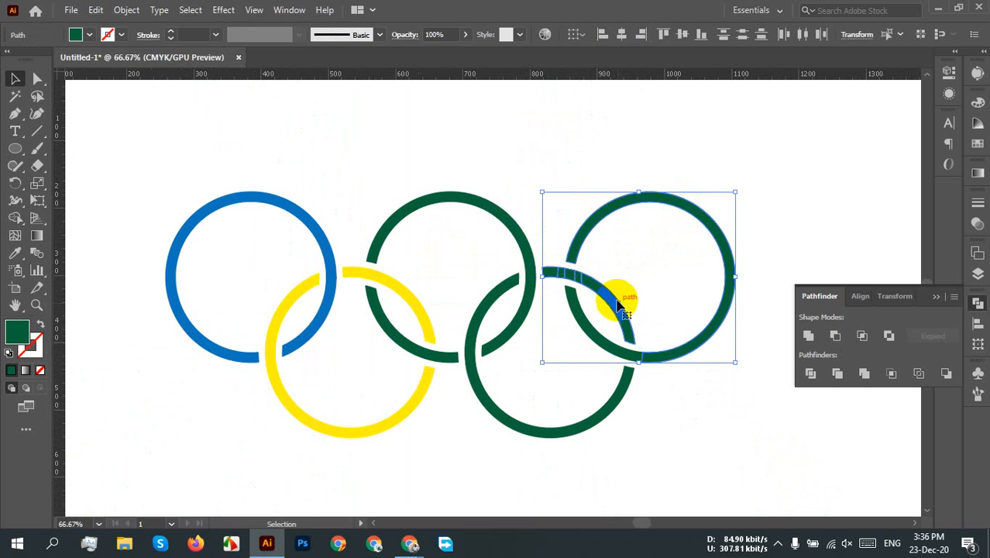
ctrl+click(573, 286)
key(ctrl+y)
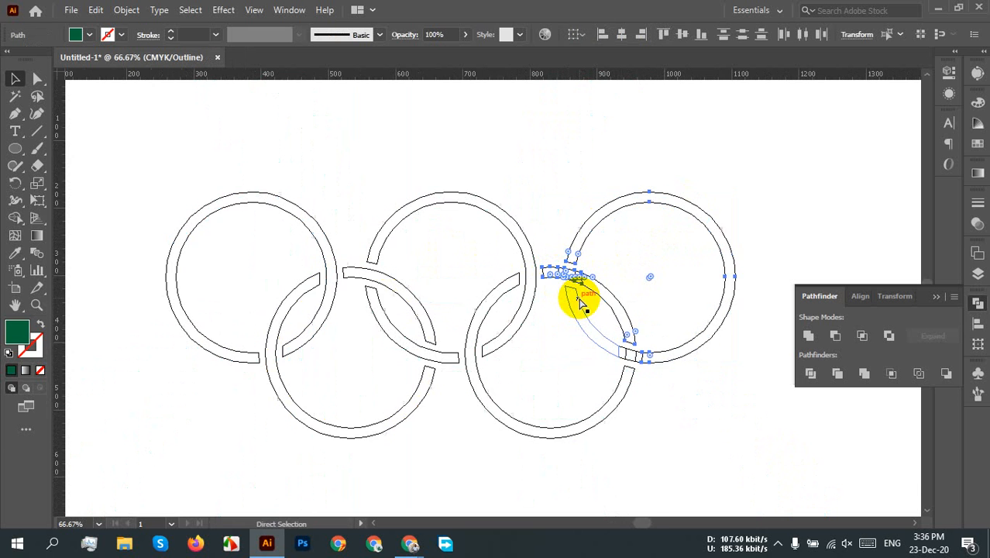
scroll(633, 317, up, 5)
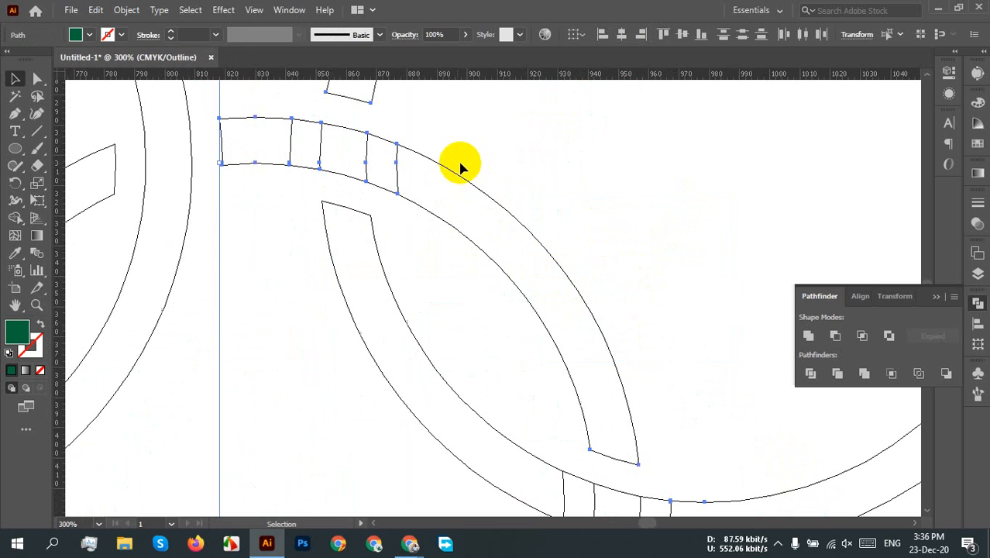
drag(460, 164, 624, 363)
click(639, 312)
Unite the lower-right ring's divided segments at its upper crossing with the top-right ring
scroll(518, 315, up, 3)
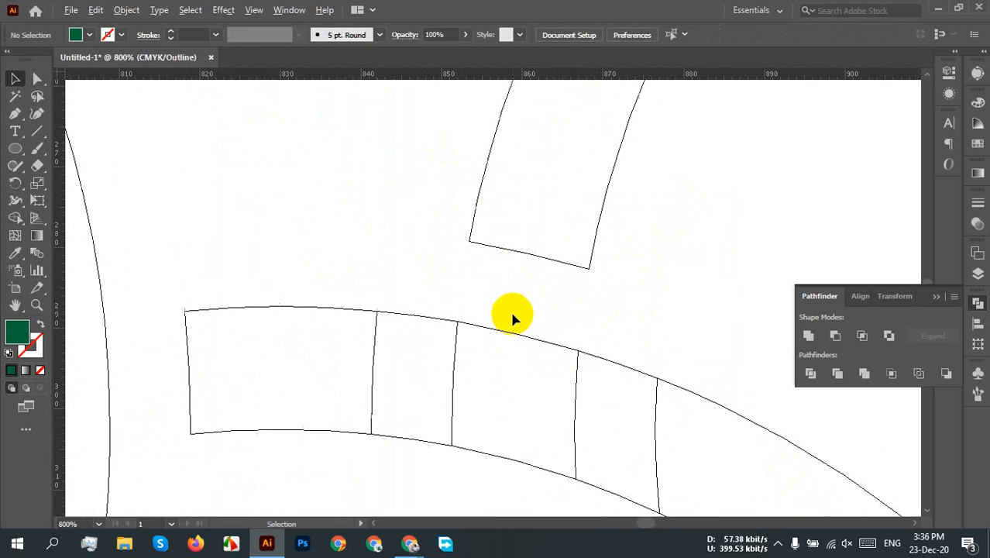
scroll(631, 310, down, 1)
drag(363, 265, 516, 374)
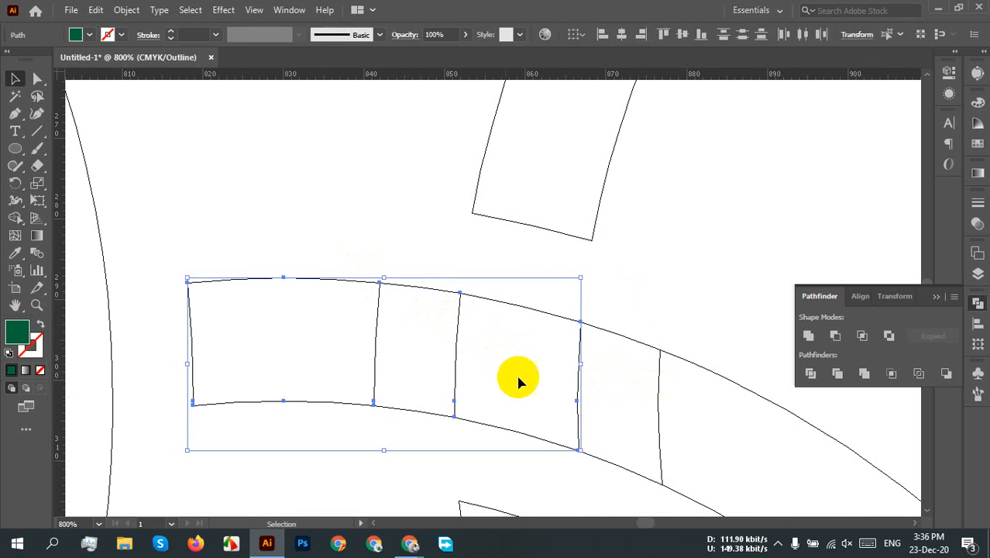
click(808, 335)
click(626, 311)
drag(592, 323, 675, 368)
click(808, 337)
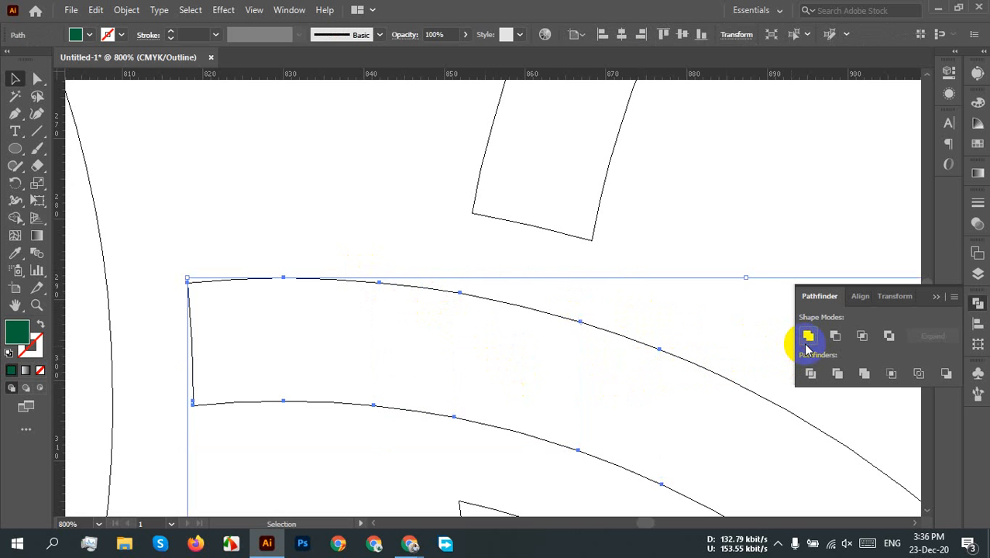
click(613, 354)
scroll(589, 383, down, 3)
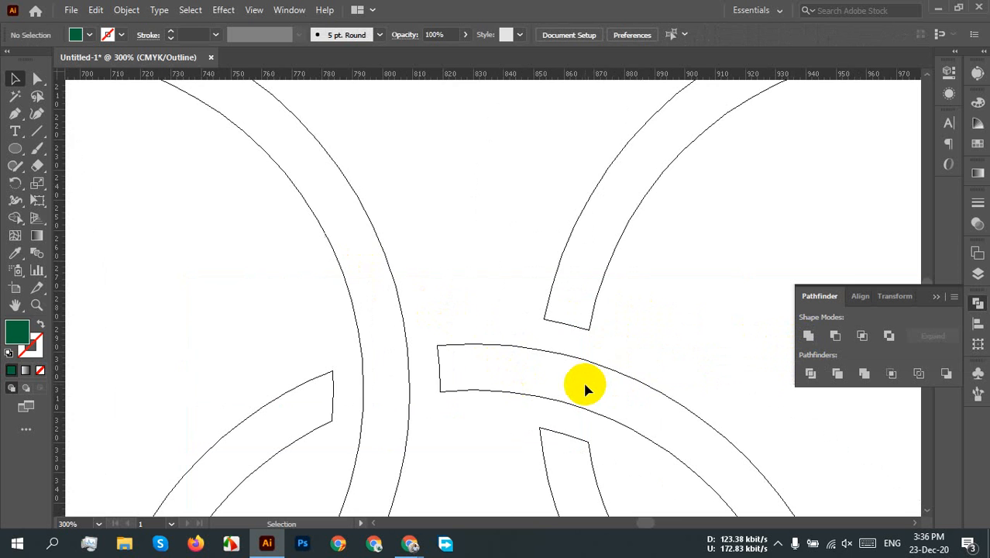
Unite the top-right ring's divided segments at its lower crossing with the lower-right ring
scroll(583, 380, down, 3)
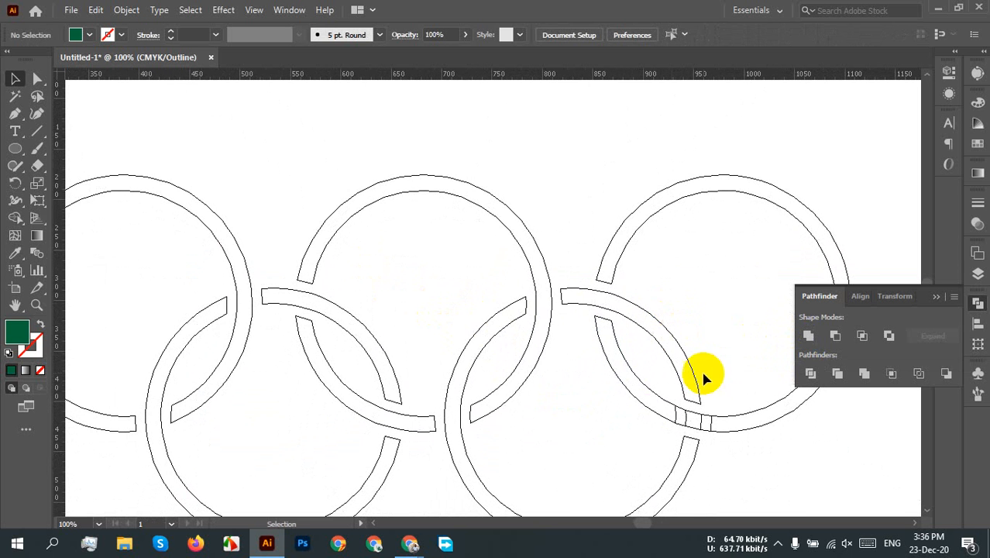
scroll(709, 418, up, 4)
drag(718, 449, 675, 360)
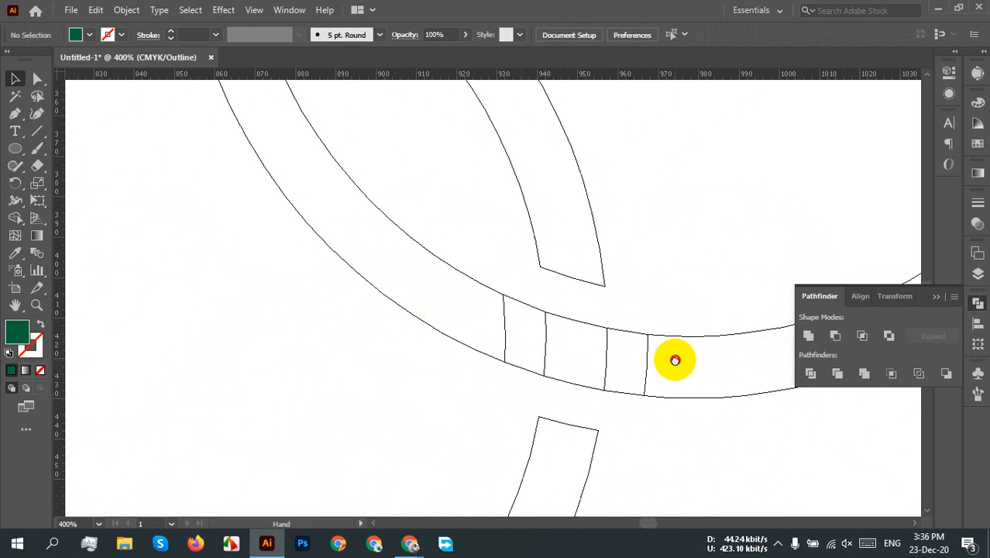
scroll(645, 376, up, 2)
drag(655, 443, 548, 347)
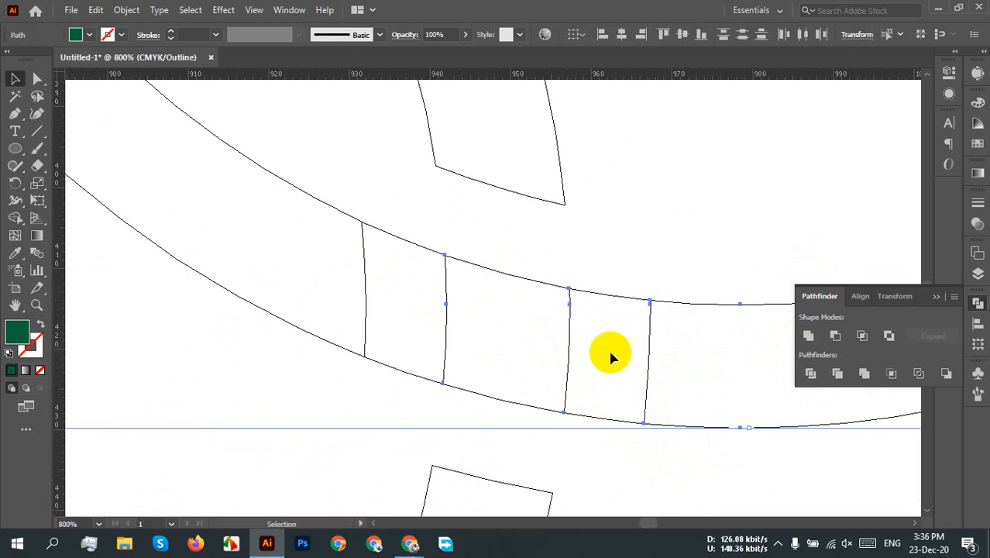
click(808, 335)
click(407, 408)
drag(450, 405, 419, 350)
click(808, 336)
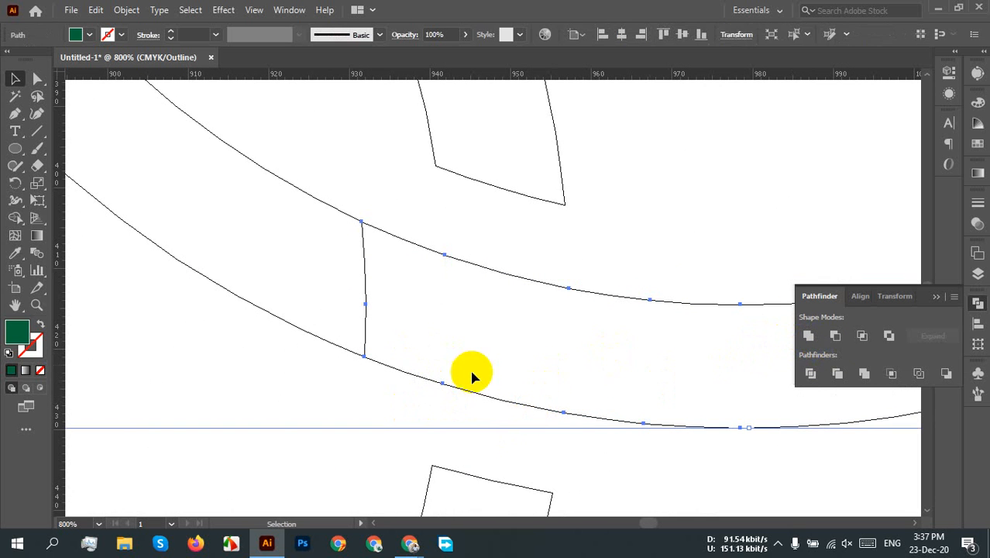
click(365, 389)
drag(378, 395, 351, 334)
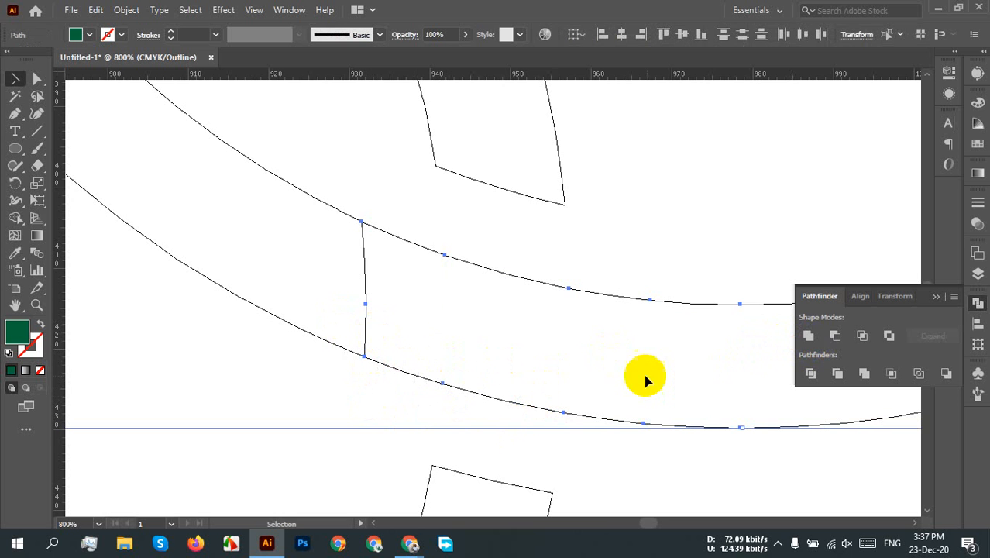
click(809, 335)
click(332, 395)
scroll(332, 395, down, 6)
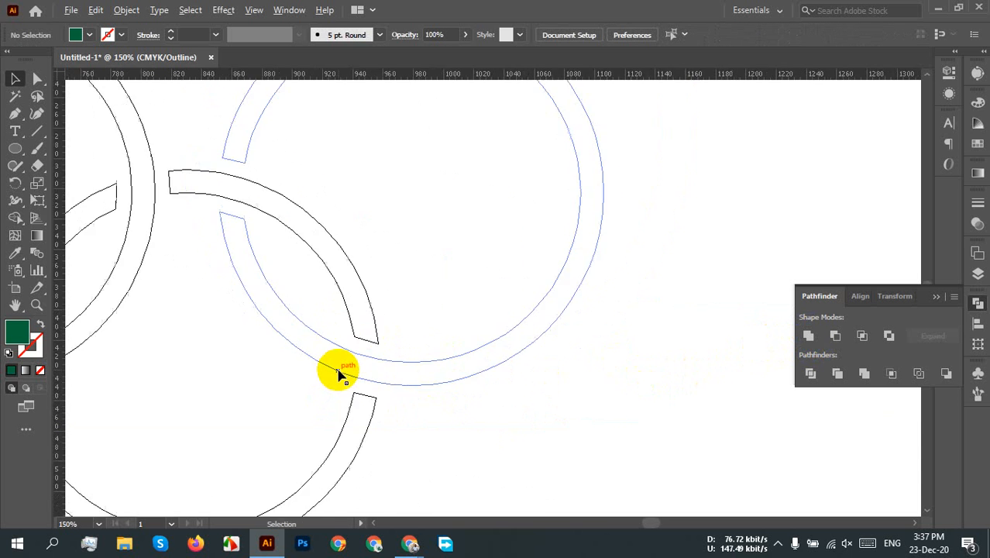
Unite the lower-right ring's two remaining parts into one object and return from outline to colour preview
drag(466, 409, 745, 400)
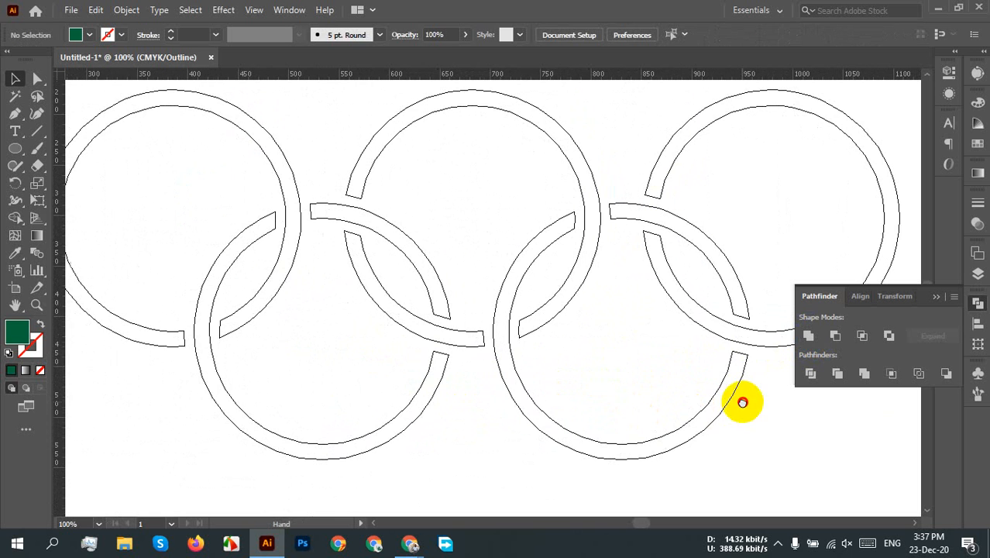
click(733, 311)
shift+click(729, 399)
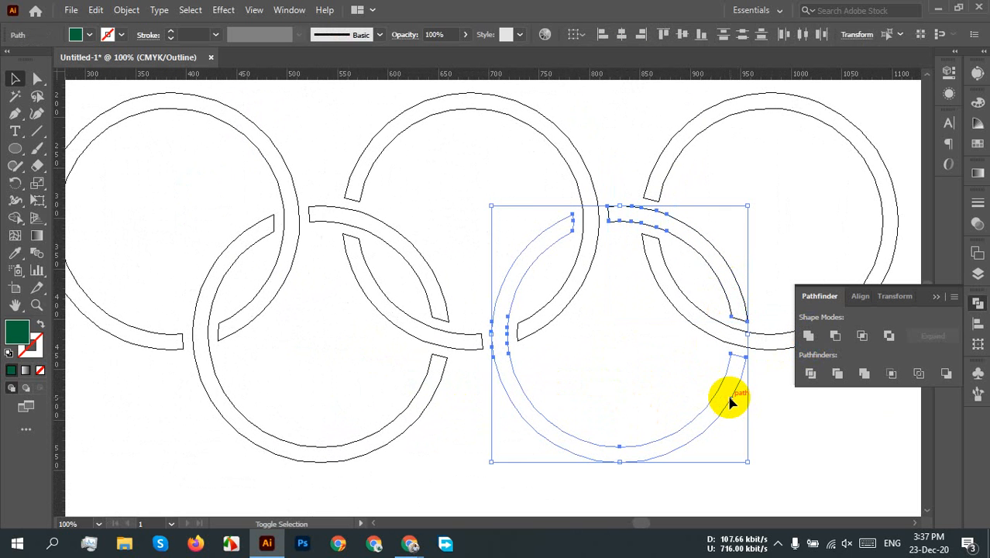
click(810, 335)
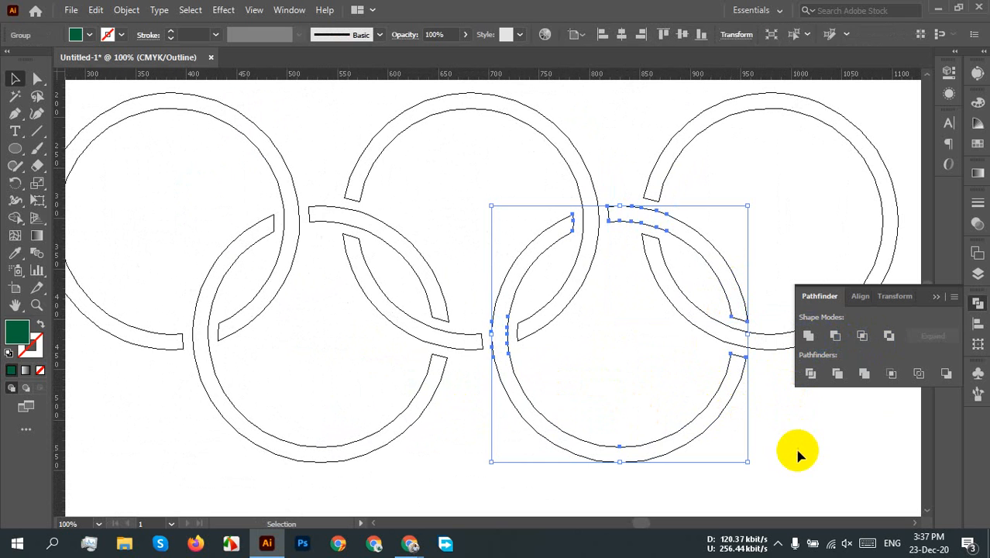
click(791, 454)
key(ctrl+y)
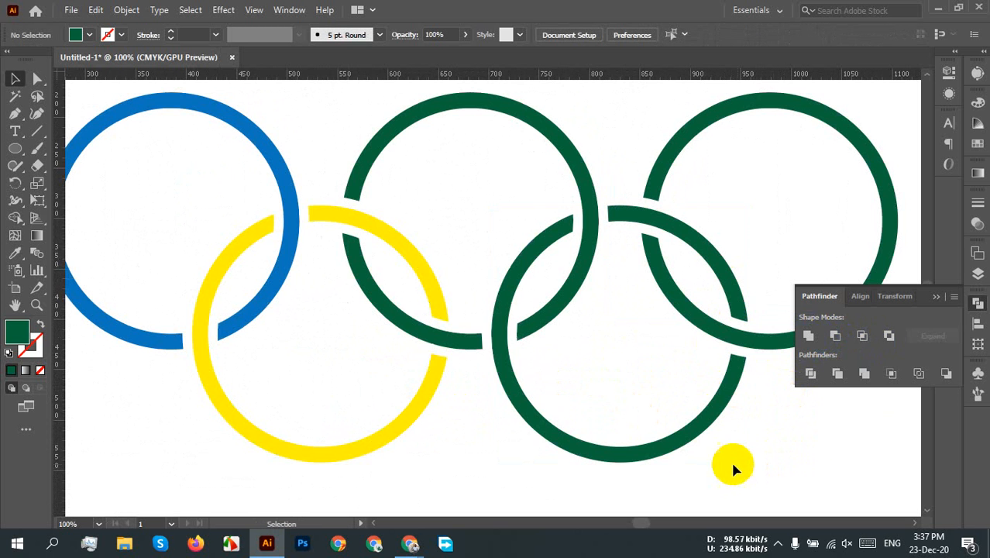
Fill the top-middle ring with black
scroll(588, 338, up, 2)
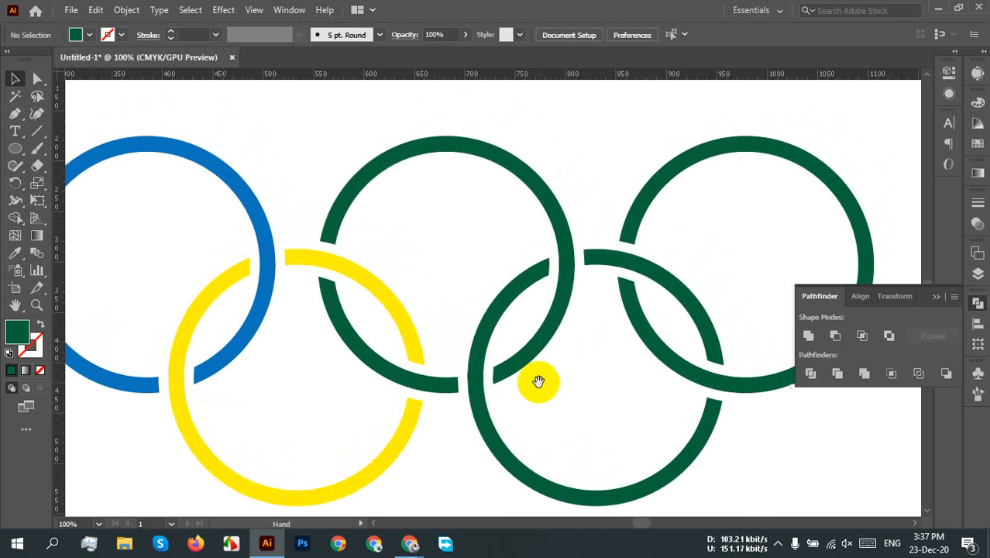
click(533, 349)
click(89, 34)
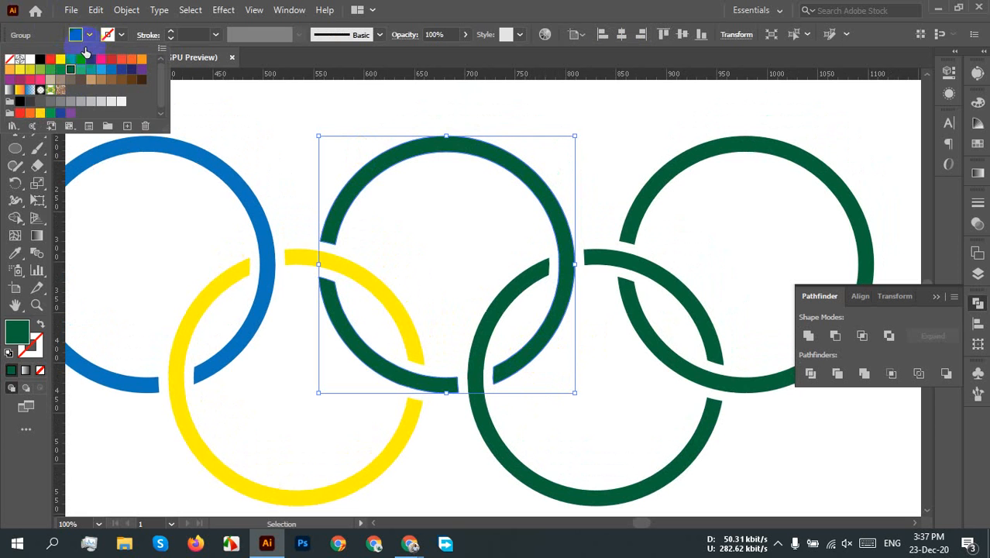
click(44, 65)
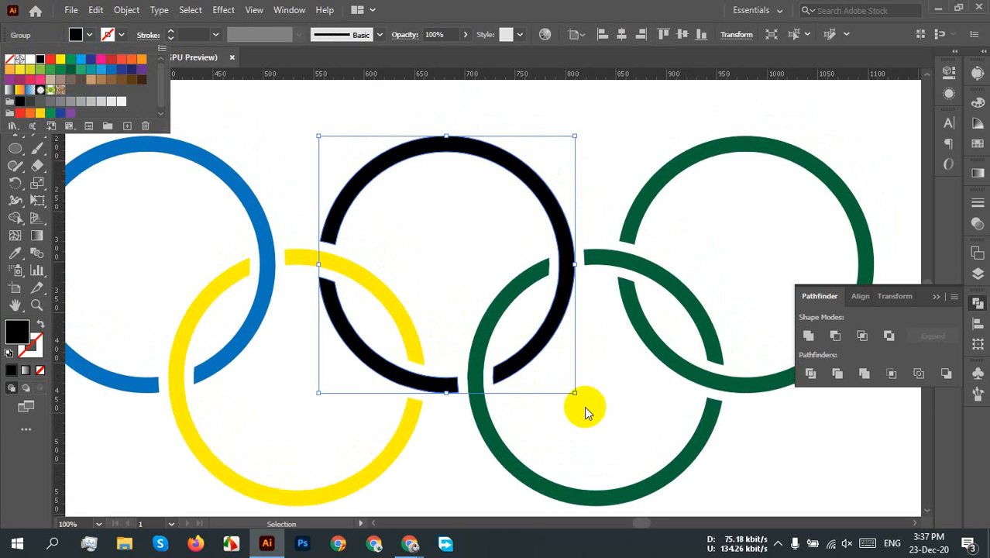
drag(584, 406, 420, 357)
click(657, 399)
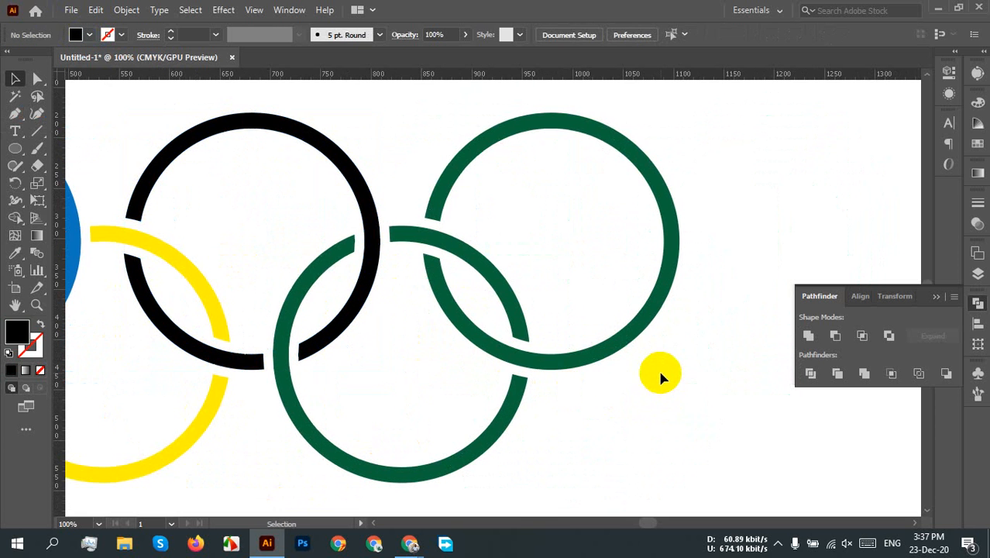
Fill the top-right ring with CMYK Red
click(646, 327)
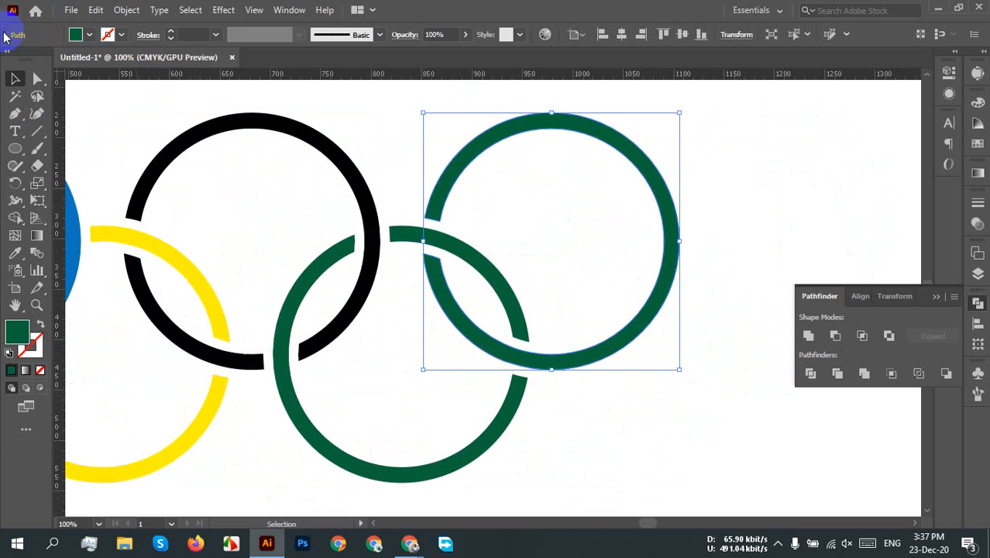
click(89, 35)
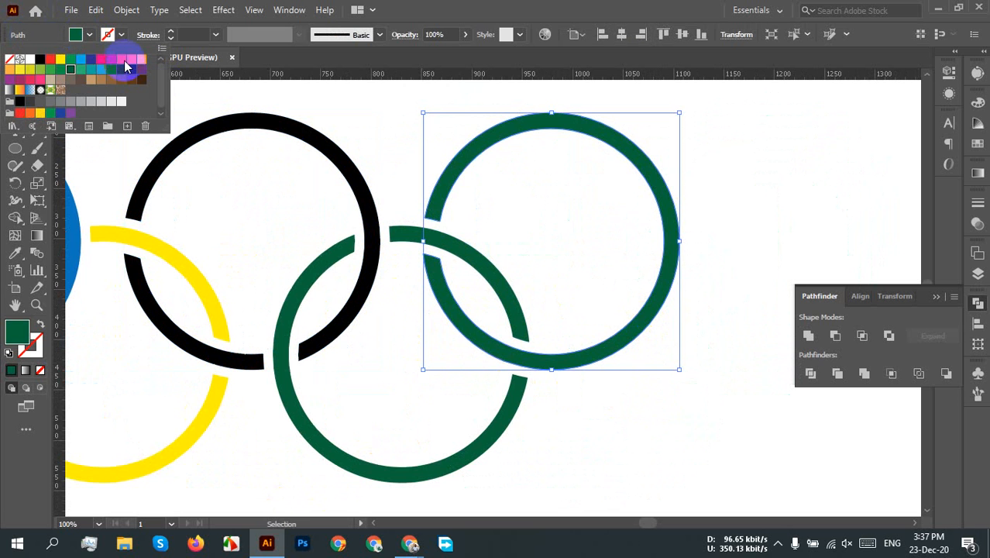
click(49, 60)
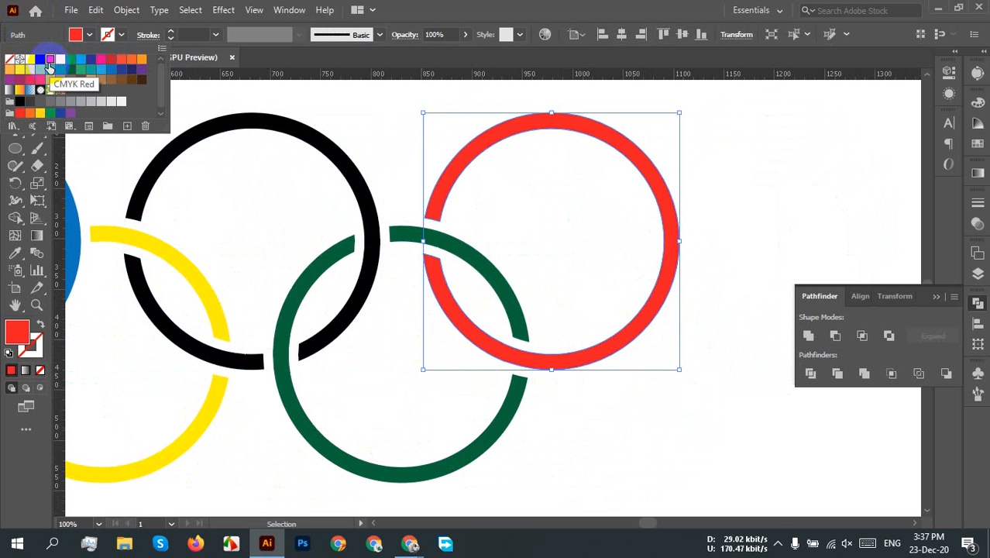
click(581, 440)
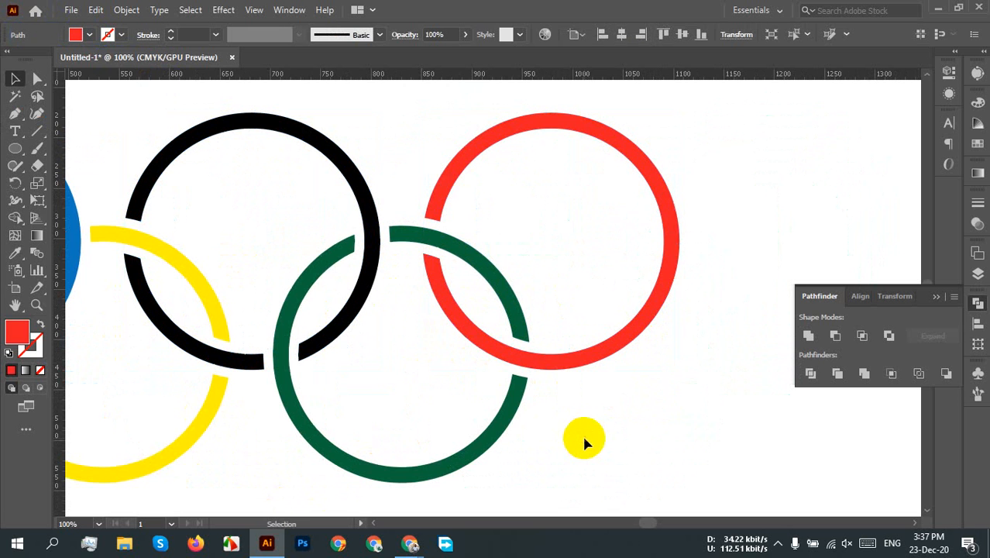
Fill the lower-right ring with a medium green swatch and clear the selection
click(490, 438)
click(90, 35)
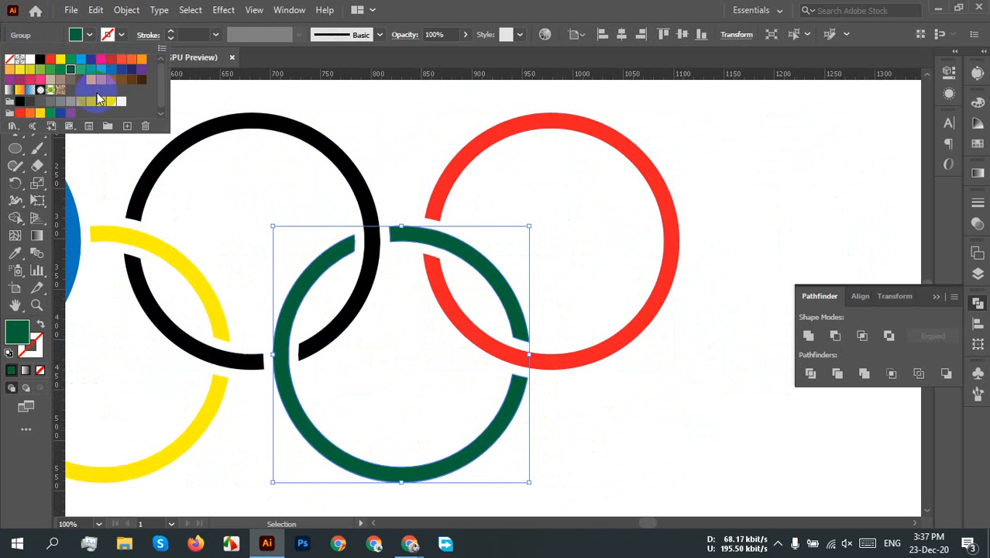
click(50, 71)
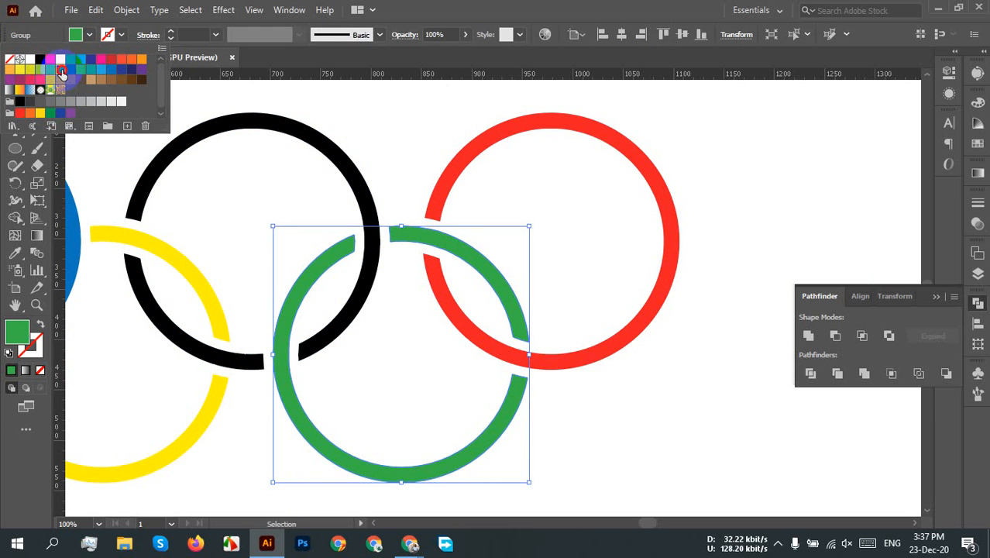
click(62, 71)
click(629, 391)
click(616, 385)
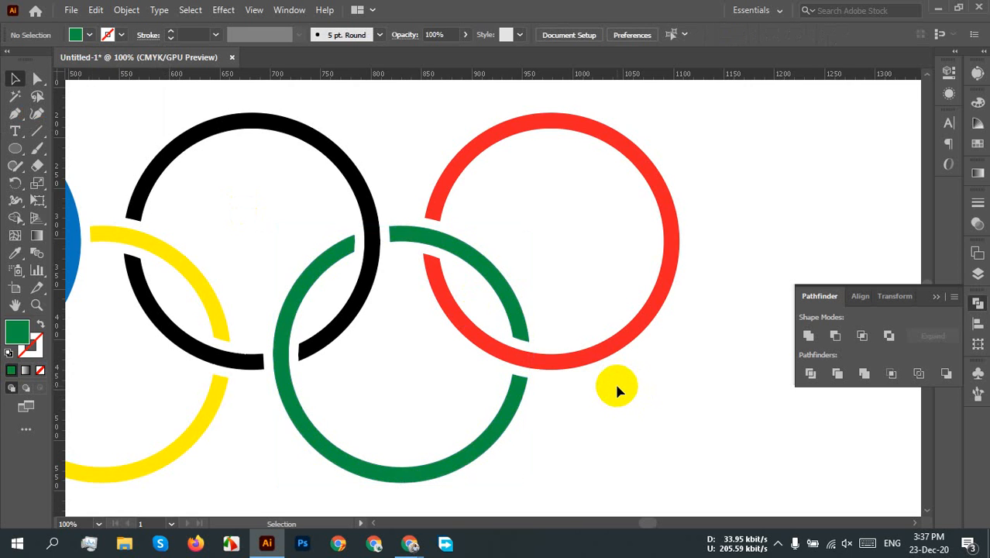
Select all five interlocking rings, shift them slightly up and to the right, and group them
key(ctrl+0)
drag(577, 412, 593, 370)
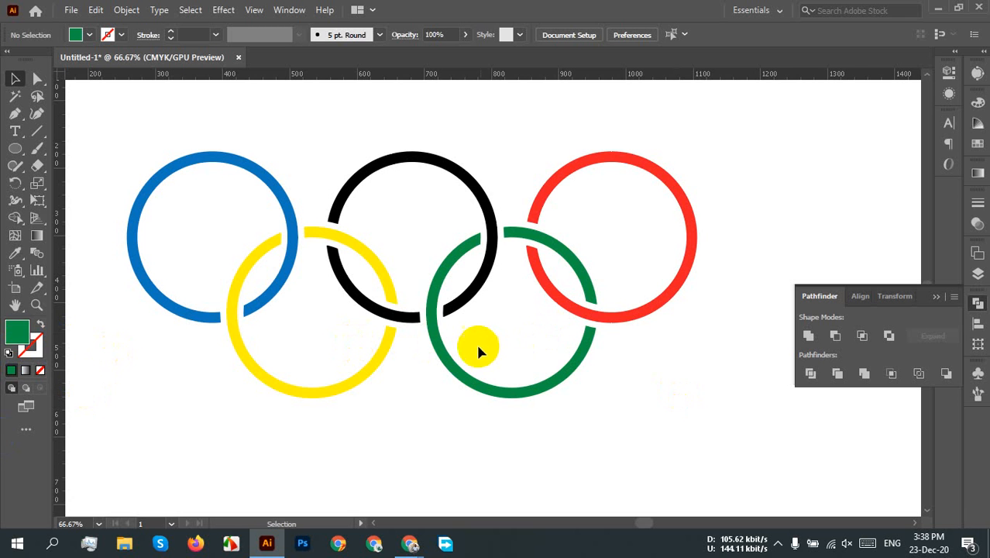
scroll(464, 361, down, 2)
scroll(536, 369, down, 1)
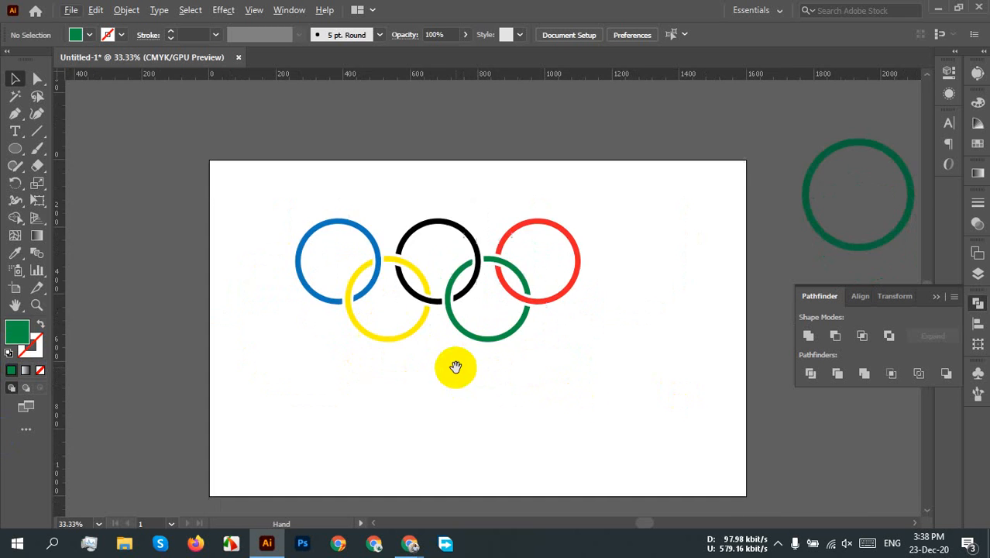
drag(643, 391, 193, 204)
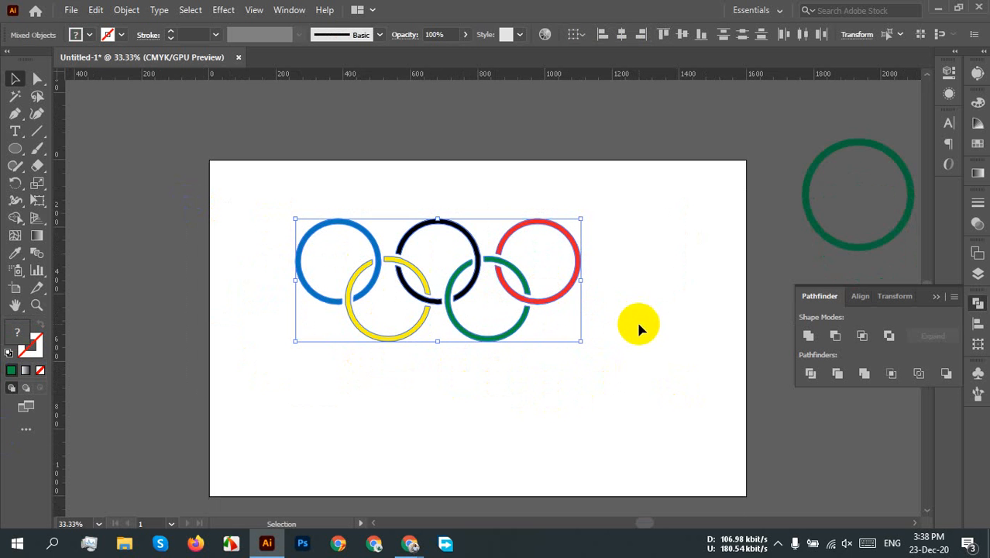
drag(531, 299, 547, 285)
right_click(492, 271)
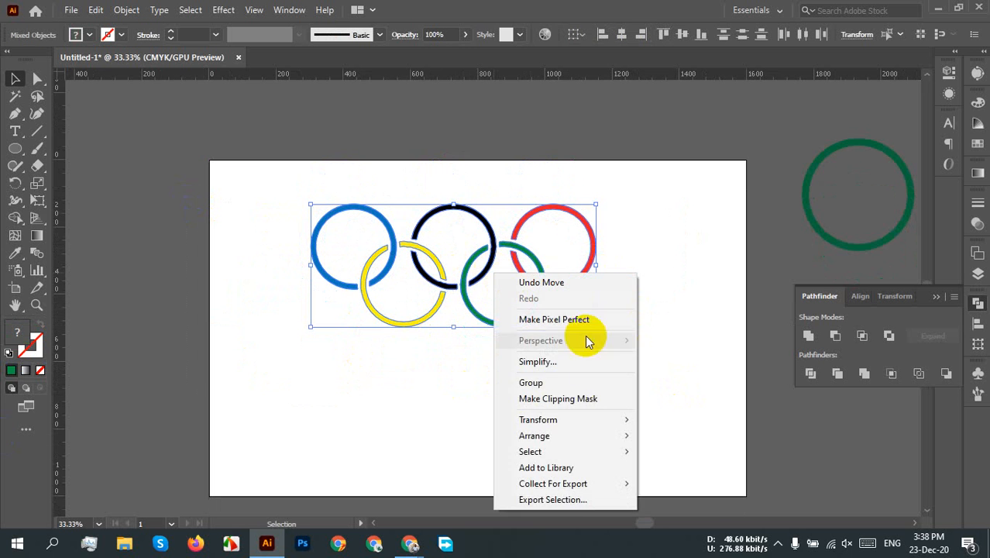
click(549, 378)
Move the grouped rings off the artboard, above its upper-left corner, and deselect them
scroll(573, 338, down, 1)
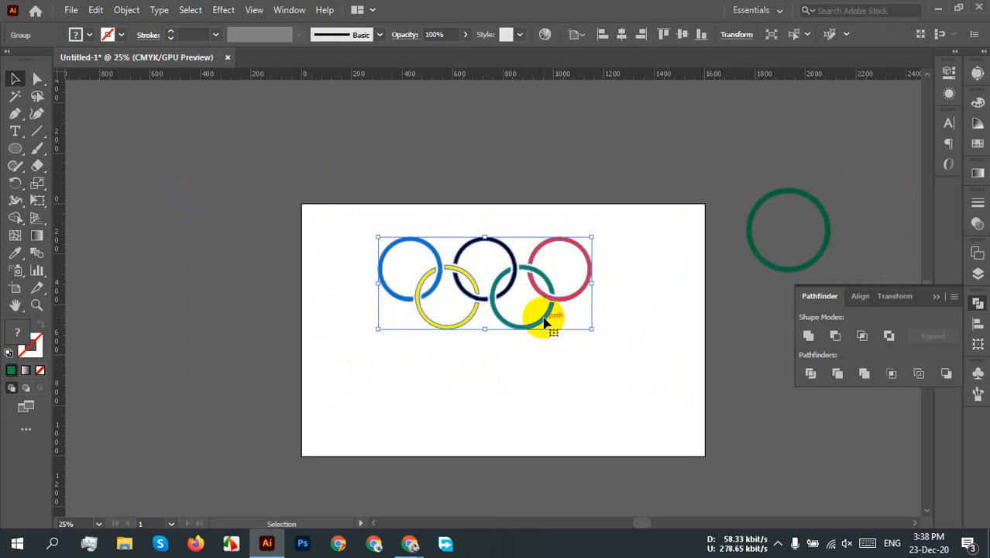
drag(547, 318, 332, 172)
click(461, 188)
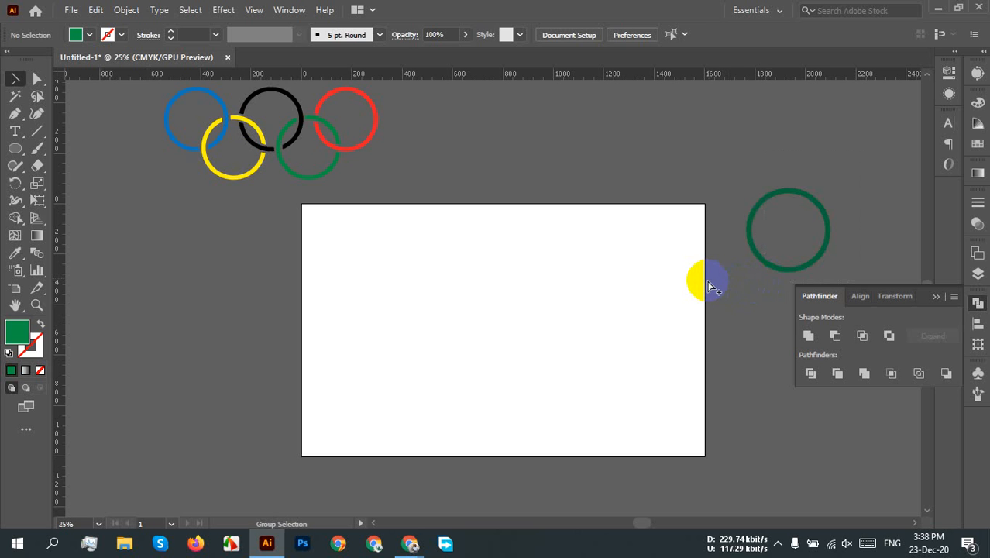
Move the spare dark green stroked circle from beside the artboard onto the artboard's left part
drag(705, 289, 718, 261)
click(736, 153)
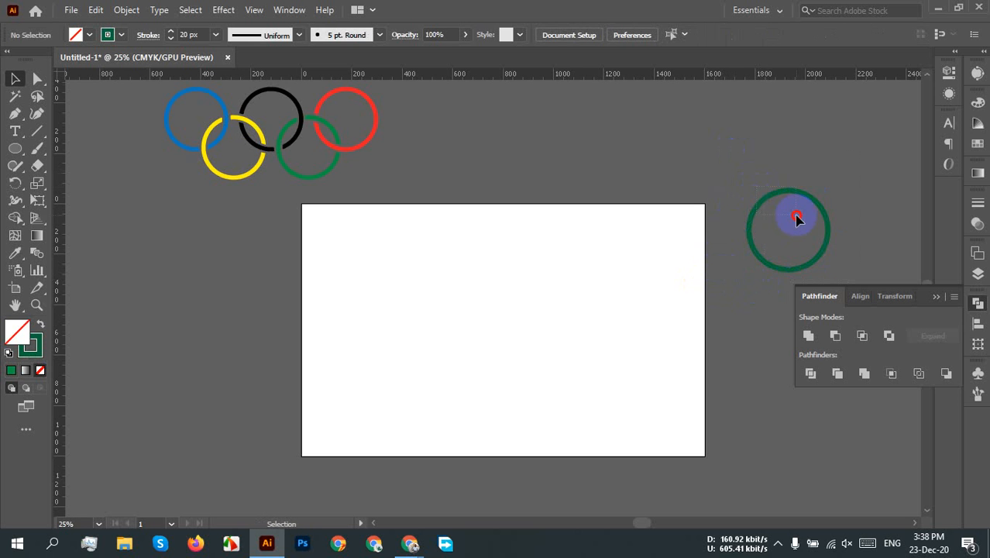
click(766, 208)
drag(762, 203, 365, 258)
key(ctrl+equal)
scroll(402, 307, up, 2)
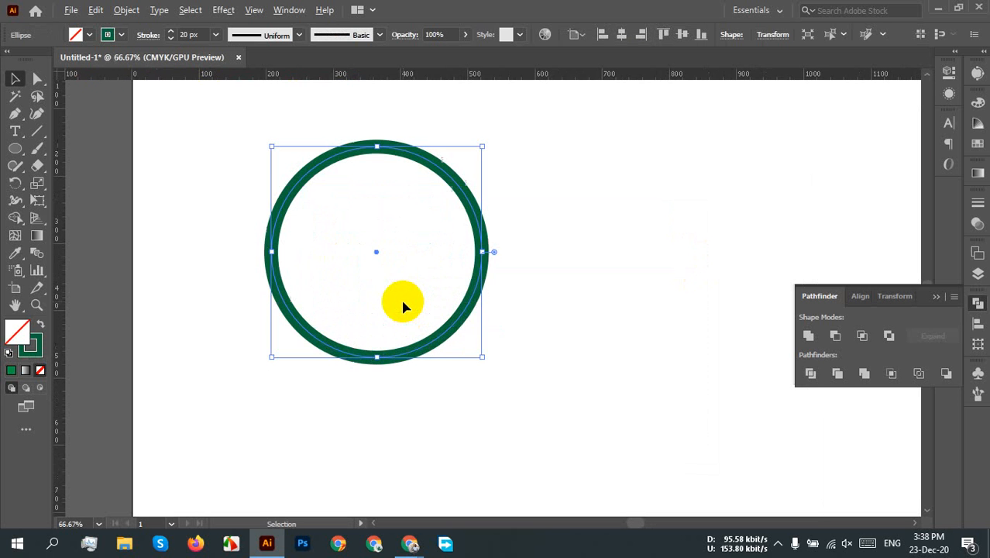
Collapse the Pathfinder options and deselect the dark green circle
click(979, 306)
click(508, 309)
scroll(490, 290, up, 1)
scroll(495, 293, down, 1)
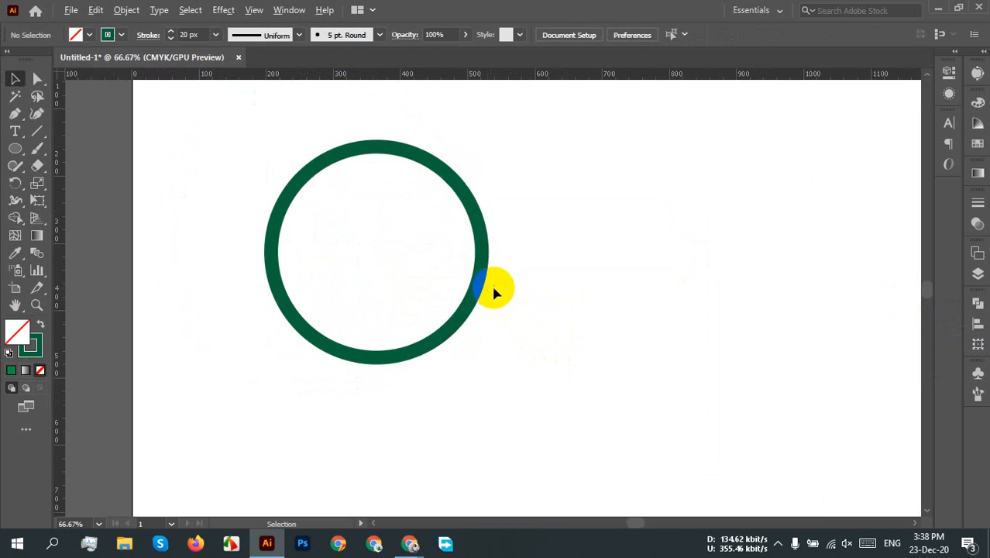
scroll(493, 289, right, 2)
scroll(493, 289, up, 1)
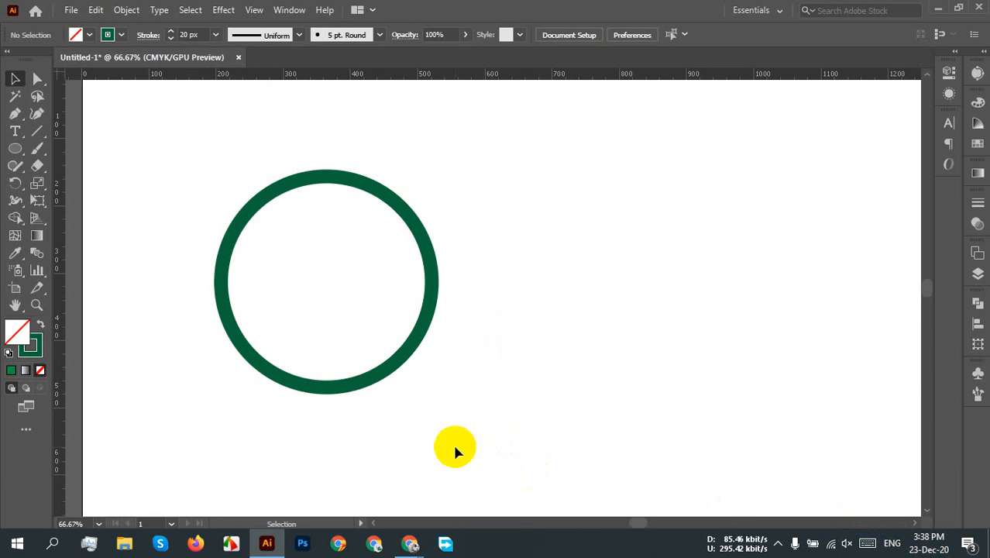
Expand the dark green circle on the artboard with Fill and Stroke both included, and deselect it
scroll(421, 359, down, 2)
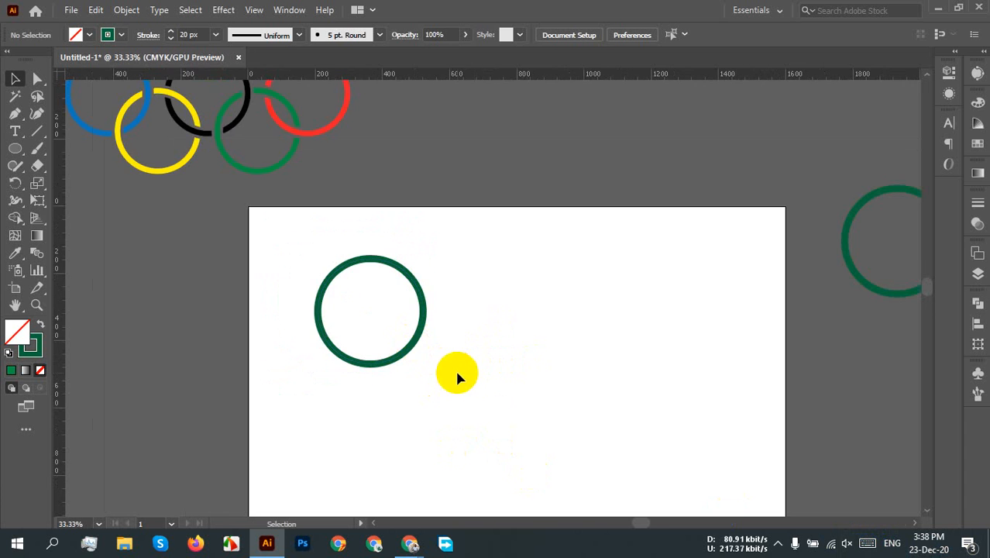
drag(460, 377, 389, 453)
scroll(360, 445, up, 1)
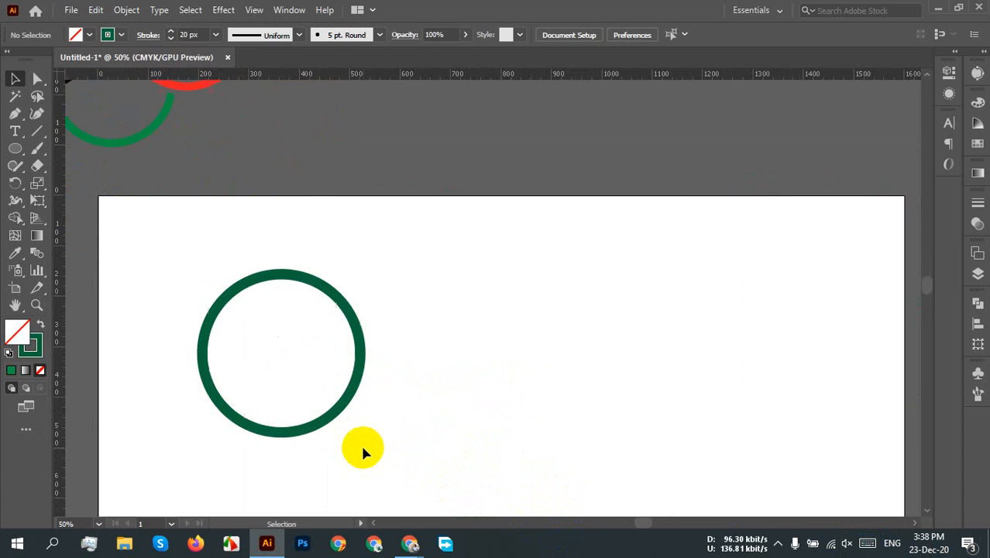
scroll(361, 448, down, 1)
click(219, 312)
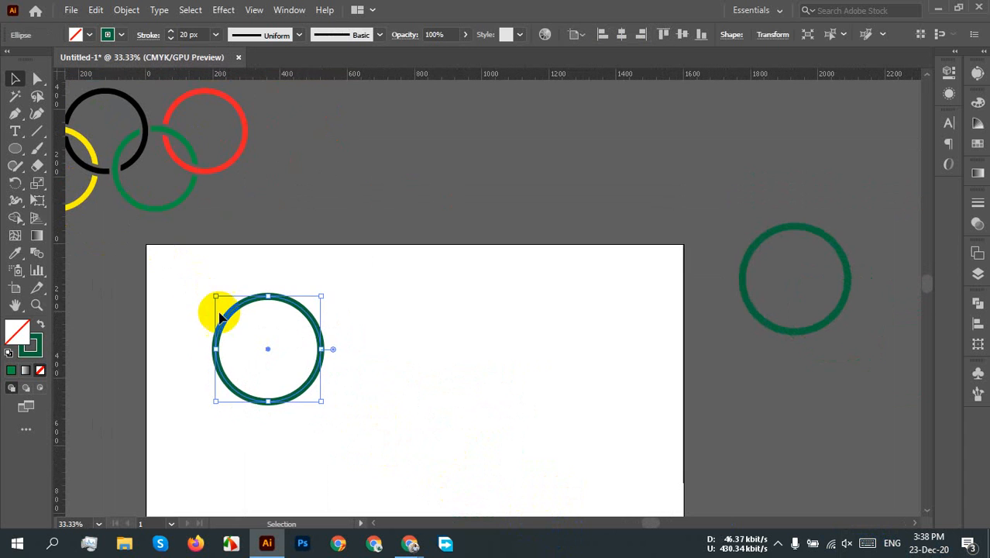
click(126, 10)
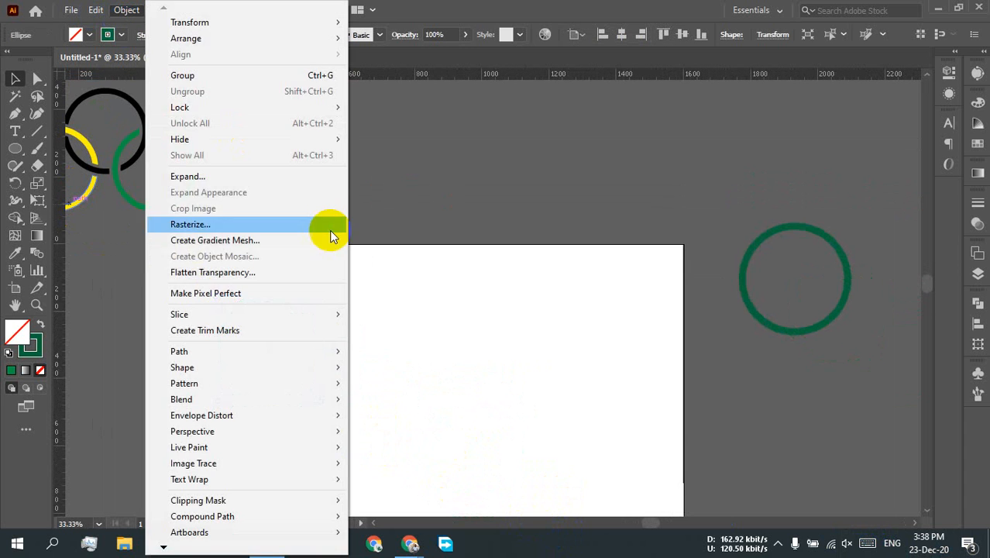
click(189, 176)
click(732, 329)
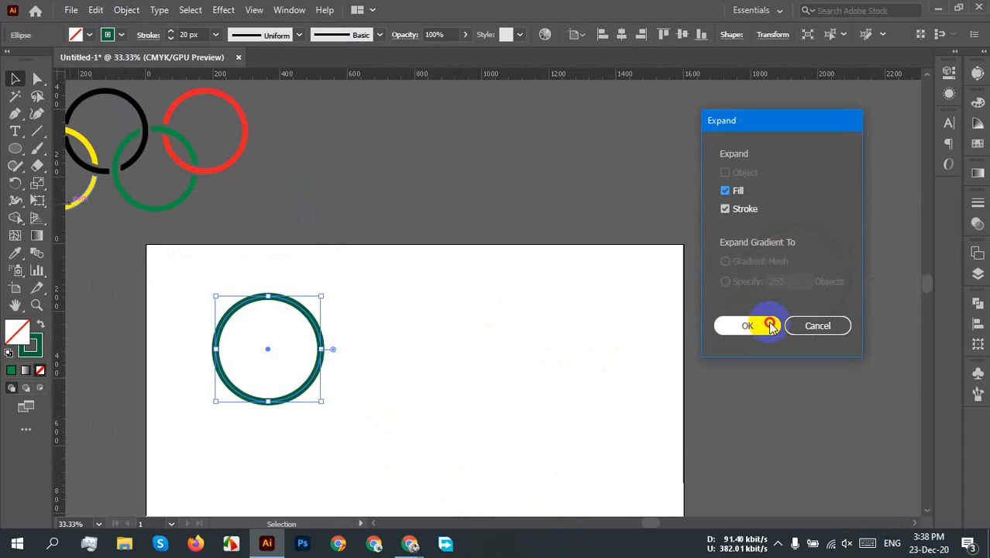
click(270, 364)
click(406, 379)
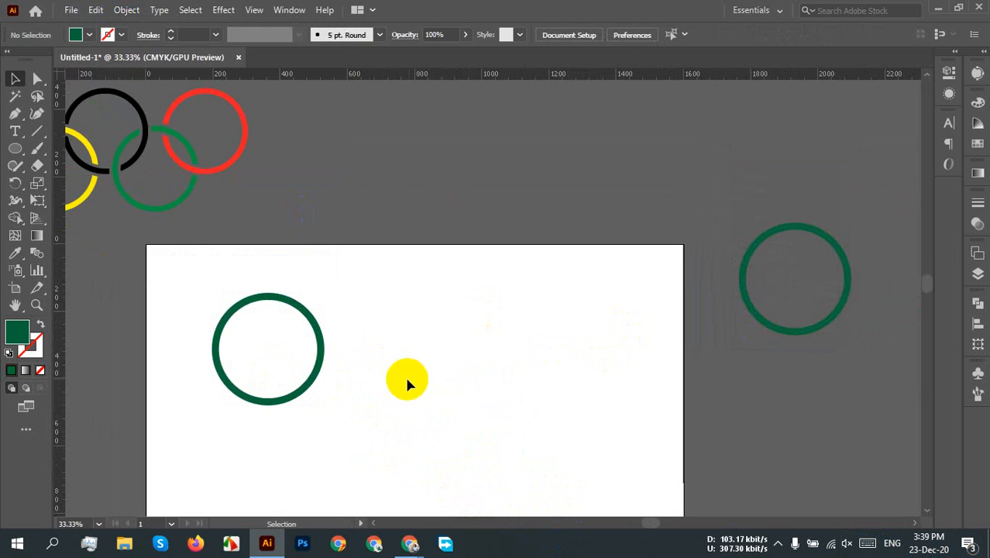
Scale the expanded ring down slightly and duplicate it twice to the right, forming an evenly spaced row of three
click(318, 377)
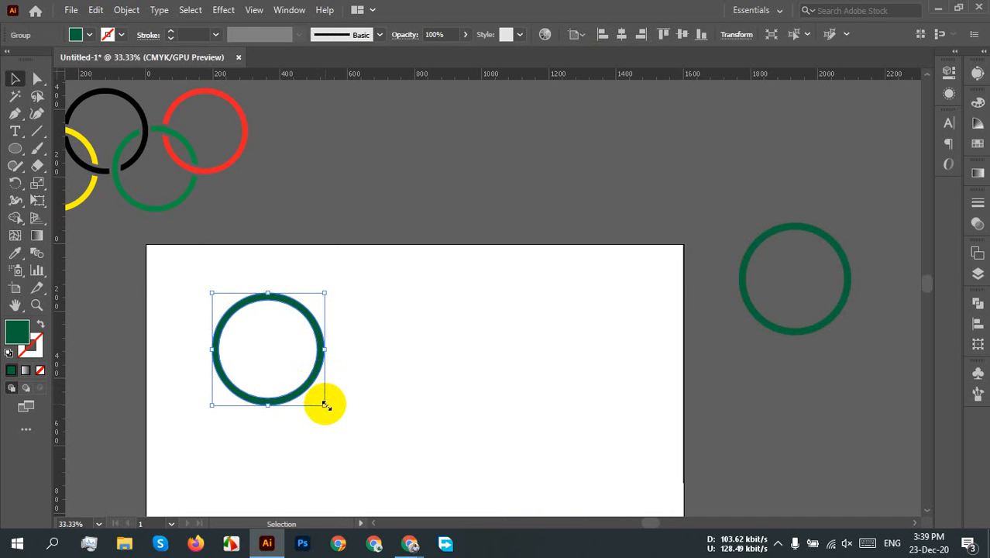
drag(326, 406, 410, 374)
click(318, 387)
key(ctrl+d)
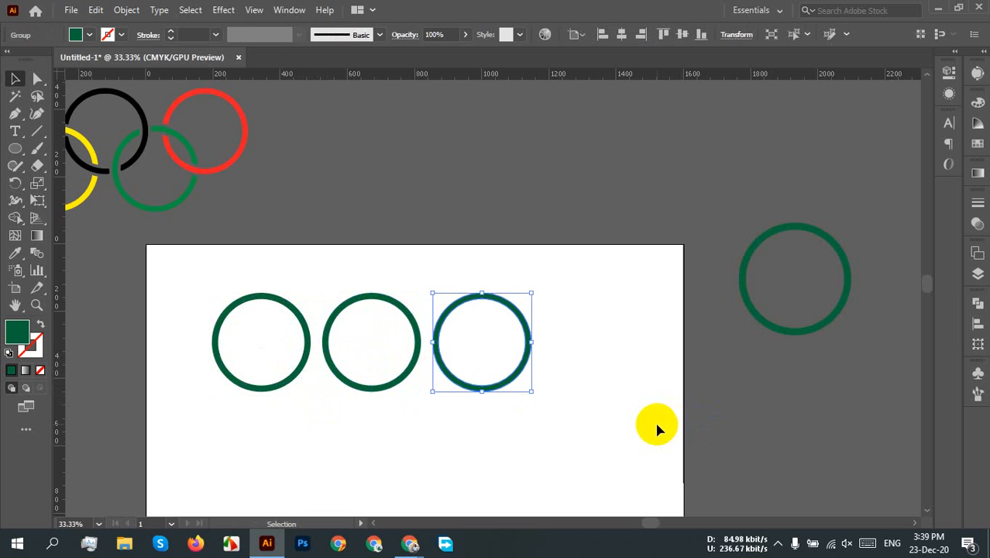
Duplicate two of the rings into a second row directly below the row of three
drag(534, 430, 417, 363)
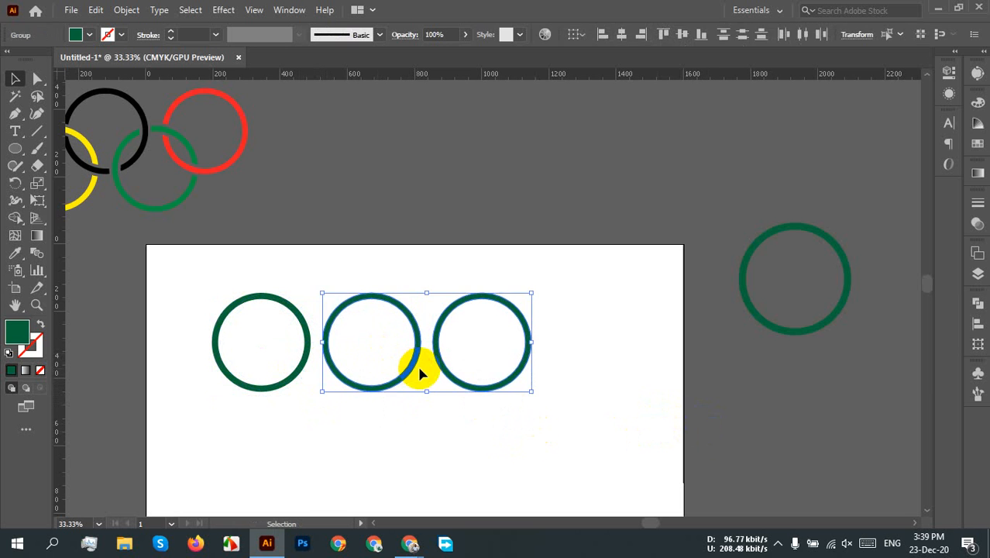
drag(577, 413, 229, 312)
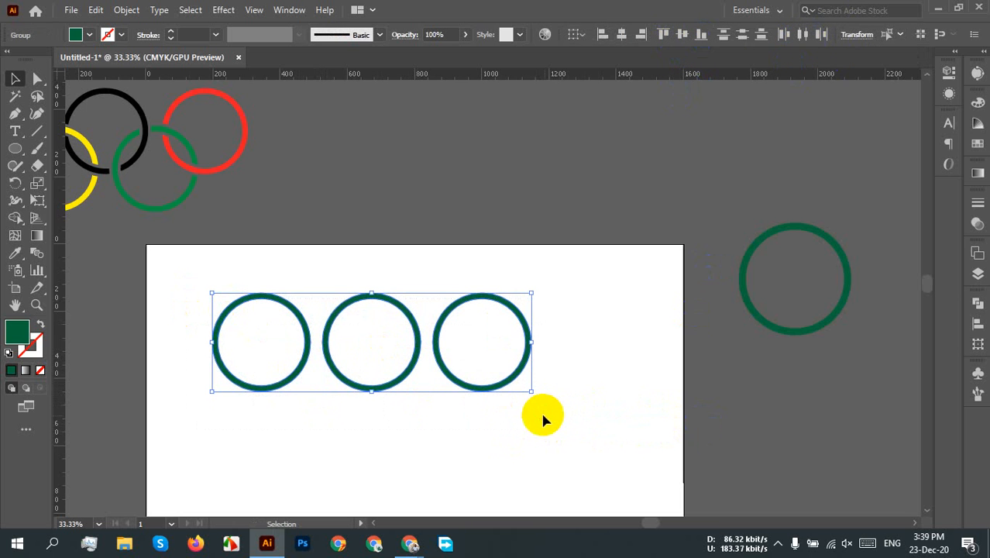
drag(541, 418, 346, 459)
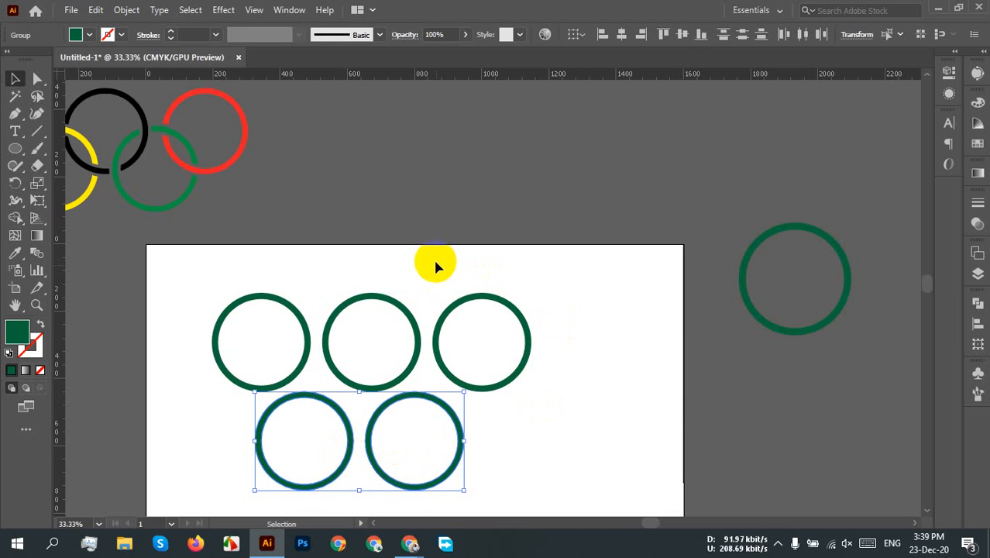
Group the three upper rings, group the two lower rings separately, and deselect them
drag(534, 295, 543, 302)
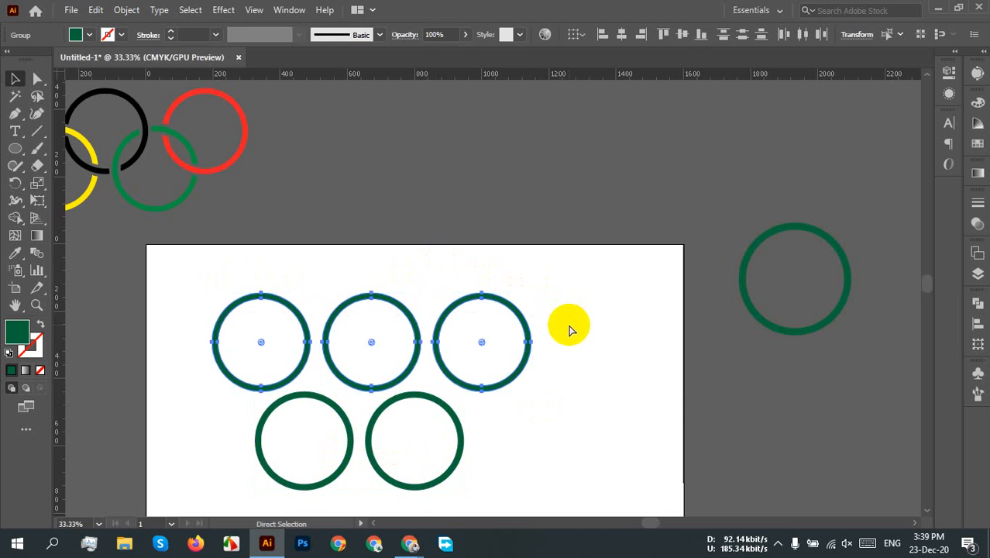
drag(511, 483, 179, 417)
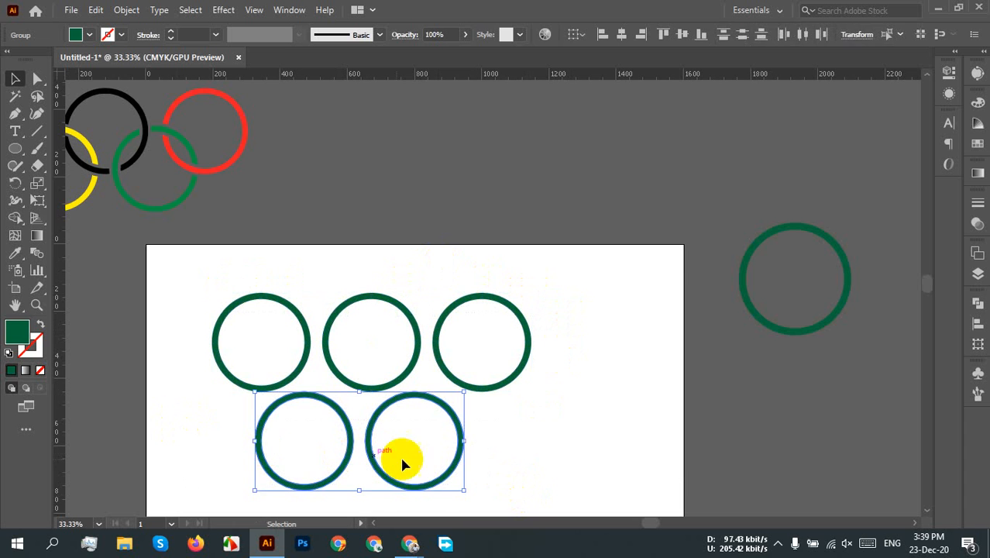
click(511, 436)
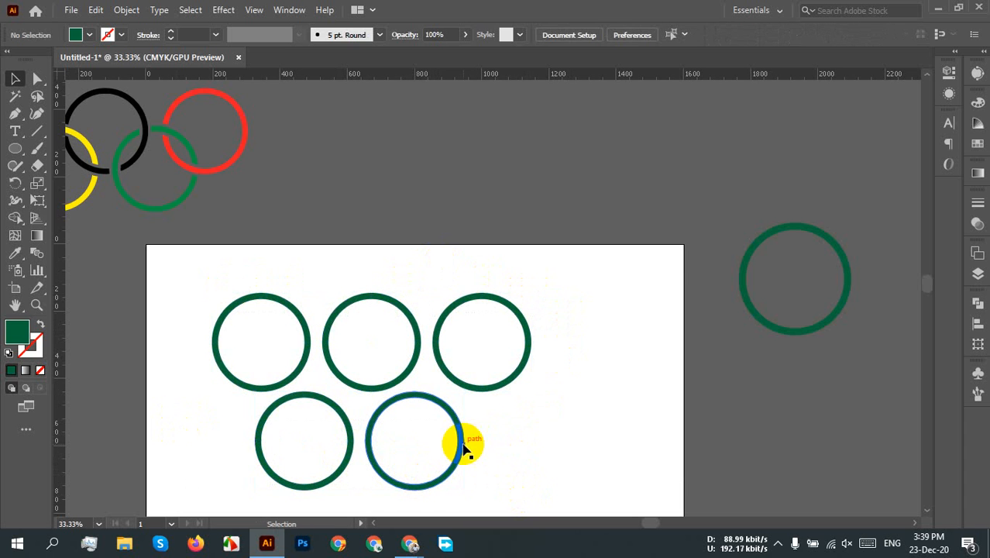
Select both ring rows and align their horizontal centres
click(462, 448)
drag(537, 428, 460, 277)
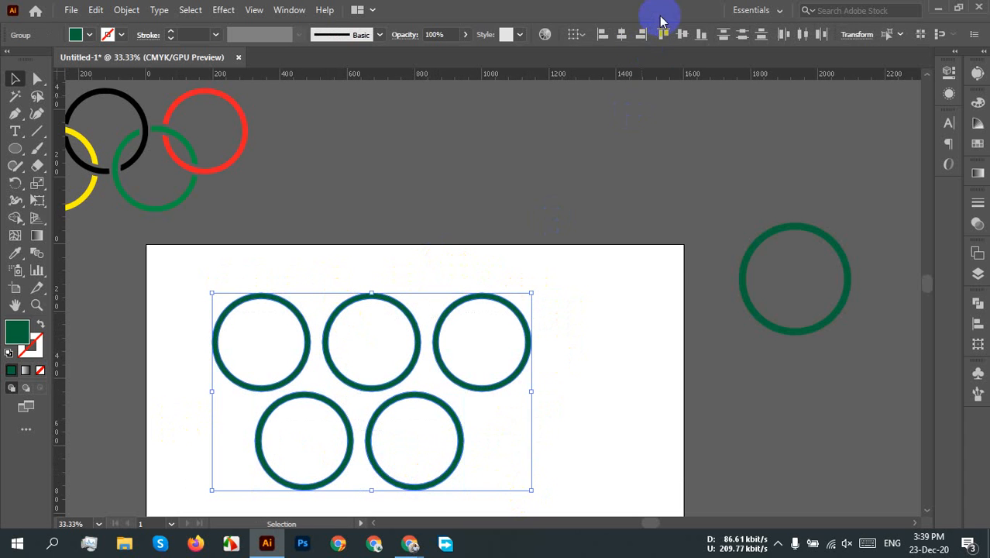
click(622, 34)
click(617, 339)
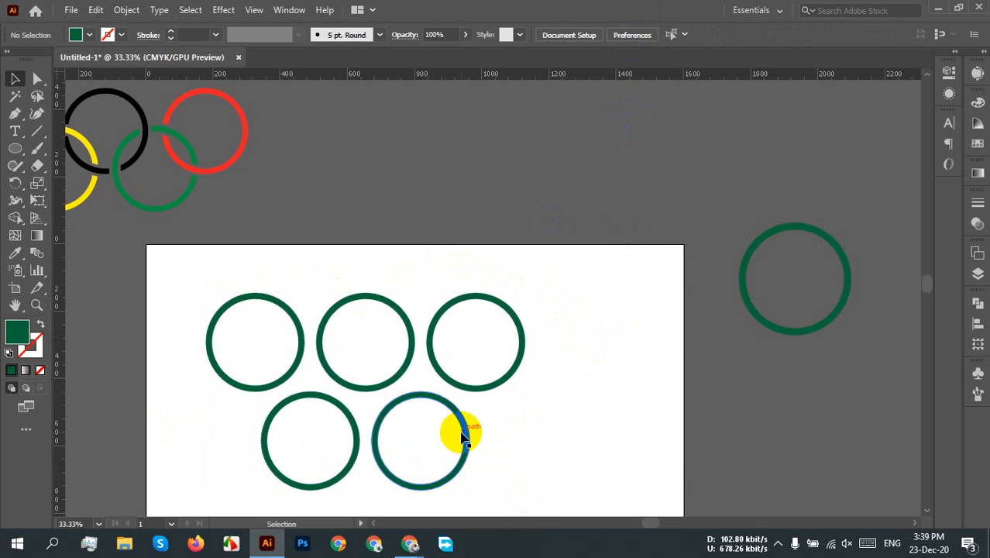
Move the two lower rings up to overlap the upper row and align both rows' horizontal centres again
drag(465, 421, 461, 378)
drag(509, 442, 265, 281)
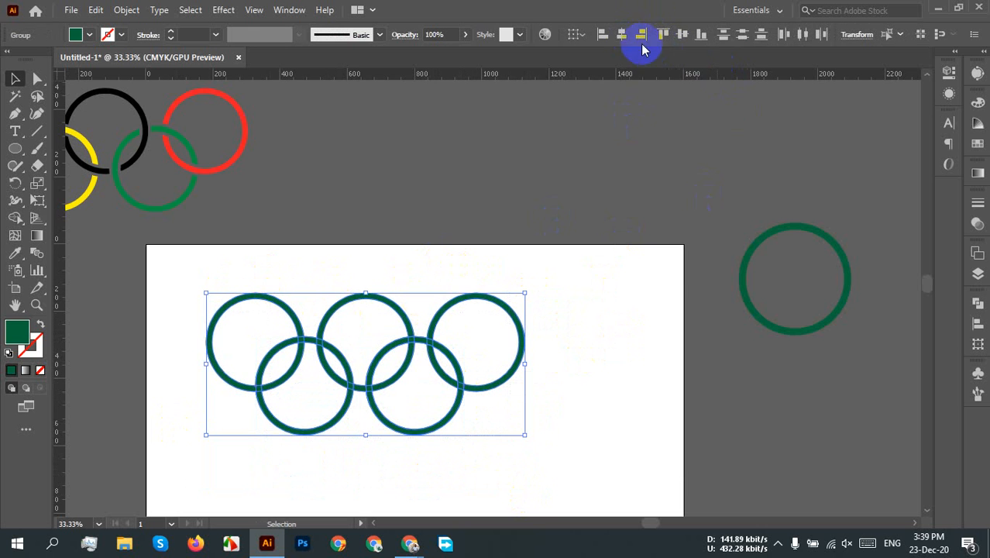
click(622, 34)
click(577, 412)
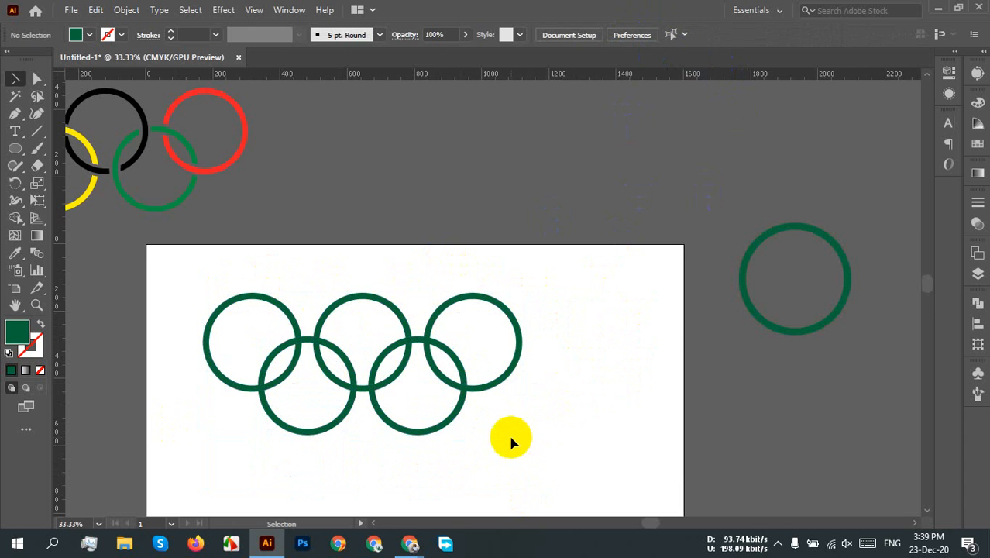
Select all five overlapping rings and split them at their crossings with Pathfinder Divide
scroll(380, 393, up, 1)
scroll(490, 366, up, 1)
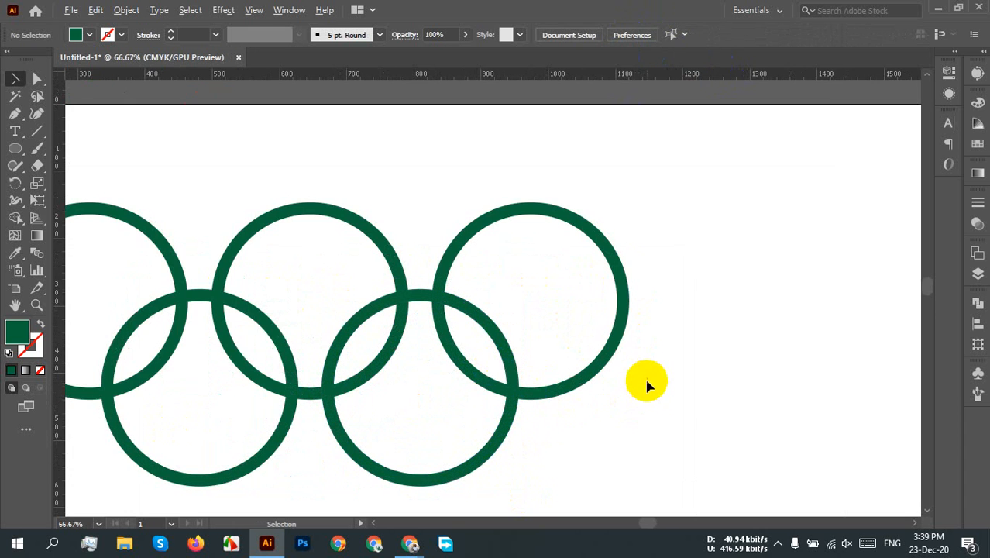
scroll(647, 399, down, 1)
drag(594, 421, 704, 409)
scroll(707, 334, up, 2)
scroll(700, 337, down, 1)
drag(785, 438, 117, 137)
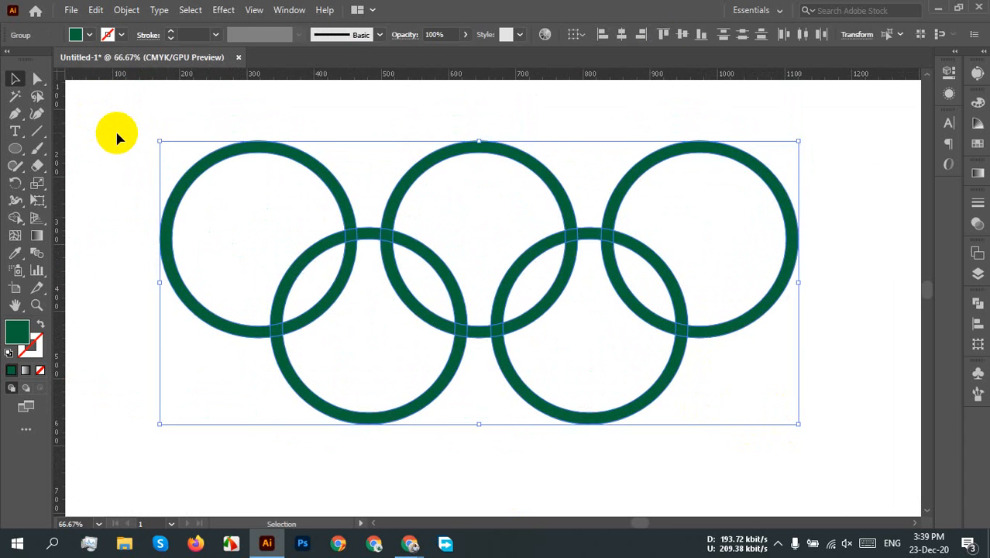
click(978, 303)
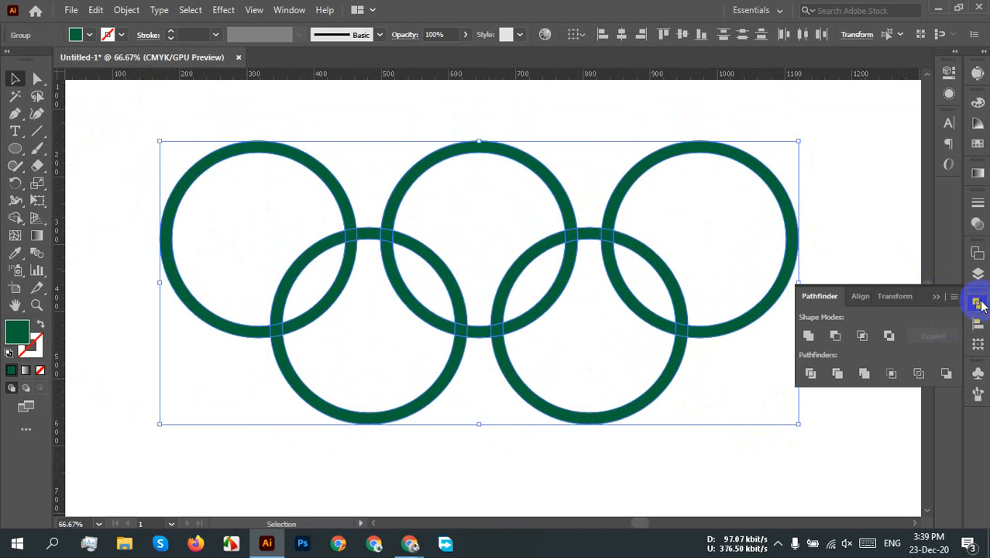
click(822, 378)
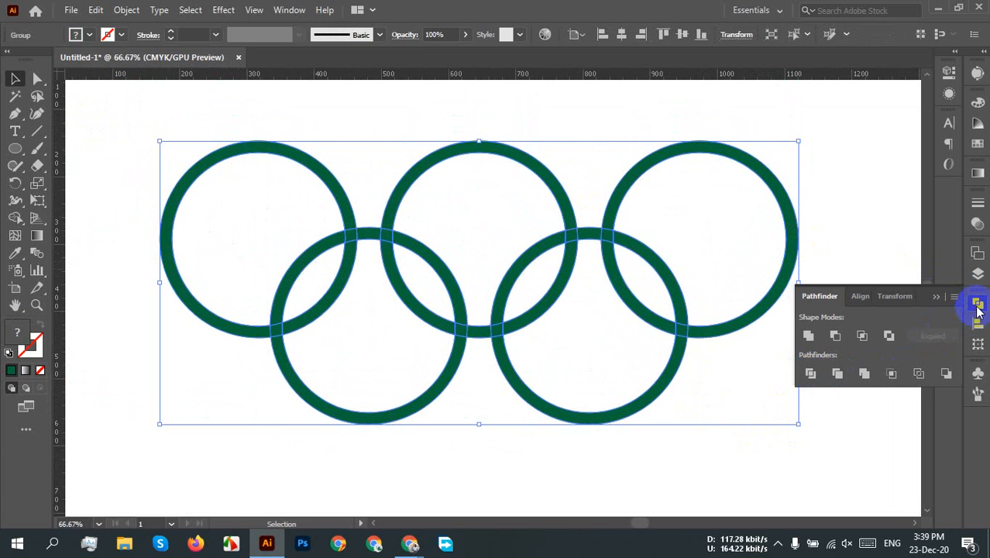
Ungroup the divided ring pieces and deselect them
click(629, 266)
right_click(630, 265)
click(683, 387)
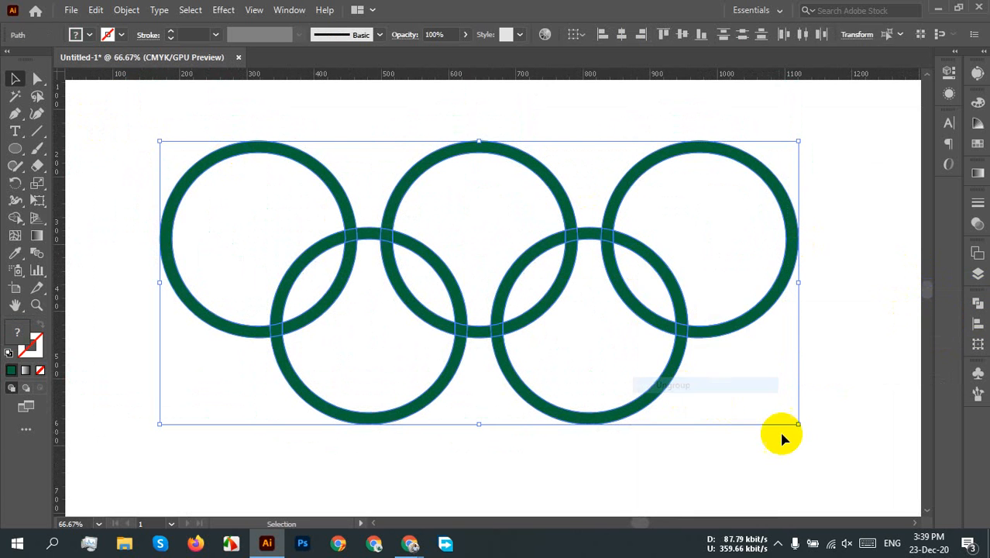
click(777, 435)
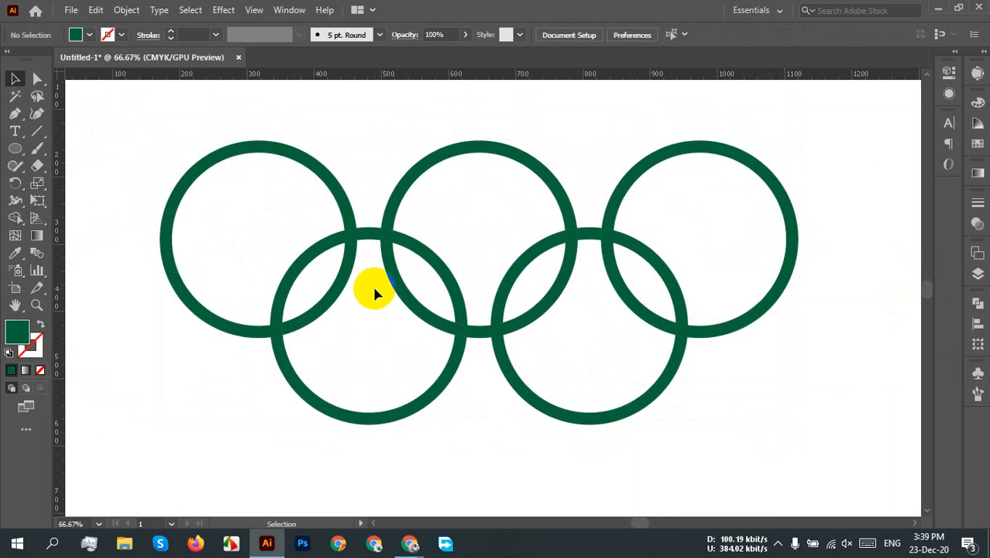
Unite the lower-left ring's pieces across its lower crossing with the upper-left ring, so it passes over there
drag(356, 308, 392, 350)
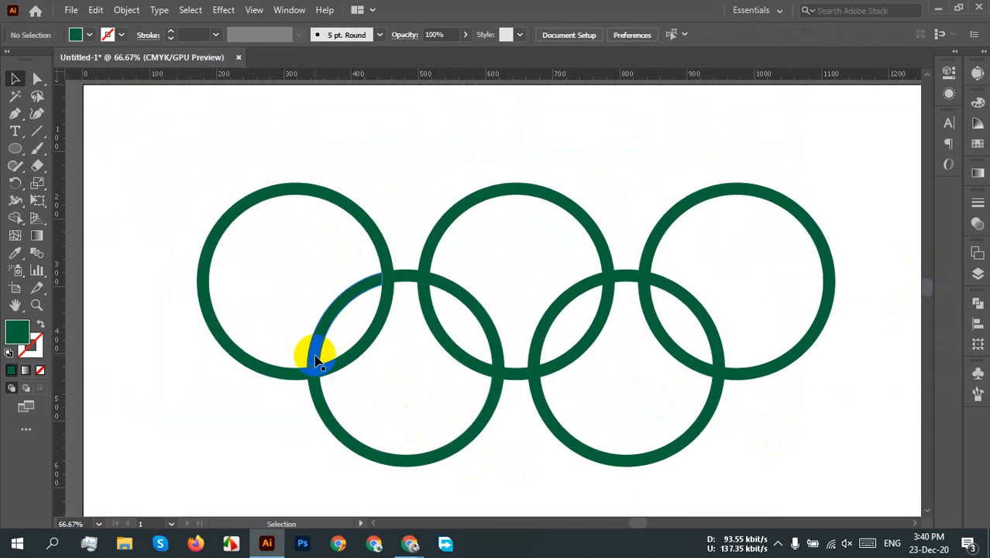
alt+scroll(321, 387, up, 2)
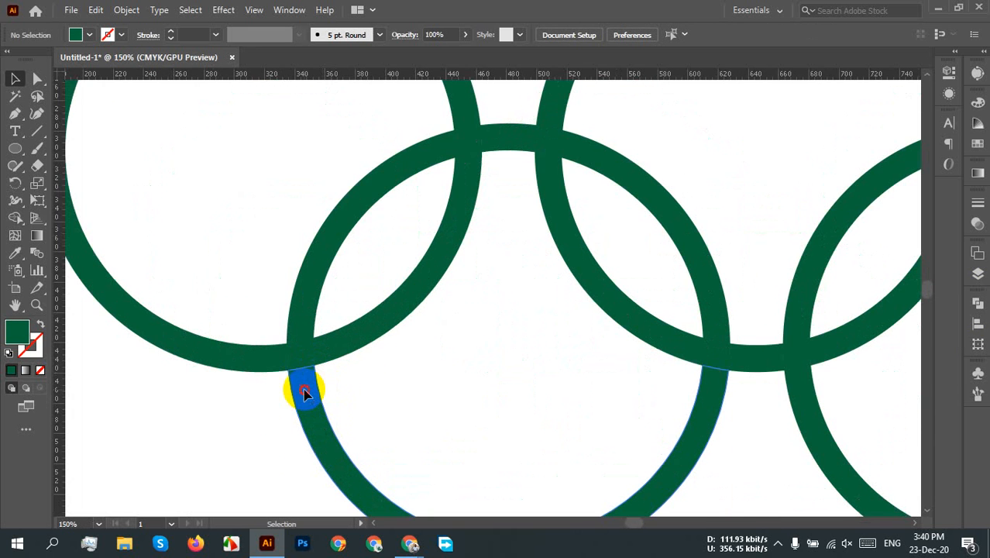
click(305, 393)
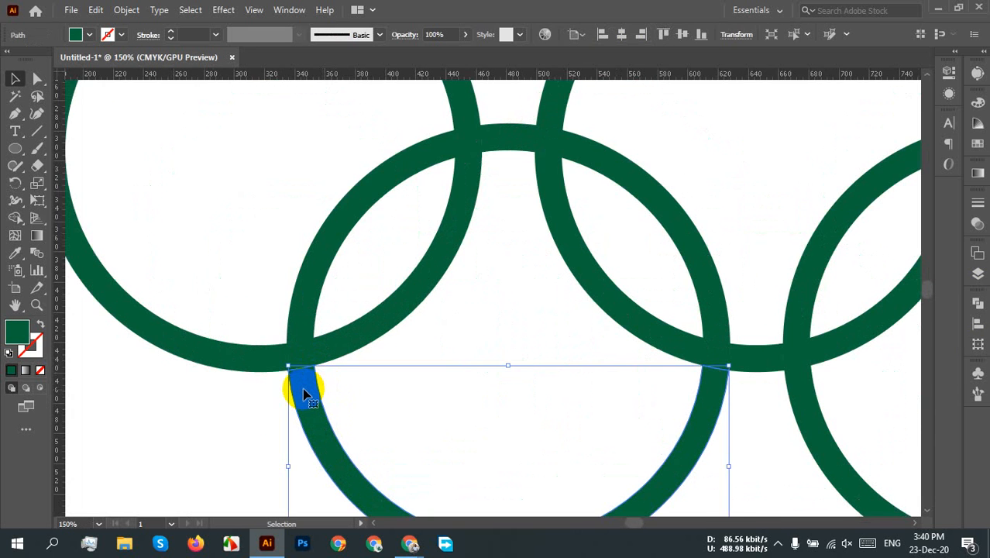
click(314, 310)
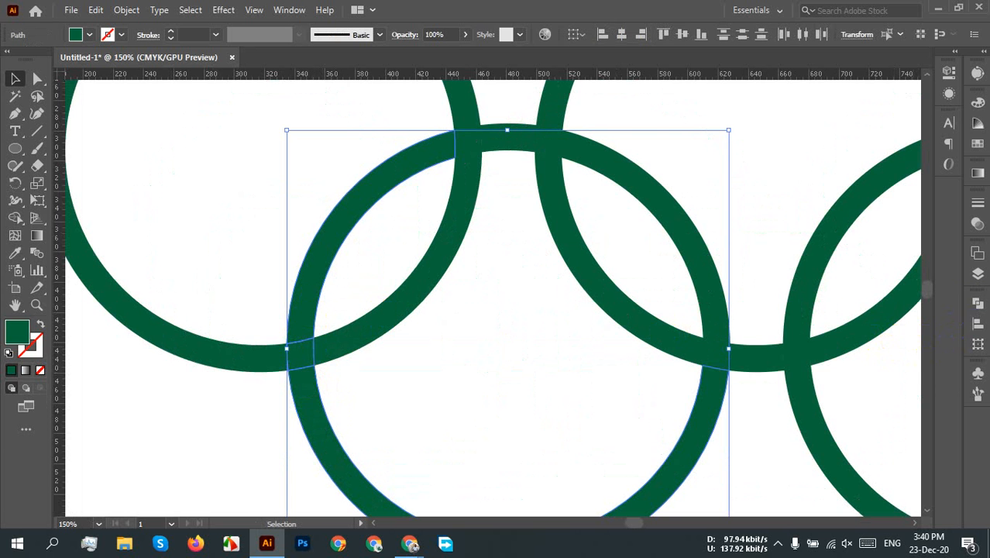
click(976, 303)
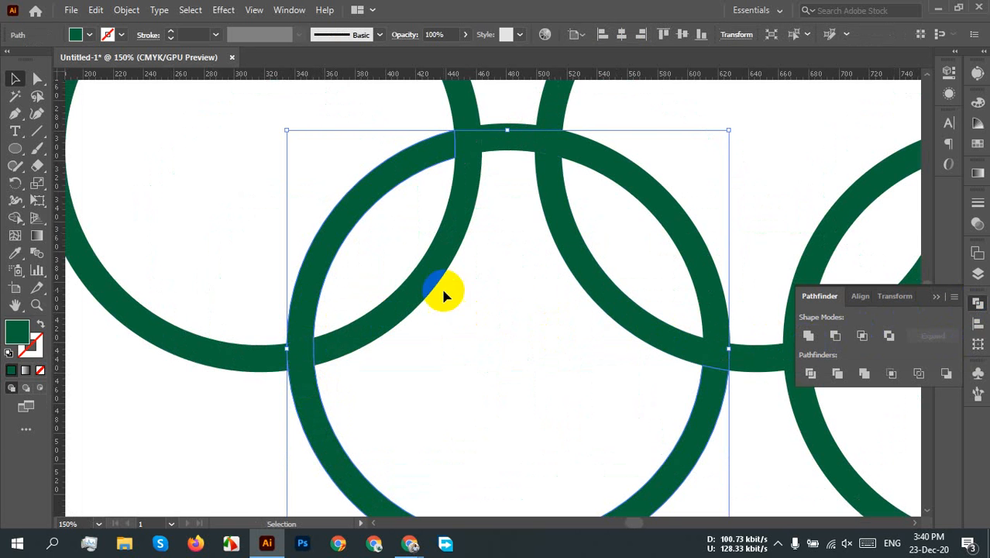
Unite the upper-left ring's pieces across its upper crossing with the lower-left ring, so it passes over there
scroll(524, 243, up, 3)
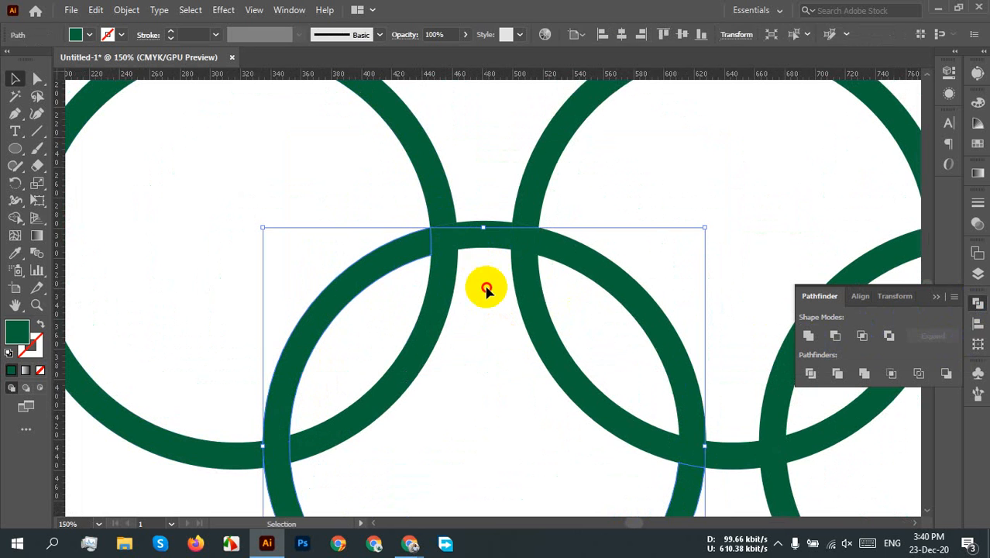
click(486, 288)
click(452, 233)
shift+click(438, 208)
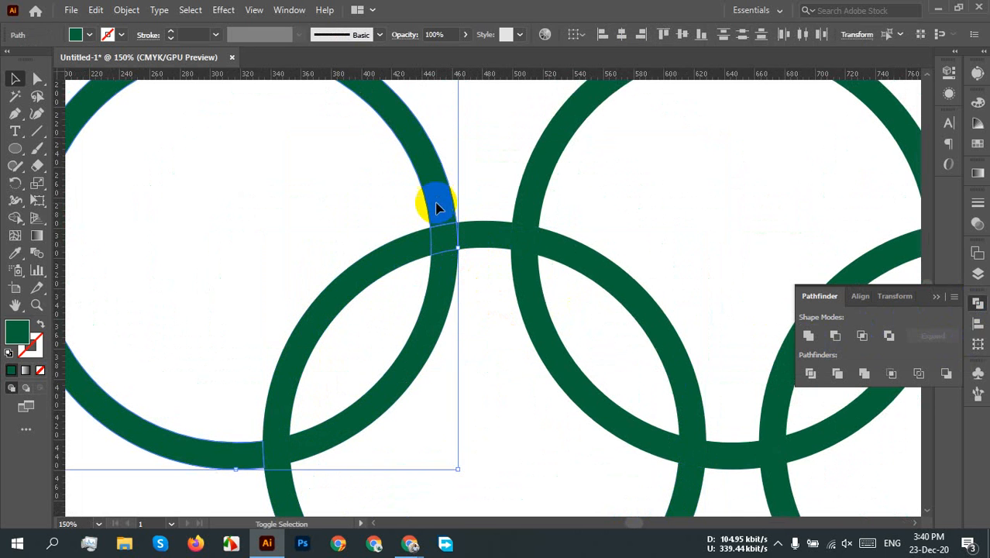
shift+click(442, 310)
click(807, 335)
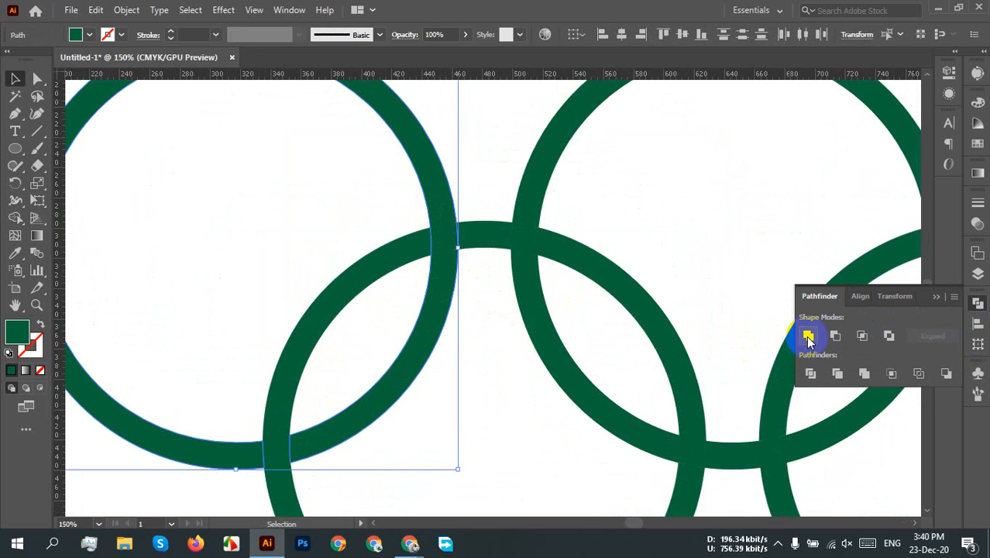
Fill the united upper-left ring with blue and deselect it
click(89, 35)
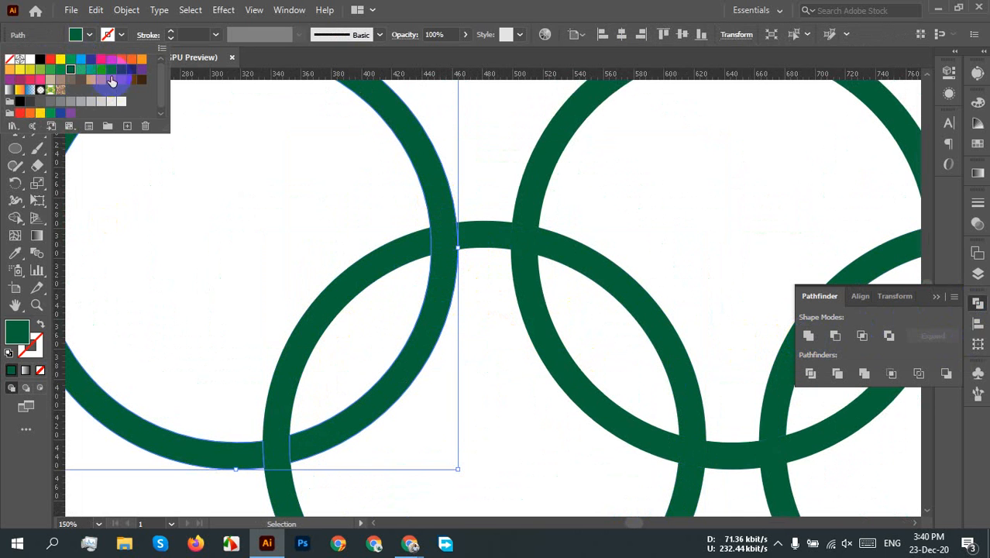
click(109, 75)
click(498, 409)
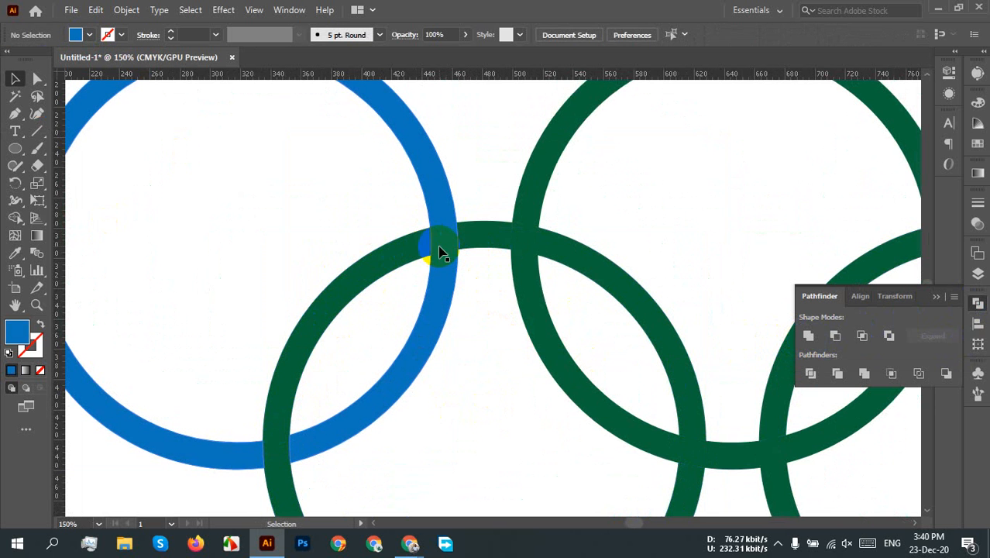
Unite the lower-left ring's pieces across its upper crossing with the upper-middle ring, so it passes over there
click(474, 243)
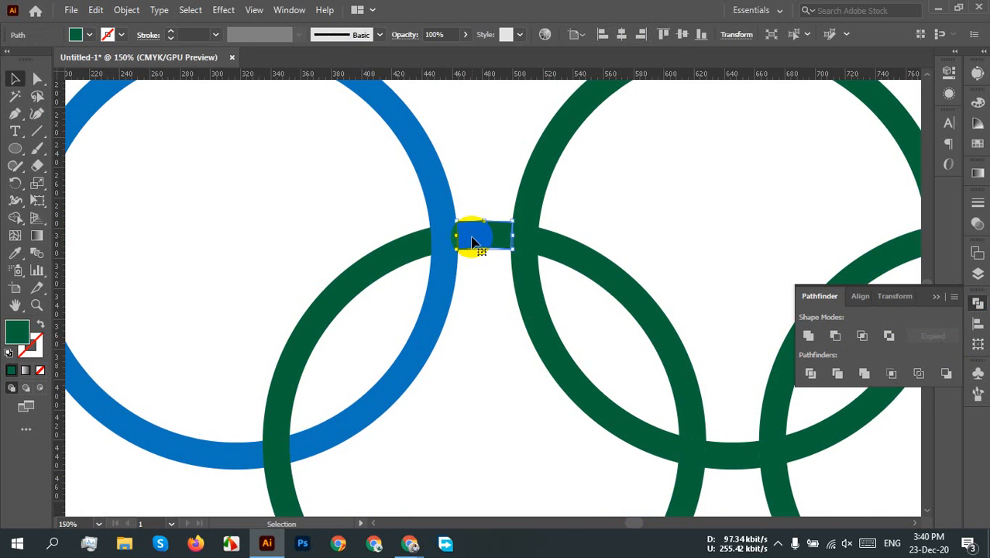
shift+click(346, 298)
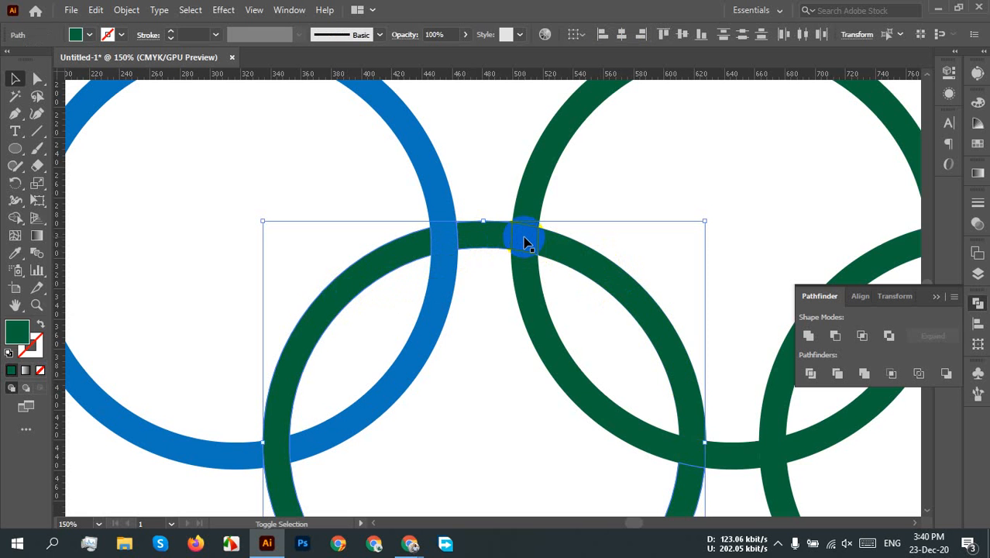
shift+click(588, 259)
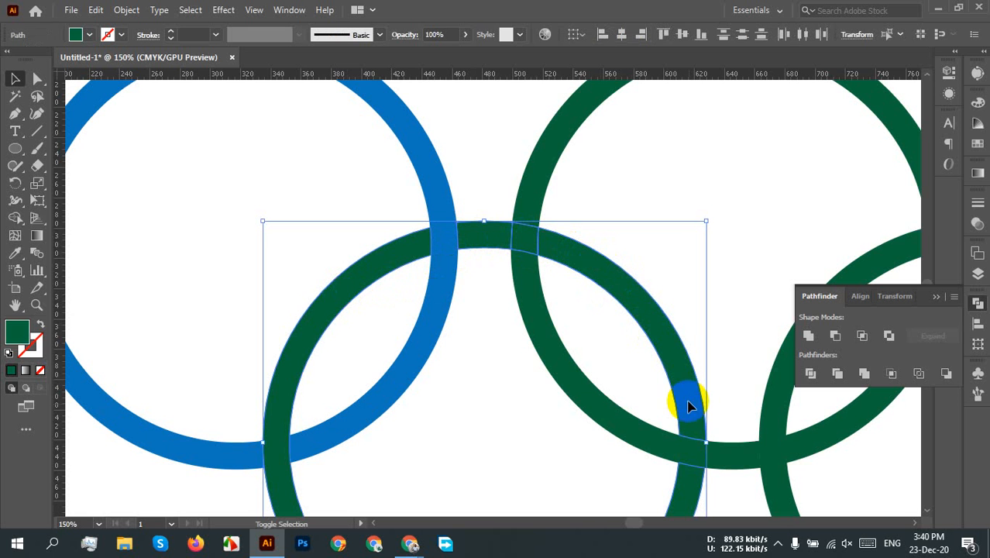
scroll(705, 442, up, 5)
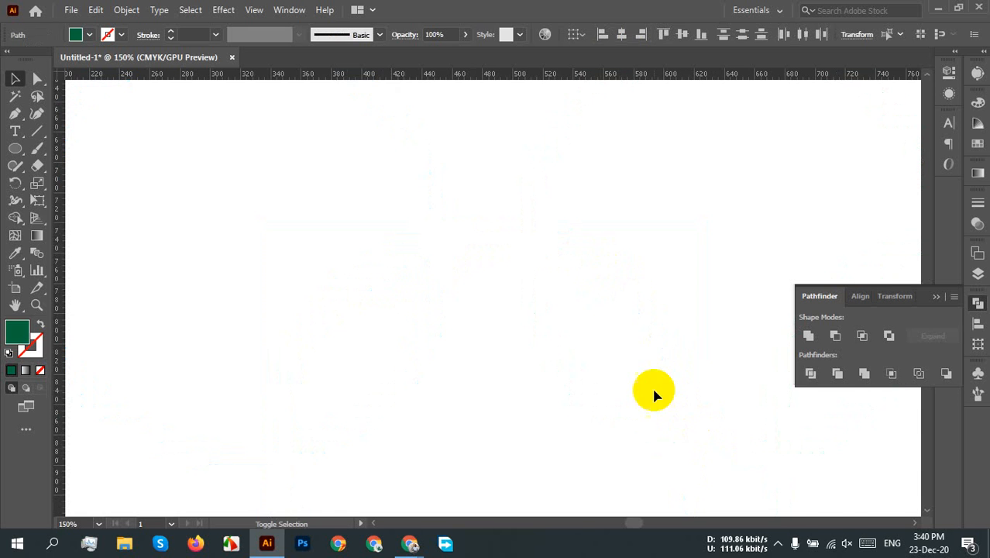
scroll(685, 375, down, 10)
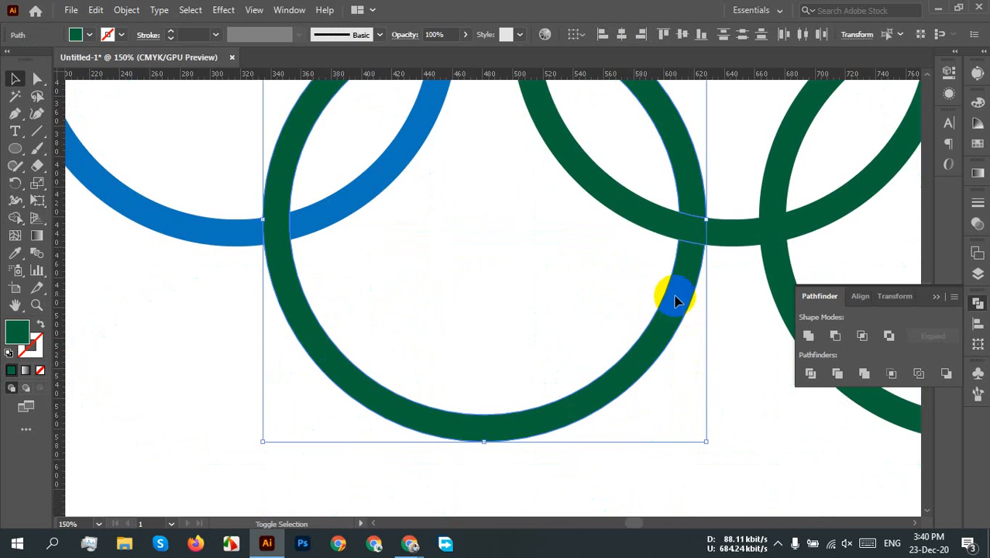
shift+click(674, 317)
shift+click(677, 317)
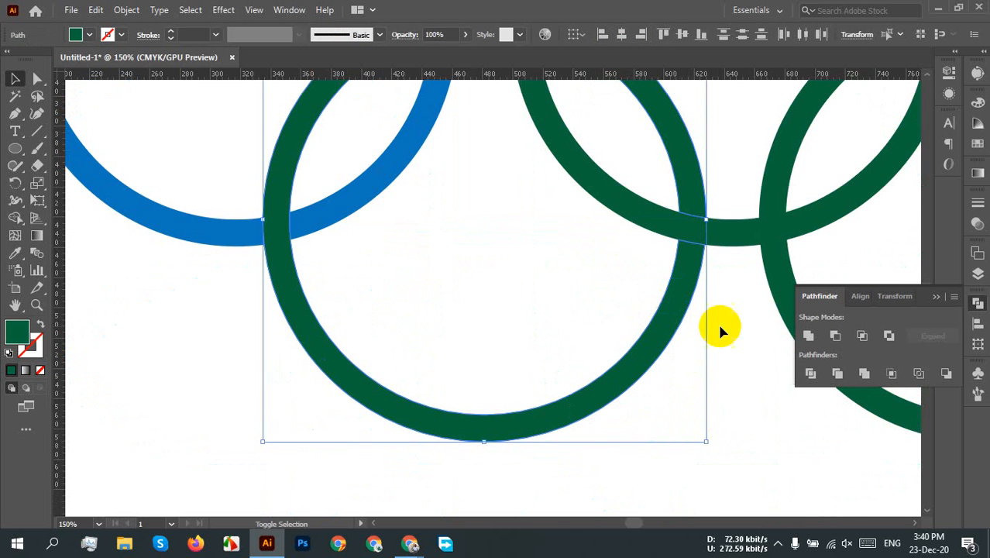
click(807, 336)
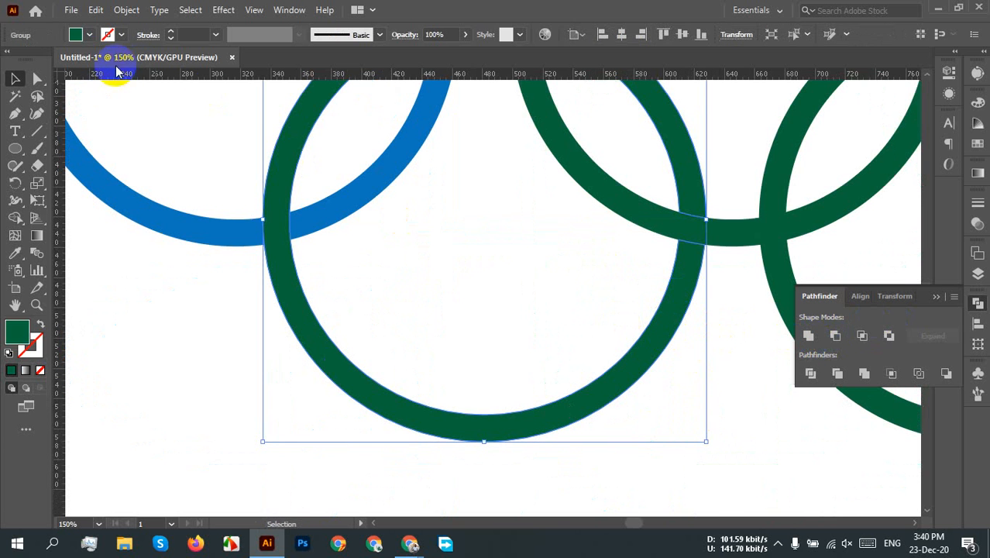
Fill the united lower-left ring with yellow and deselect it
click(76, 35)
click(59, 68)
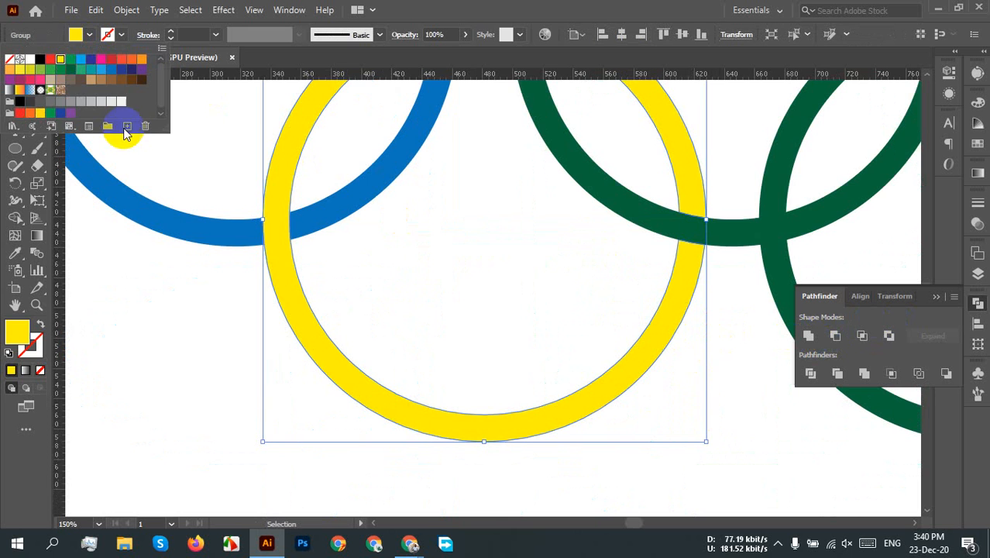
click(520, 299)
Unite the upper-middle ring's lower arc pieces across its lower crossing with the yellow ring, including the arc inside the lower-right ring
scroll(534, 272, down, 1)
drag(537, 267, 515, 341)
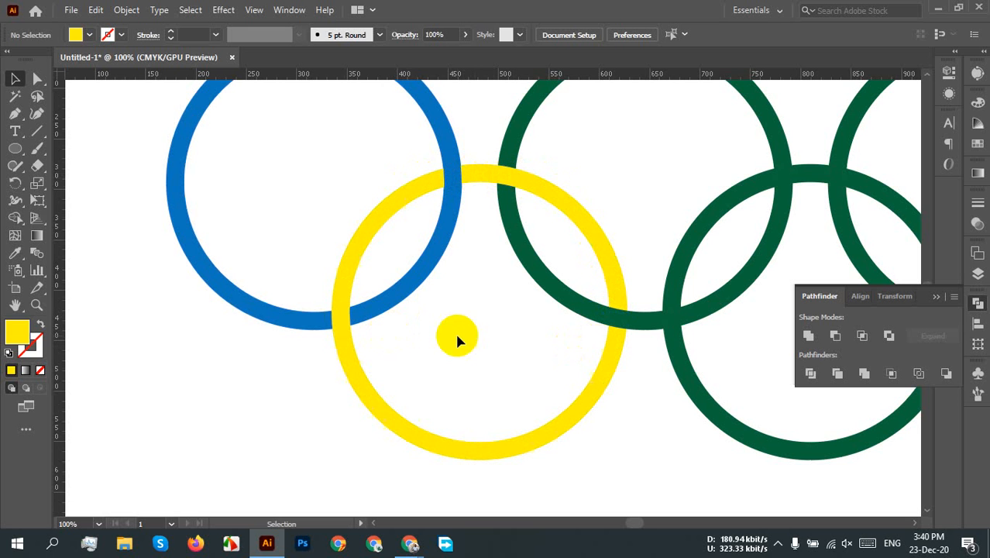
drag(619, 415, 517, 509)
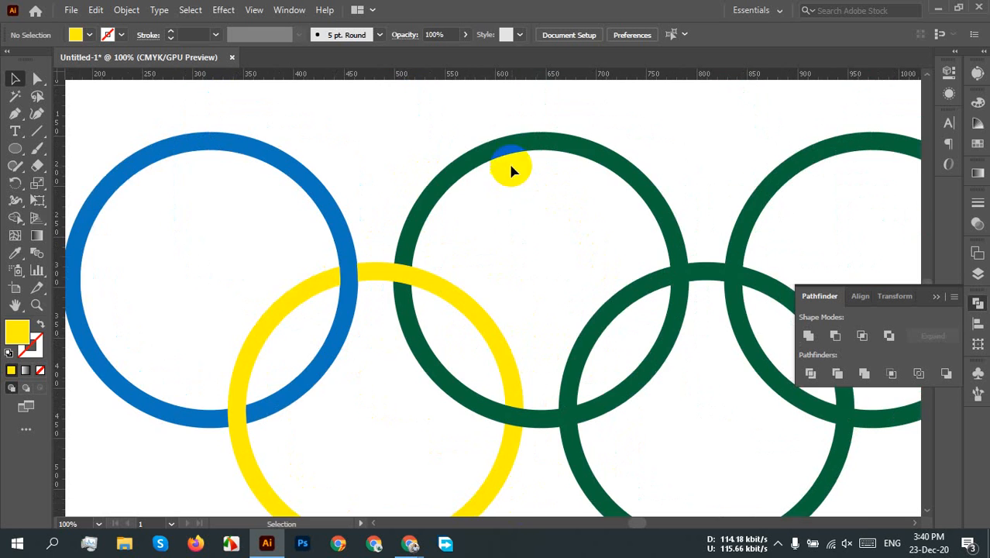
click(500, 146)
click(533, 285)
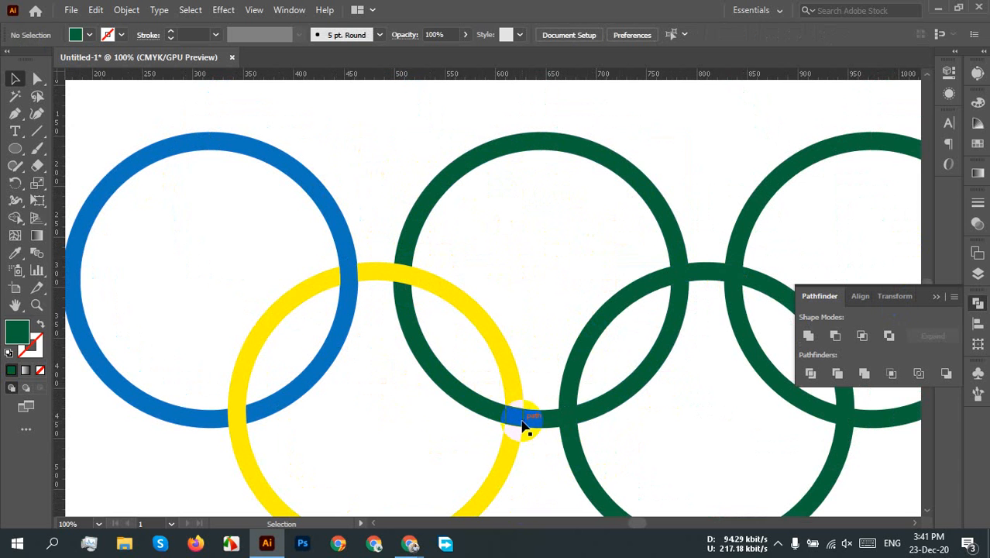
click(490, 409)
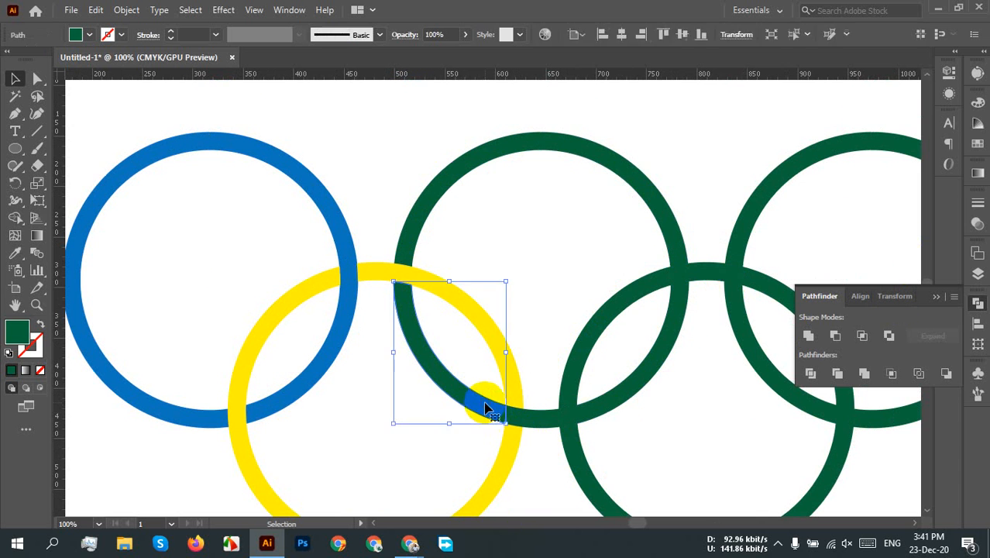
shift+click(531, 422)
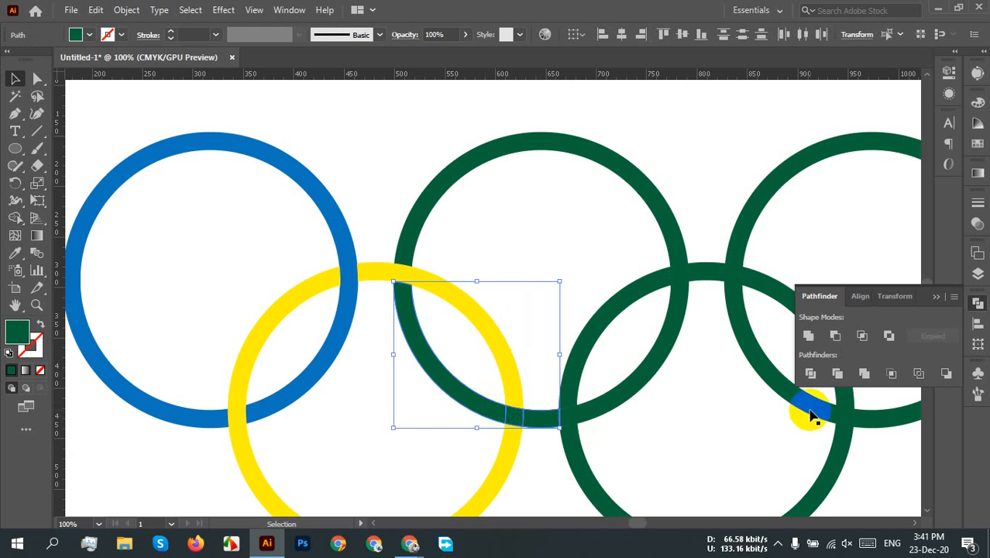
click(808, 336)
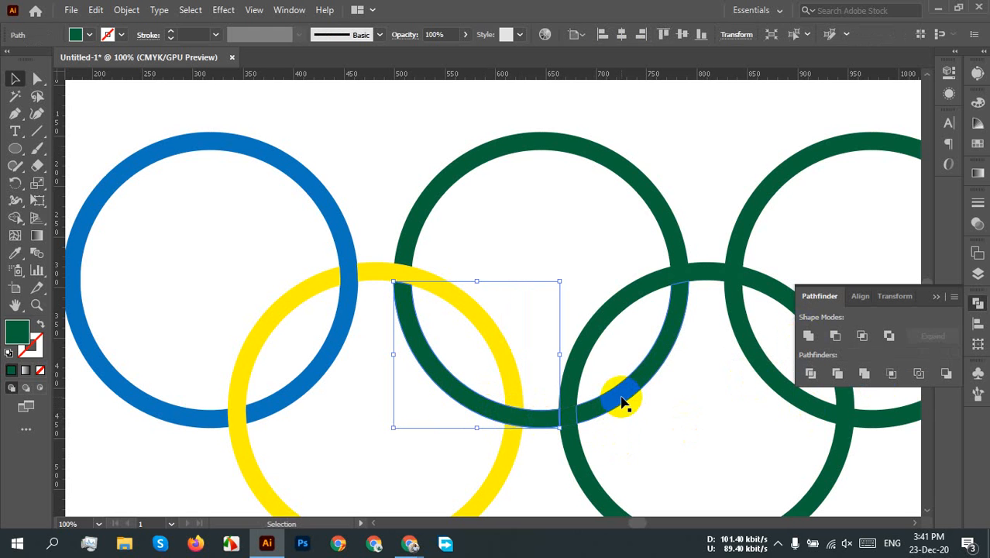
shift+click(624, 398)
click(808, 335)
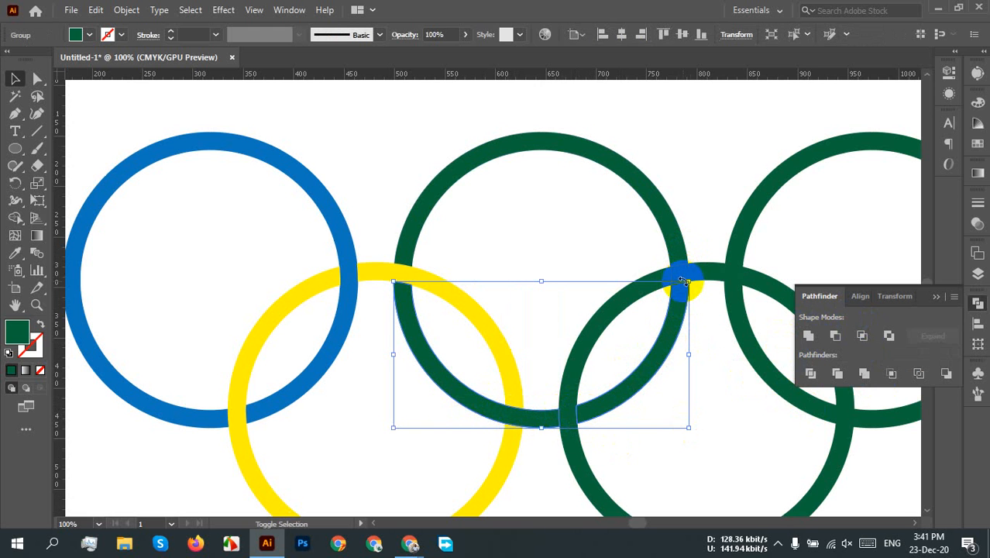
click(717, 180)
Unite the upper-middle ring's upper and lower parts across its upper crossing with the lower-right ring, so it passes over there
click(681, 272)
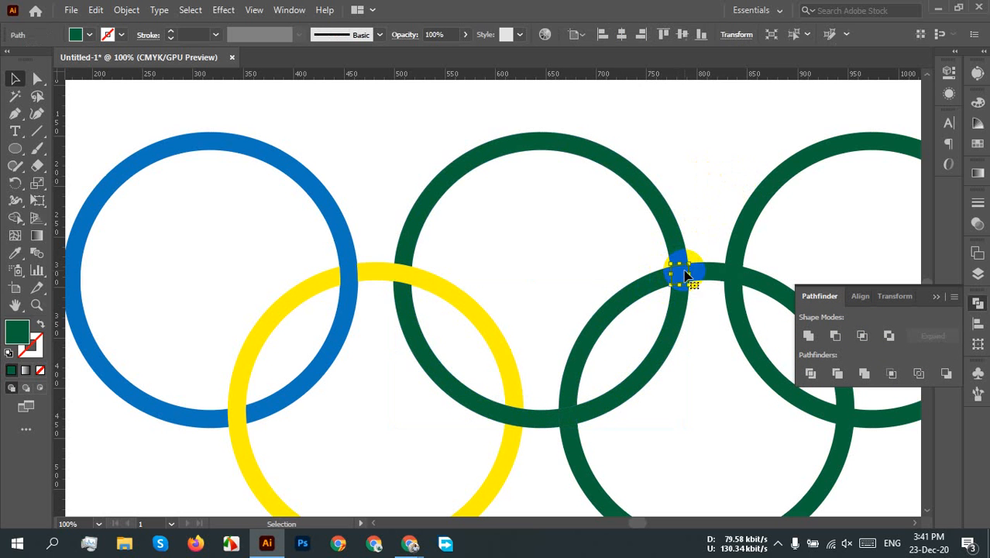
shift+click(676, 333)
shift+click(670, 211)
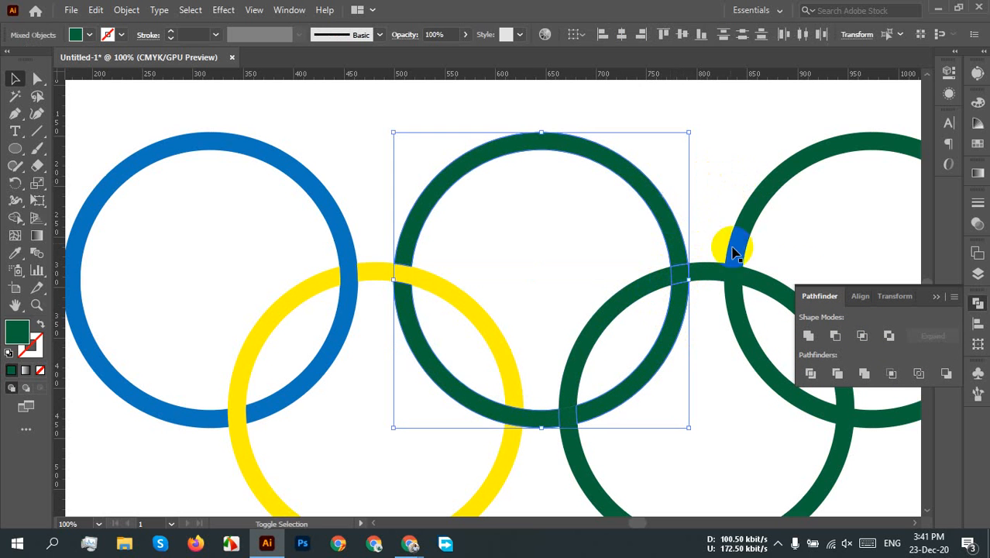
click(809, 334)
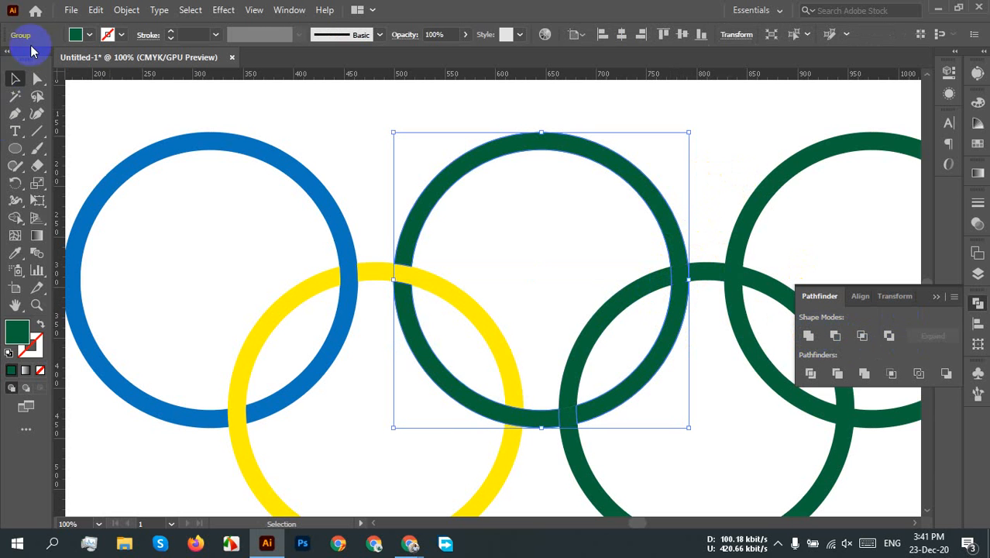
Fill the united upper-middle ring with black and deselect it
click(89, 35)
click(40, 59)
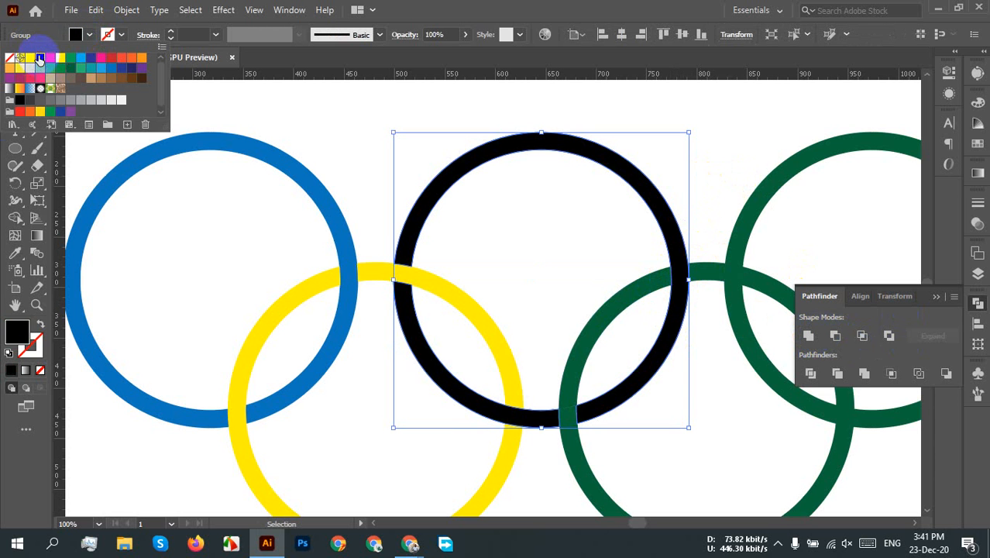
click(729, 433)
click(727, 433)
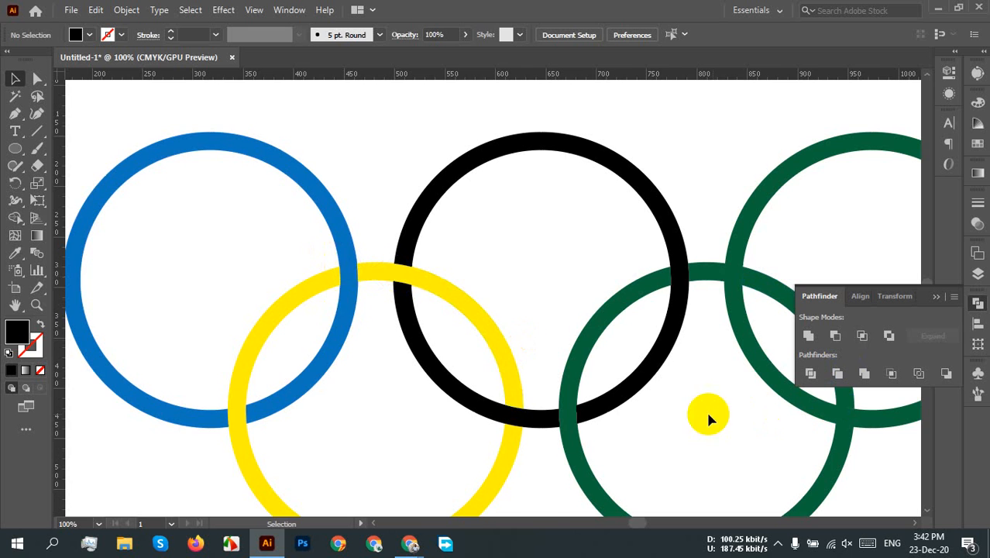
Unite the lower-right ring's pieces across its lower crossing with the black ring and its upper crossing with the upper-right ring
drag(707, 412, 408, 364)
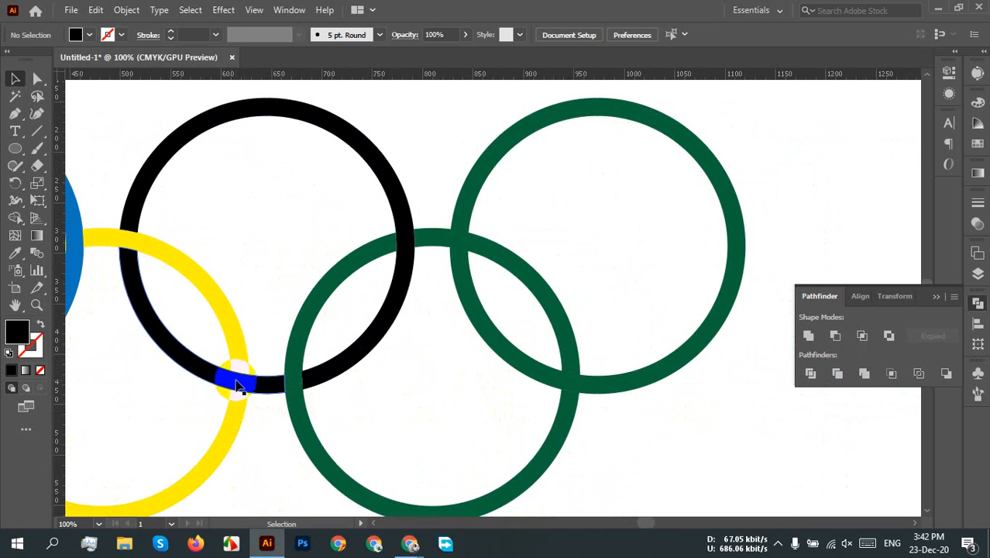
click(293, 393)
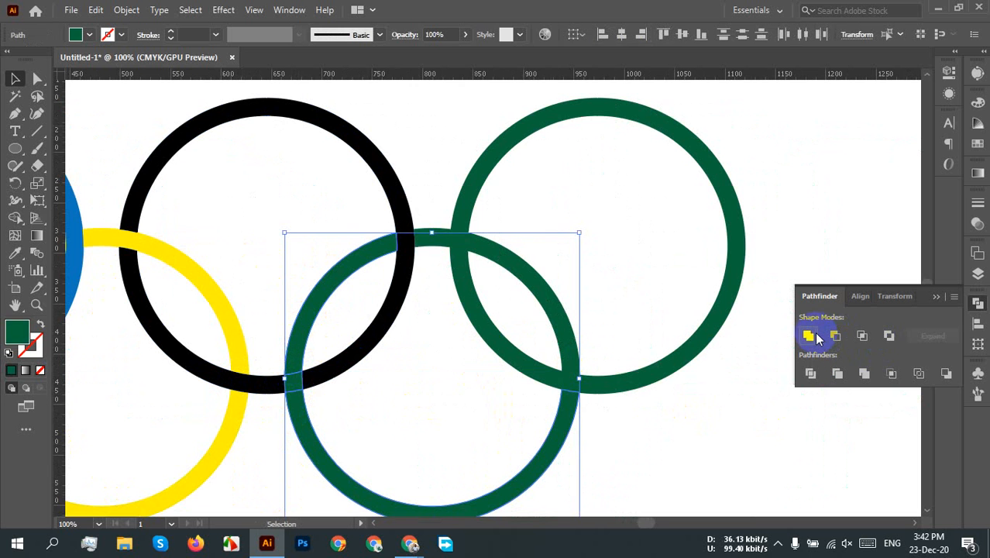
shift+click(435, 239)
click(807, 338)
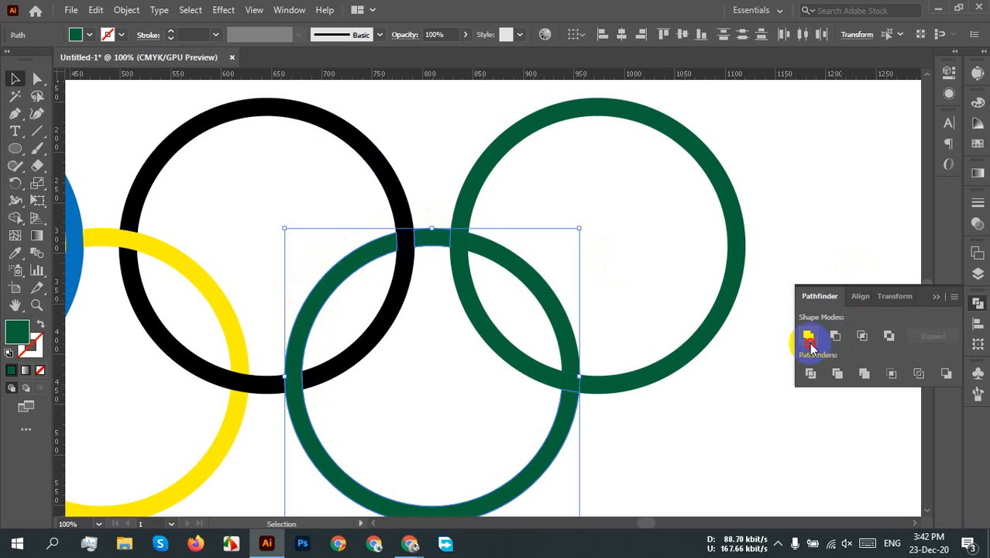
shift+click(471, 245)
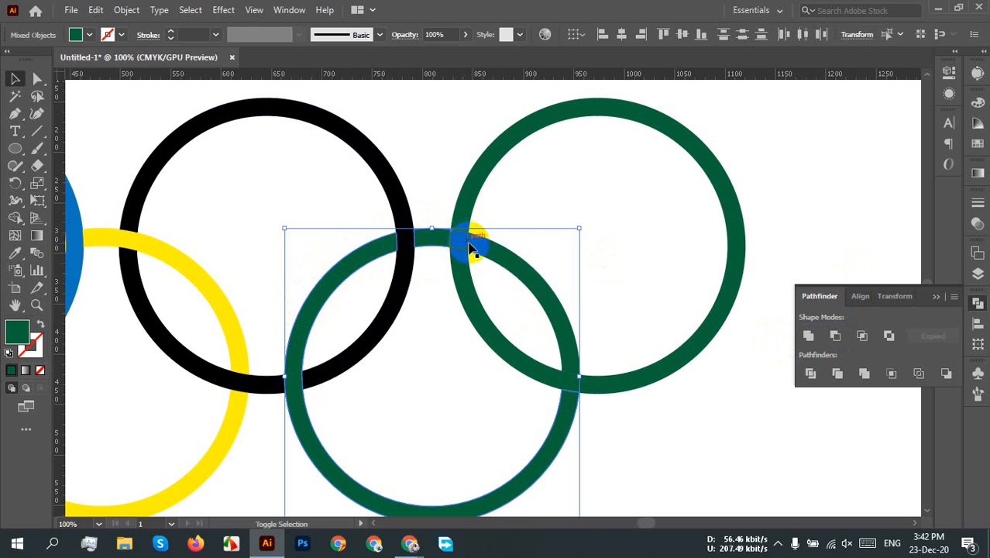
click(808, 338)
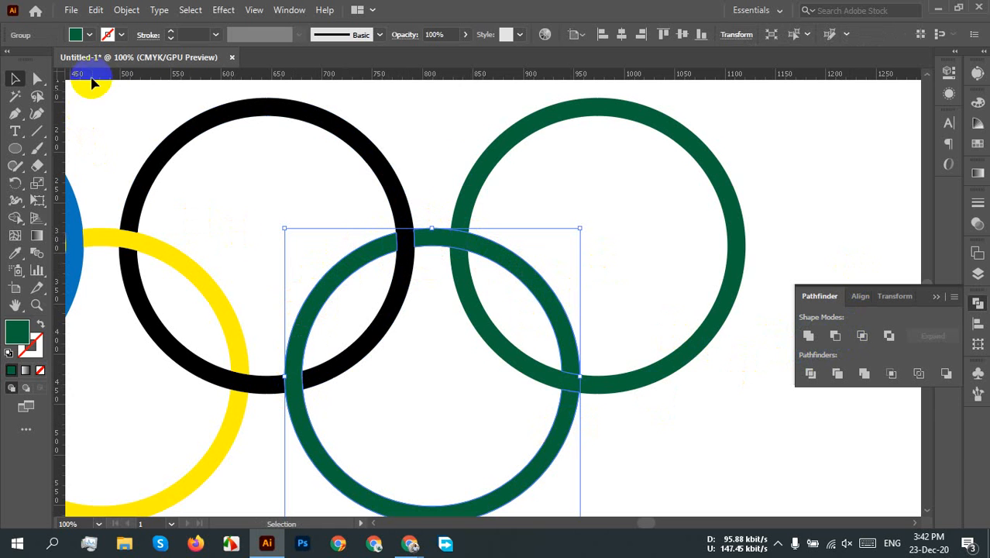
Fill the united lower-right ring with the green swatch C=85 M=10 Y=100 K=10 and deselect it
click(89, 34)
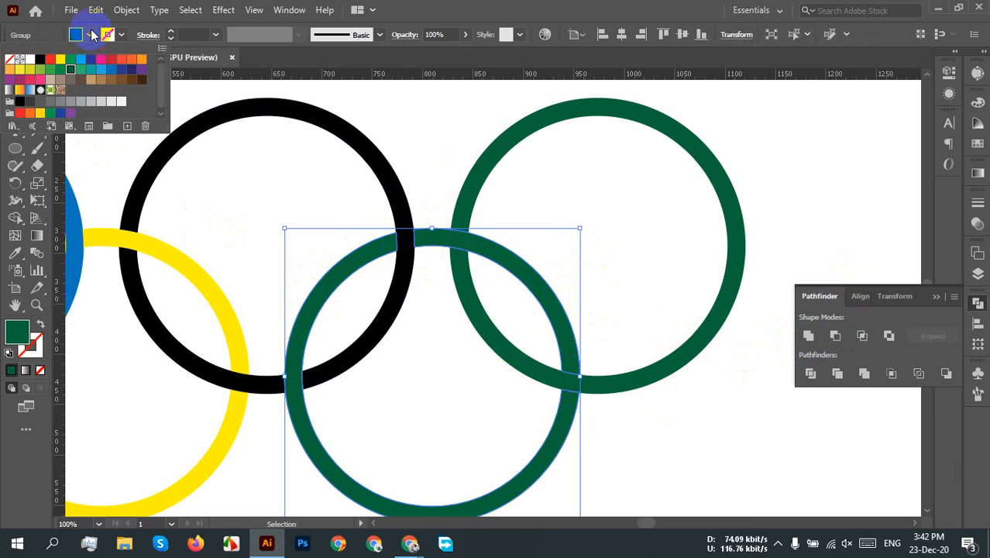
click(61, 70)
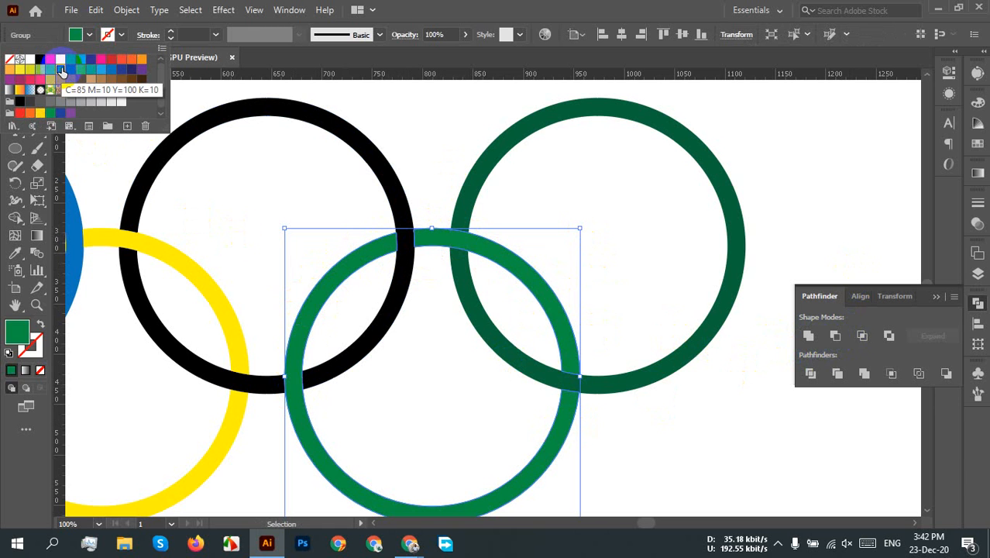
click(736, 418)
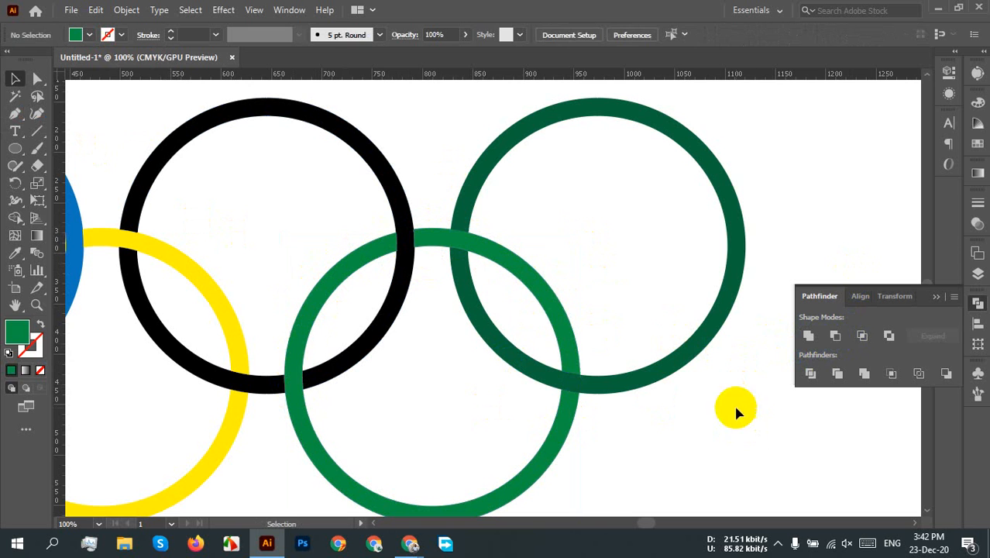
Fill only the upper-right ring's large outer piece with red and deselect it
click(698, 350)
click(90, 34)
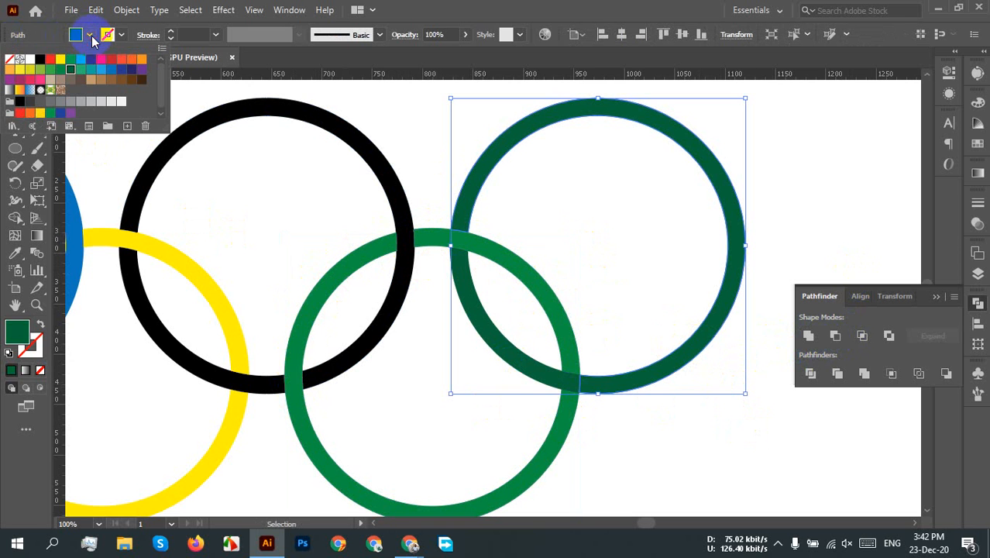
click(49, 60)
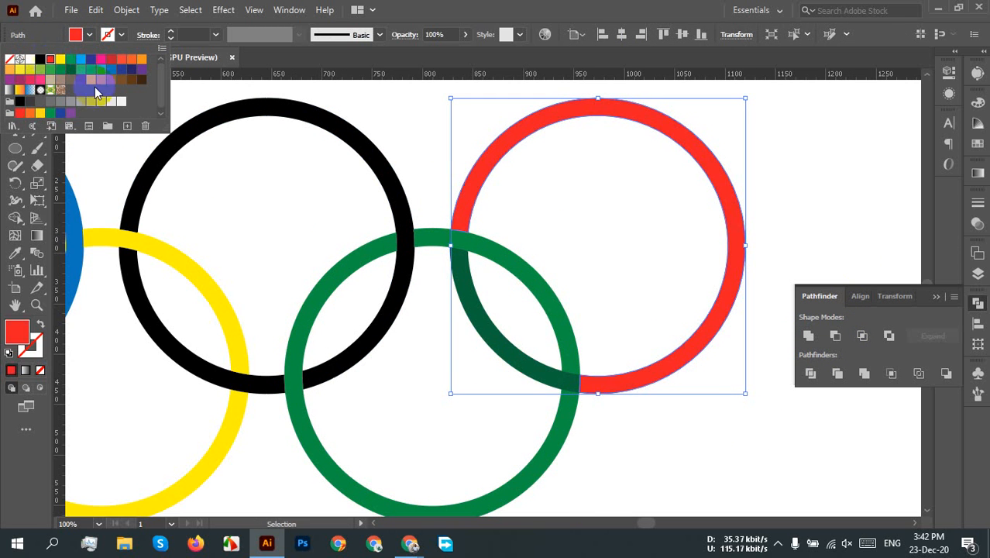
click(705, 427)
click(705, 427)
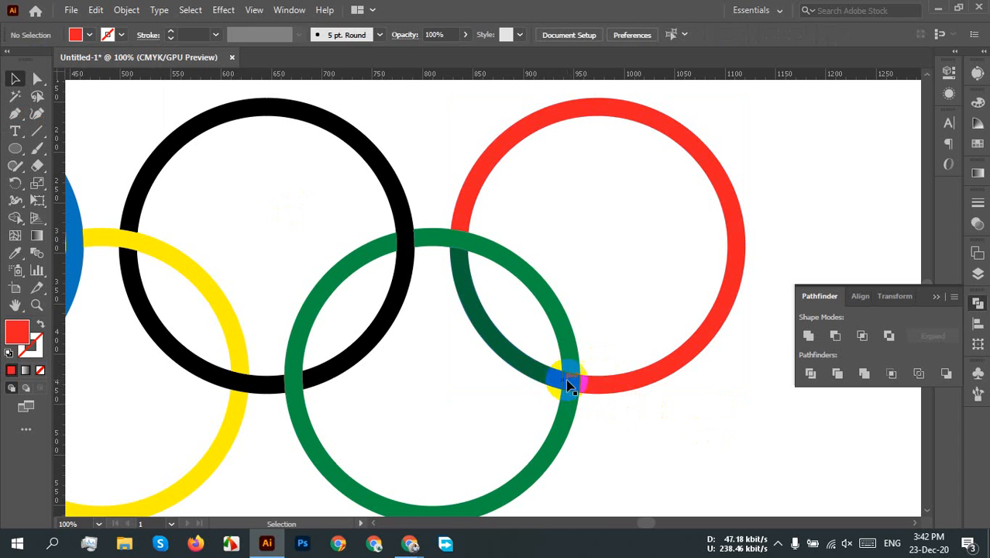
Unite the upper-right ring's pieces across its lower crossing with the green ring, so it passes over there
click(559, 375)
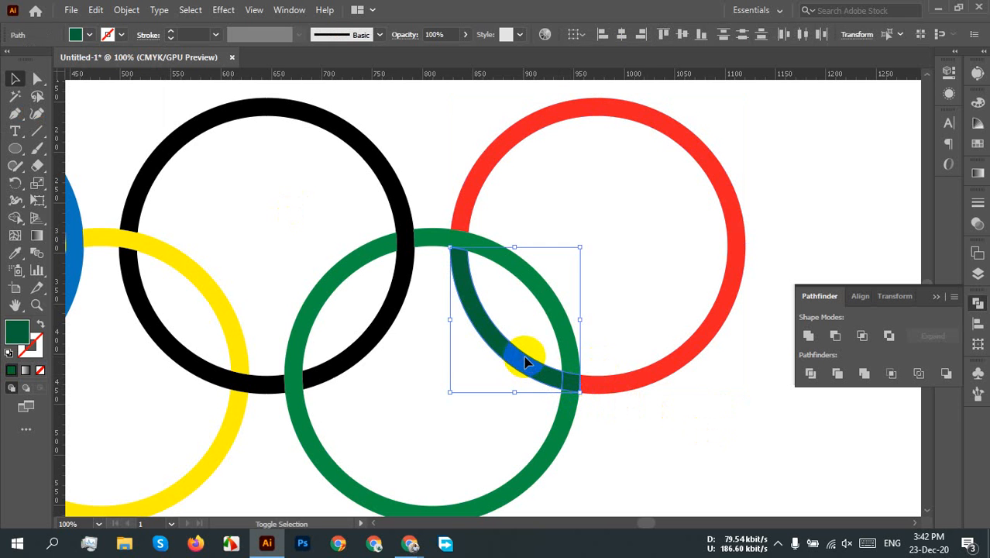
shift+click(658, 376)
click(808, 336)
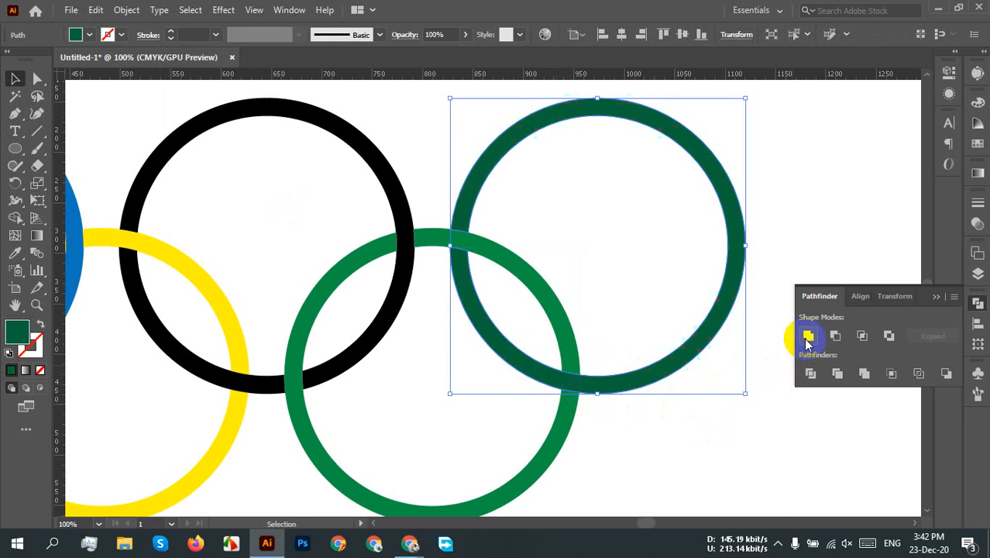
Fill the united upper-right ring with red and deselect it
click(87, 35)
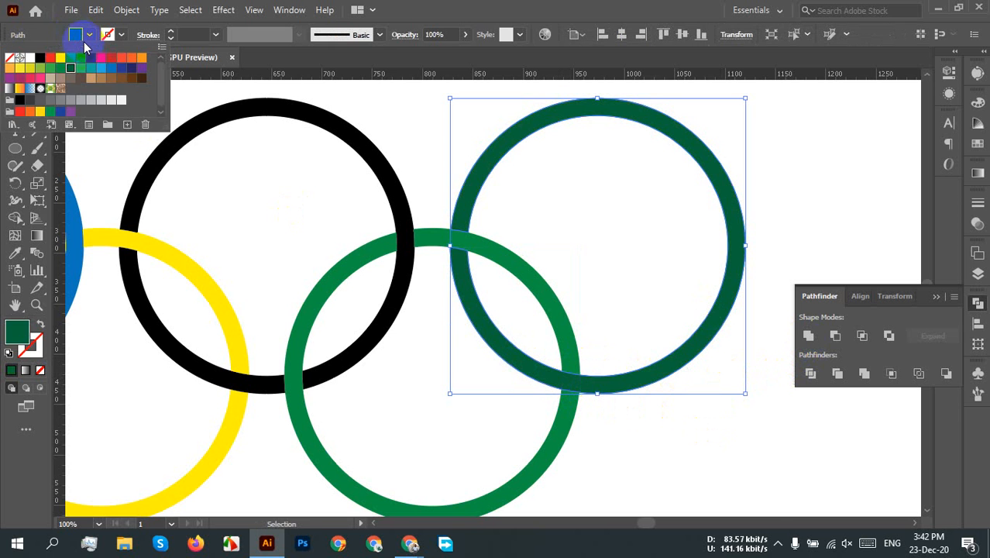
click(48, 61)
click(650, 423)
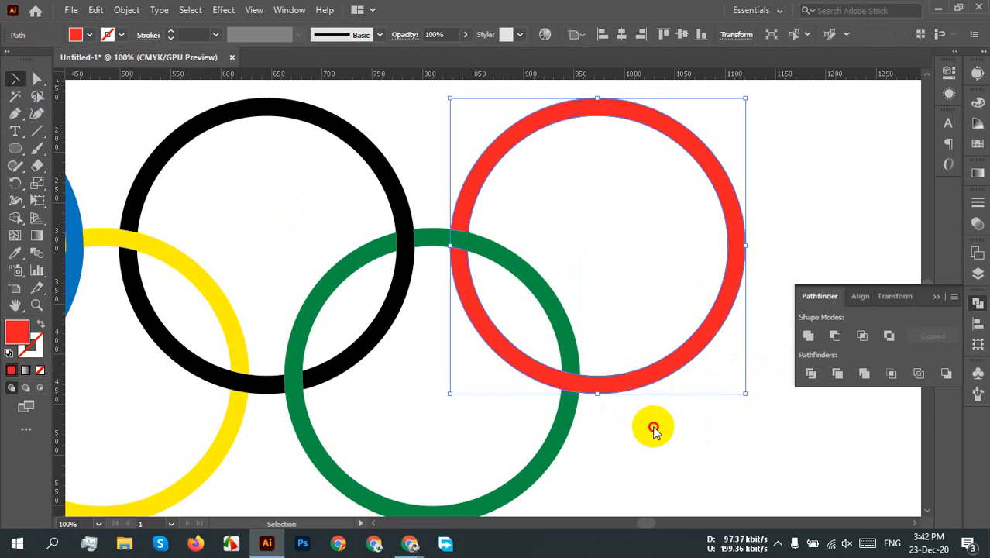
Move the gapped Olympic ring group to just above the artboard, deselect it and collapse the Pathfinder panel
click(653, 428)
scroll(631, 426, down, 2)
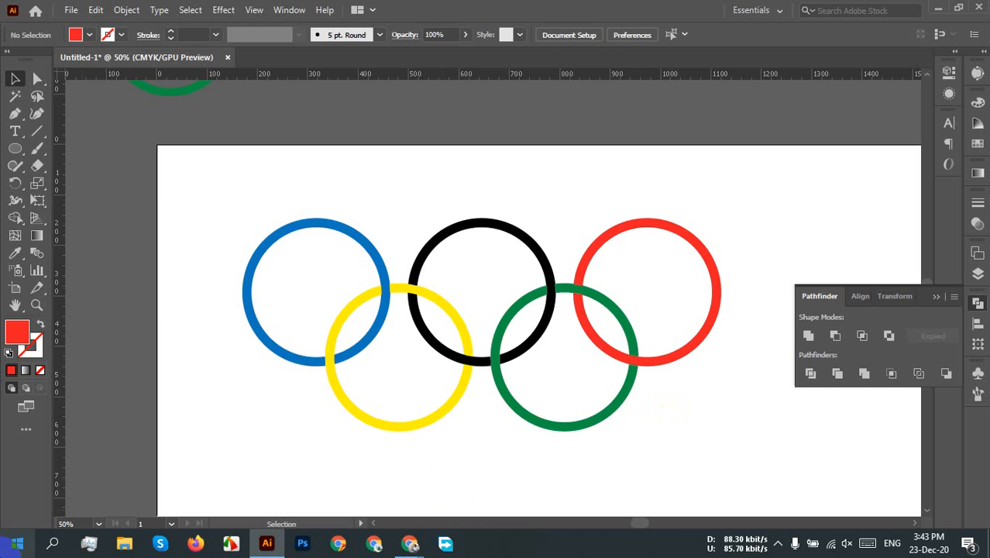
click(546, 398)
scroll(243, 206, up, 5)
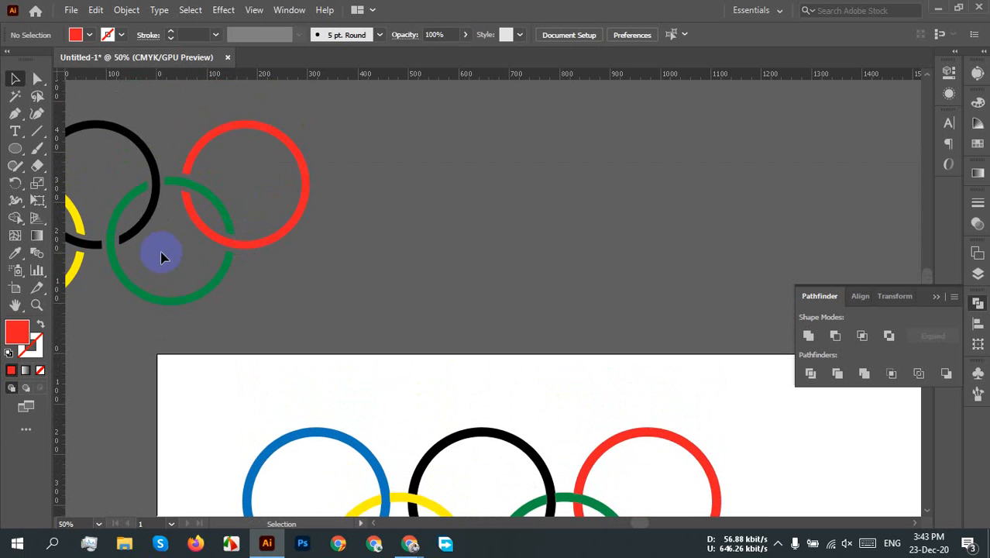
drag(240, 244, 591, 227)
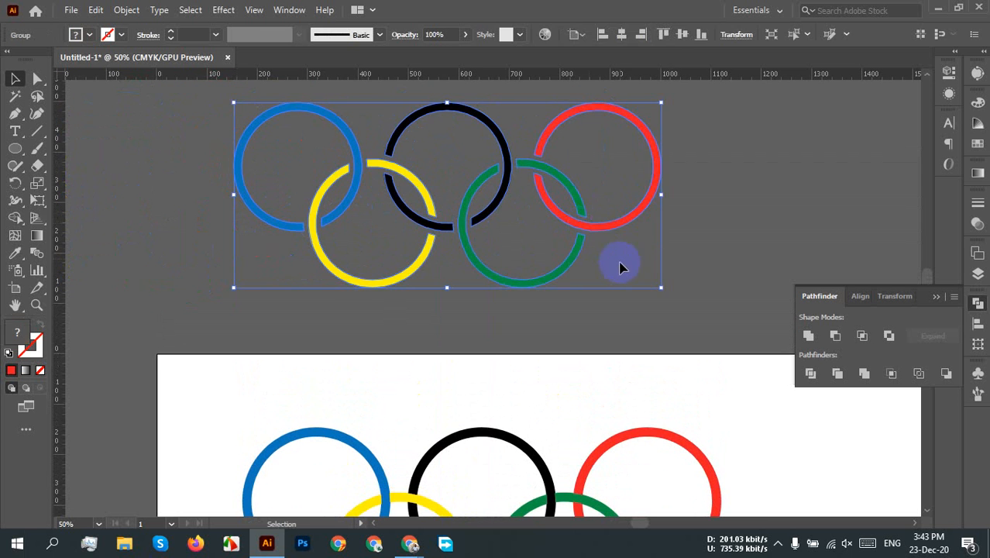
click(714, 237)
scroll(648, 255, down, 8)
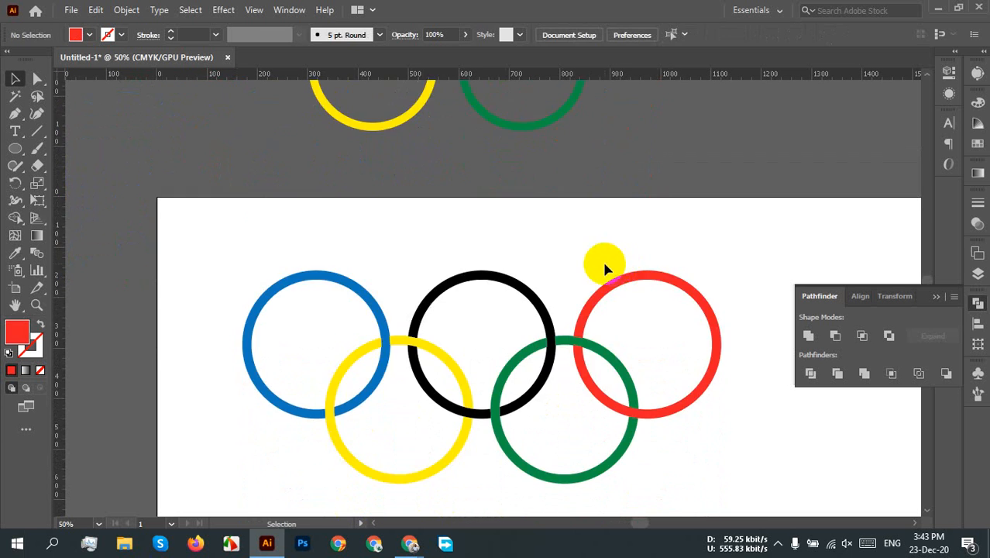
click(975, 303)
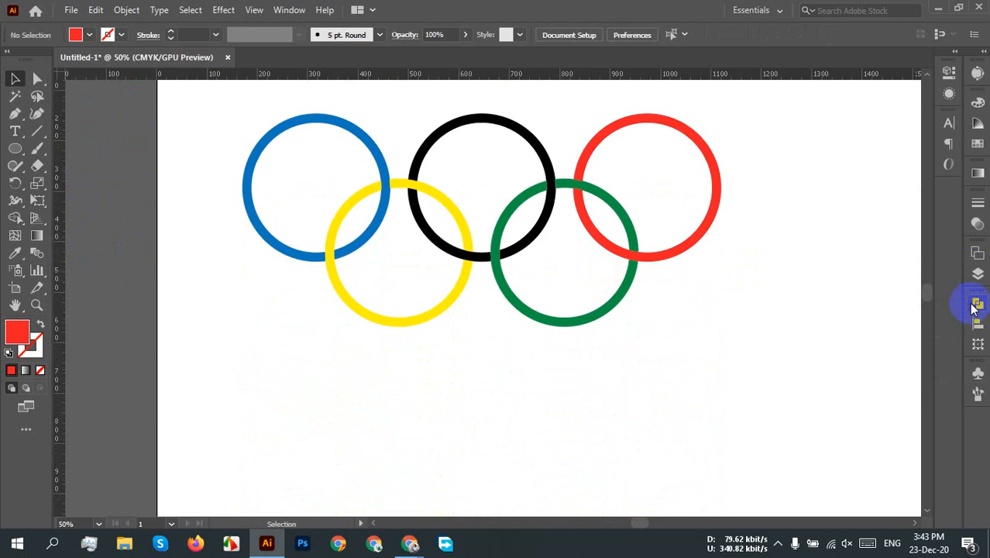
scroll(519, 289, down, 3)
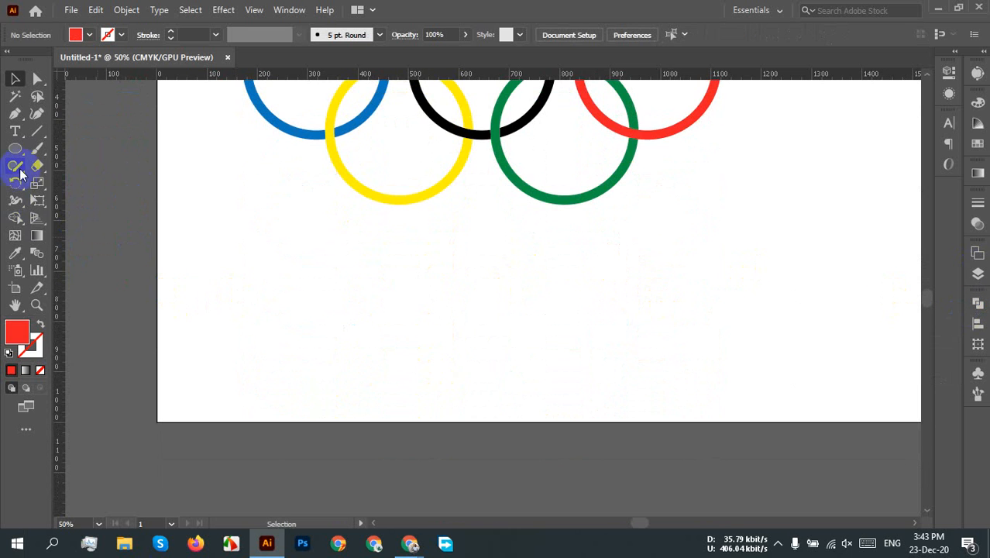
click(15, 148)
scroll(537, 372, up, 2)
scroll(537, 402, down, 1)
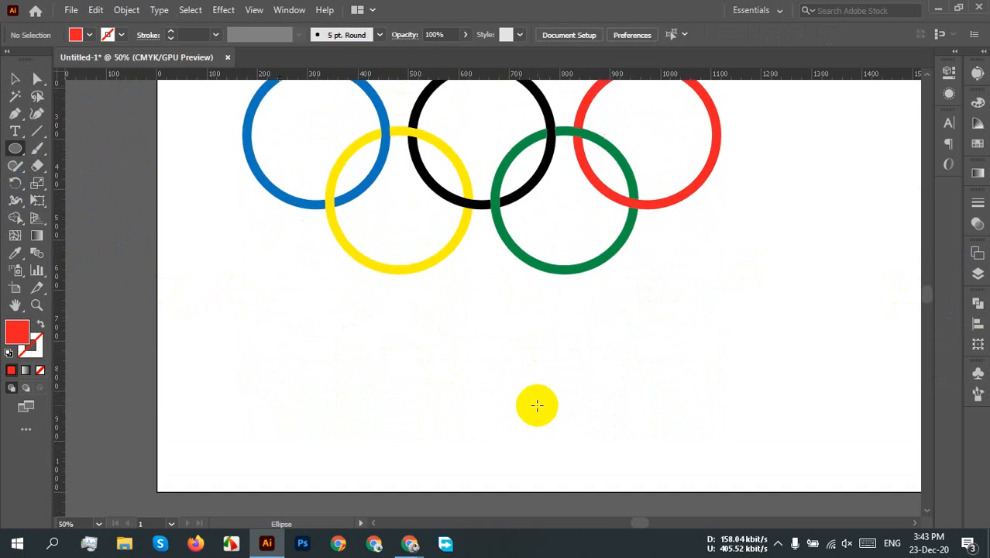
key(v)
Move the five finished interlocking rings off the artboard to its upper left, group them and deselect
scroll(533, 378, down, 3)
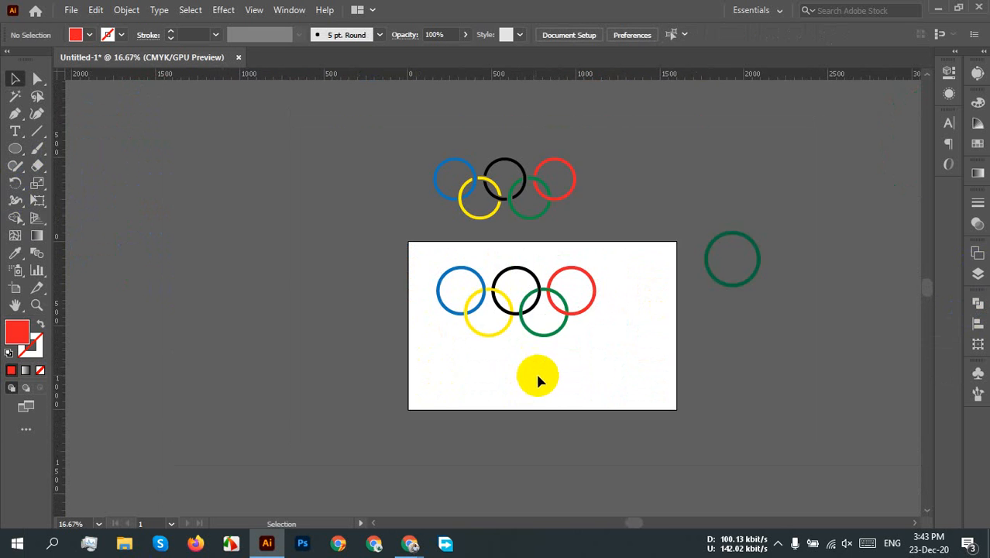
scroll(619, 395, up, 1)
drag(655, 416, 279, 302)
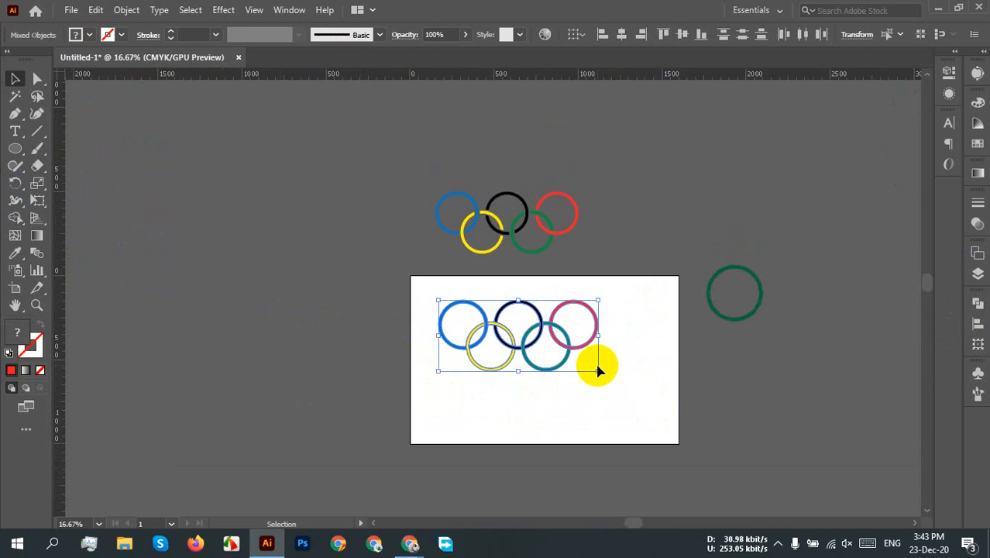
drag(560, 369, 260, 273)
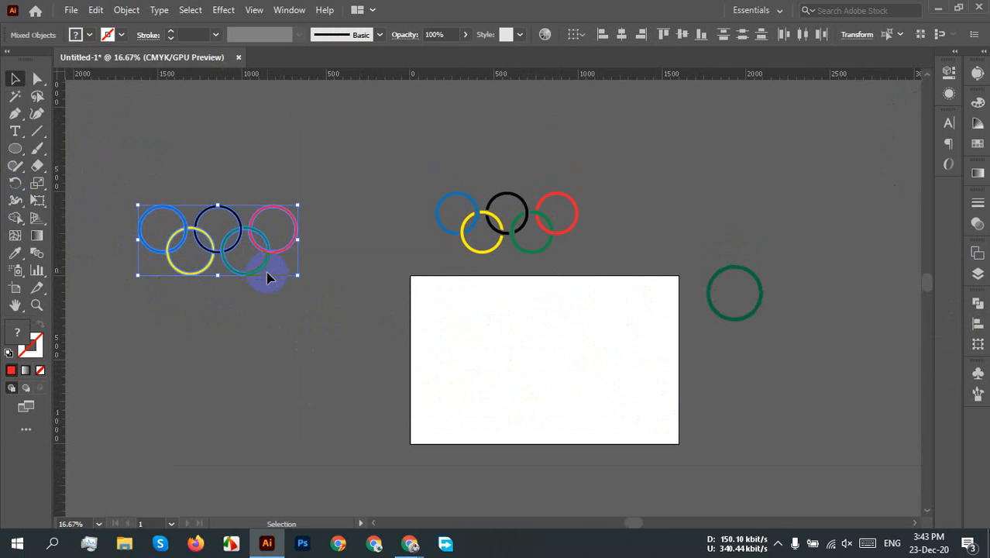
key(ctrl+g)
drag(705, 437, 412, 286)
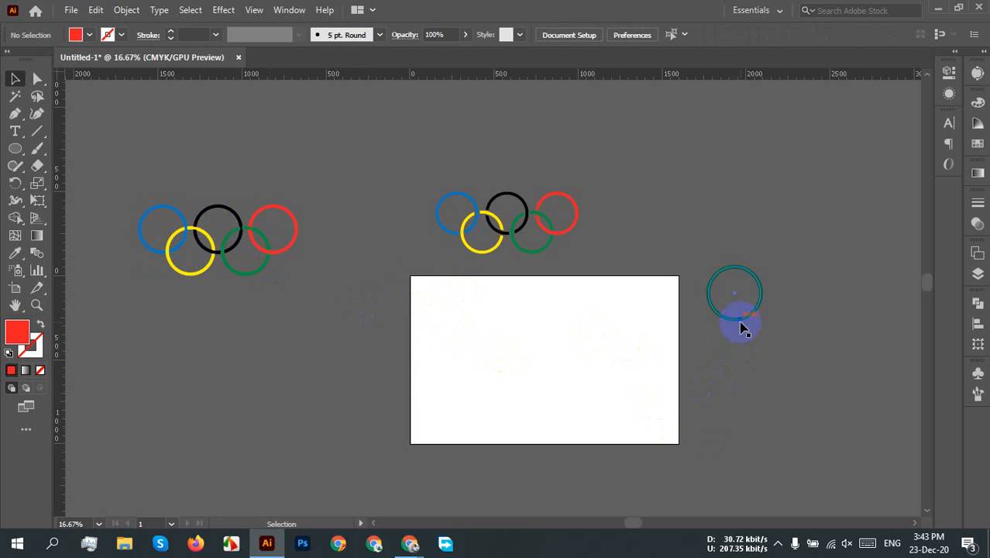
Scale down the spare green circle beside the artboard proportionally and place it on the artboard's upper left area
click(740, 318)
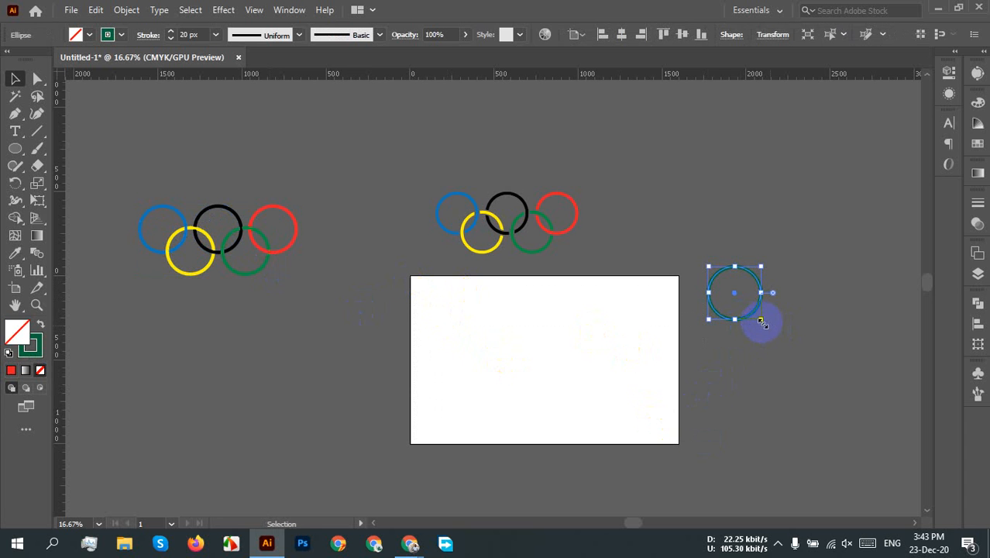
drag(762, 322, 751, 315)
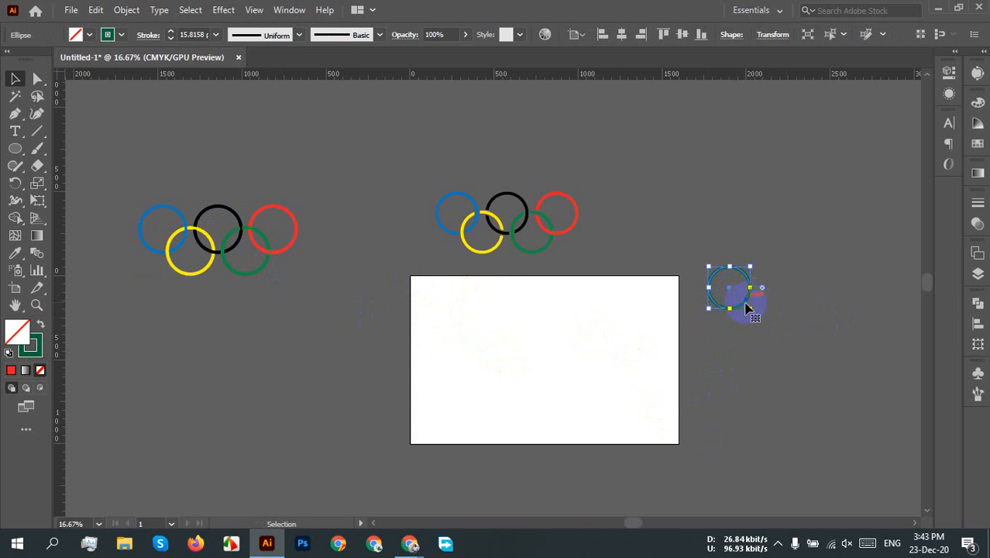
drag(743, 308, 479, 351)
scroll(500, 336, up, 4)
scroll(372, 327, up, 1)
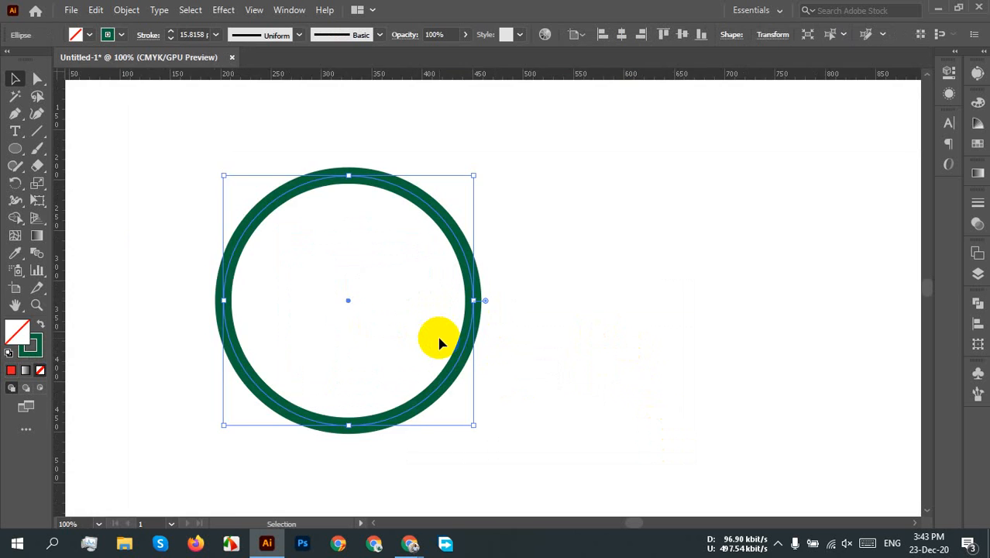
scroll(442, 341, down, 2)
drag(550, 385, 407, 284)
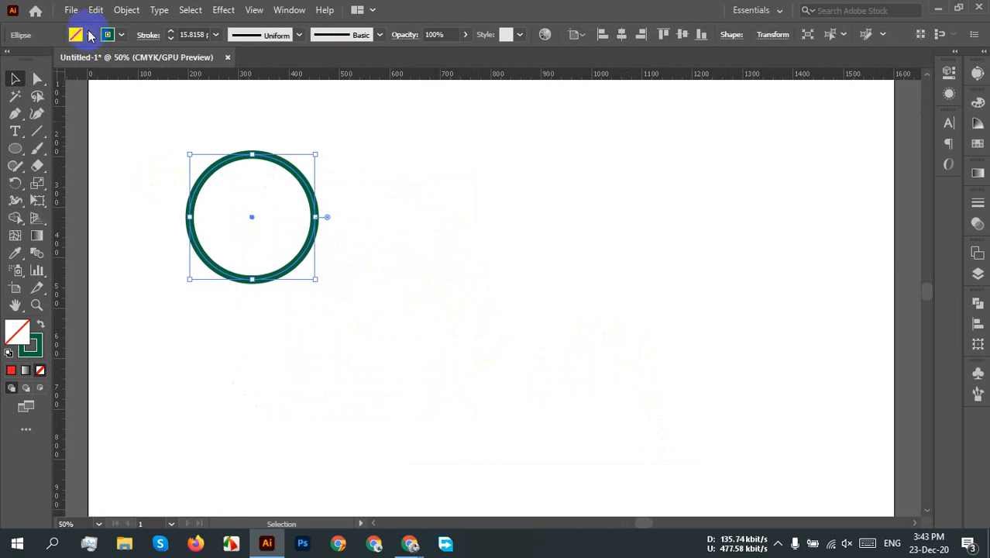
Set the circle's stroke weight to 20 px, expand it into a filled ring shape and deselect it
click(215, 35)
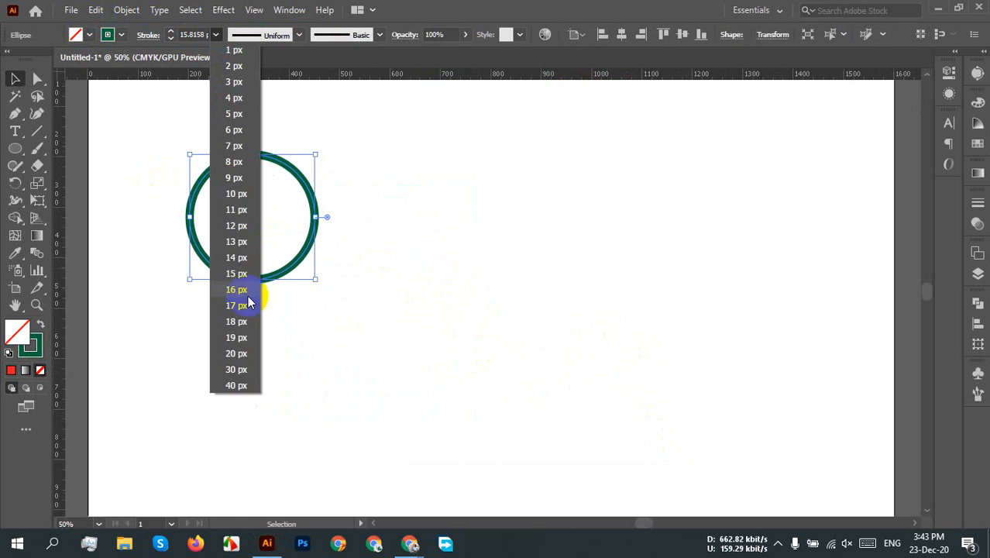
click(236, 354)
click(127, 9)
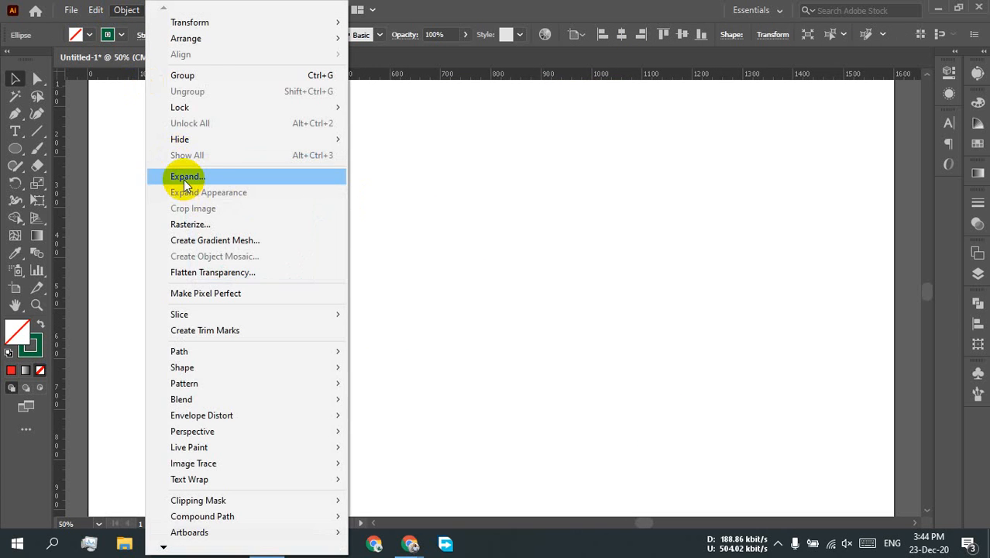
click(186, 177)
click(749, 326)
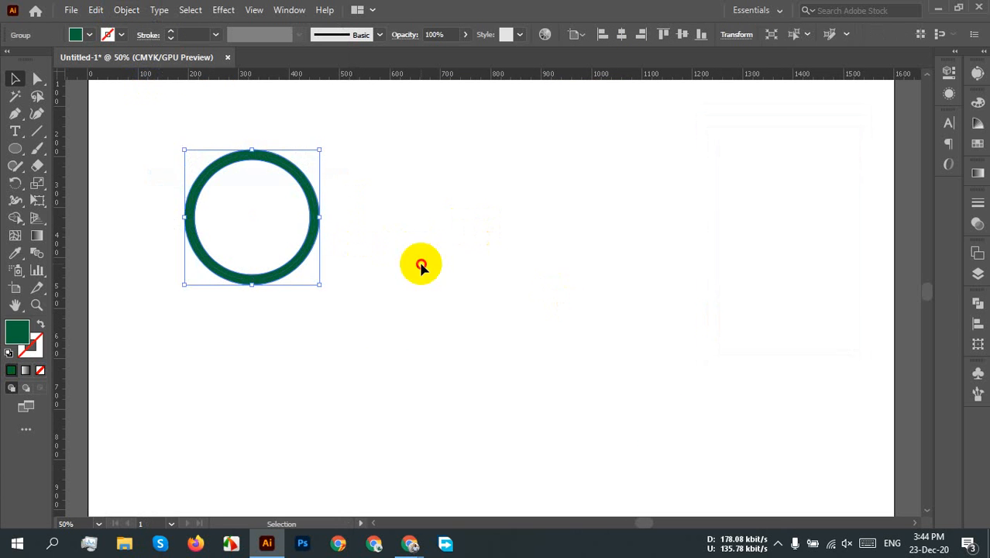
click(419, 261)
Duplicate the ring into a row of three spaced about 300 px apart, and copy two of them below as a second row
drag(305, 248, 456, 248)
key(ctrl+d)
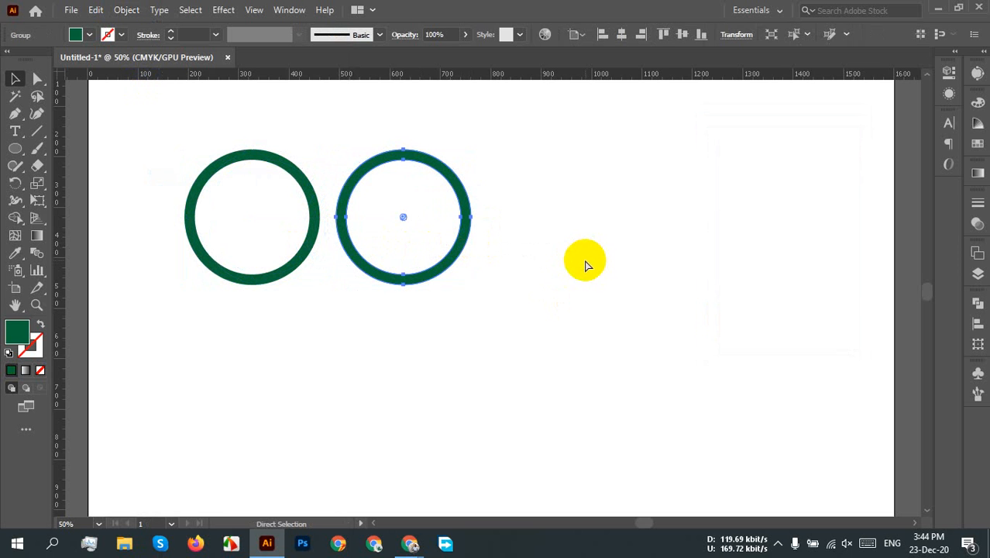
click(615, 317)
drag(616, 317, 449, 257)
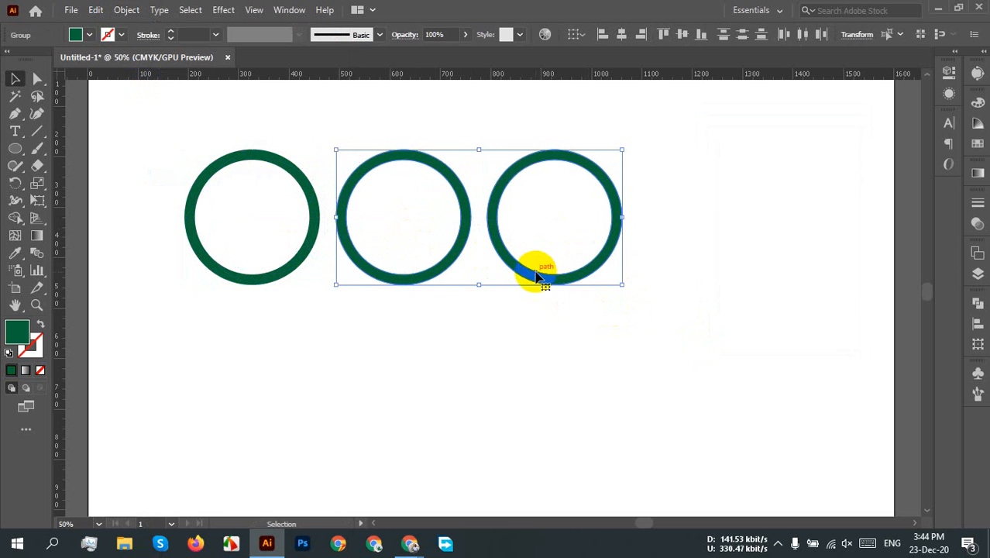
drag(539, 280, 449, 414)
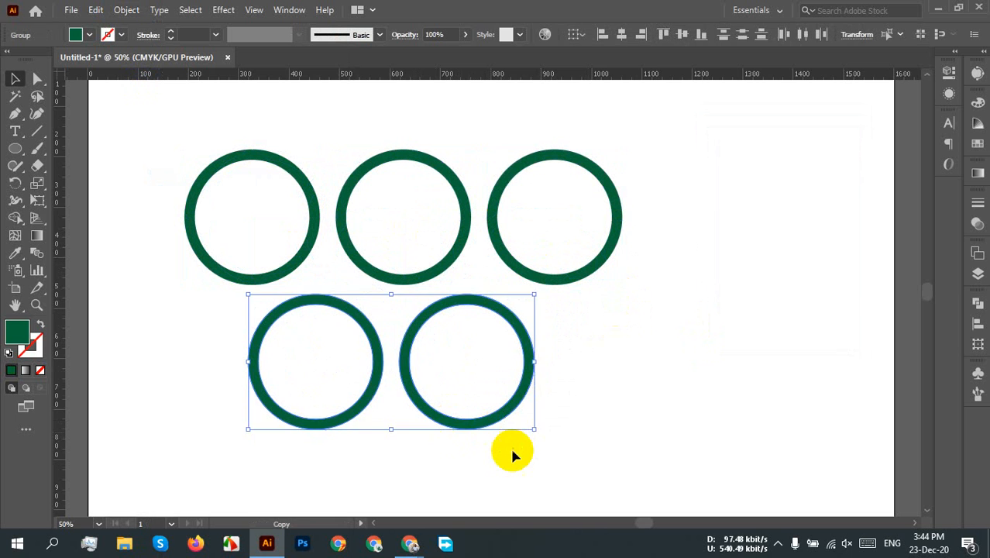
Move the lower pair of rings up to overlap the upper three and align the two grouped rows on their horizontal centres
key(a)
drag(640, 137, 214, 189)
key(v)
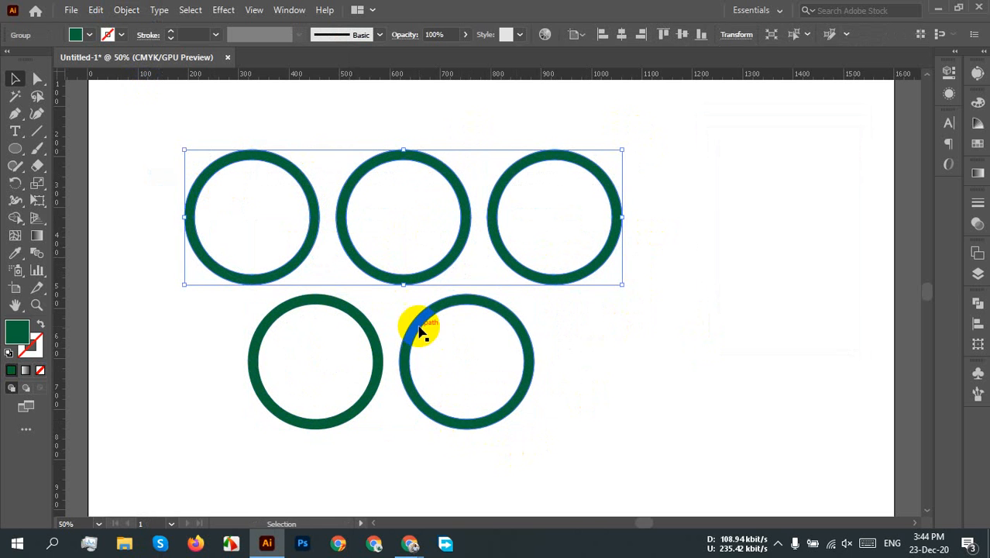
drag(416, 324, 405, 241)
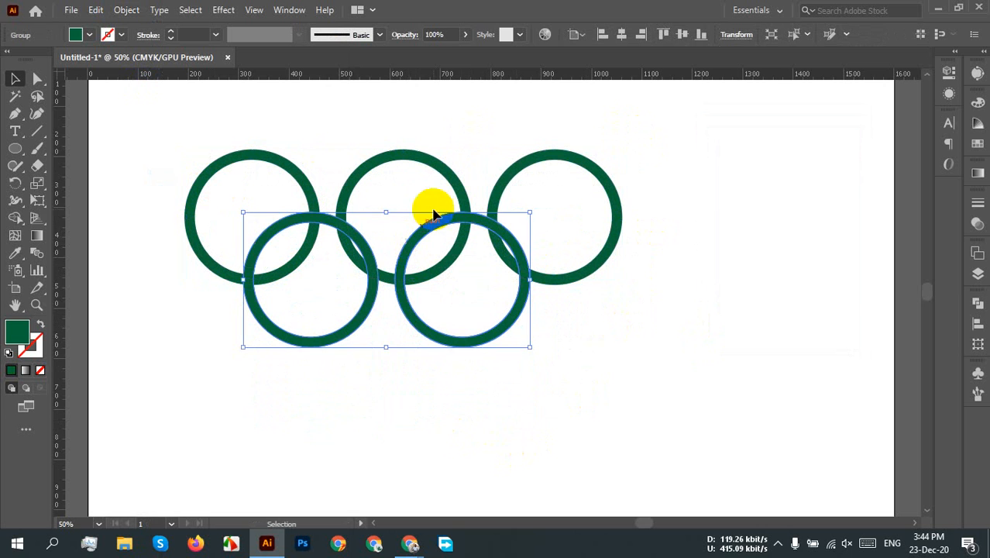
key(ctrl+a)
click(622, 33)
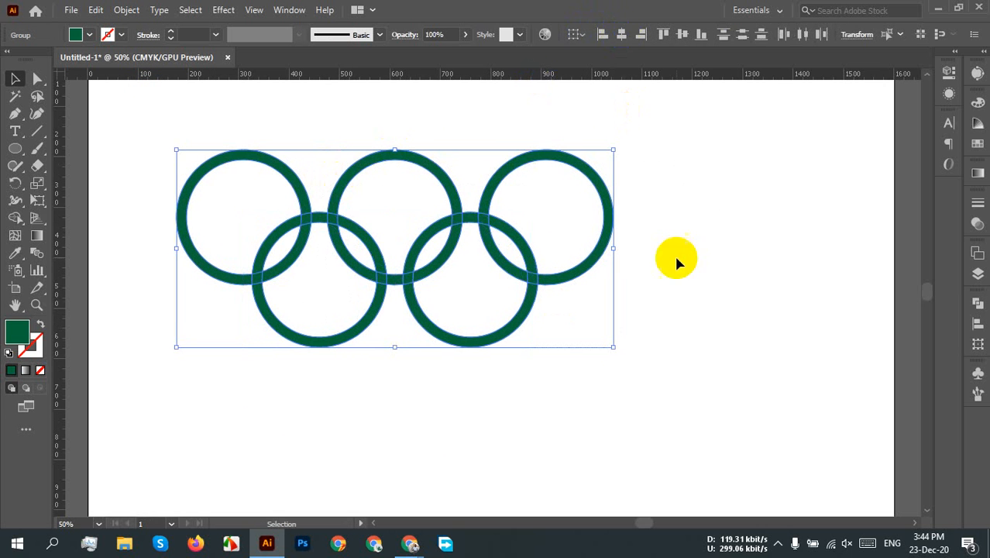
click(654, 327)
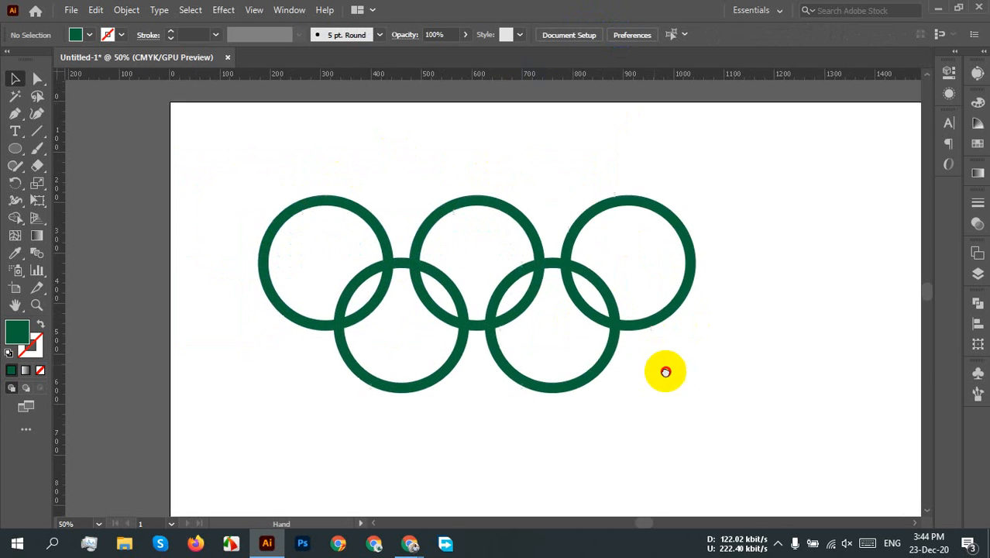
Try offsetting the paths of all five rings by 12 px with Round joins, and undo the offset
drag(664, 372, 205, 167)
click(130, 10)
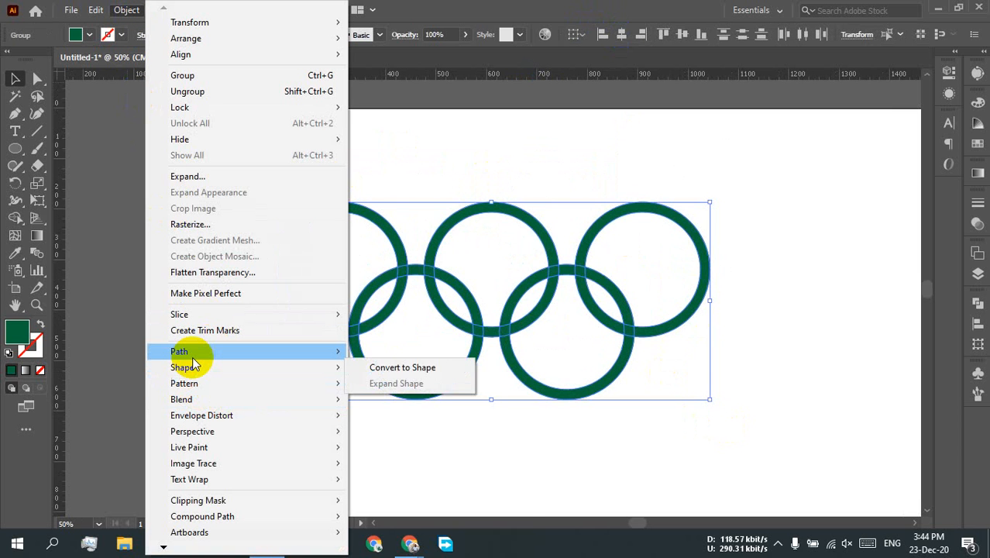
mouse_move(194, 350)
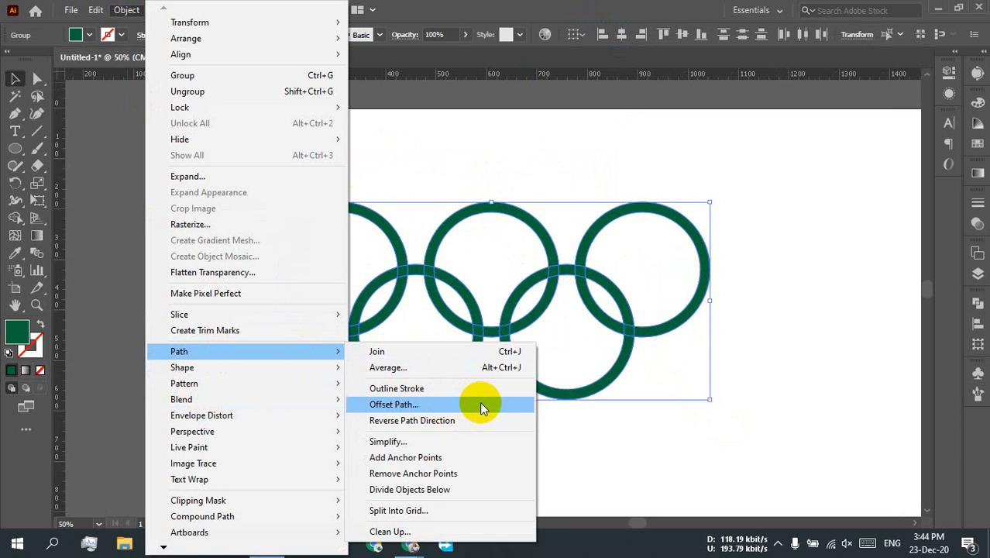
click(480, 404)
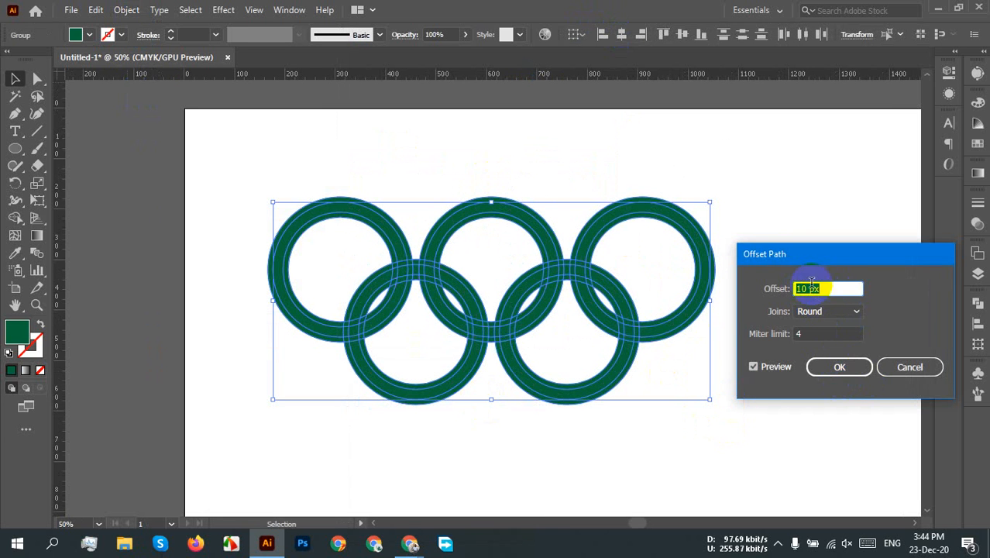
scroll(819, 285, down, 3)
scroll(825, 285, down, 2)
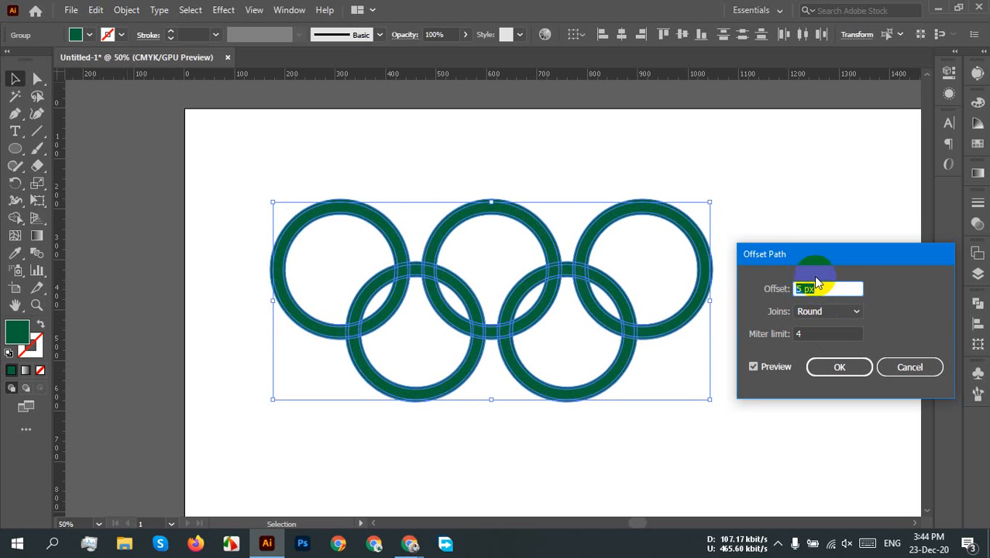
scroll(819, 285, up, 11)
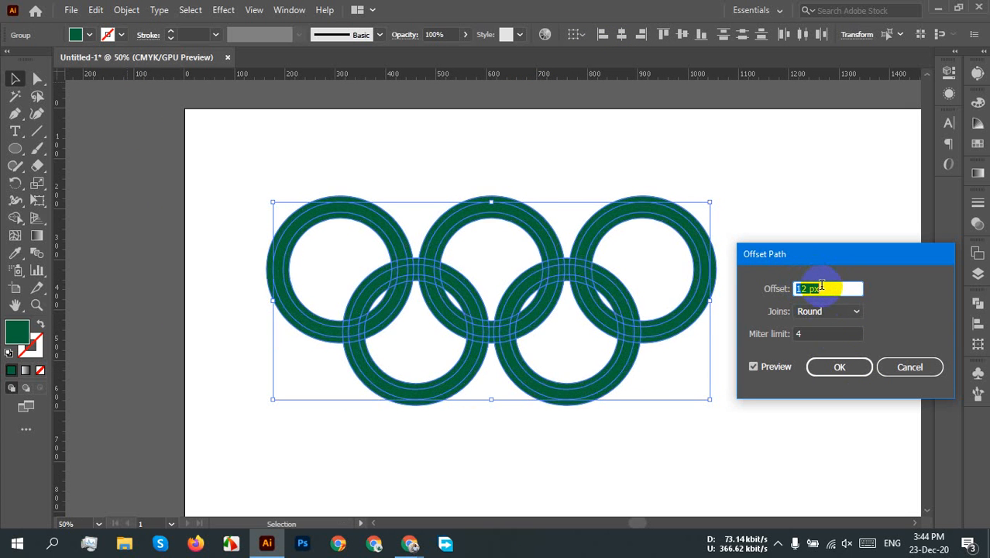
scroll(821, 285, down, 5)
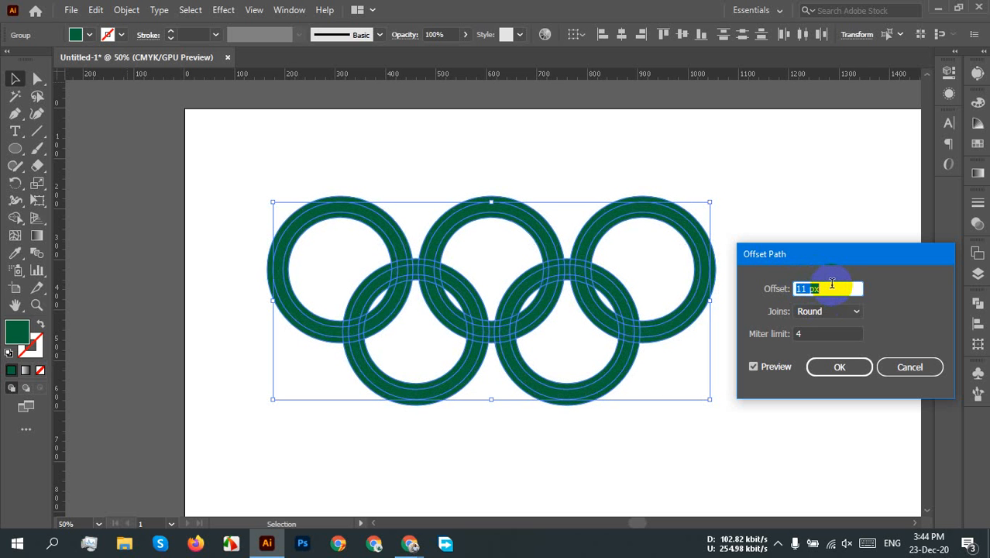
scroll(831, 284, up, 1)
click(837, 366)
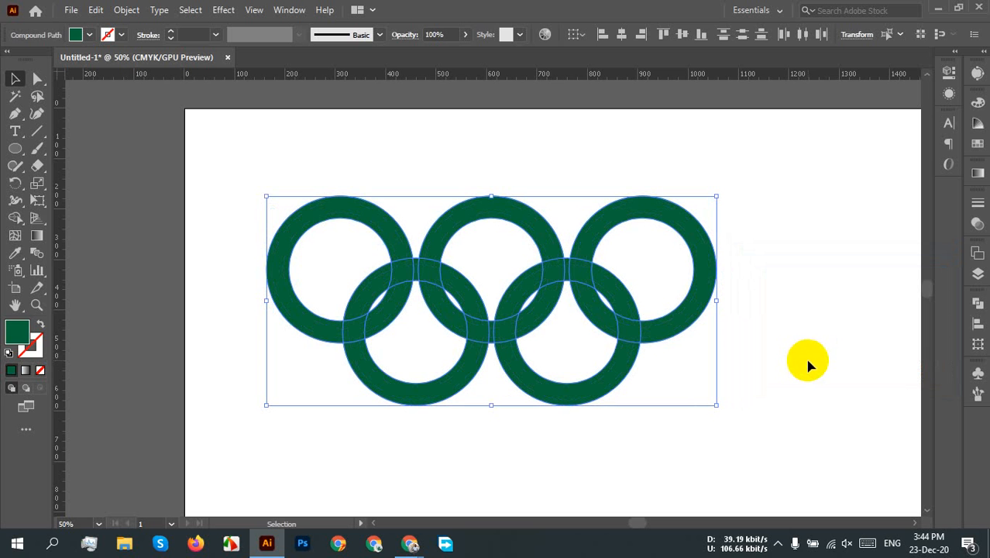
key(ctrl+z)
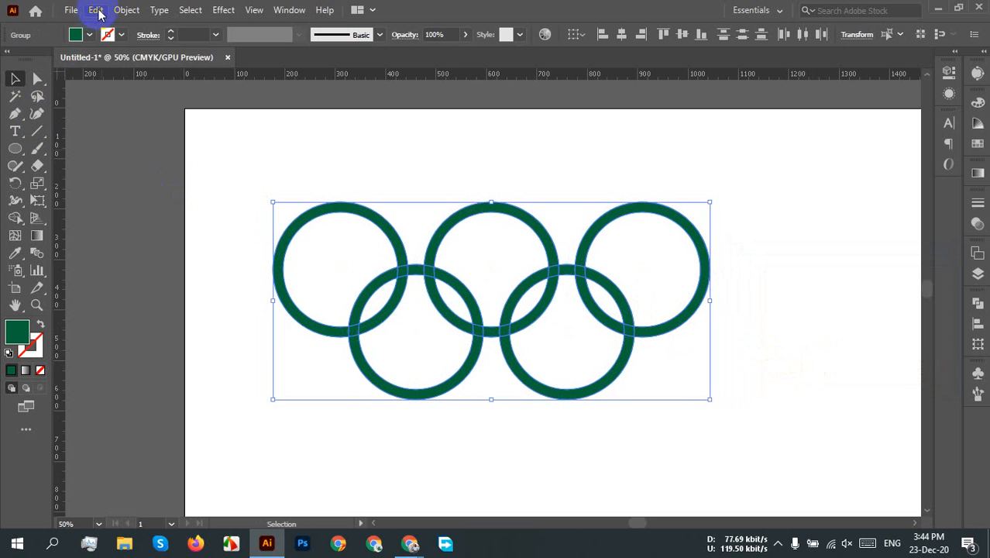
Offset the paths of all five rings by 10 px with Round joins
click(126, 10)
mouse_move(233, 351)
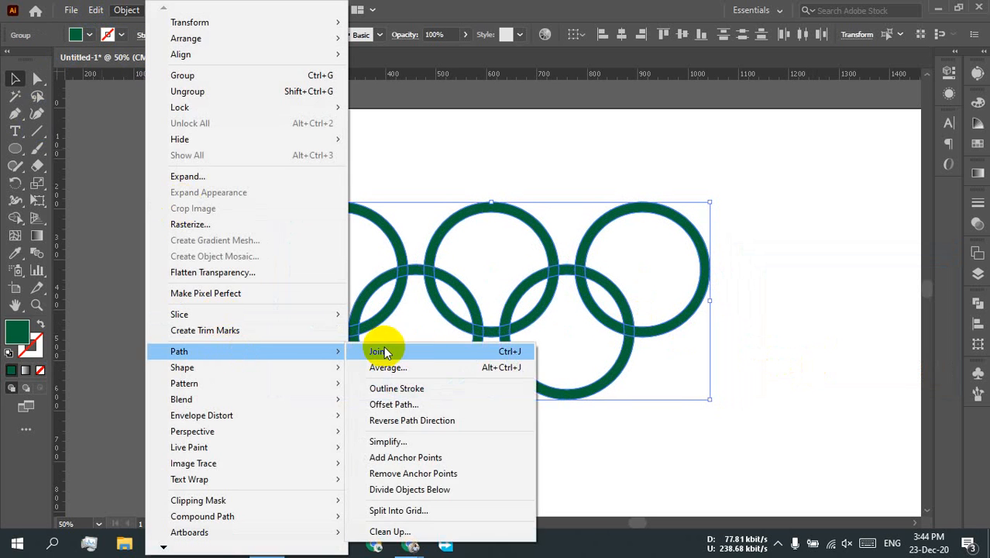
click(395, 403)
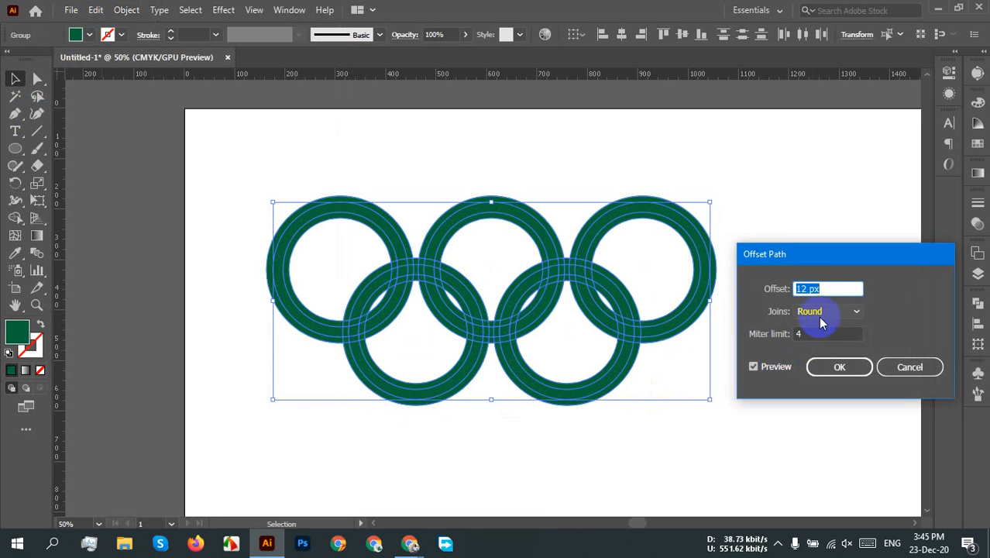
click(822, 288)
key(Down)
key(Down)
key(Down)
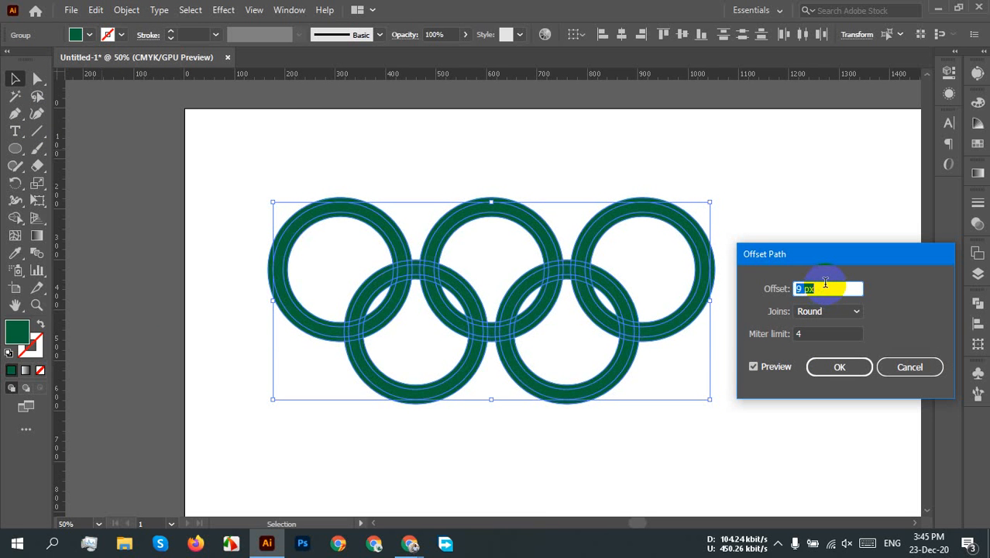
key(Down)
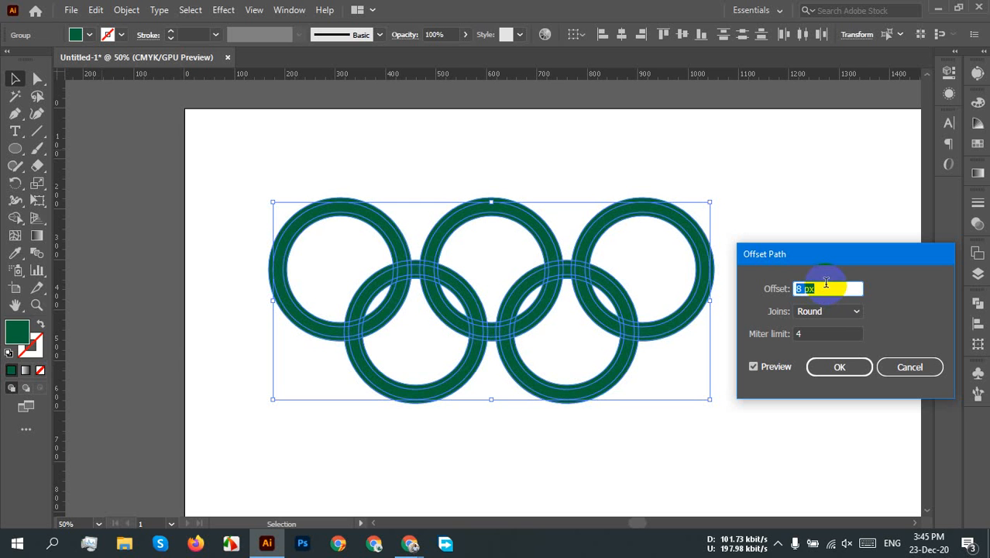
key(Up)
key(Up)
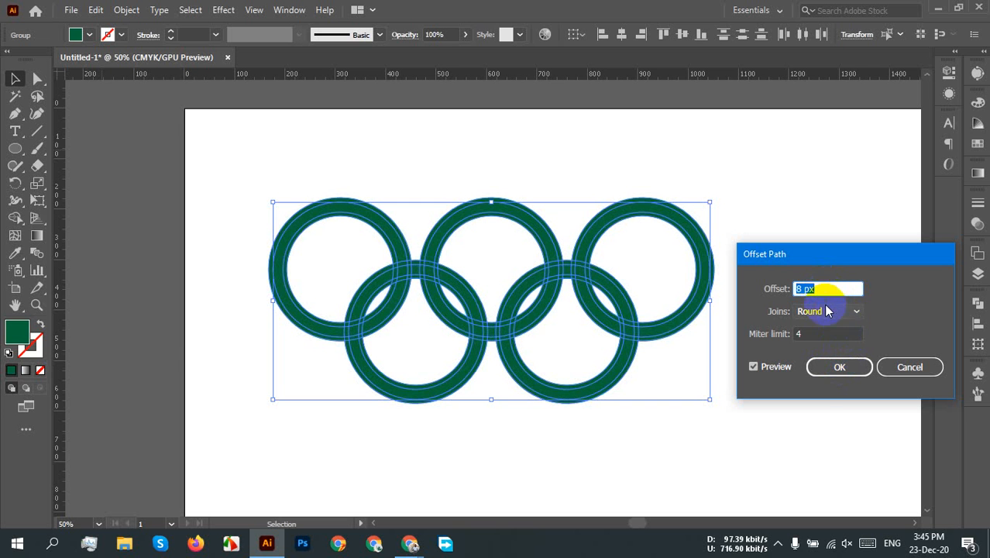
click(835, 369)
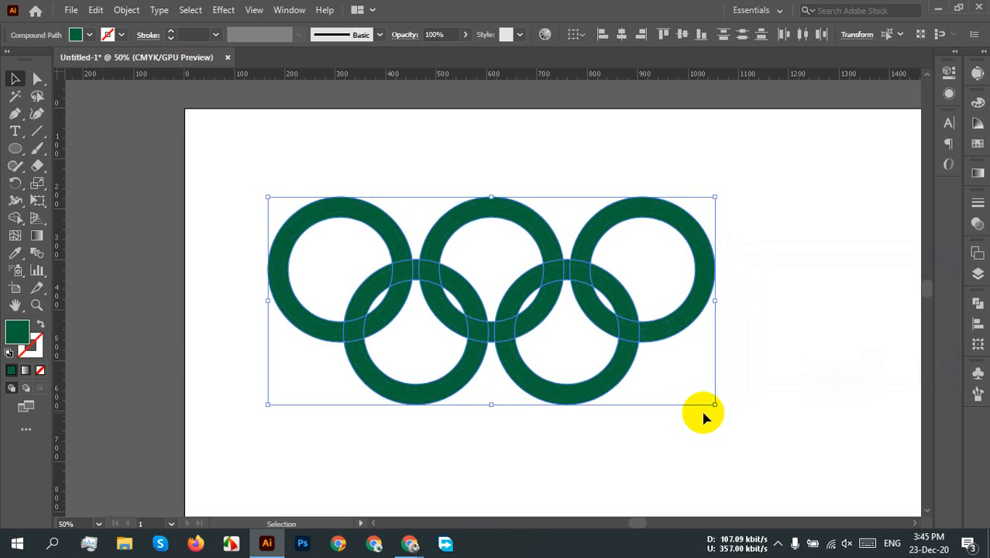
Select the rings with their offset outlines, split them with Pathfinder Divide, ungroup the resulting pieces and deselect them
scroll(89, 157, left, 1)
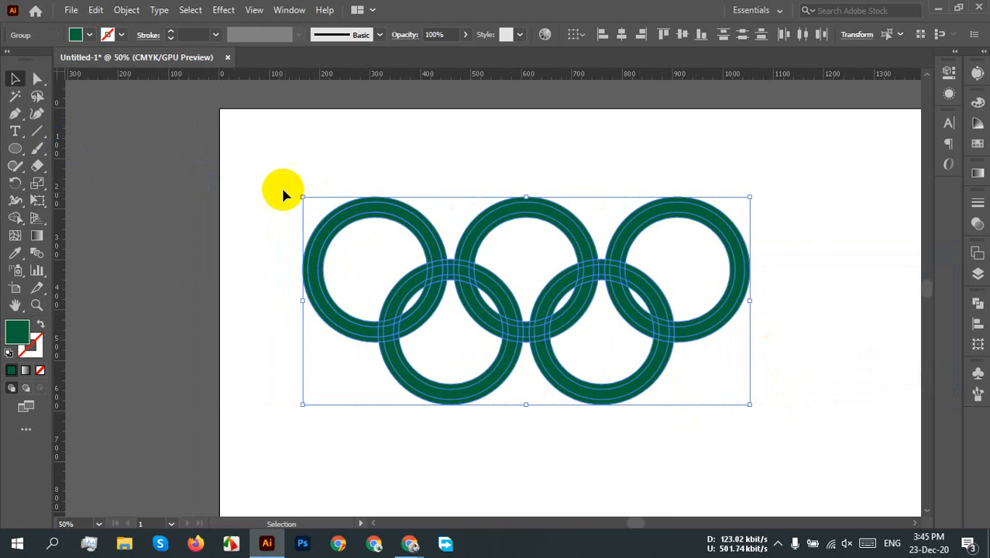
drag(226, 128, 796, 423)
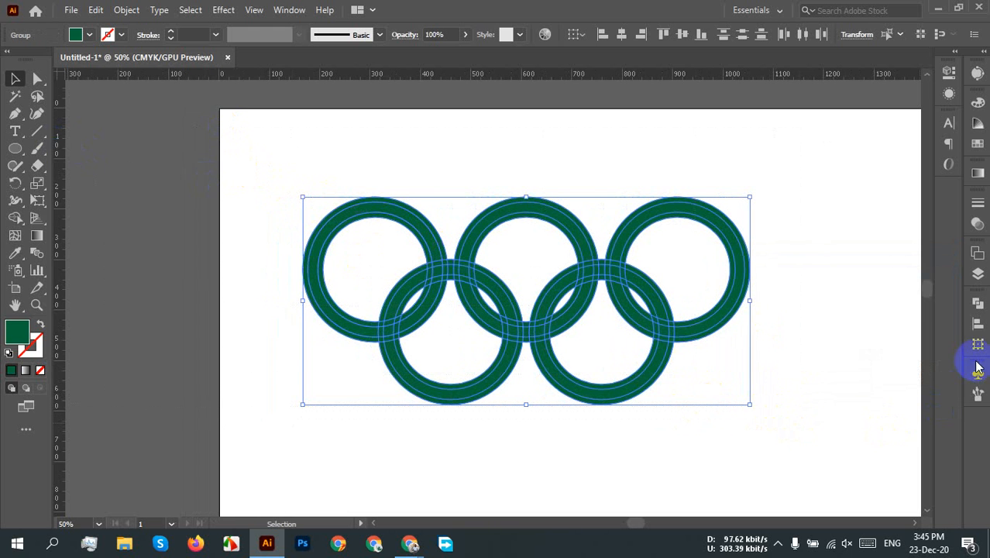
click(977, 304)
click(810, 373)
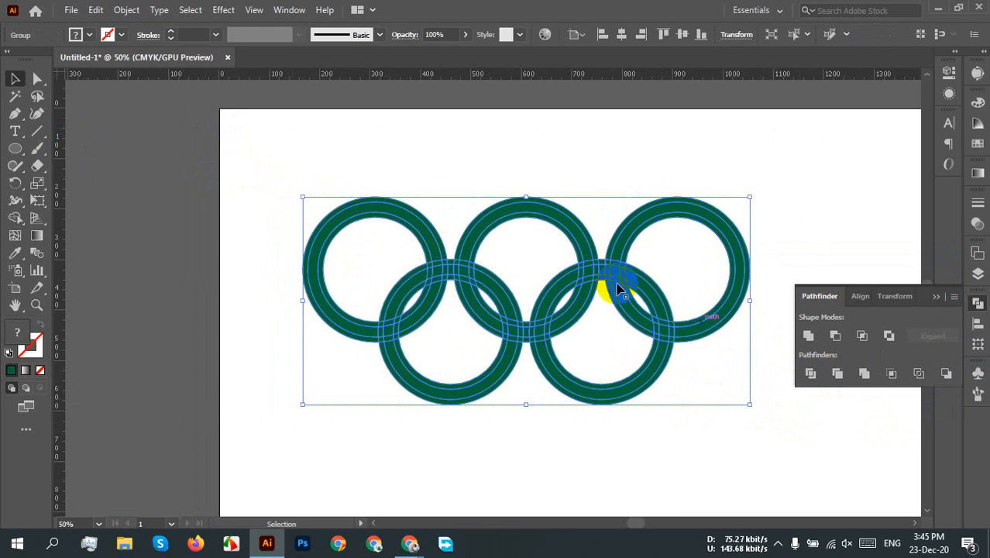
right_click(587, 265)
click(626, 383)
click(762, 422)
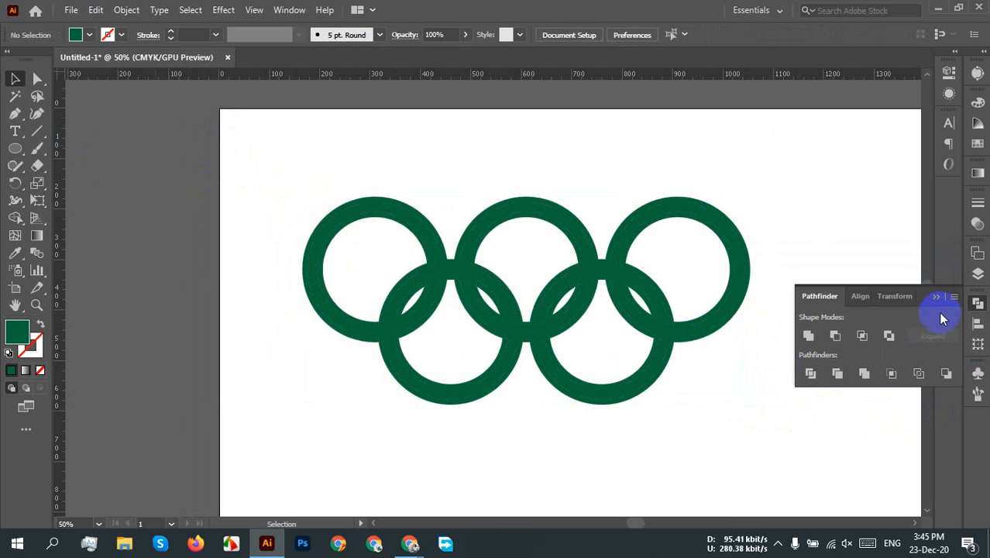
click(978, 305)
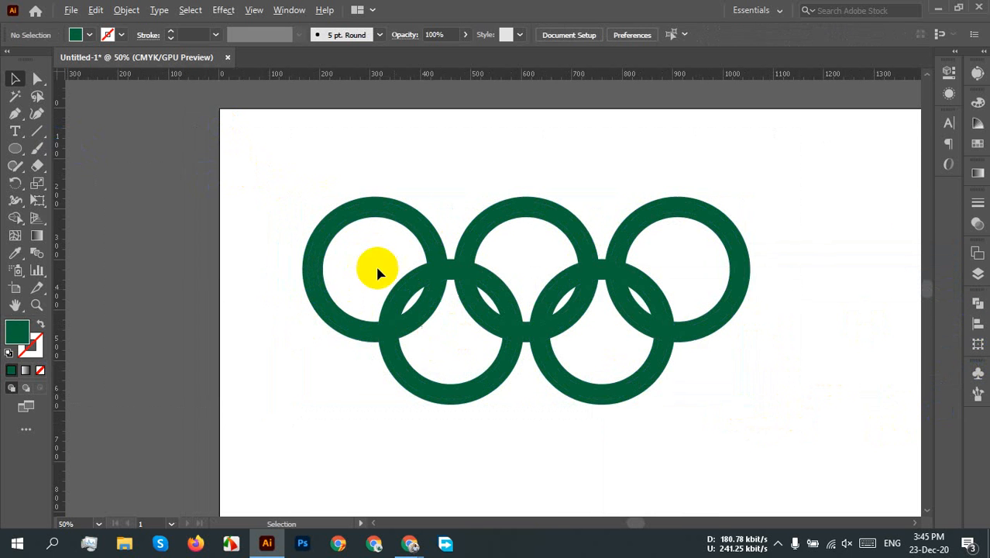
Delete the inner and outer offset strips along the large outer arc of the first upper ring
scroll(375, 268, up, 2)
drag(283, 343, 194, 409)
click(195, 283)
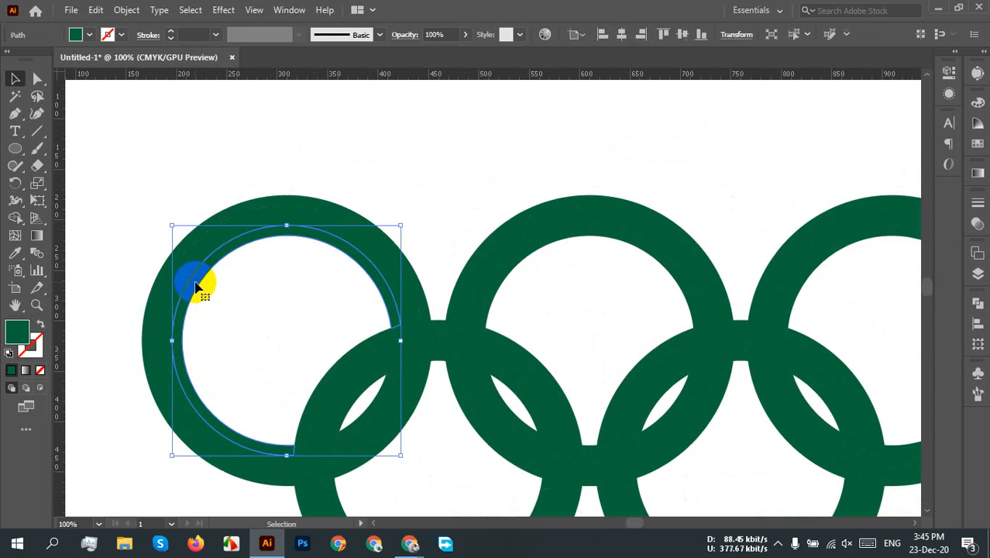
click(197, 293)
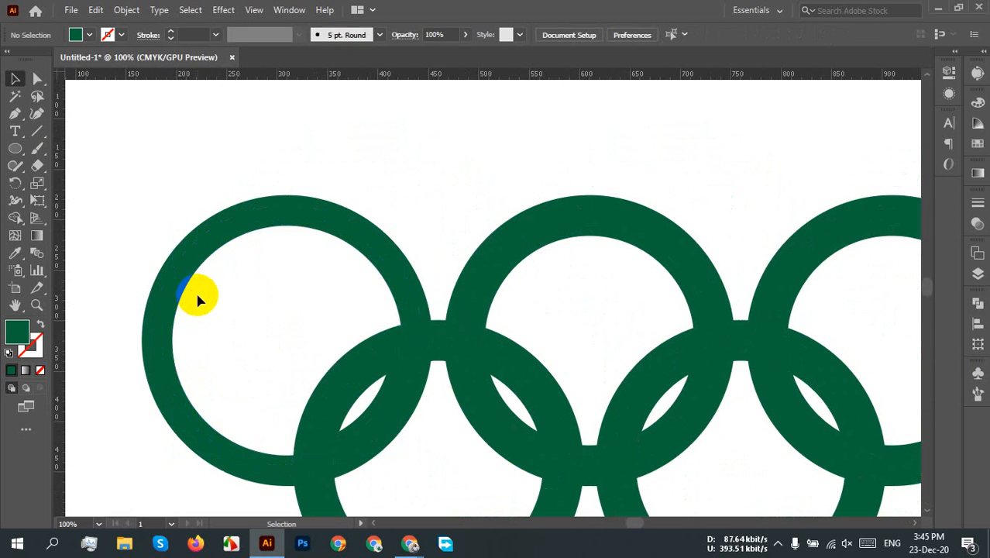
click(179, 243)
key(Delete)
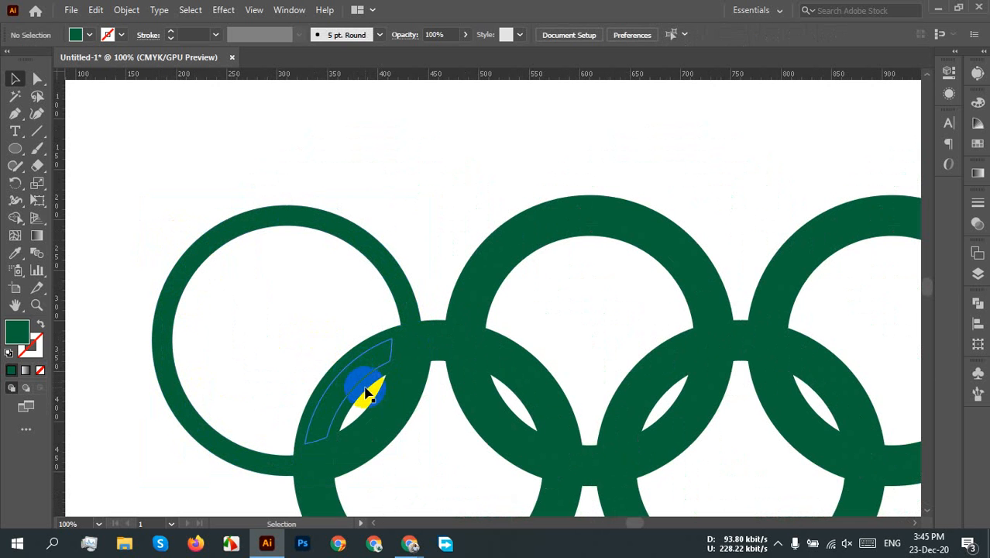
Delete the inner and outer offset strips from both arcs bounding the overlap of the first upper and first lower rings
click(366, 393)
key(Delete)
click(343, 370)
key(Delete)
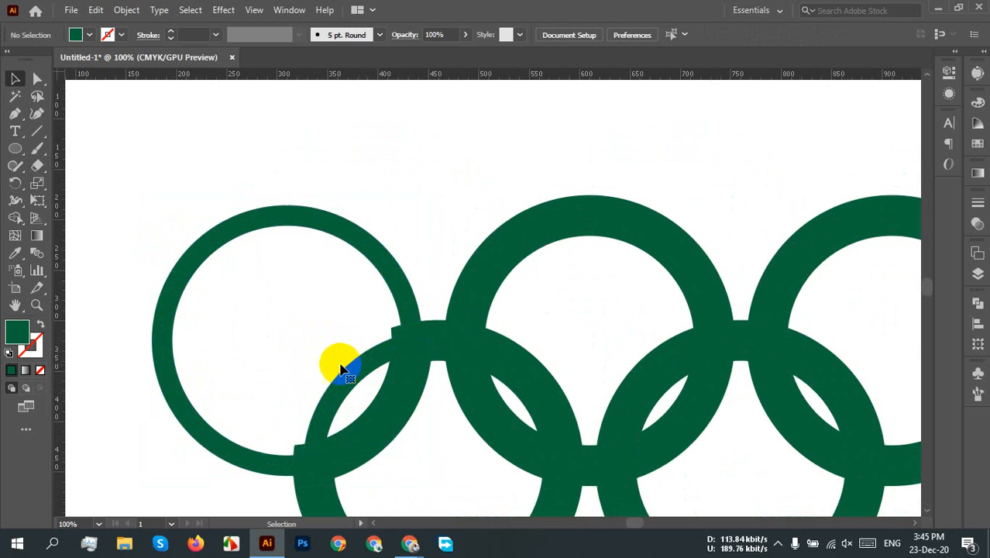
click(413, 421)
key(Delete)
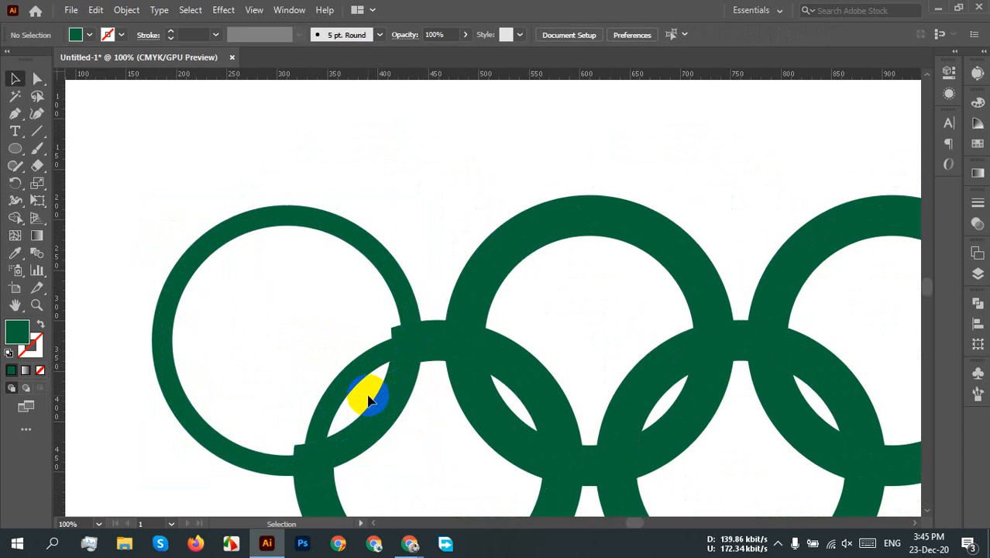
click(384, 365)
key(Delete)
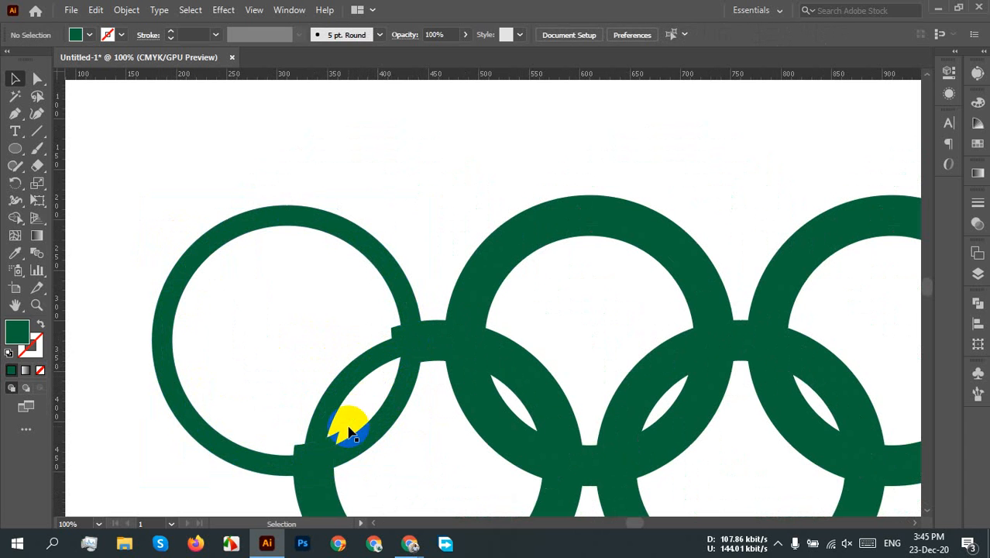
Delete the small leftover offset fragments around the two crossings of the first upper and first lower rings
click(337, 444)
key(Delete)
click(384, 337)
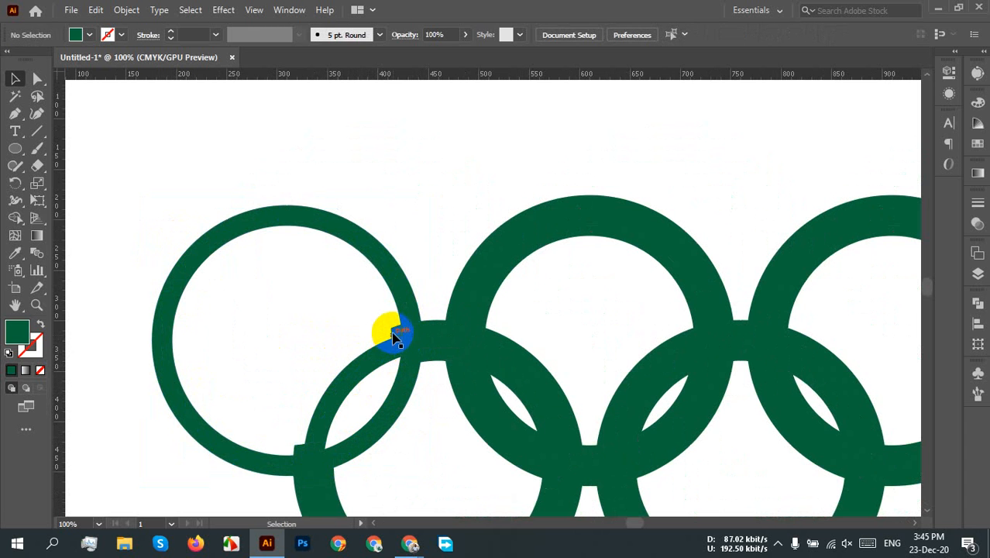
key(Delete)
click(296, 446)
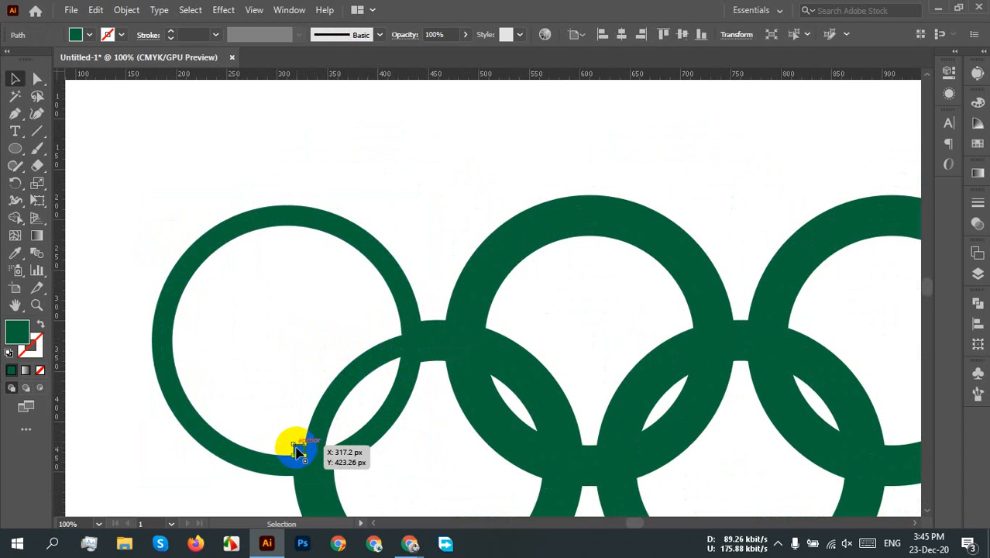
key(Delete)
Delete the inner and outer offset strips along the first lower ring's bottom arc, plus the fragment beside its lower crossing
click(331, 475)
key(Delete)
click(327, 468)
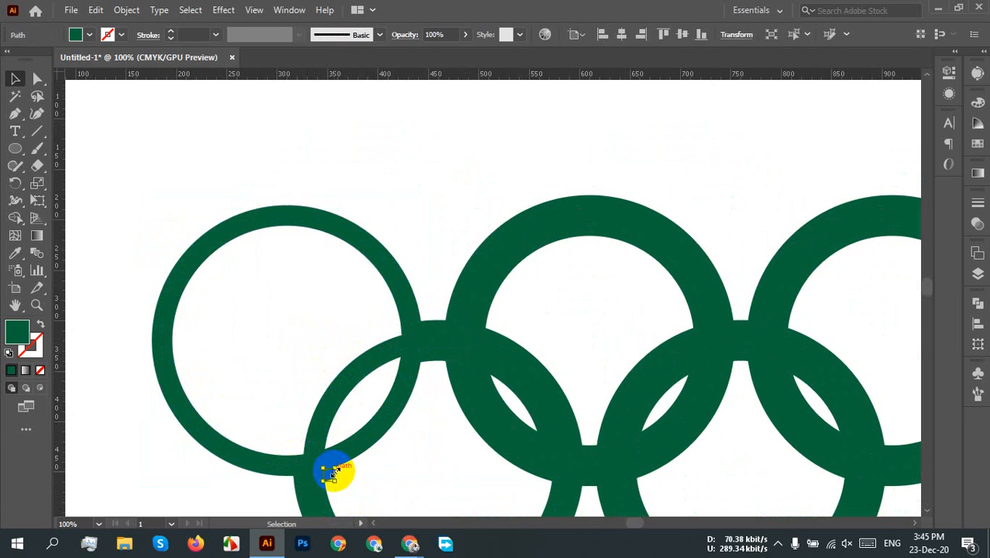
key(Delete)
click(298, 496)
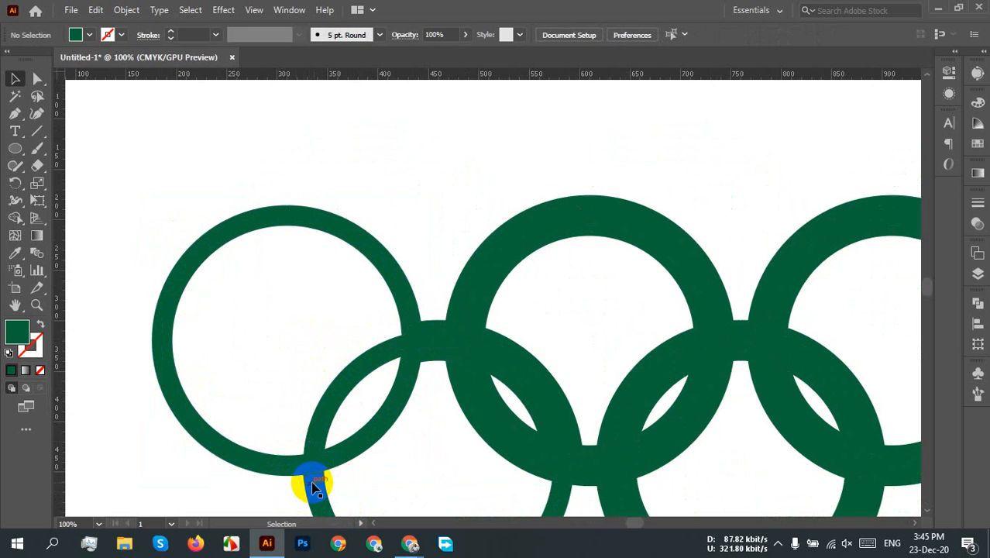
Trim the offset pieces from the first lower ring's top arc between the upper rings and delete the unfilled shape inside the ring
click(427, 361)
key(Delete)
click(434, 353)
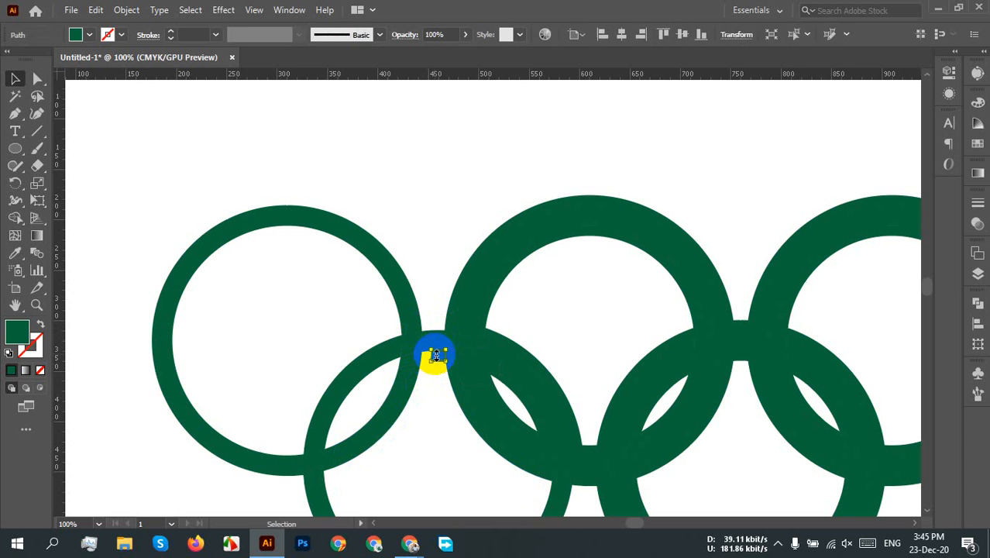
key(Delete)
click(425, 394)
key(Delete)
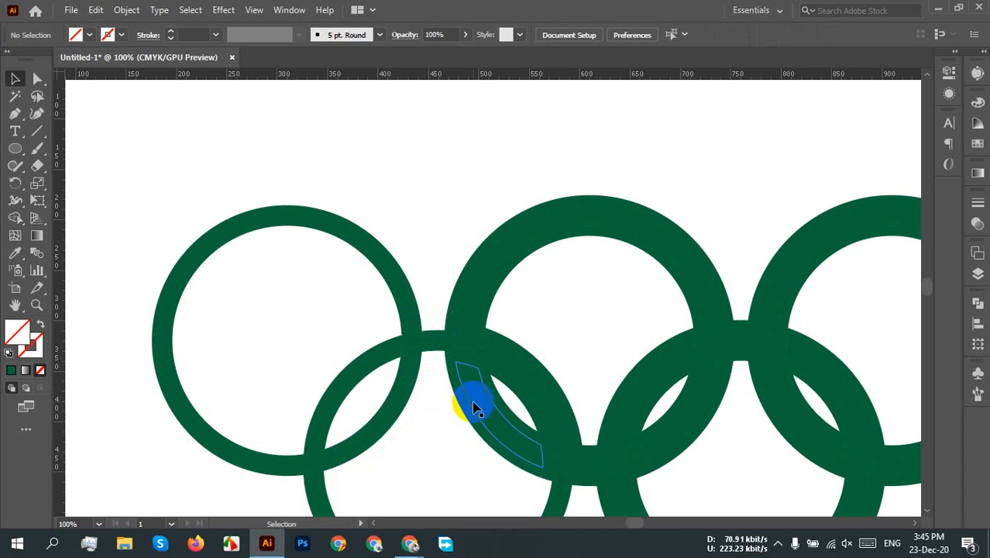
Delete the outer offset strip of the middle upper ring inside the first lower ring, plus the fragments at both its ends
click(467, 428)
key(Delete)
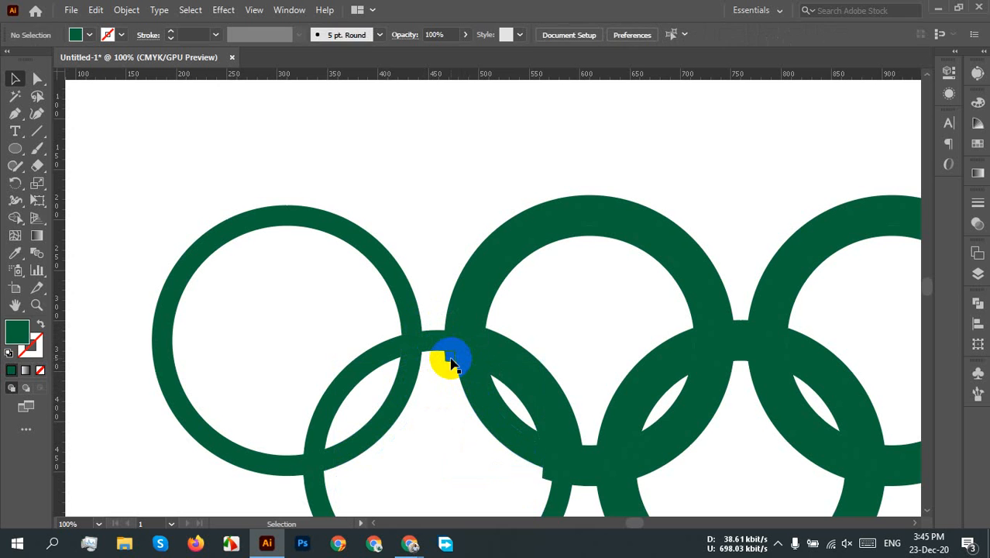
click(448, 353)
key(Delete)
click(542, 471)
key(Delete)
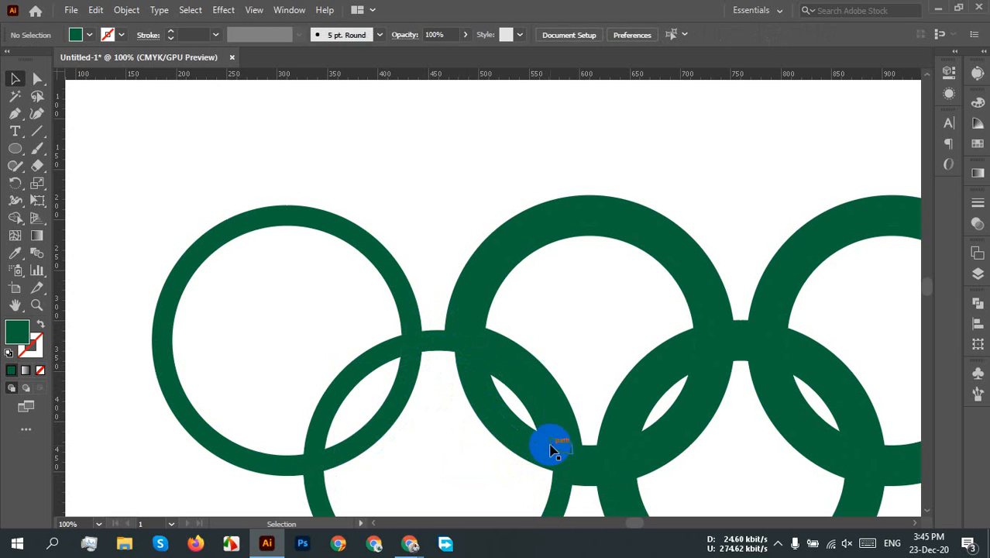
Delete the offset strip inside the overlap of the first lower and middle upper rings, plus its two pointed corner fragments
click(533, 413)
key(Delete)
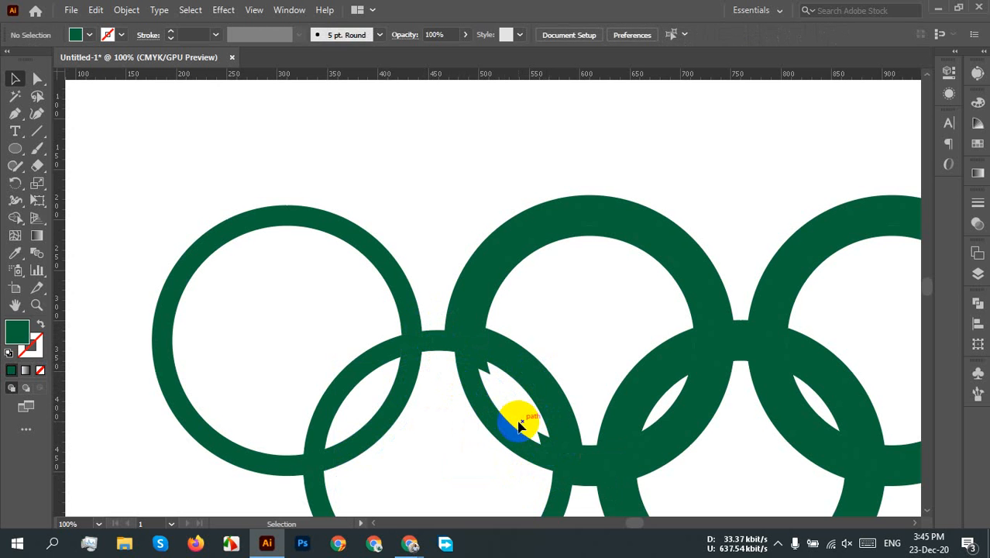
click(486, 373)
key(Delete)
click(540, 436)
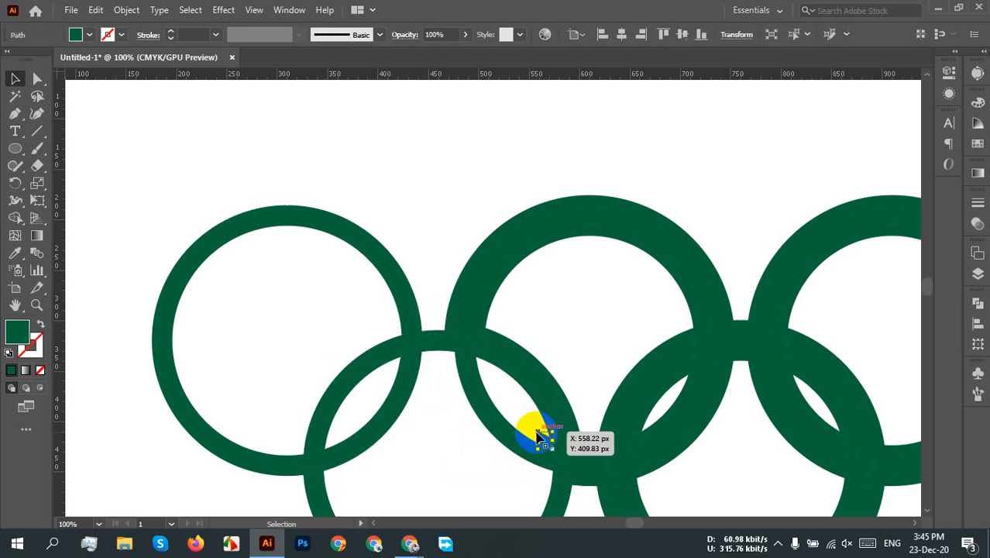
key(Delete)
Delete the unfilled leftover shapes inside the first lower ring's overlaps with the first and middle upper rings
click(531, 409)
key(Delete)
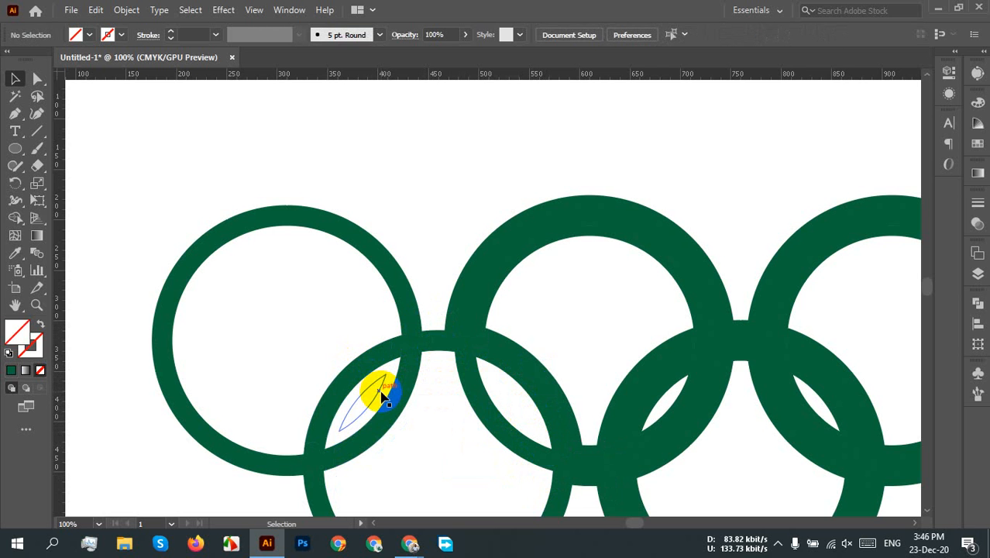
click(381, 395)
key(Delete)
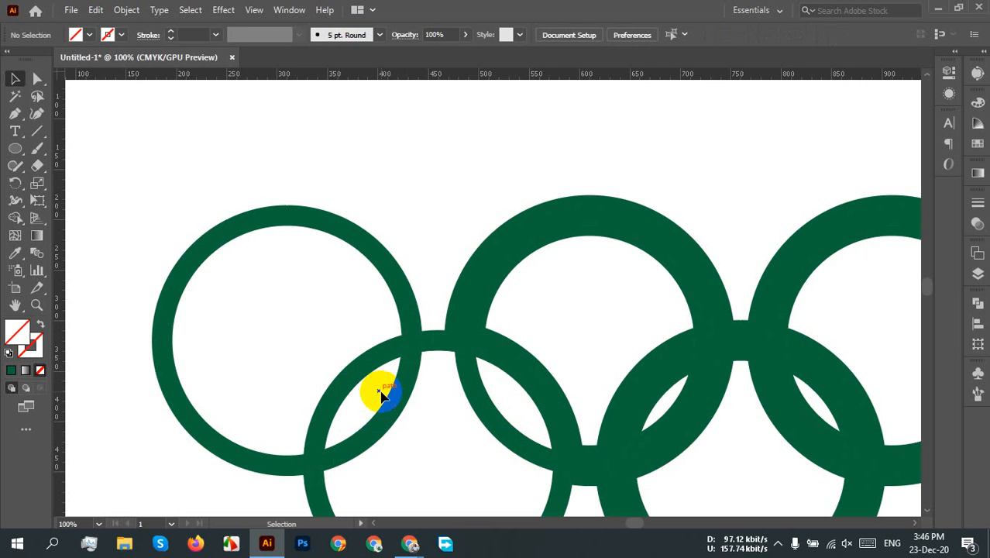
Delete the inner and outer offset strips along the top arc of the middle upper ring
click(484, 305)
key(Delete)
click(447, 299)
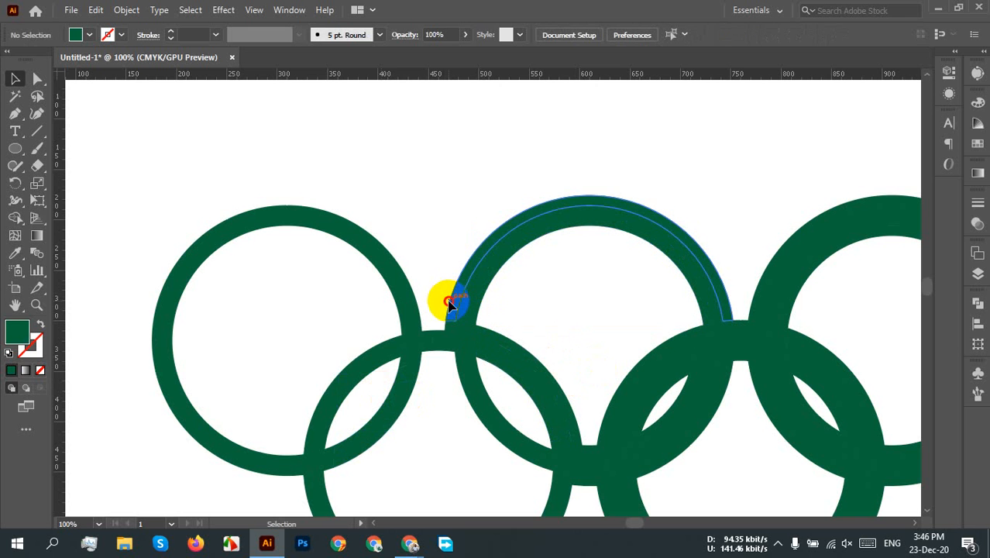
key(Delete)
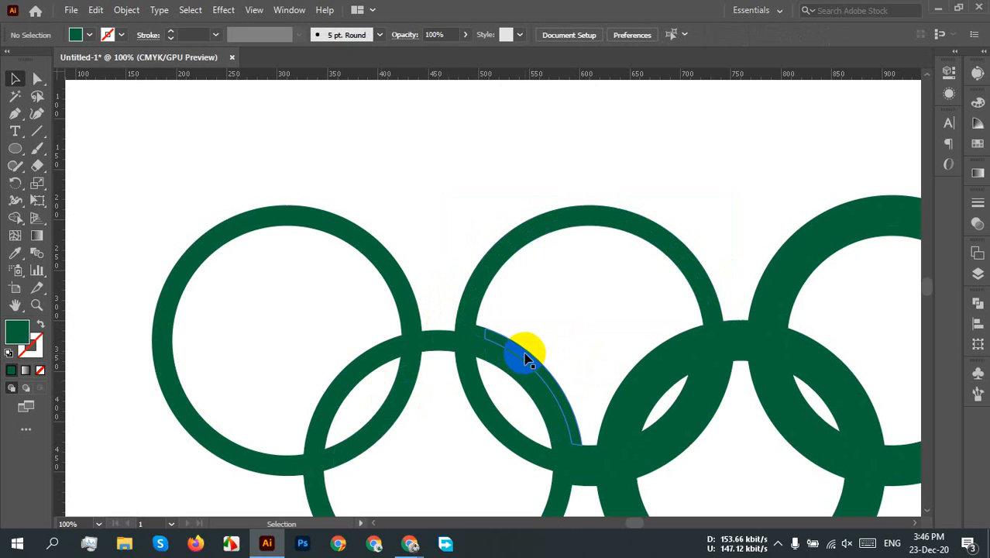
Delete the first lower ring's outer offset strip inside the middle upper ring and the small fragment at its upper crossing
click(488, 335)
key(Delete)
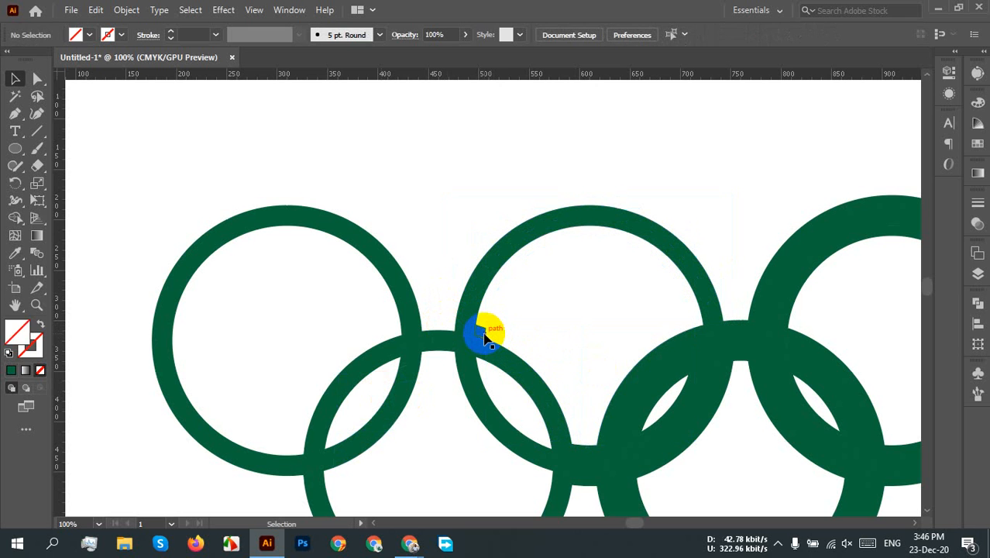
click(481, 333)
key(Delete)
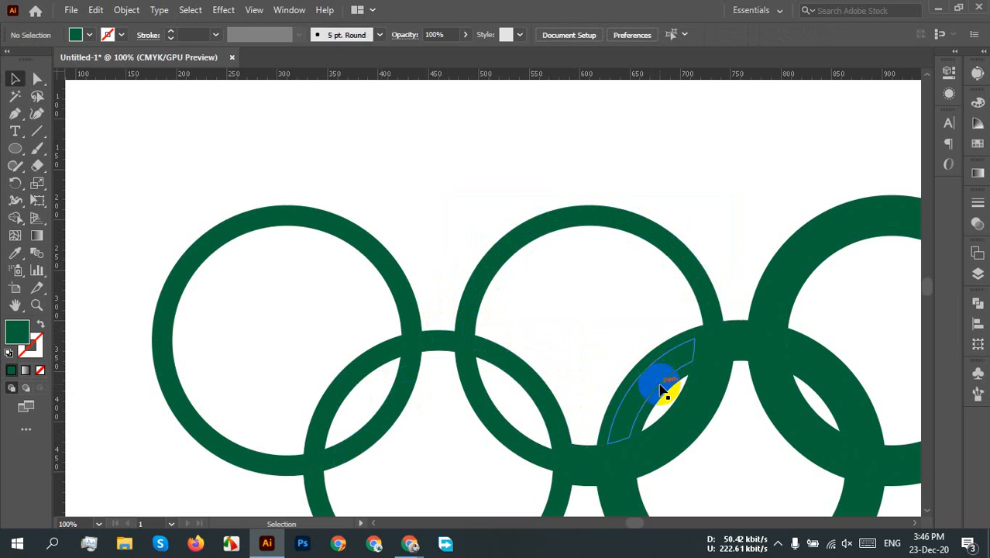
Delete the inner and outer offset strips from the second lower ring's arc inside the middle upper ring
click(663, 392)
key(Delete)
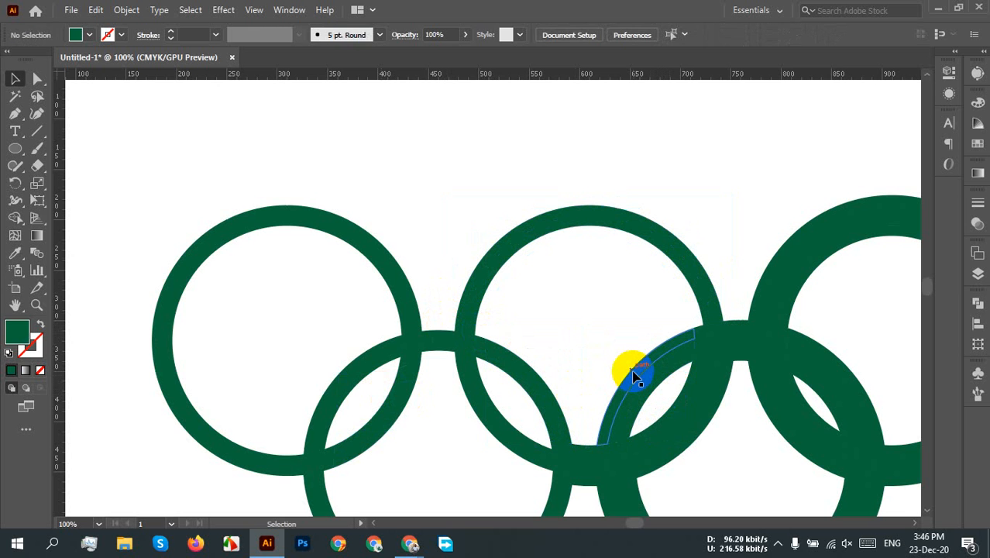
click(651, 360)
key(Delete)
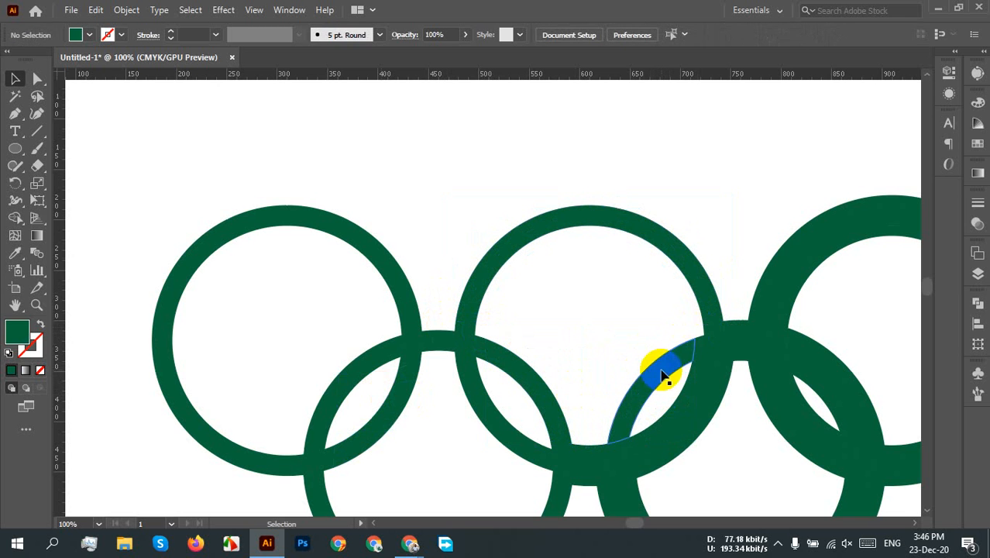
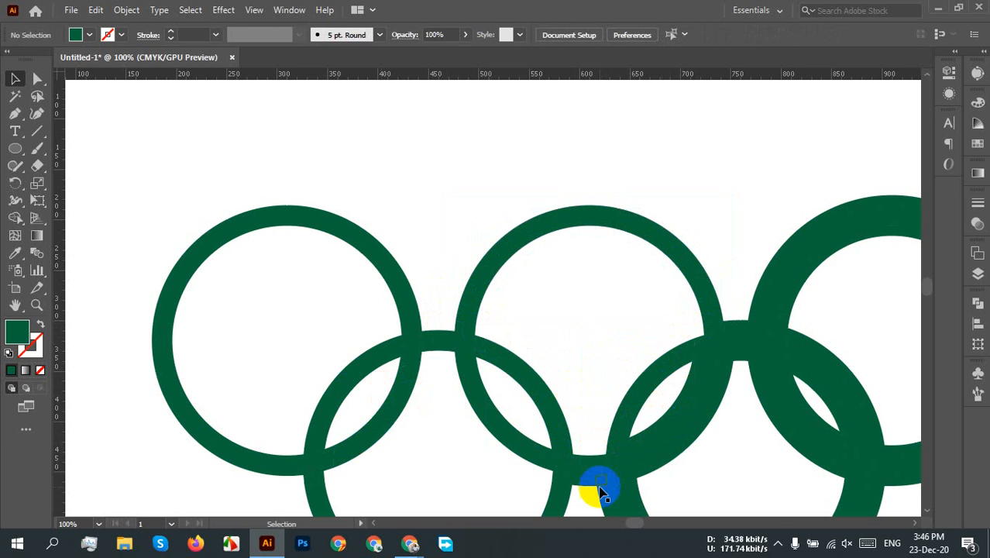
Delete the offset fragments beneath the middle upper ring's bottom arc and the second lower ring's inner offset strip
click(582, 486)
key(Delete)
click(590, 482)
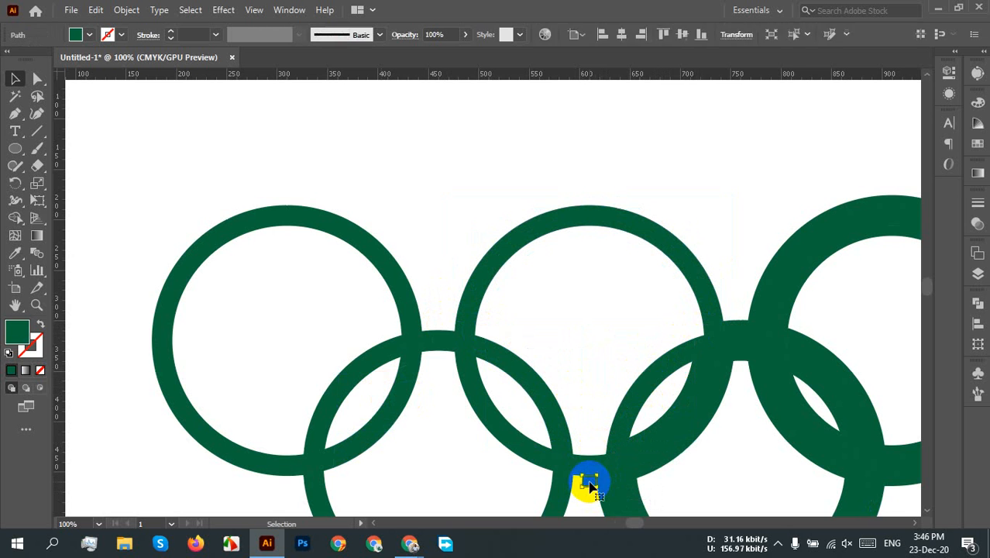
key(Delete)
click(637, 494)
key(Delete)
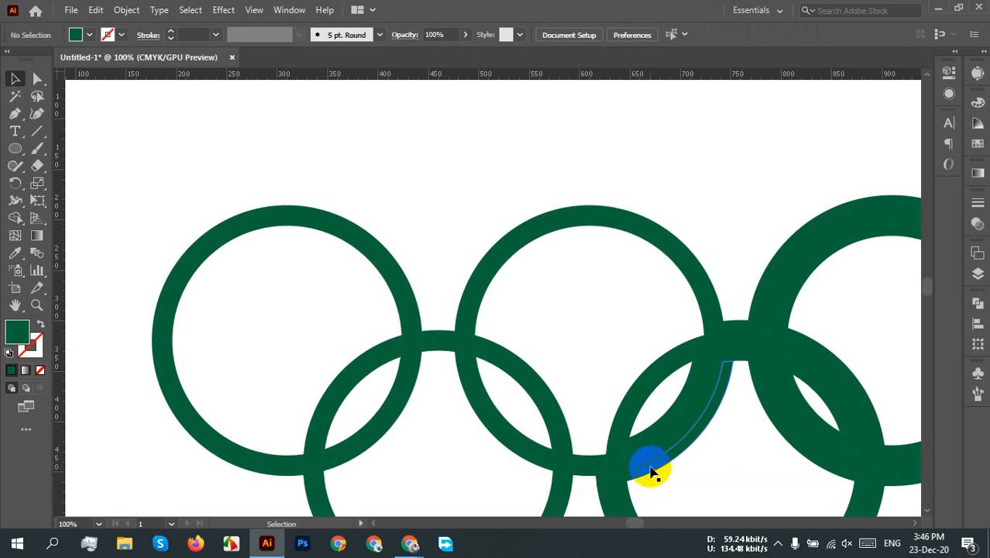
Delete the middle upper ring's surplus offset strip inside the second lower ring and the leftover fragments at both crossings and in the overlap
click(648, 463)
key(Delete)
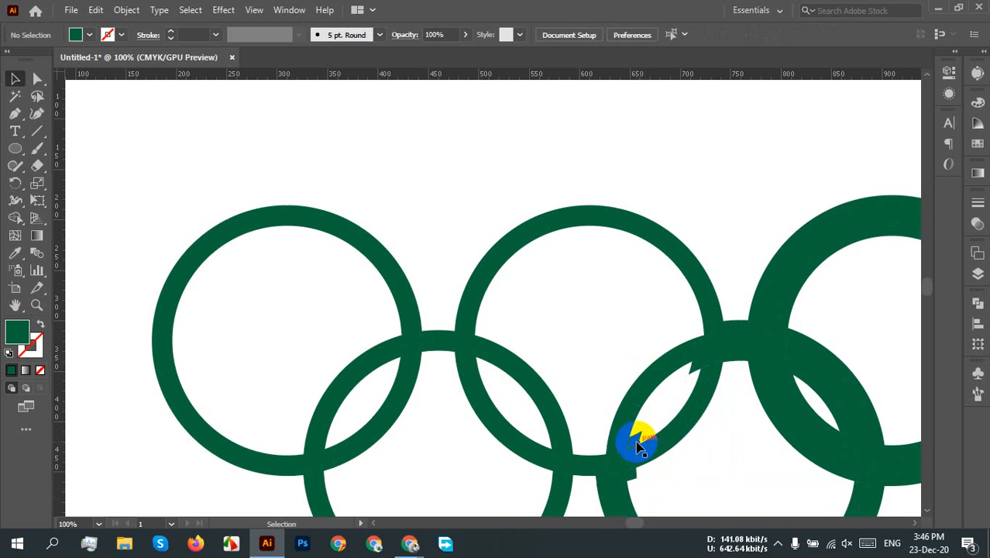
click(640, 440)
key(Delete)
click(638, 473)
key(Delete)
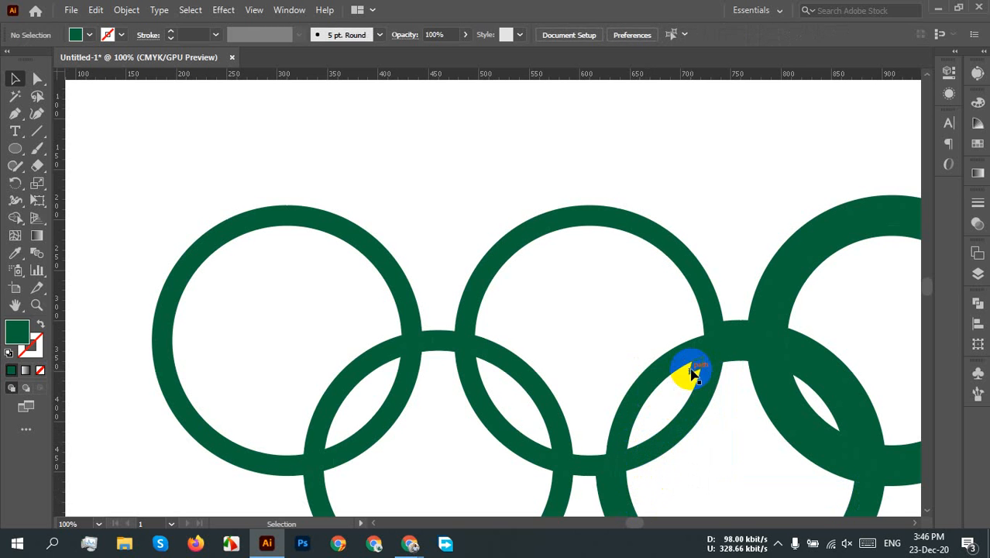
click(692, 368)
key(Delete)
click(679, 404)
key(Delete)
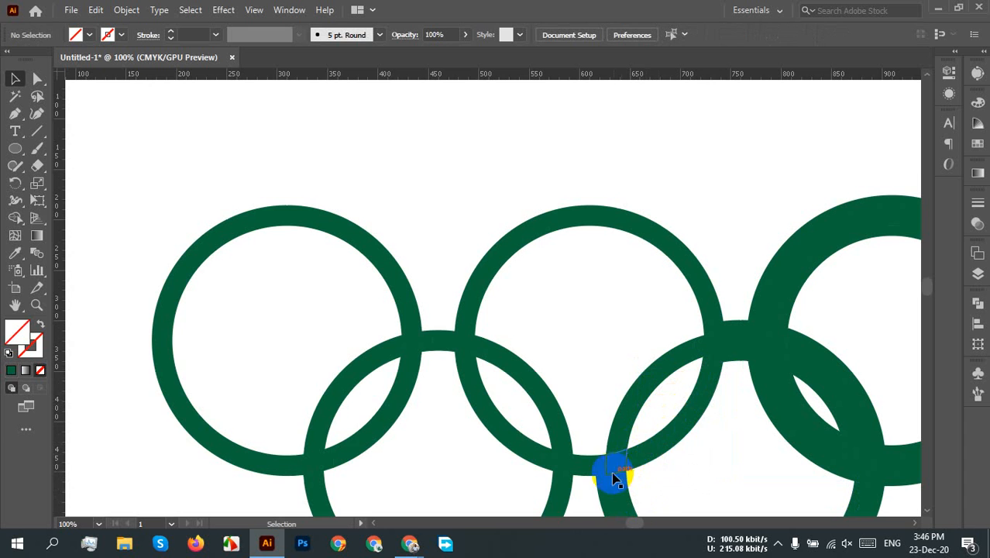
Delete the second lower ring's outer offset strip along its bottom arc and the small fragment at its crossing with the middle upper ring
scroll(673, 427, down, 3)
click(621, 423)
key(Delete)
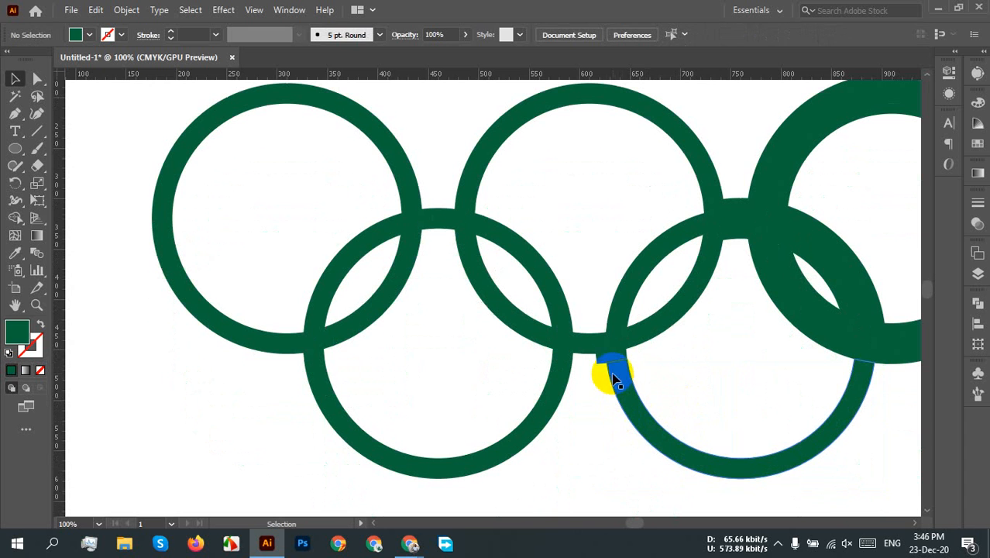
key(Delete)
Delete the inner offset strips and the unfilled leftover shape in the overlap of the second lower and last upper rings
click(822, 277)
key(Delete)
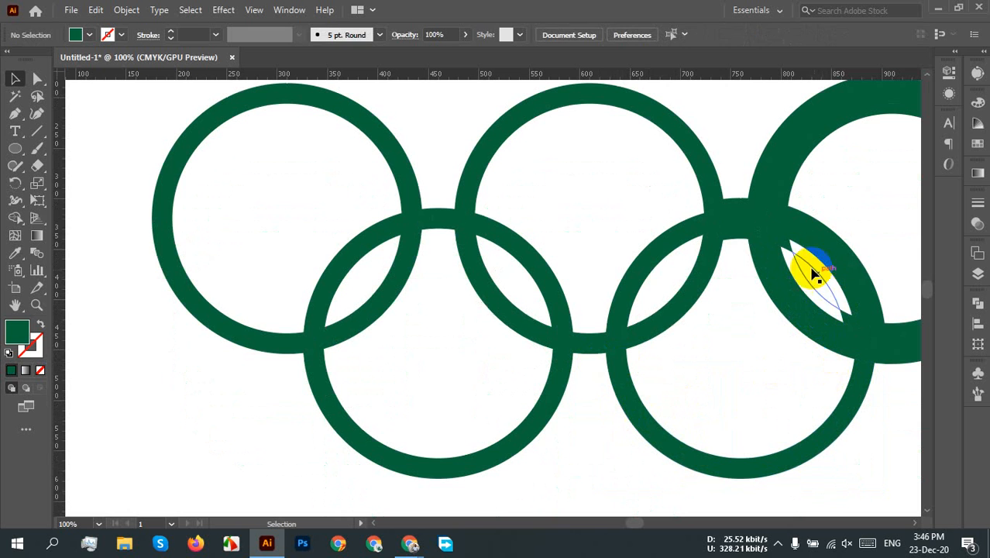
click(787, 248)
key(Delete)
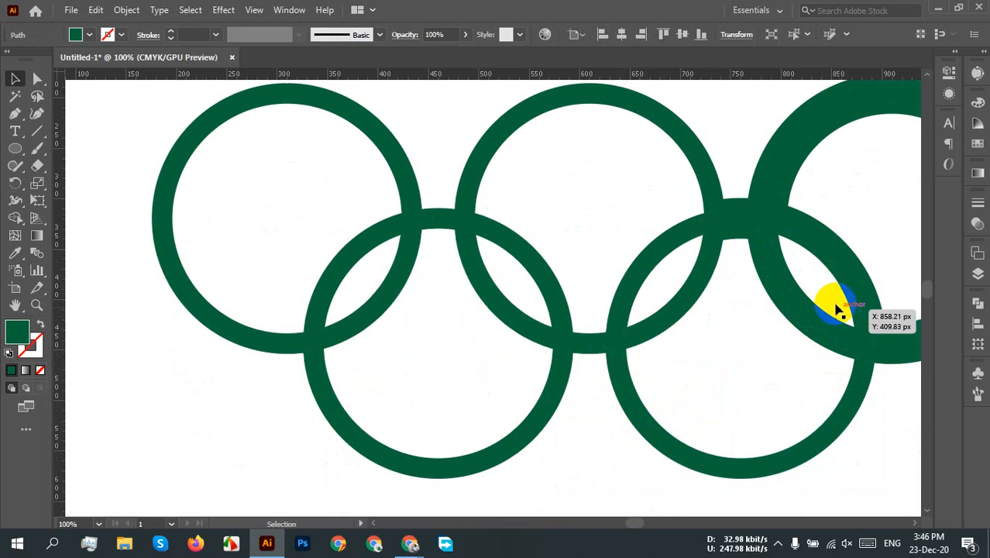
click(820, 306)
key(Delete)
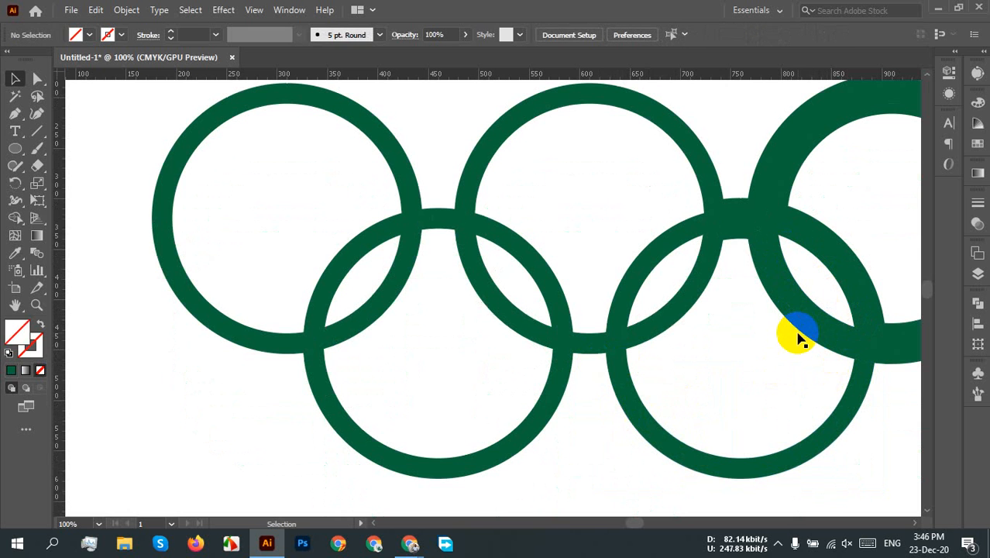
Delete the last upper ring's outer offset strip inside the second lower ring and the fragment at its lower crossing
click(798, 327)
key(Delete)
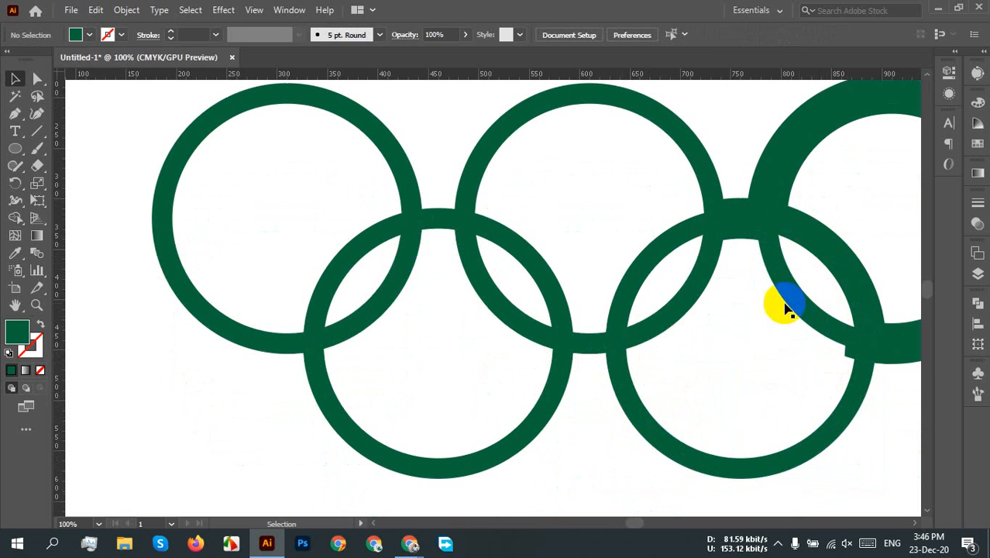
click(848, 357)
key(Delete)
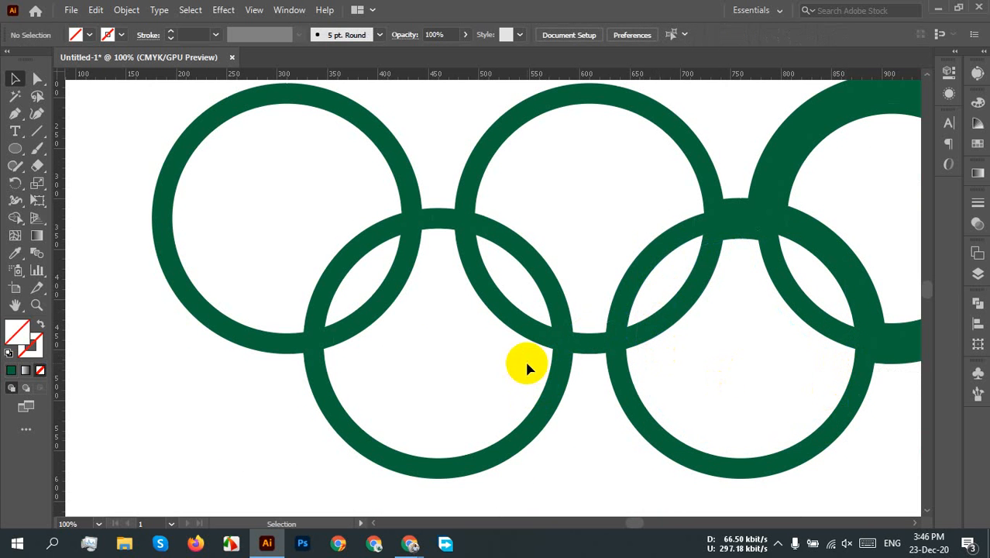
Delete the offset fragments above and below the second lower ring's top arc between the middle and last upper rings
drag(709, 339, 534, 483)
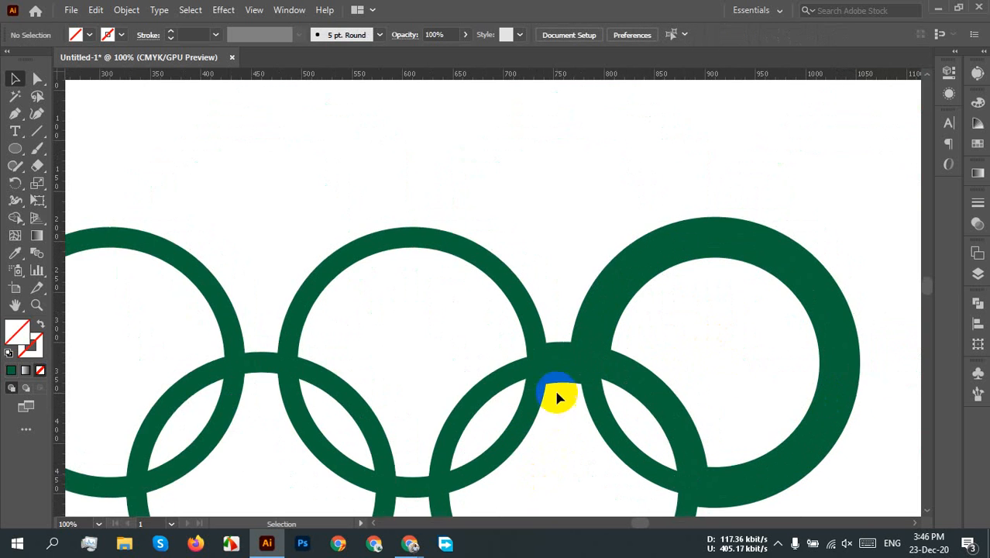
click(560, 380)
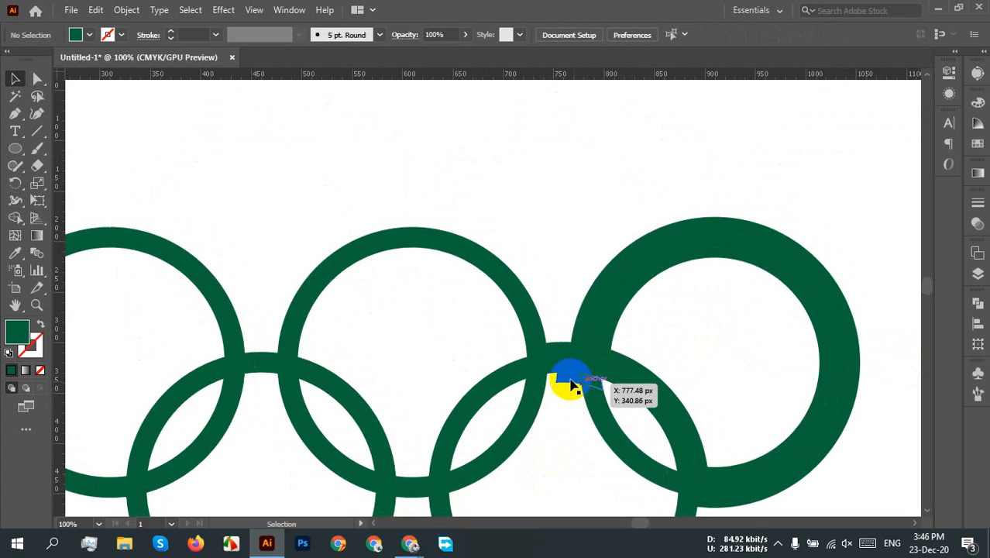
click(564, 371)
key(Delete)
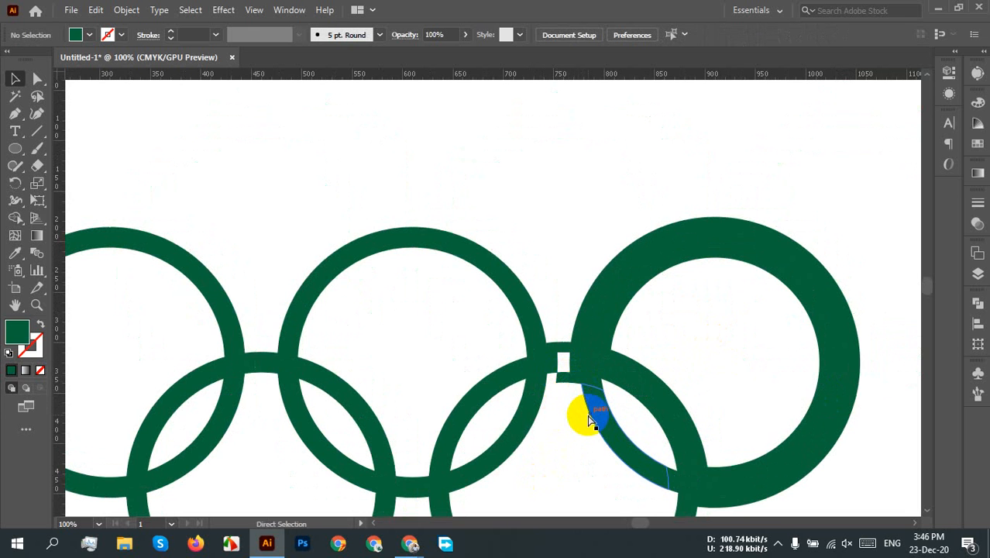
mouse_move(566, 392)
mouse_down()
mouse_move(566, 379)
mouse_move(566, 392)
mouse_move(556, 388)
mouse_up()
key(Delete)
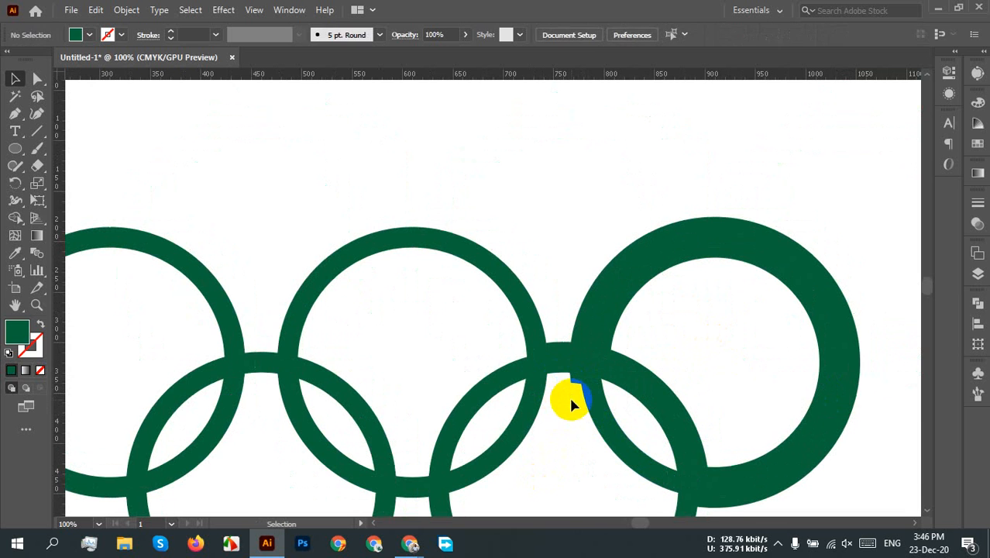
click(558, 345)
key(Delete)
click(573, 353)
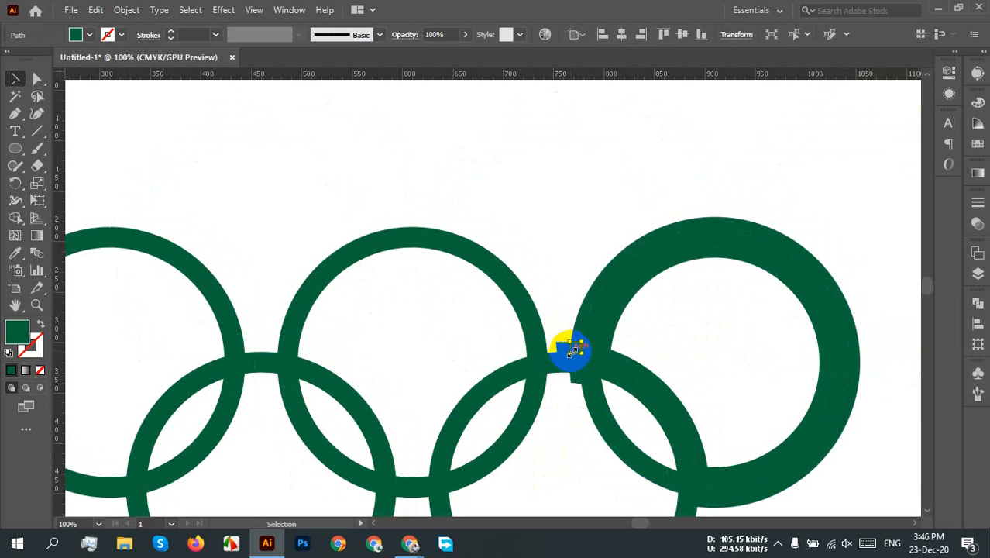
key(Delete)
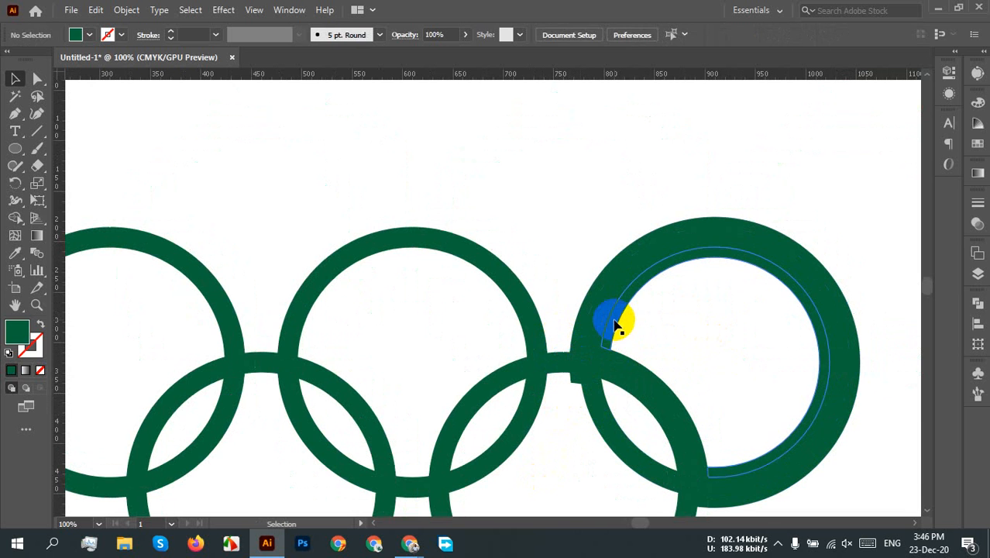
Delete the inner and outer offset strips around the last upper ring's large arc and the fragments beside its upper crossing
click(616, 322)
key(Delete)
click(584, 304)
key(Delete)
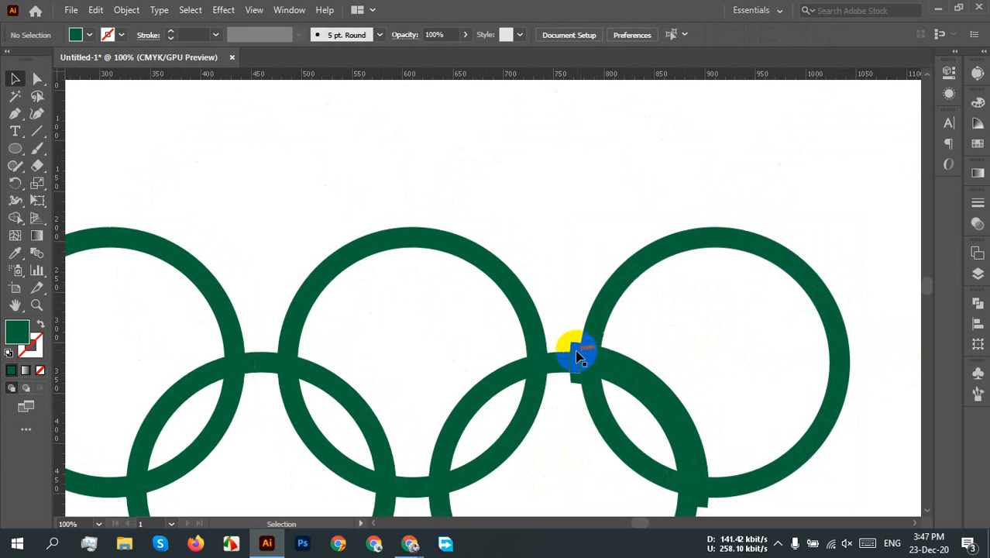
click(570, 349)
key(Delete)
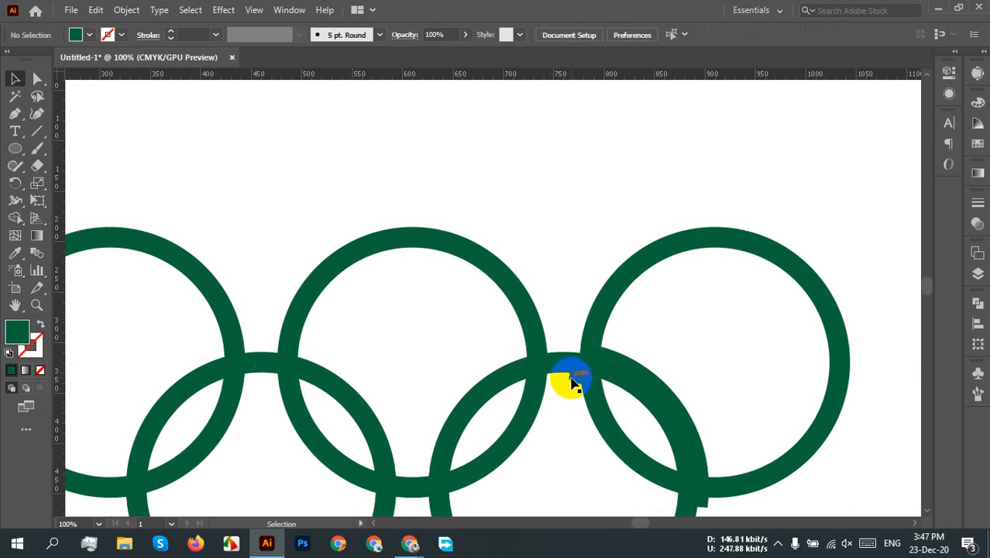
Delete the second lower ring's outer offset strip inside the last upper ring, the fragments at the lower crossing and the unfilled leftover shape
click(620, 354)
key(Delete)
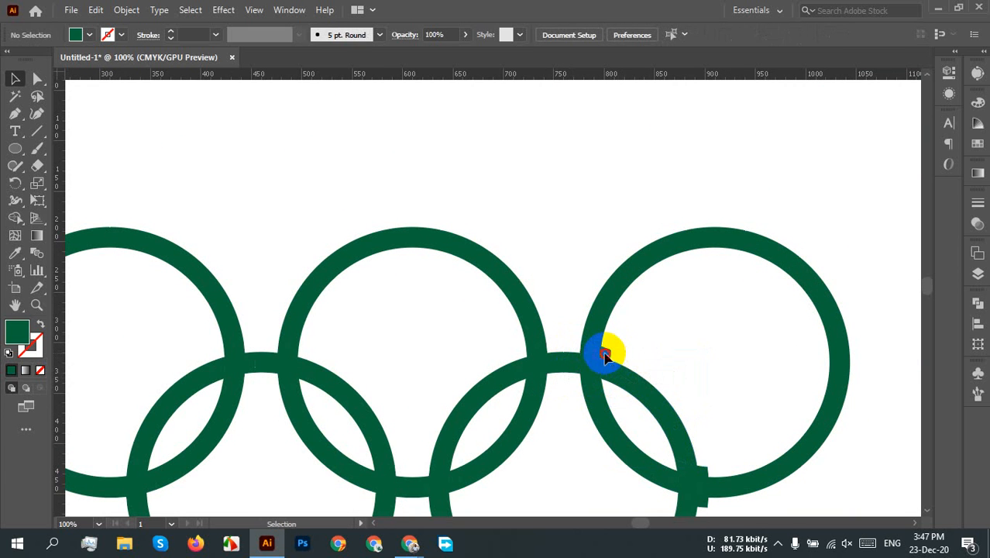
click(703, 474)
key(Delete)
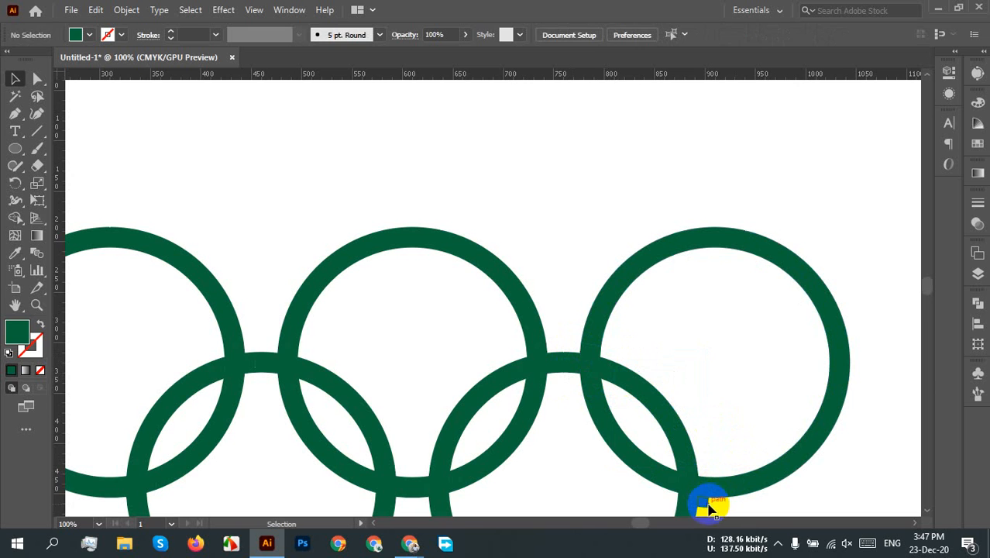
click(706, 505)
key(Delete)
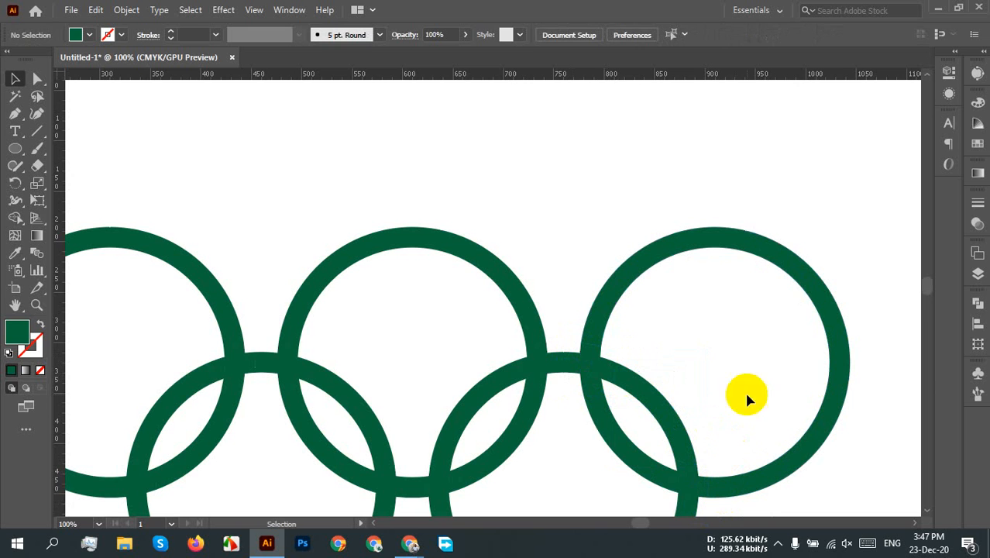
click(804, 313)
key(Delete)
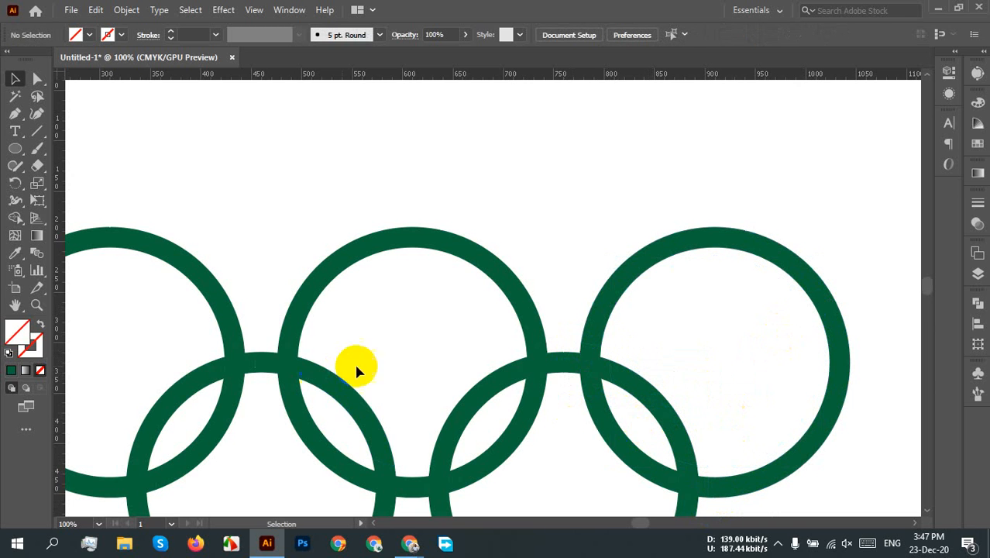
Delete the first lower ring's short pieces on both sides of the first upper ring at their upper crossing to open a gap
scroll(545, 440, down, 1)
drag(551, 440, 544, 387)
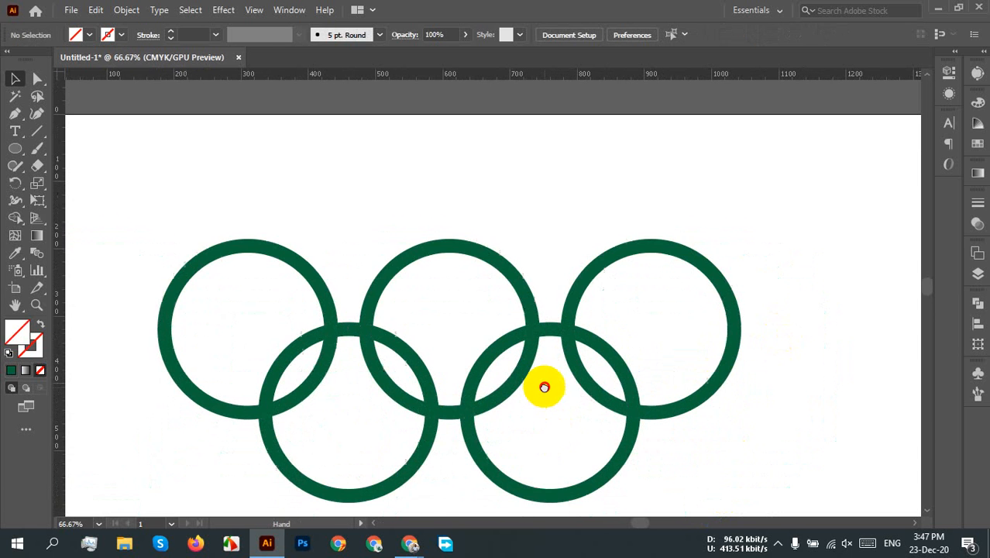
scroll(316, 344, up, 1)
scroll(316, 350, up, 1)
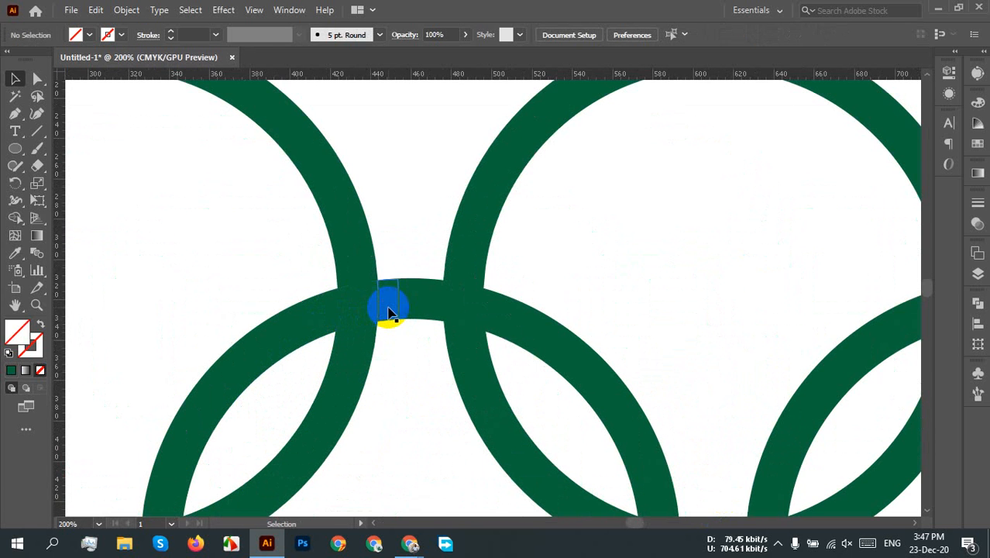
click(390, 312)
key(Delete)
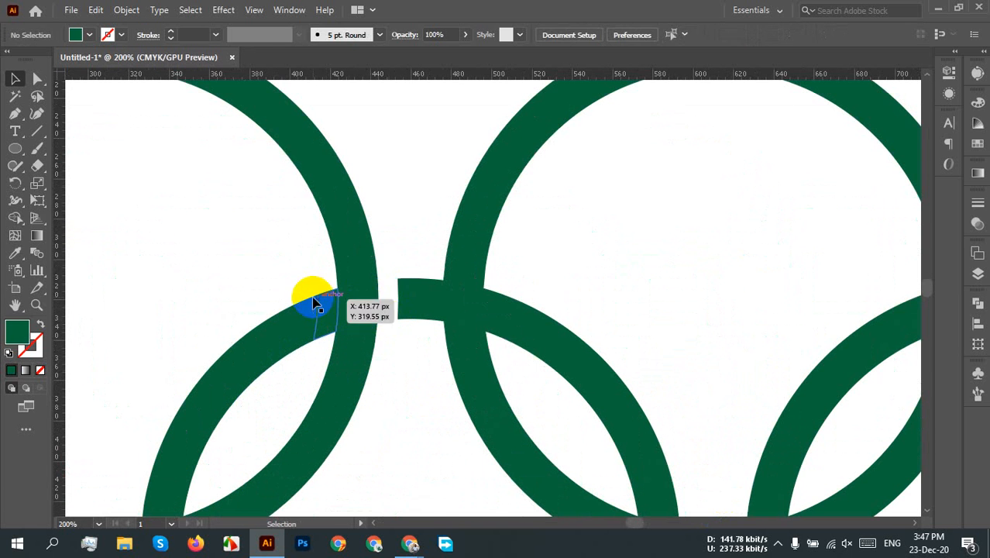
click(324, 311)
key(Delete)
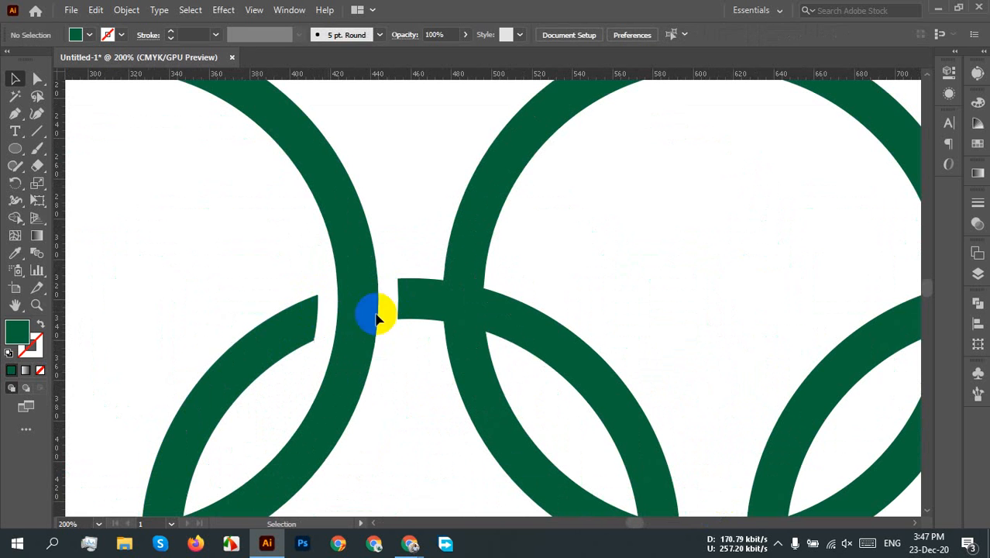
Delete the middle upper ring's short pieces above and below the first lower ring at their upper crossing
click(468, 288)
key(Delete)
click(475, 343)
key(Delete)
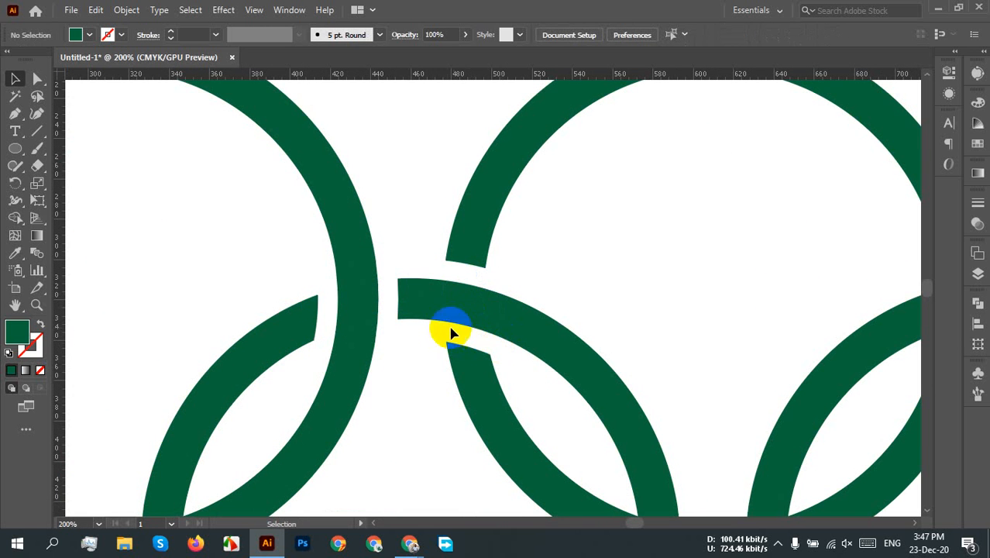
Delete the first upper ring's short pieces on both sides of the first lower ring at their lower crossing
drag(540, 388, 467, 191)
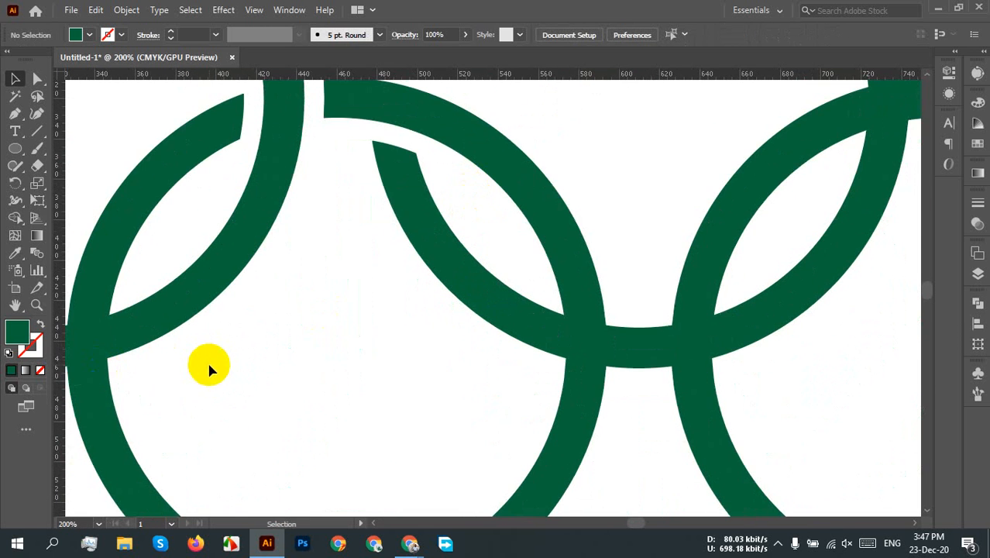
drag(209, 369, 288, 359)
click(223, 348)
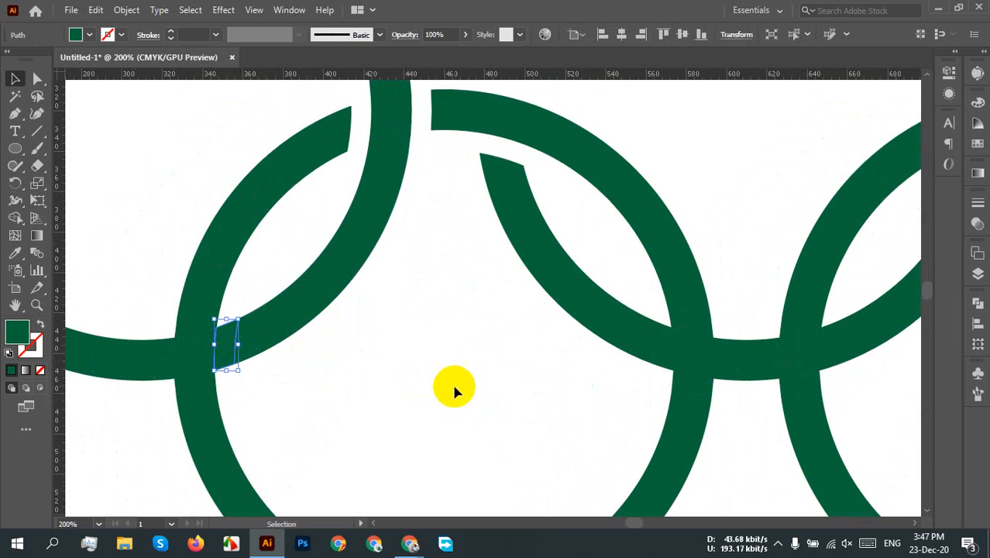
key(Delete)
click(168, 358)
key(Delete)
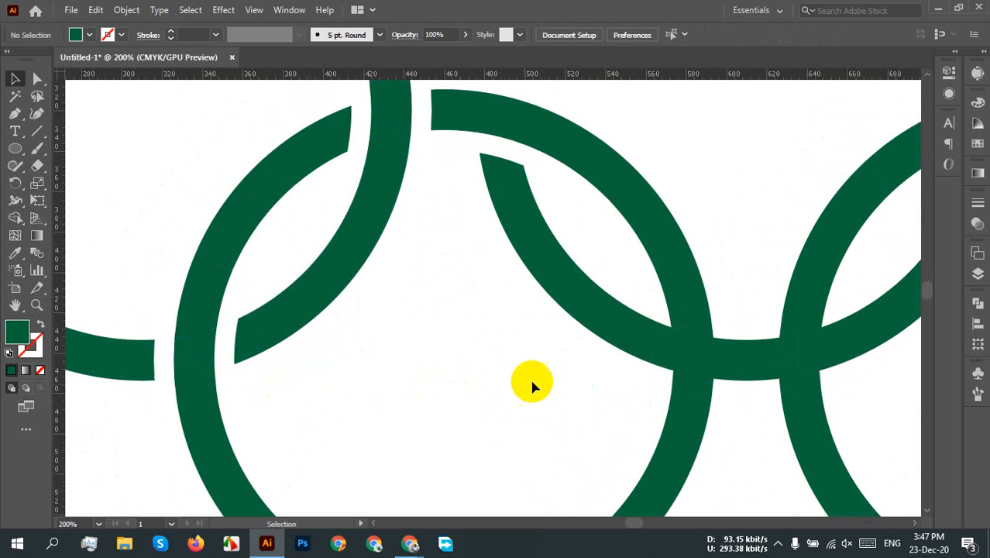
Delete the first lower ring's short pieces above and below the middle upper ring at their lower crossing
drag(526, 386, 261, 409)
click(373, 394)
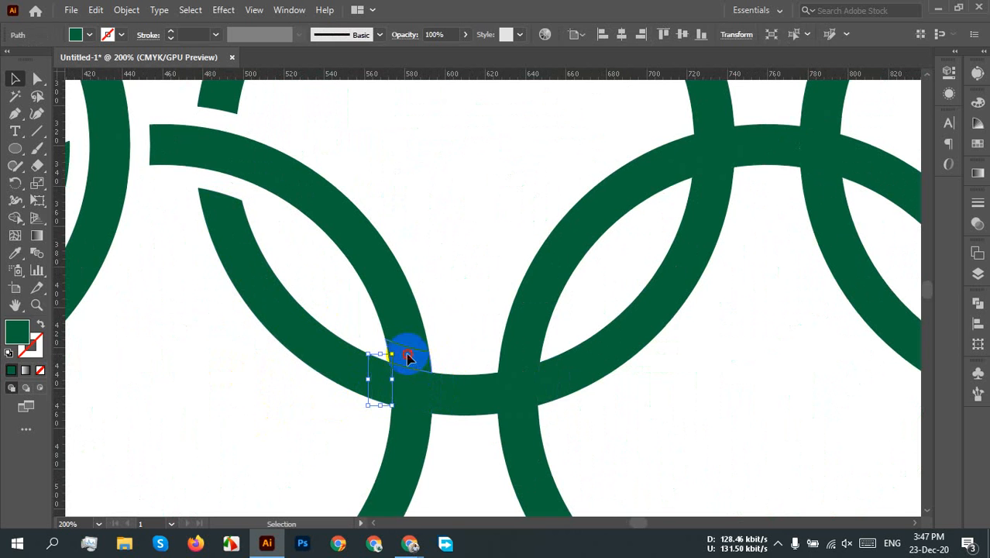
key(Delete)
click(419, 431)
key(Delete)
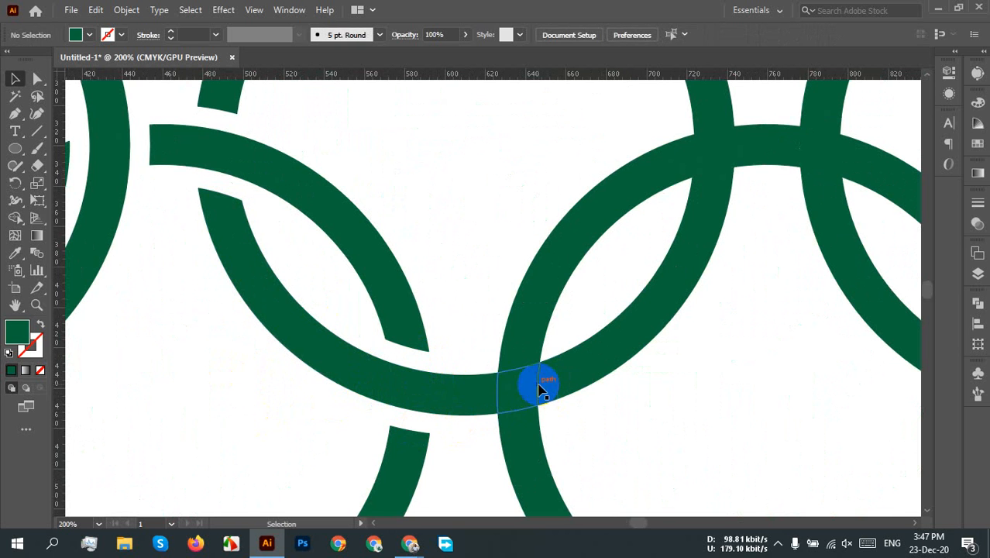
Delete the middle upper ring's short pieces on both sides of the second lower ring at their lower crossing
click(542, 387)
key(Delete)
click(481, 397)
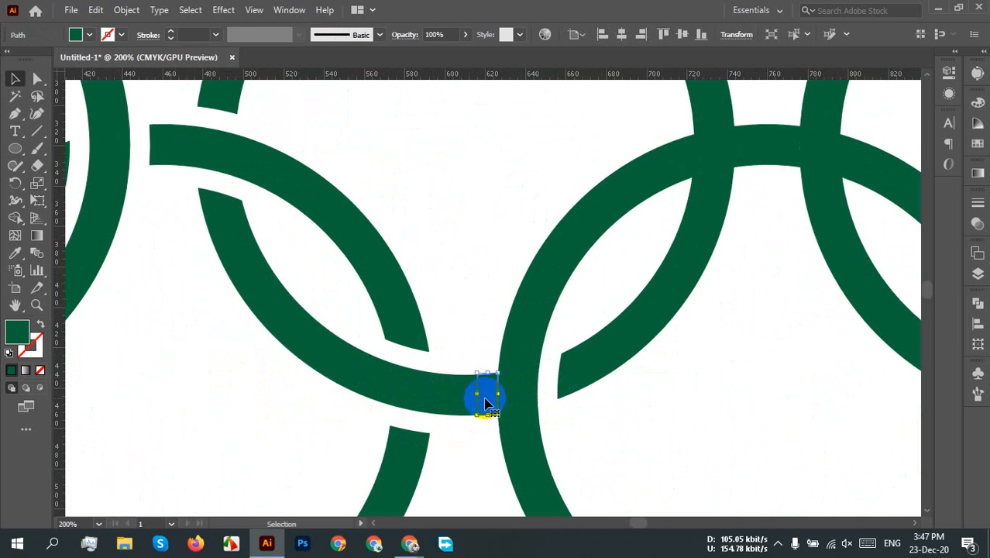
key(Delete)
click(562, 386)
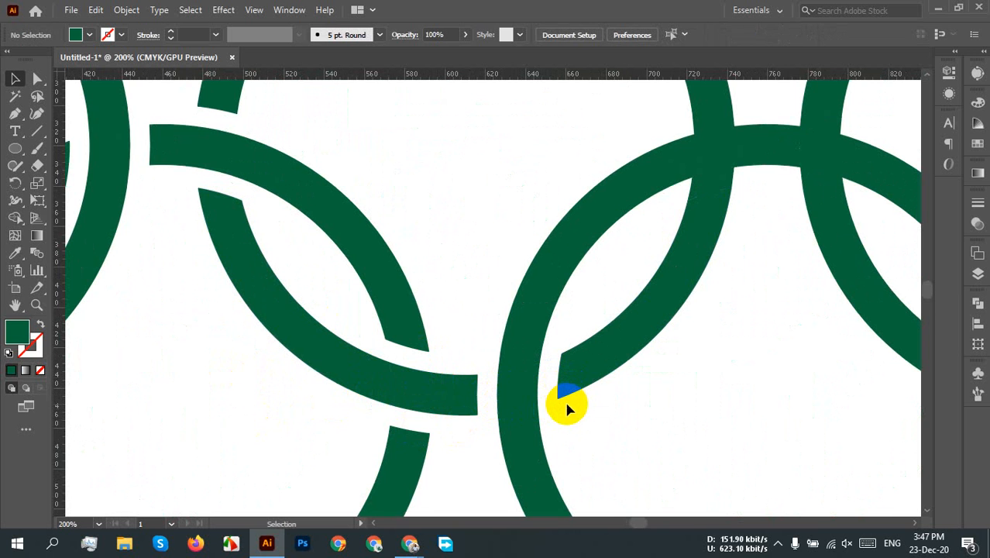
Delete the short pieces around the second lower ring's remaining crossings with the middle and last upper rings to open alternating gaps
key(ctrl+minus)
key(ctrl+minus)
drag(608, 398, 524, 420)
click(530, 308)
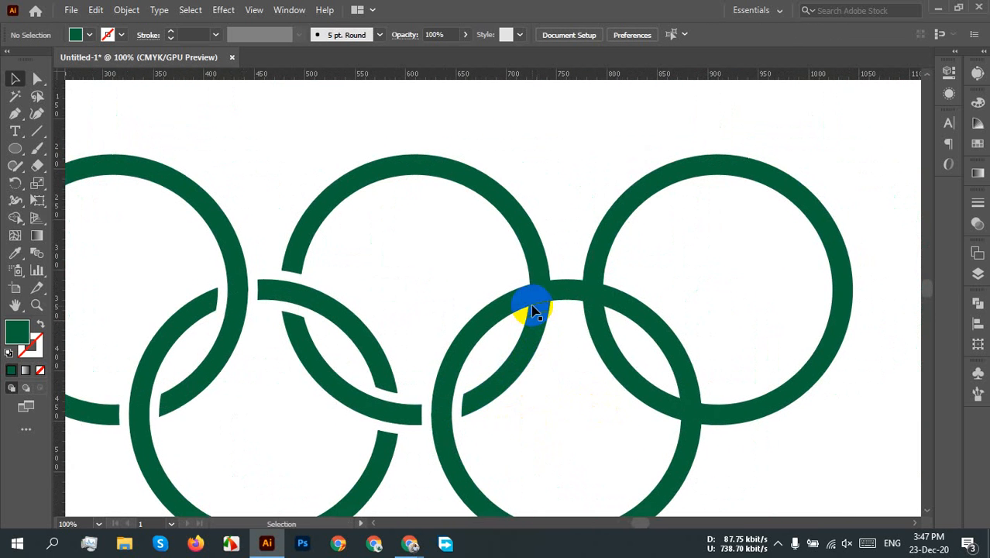
drag(540, 275, 517, 305)
mouse_move(598, 348)
mouse_down()
mouse_move(570, 287)
mouse_move(559, 288)
mouse_move(604, 288)
mouse_move(585, 319)
mouse_move(588, 307)
mouse_move(686, 440)
mouse_up()
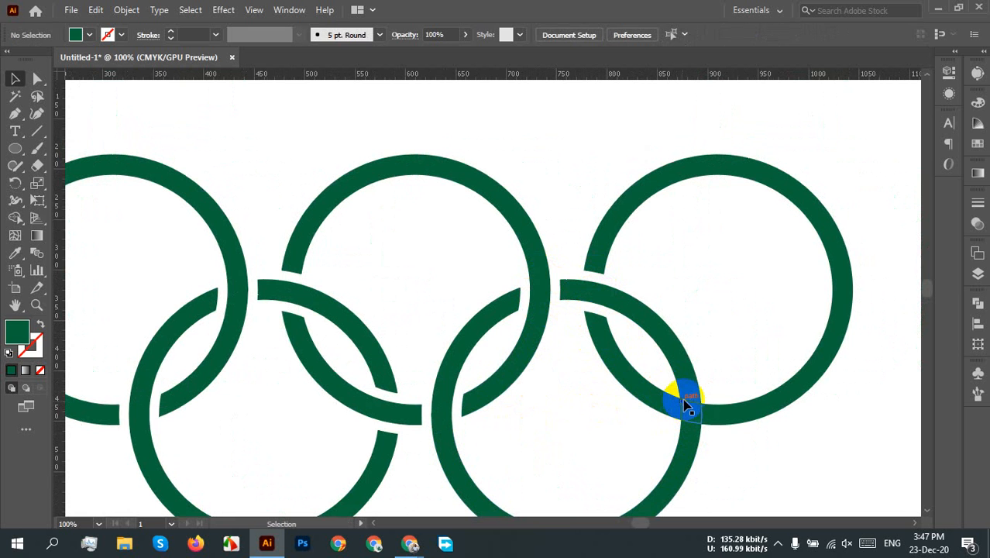
drag(686, 398, 692, 426)
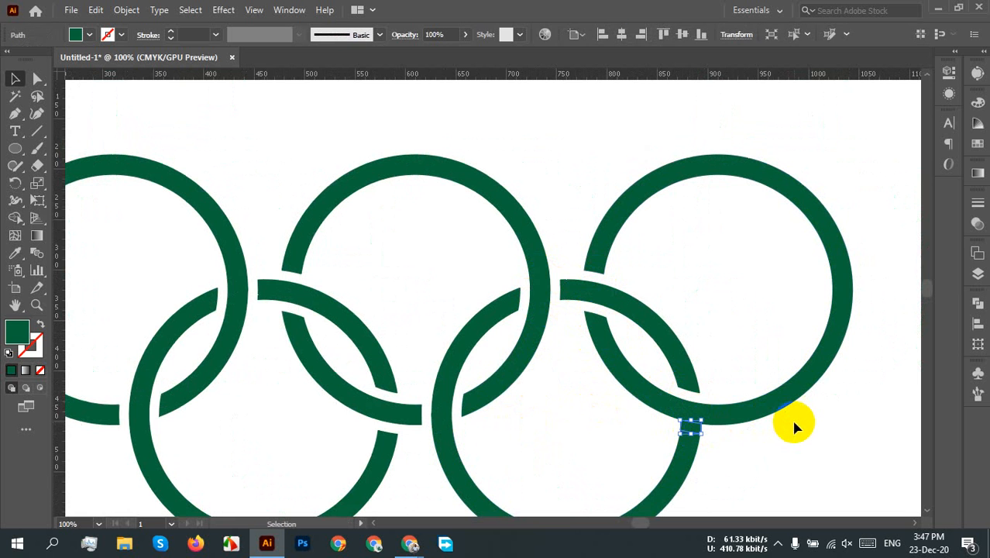
Check the artwork in outline mode and delete the unfilled leftover path inside the first upper ring
drag(519, 438, 738, 380)
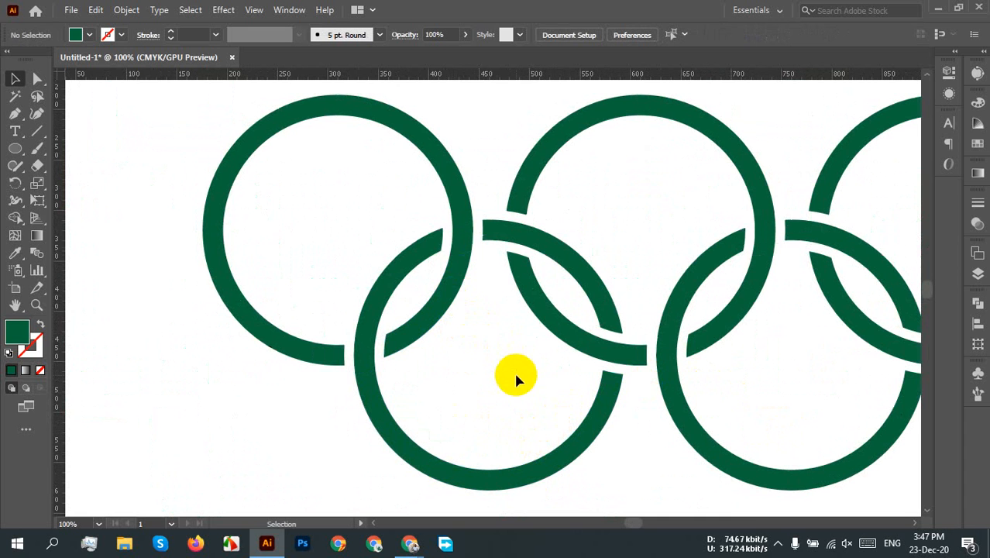
key(ctrl+y)
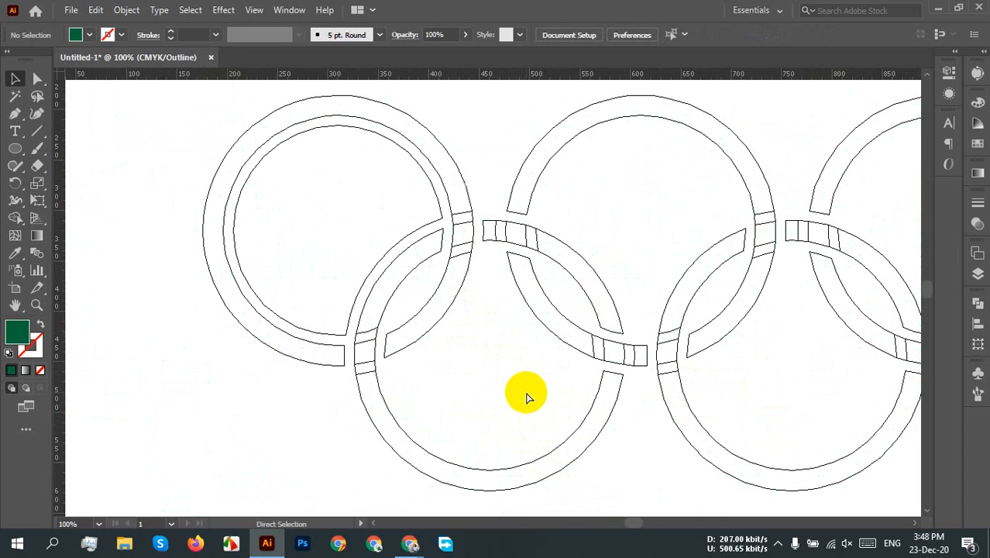
key(ctrl+y)
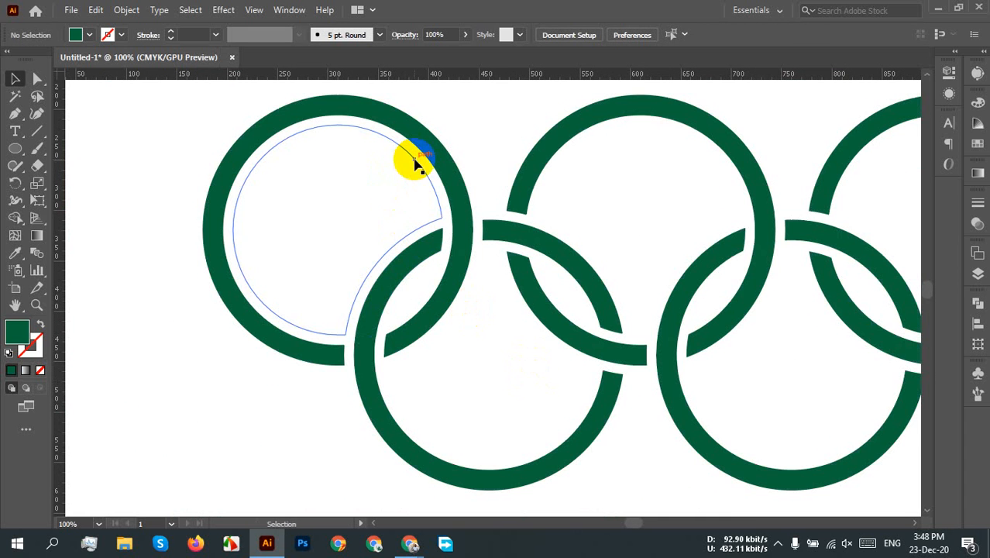
click(416, 163)
click(434, 215)
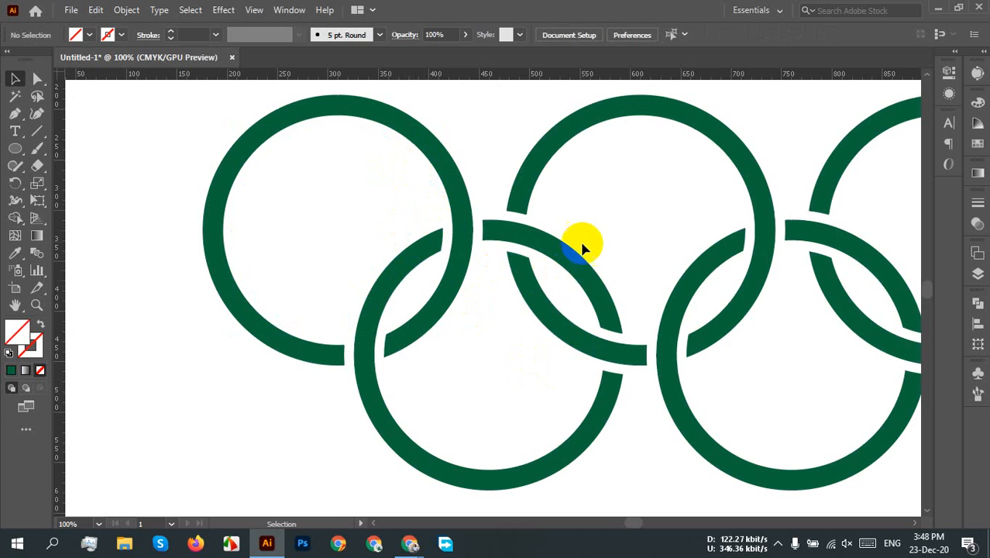
Show the artwork as outlines and unite the last upper ring's pieces at its lower crossing with the second lower ring
drag(578, 243, 302, 252)
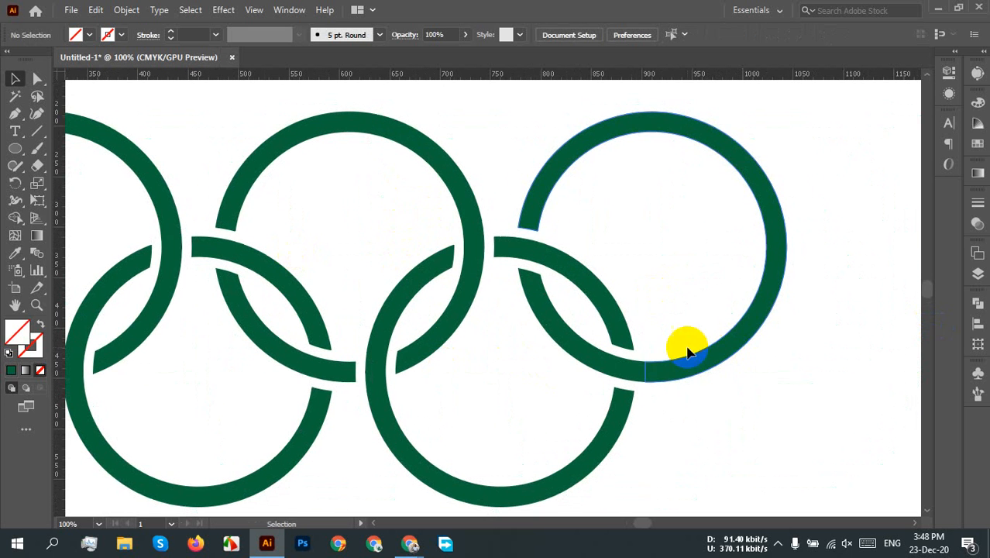
scroll(676, 384, up, 2)
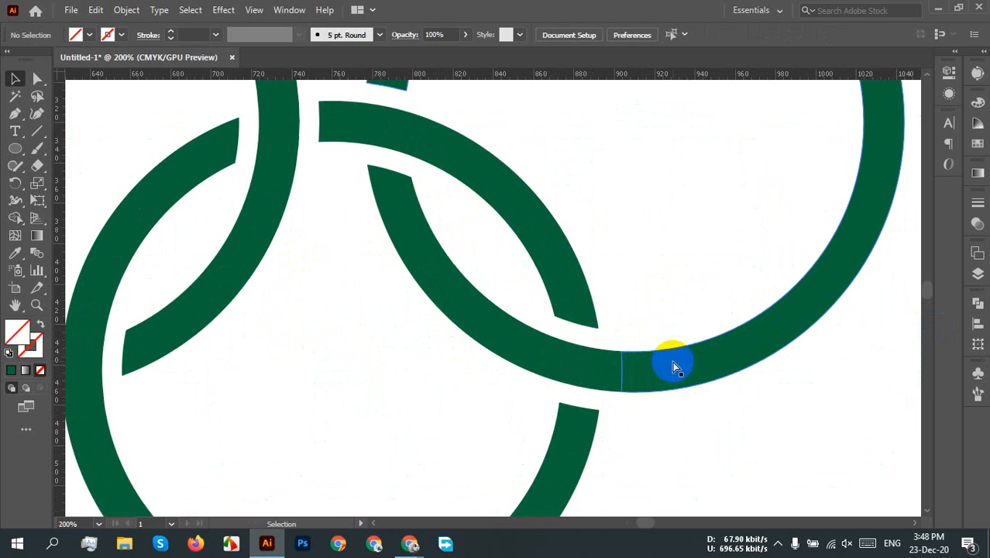
key(ctrl+y)
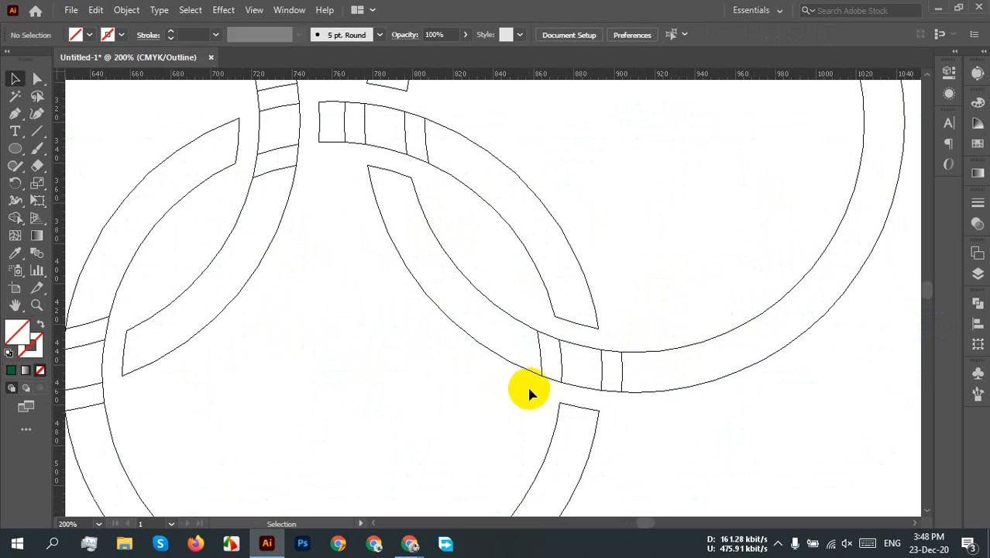
click(642, 378)
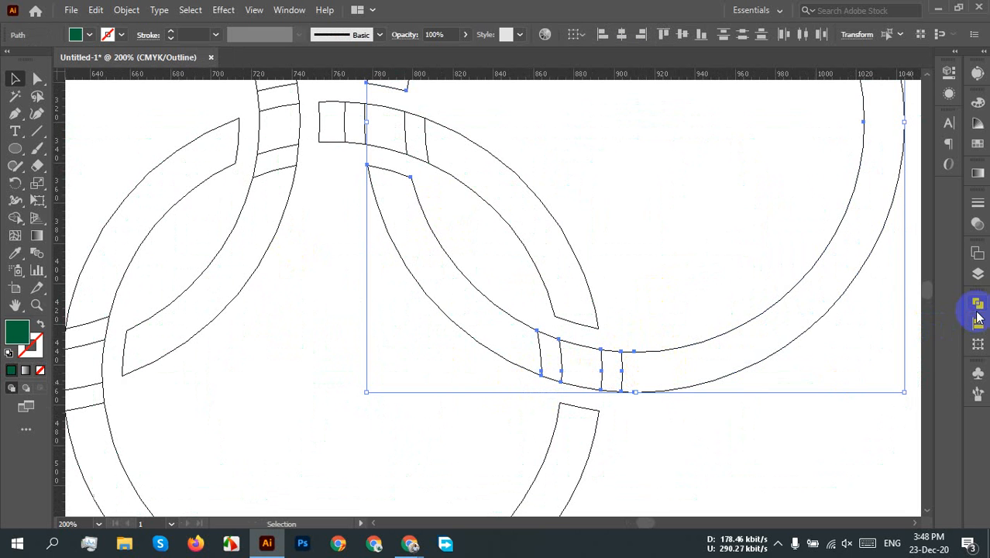
click(977, 310)
click(808, 335)
Unite the second lower ring's upper arc pieces where it passes over the last upper ring
key(space)
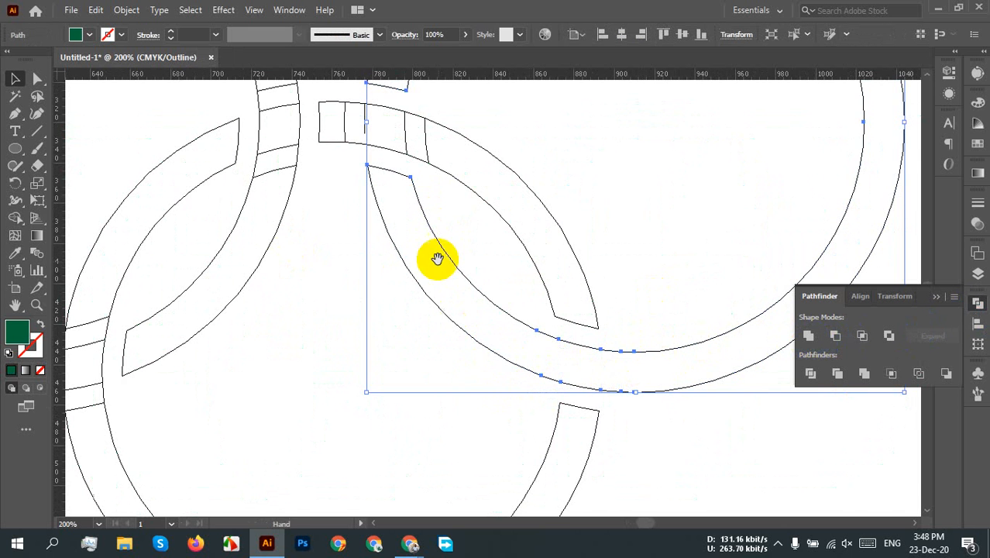
drag(438, 258, 557, 435)
click(568, 308)
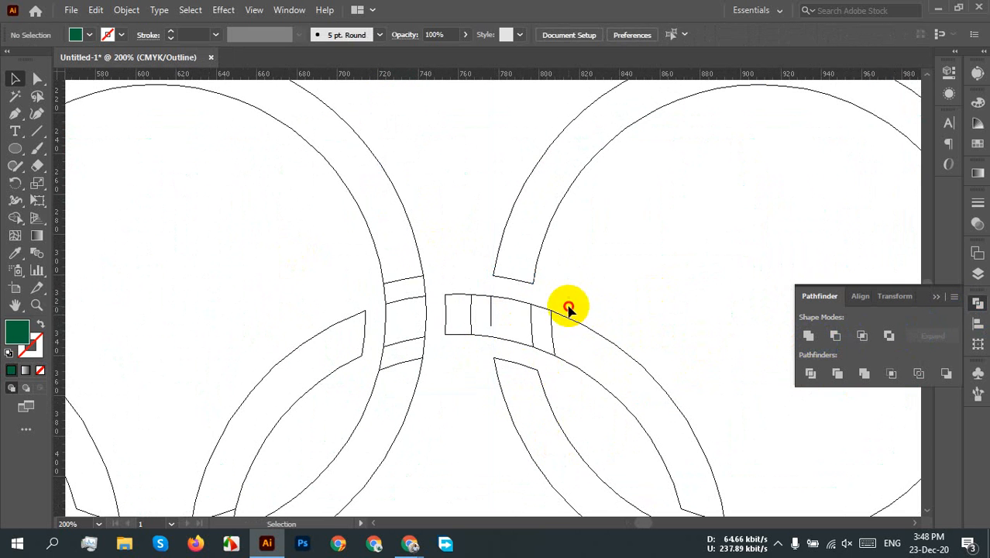
drag(569, 308, 463, 325)
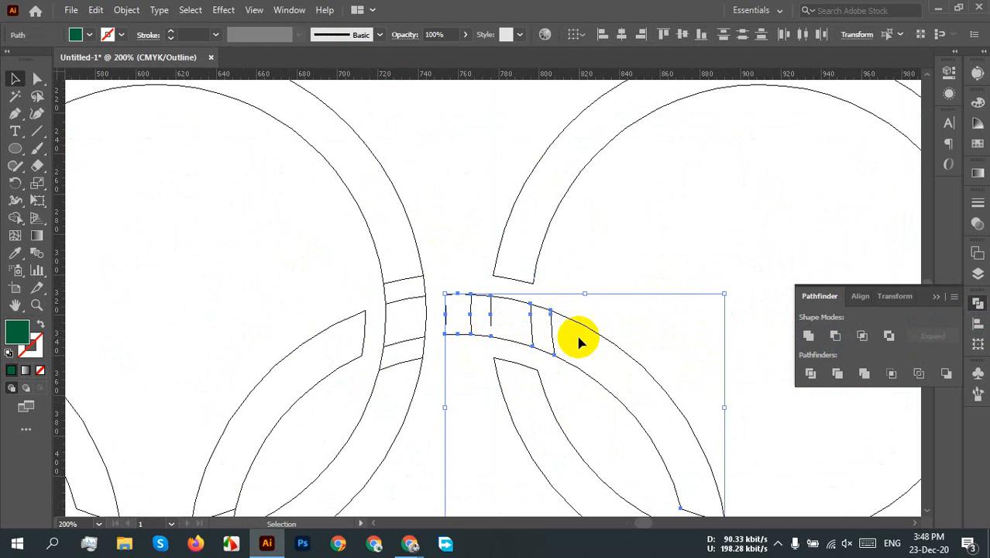
click(808, 336)
Unite the middle upper ring's pieces where it passes over the second lower ring at their upper crossing
drag(409, 397, 500, 411)
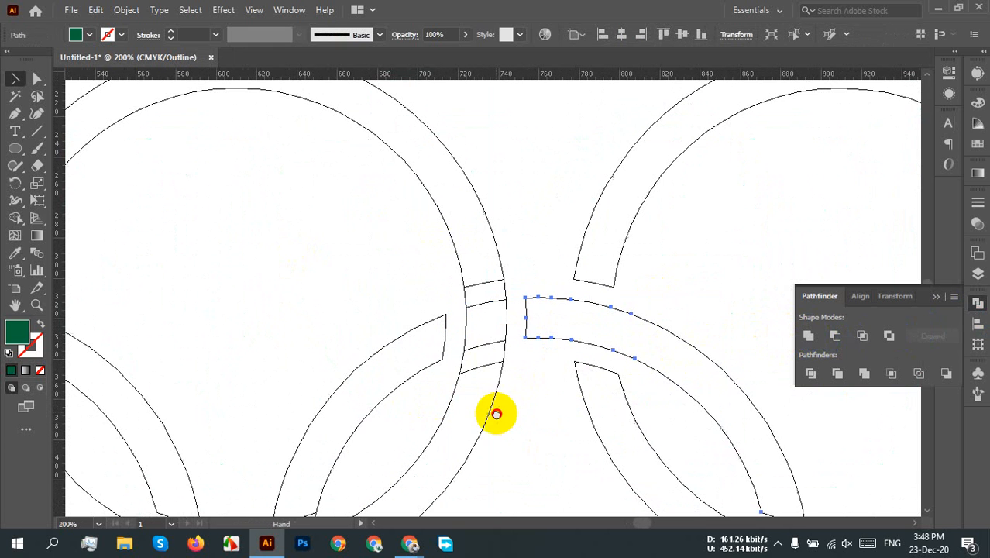
click(419, 281)
drag(509, 275, 494, 394)
click(810, 335)
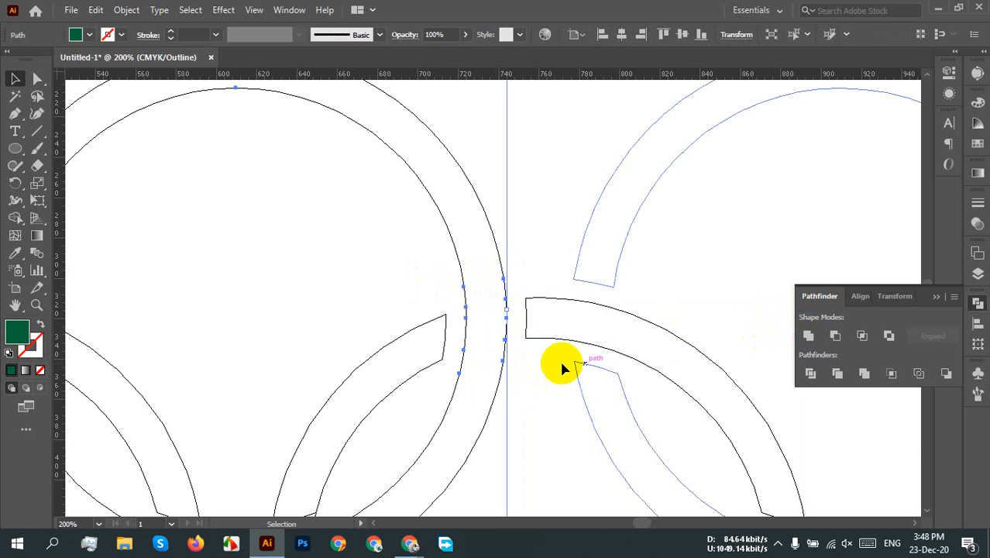
Unite the second lower ring's pieces where it passes over the middle upper ring at their lower crossing
drag(365, 388, 762, 228)
drag(766, 441, 601, 365)
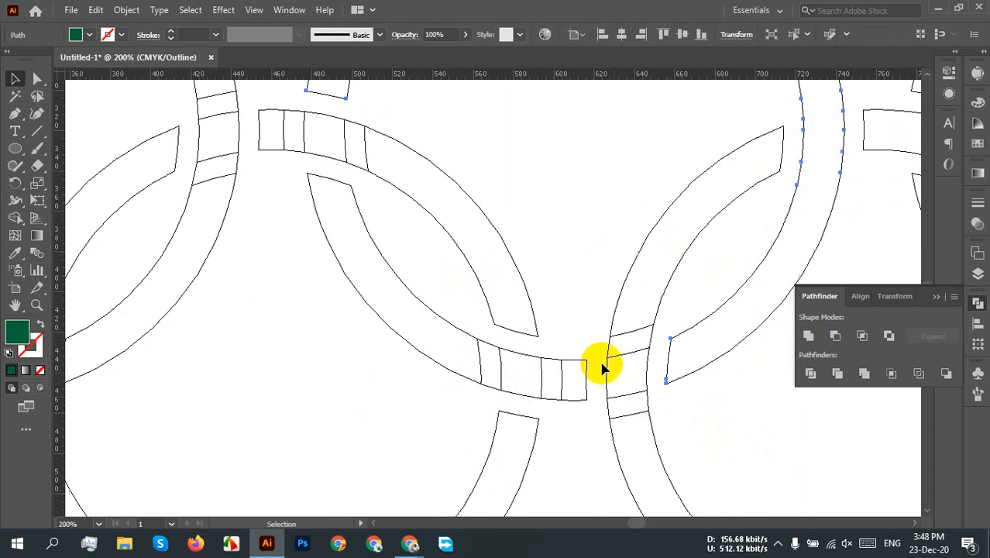
click(610, 320)
click(702, 421)
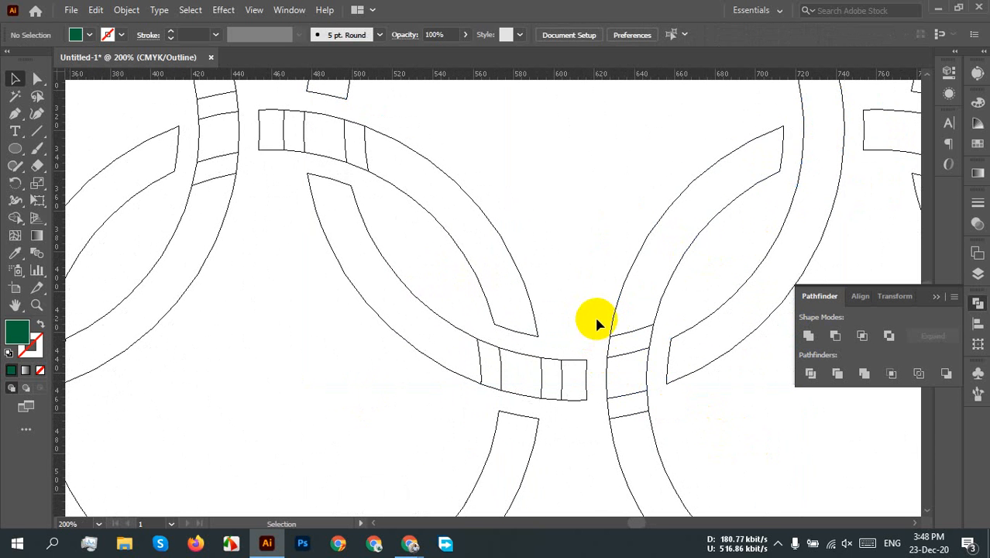
drag(596, 319, 641, 432)
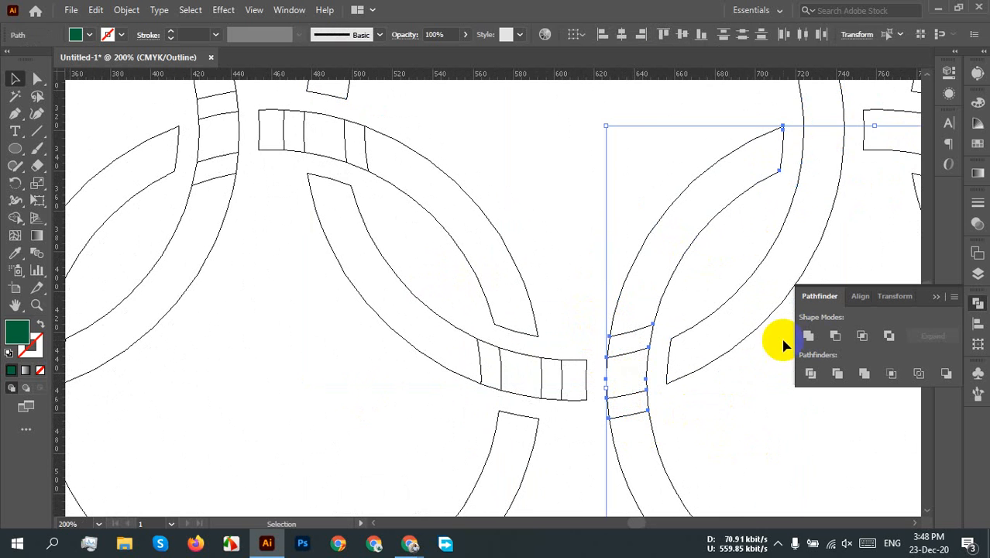
click(812, 336)
Unite the middle upper ring's lower arc pieces where it passes over the first lower ring
click(530, 408)
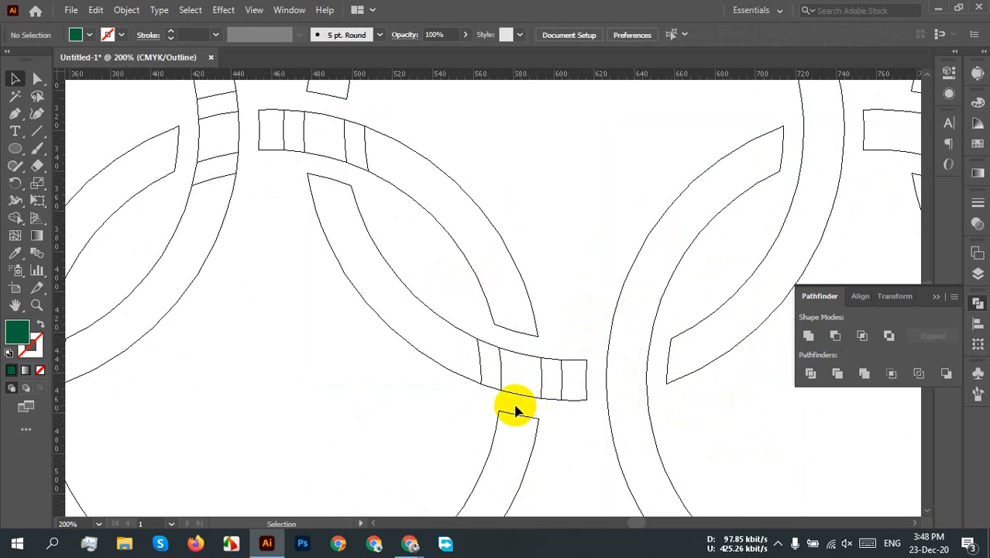
drag(473, 390, 582, 379)
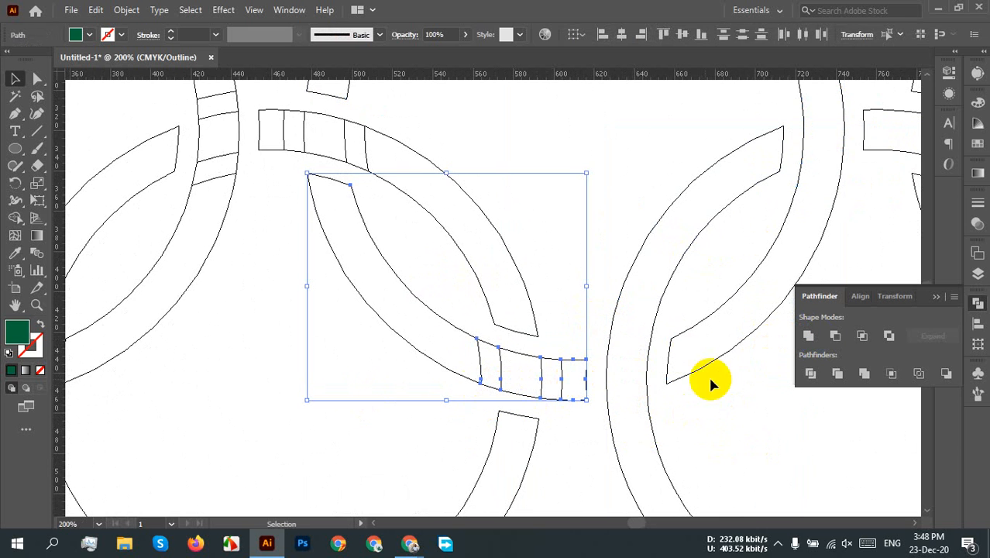
click(808, 335)
Unite the first lower ring's upper arc pieces where it passes over the middle upper ring
key(space)
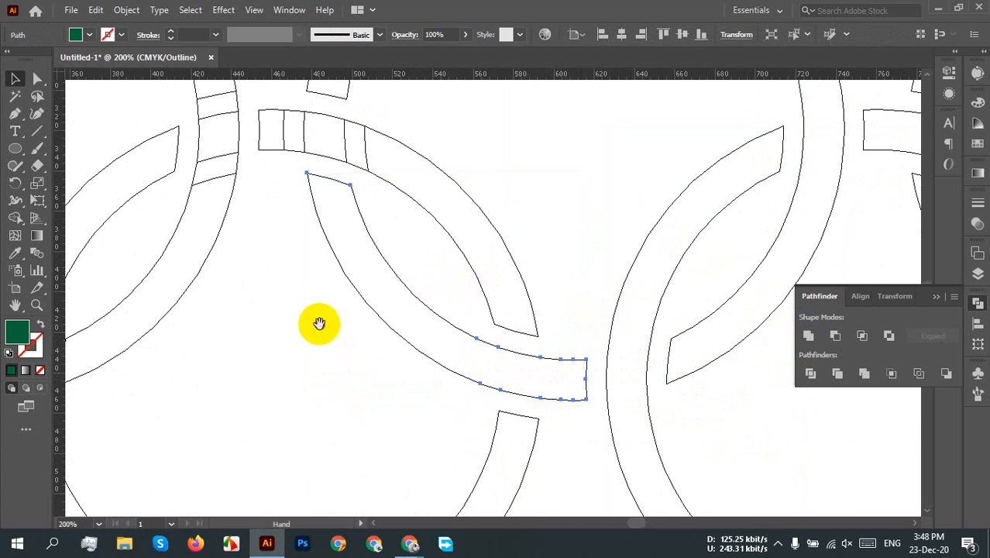
drag(319, 321, 431, 498)
click(503, 285)
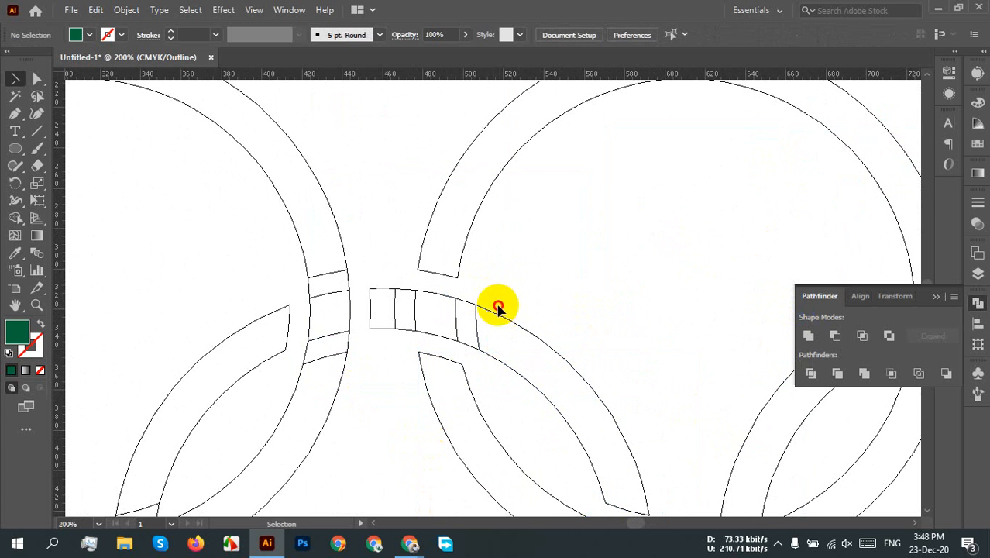
drag(498, 308, 382, 326)
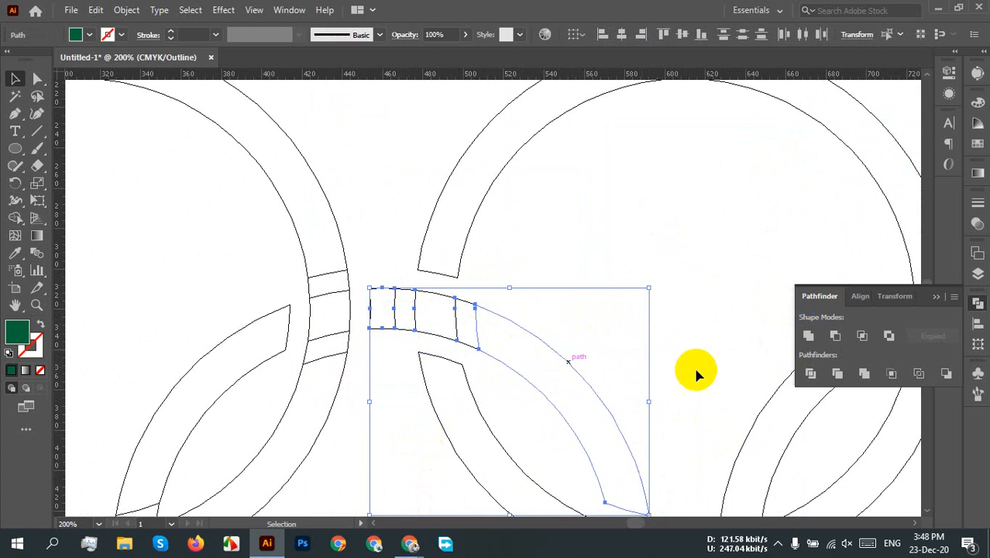
click(808, 337)
Unite the first upper ring's pieces where it passes over the first lower ring at their upper crossing
key(space)
drag(364, 402, 531, 425)
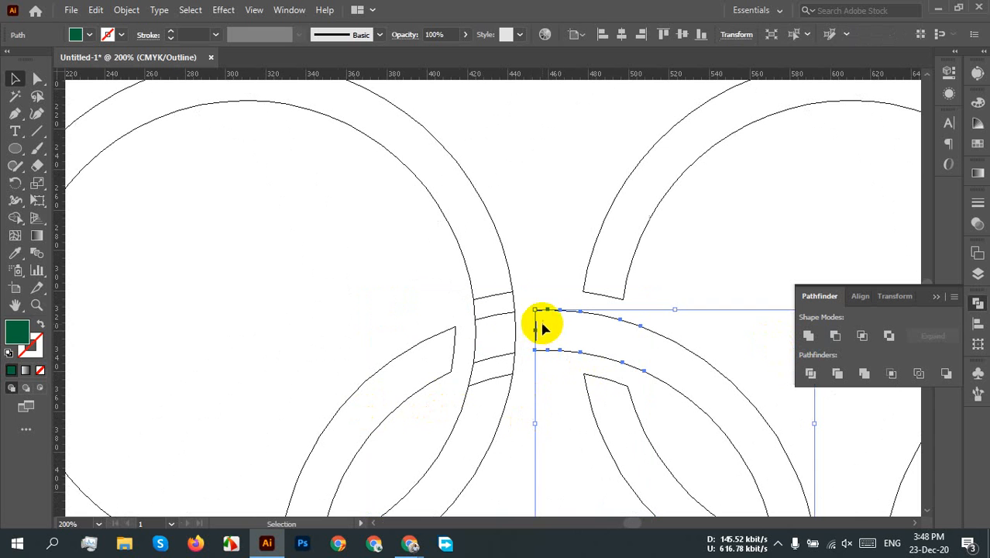
drag(516, 279, 502, 409)
click(808, 337)
Unite the first lower ring's pieces where it passes over the first upper ring at their lower crossing
key(space)
drag(508, 449, 638, 309)
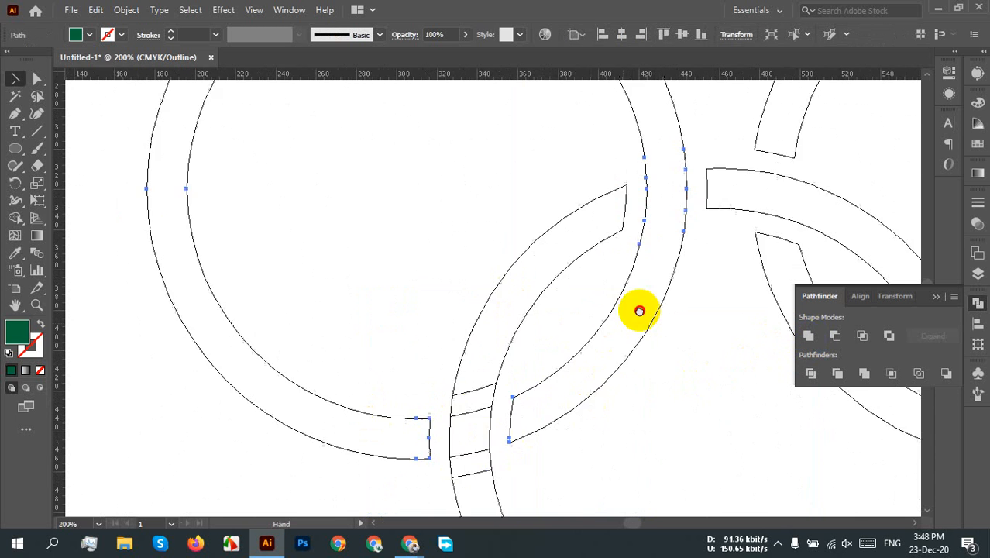
drag(508, 334, 534, 416)
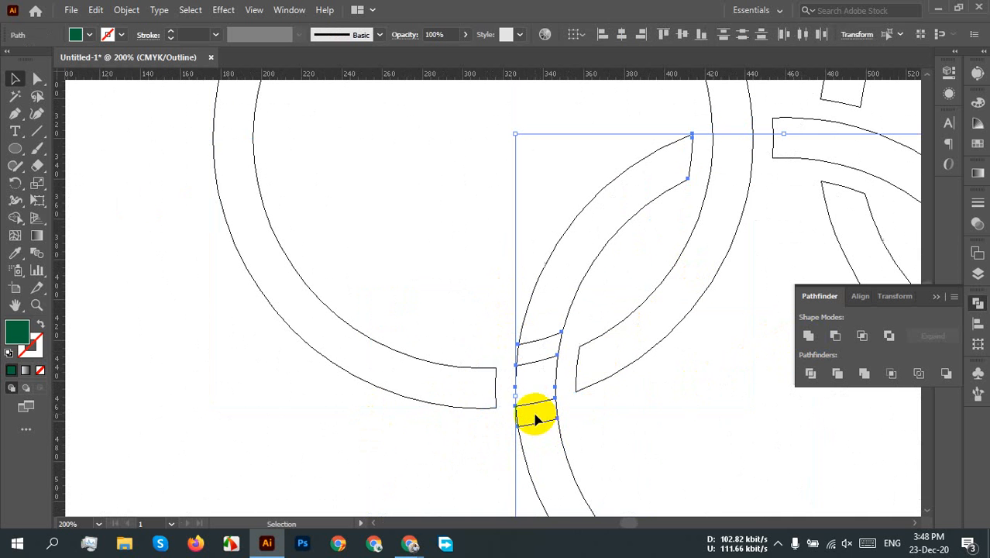
click(806, 337)
click(658, 436)
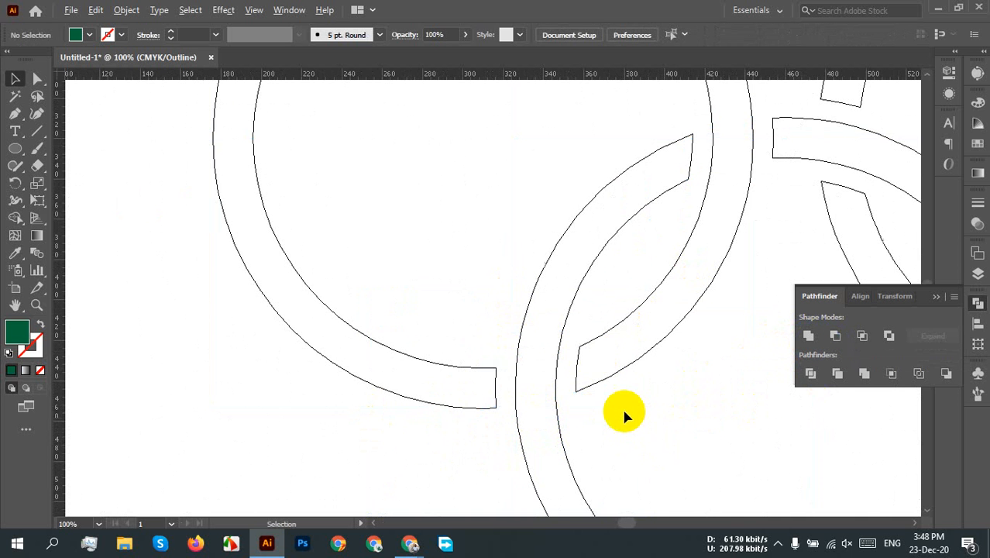
Inspect the outlines of all five rings for leftover dividing lines, then return the artwork to filled preview
scroll(625, 412, down, 2)
drag(686, 424, 395, 419)
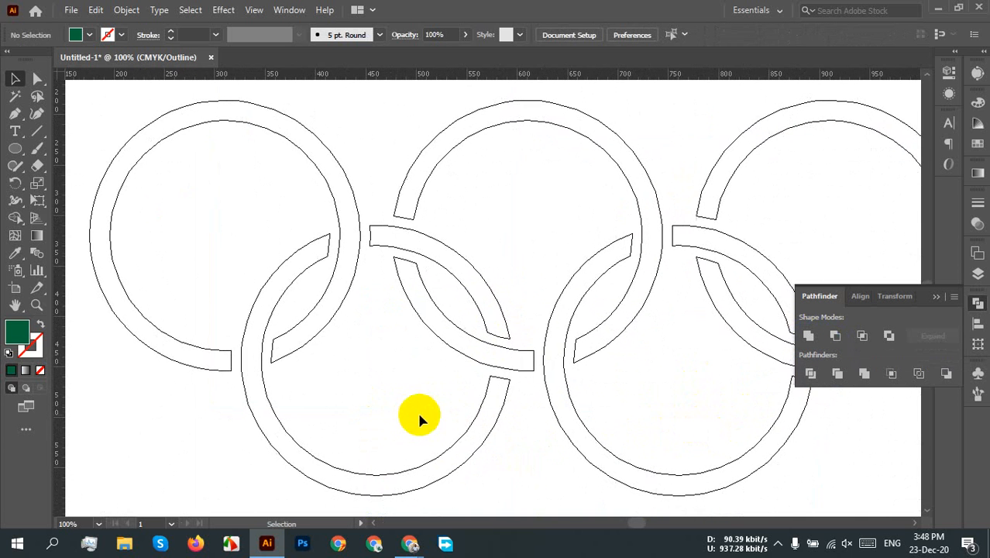
drag(646, 446, 515, 452)
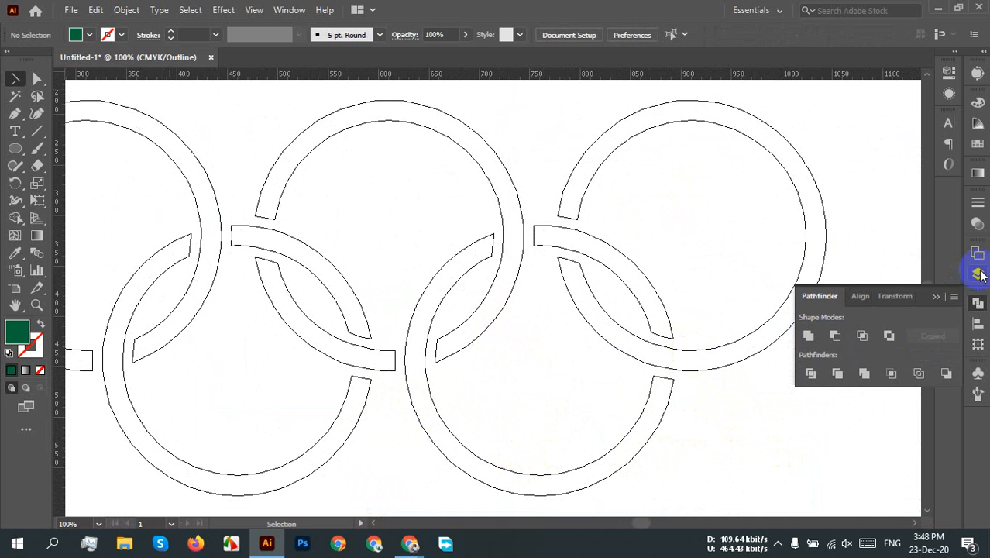
click(978, 310)
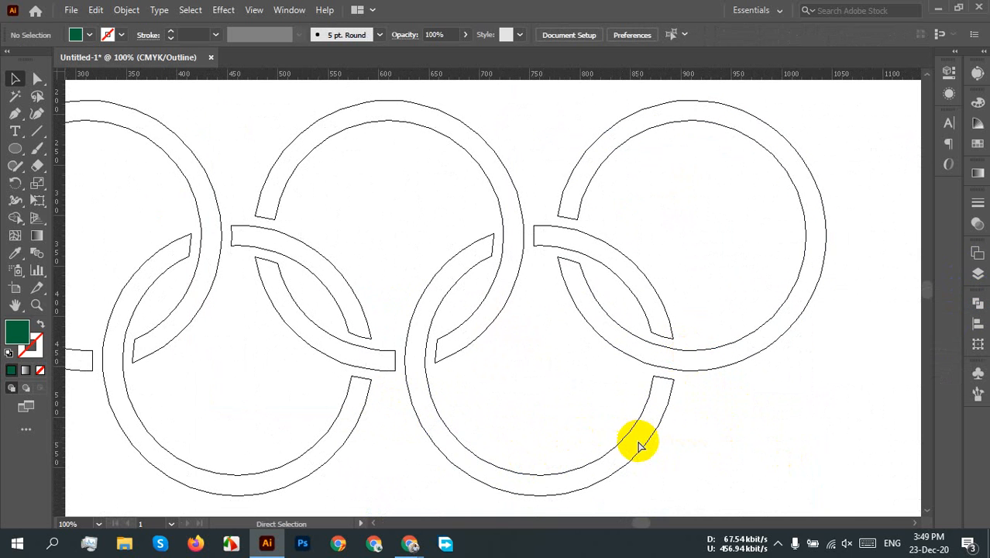
key(ctrl+y)
drag(537, 407, 625, 435)
scroll(575, 354, down, 2)
scroll(546, 358, up, 2)
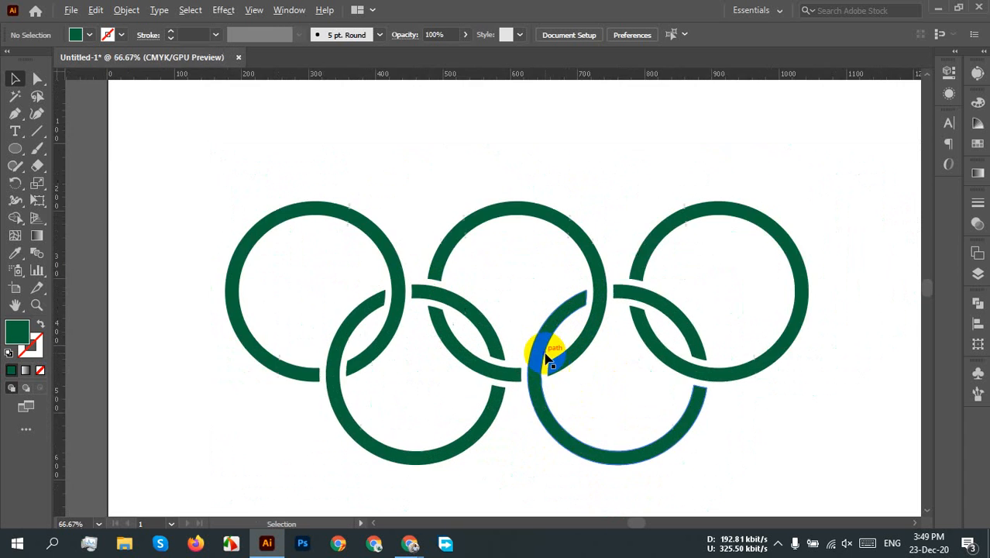
Fill the third upper ring with red
key(space)
drag(694, 410, 627, 350)
click(773, 312)
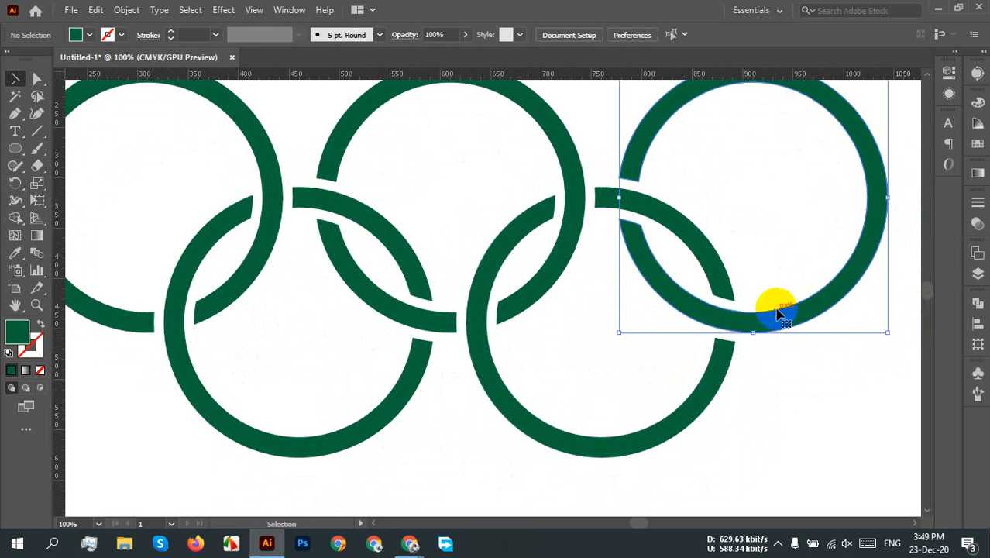
click(90, 35)
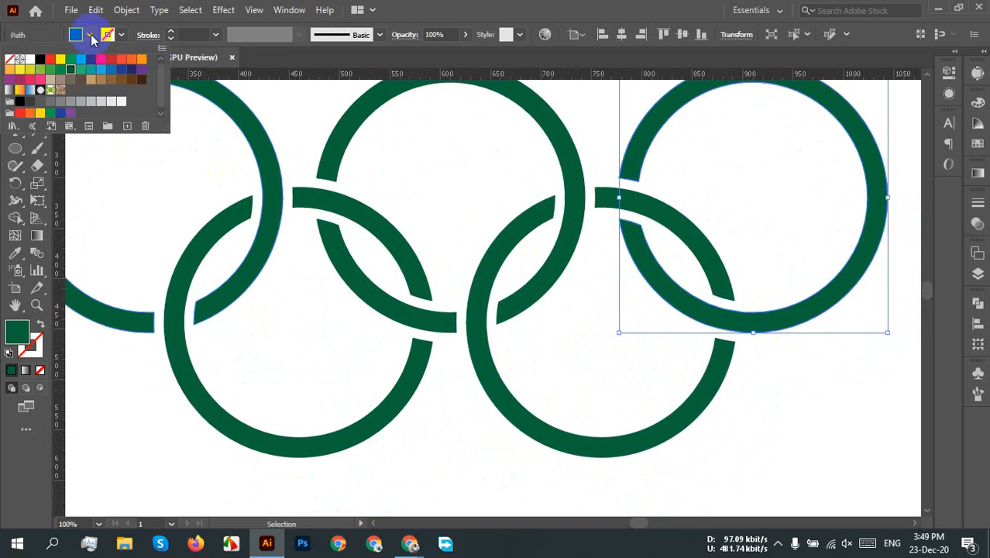
click(51, 60)
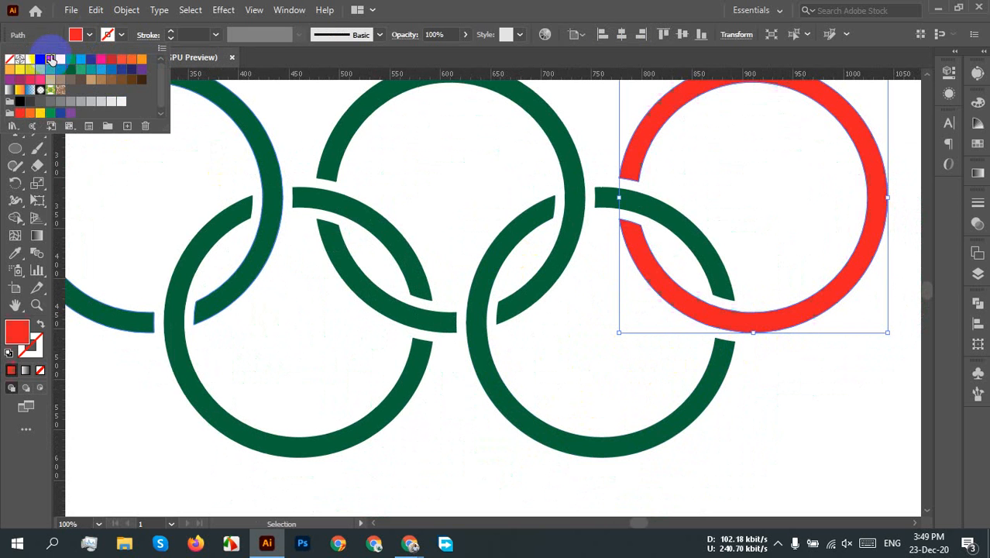
click(757, 391)
Fill both pieces of the second lower ring with a lighter green
click(671, 400)
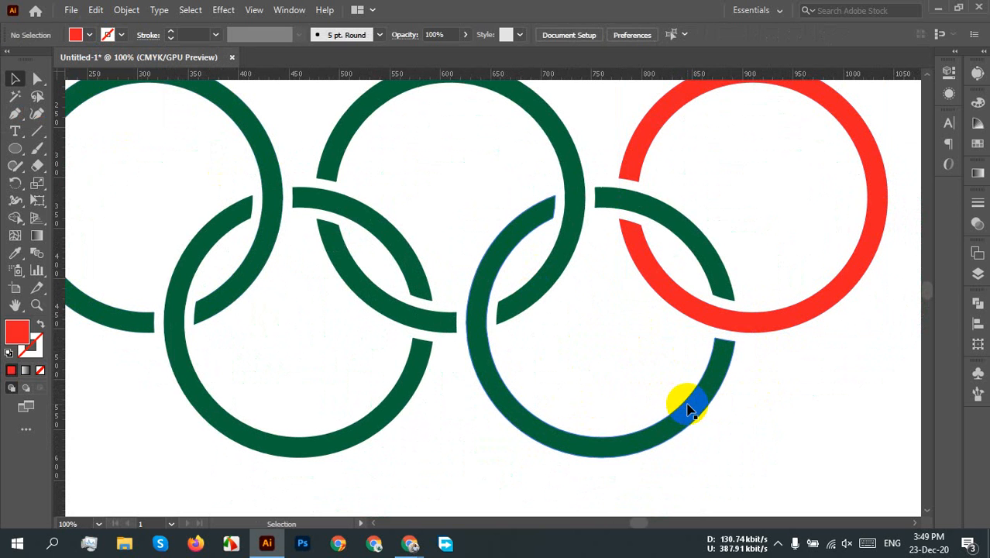
click(689, 409)
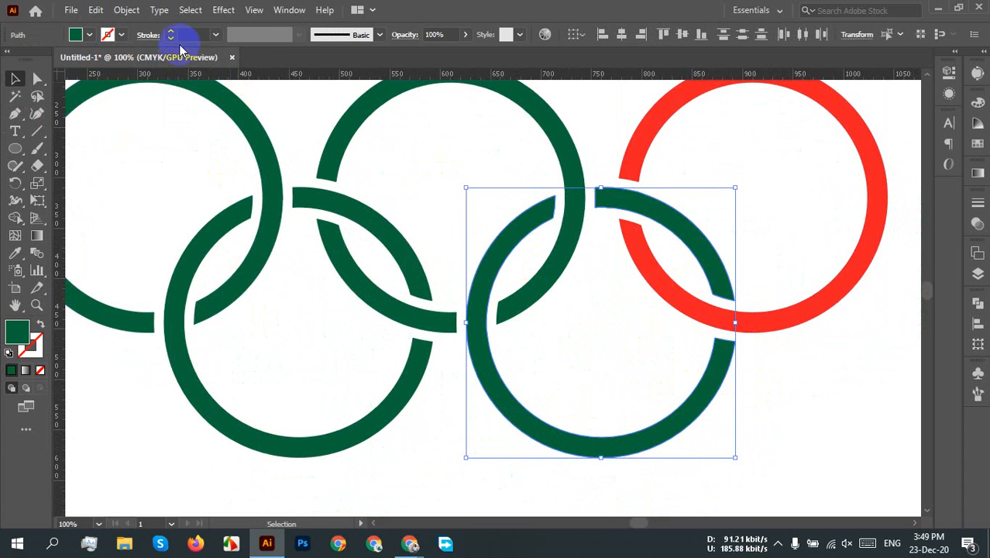
click(91, 35)
click(60, 75)
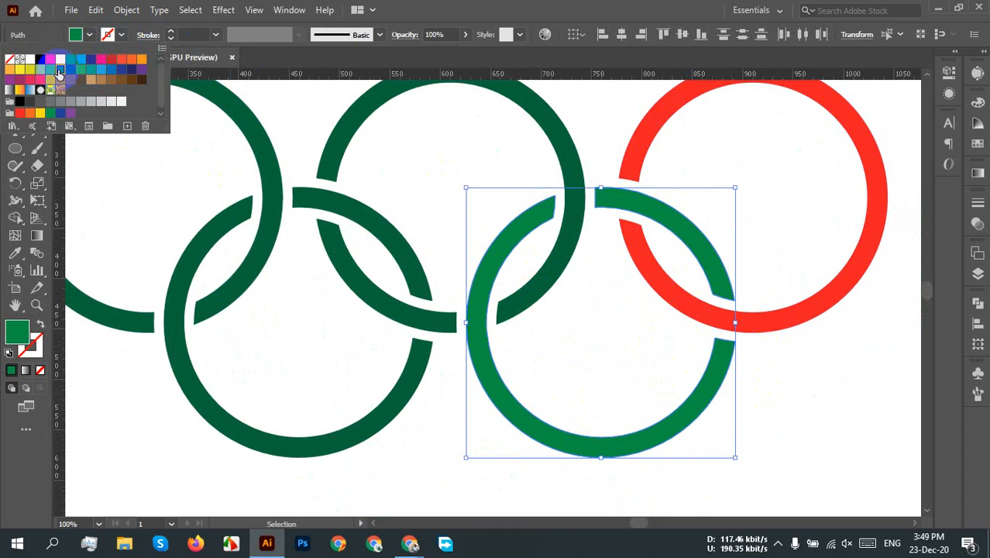
click(542, 358)
Fill both pieces of the middle upper ring with black
click(530, 302)
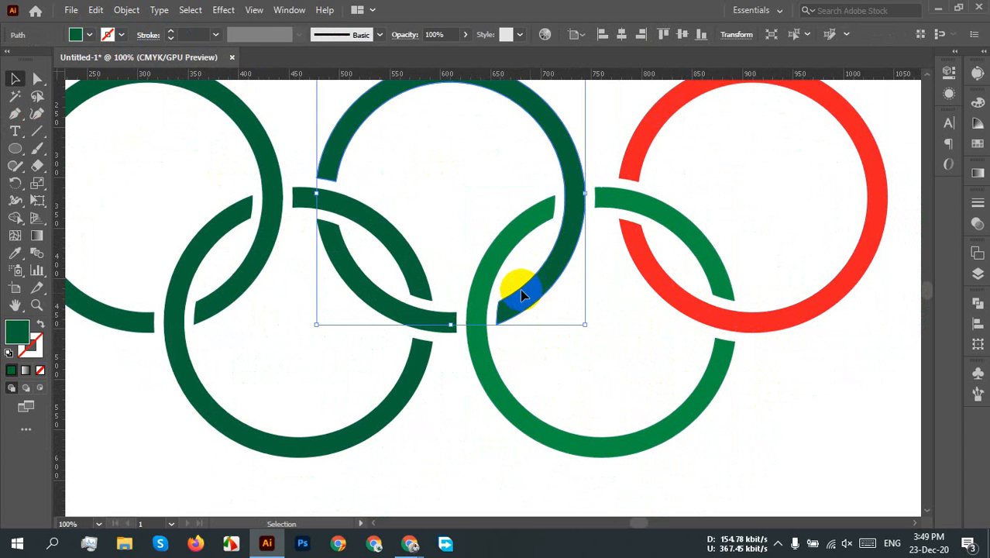
shift+click(354, 286)
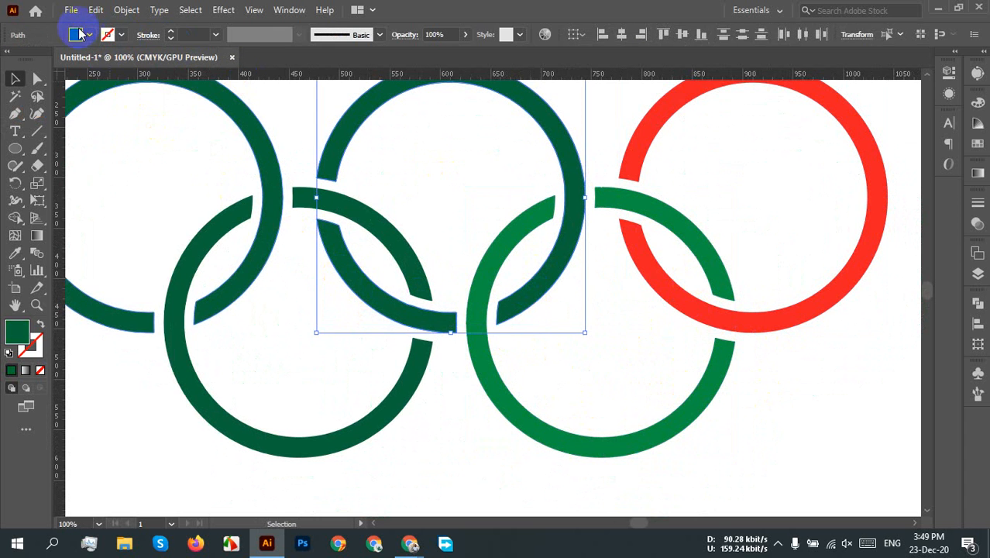
click(78, 35)
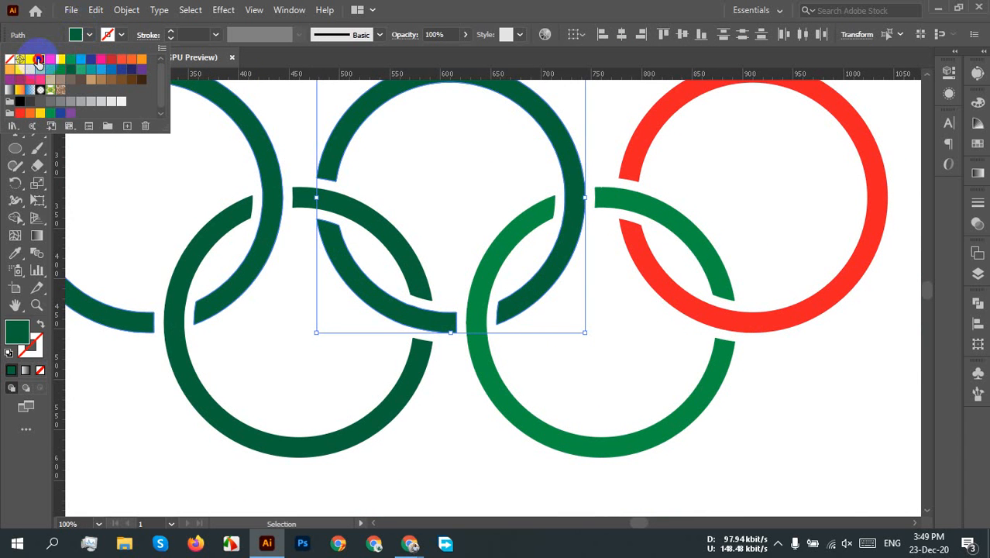
click(38, 60)
click(619, 393)
Fill both pieces of the first lower ring with yellow
click(420, 424)
drag(357, 439, 581, 493)
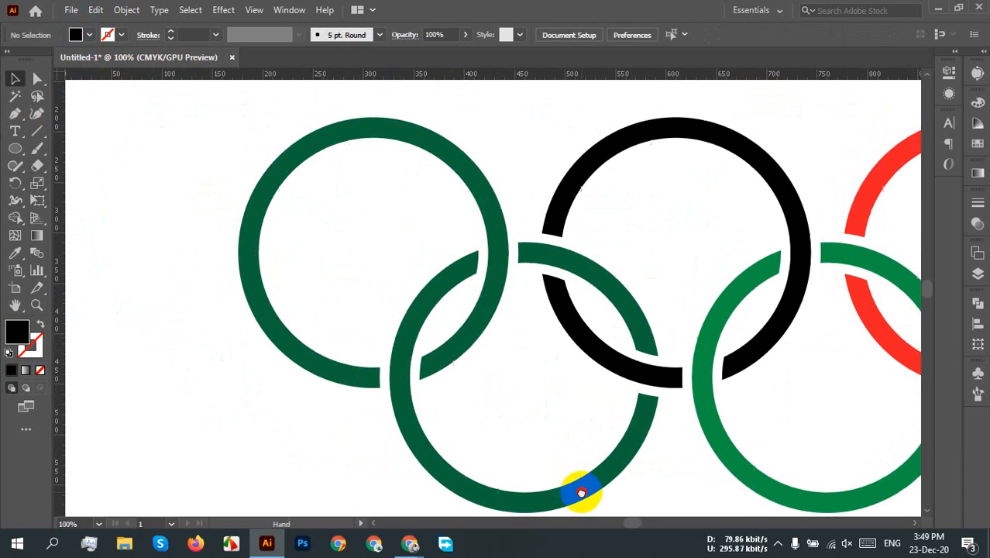
click(582, 492)
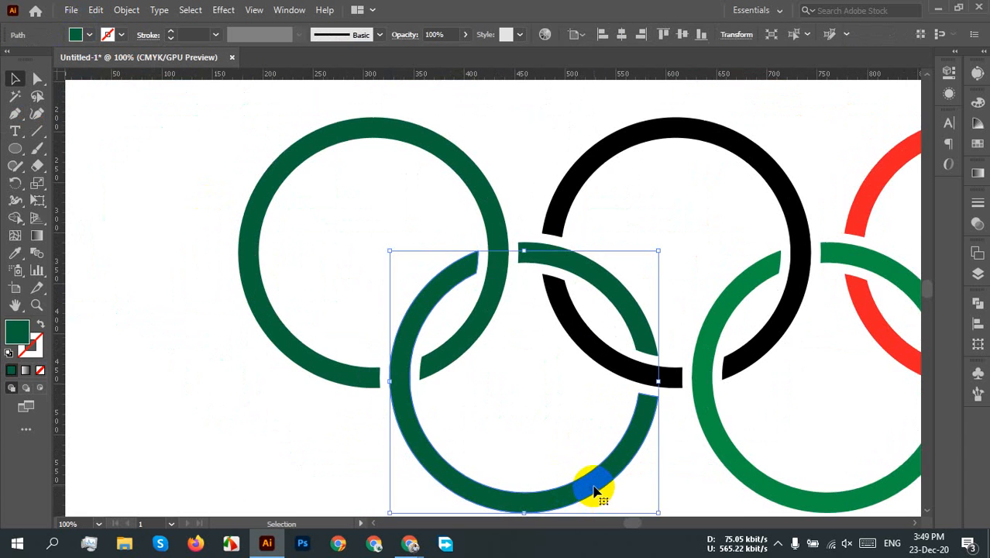
shift+click(606, 305)
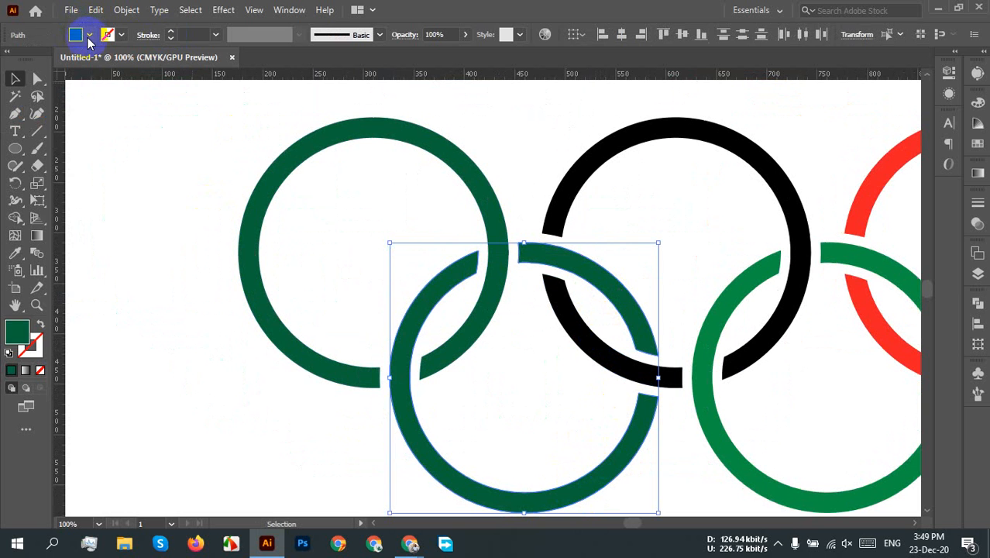
click(89, 35)
click(64, 61)
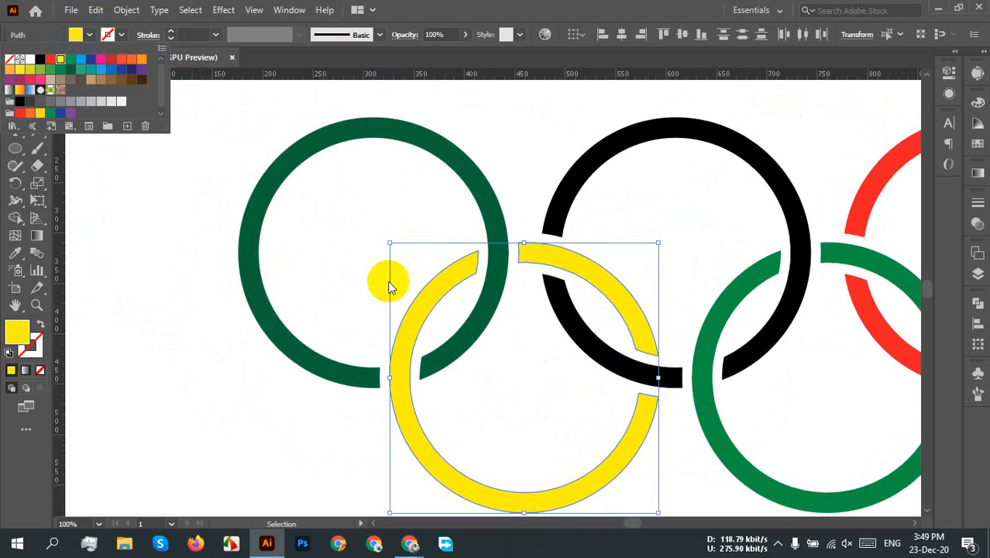
click(389, 203)
Fill the first upper ring with blue
click(461, 176)
click(89, 35)
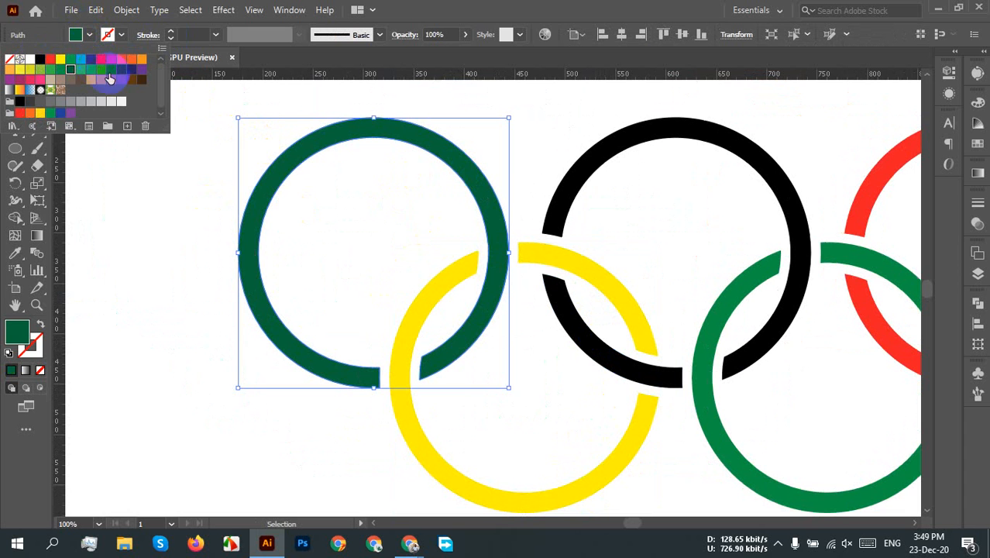
click(109, 71)
click(448, 379)
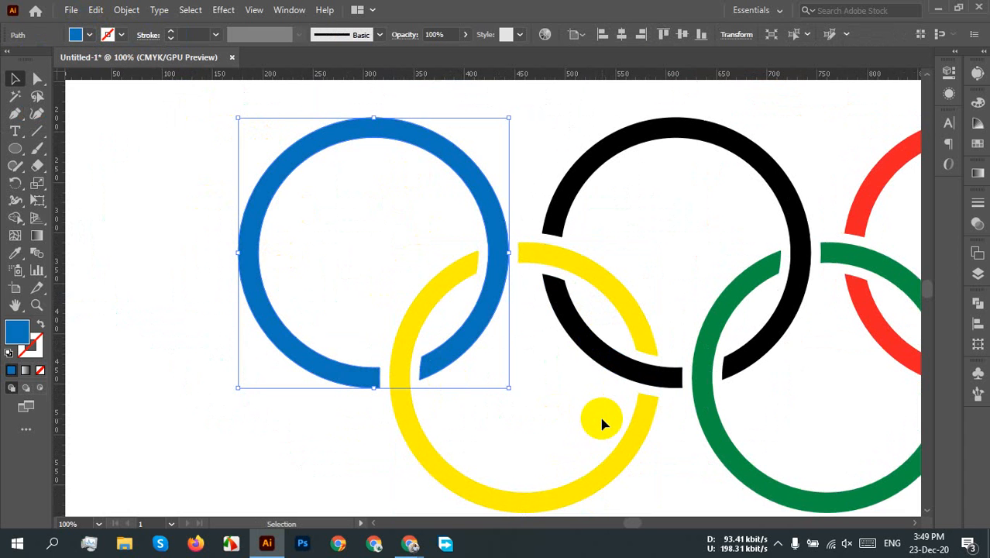
click(598, 426)
Group all the pieces of the five coloured rings and centre the group horizontally and vertically on the artboard
scroll(578, 413, down, 4)
drag(783, 442, 648, 399)
drag(668, 461, 334, 277)
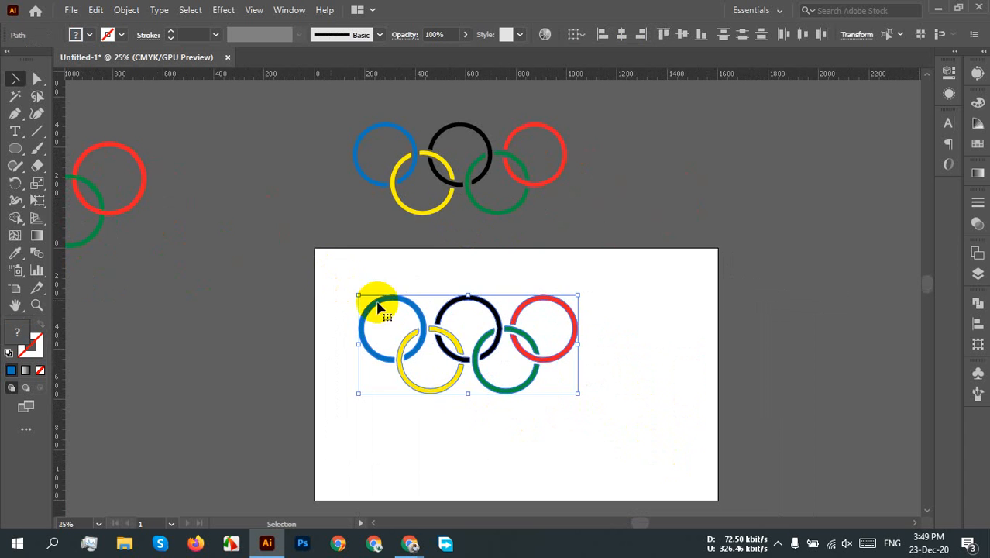
key(a)
key(v)
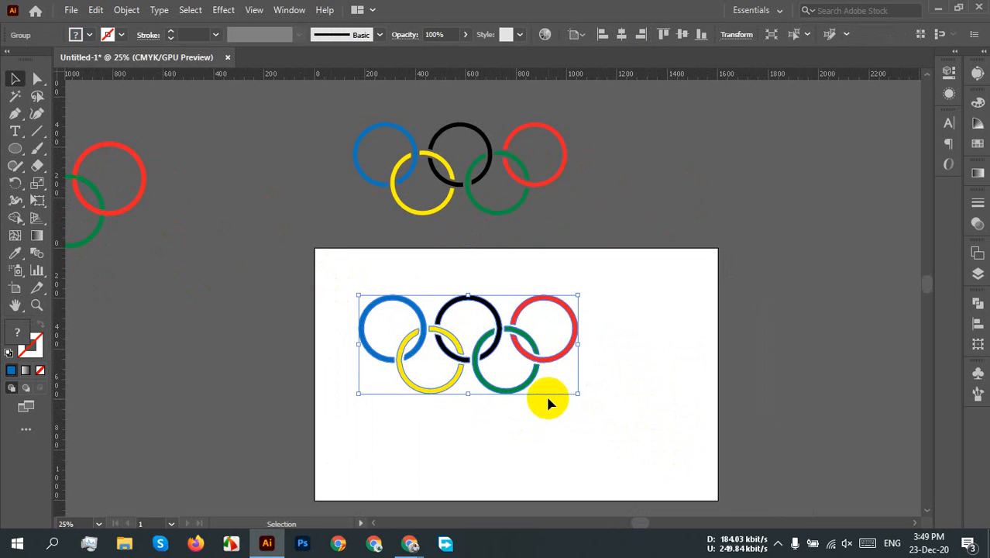
click(615, 38)
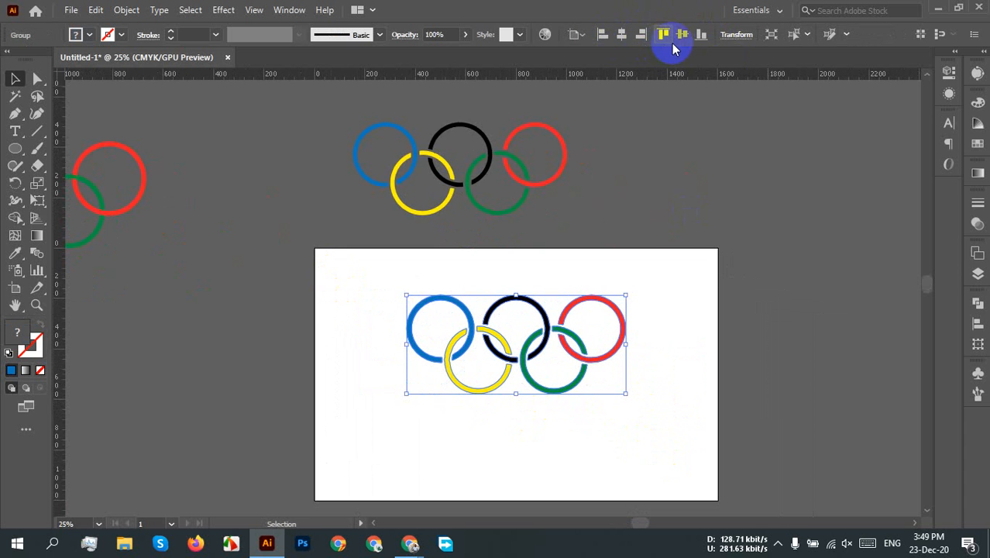
click(682, 38)
Switch to the Google Meet call window in Chrome
click(409, 544)
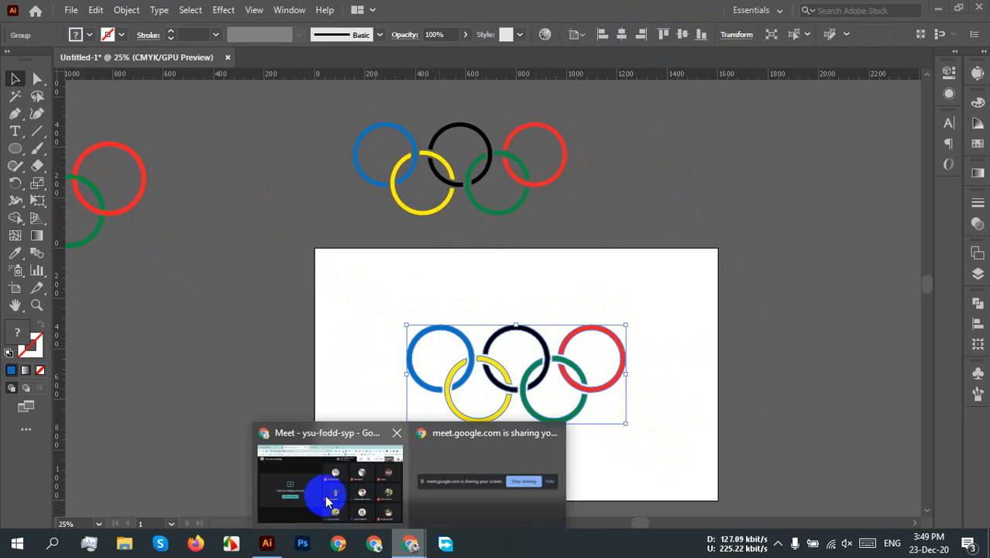
click(301, 471)
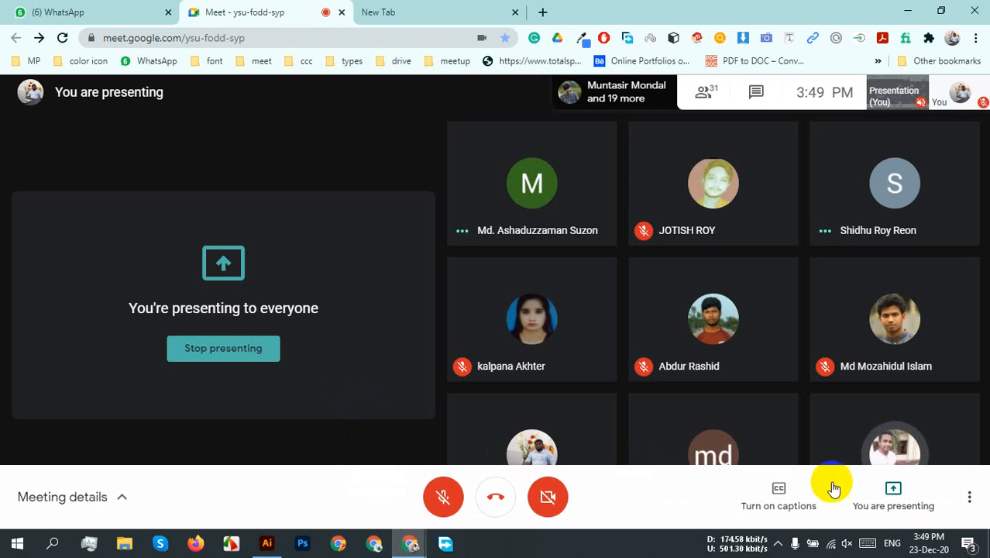